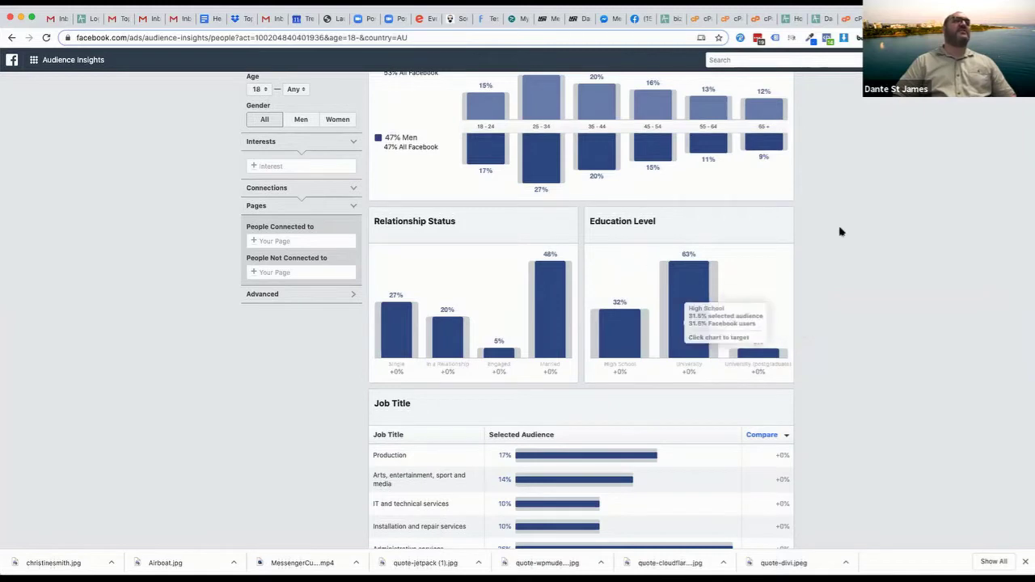
Show Page Likes for the Australian audience and scroll through its Top Categories and Page Likes tables
{"action": "scroll", "coordinate": [843, 336], "scroll_direction": "up", "scroll_amount": 2}
{"action": "scroll", "coordinate": [843, 341], "scroll_direction": "up", "scroll_amount": 1}
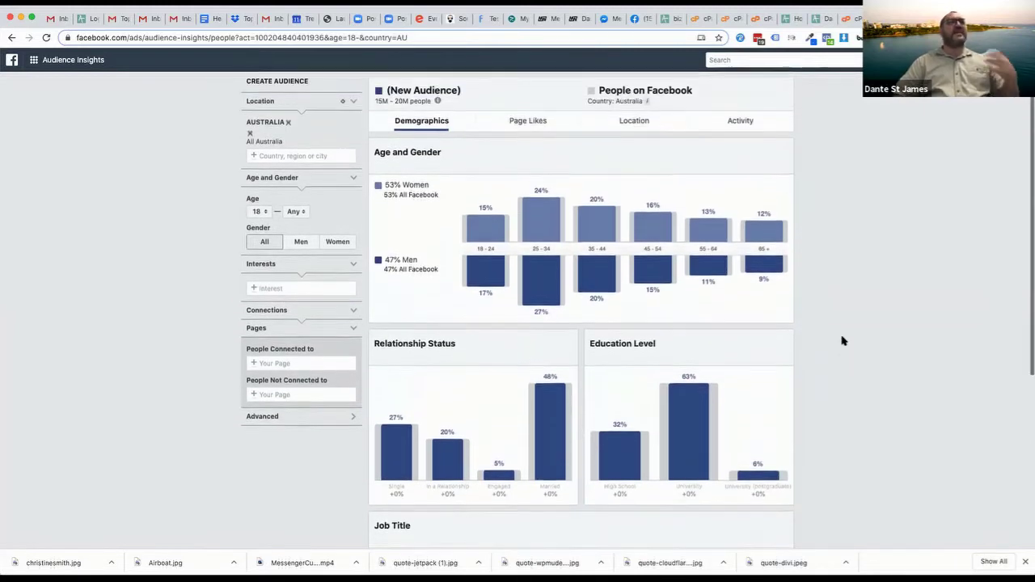
{"action": "scroll", "coordinate": [842, 341], "scroll_direction": "down", "scroll_amount": 2}
{"action": "scroll", "coordinate": [842, 341], "scroll_direction": "down", "scroll_amount": 5}
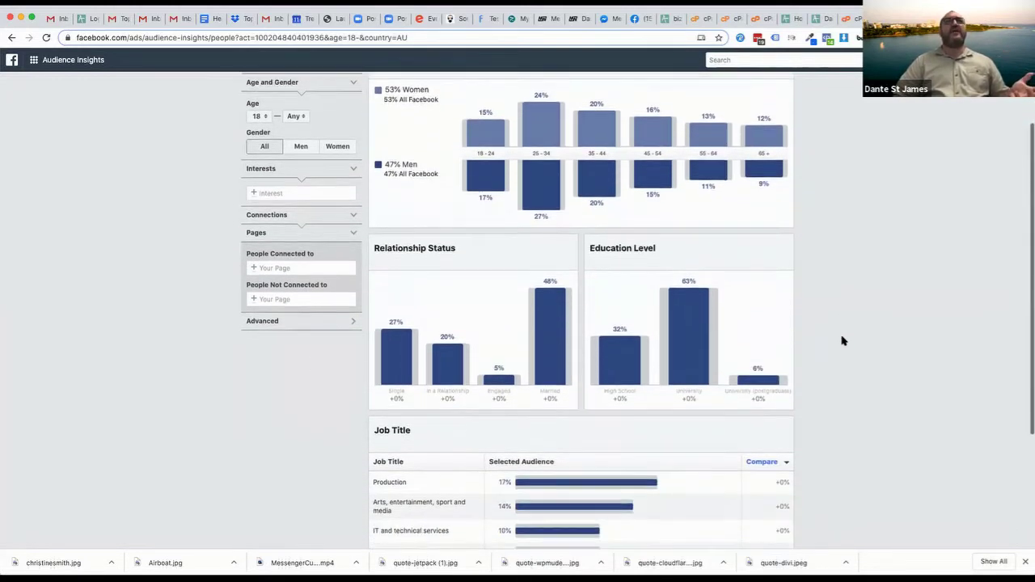
{"action": "scroll", "coordinate": [842, 341], "scroll_direction": "down", "scroll_amount": 1}
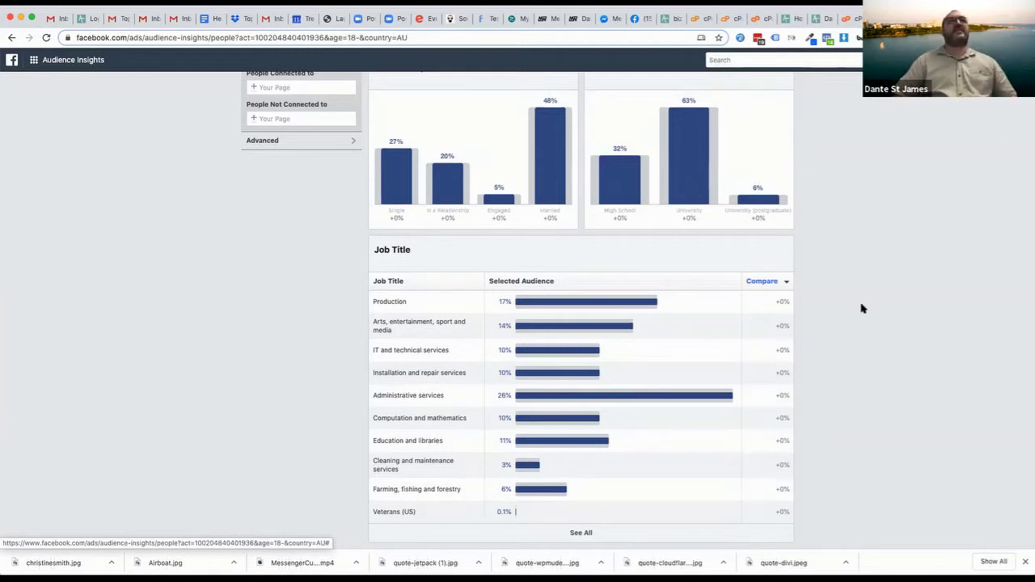
{"action": "scroll", "coordinate": [861, 308], "scroll_direction": "up", "scroll_amount": 4}
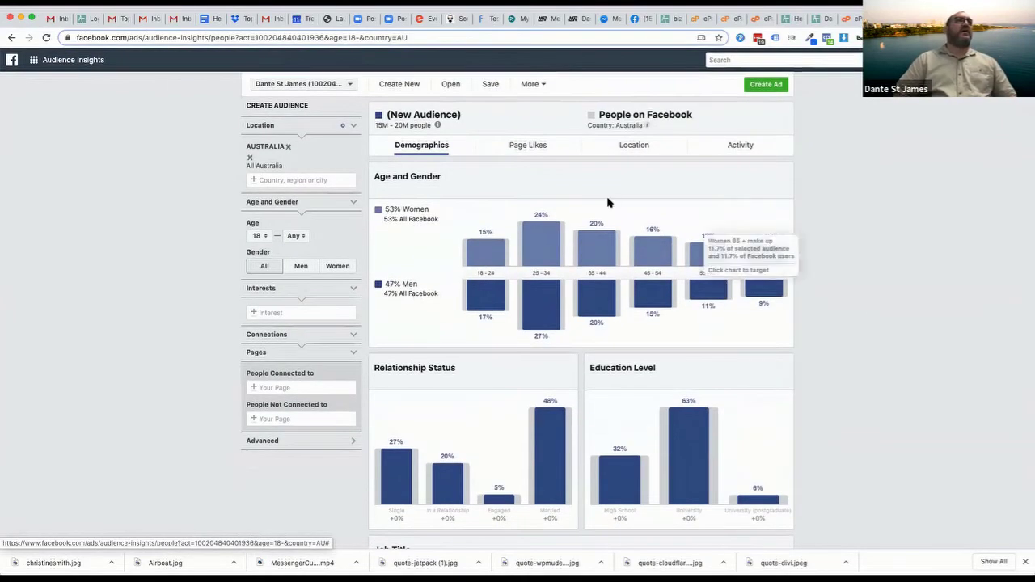
{"action": "left_click", "coordinate": [522, 151]}
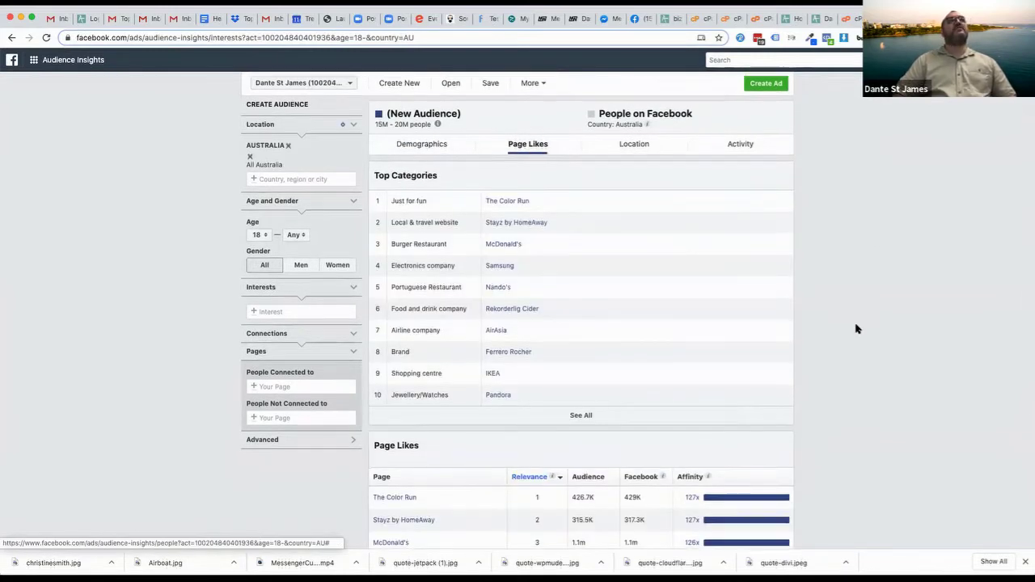
{"action": "scroll", "coordinate": [858, 329], "scroll_direction": "down", "scroll_amount": 1}
{"action": "scroll", "coordinate": [858, 329], "scroll_direction": "down", "scroll_amount": 1}
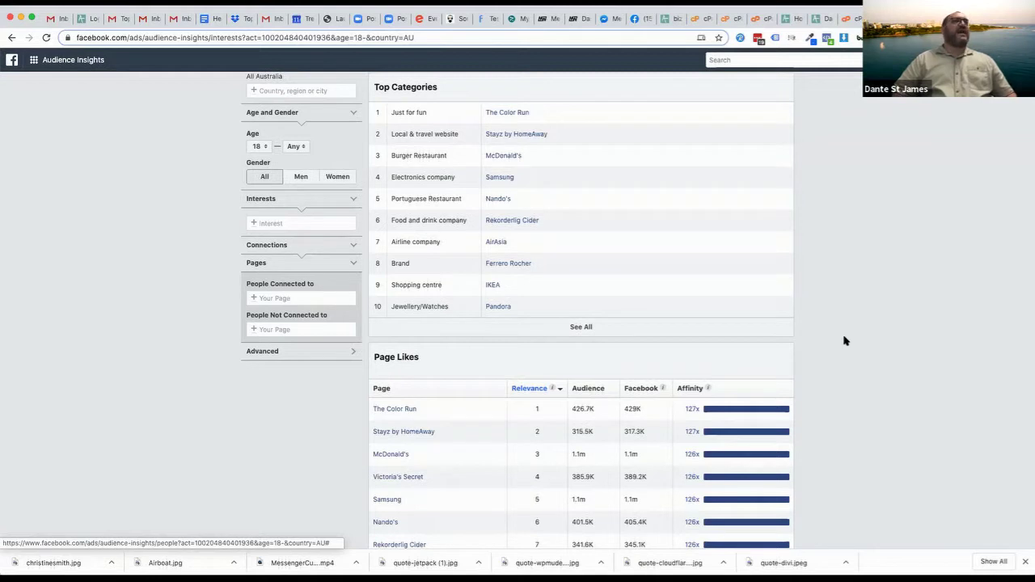
{"action": "scroll", "coordinate": [843, 341], "scroll_direction": "up", "scroll_amount": 3}
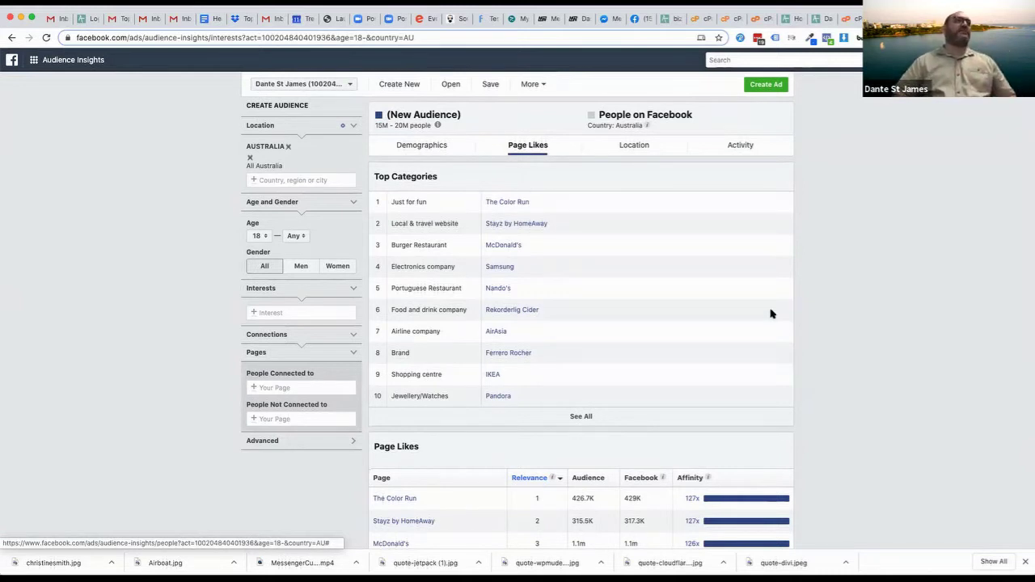
Return to the Demographics charts and remove Australia from the Location filter
{"action": "left_click", "coordinate": [443, 145]}
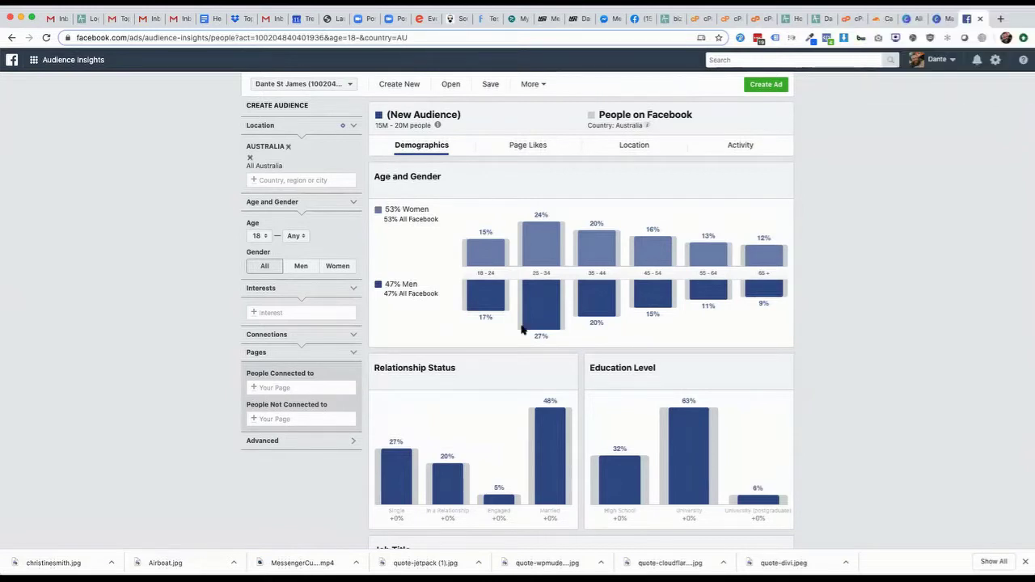
{"action": "left_click", "coordinate": [286, 147]}
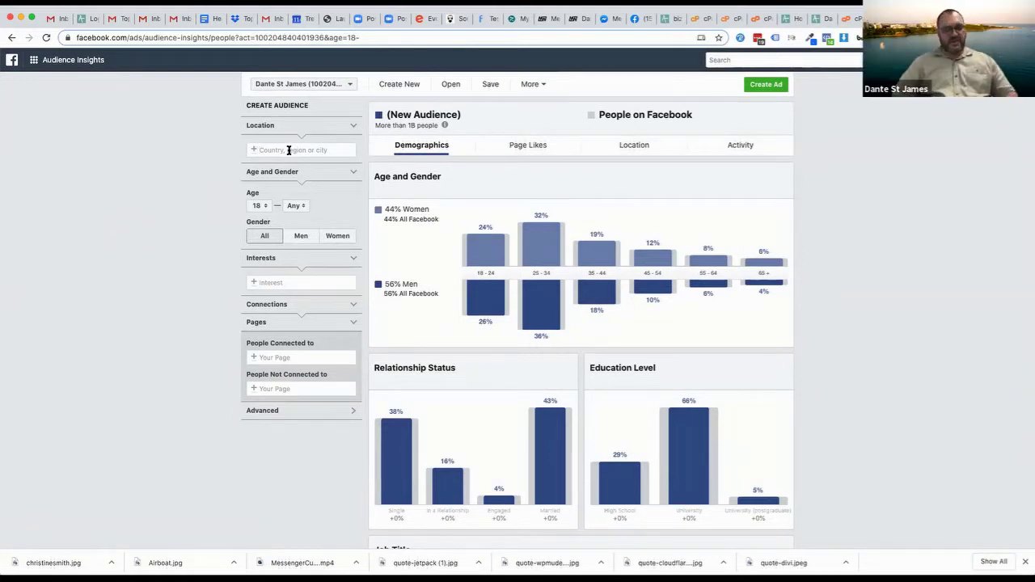
Set the location to Cairns, Queensland, Australia and view that audience's page likes
{"action": "type", "text": "Cairns"}
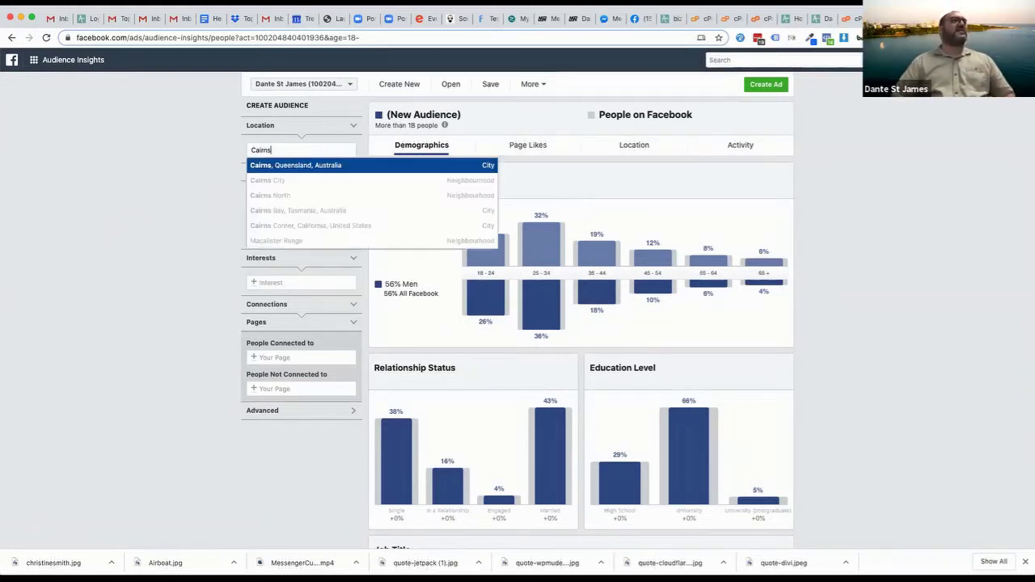
{"action": "left_click", "coordinate": [294, 165]}
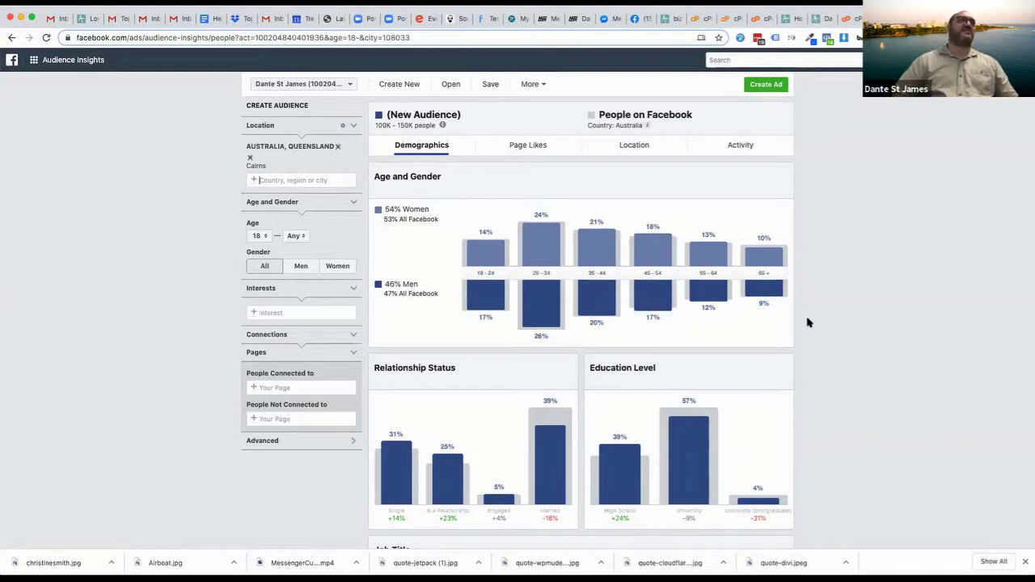
{"action": "left_click", "coordinate": [506, 140]}
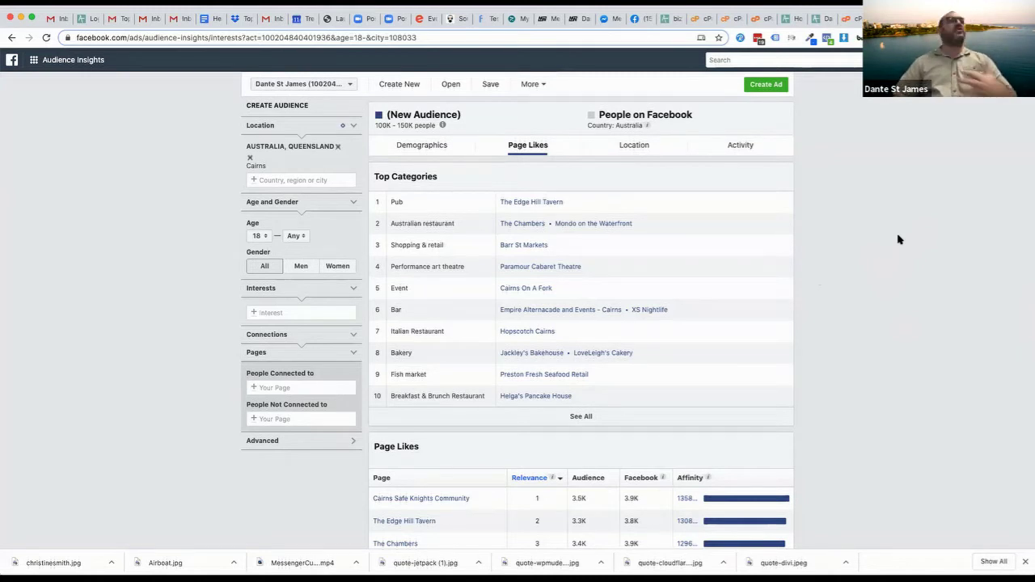
Add Israel as an interest, shrinking the Cairns audience to 6K–7K people
{"action": "left_click", "coordinate": [284, 314]}
{"action": "type", "text": "israel"}
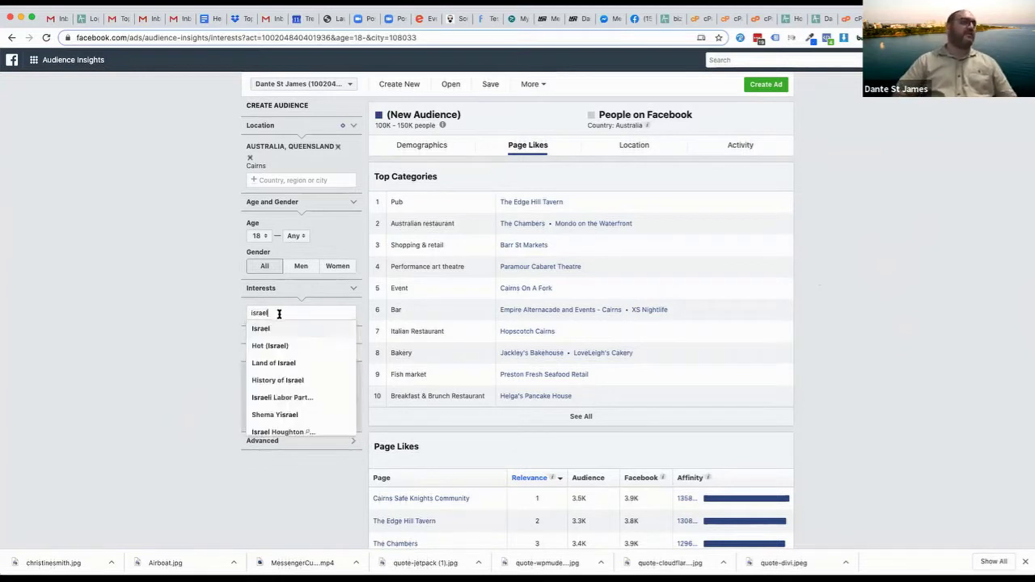
{"action": "left_click", "coordinate": [260, 328]}
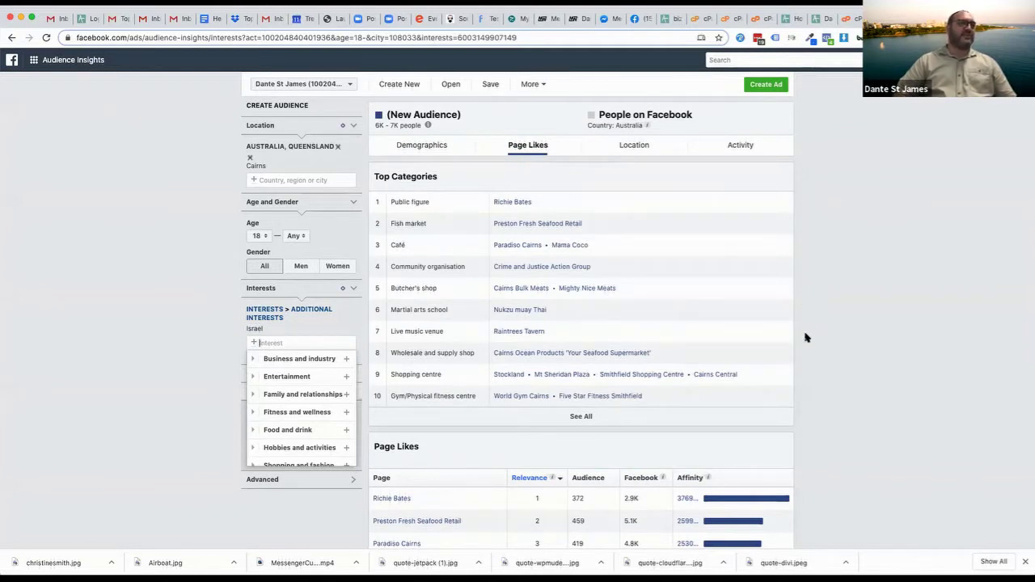
{"action": "left_click", "coordinate": [849, 221]}
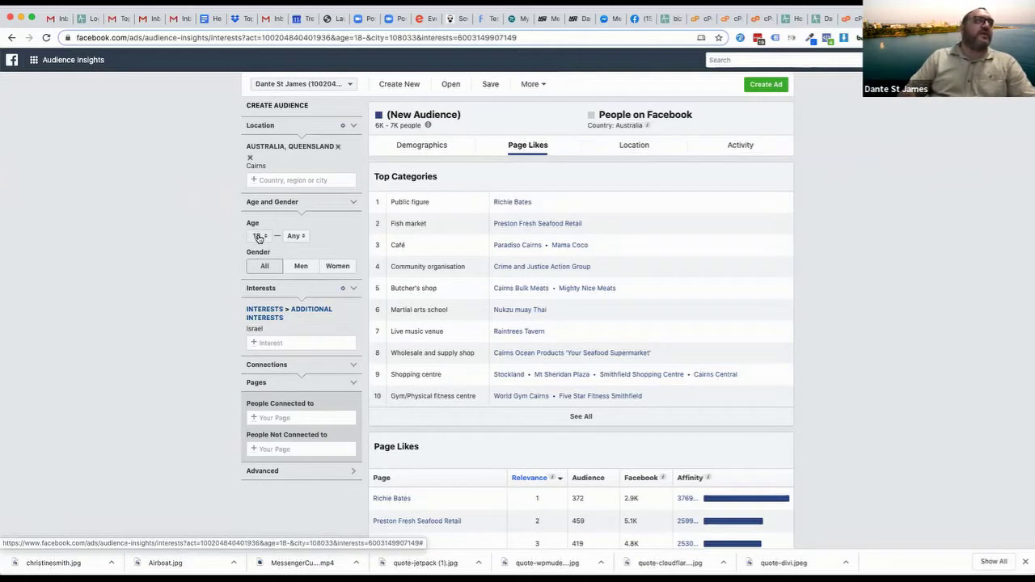
Set the minimum age to 35 and the maximum age to 55
{"action": "left_click", "coordinate": [259, 236]}
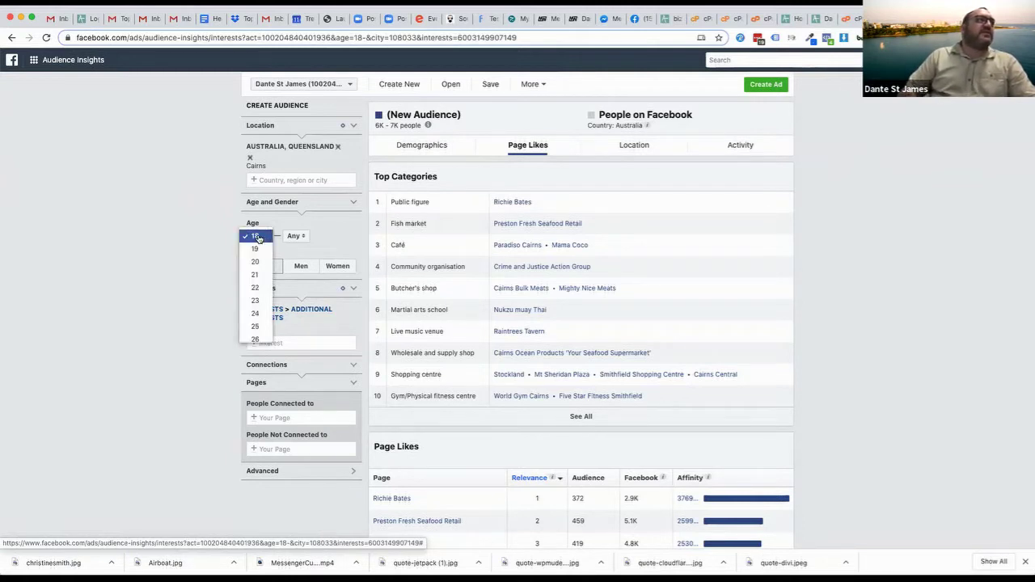
{"action": "scroll", "coordinate": [254, 279], "scroll_direction": "down", "scroll_amount": 3}
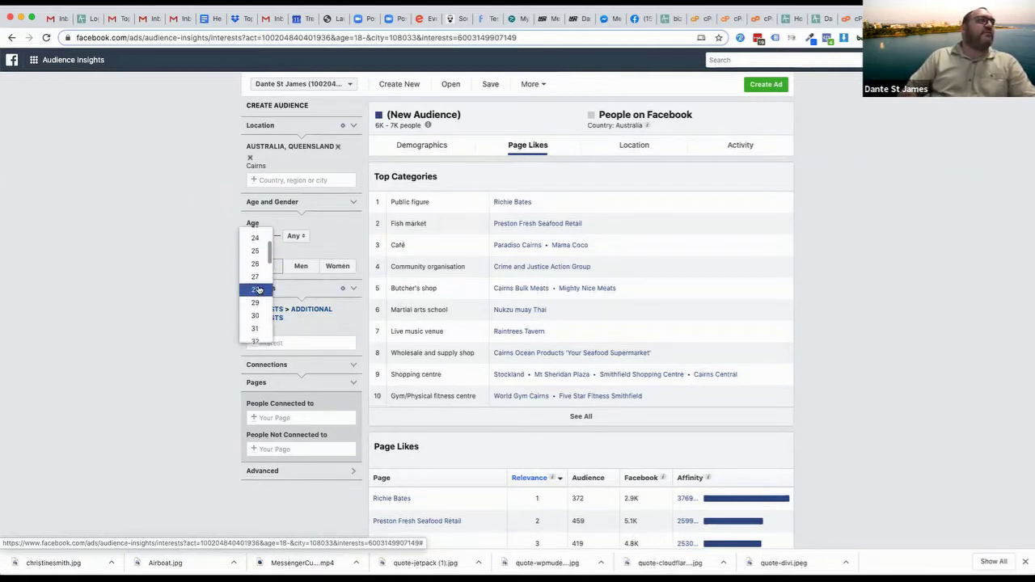
{"action": "scroll", "coordinate": [254, 319], "scroll_direction": "down", "scroll_amount": 2}
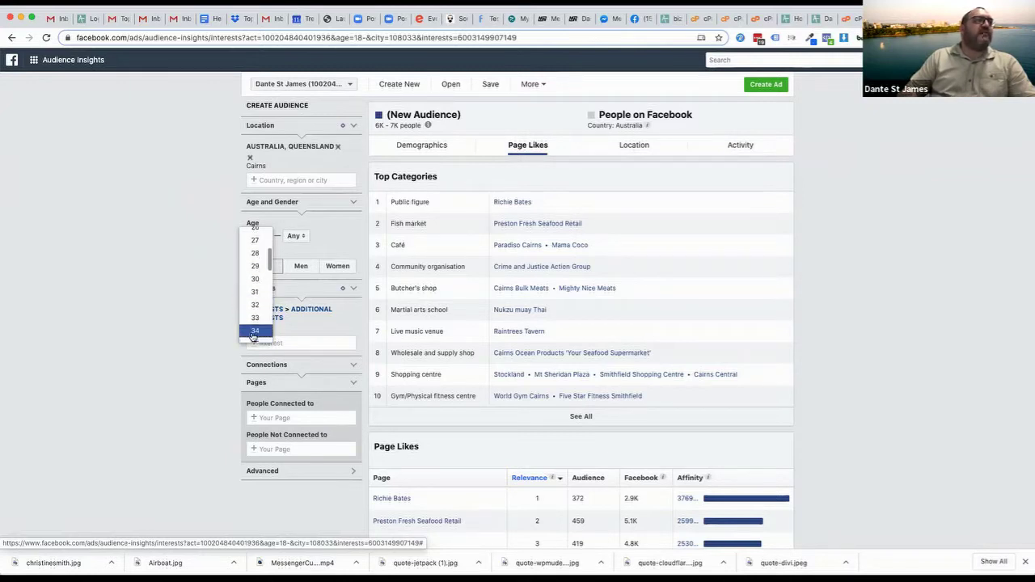
{"action": "left_click", "coordinate": [254, 335]}
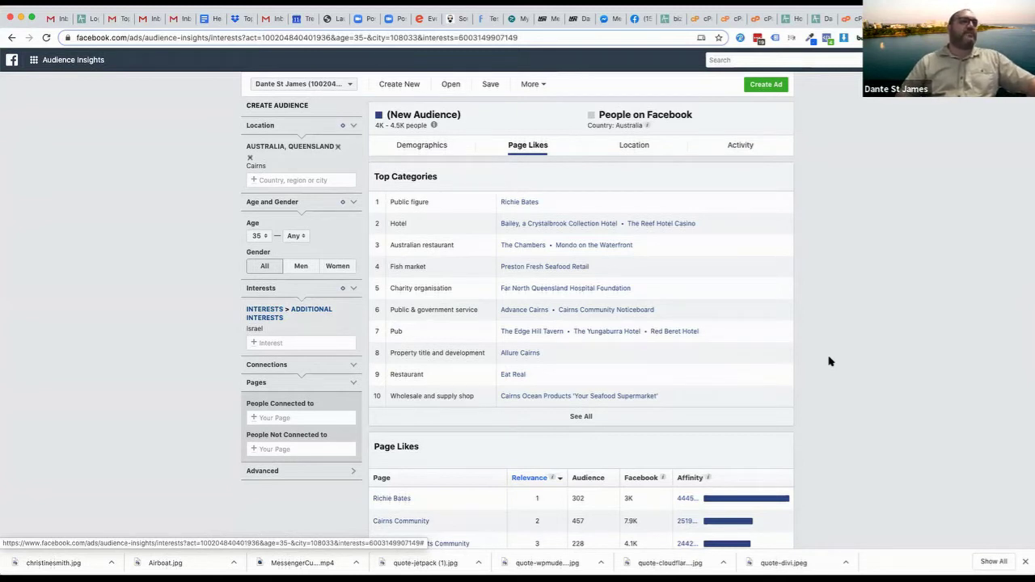
{"action": "left_click", "coordinate": [293, 235]}
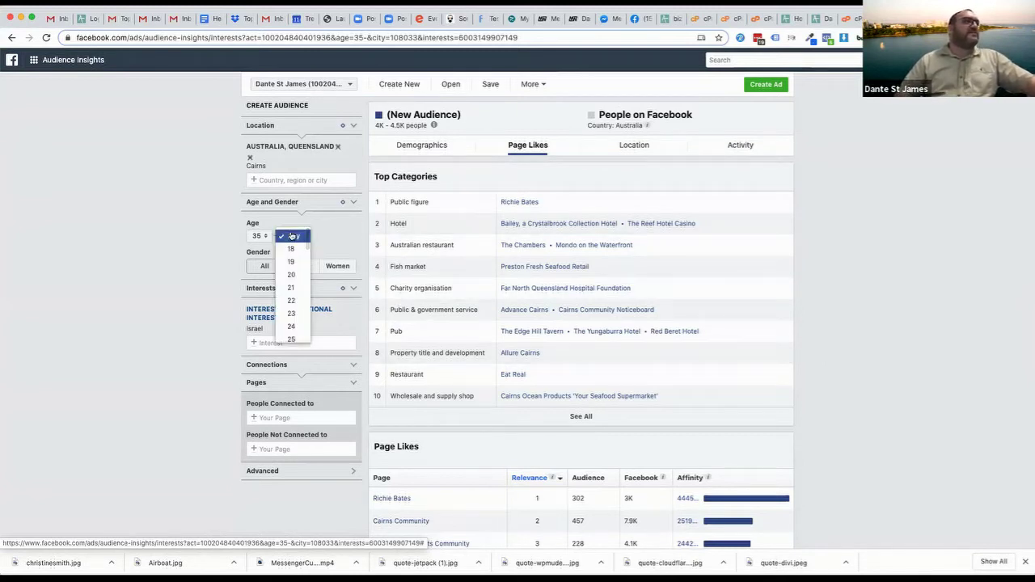
{"action": "scroll", "coordinate": [289, 295], "scroll_direction": "down", "scroll_amount": 5}
{"action": "scroll", "coordinate": [286, 300], "scroll_direction": "down", "scroll_amount": 5}
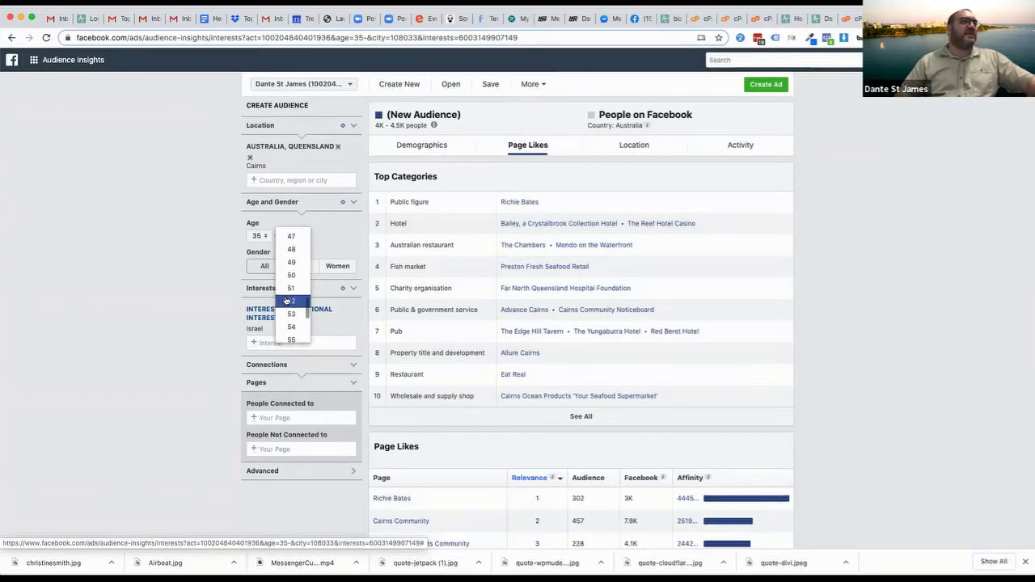
{"action": "left_click", "coordinate": [289, 314]}
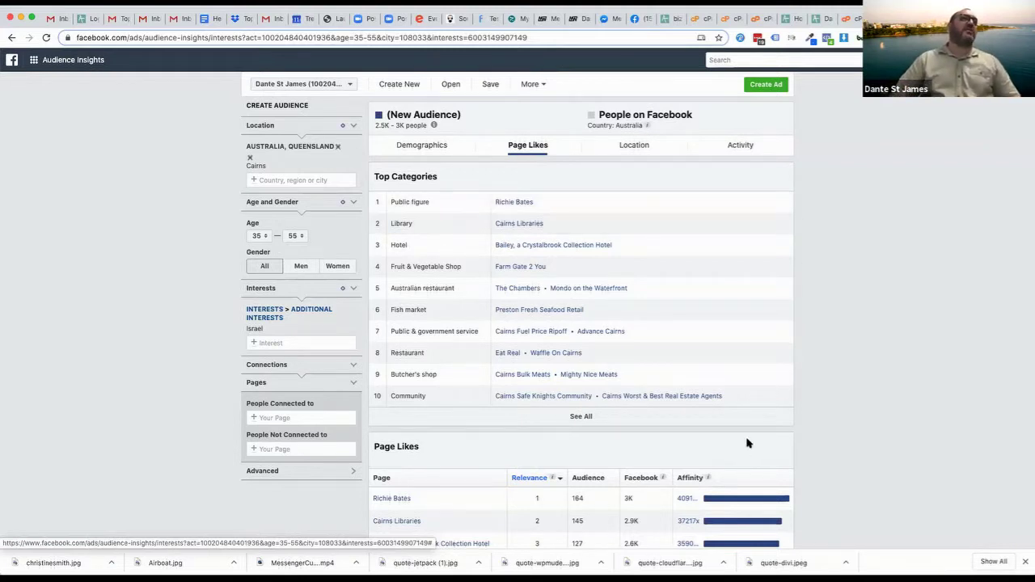
Show the Location breakdown for the 35–55 Israel-interested Cairns audience
{"action": "left_click", "coordinate": [635, 146]}
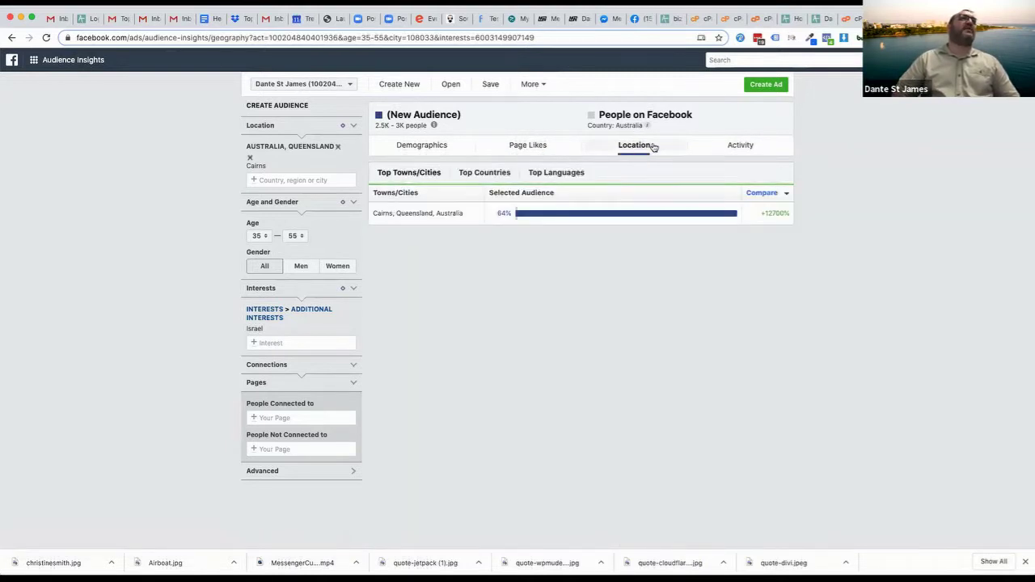
Show the Activity breakdown with Frequency of Activities and Device Users for the audience
{"action": "mouse_move", "coordinate": [585, 226]}
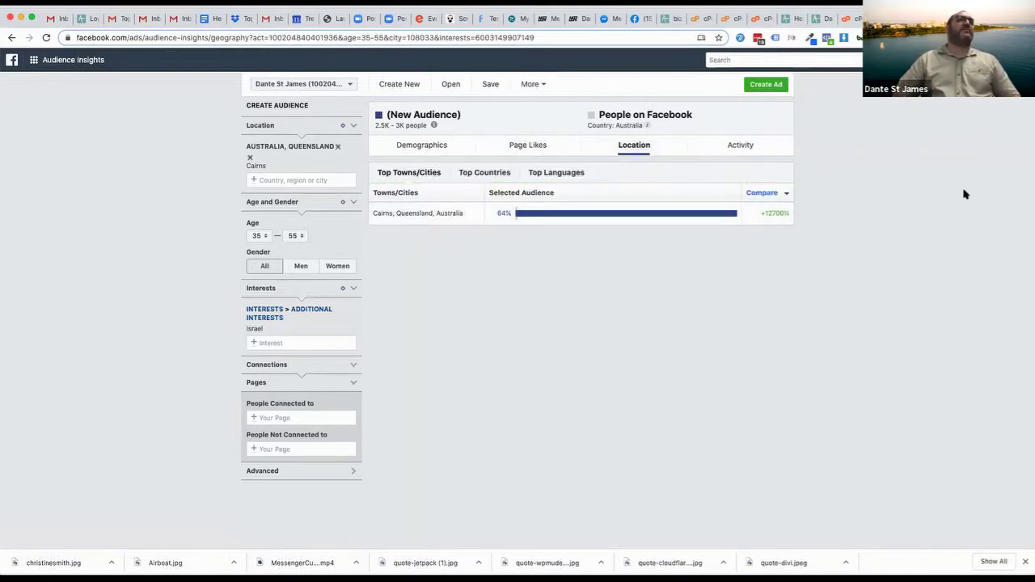
{"action": "left_click", "coordinate": [738, 146]}
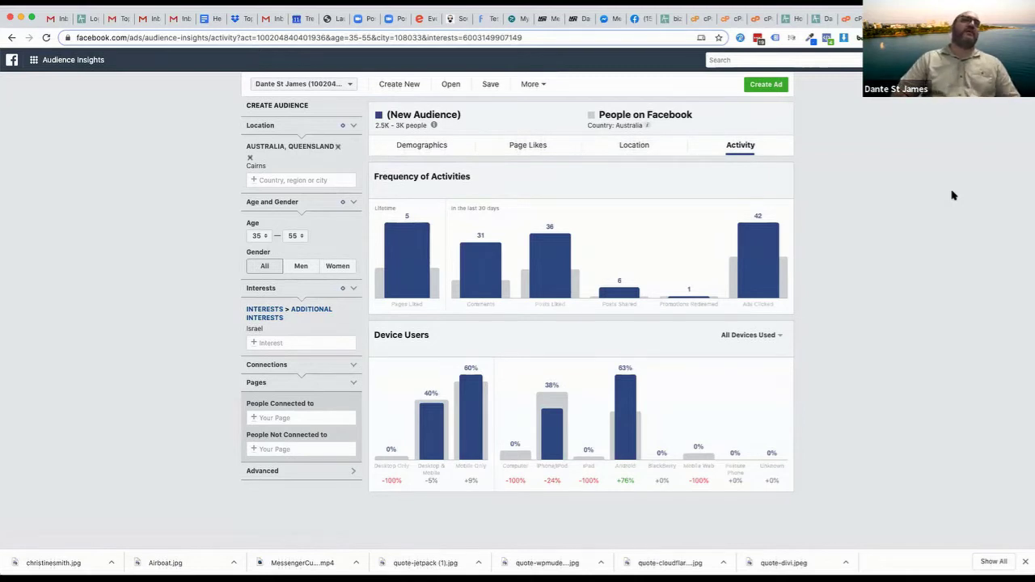
{"action": "mouse_move", "coordinate": [775, 281]}
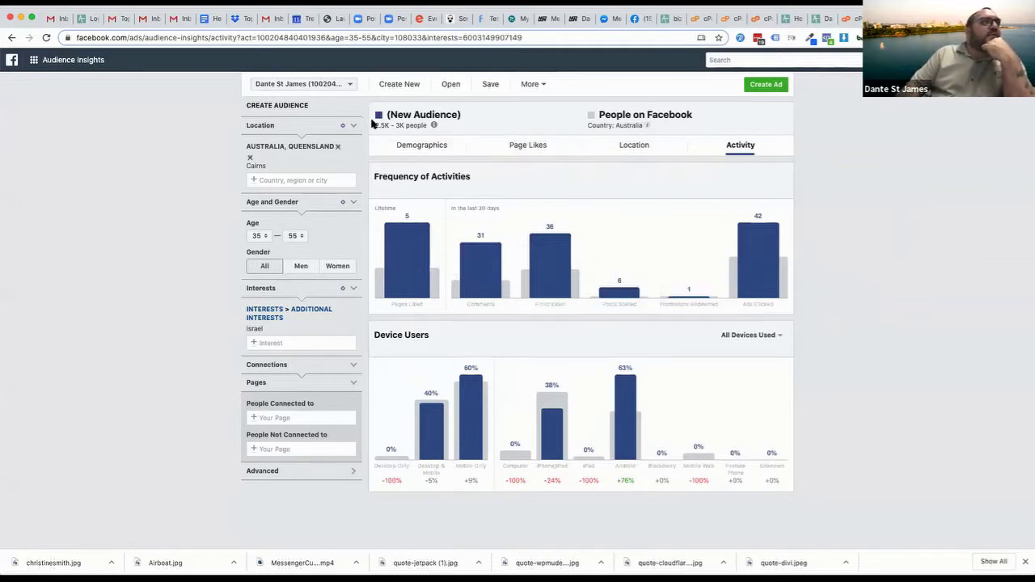
Highlight the 2.5K–3K audience size estimate and switch to the Demographics breakdown
{"action": "left_click_drag", "start_coordinate": [375, 125], "coordinate": [423, 126]}
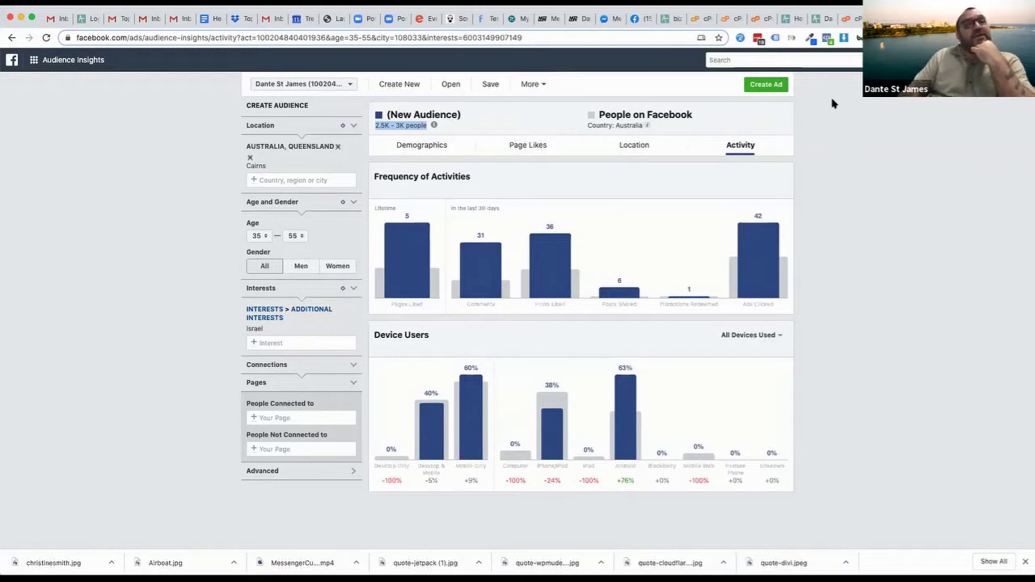
{"action": "left_click", "coordinate": [407, 146]}
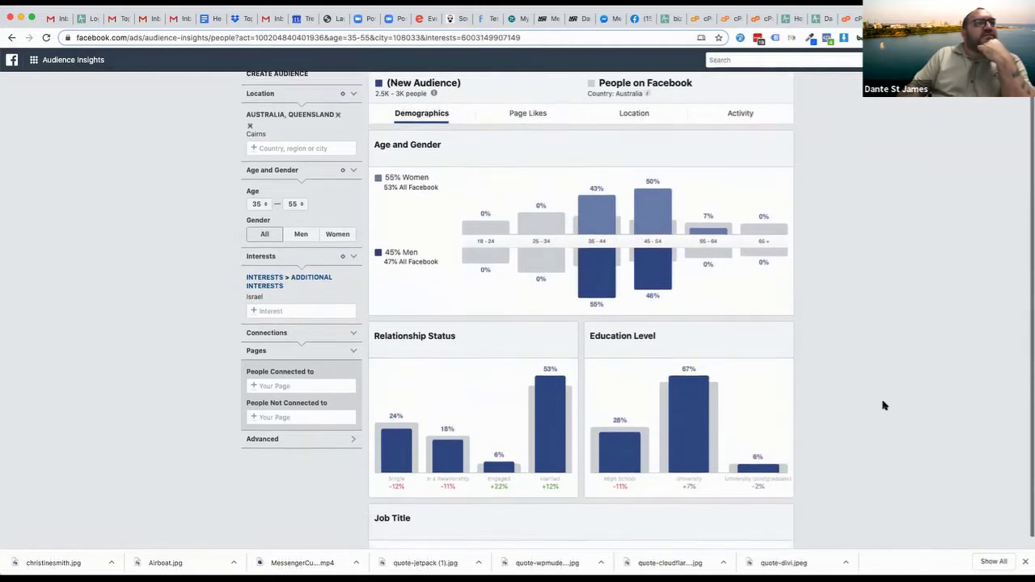
Enter 'travel' in the Interests field to list matching interest suggestions
{"action": "scroll", "coordinate": [883, 404], "scroll_direction": "down", "scroll_amount": 1}
{"action": "mouse_move", "coordinate": [555, 458]}
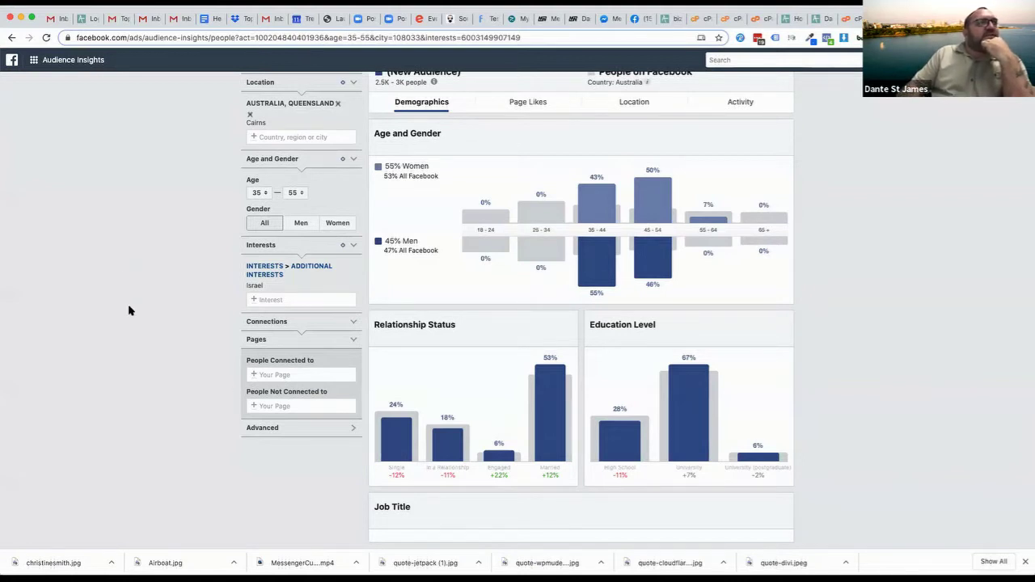
{"action": "scroll", "coordinate": [126, 305], "scroll_direction": "up", "scroll_amount": 1}
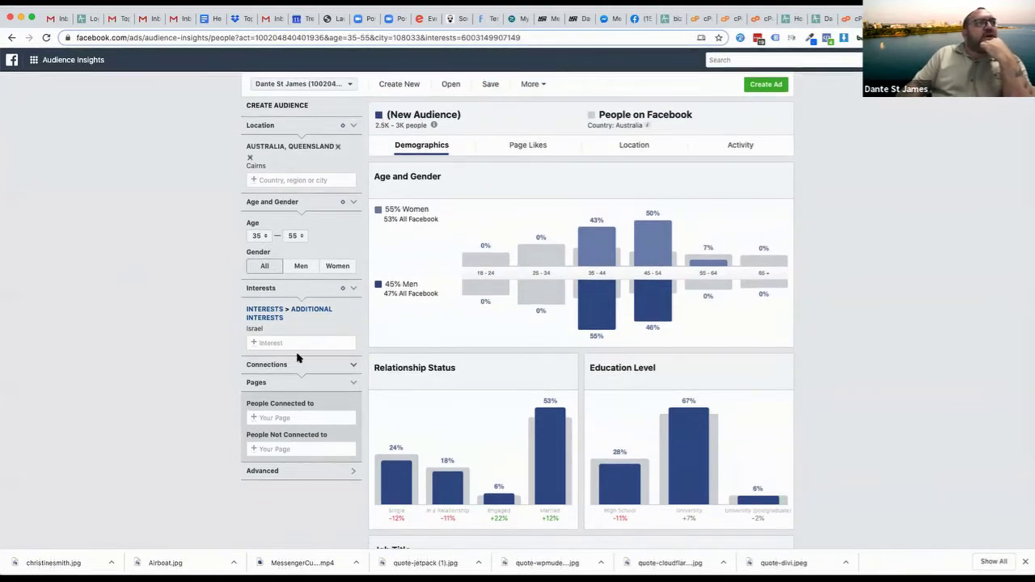
{"action": "left_click", "coordinate": [290, 343]}
{"action": "type", "text": "travel"}
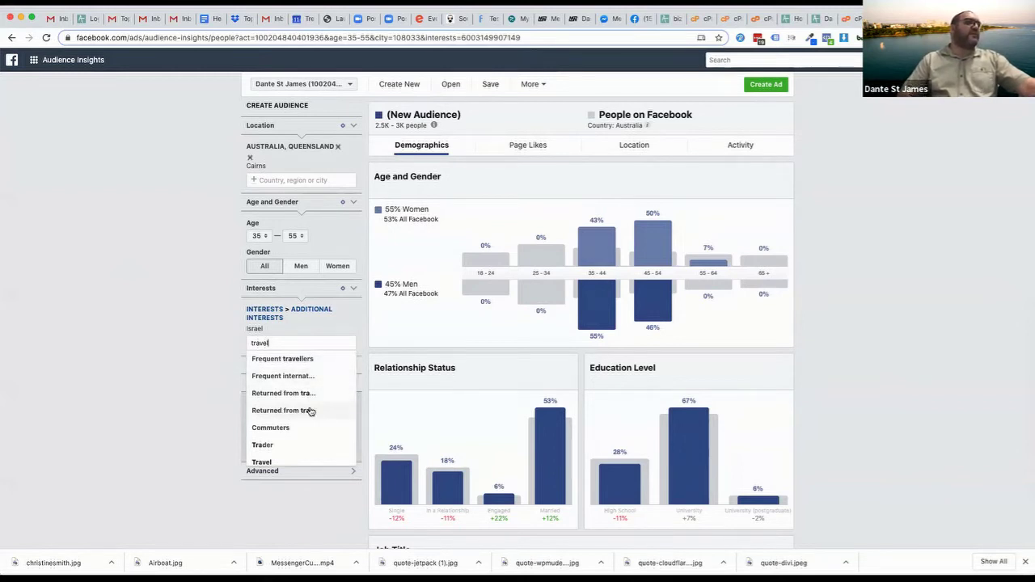
Add Travel alongside Israel as an interest, then view Page Likes for the 40K–45K audience
{"action": "scroll", "coordinate": [295, 424], "scroll_direction": "down", "scroll_amount": 1}
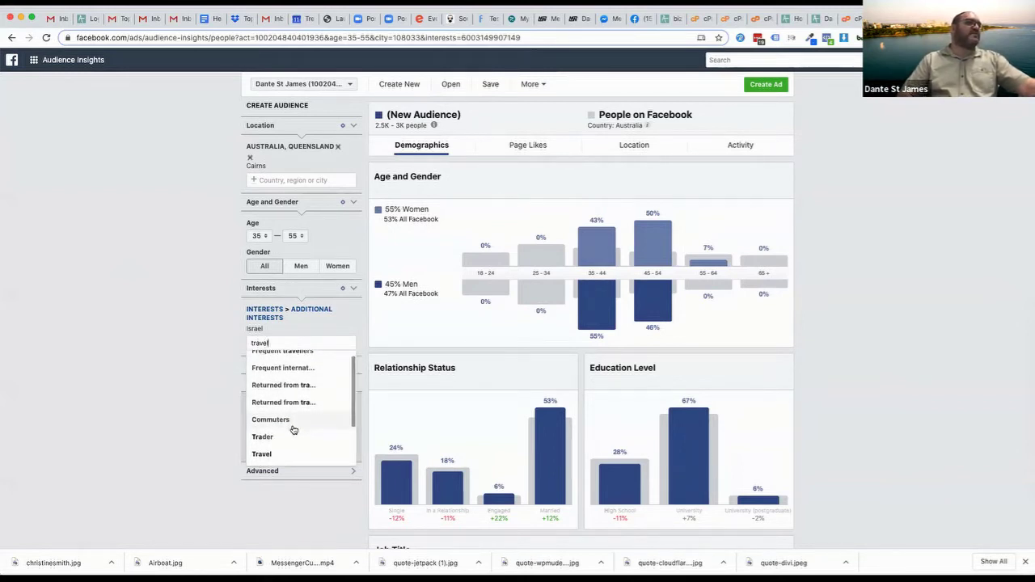
{"action": "scroll", "coordinate": [294, 396], "scroll_direction": "down", "scroll_amount": 2}
{"action": "scroll", "coordinate": [279, 416], "scroll_direction": "up", "scroll_amount": 3}
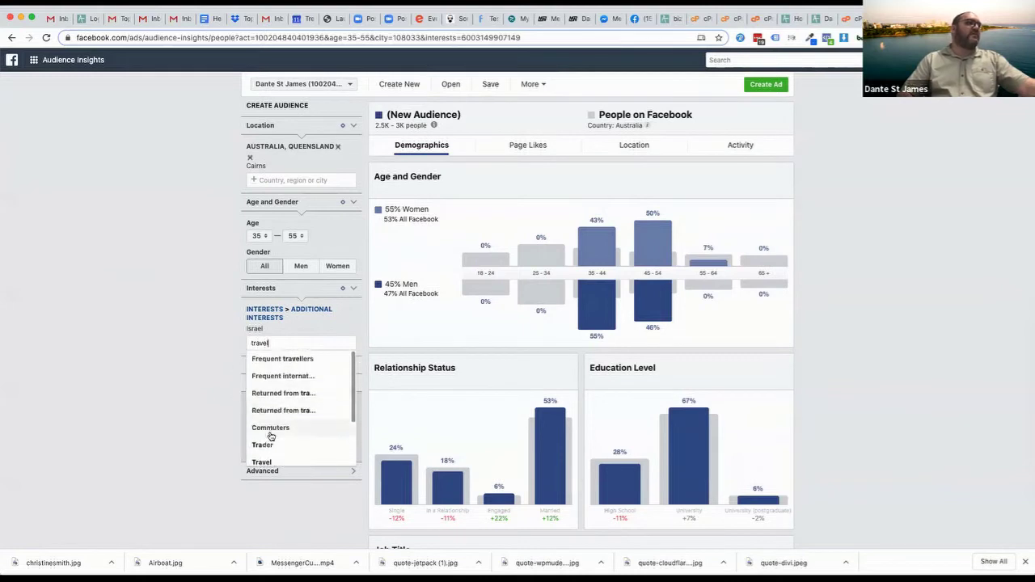
{"action": "left_click", "coordinate": [263, 463]}
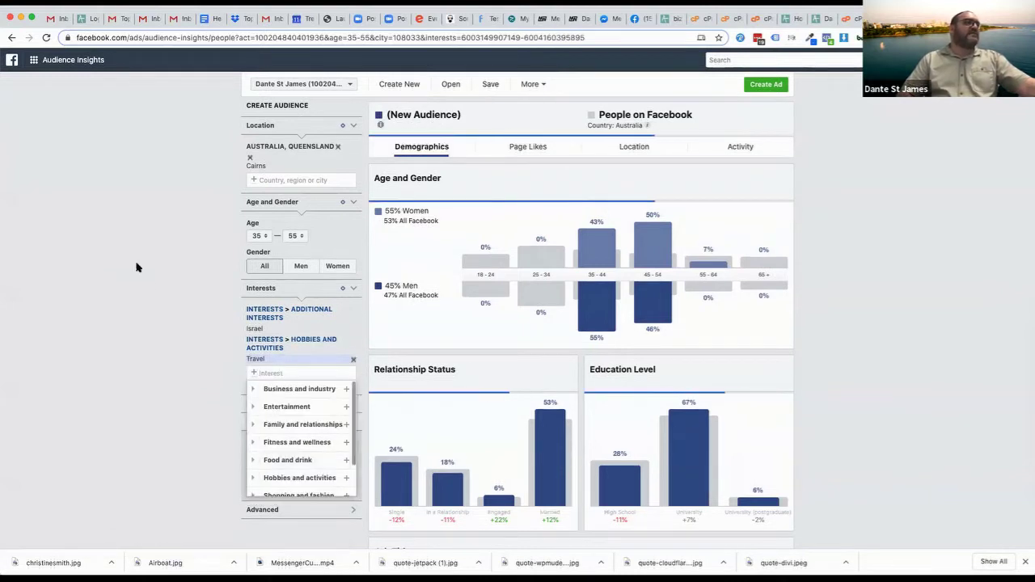
{"action": "left_click", "coordinate": [186, 328]}
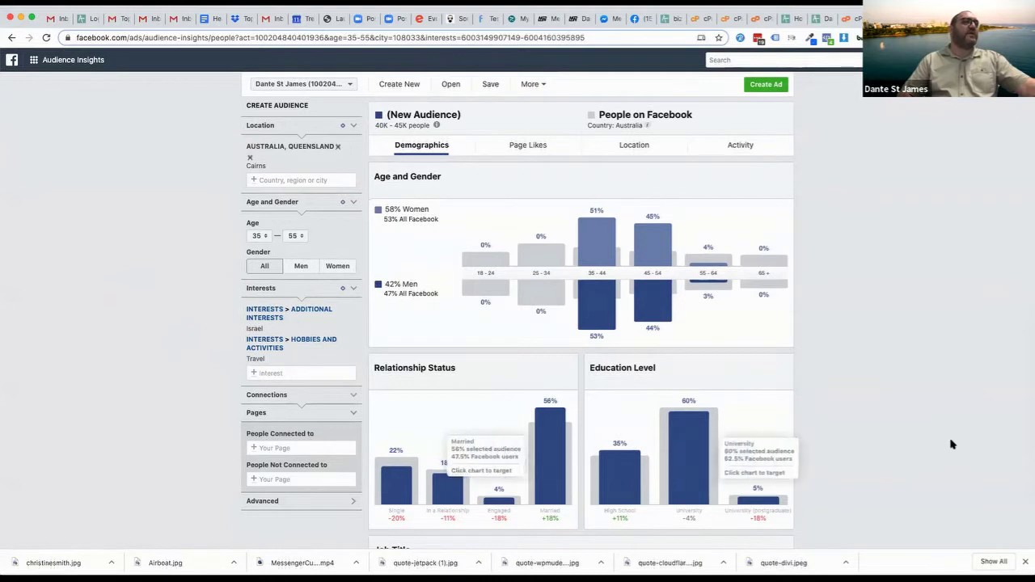
{"action": "scroll", "coordinate": [863, 410], "scroll_direction": "down", "scroll_amount": 1}
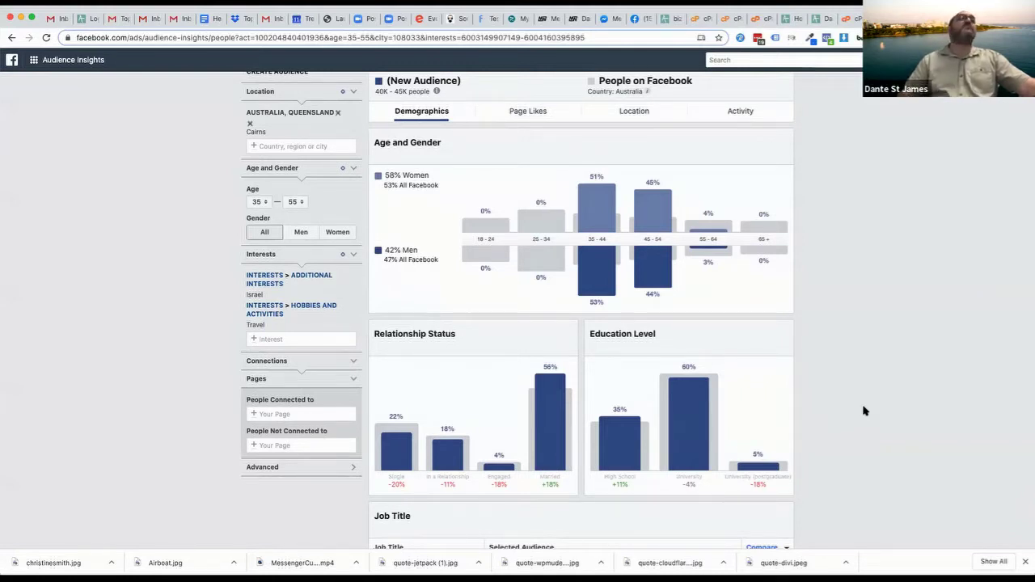
{"action": "left_click", "coordinate": [541, 111]}
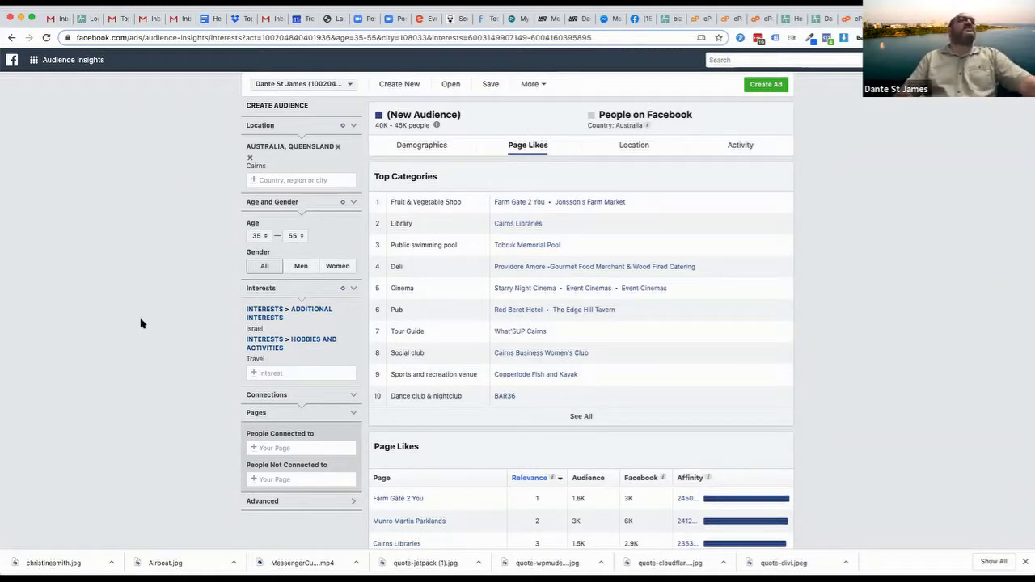
Expand Page Likes' Top Categories to the full list, including Brewery, Butcher's shop and Farm
{"action": "scroll", "coordinate": [140, 324], "scroll_direction": "down", "scroll_amount": 5}
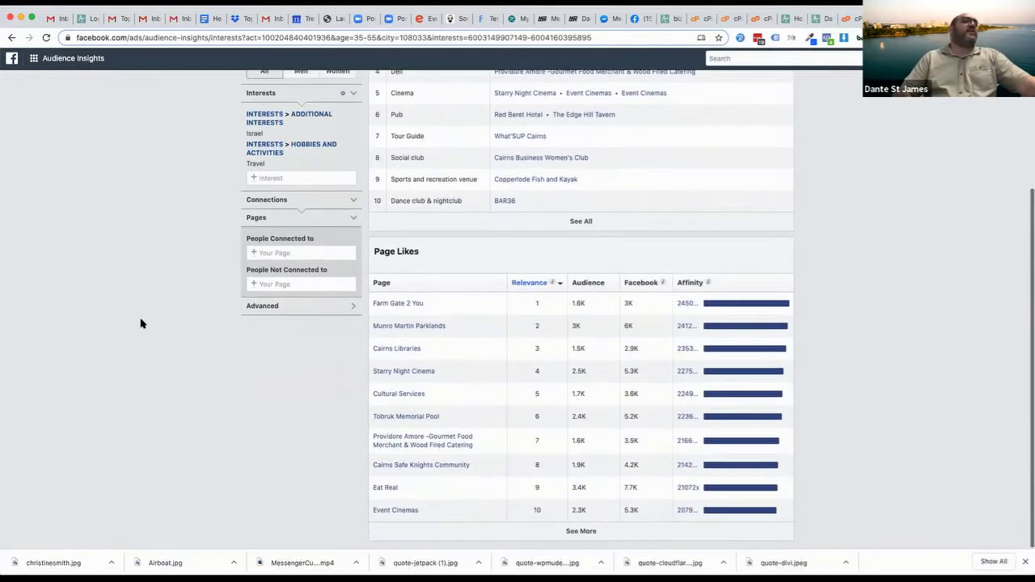
{"action": "scroll", "coordinate": [545, 266], "scroll_direction": "up", "scroll_amount": 3}
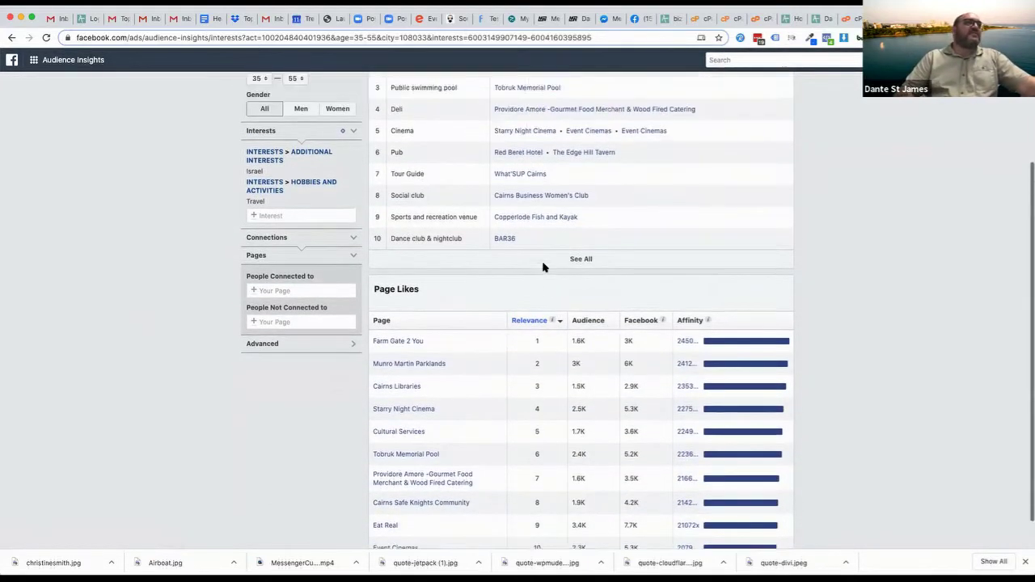
{"action": "left_click", "coordinate": [581, 356]}
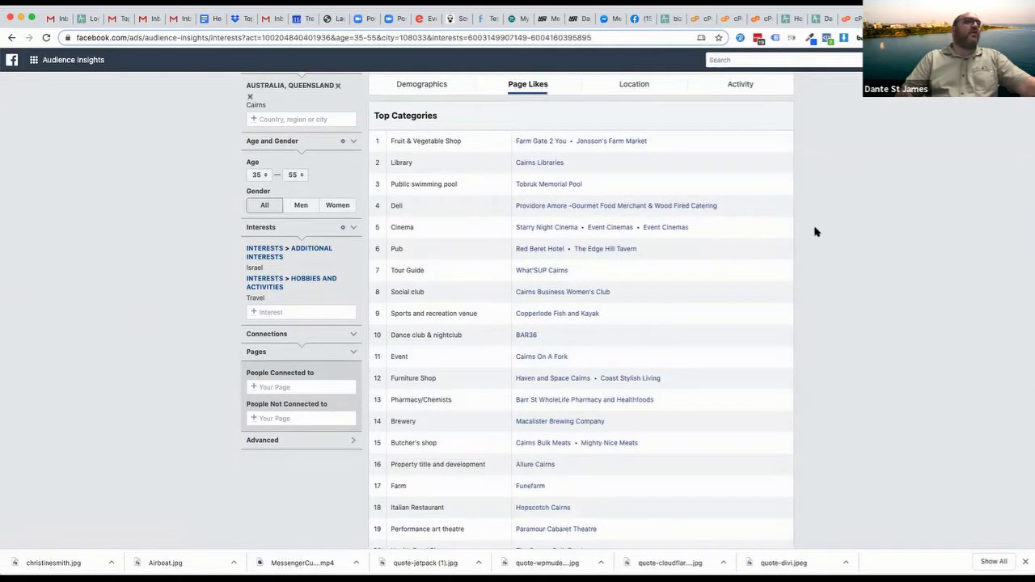
{"action": "scroll", "coordinate": [840, 467], "scroll_direction": "down", "scroll_amount": 2}
{"action": "scroll", "coordinate": [840, 467], "scroll_direction": "down", "scroll_amount": 2}
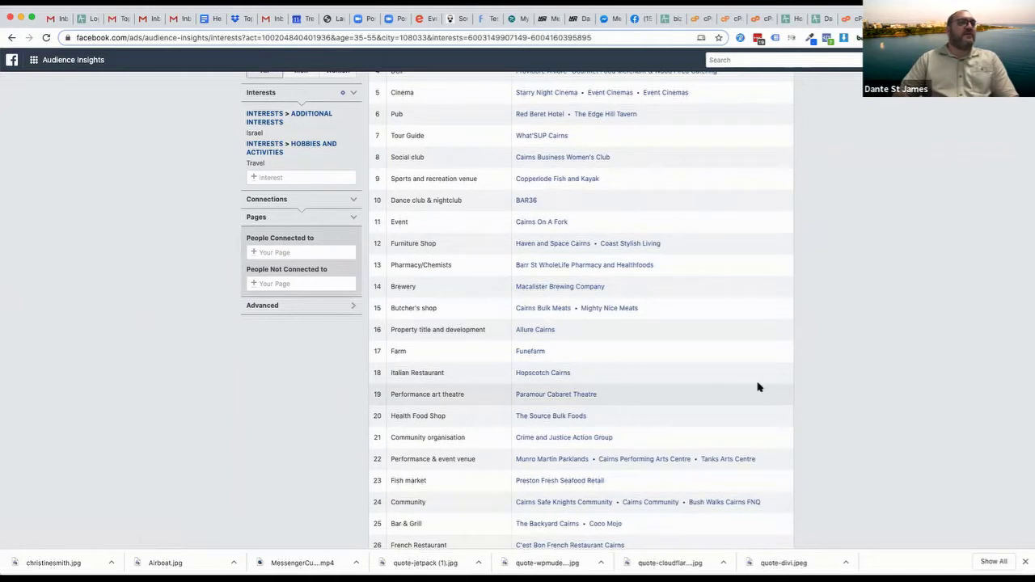
{"action": "scroll", "coordinate": [758, 386], "scroll_direction": "down", "scroll_amount": 3}
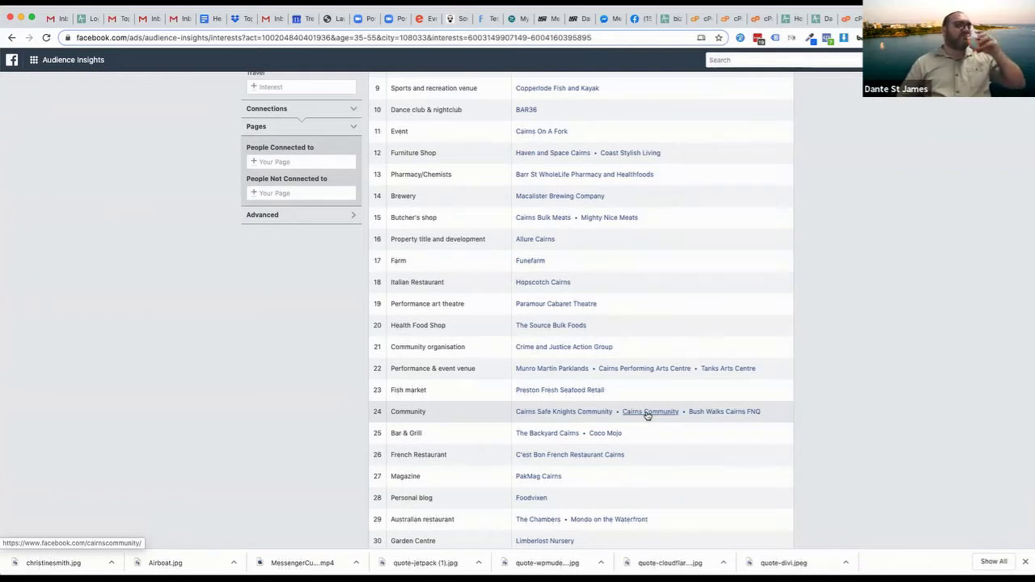
{"action": "scroll", "coordinate": [622, 474], "scroll_direction": "down", "scroll_amount": 2}
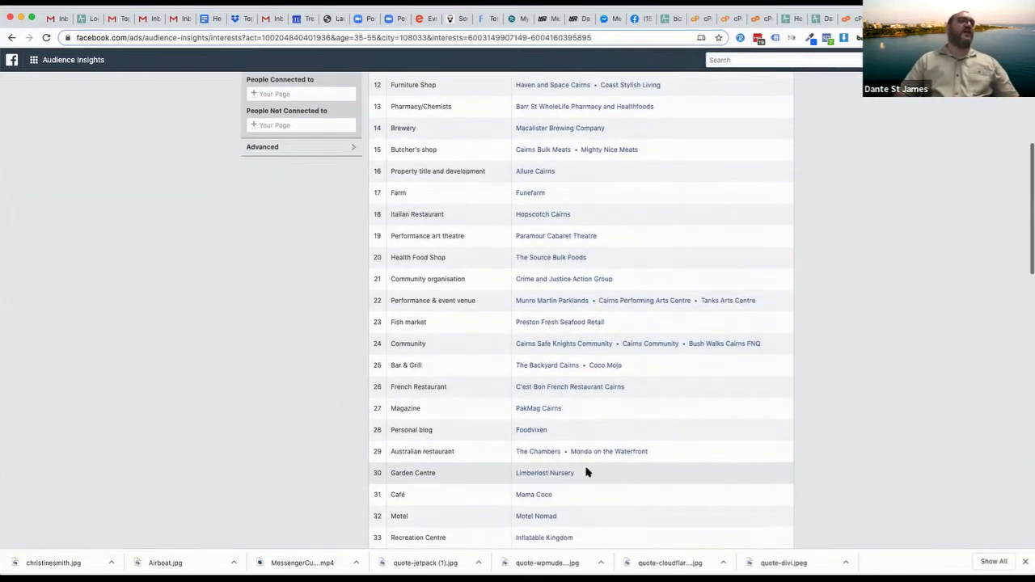
{"action": "scroll", "coordinate": [836, 393], "scroll_direction": "down", "scroll_amount": 3}
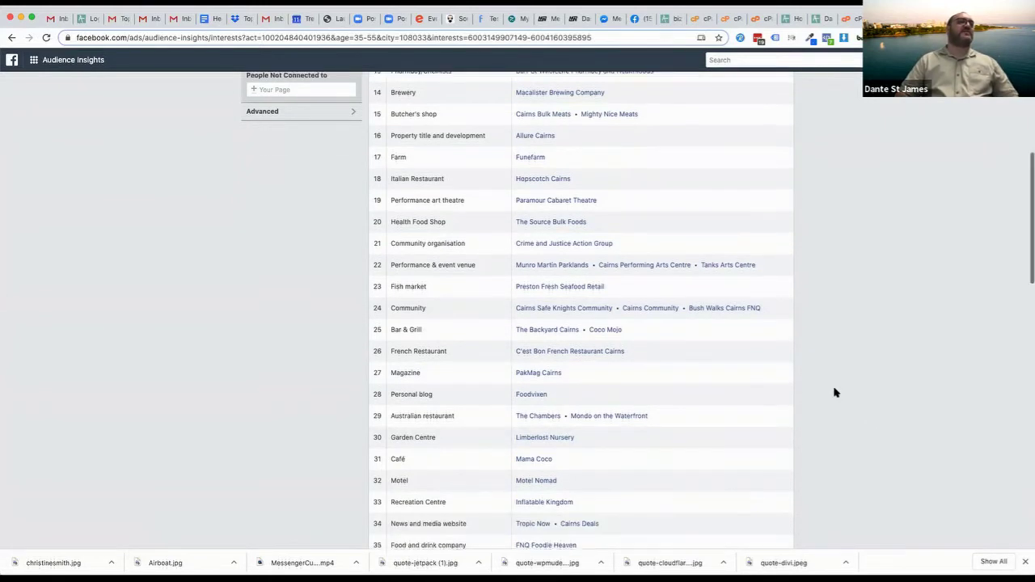
{"action": "scroll", "coordinate": [836, 393], "scroll_direction": "down", "scroll_amount": 5}
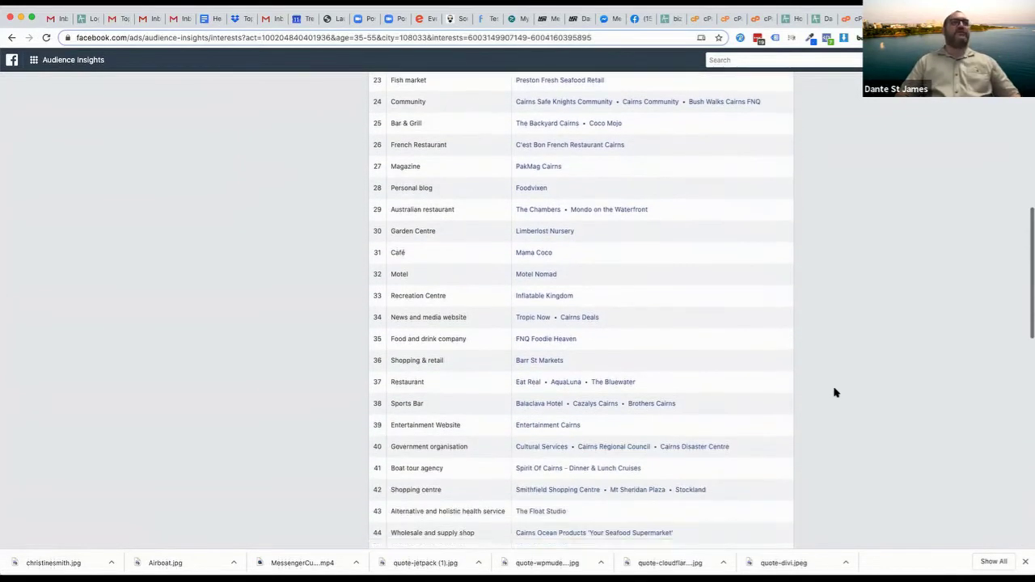
{"action": "scroll", "coordinate": [836, 393], "scroll_direction": "down", "scroll_amount": 5}
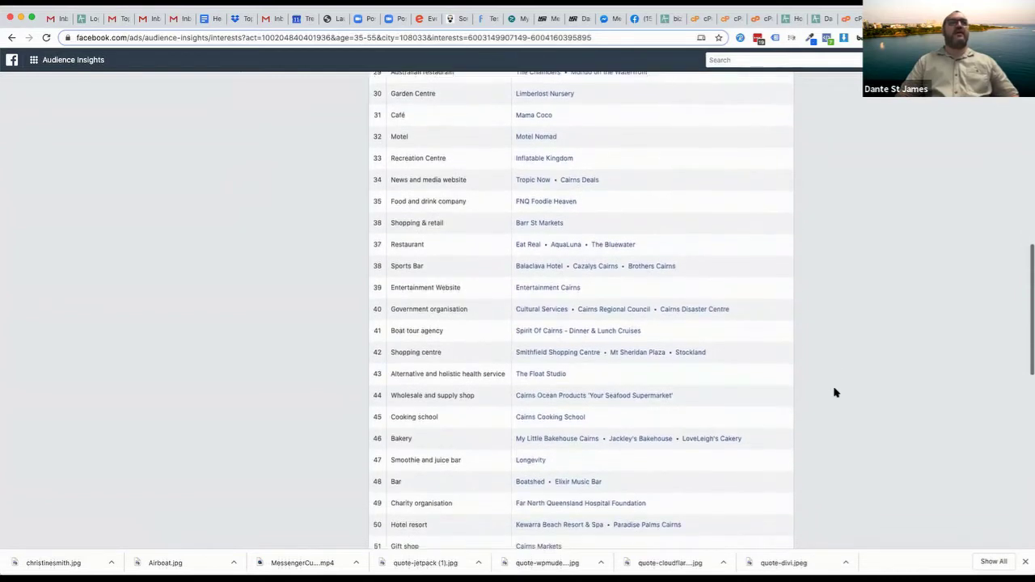
{"action": "scroll", "coordinate": [836, 392], "scroll_direction": "down", "scroll_amount": 4}
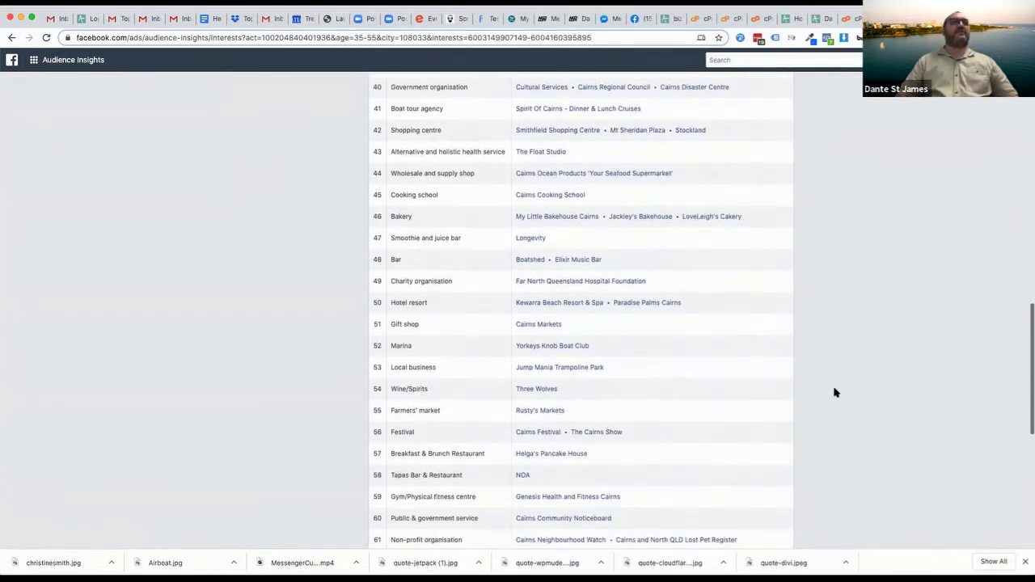
{"action": "scroll", "coordinate": [836, 392], "scroll_direction": "up", "scroll_amount": 10}
{"action": "scroll", "coordinate": [836, 393], "scroll_direction": "up", "scroll_amount": 10}
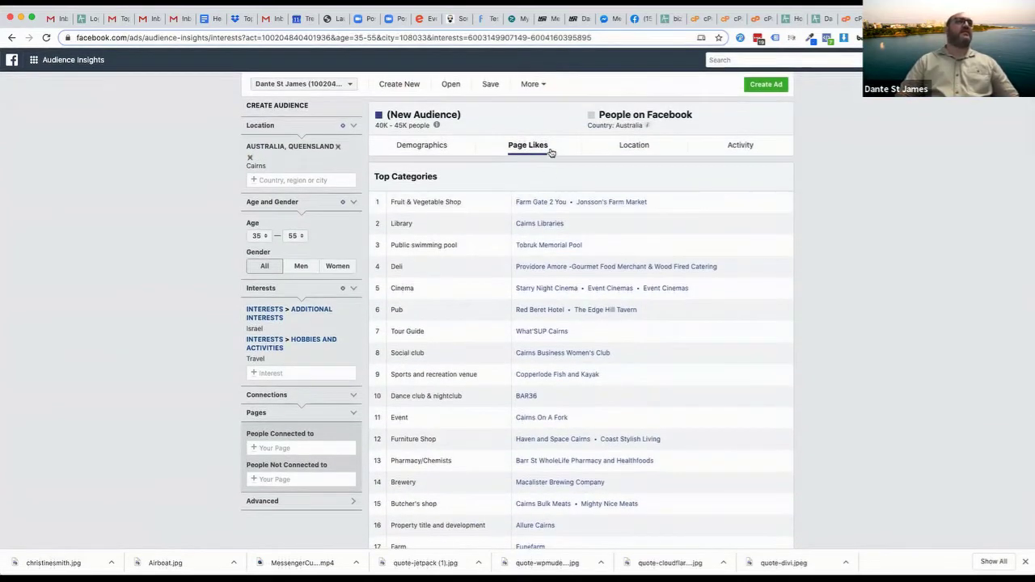
Limit the audience to women (20K–25K people) and remove the Travel interest
{"action": "scroll", "coordinate": [693, 351], "scroll_direction": "down", "scroll_amount": 10}
{"action": "scroll", "coordinate": [693, 351], "scroll_direction": "up", "scroll_amount": 10}
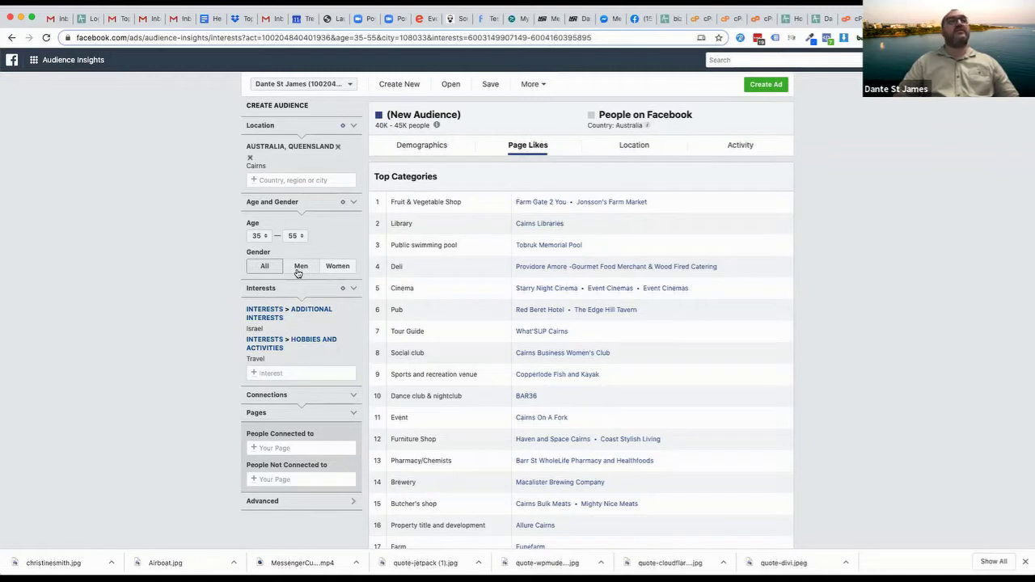
{"action": "left_click", "coordinate": [338, 267]}
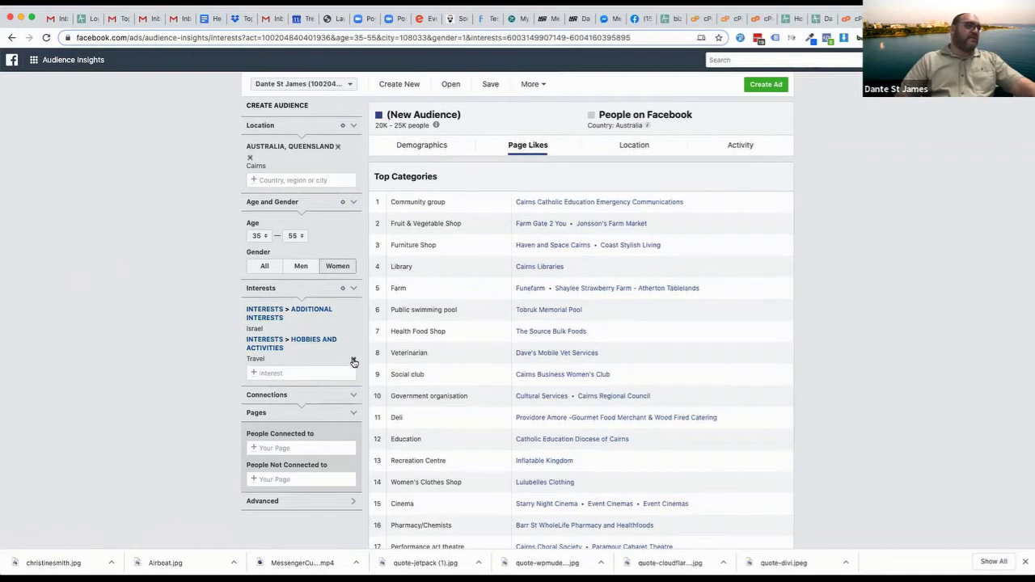
{"action": "left_click", "coordinate": [353, 360]}
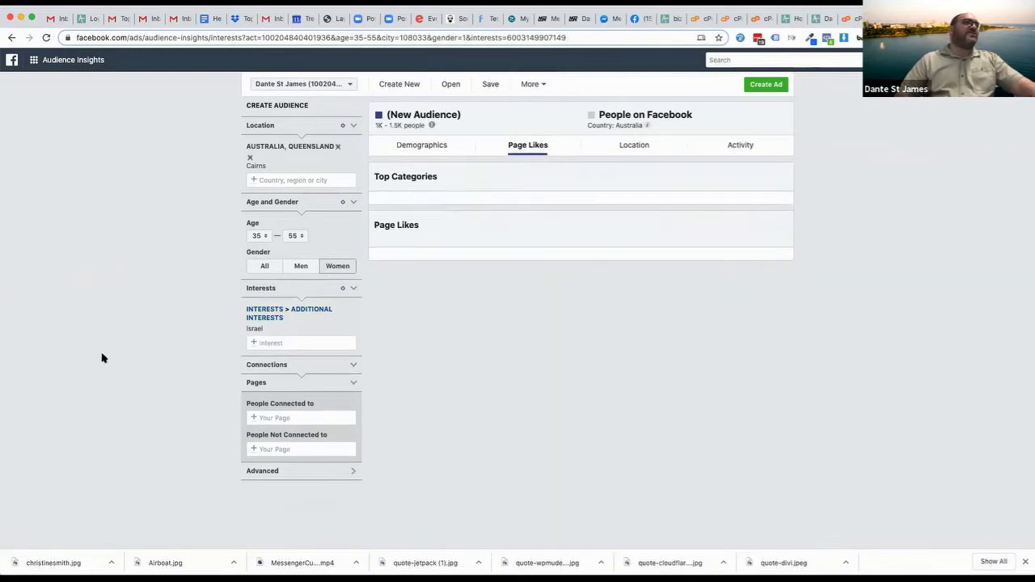
Review demographics and page likes, then set gender back to All for 2.5K–3K people
{"action": "left_click_drag", "start_coordinate": [375, 126], "coordinate": [424, 126]}
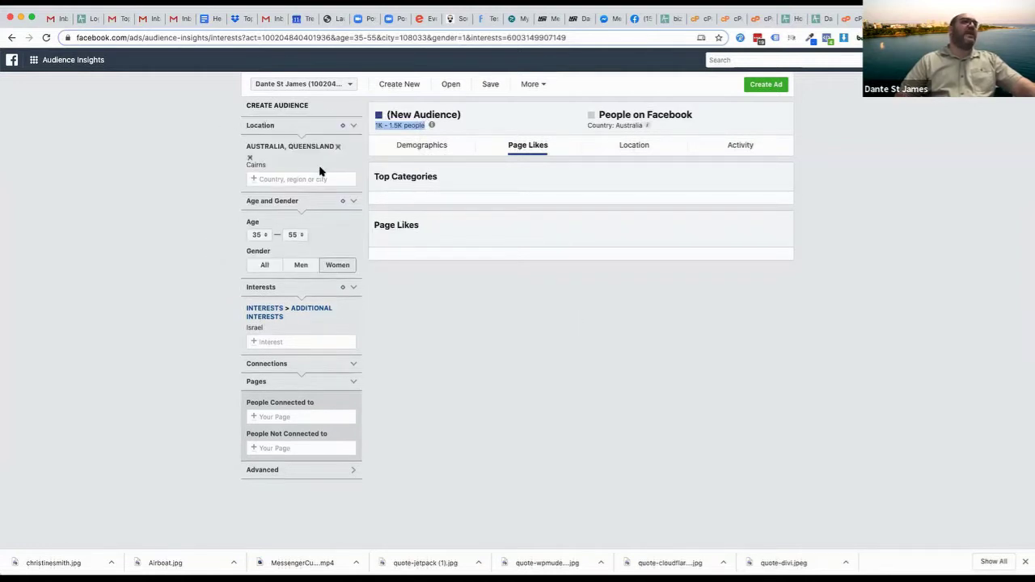
{"action": "left_click", "coordinate": [422, 149]}
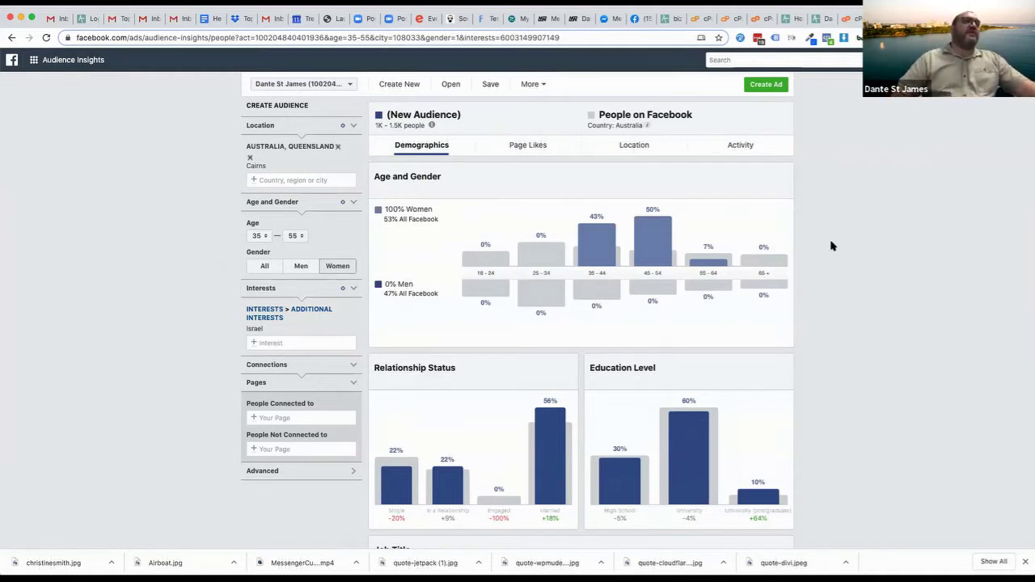
{"action": "mouse_move", "coordinate": [673, 236]}
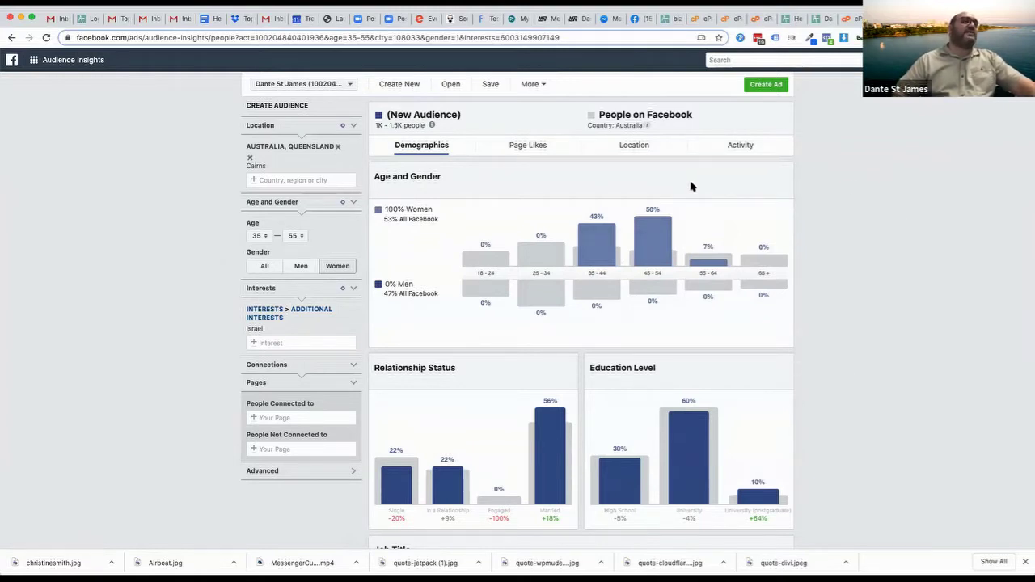
{"action": "left_click", "coordinate": [536, 148]}
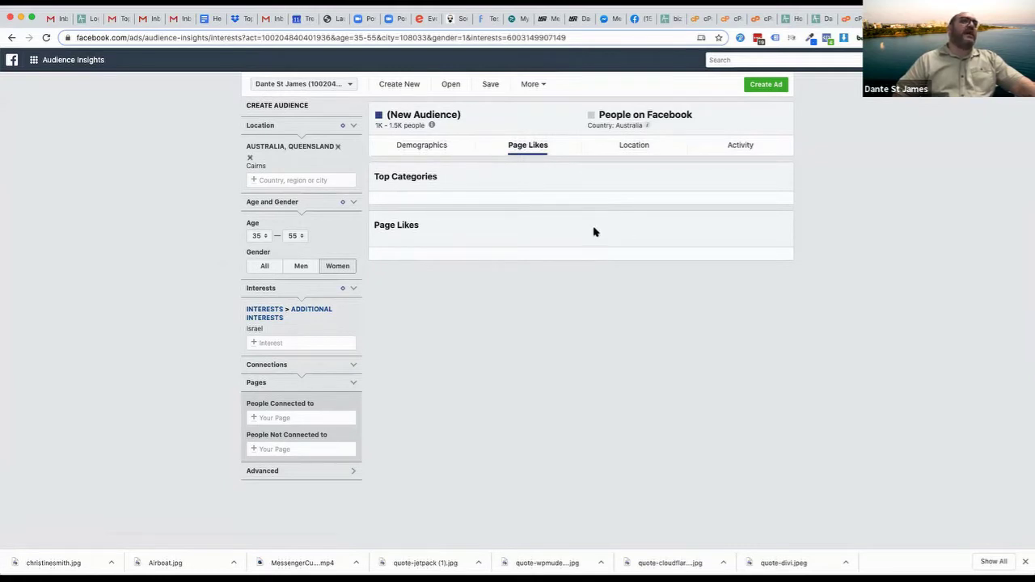
{"action": "left_click", "coordinate": [266, 267]}
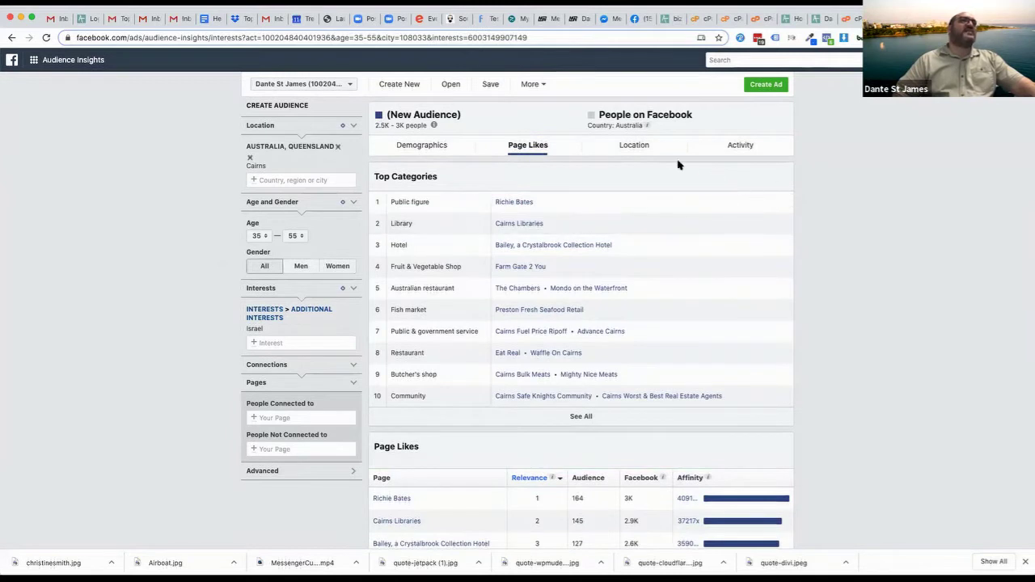
{"action": "left_click", "coordinate": [333, 267]}
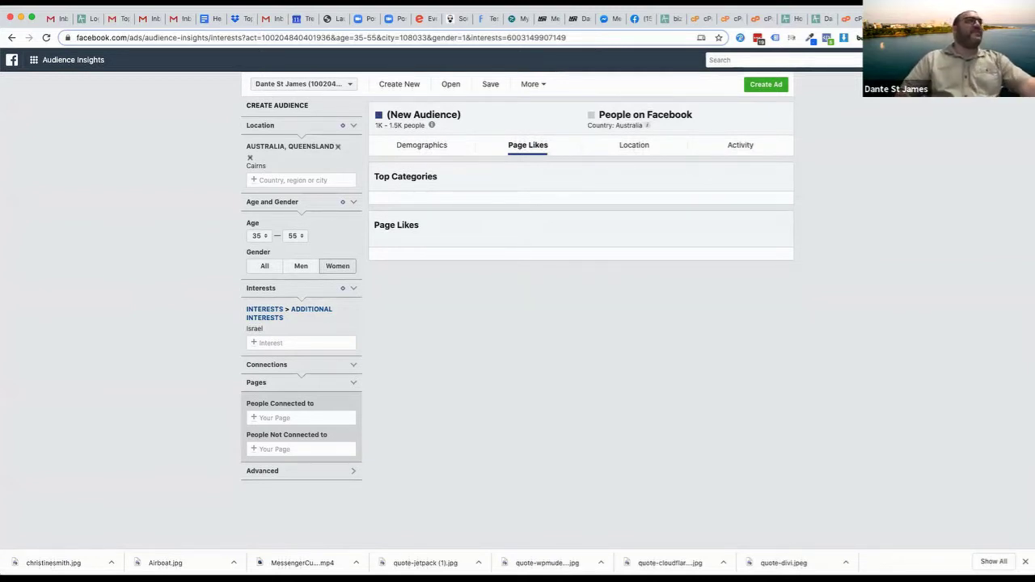
{"action": "left_click", "coordinate": [260, 268]}
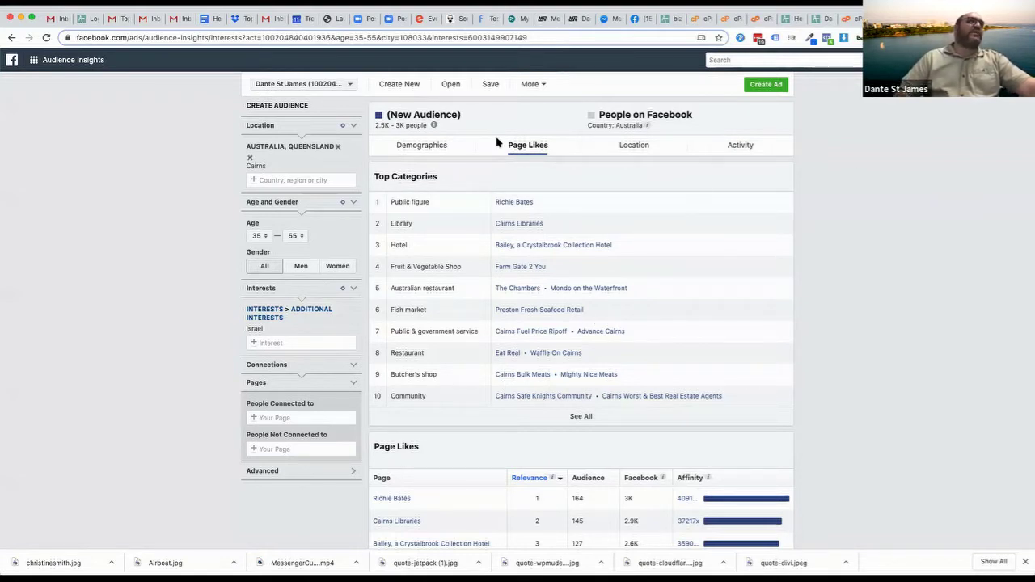
{"action": "mouse_move", "coordinate": [446, 130]}
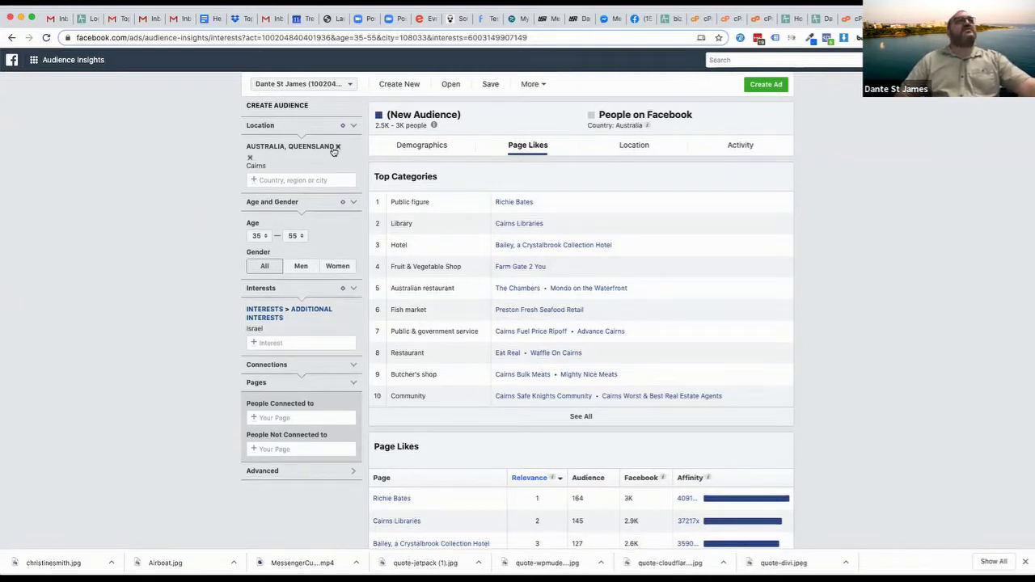
Remove Cairns and set the location to Australia, widening the audience to 50M–60M
{"action": "left_click", "coordinate": [250, 160]}
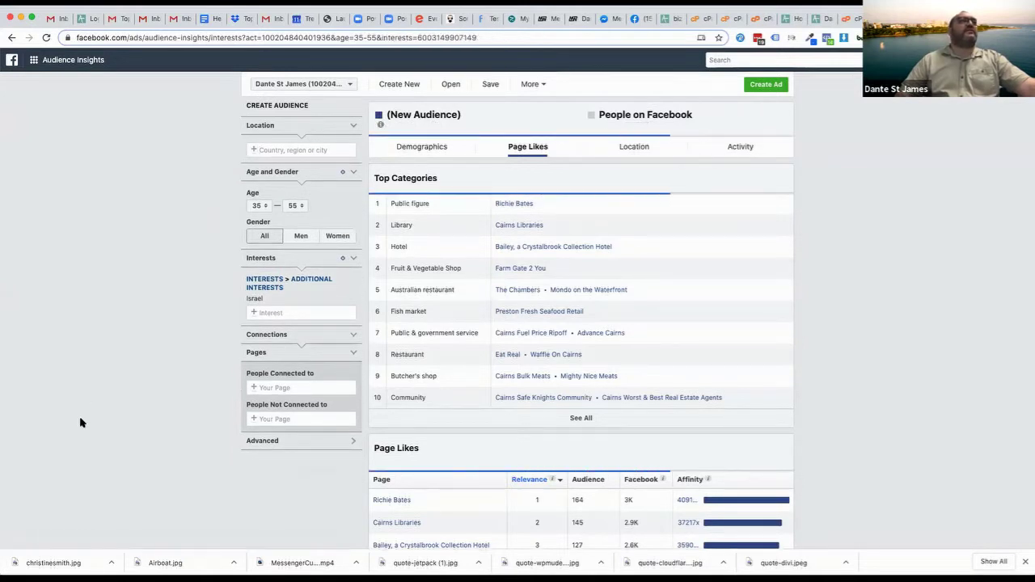
{"action": "left_click", "coordinate": [292, 149]}
{"action": "type", "text": "australia"}
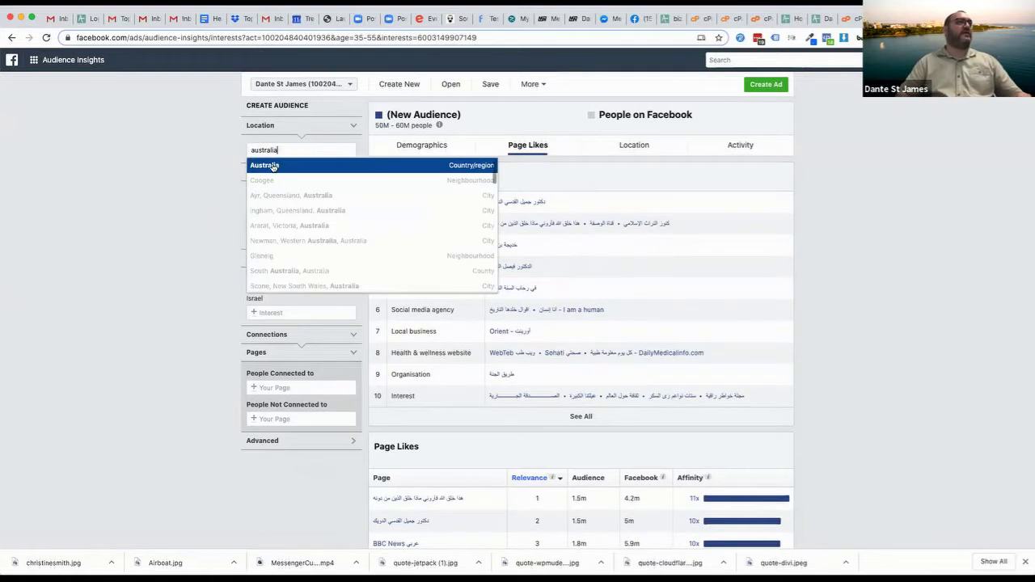
{"action": "left_click", "coordinate": [259, 164]}
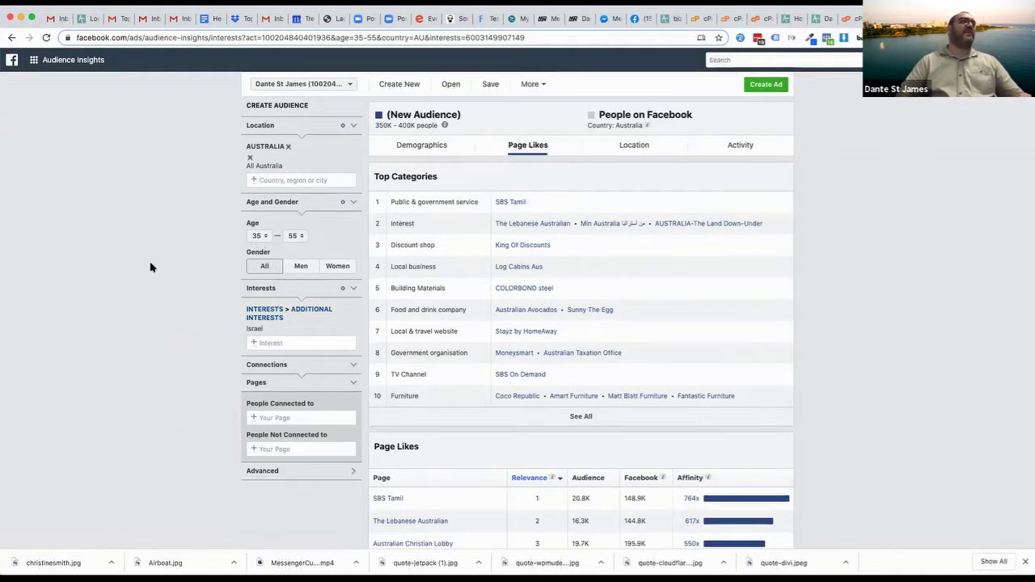
Set gender to Women, giving 150K–200K people with page likes led by Max Sparrow
{"action": "left_click", "coordinate": [336, 267]}
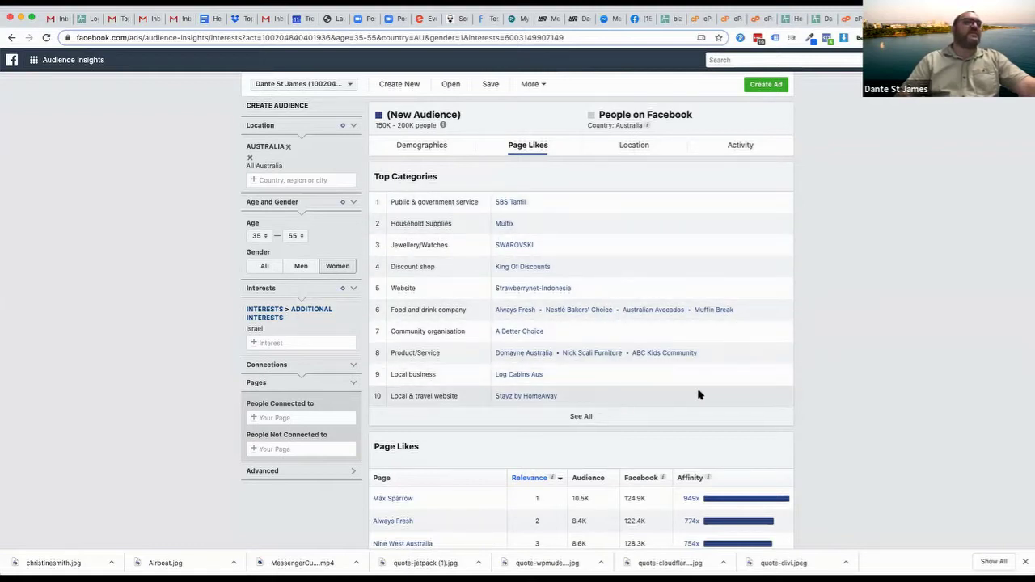
{"action": "scroll", "coordinate": [831, 465], "scroll_direction": "down", "scroll_amount": 1}
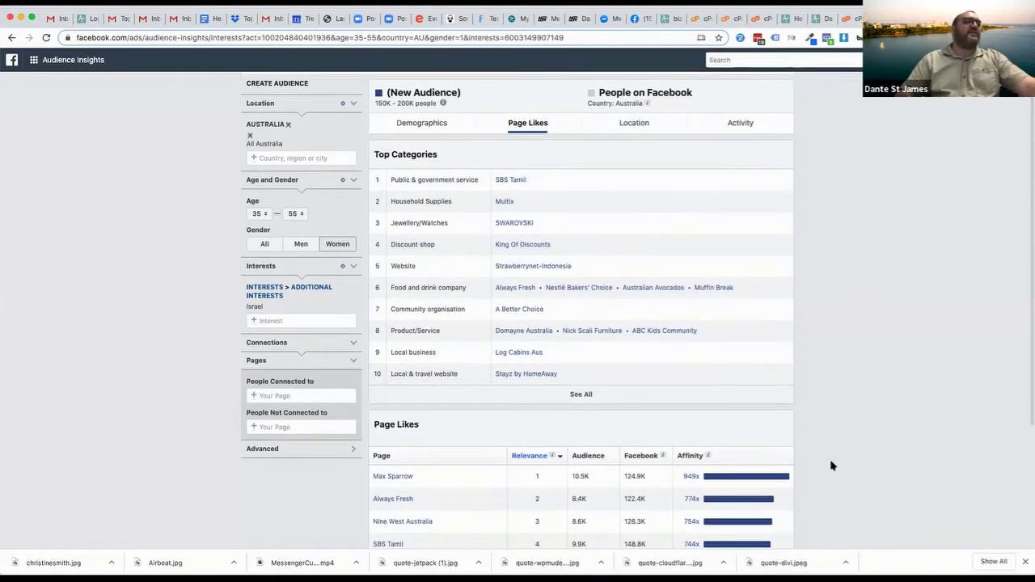
{"action": "scroll", "coordinate": [832, 465], "scroll_direction": "up", "scroll_amount": 1}
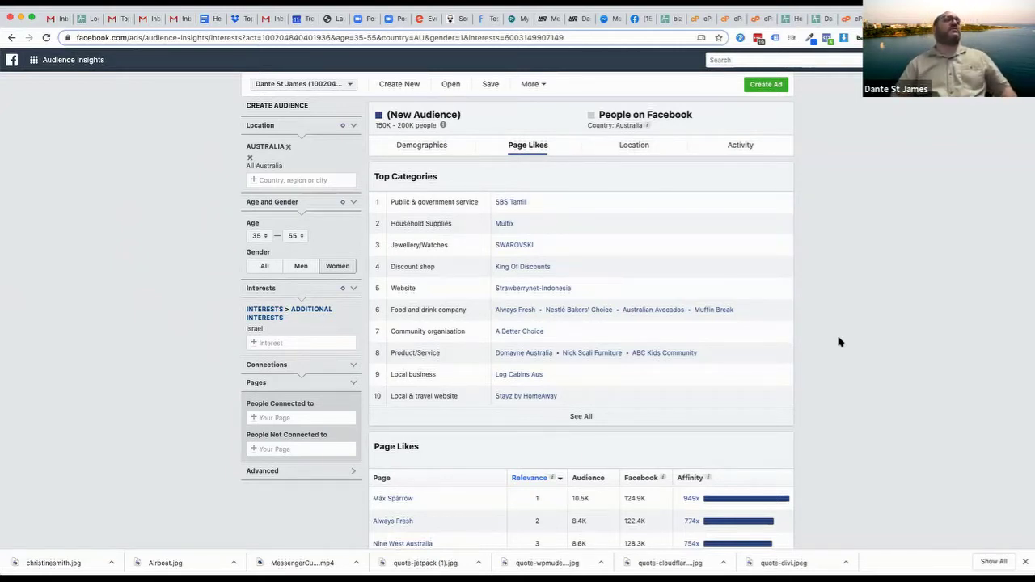
Add Judaism as an interest alongside Israel
{"action": "left_click", "coordinate": [281, 341]}
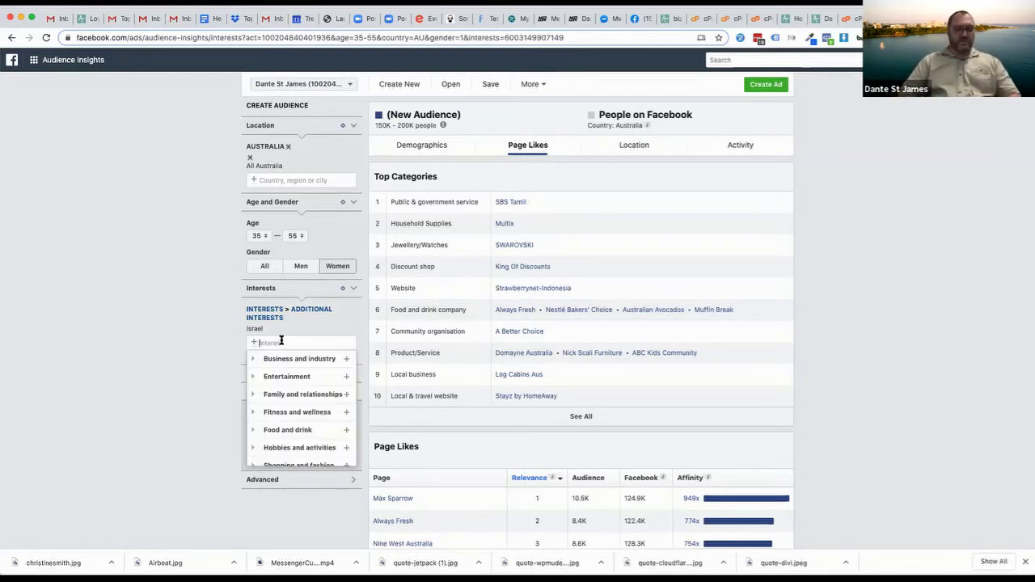
{"action": "type", "text": "judaism"}
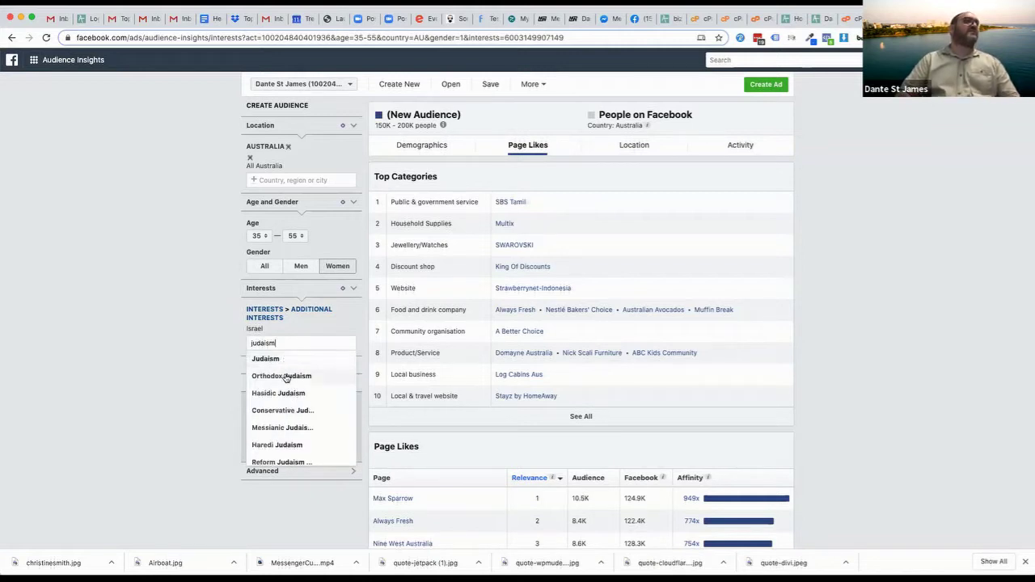
{"action": "scroll", "coordinate": [281, 364], "scroll_direction": "down", "scroll_amount": 2}
{"action": "scroll", "coordinate": [282, 364], "scroll_direction": "up", "scroll_amount": 2}
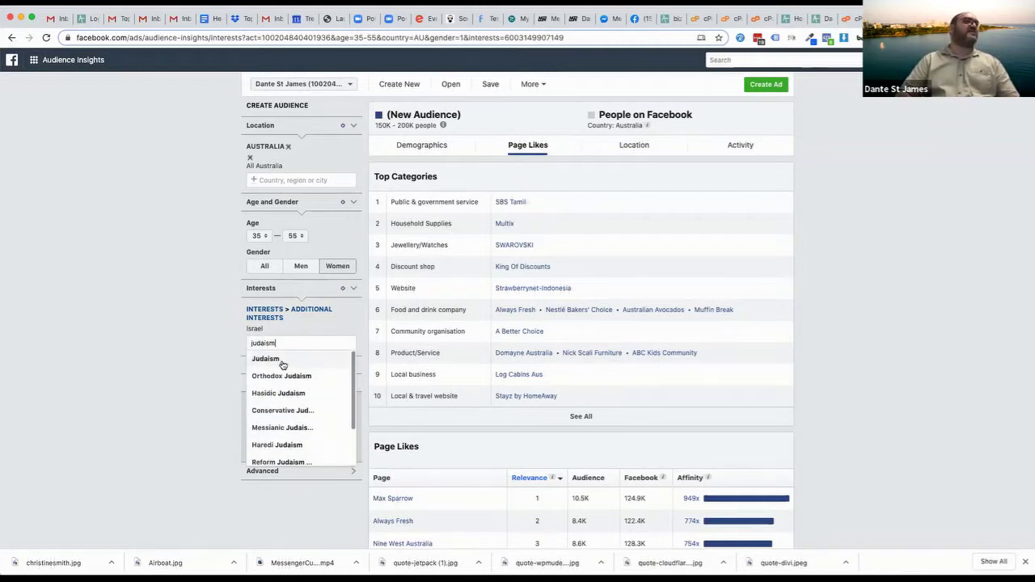
{"action": "left_click", "coordinate": [270, 360]}
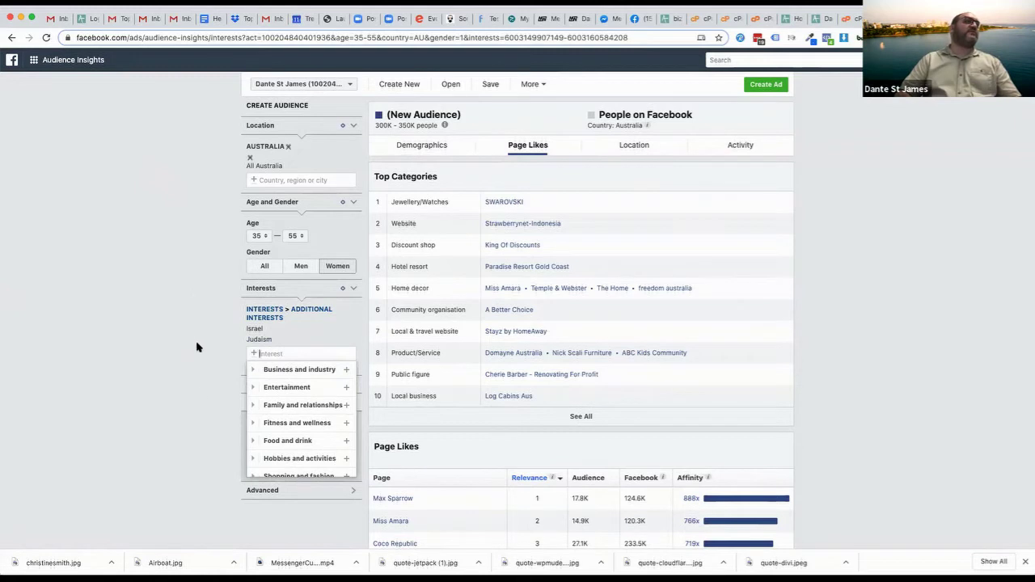
{"action": "left_click", "coordinate": [203, 394]}
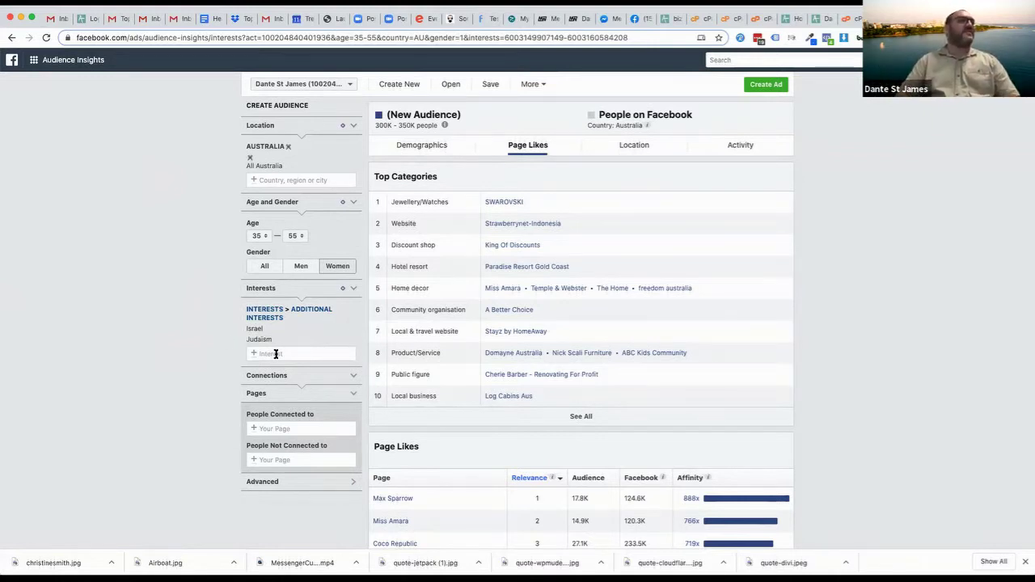
Add Pentecostalism as an interest, correcting the spelling of 'pentecostal'
{"action": "left_click", "coordinate": [275, 353]}
{"action": "type", "text": "christian"}
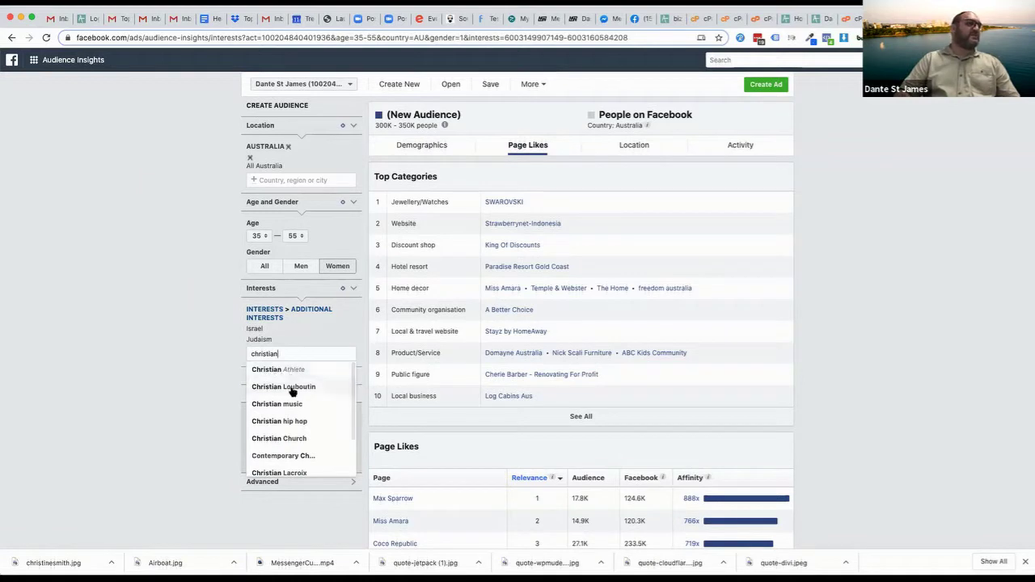
{"action": "scroll", "coordinate": [273, 451], "scroll_direction": "down", "scroll_amount": 1}
{"action": "scroll", "coordinate": [273, 451], "scroll_direction": "down", "scroll_amount": 1}
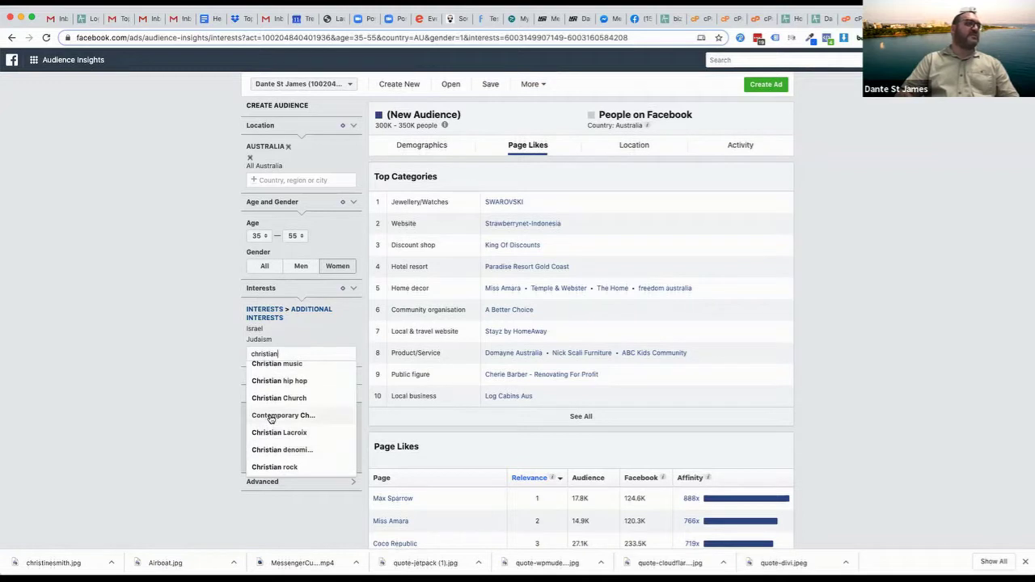
{"action": "left_click", "coordinate": [283, 353]}
{"action": "double_click", "coordinate": [283, 354]}
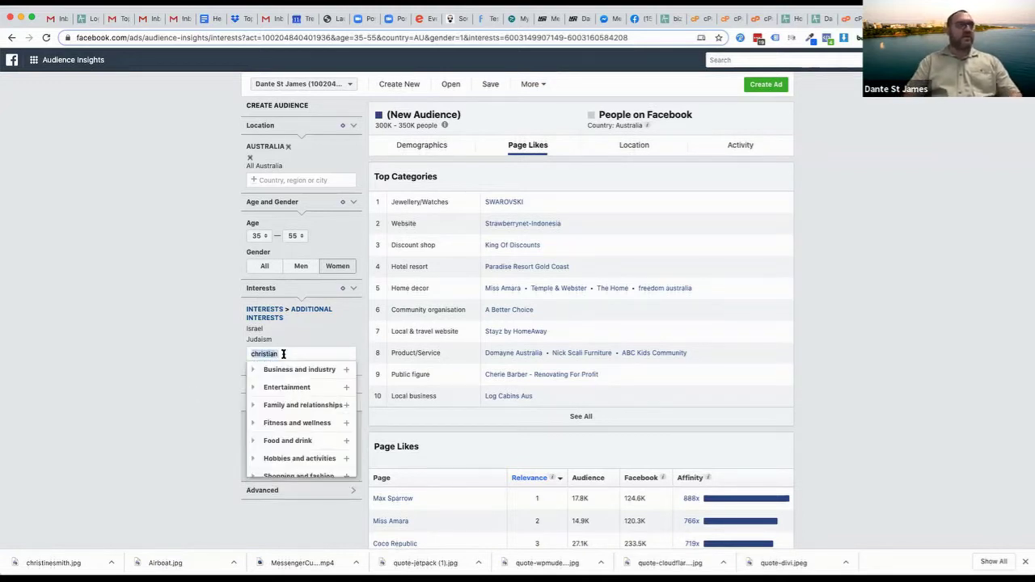
{"action": "type", "text": "pentacostal"}
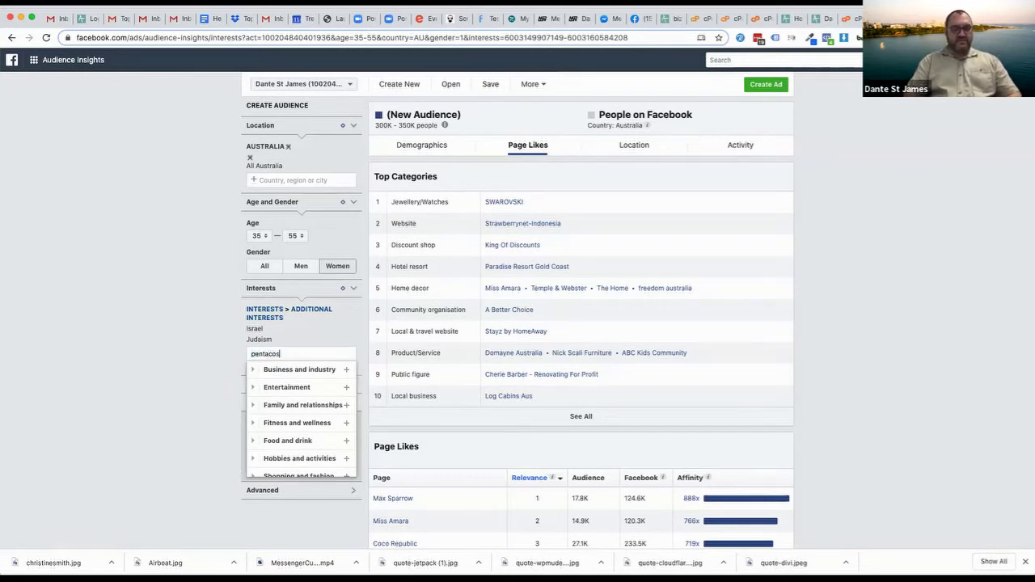
{"action": "key", "text": "BackSpace"}
{"action": "key", "text": "BackSpace"}
{"action": "key", "text": "BackSpace"}
{"action": "key", "text": "BackSpace"}
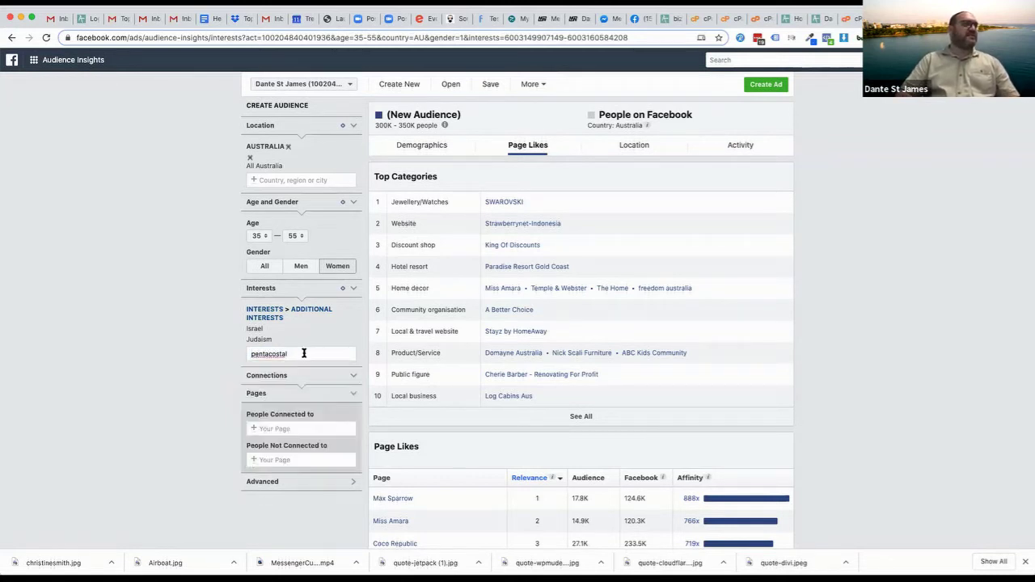
{"action": "key", "text": "BackSpace"}
{"action": "key", "text": "BackSpace"}
{"action": "key", "text": "BackSpace"}
{"action": "type", "text": "ecostal"}
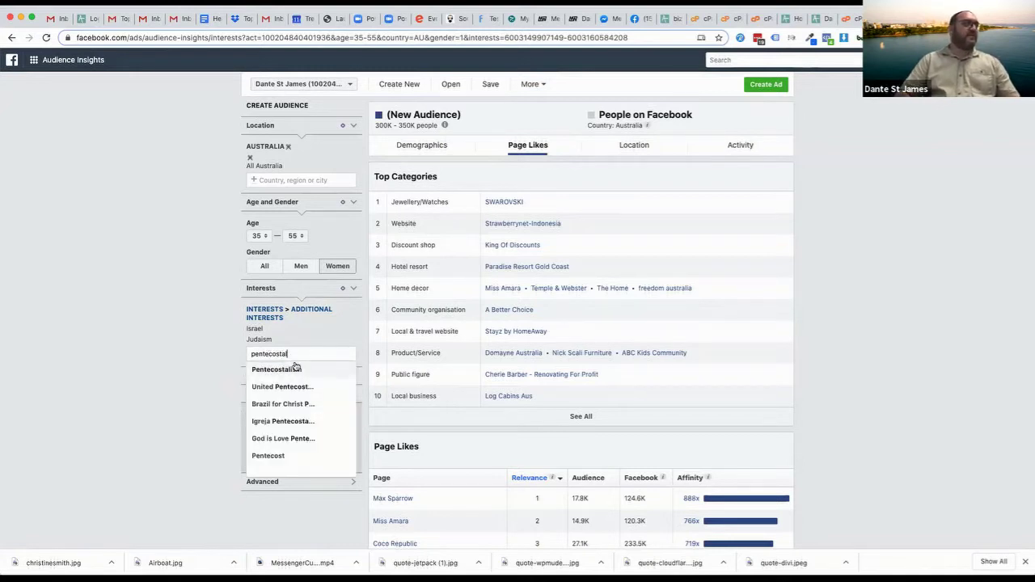
{"action": "left_click", "coordinate": [296, 369]}
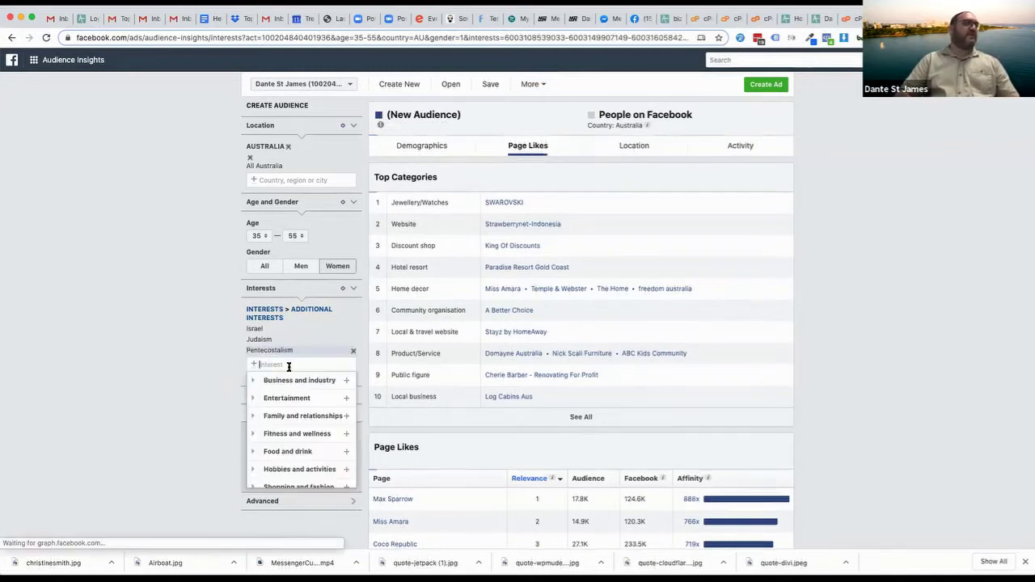
{"action": "left_click", "coordinate": [184, 349]}
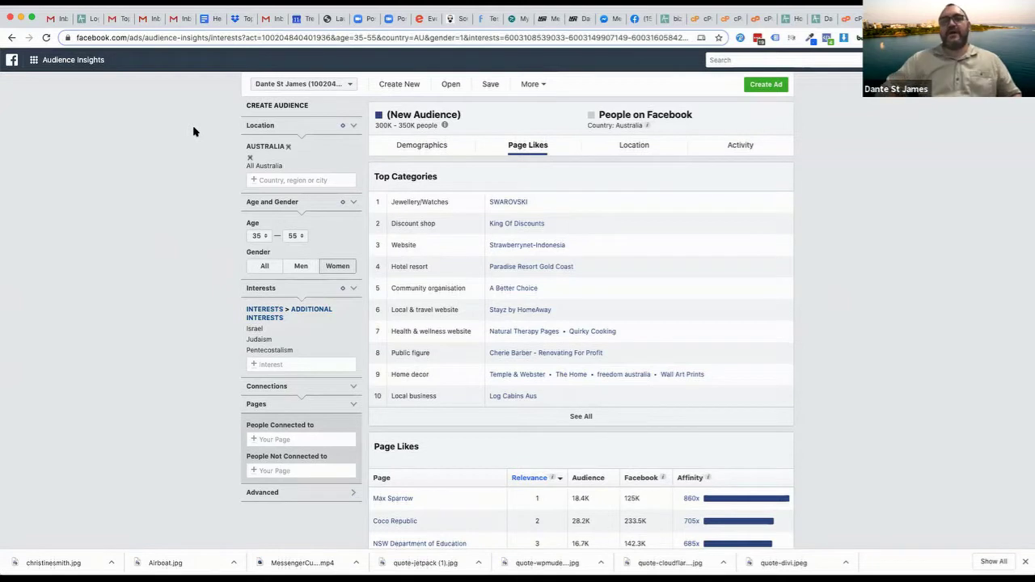
Clear the Australia location, set gender to All and ages 18 to 65+
{"action": "left_click", "coordinate": [288, 147]}
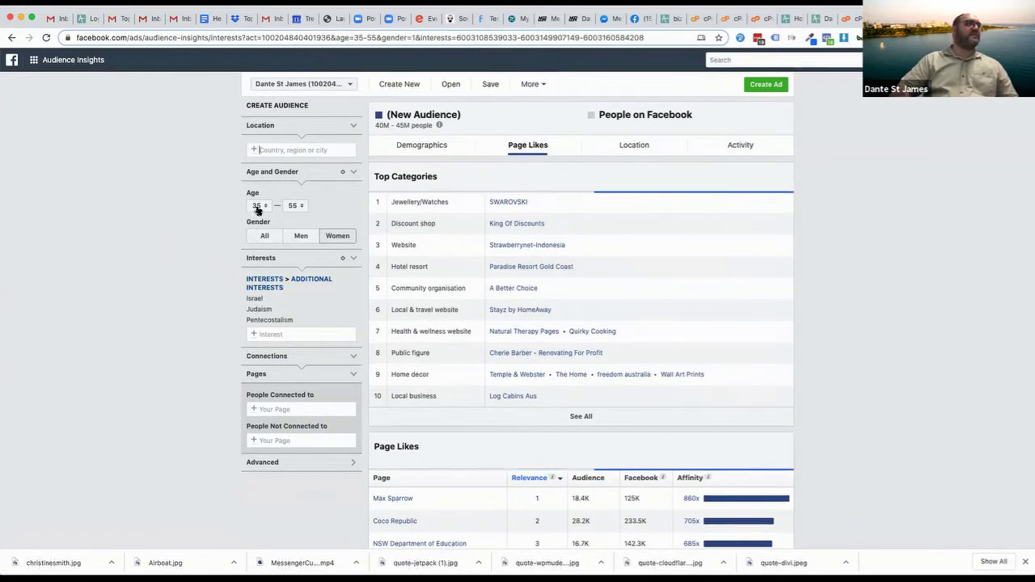
{"action": "left_click", "coordinate": [263, 235]}
{"action": "left_click", "coordinate": [260, 208]}
{"action": "scroll", "coordinate": [260, 207], "scroll_direction": "up", "scroll_amount": 5}
{"action": "left_click", "coordinate": [255, 153]}
{"action": "left_click", "coordinate": [293, 206]}
{"action": "scroll", "coordinate": [291, 243], "scroll_direction": "down", "scroll_amount": 3}
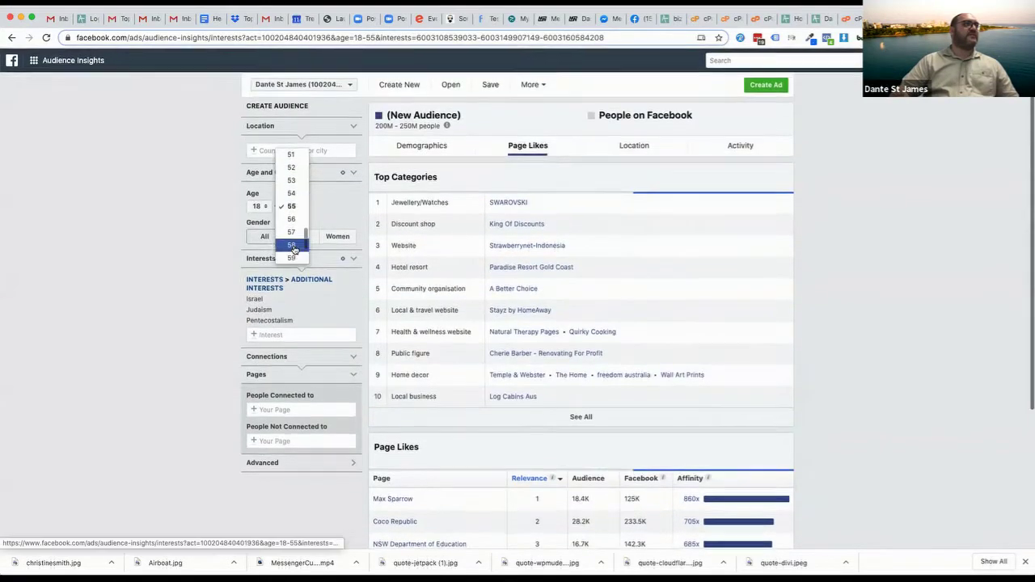
{"action": "scroll", "coordinate": [293, 242], "scroll_direction": "down", "scroll_amount": 2}
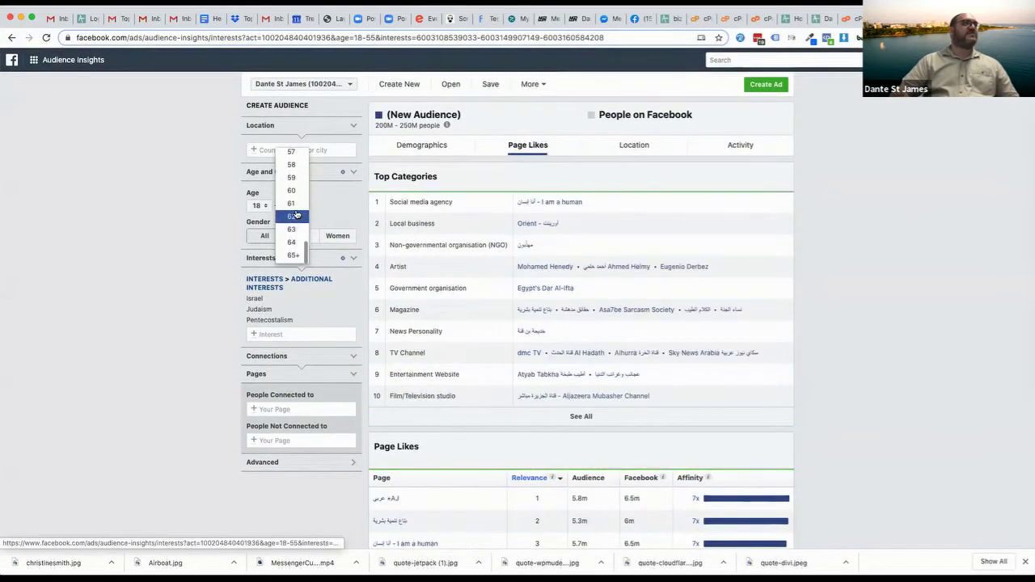
{"action": "left_click", "coordinate": [293, 255]}
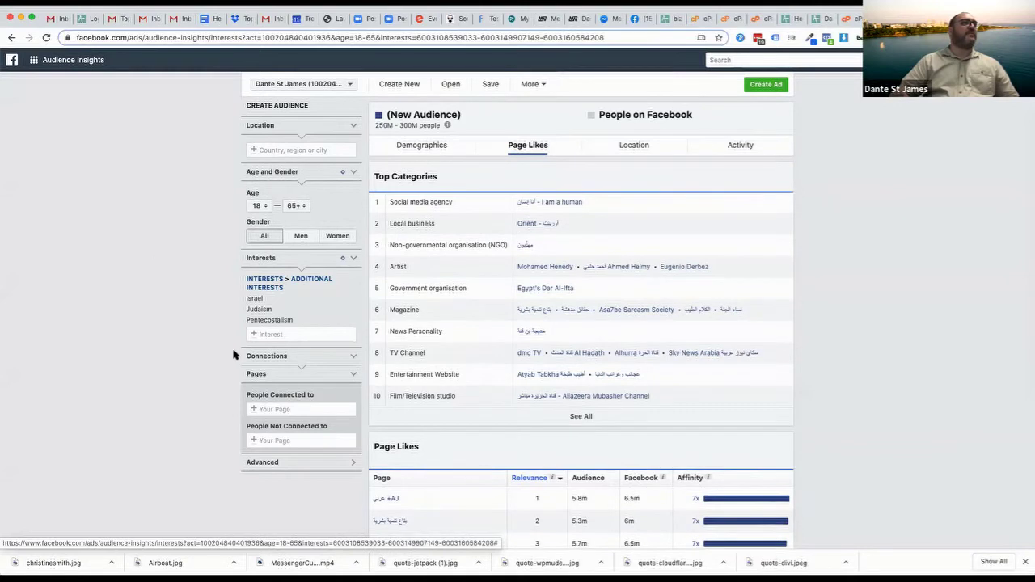
Remove the Pentecostalism, Judaism and Israel interests
{"action": "left_click", "coordinate": [352, 321]}
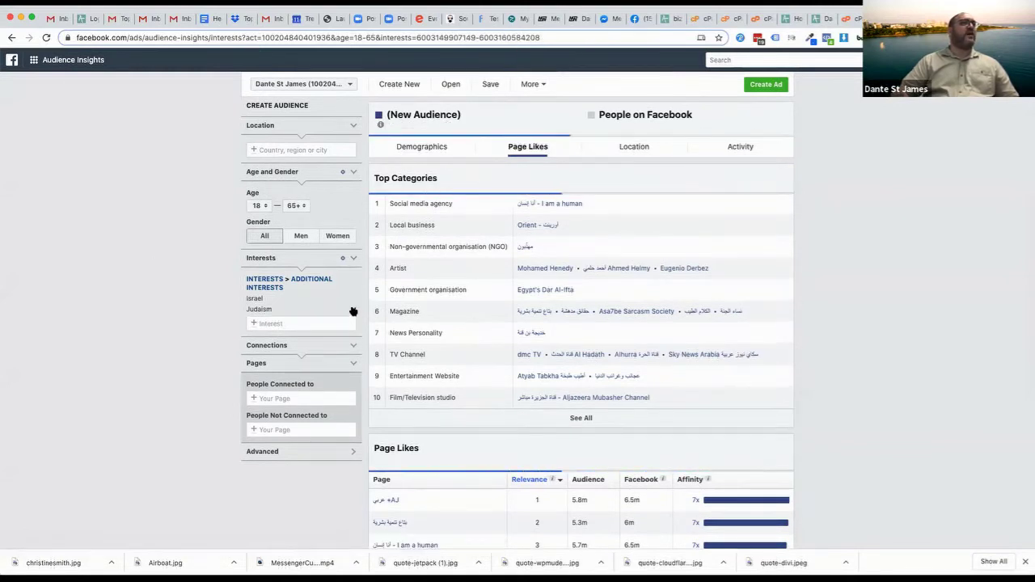
{"action": "left_click", "coordinate": [353, 311]}
{"action": "left_click", "coordinate": [352, 300]}
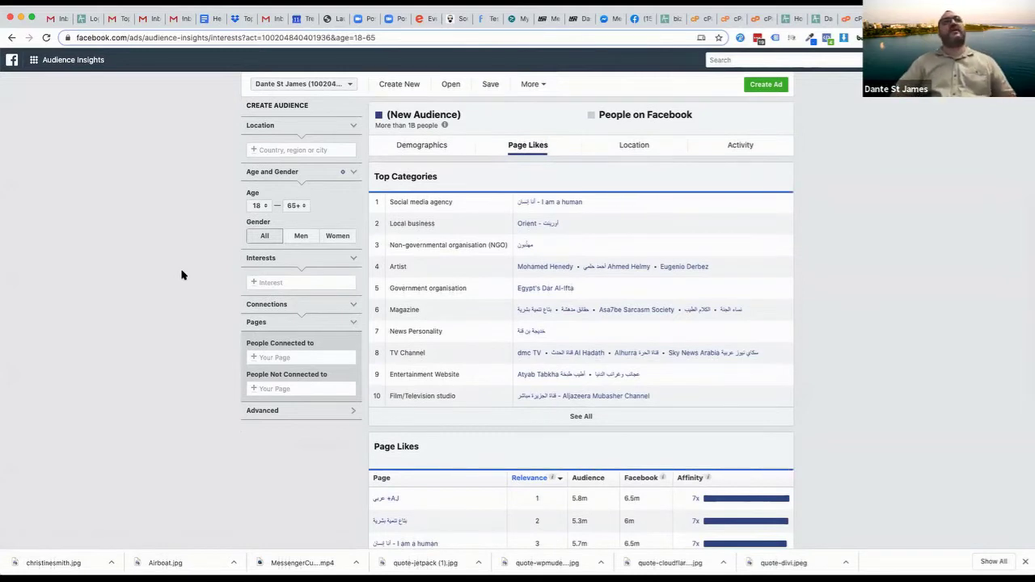
Set the location to Australia, then Mandurah, Western Australia, for 30K–35K people
{"action": "left_click", "coordinate": [285, 149]}
{"action": "type", "text": "ausrtalia"}
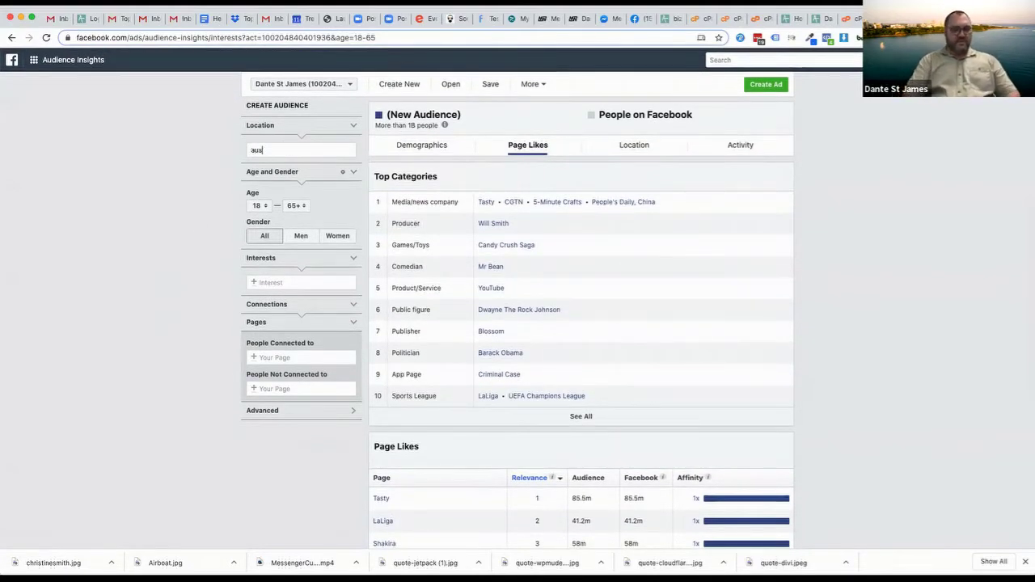
{"action": "key", "text": "BackSpace"}
{"action": "key", "text": "BackSpace"}
{"action": "key", "text": "BackSpace"}
{"action": "key", "text": "BackSpace"}
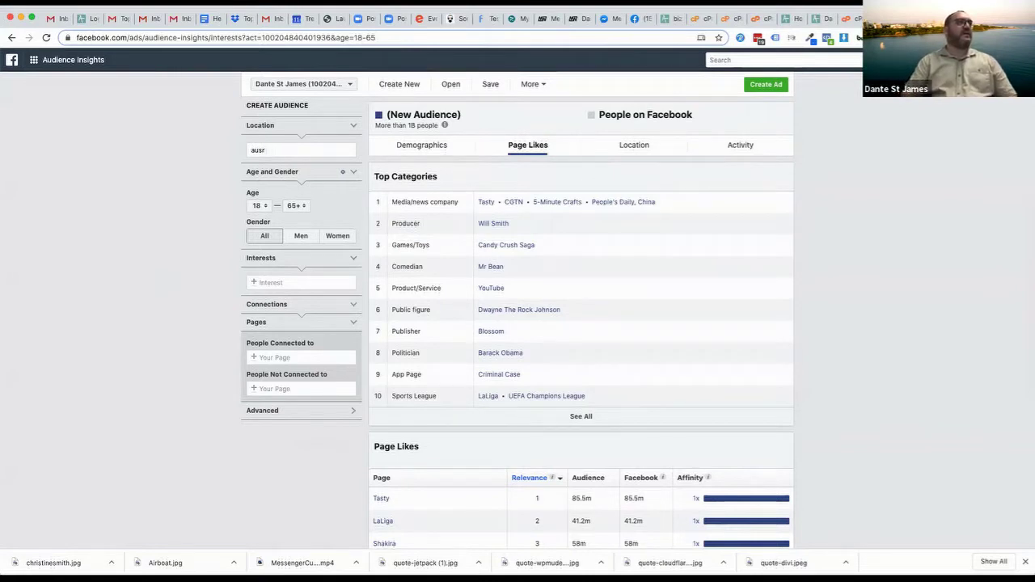
{"action": "type", "text": "tralia"}
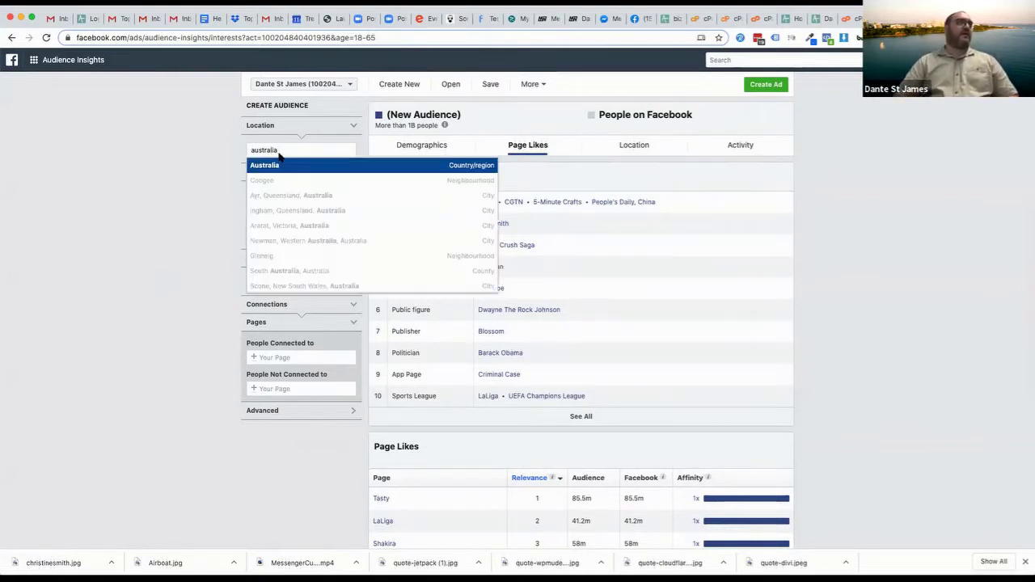
{"action": "left_click", "coordinate": [274, 165]}
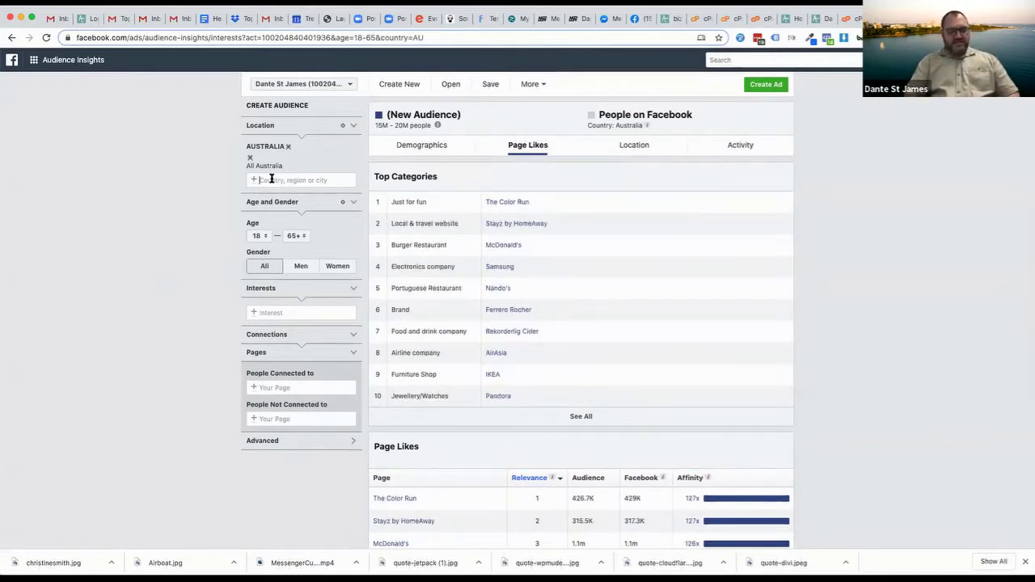
{"action": "type", "text": "mandurah"}
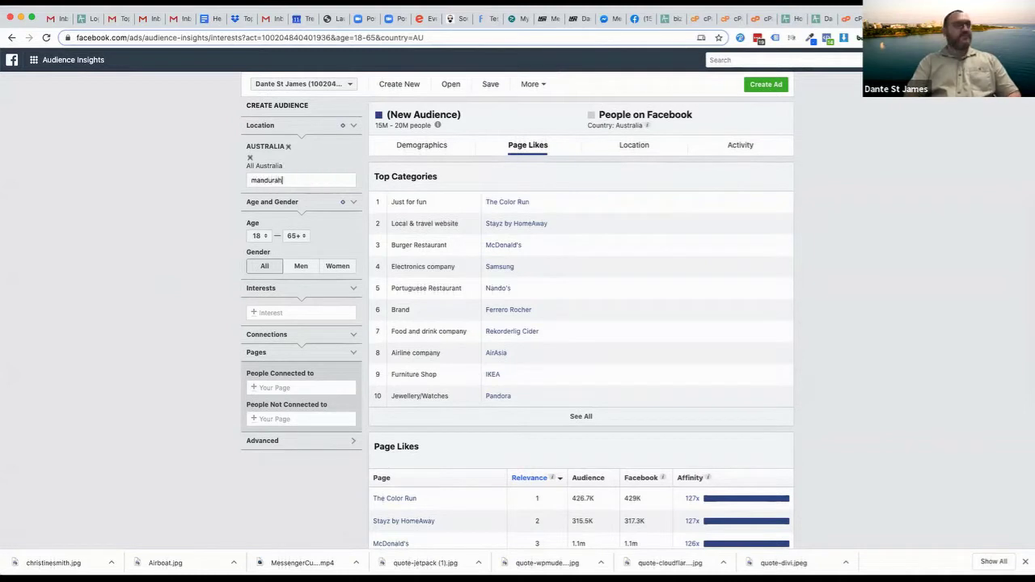
{"action": "left_click", "coordinate": [265, 194]}
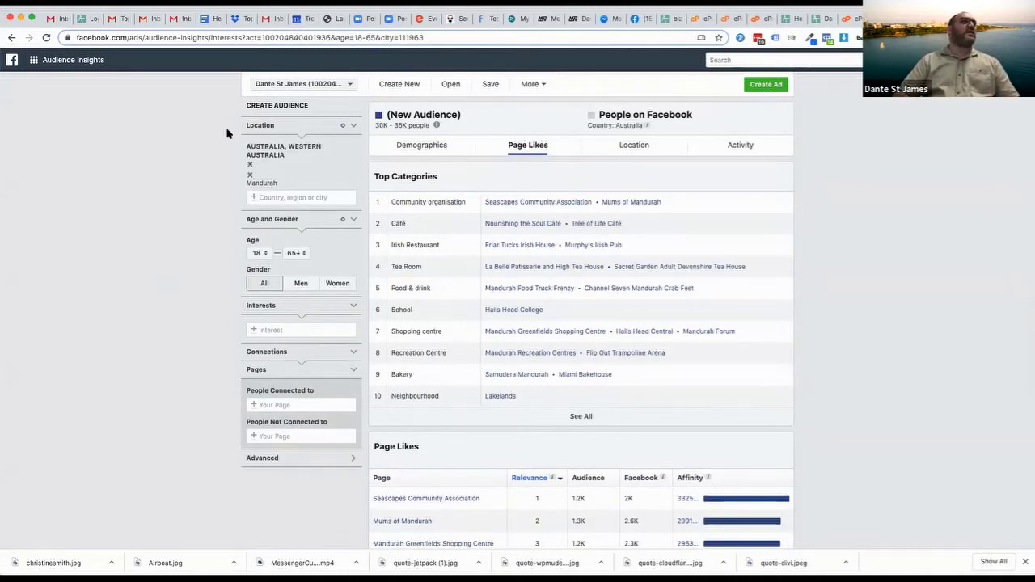
{"action": "left_click_drag", "start_coordinate": [375, 126], "coordinate": [485, 124]}
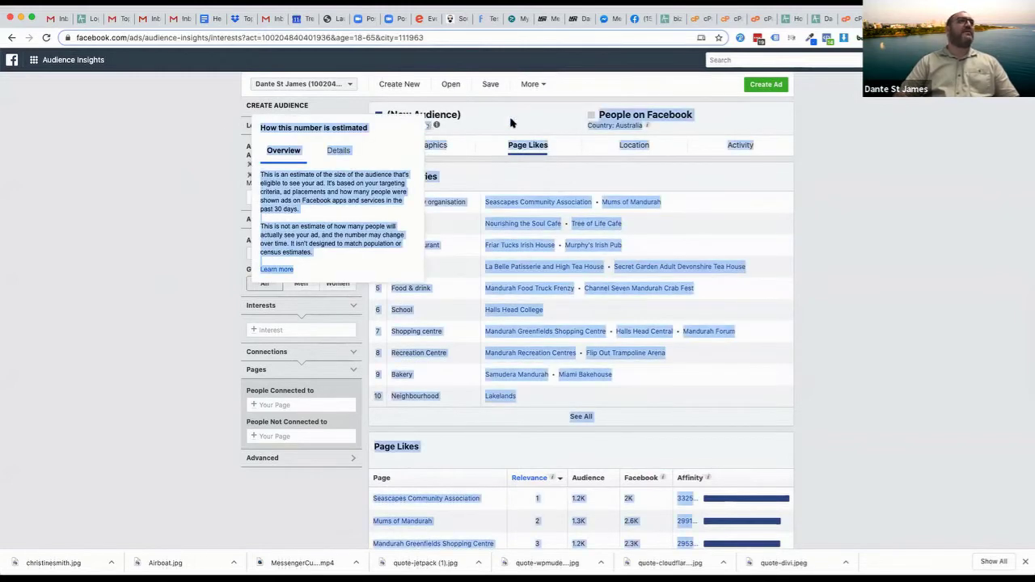
{"action": "left_click", "coordinate": [484, 123]}
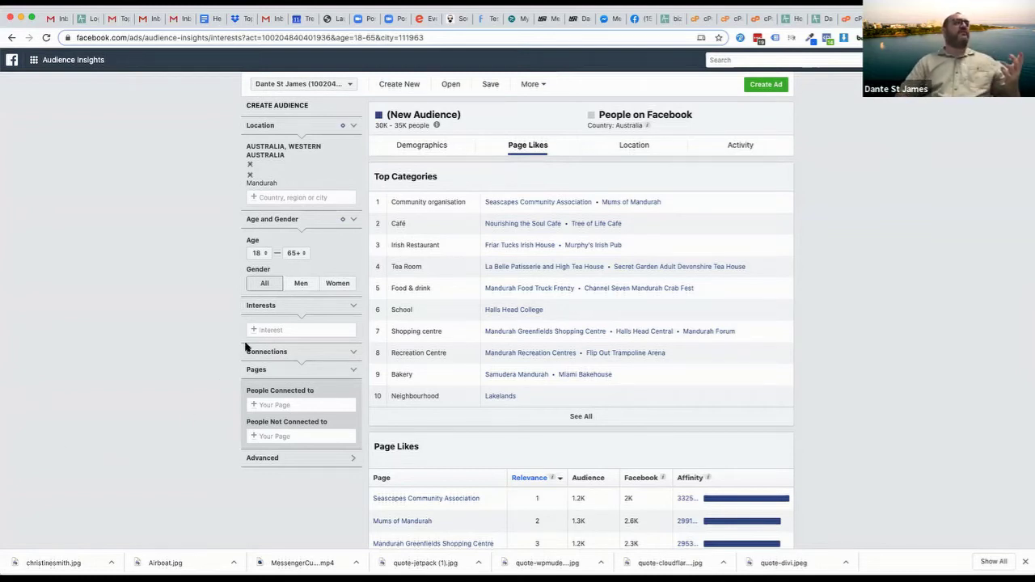
{"action": "left_click", "coordinate": [287, 330]}
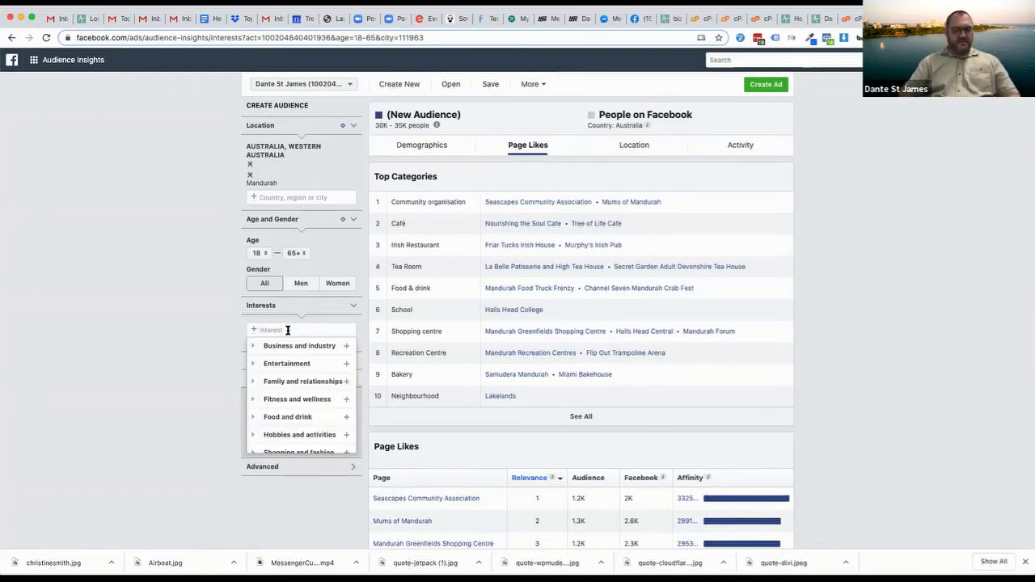
Add the Engaged shoppers interest, view demographics, and remove Mandurah from the location
{"action": "type", "text": "engaged"}
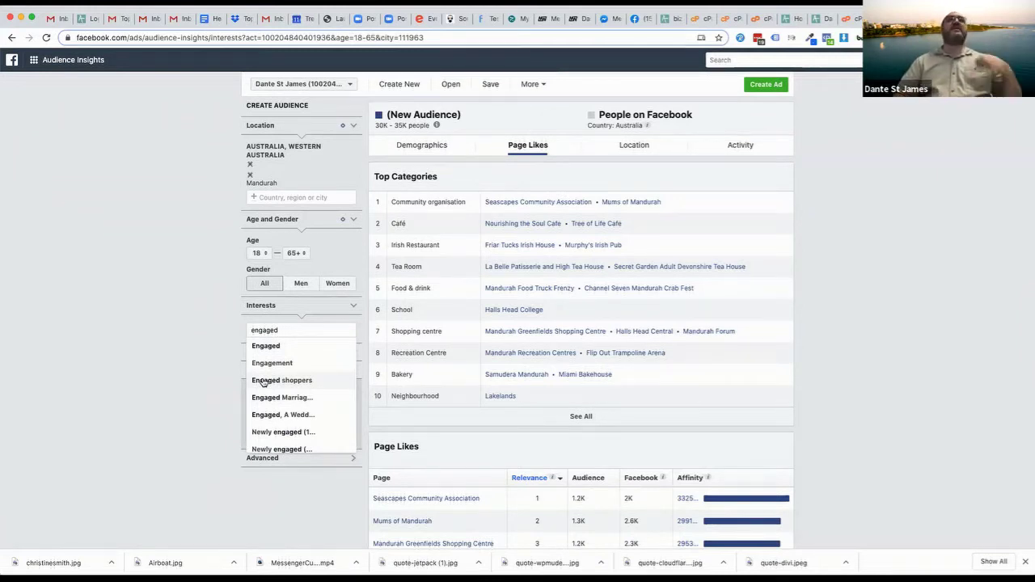
{"action": "left_click", "coordinate": [275, 380]}
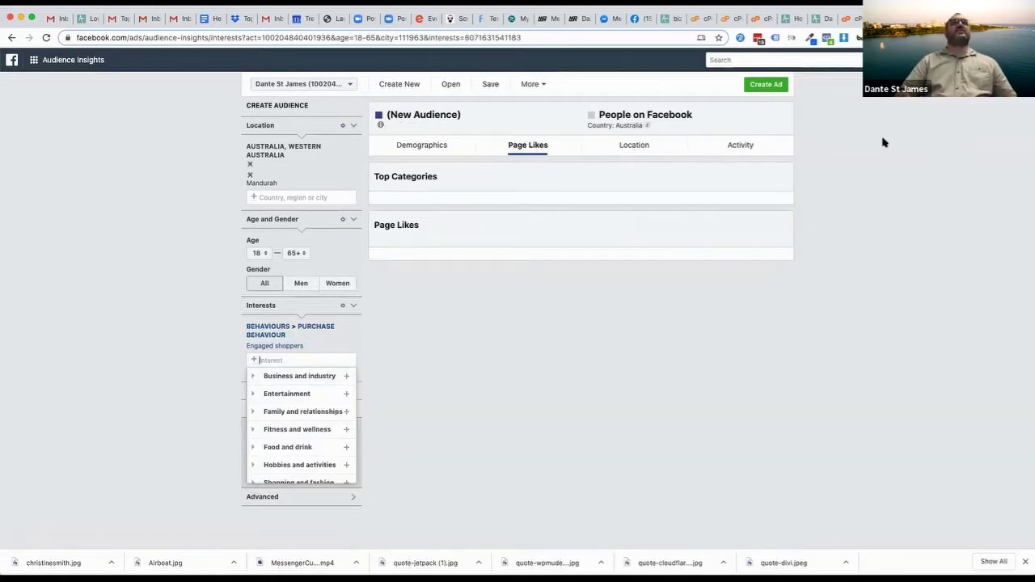
{"action": "left_click", "coordinate": [194, 290]}
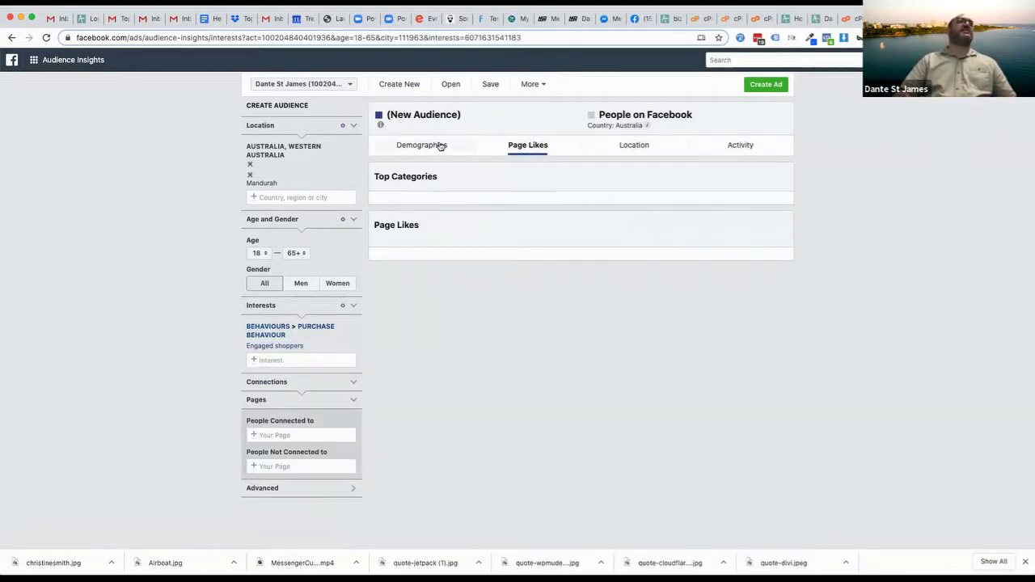
{"action": "left_click", "coordinate": [439, 146]}
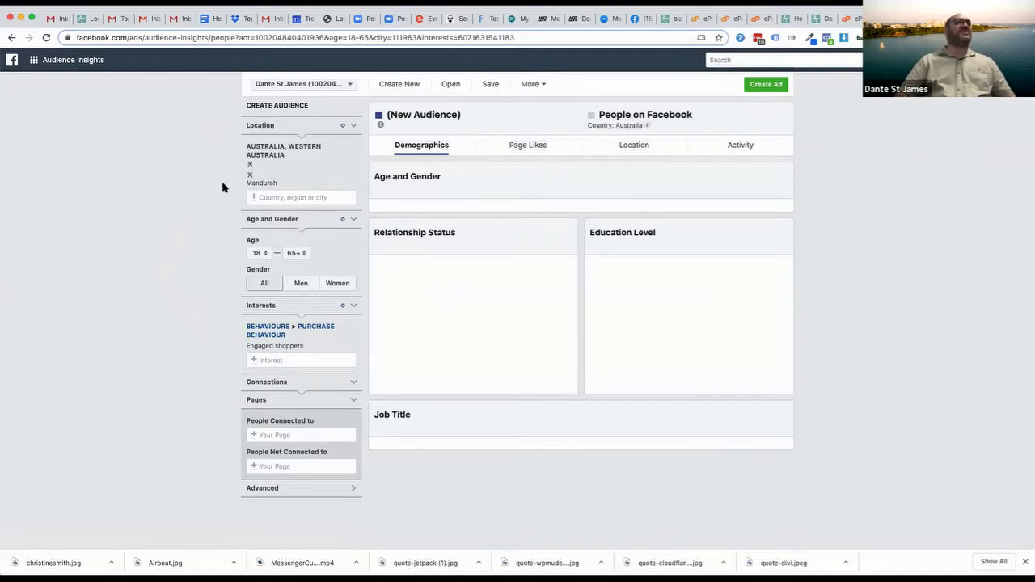
{"action": "left_click", "coordinate": [250, 175]}
Change the location to Perth, Western Australia, and return to the demographics view
{"action": "left_click", "coordinate": [250, 164]}
{"action": "type", "text": "perth"}
{"action": "left_click", "coordinate": [282, 168]}
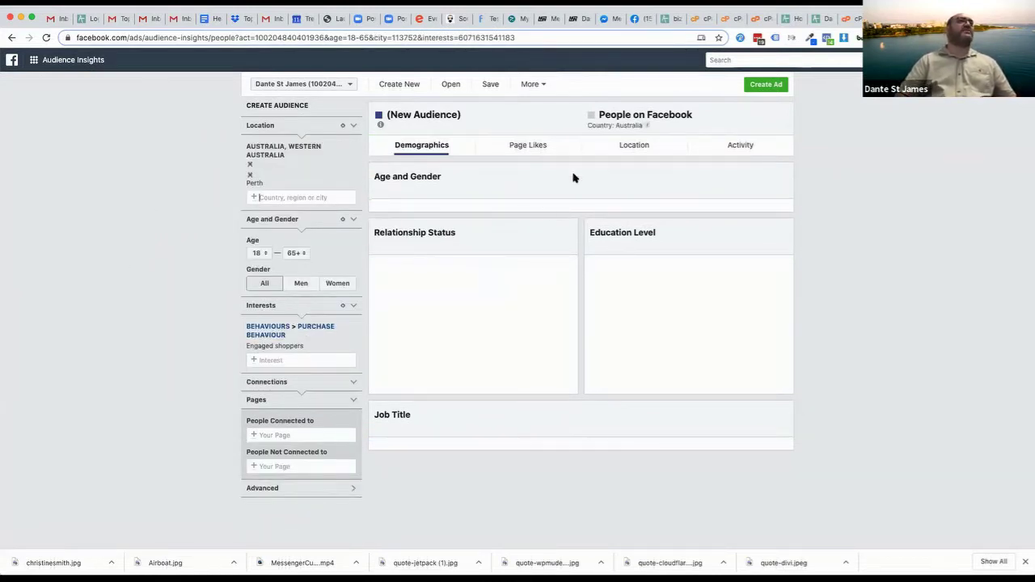
{"action": "left_click", "coordinate": [516, 144]}
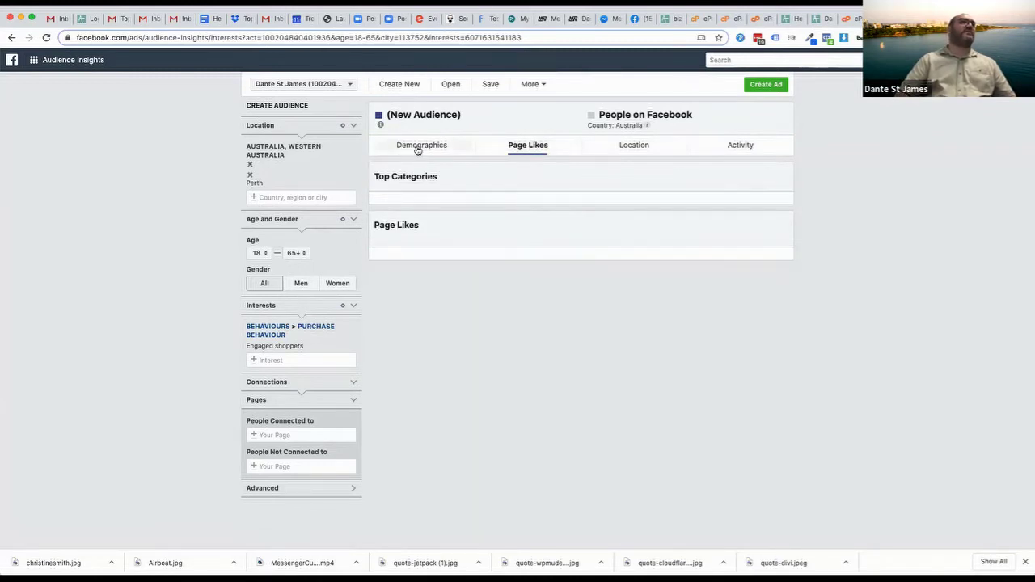
{"action": "left_click", "coordinate": [417, 150]}
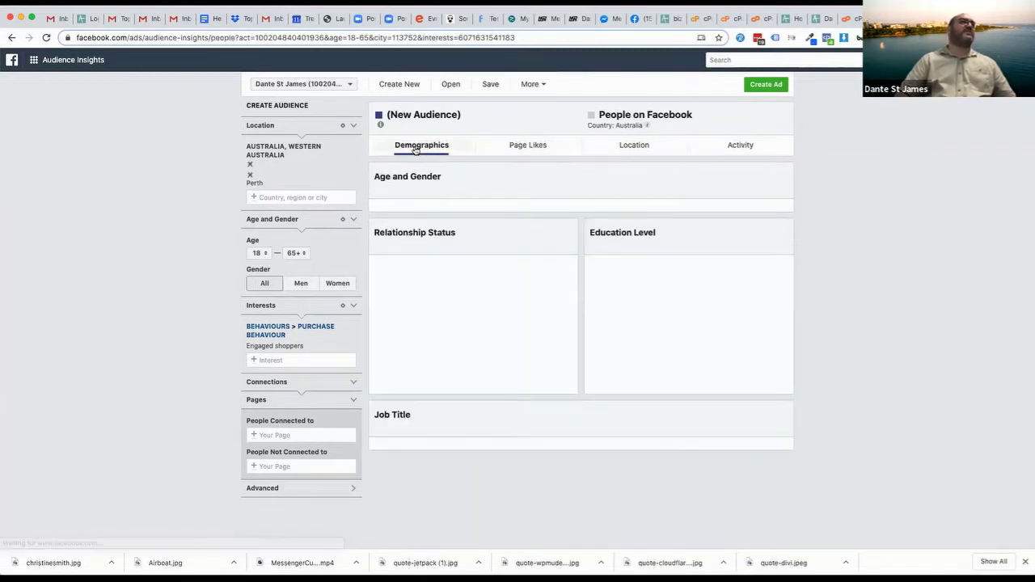
{"action": "left_click", "coordinate": [270, 359]}
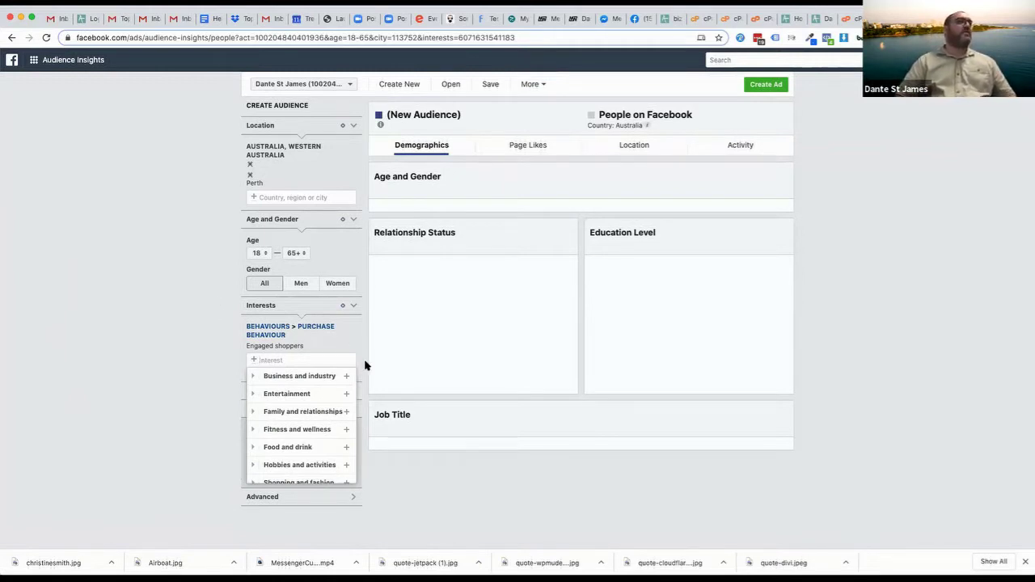
Add the Fitness and wellness interest and remove the Engaged shoppers interest
{"action": "left_click", "coordinate": [346, 429]}
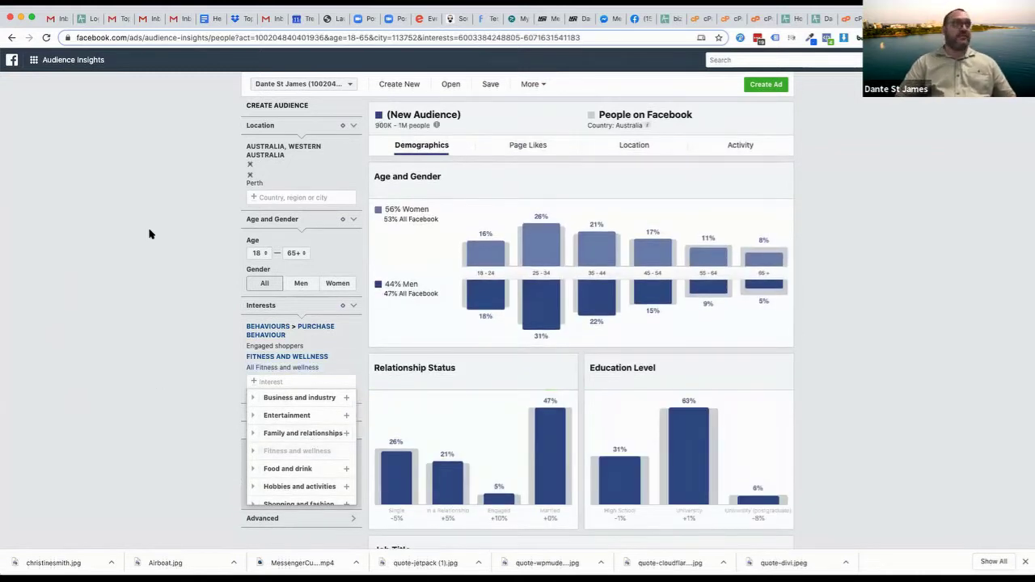
{"action": "left_click", "coordinate": [146, 259]}
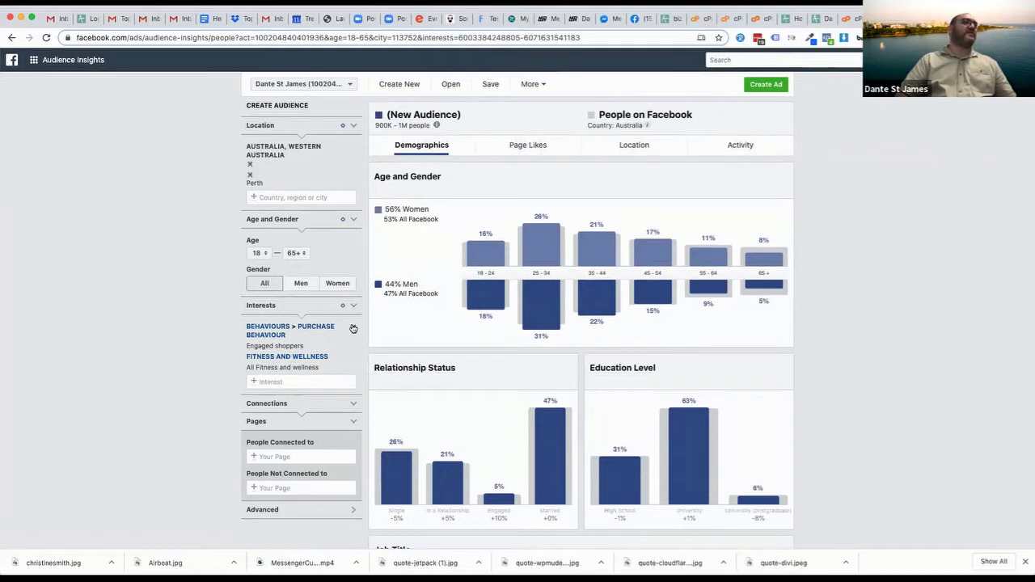
{"action": "left_click", "coordinate": [354, 349]}
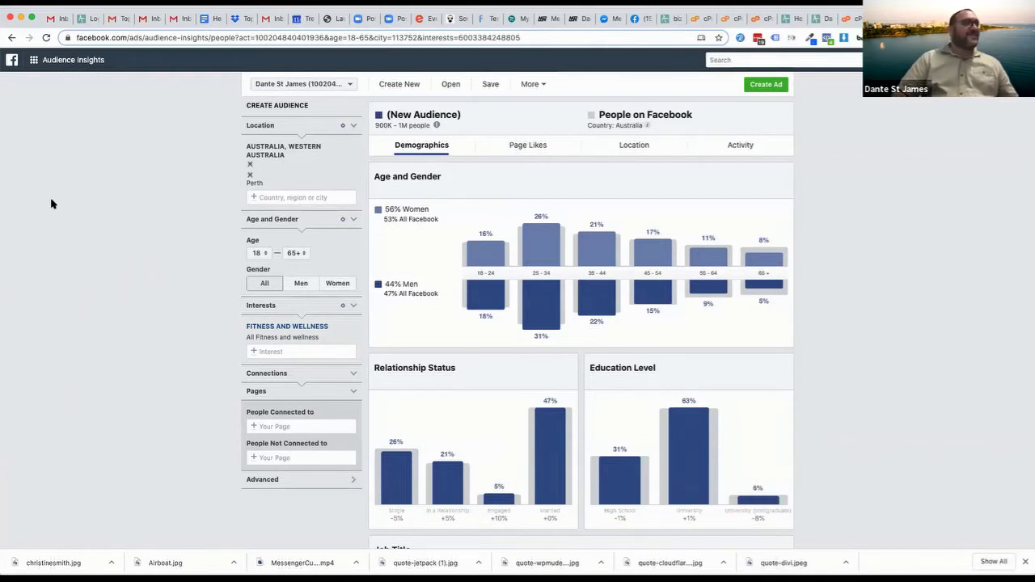
Narrow the audience interest to Yoga, chosen from the 'yoga' suggestions
{"action": "left_click", "coordinate": [274, 350]}
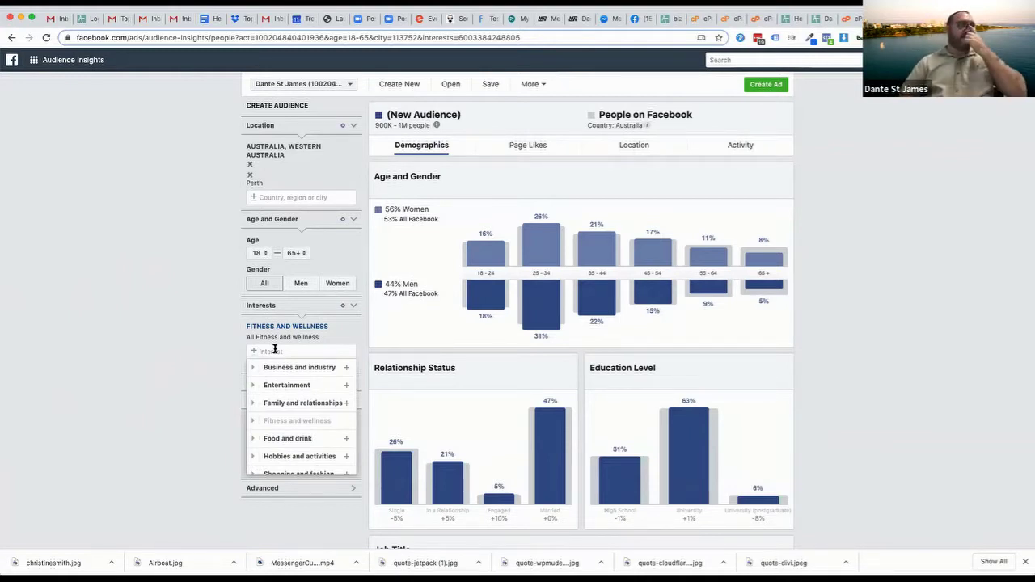
{"action": "type", "text": "yoga"}
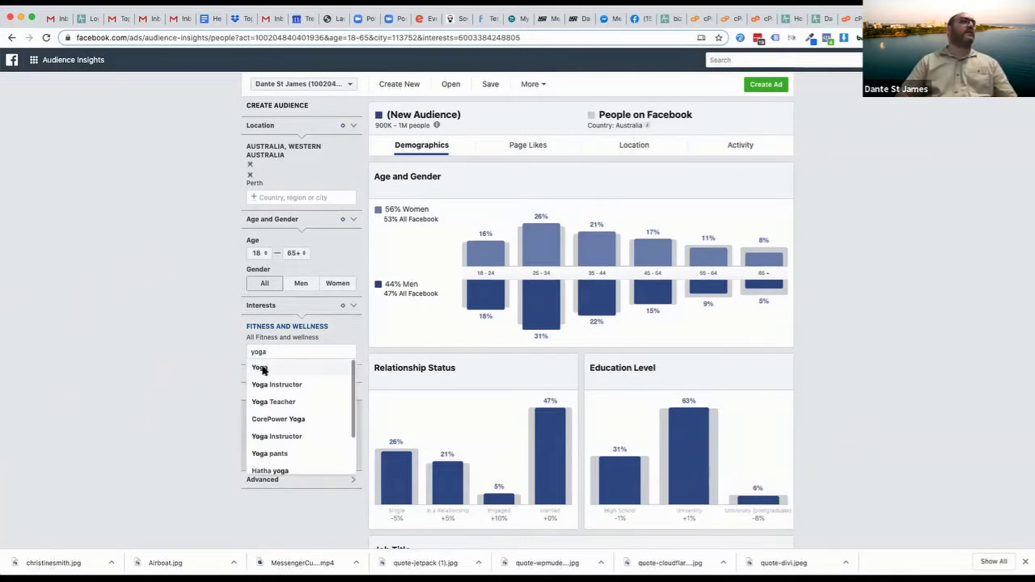
{"action": "left_click", "coordinate": [259, 367]}
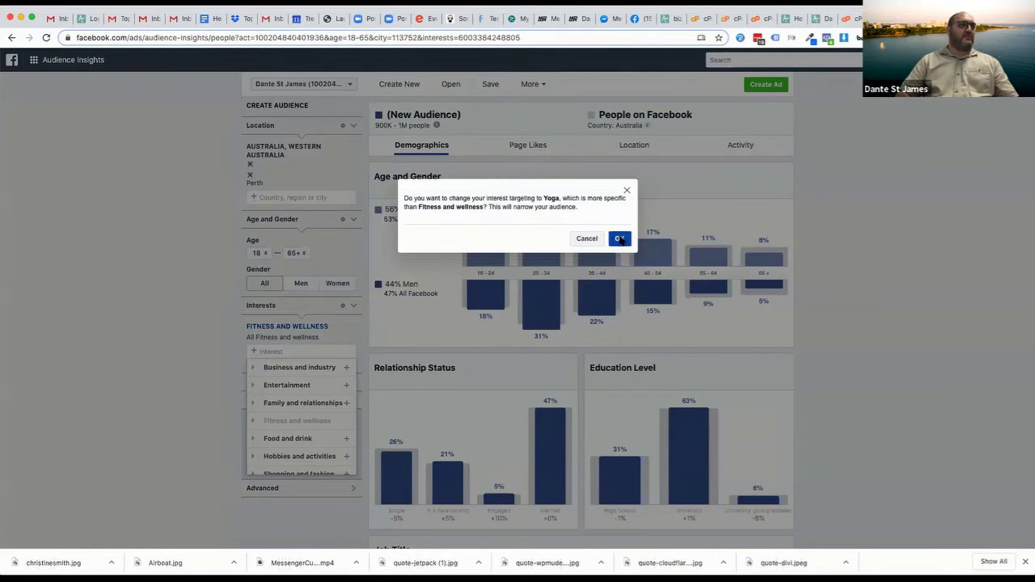
{"action": "left_click", "coordinate": [620, 238]}
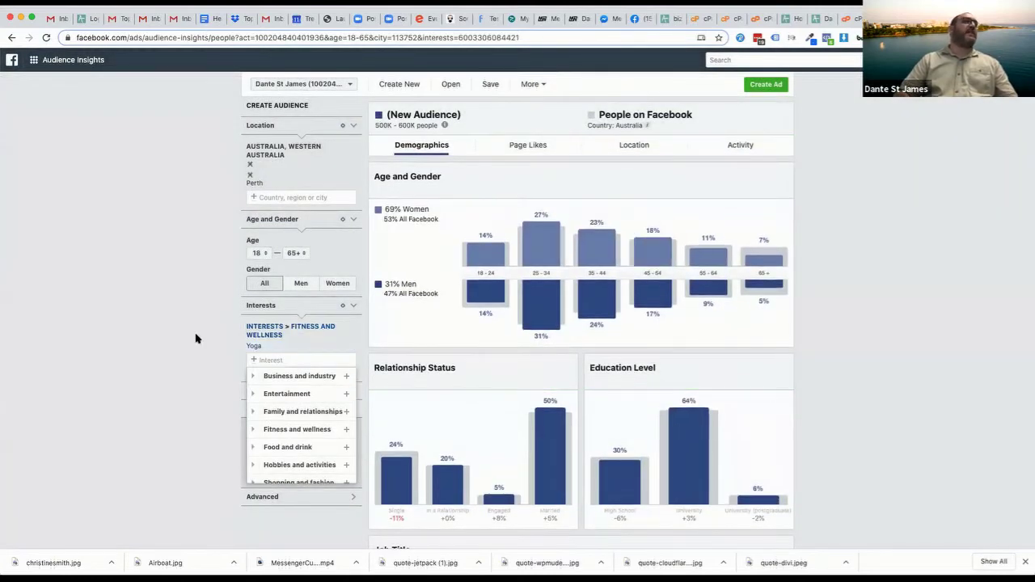
{"action": "left_click", "coordinate": [195, 340]}
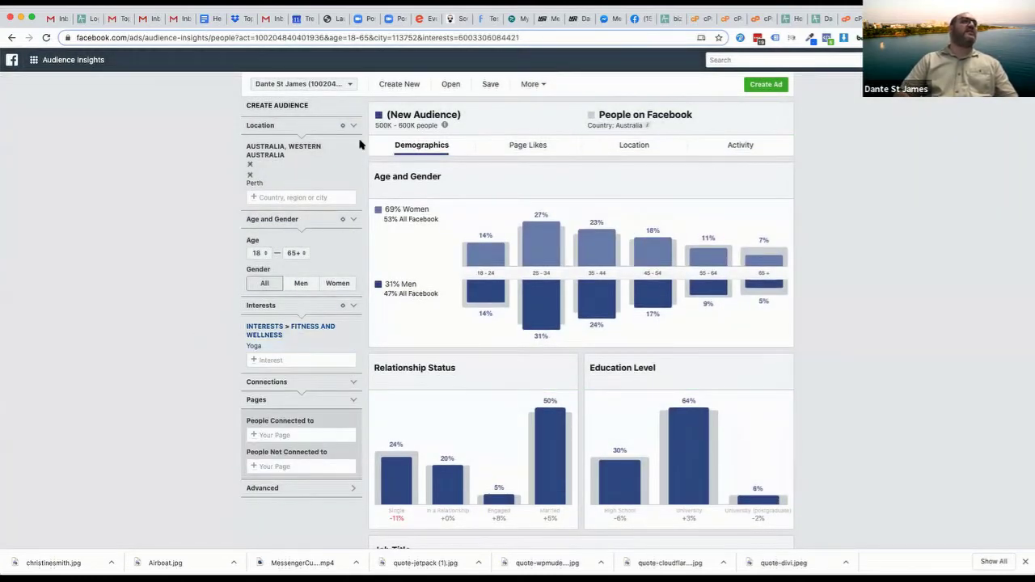
Set Gender to Women and the Age range to 30 through 55
{"action": "left_click_drag", "start_coordinate": [375, 125], "coordinate": [412, 126]}
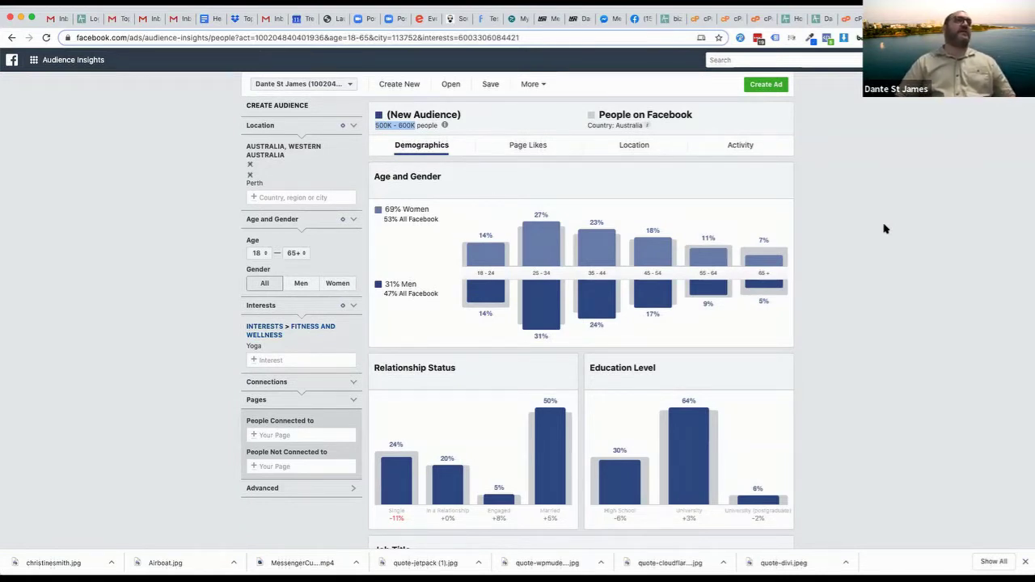
{"action": "left_click", "coordinate": [331, 284]}
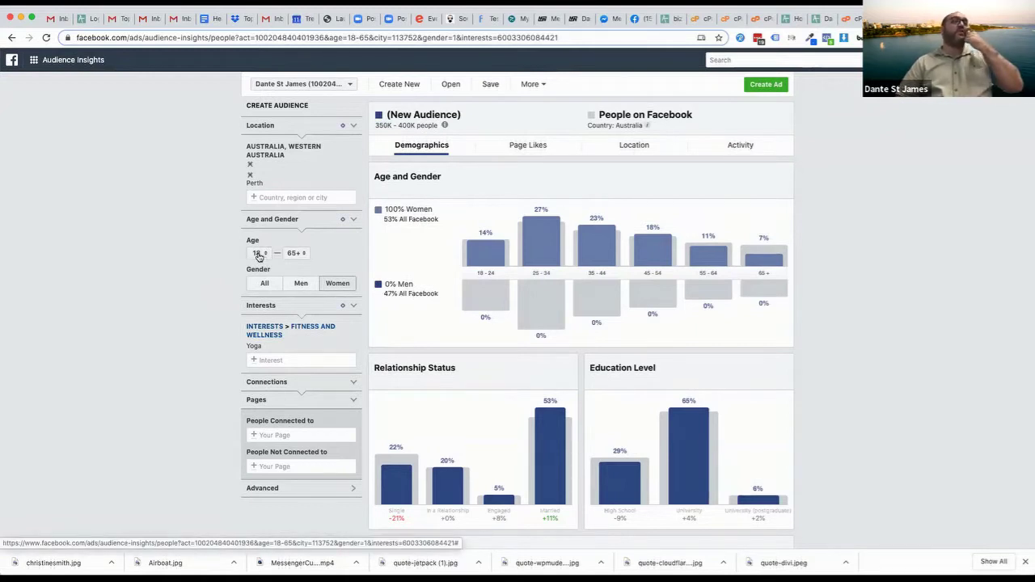
{"action": "left_click", "coordinate": [258, 254]}
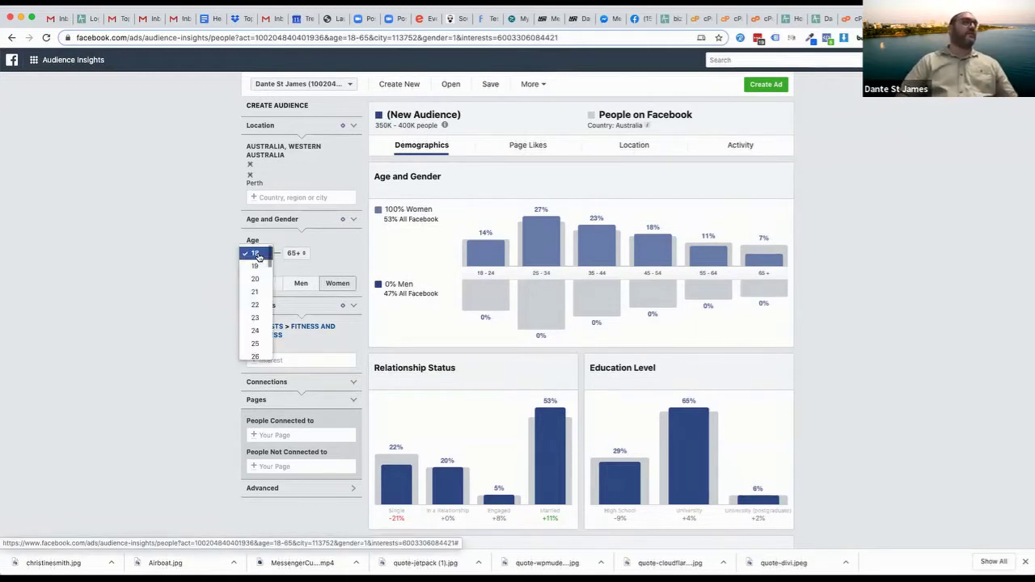
{"action": "scroll", "coordinate": [255, 338], "scroll_direction": "down", "scroll_amount": 1}
{"action": "left_click", "coordinate": [255, 336]}
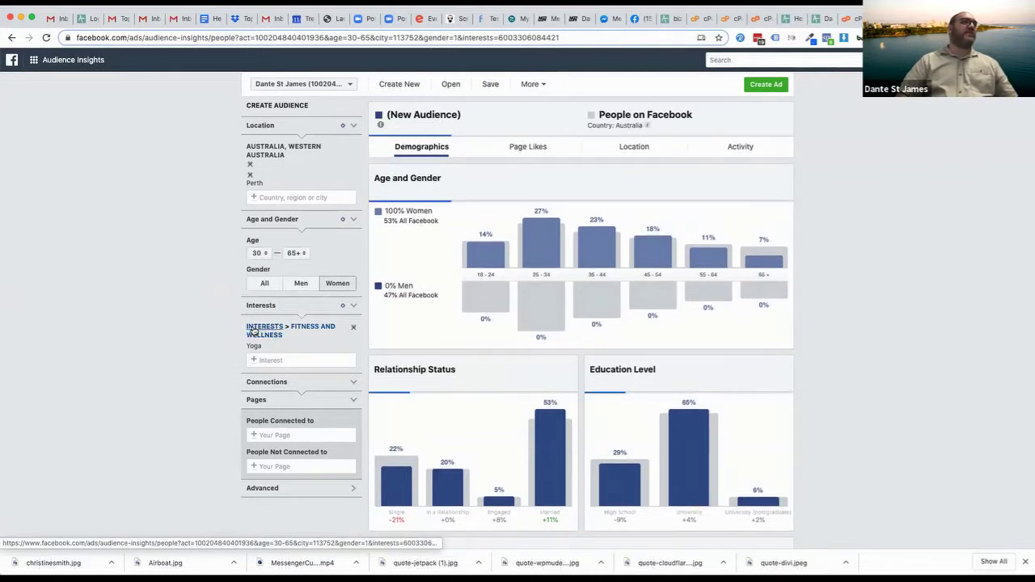
{"action": "left_click", "coordinate": [298, 254]}
{"action": "scroll", "coordinate": [294, 195], "scroll_direction": "up", "scroll_amount": 2}
{"action": "scroll", "coordinate": [291, 235], "scroll_direction": "up", "scroll_amount": 2}
{"action": "left_click", "coordinate": [290, 252]}
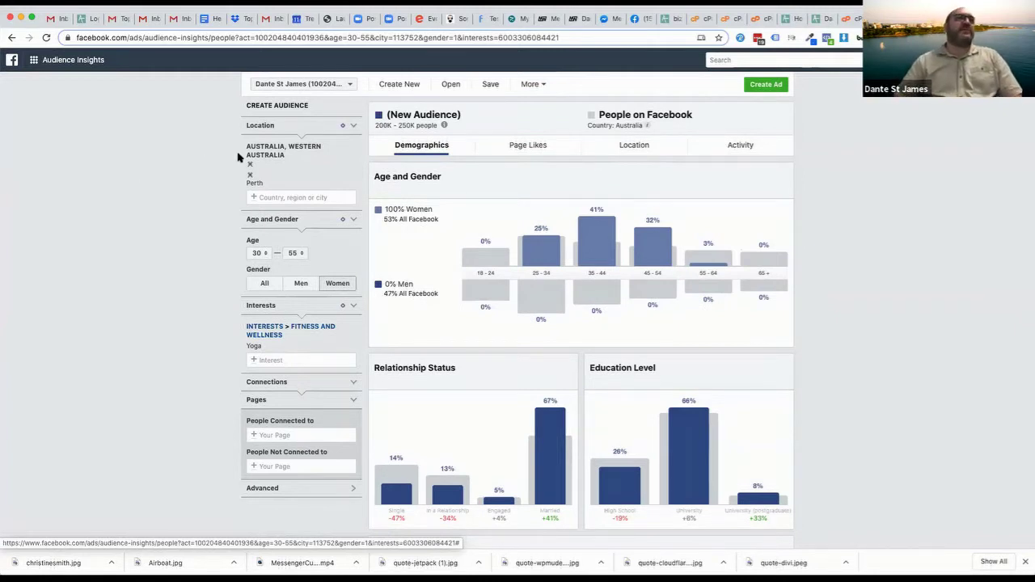
Highlight the 200K–250K audience size estimate and switch to the Page Likes view
{"action": "right_click", "coordinate": [380, 126]}
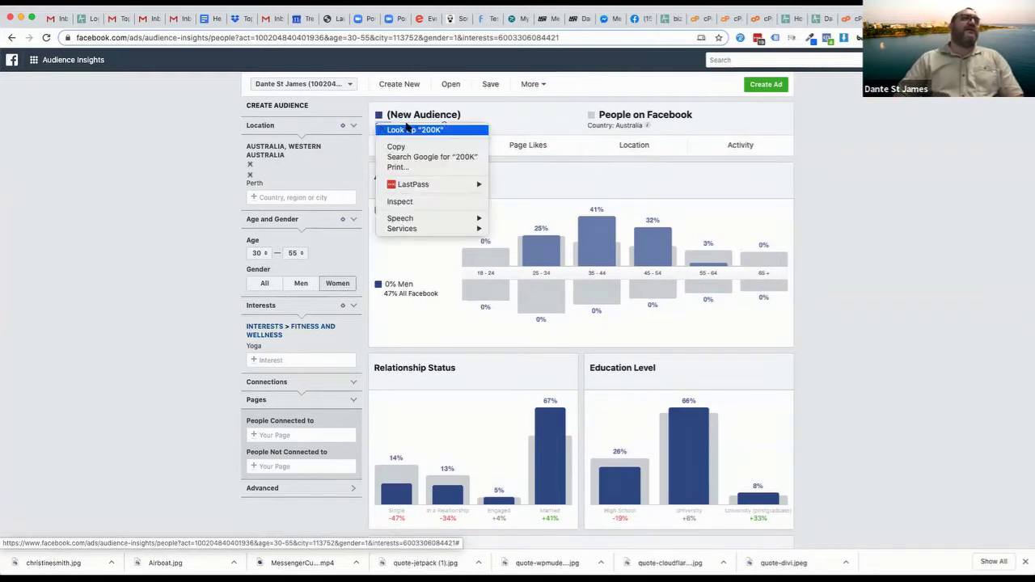
{"action": "left_click", "coordinate": [391, 146]}
{"action": "mouse_move", "coordinate": [443, 125]}
{"action": "key", "text": "ctrl+a"}
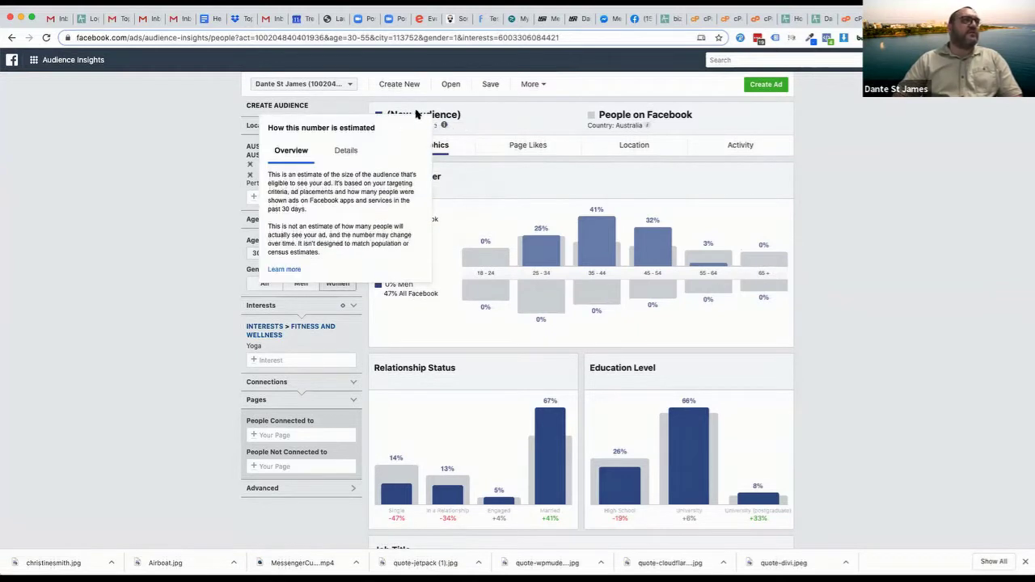
{"action": "left_click_drag", "start_coordinate": [374, 126], "coordinate": [436, 124]}
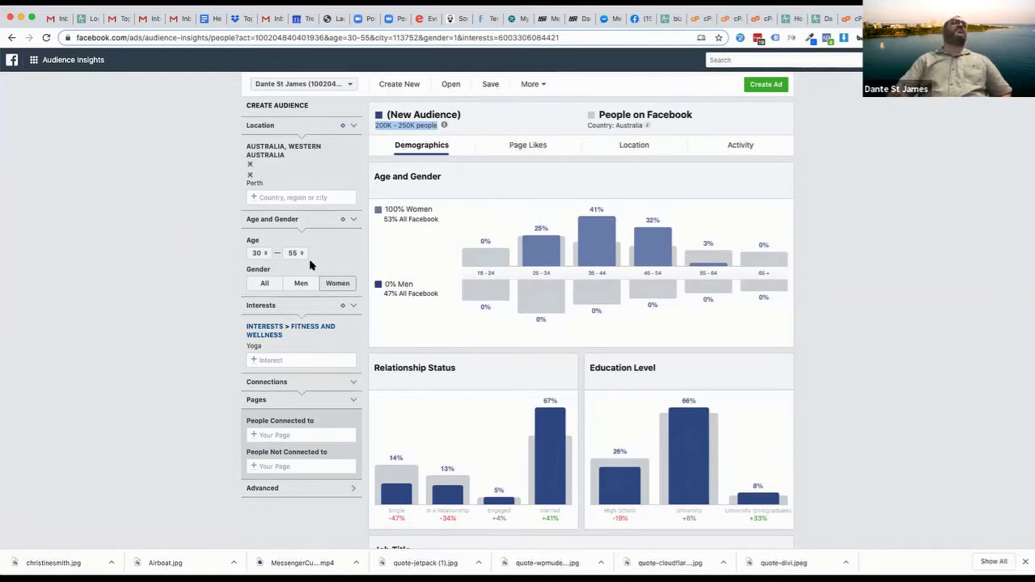
{"action": "left_click", "coordinate": [528, 147]}
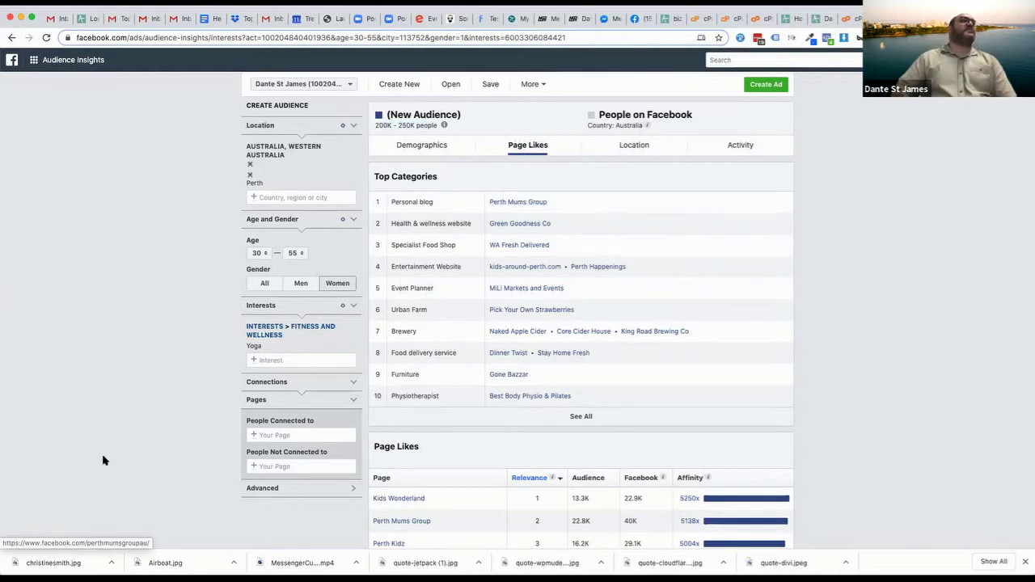
Add Married, Engaged and In a relationship to the audience's interests
{"action": "left_click", "coordinate": [282, 362]}
{"action": "type", "text": "marrie"}
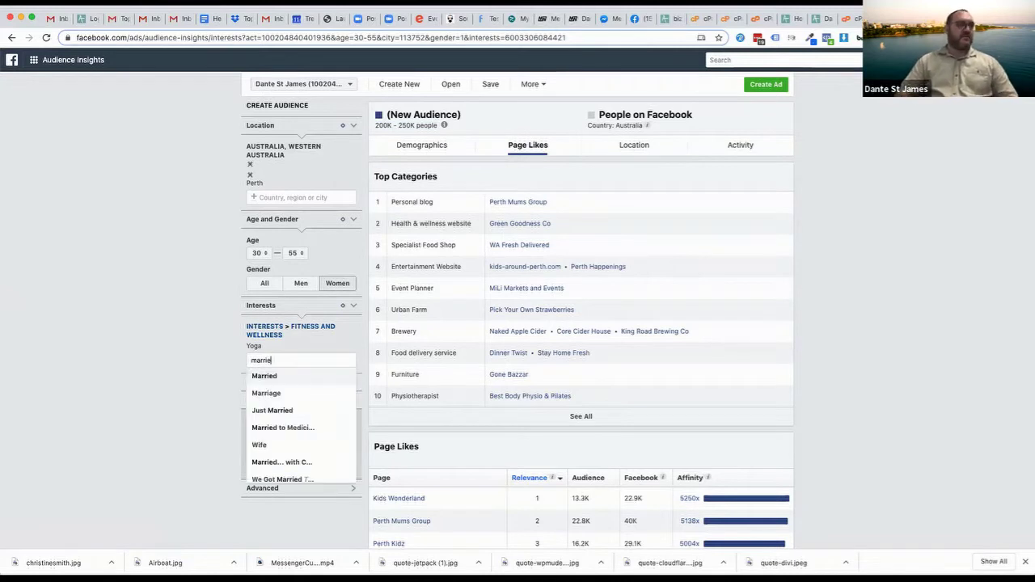
{"action": "left_click", "coordinate": [271, 378]}
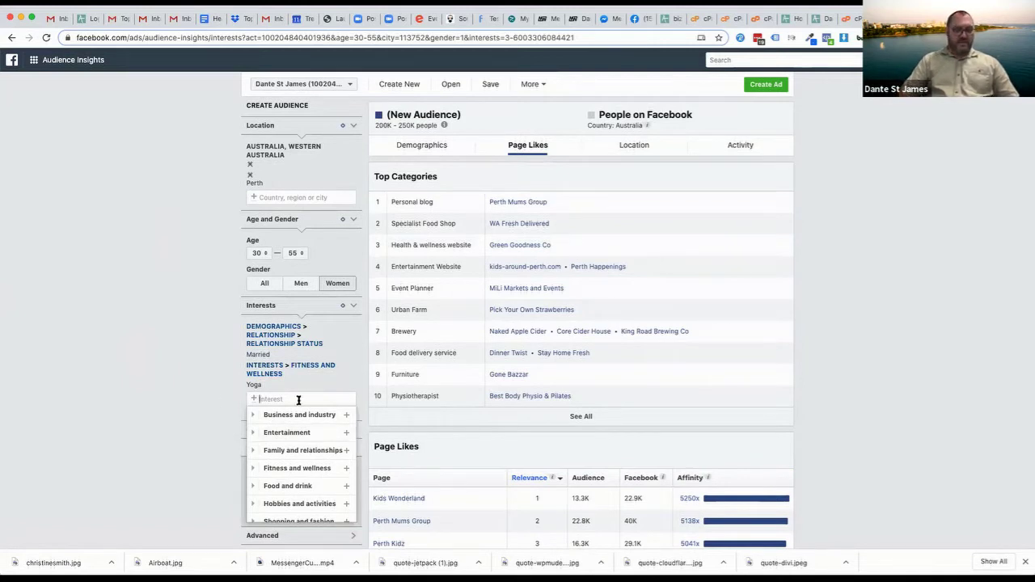
{"action": "type", "text": "engaged"}
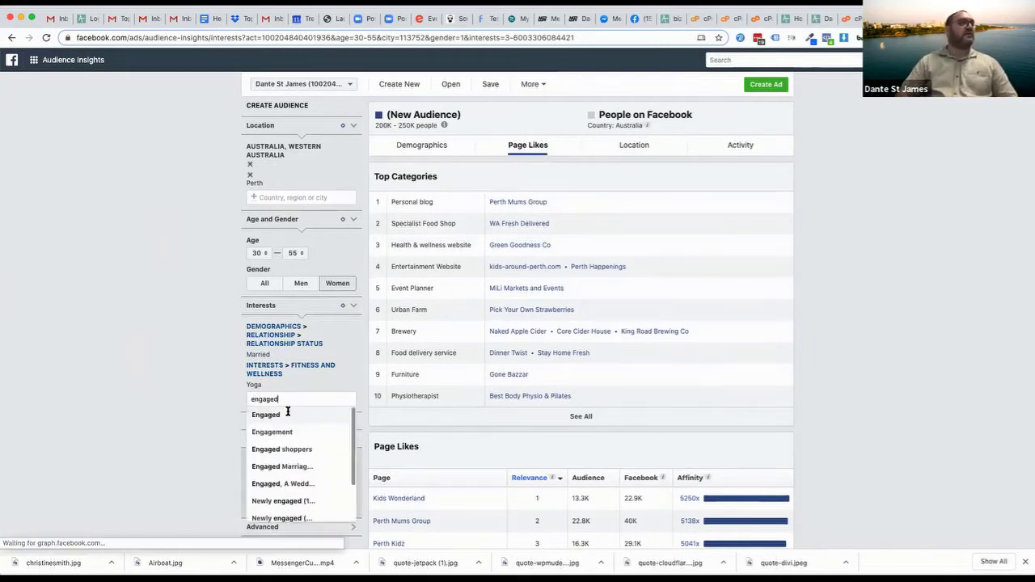
{"action": "left_click", "coordinate": [289, 415]}
{"action": "type", "text": "in a rela"}
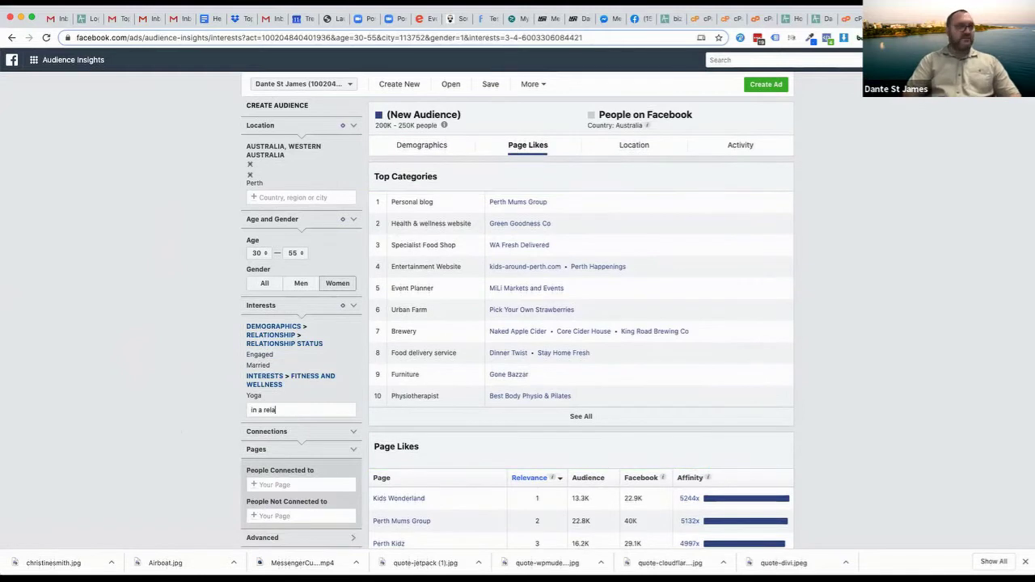
{"action": "type", "text": "tion"}
{"action": "left_click", "coordinate": [272, 426]}
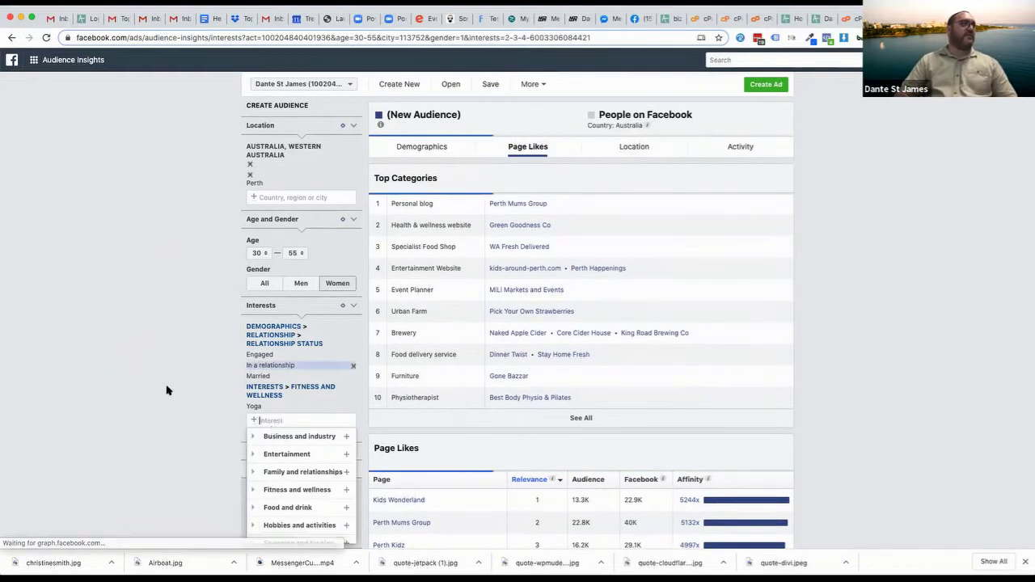
{"action": "left_click", "coordinate": [115, 347]}
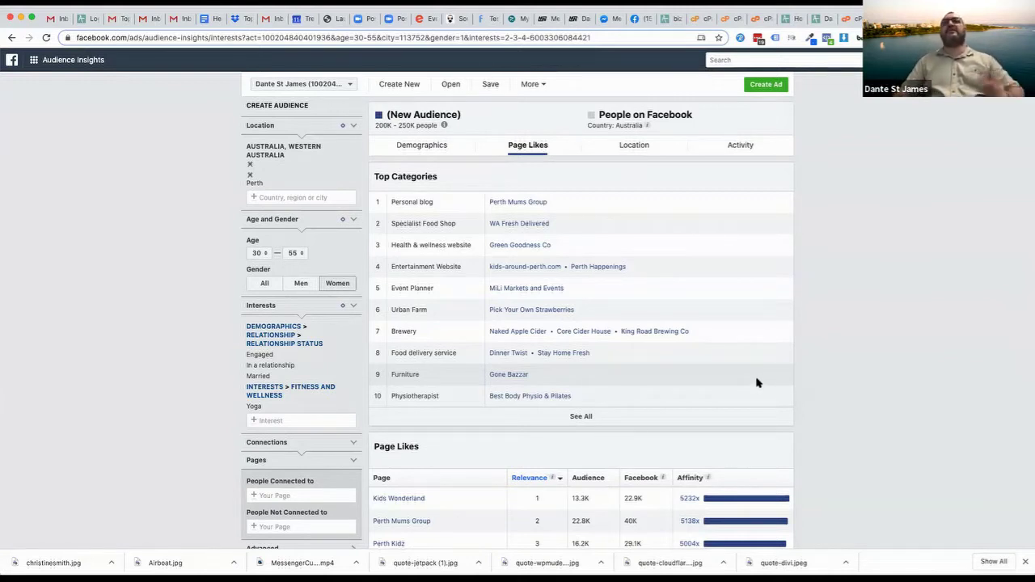
Switch to the Canva designs tab and bring up the Create a design options
{"action": "right_click", "coordinate": [832, 484]}
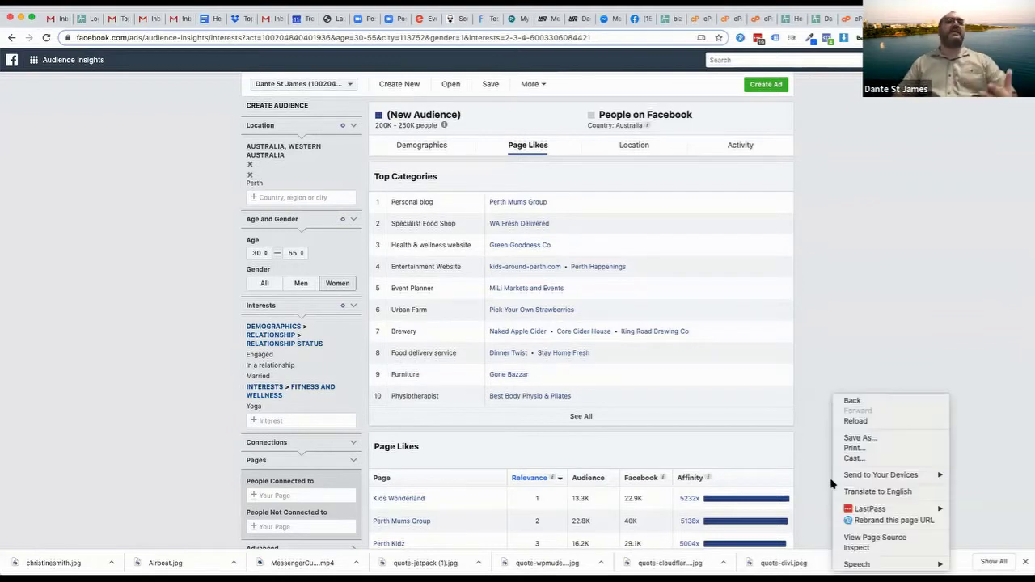
{"action": "left_click", "coordinate": [834, 272]}
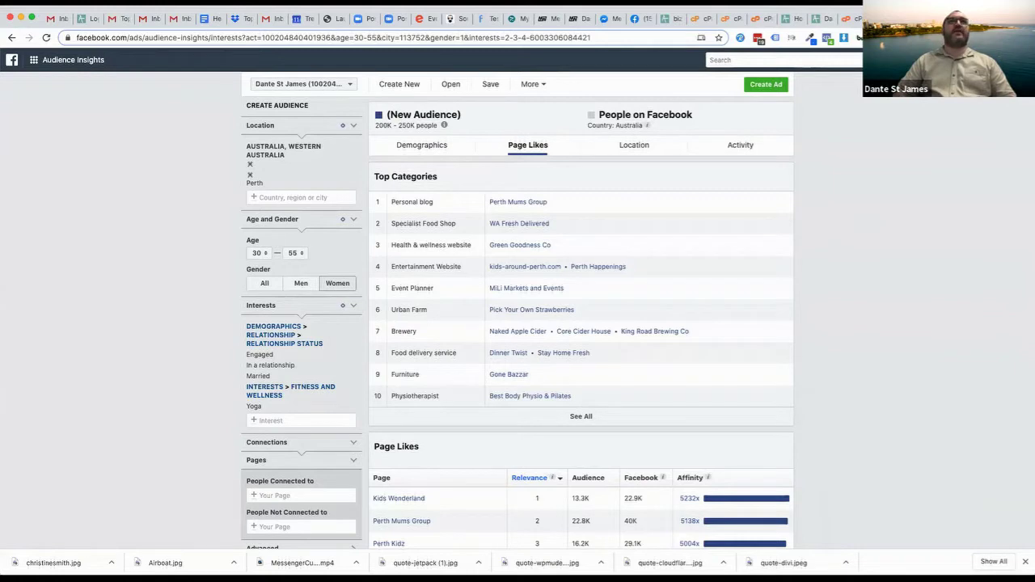
{"action": "key", "text": "ctrl+Tab"}
{"action": "left_click", "coordinate": [64, 109]}
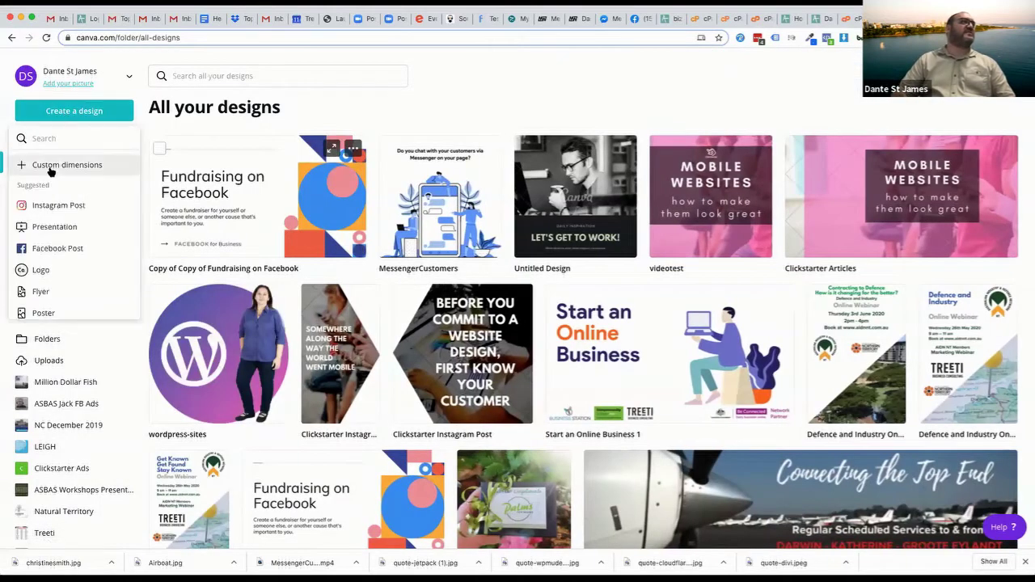
Start an Instagram Post and apply the Kore Athletica template from a 'mum' template search
{"action": "left_click", "coordinate": [51, 206]}
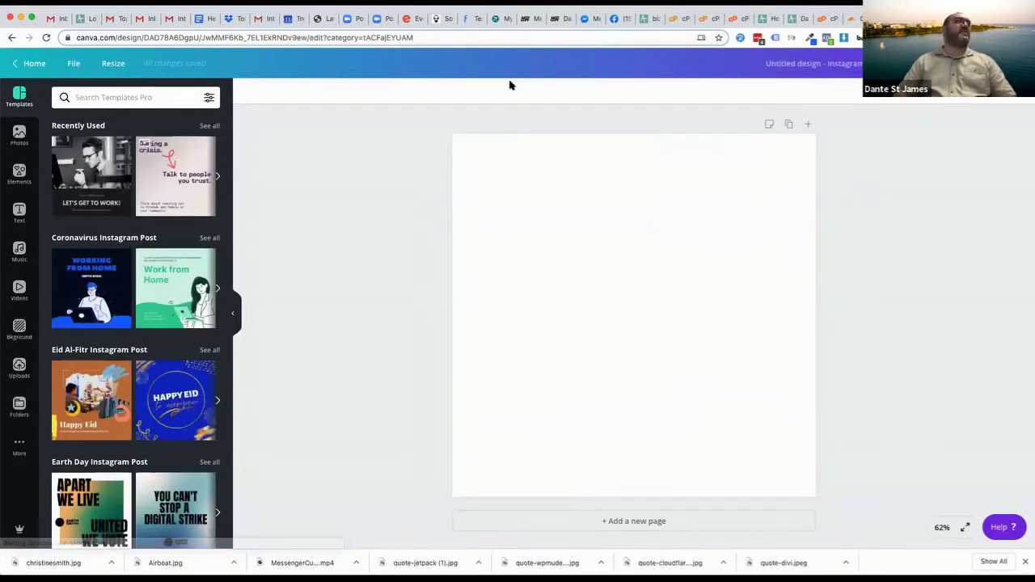
{"action": "left_click", "coordinate": [109, 97]}
{"action": "type", "text": "1mum"}
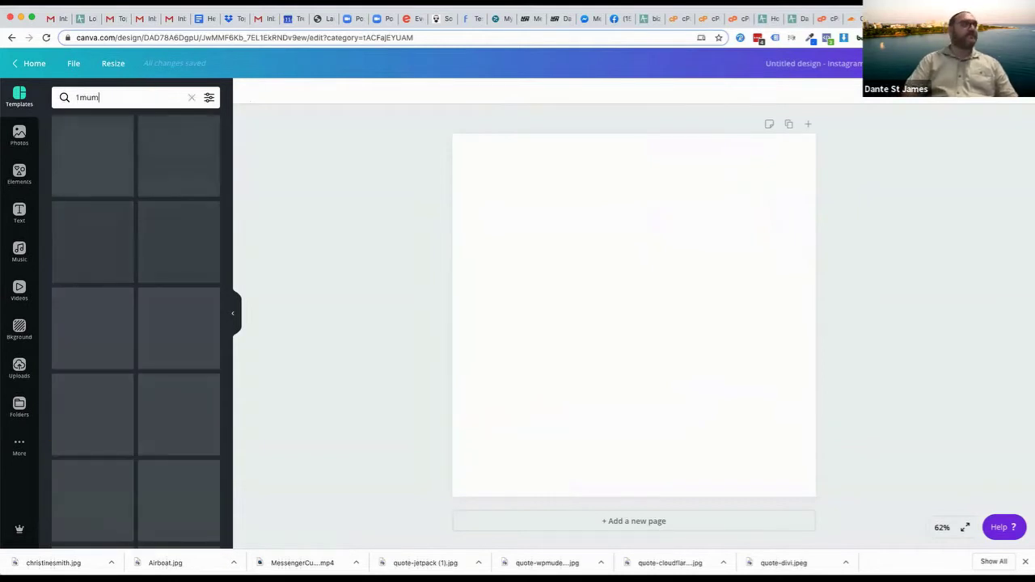
{"action": "key", "text": "BackSpace"}
{"action": "key", "text": "BackSpace"}
{"action": "key", "text": "BackSpace"}
{"action": "key", "text": "BackSpace"}
{"action": "type", "text": "mu"}
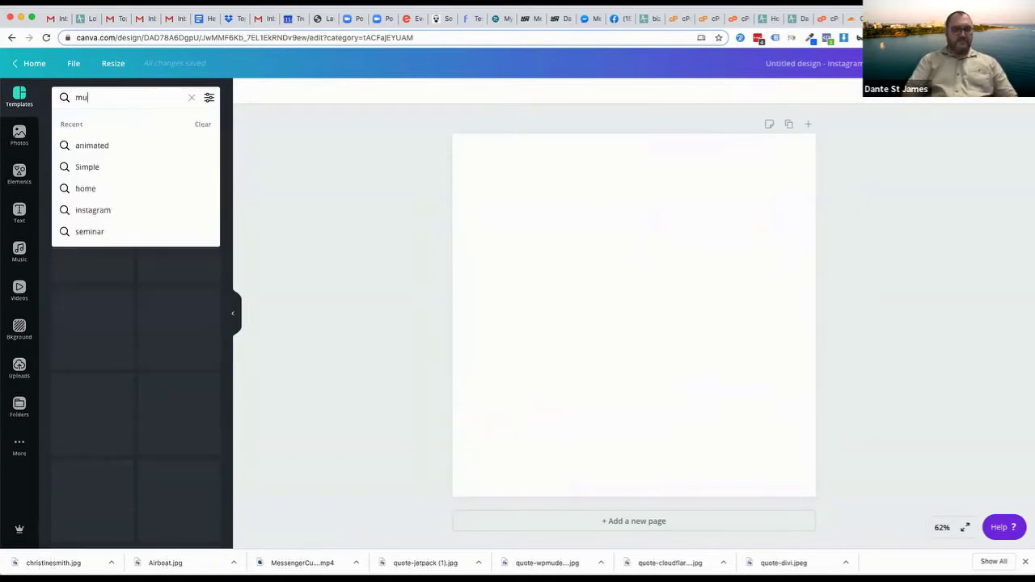
{"action": "type", "text": "m"}
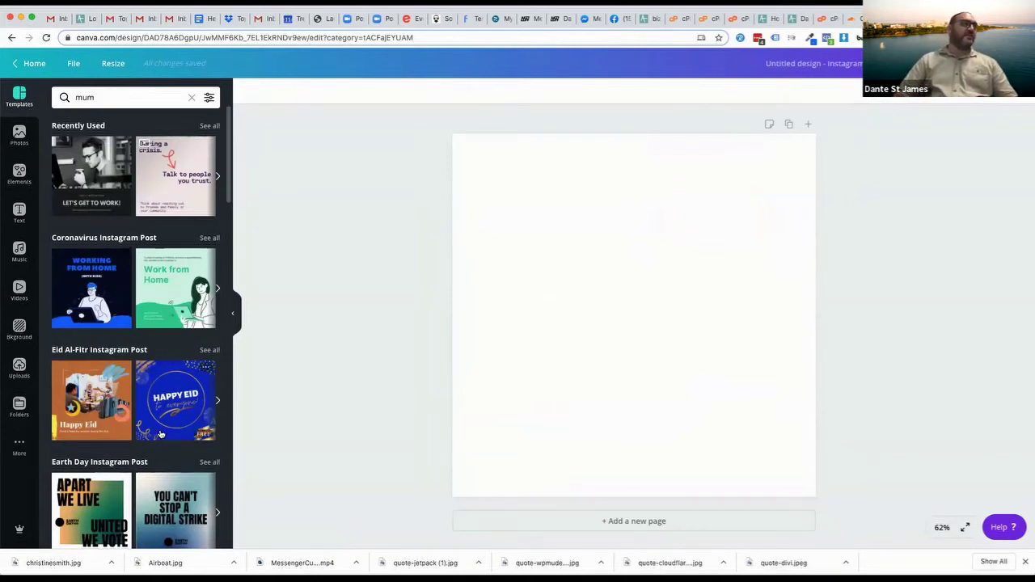
{"action": "scroll", "coordinate": [133, 323], "scroll_direction": "down", "scroll_amount": 4}
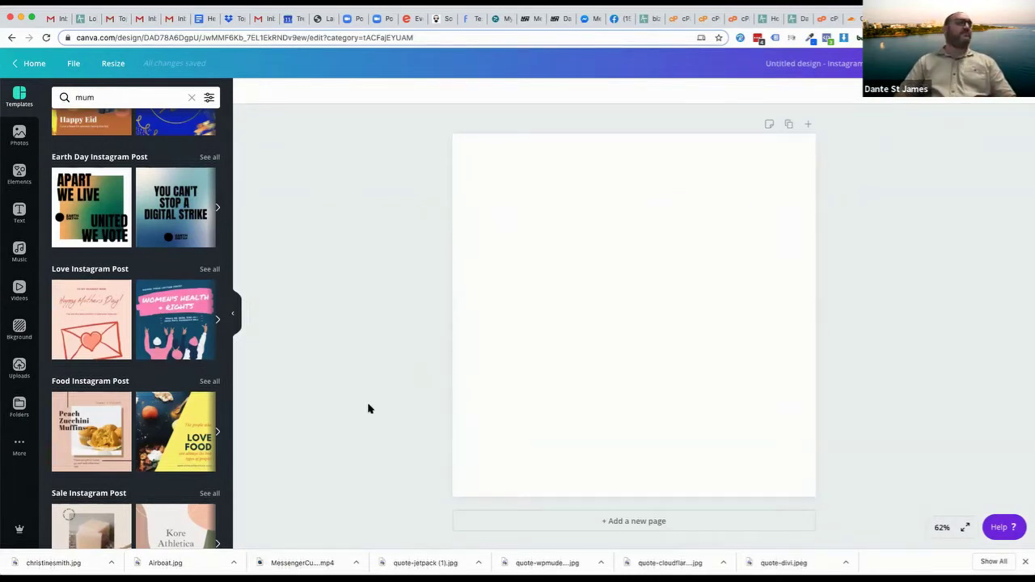
{"action": "scroll", "coordinate": [157, 432], "scroll_direction": "down", "scroll_amount": 2}
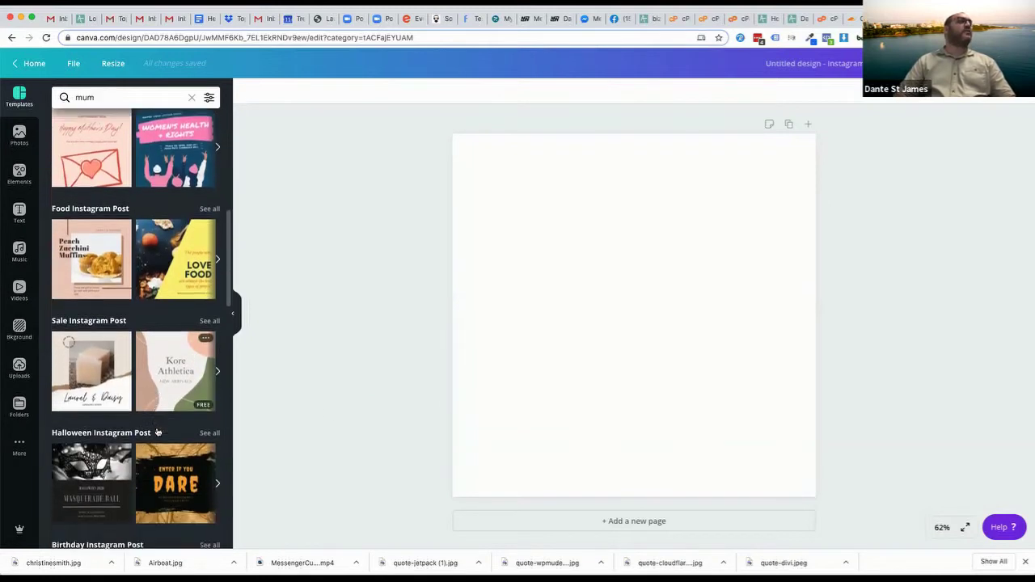
{"action": "left_click", "coordinate": [144, 337]}
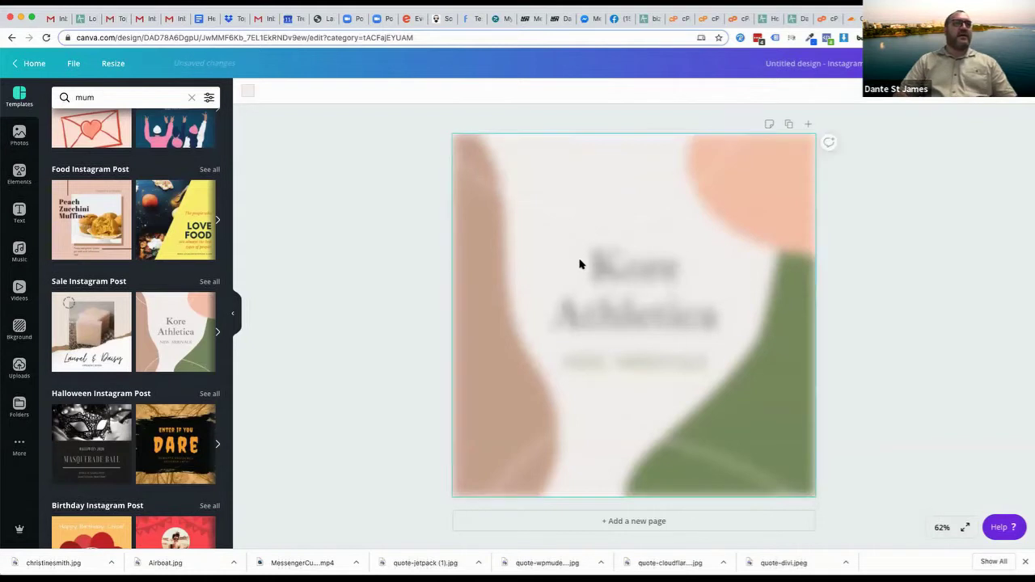
Replace the Kore Athletica heading text with 'MyYoga'
{"action": "left_click", "coordinate": [622, 277]}
{"action": "left_click", "coordinate": [622, 275]}
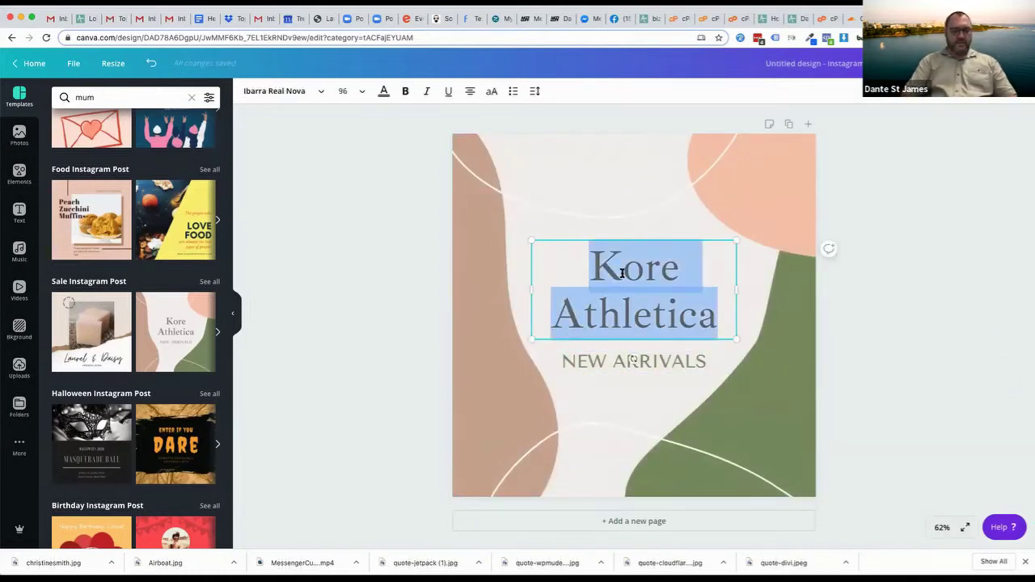
{"action": "type", "text": "MyYoga"}
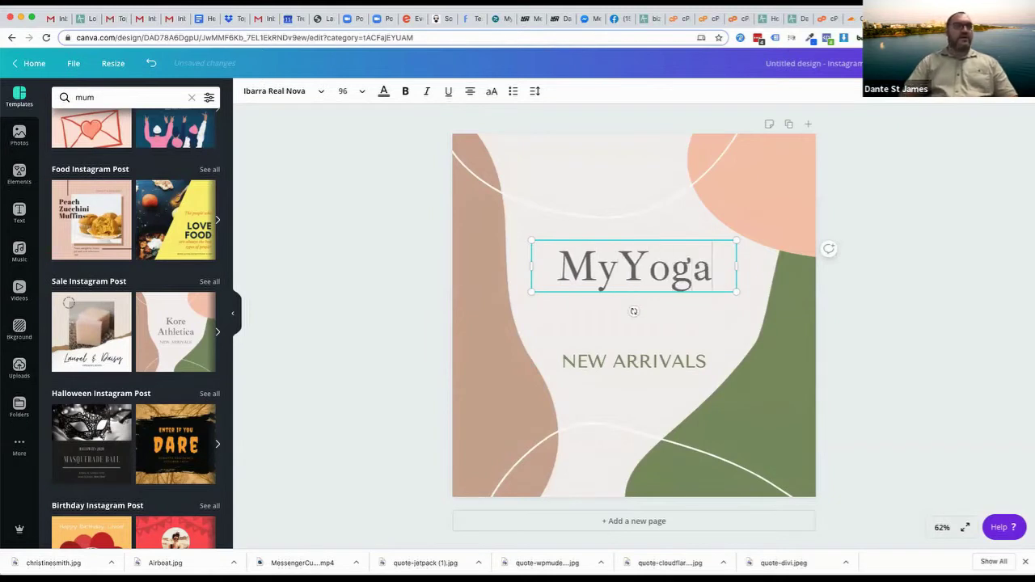
{"action": "left_click", "coordinate": [615, 361]}
{"action": "left_click", "coordinate": [624, 361]}
{"action": "left_click", "coordinate": [886, 297]}
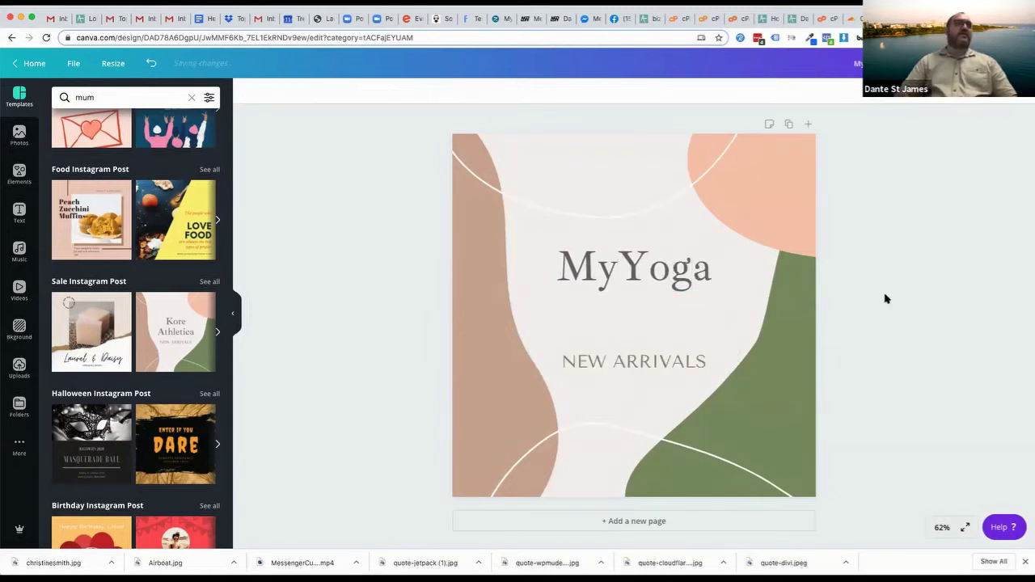
Search Photos for 'yoga pose' and browse the results
{"action": "left_click", "coordinate": [20, 134]}
{"action": "left_click", "coordinate": [123, 98]}
{"action": "type", "text": "yoga"}
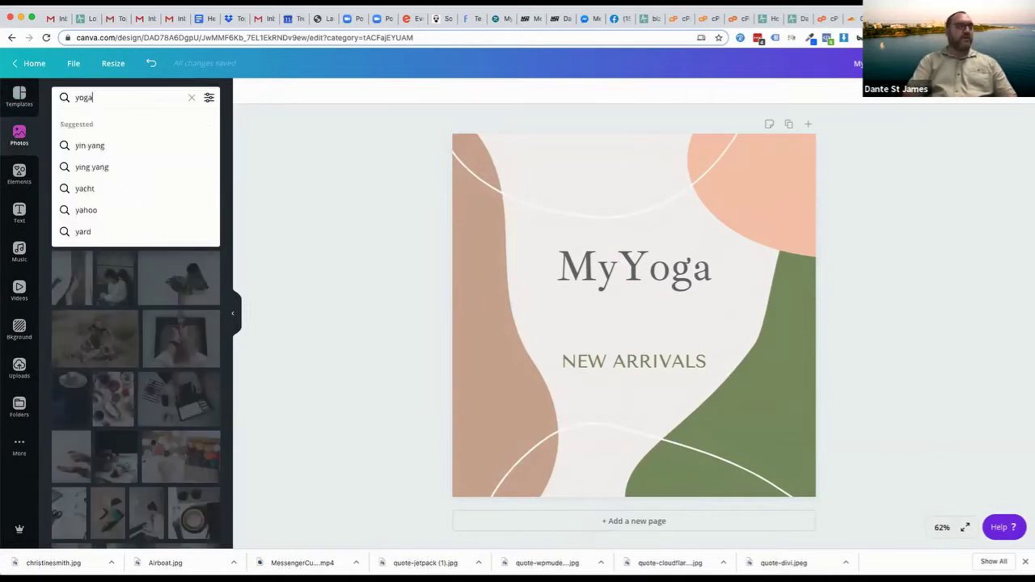
{"action": "type", "text": " pose"}
{"action": "key", "text": "Return"}
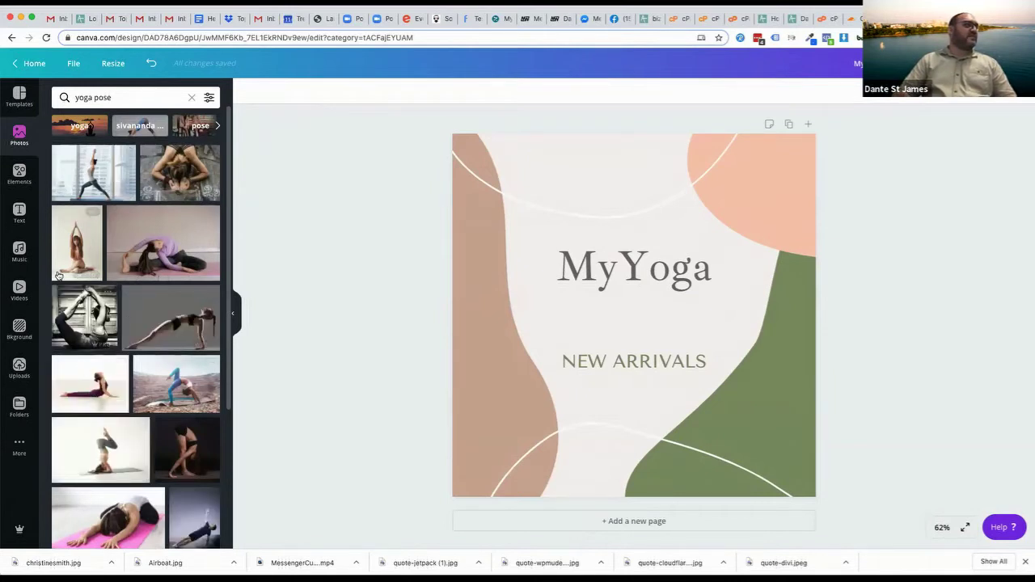
{"action": "scroll", "coordinate": [78, 409], "scroll_direction": "down", "scroll_amount": 5}
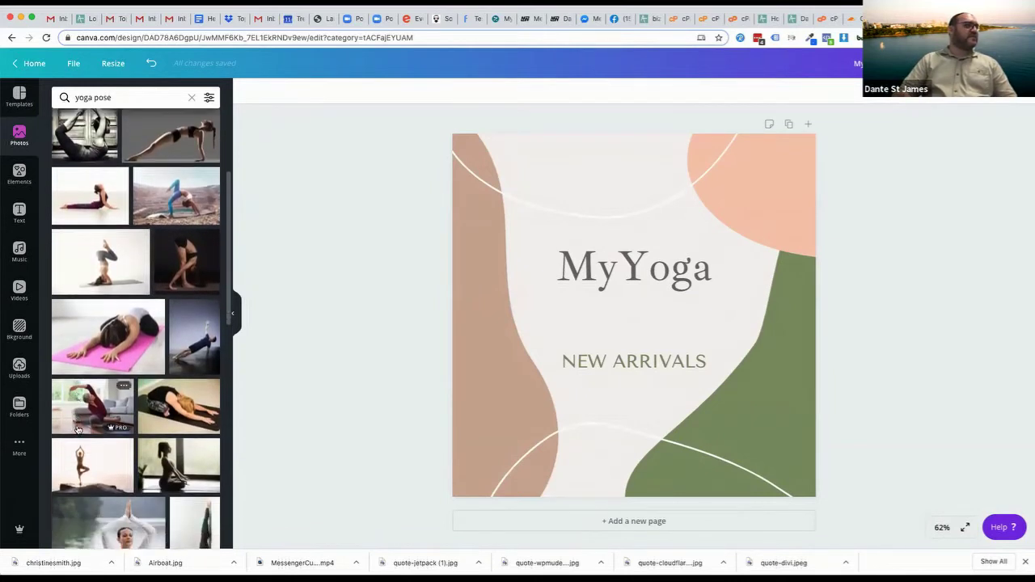
{"action": "scroll", "coordinate": [78, 428], "scroll_direction": "down", "scroll_amount": 2}
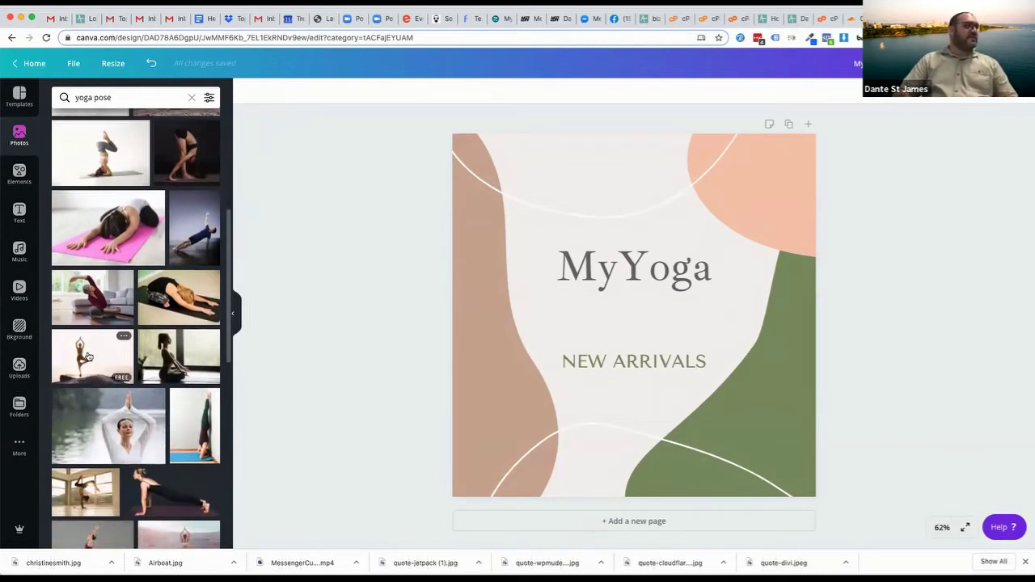
Place and enlarge the tree-pose photo, sending it backward twice behind the peach and green shapes
{"action": "left_click_drag", "start_coordinate": [88, 357], "coordinate": [548, 342]}
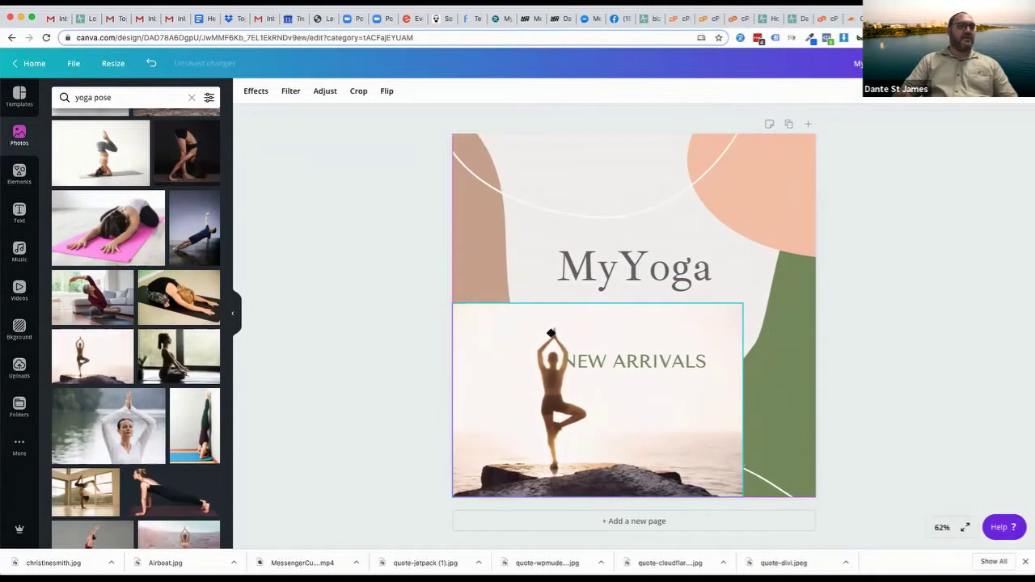
{"action": "left_click_drag", "start_coordinate": [746, 301], "coordinate": [833, 275]}
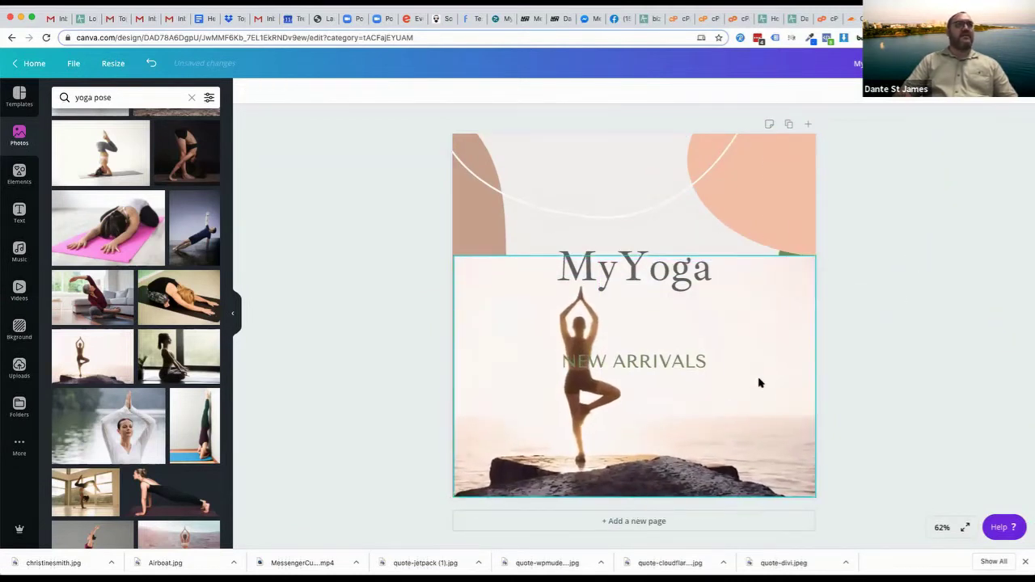
{"action": "left_click", "coordinate": [910, 91]}
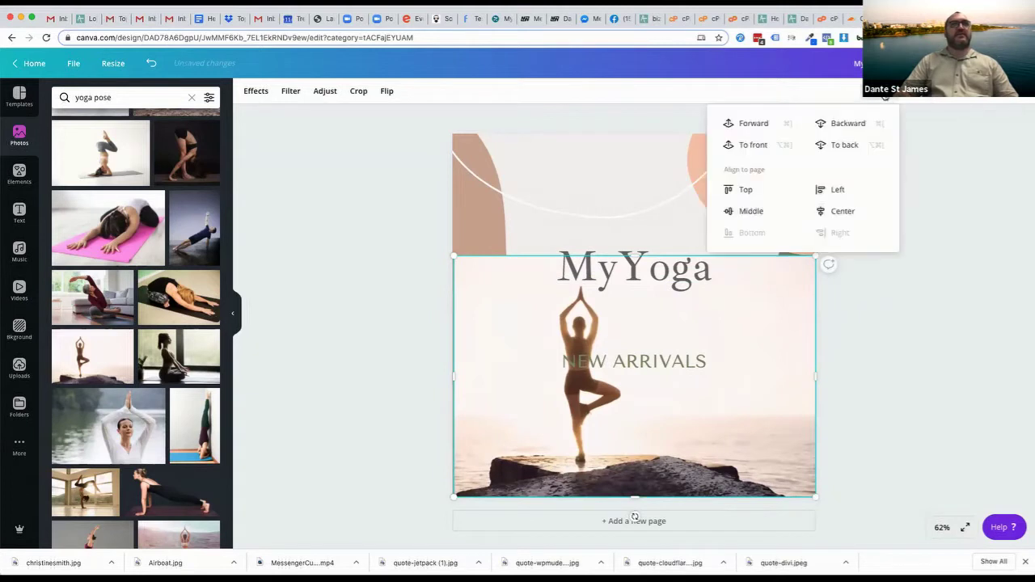
{"action": "left_click", "coordinate": [848, 123]}
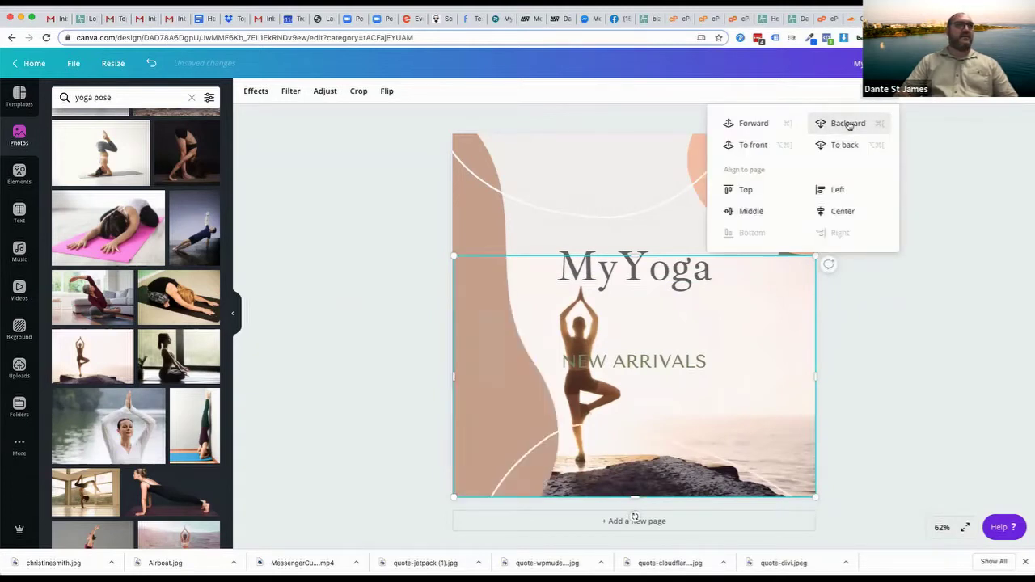
{"action": "left_click", "coordinate": [847, 124]}
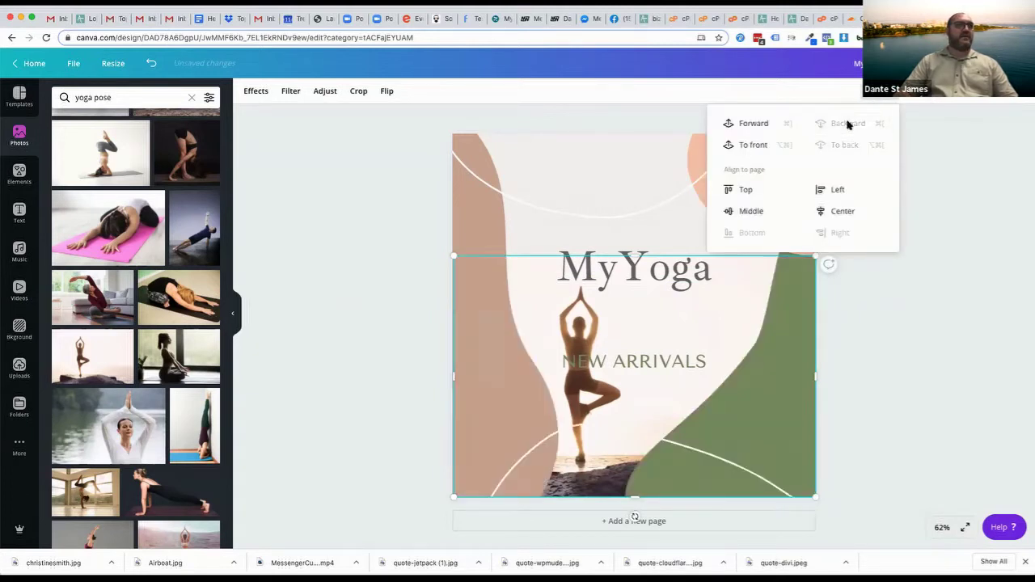
{"action": "left_click", "coordinate": [878, 301]}
Rotate the top background shape to a tilt
{"action": "left_click", "coordinate": [608, 160]}
{"action": "left_click_drag", "start_coordinate": [596, 235], "coordinate": [639, 235]}
{"action": "left_click", "coordinate": [996, 164]}
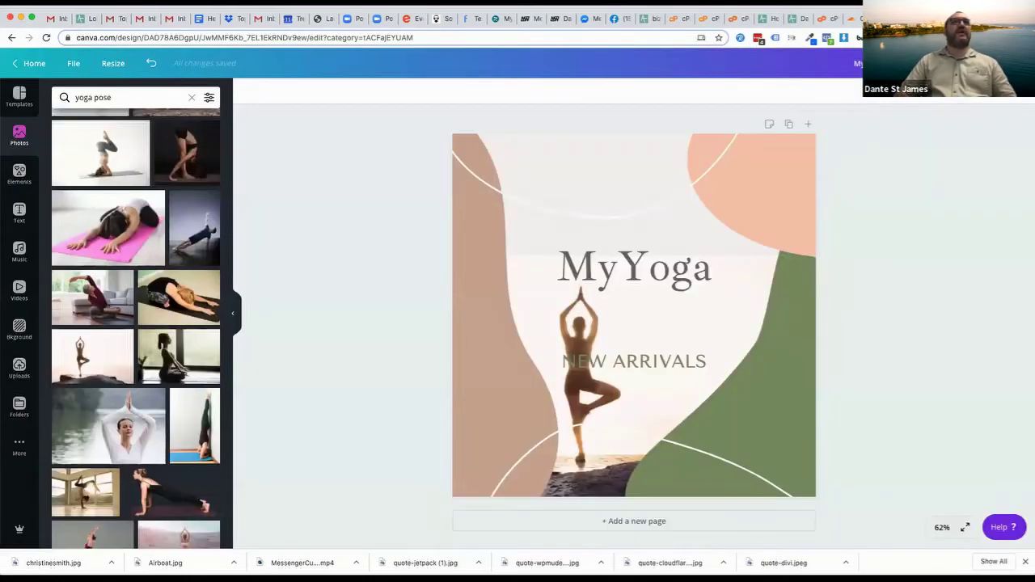
{"action": "left_click", "coordinate": [19, 173]}
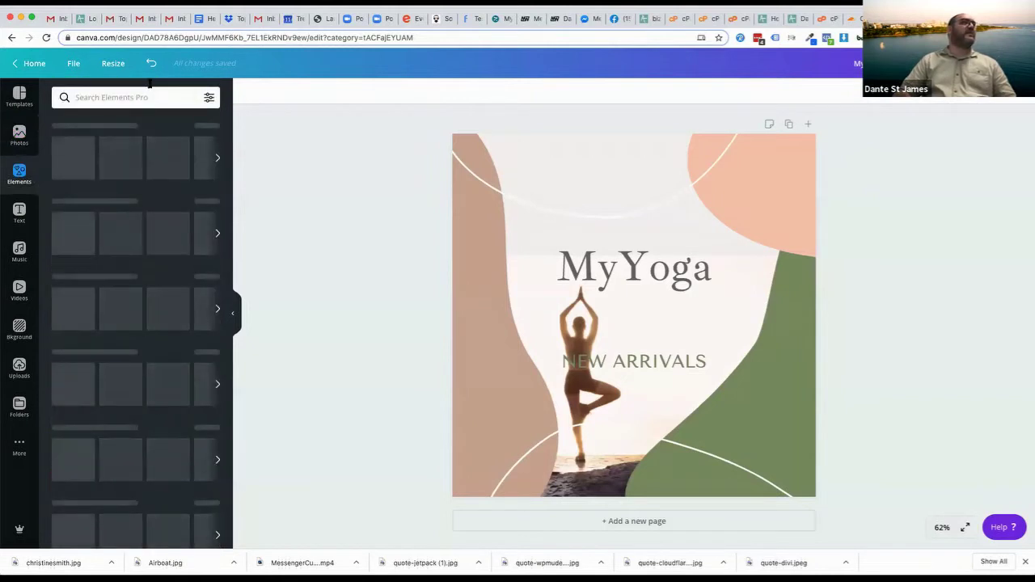
{"action": "left_click", "coordinate": [144, 96]}
{"action": "type", "text": "food"}
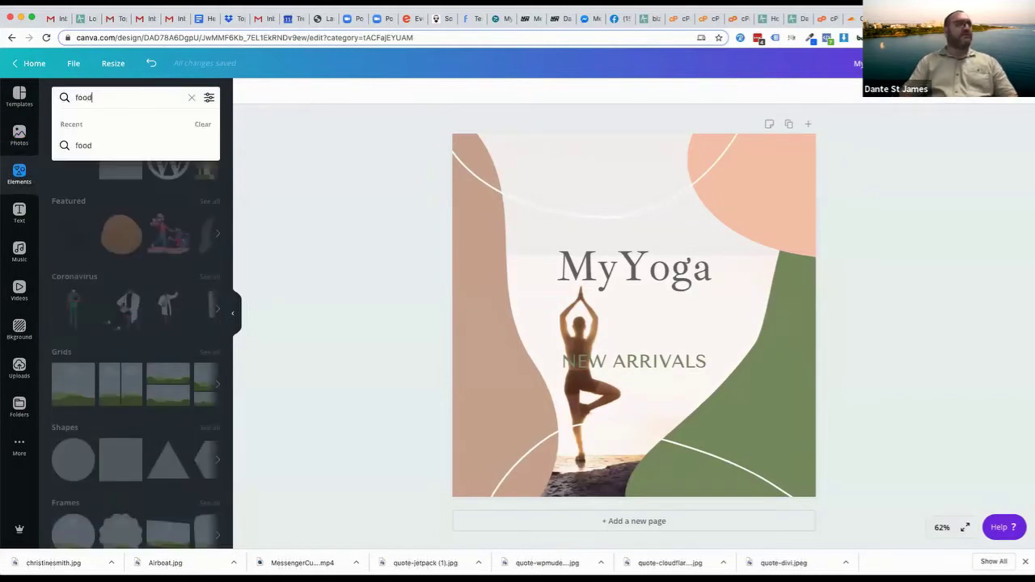
{"action": "key", "text": "Return"}
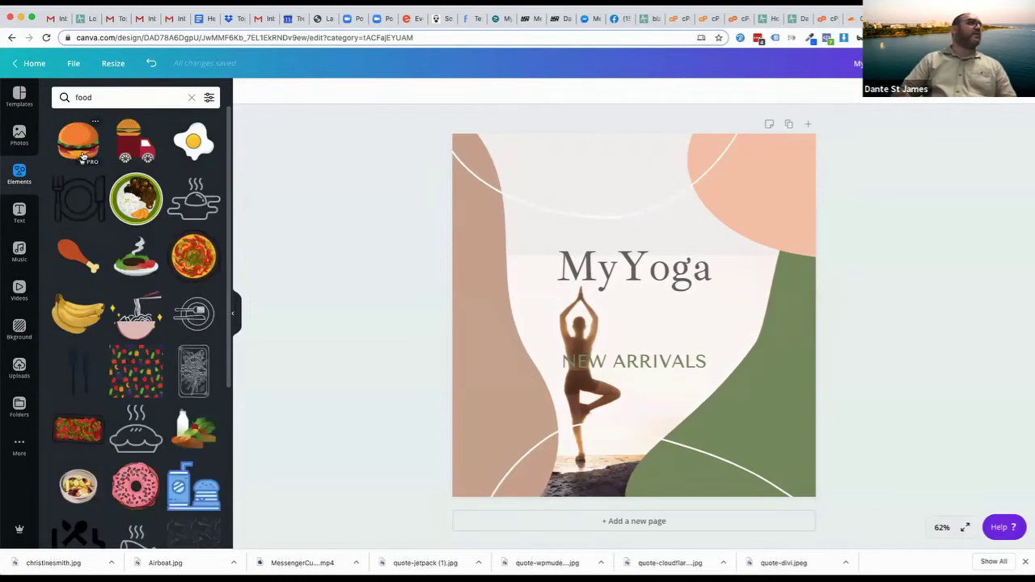
{"action": "scroll", "coordinate": [69, 423], "scroll_direction": "down", "scroll_amount": 3}
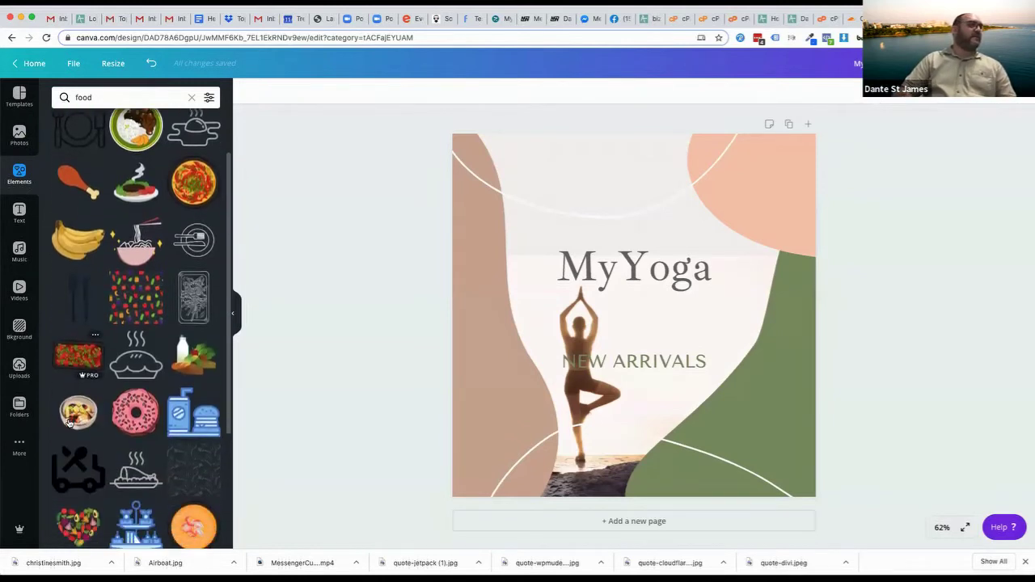
{"action": "scroll", "coordinate": [68, 423], "scroll_direction": "down", "scroll_amount": 10}
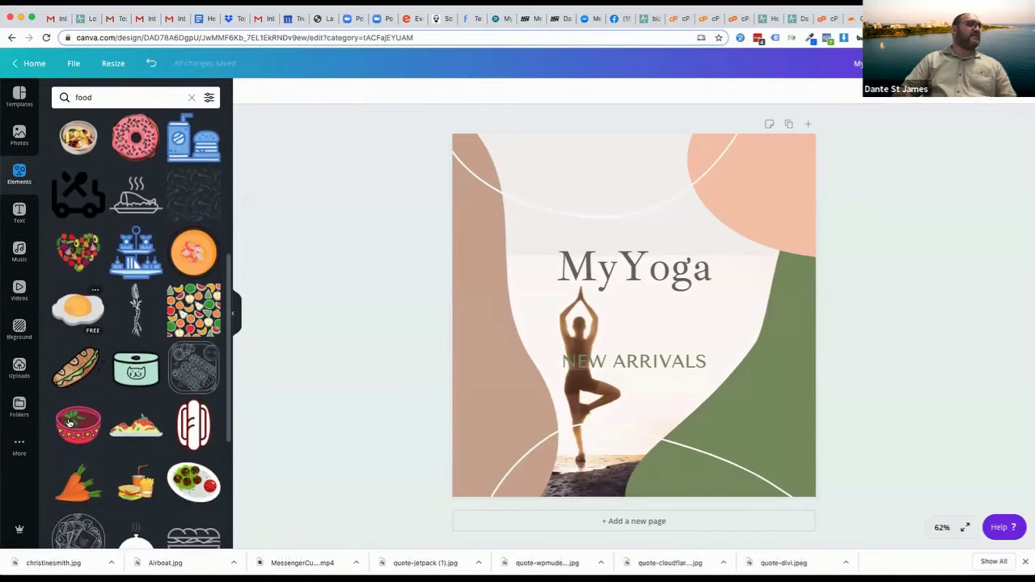
{"action": "scroll", "coordinate": [68, 422], "scroll_direction": "down", "scroll_amount": 6}
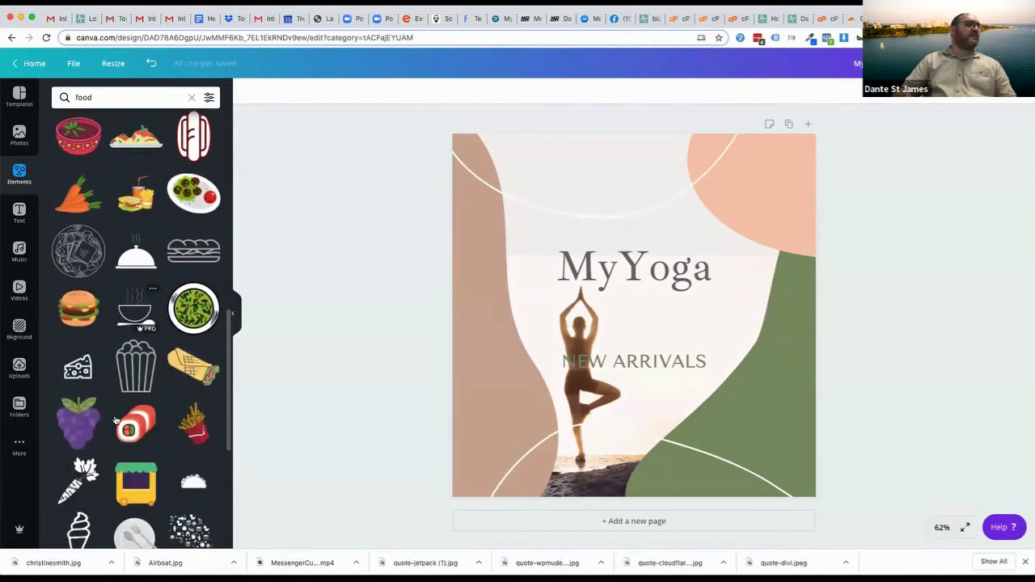
{"action": "scroll", "coordinate": [114, 420], "scroll_direction": "down", "scroll_amount": 5}
{"action": "scroll", "coordinate": [53, 176], "scroll_direction": "up", "scroll_amount": 15}
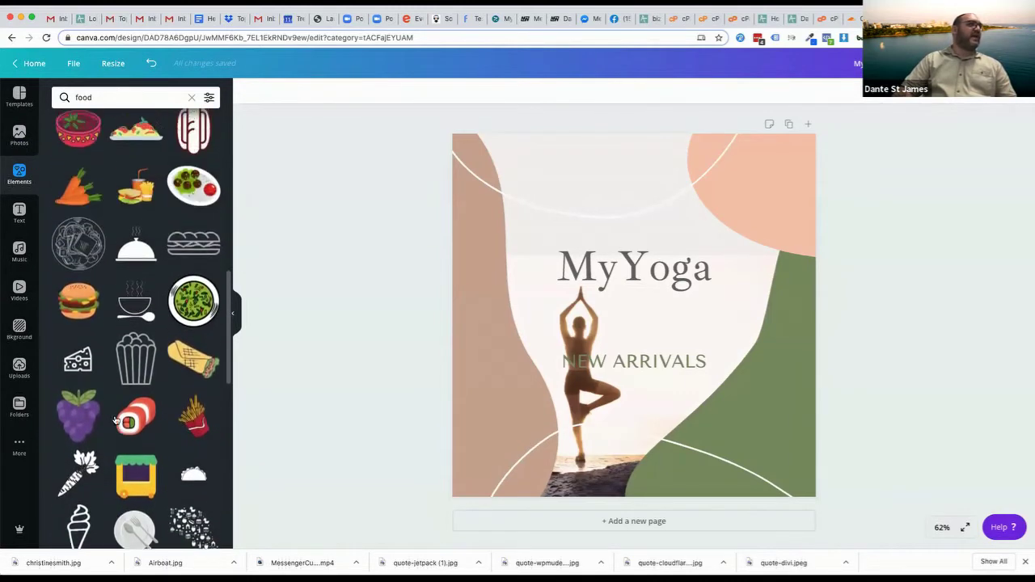
{"action": "left_click", "coordinate": [19, 136]}
Search Photos for 'health food', try the bottle-and-lemons photo, then delete it
{"action": "left_click", "coordinate": [126, 96]}
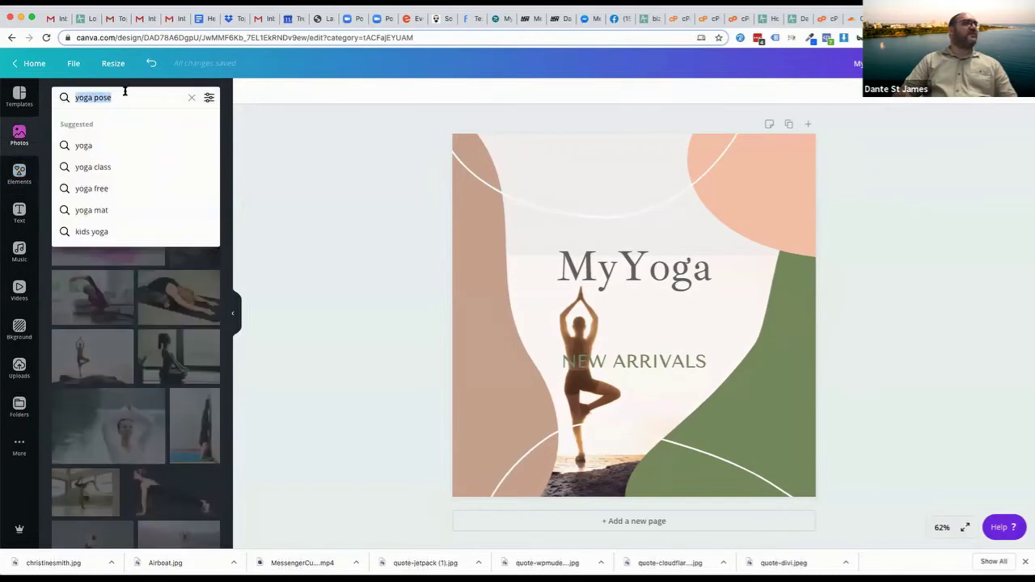
{"action": "type", "text": "health food"}
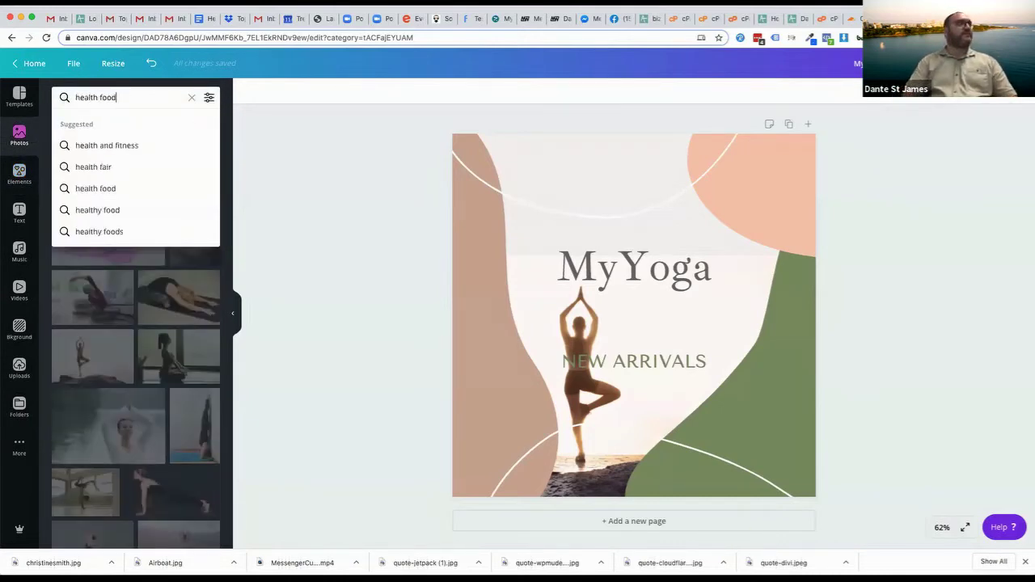
{"action": "key", "text": "Return"}
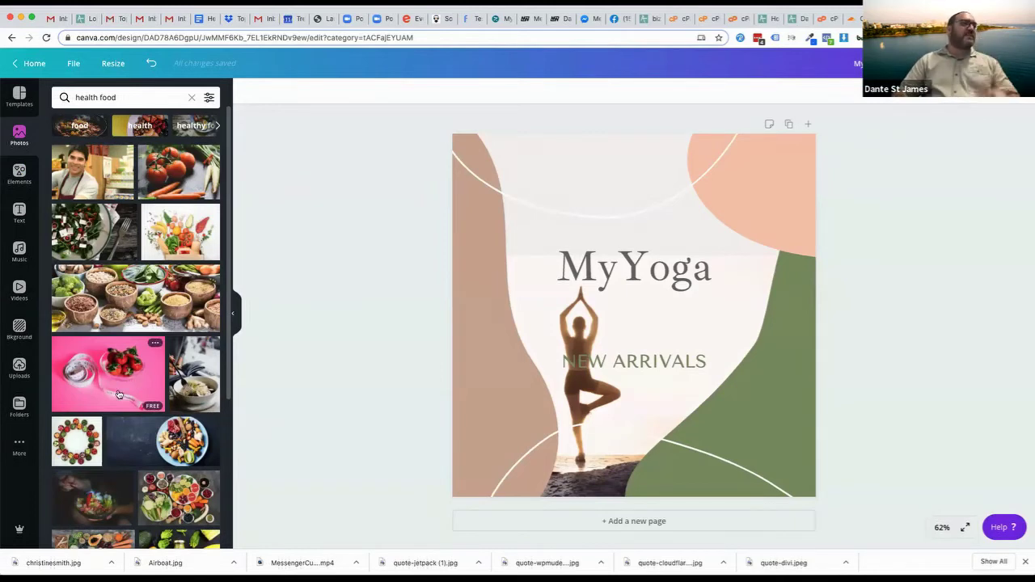
{"action": "scroll", "coordinate": [121, 380], "scroll_direction": "down", "scroll_amount": 5}
{"action": "left_click_drag", "start_coordinate": [154, 199], "coordinate": [469, 169]}
{"action": "left_click_drag", "start_coordinate": [797, 356], "coordinate": [545, 198]}
{"action": "left_click_drag", "start_coordinate": [493, 154], "coordinate": [498, 453]}
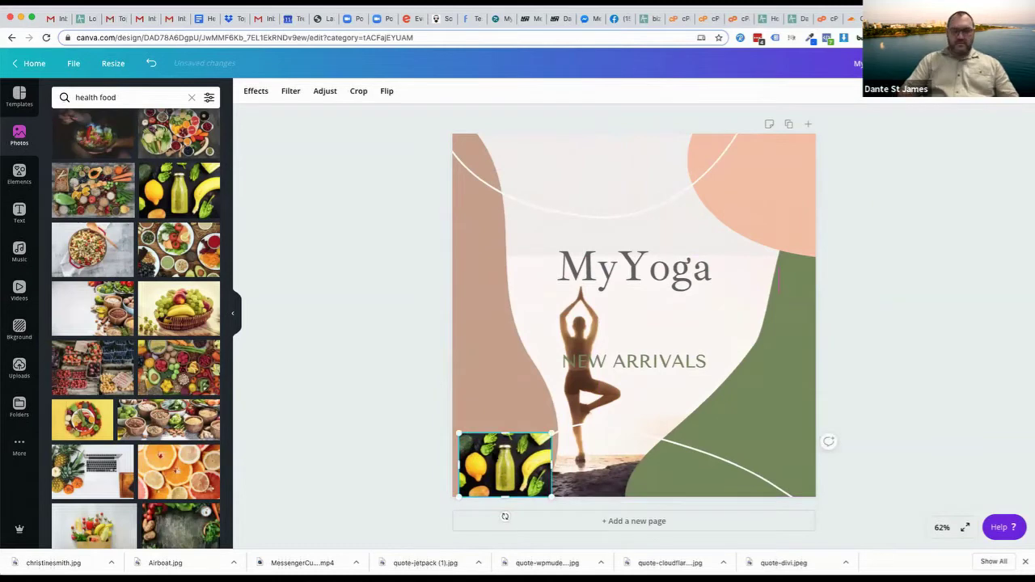
{"action": "key", "text": "Delete"}
Delete the brown, peach and green background shapes
{"action": "left_click", "coordinate": [491, 455]}
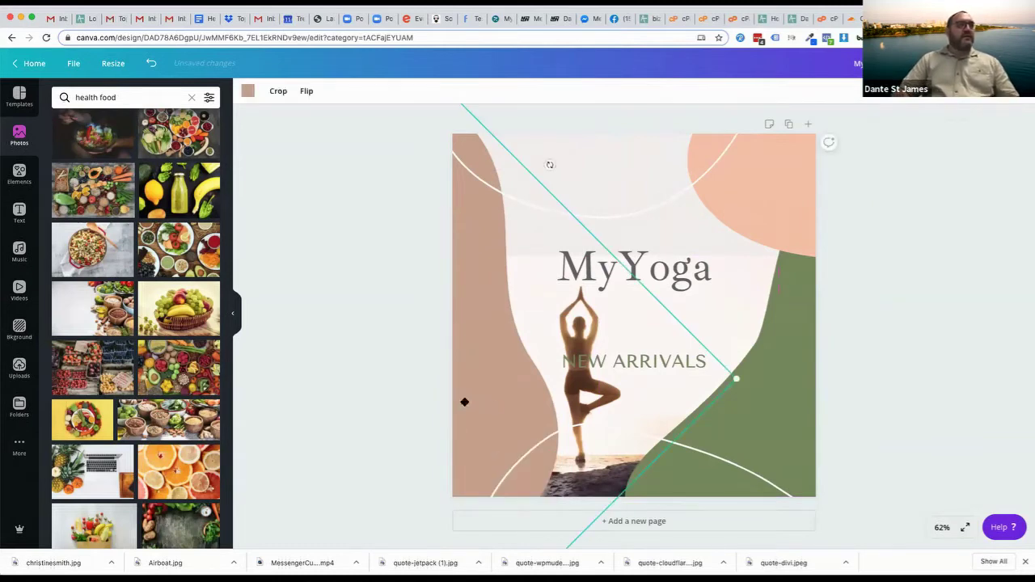
{"action": "key", "text": "Delete"}
{"action": "left_click", "coordinate": [267, 393]}
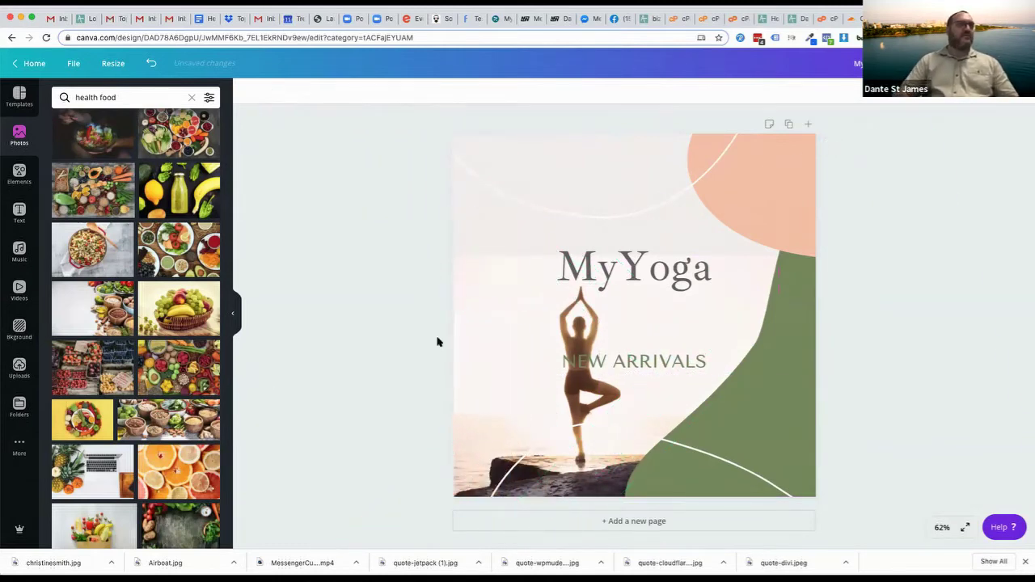
{"action": "left_click", "coordinate": [809, 197]}
{"action": "key", "text": "Delete"}
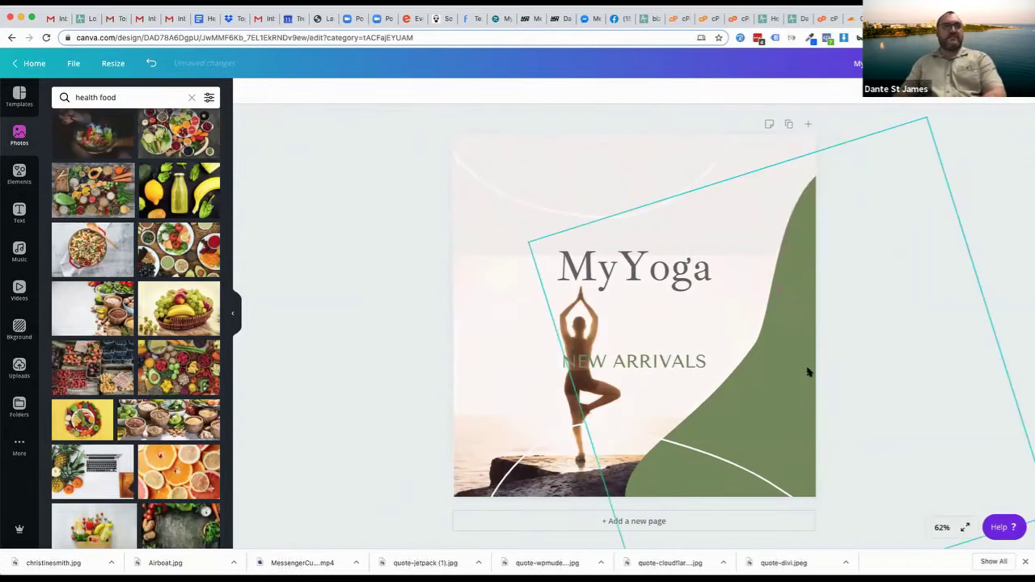
{"action": "left_click", "coordinate": [807, 372]}
{"action": "key", "text": "Delete"}
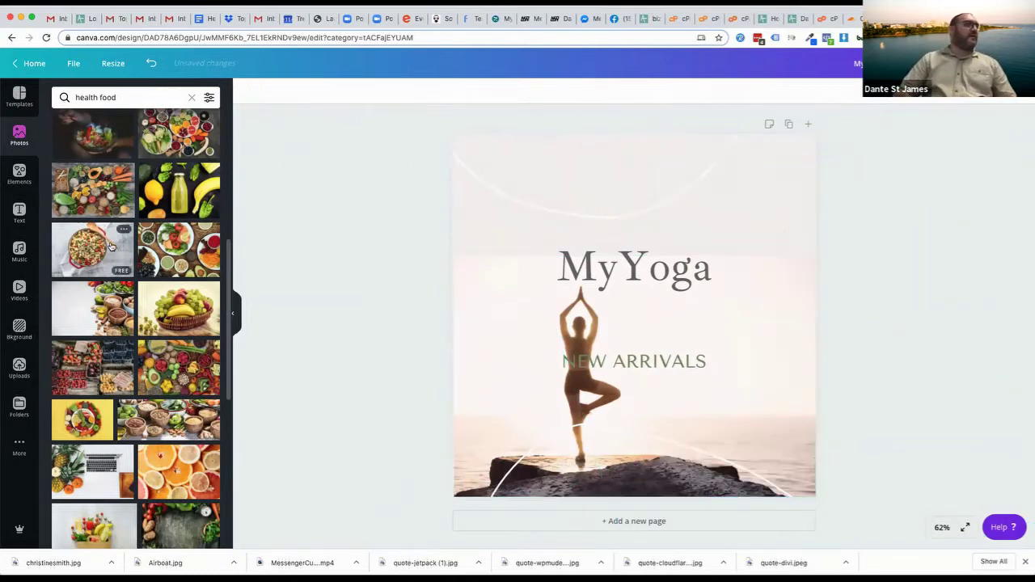
Drag a blueberry photo onto the design and enlarge it
{"action": "scroll", "coordinate": [125, 252], "scroll_direction": "down", "scroll_amount": 5}
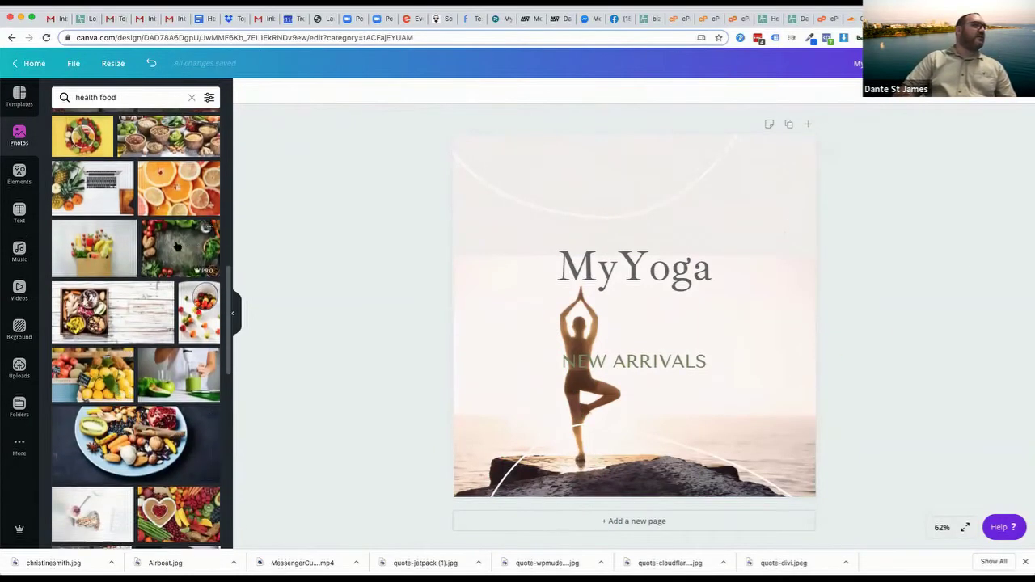
{"action": "scroll", "coordinate": [129, 340], "scroll_direction": "down", "scroll_amount": 5}
{"action": "scroll", "coordinate": [91, 427], "scroll_direction": "down", "scroll_amount": 3}
{"action": "left_click_drag", "start_coordinate": [150, 275], "coordinate": [476, 206]}
{"action": "left_click_drag", "start_coordinate": [449, 181], "coordinate": [684, 316]}
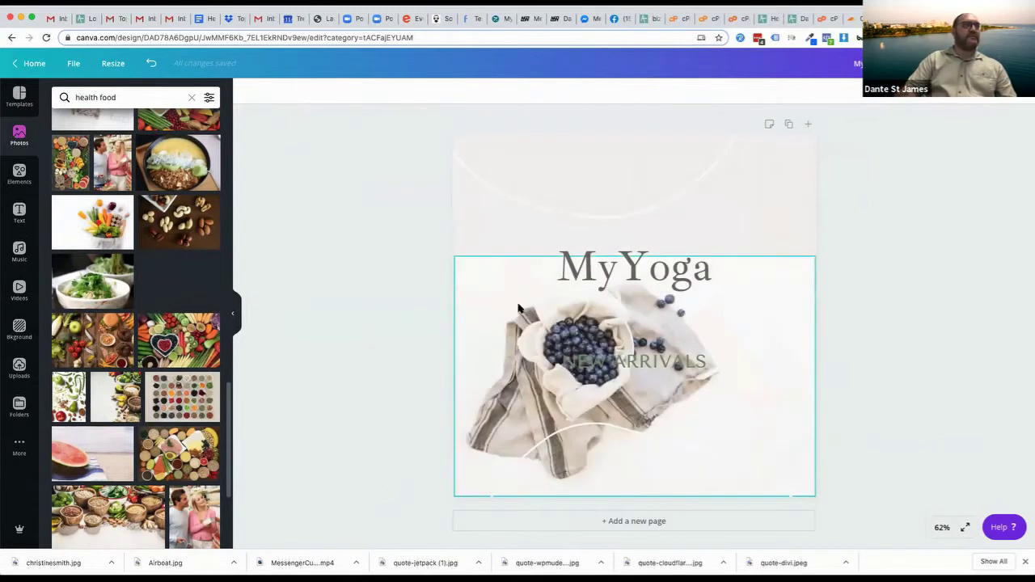
{"action": "left_click_drag", "start_coordinate": [454, 254], "coordinate": [44, 69]}
Move the MyYoga title down to the centre of the page
{"action": "left_click", "coordinate": [870, 277]}
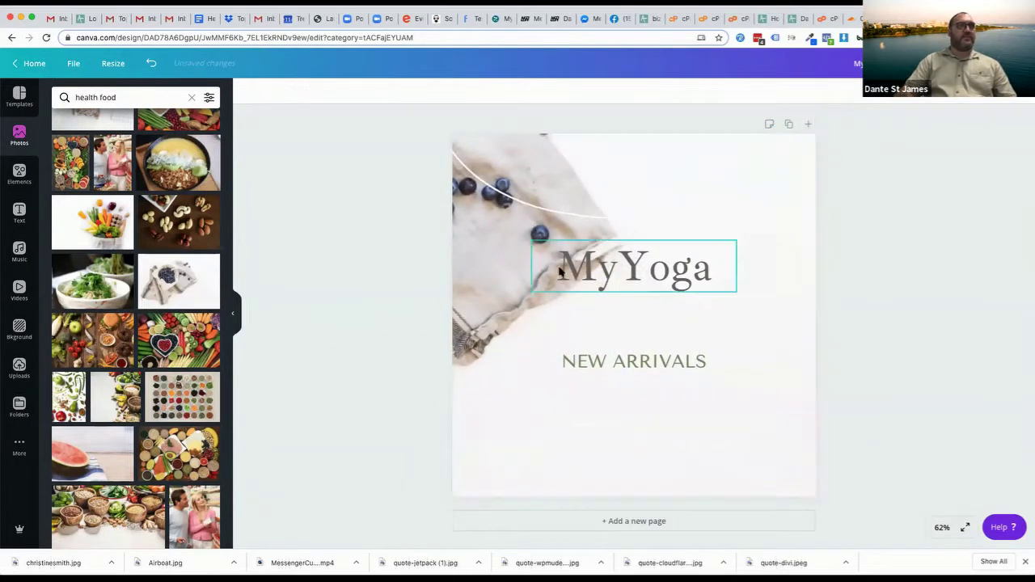
{"action": "left_click_drag", "start_coordinate": [630, 272], "coordinate": [630, 323]}
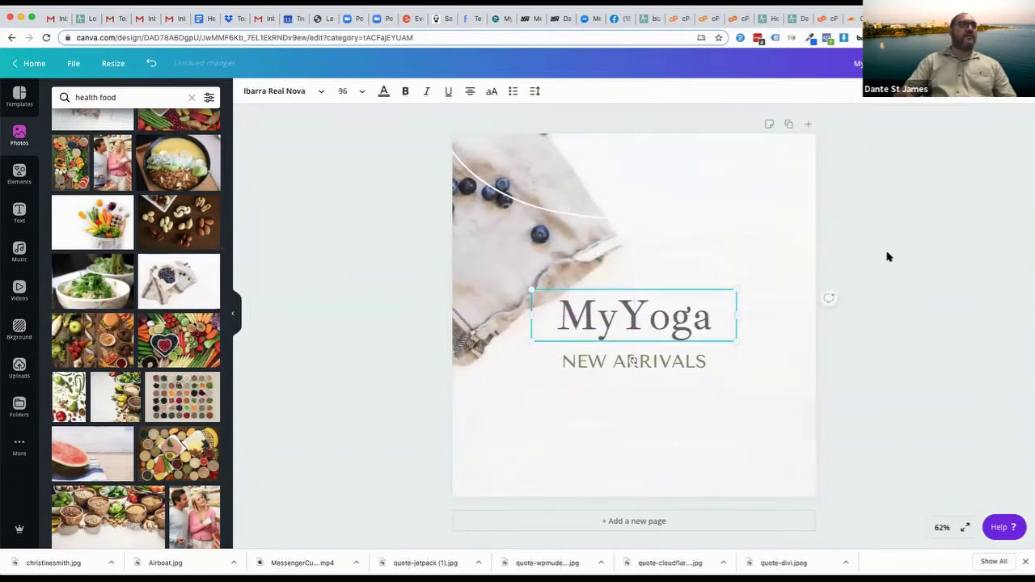
{"action": "left_click", "coordinate": [887, 257]}
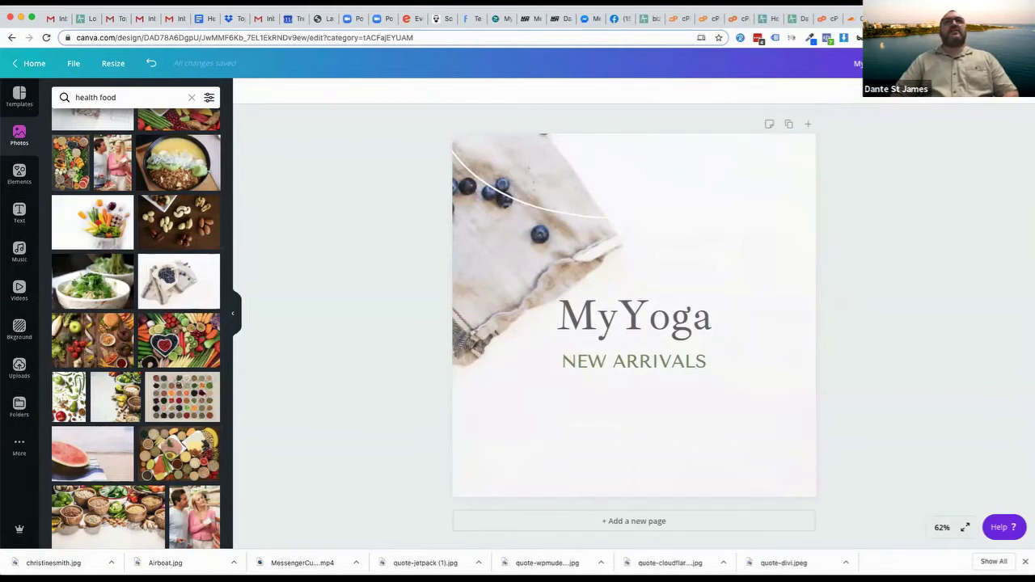
{"action": "key", "text": "ctrl+Tab"}
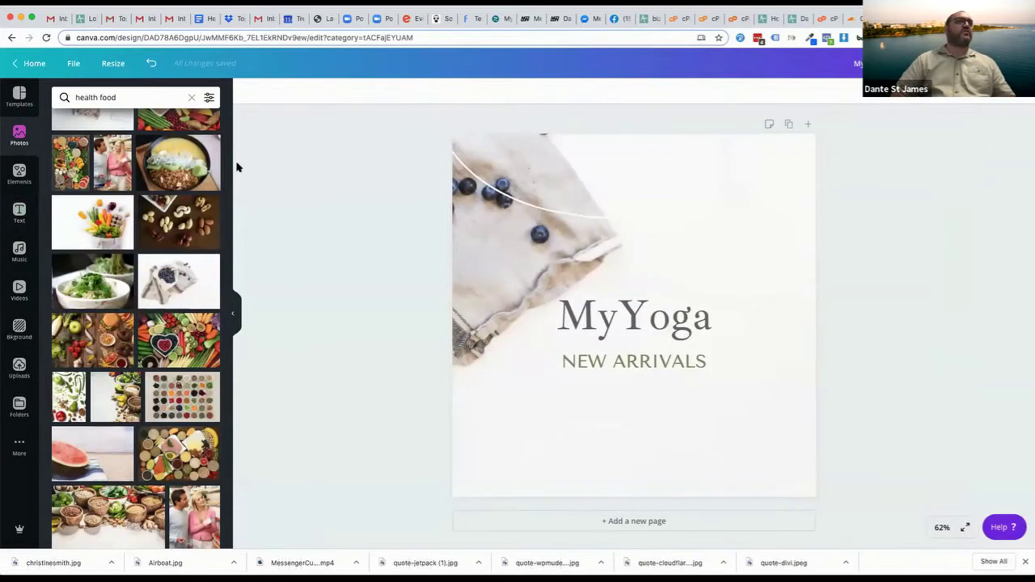
Search Photos for 'strawberrie' and make the strawberry bowl photo the background
{"action": "left_click", "coordinate": [110, 95]}
{"action": "type", "text": "st"}
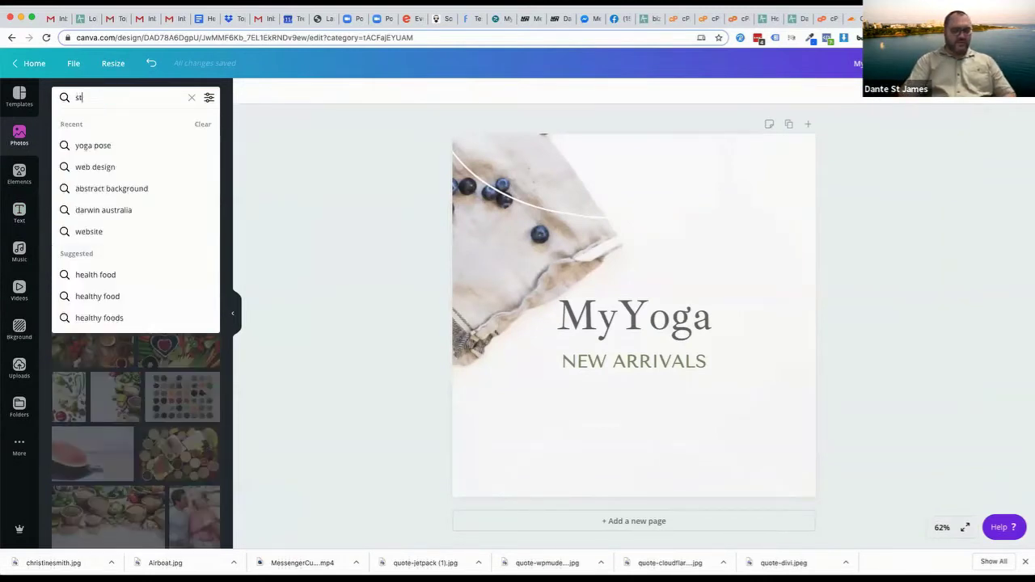
{"action": "type", "text": "rawberrie"}
{"action": "key", "text": "Return"}
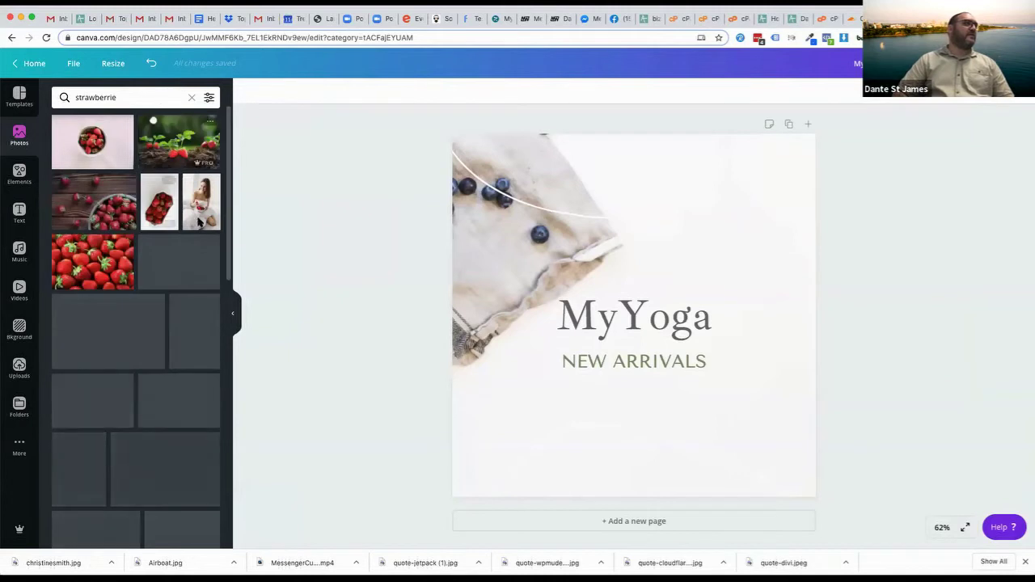
{"action": "left_click_drag", "start_coordinate": [98, 138], "coordinate": [469, 243]}
Position MyYoga near the top and NEW ARRIVALS along the bottom of the design
{"action": "left_click_drag", "start_coordinate": [634, 324], "coordinate": [634, 171]}
{"action": "left_click_drag", "start_coordinate": [611, 380], "coordinate": [610, 482]}
{"action": "left_click", "coordinate": [932, 363]}
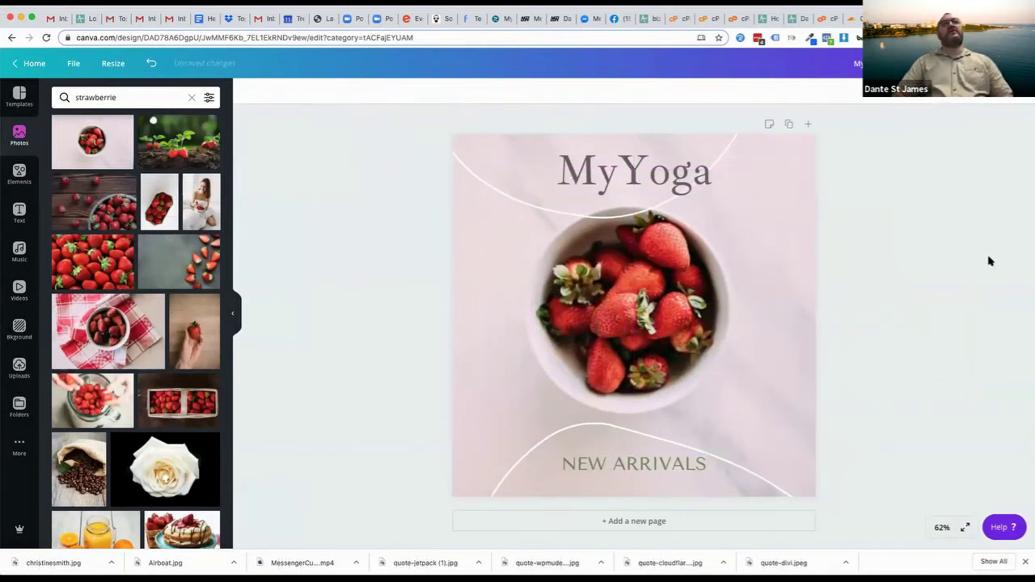
{"action": "left_click_drag", "start_coordinate": [602, 174], "coordinate": [564, 164]}
{"action": "left_click", "coordinate": [856, 287]}
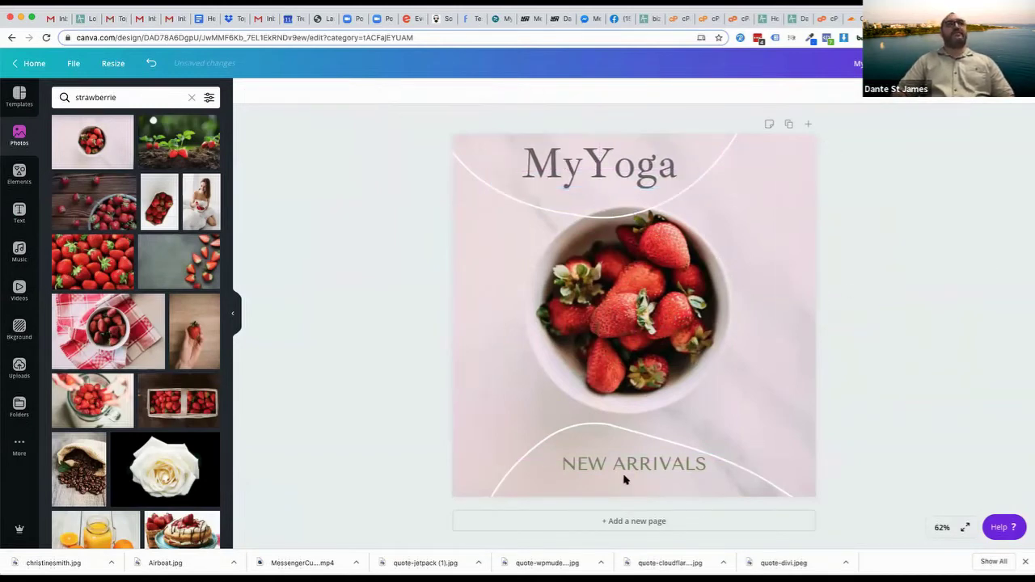
{"action": "left_click_drag", "start_coordinate": [619, 469], "coordinate": [614, 479]}
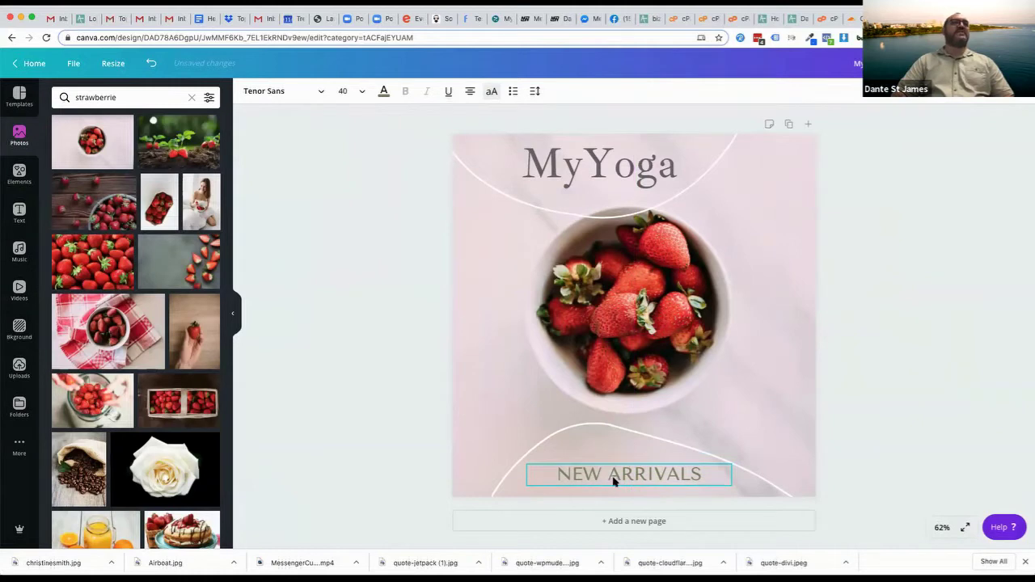
{"action": "left_click", "coordinate": [909, 374]}
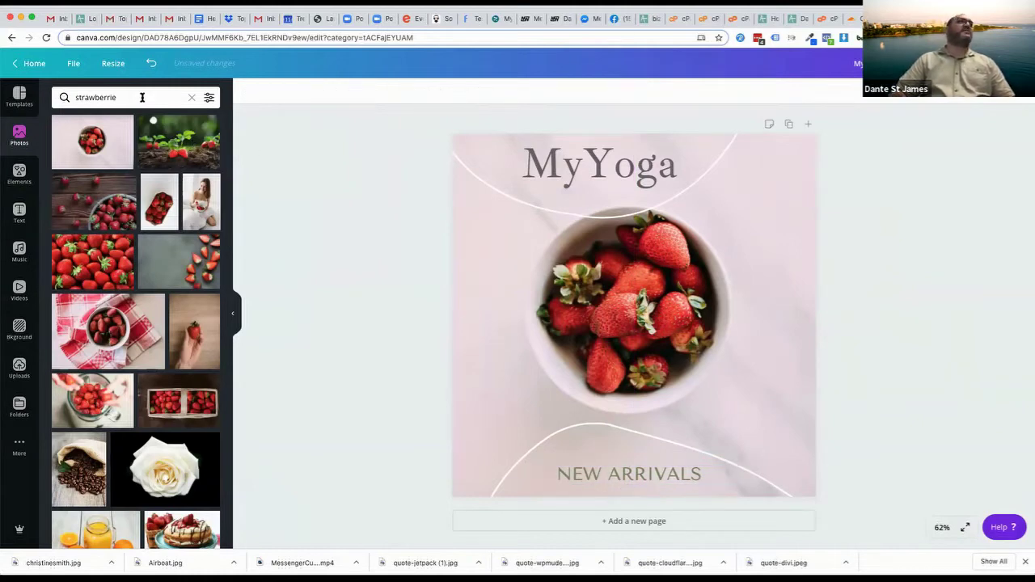
{"action": "left_click", "coordinate": [141, 97]}
Search Photos for 'yoga' and set the sunlit wooden-wall studio photo as the background
{"action": "type", "text": "yah"}
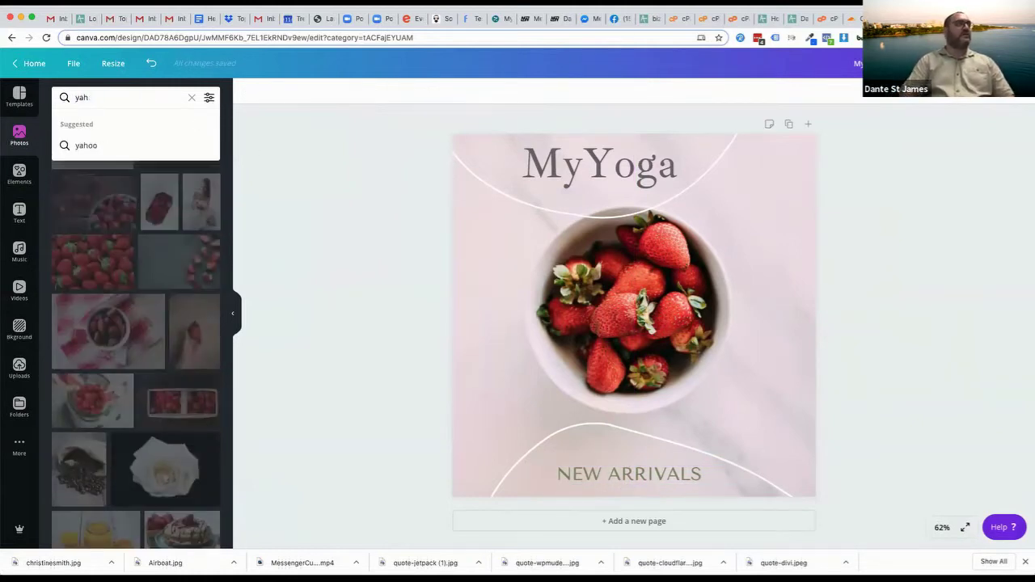
{"action": "key", "text": "BackSpace"}
{"action": "key", "text": "BackSpace"}
{"action": "type", "text": "oga"}
{"action": "key", "text": "Return"}
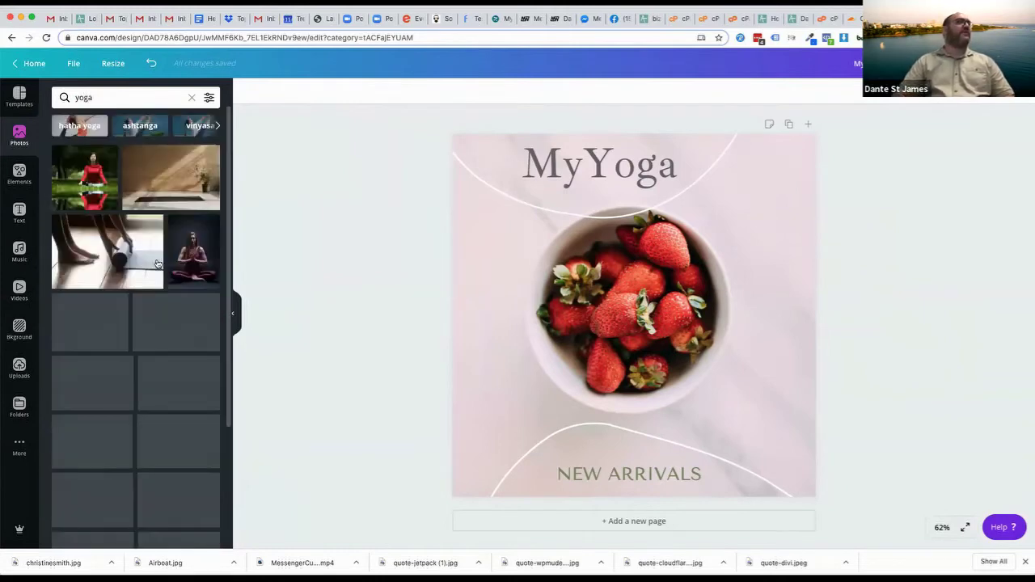
{"action": "left_click_drag", "start_coordinate": [148, 177], "coordinate": [481, 224]}
Centre MyYoga with NEW ARRIVALS beneath it, and colour both texts white
{"action": "left_click_drag", "start_coordinate": [596, 162], "coordinate": [561, 307]}
{"action": "left_click_drag", "start_coordinate": [593, 473], "coordinate": [527, 348]}
{"action": "left_click", "coordinate": [384, 90]}
{"action": "left_click", "coordinate": [150, 199]}
{"action": "left_click", "coordinate": [565, 316]}
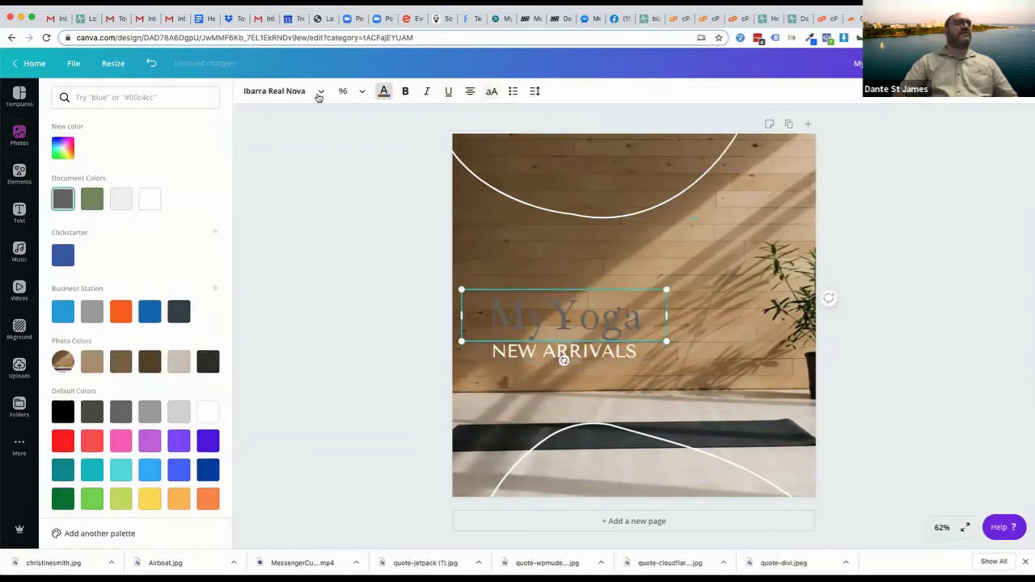
{"action": "left_click", "coordinate": [150, 199]}
{"action": "key", "text": "Escape"}
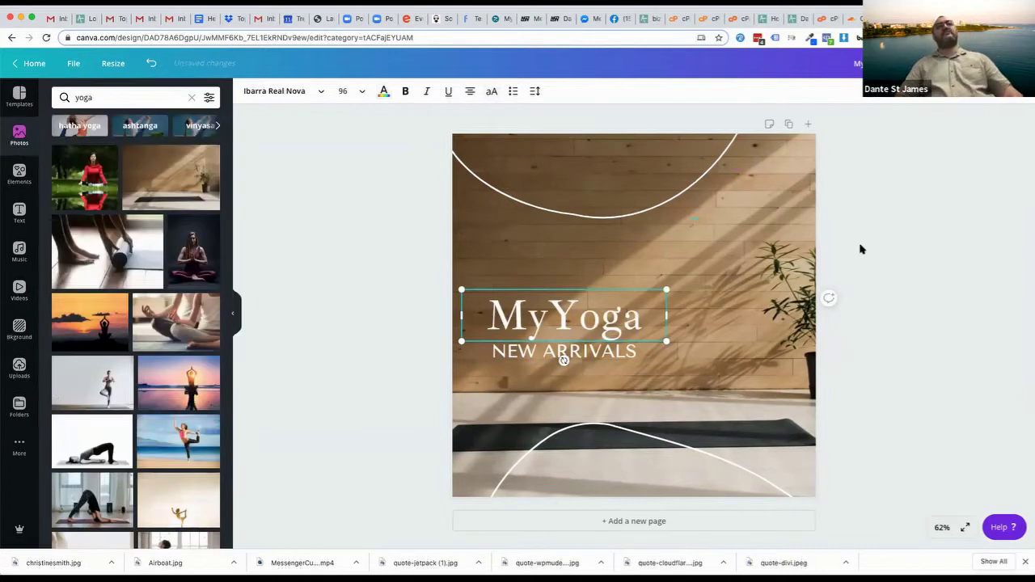
{"action": "key", "text": "Escape"}
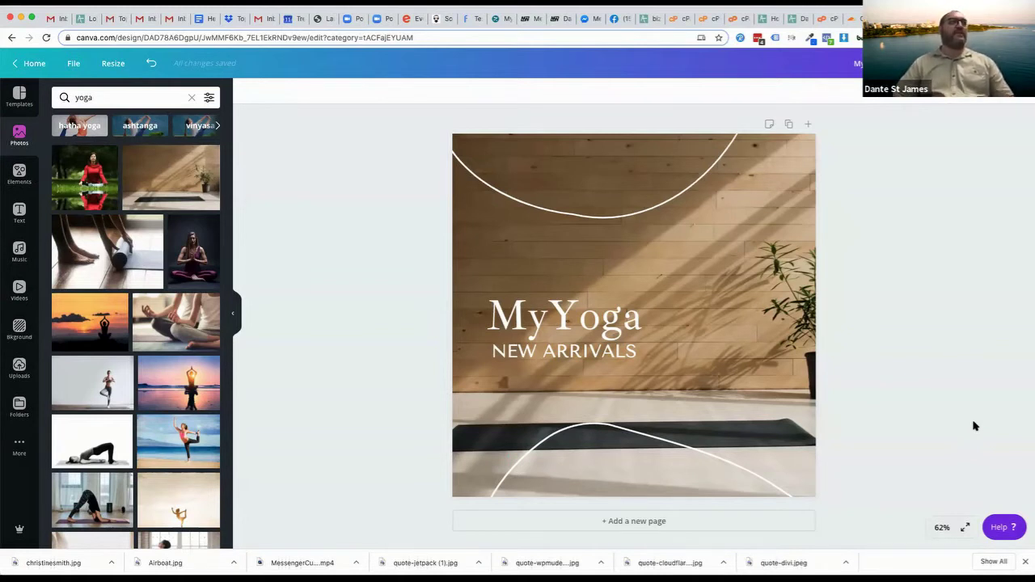
Try a standing yoga photo, then use the sunset beach meditation photo as the background
{"action": "left_click_drag", "start_coordinate": [74, 384], "coordinate": [455, 253]}
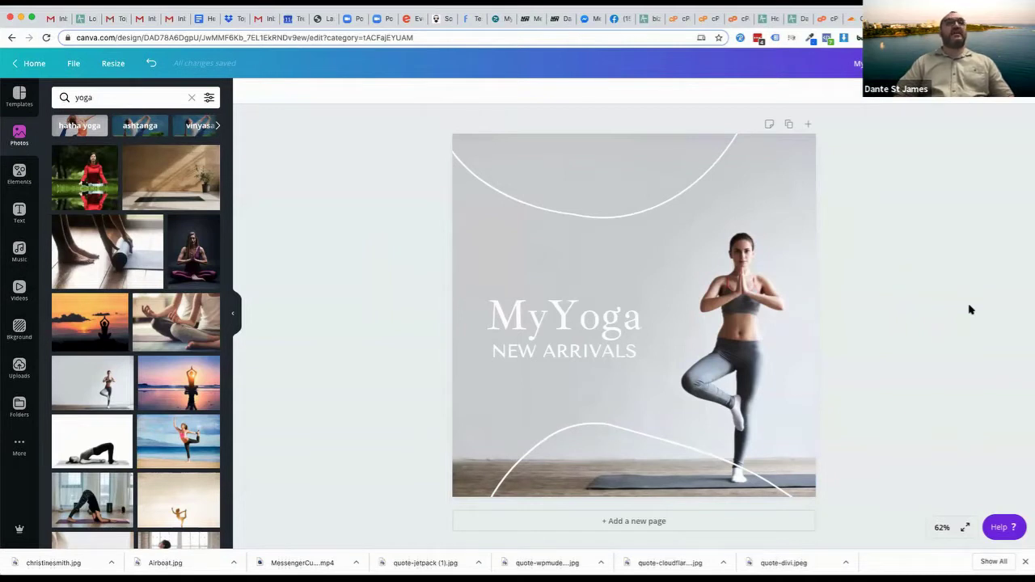
{"action": "left_click_drag", "start_coordinate": [160, 395], "coordinate": [455, 380]}
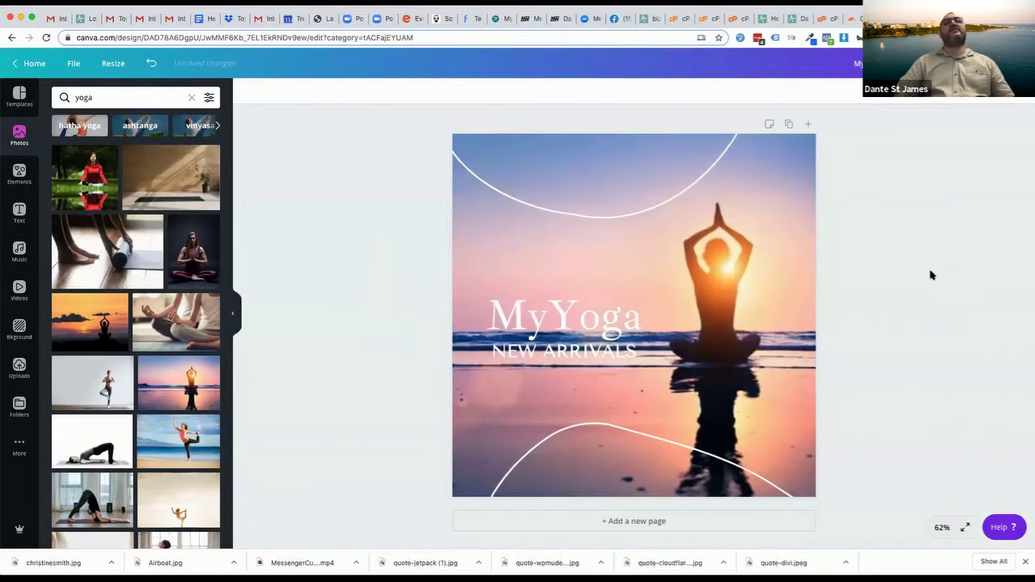
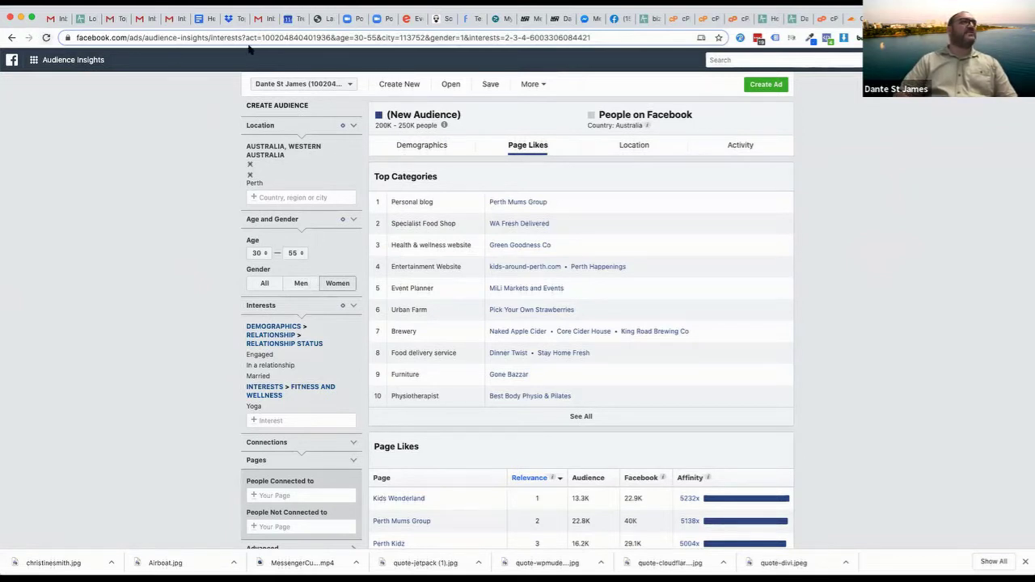
Strip the Perth audience filters from the address and reload a blank Audience Insights page without saving
{"action": "left_click", "coordinate": [206, 37]}
{"action": "key", "text": "Return"}
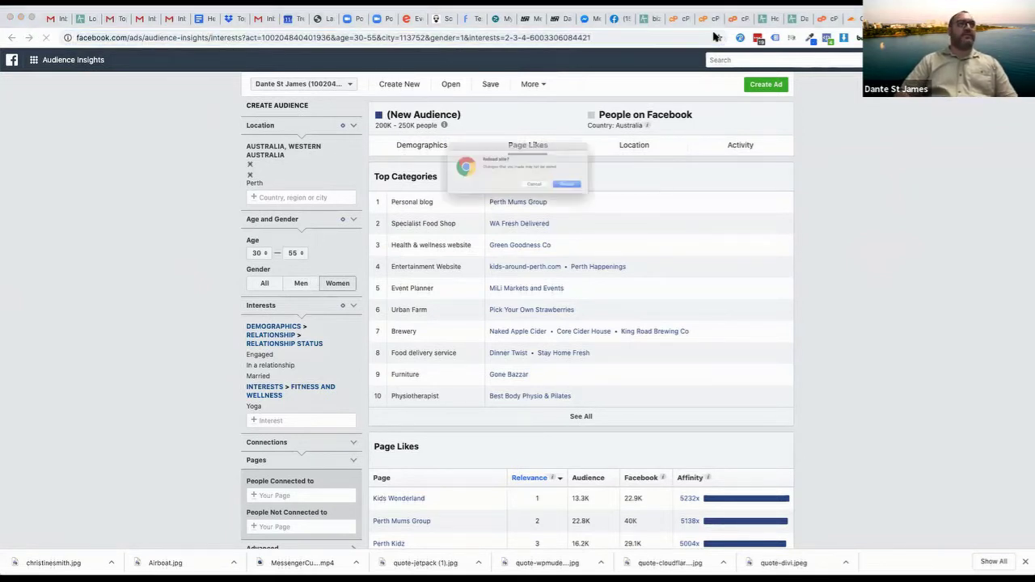
{"action": "left_click", "coordinate": [543, 194]}
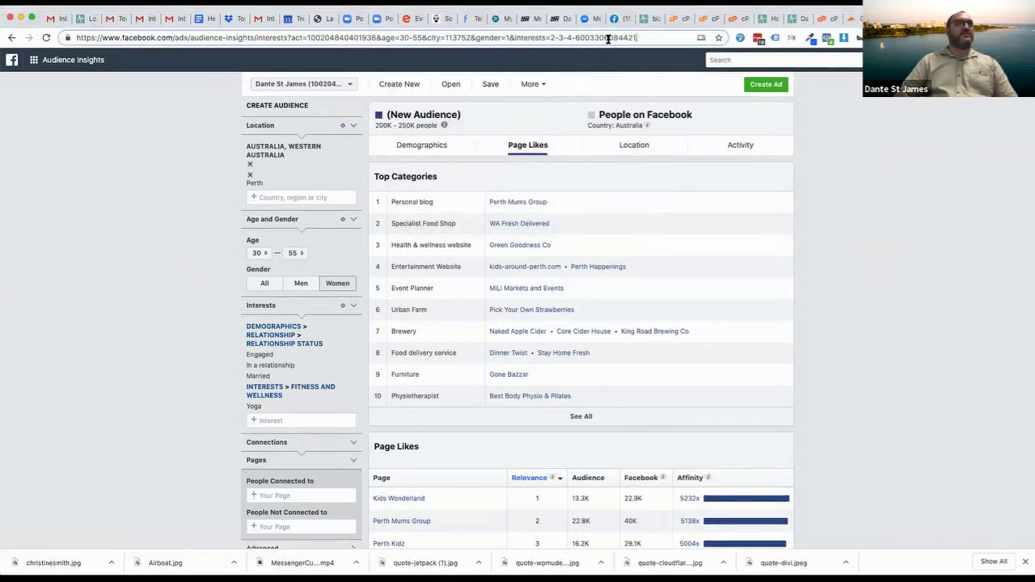
{"action": "left_click_drag", "start_coordinate": [644, 37], "coordinate": [256, 37]}
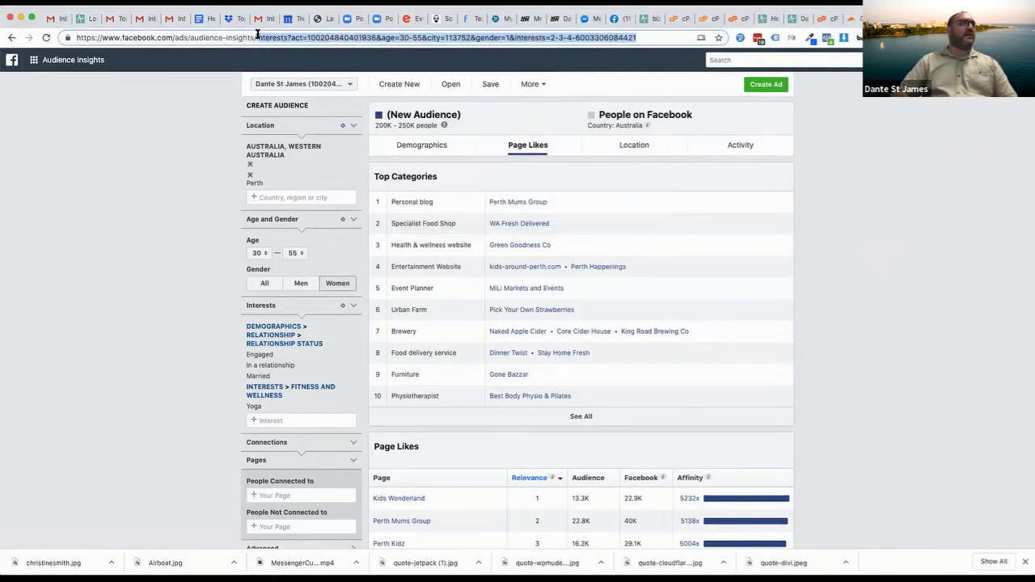
{"action": "key", "text": "BackSpace"}
{"action": "key", "text": "Return"}
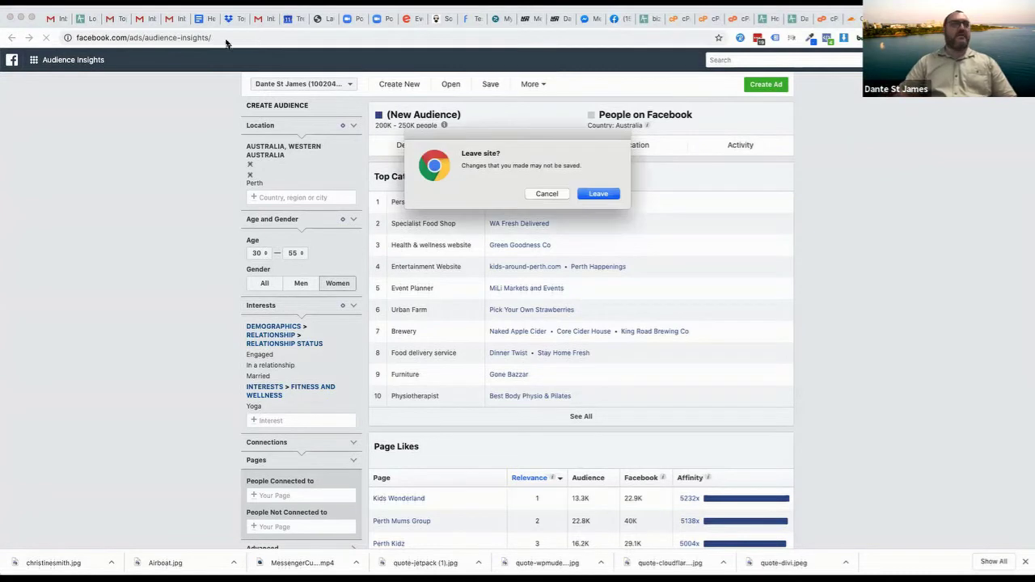
{"action": "left_click", "coordinate": [610, 196]}
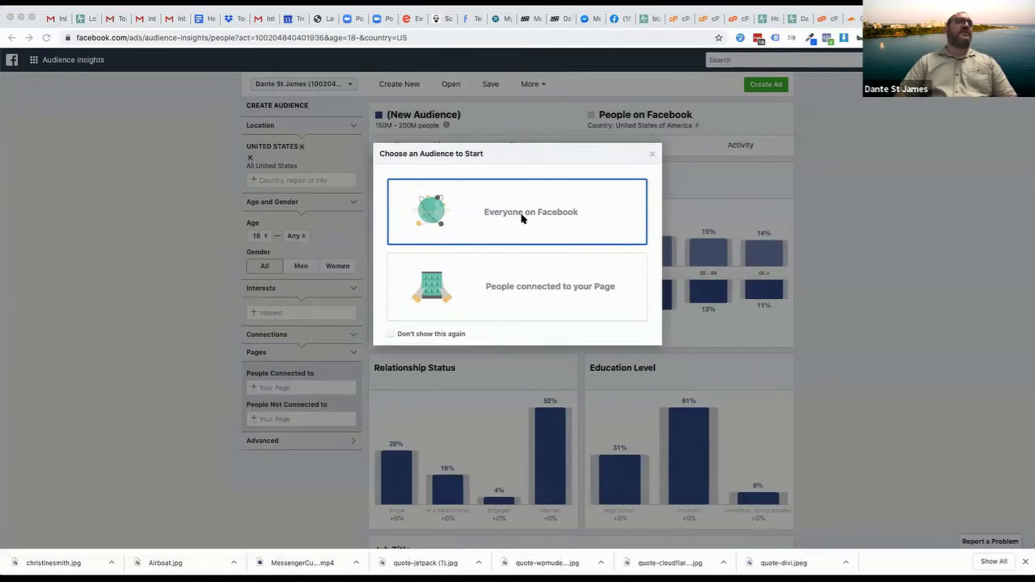
Start from everyone on Facebook and remove United States from the locations
{"action": "left_click", "coordinate": [521, 214]}
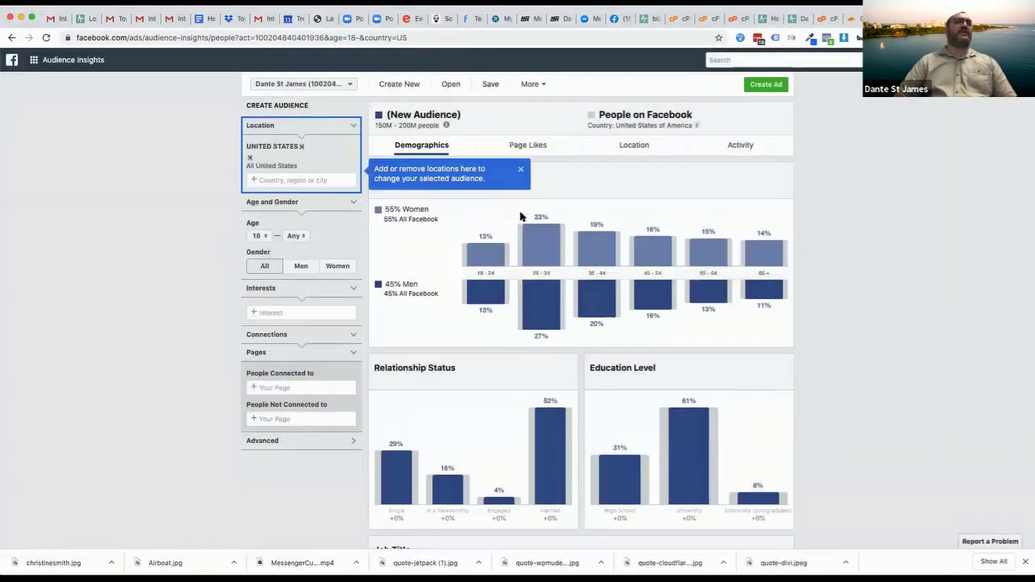
{"action": "left_click", "coordinate": [307, 179]}
{"action": "type", "text": "australia"}
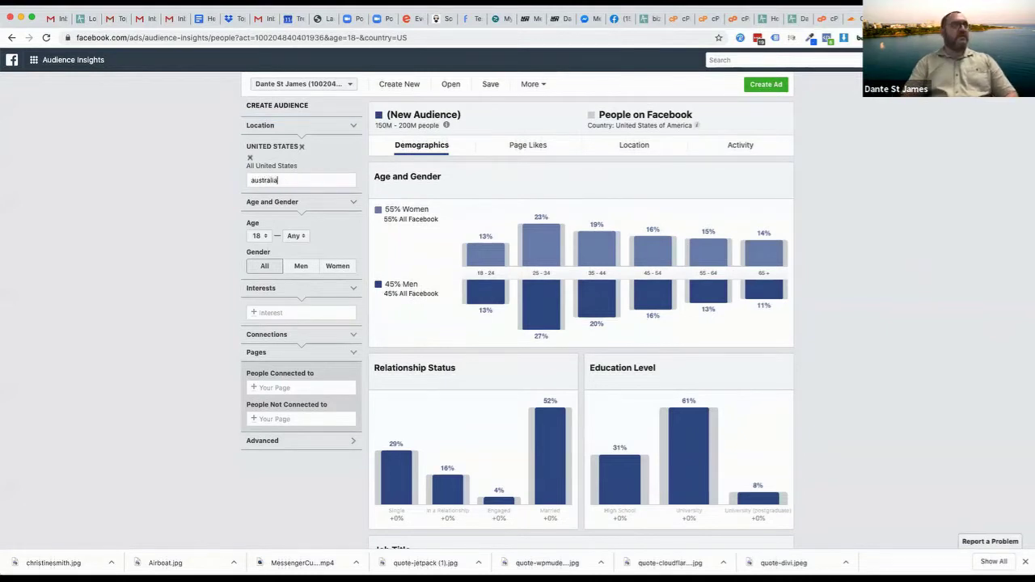
{"action": "left_click", "coordinate": [283, 196]}
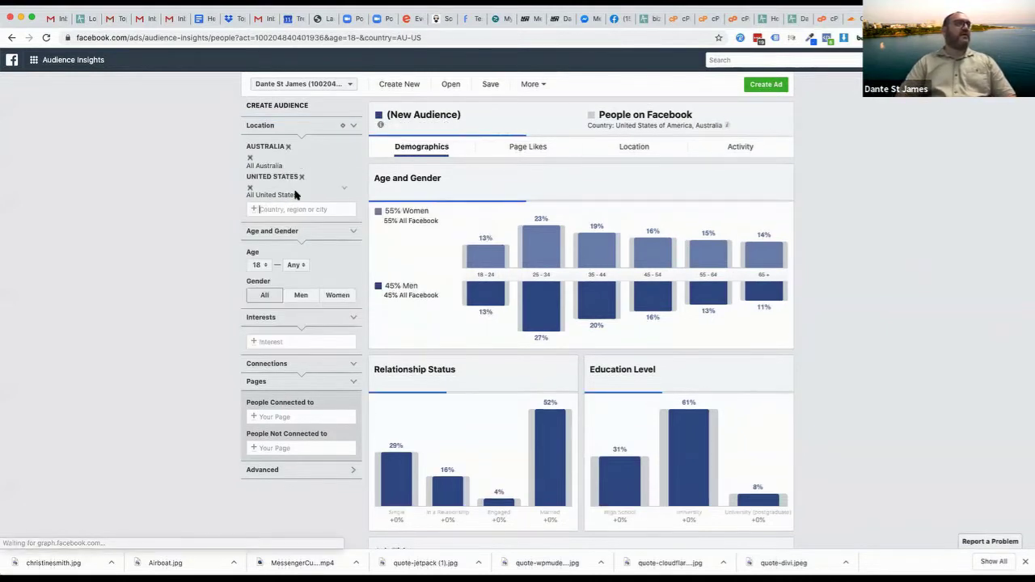
{"action": "left_click", "coordinate": [287, 148]}
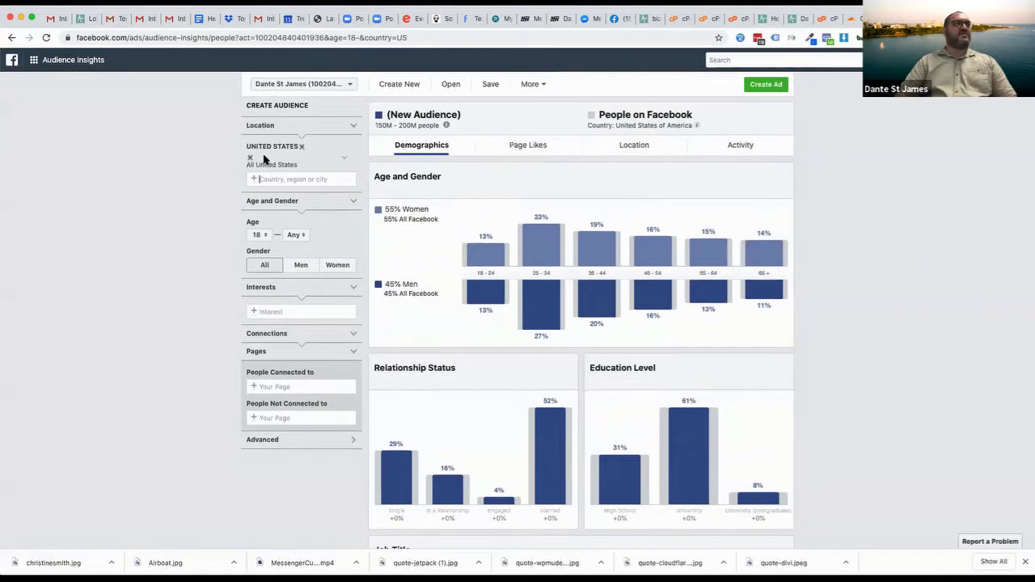
{"action": "left_click", "coordinate": [303, 147]}
Add Australia as the location, then narrow it to Gold Coast, Queensland
{"action": "type", "text": "australia"}
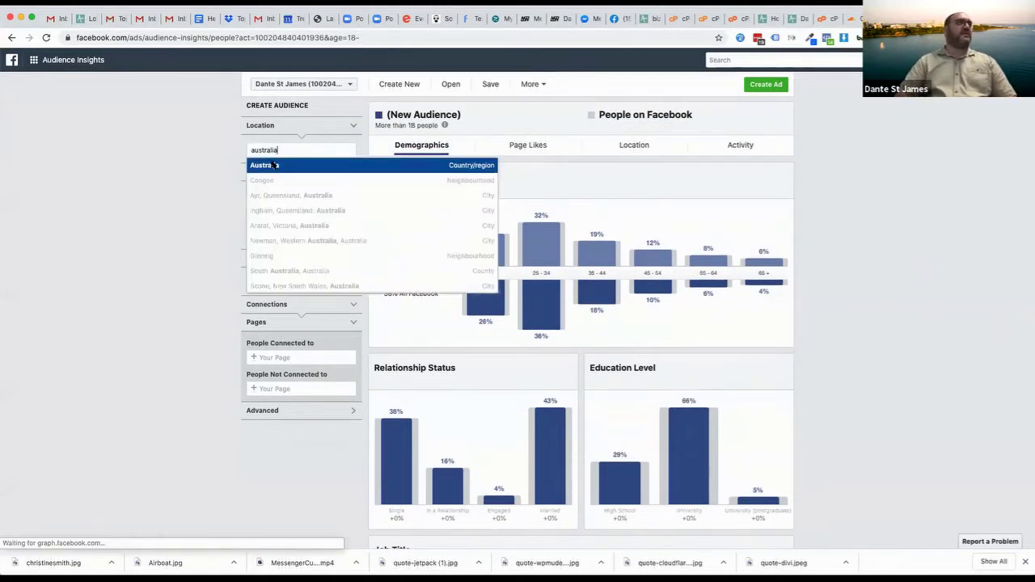
{"action": "left_click", "coordinate": [275, 163]}
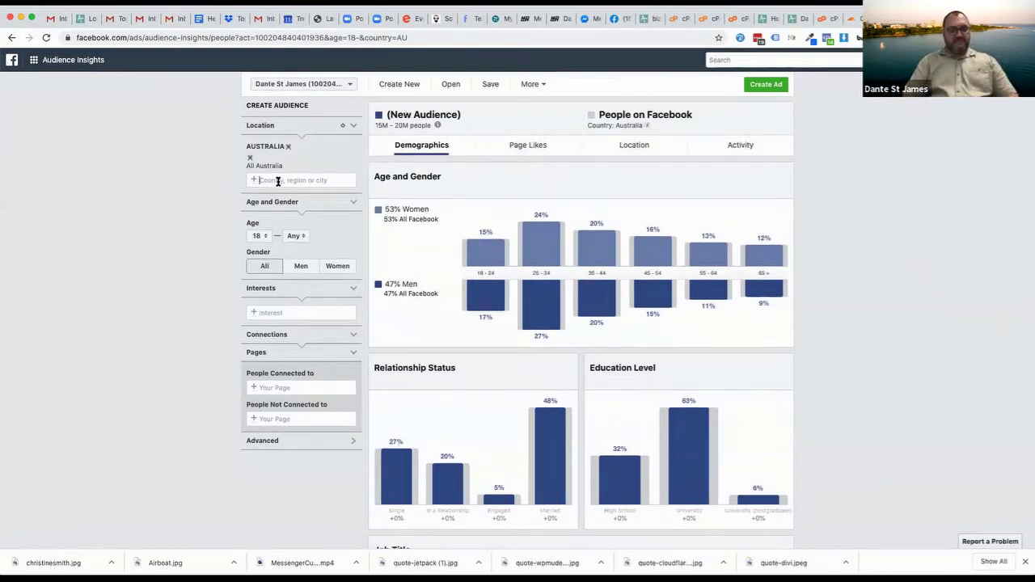
{"action": "type", "text": "gold coast"}
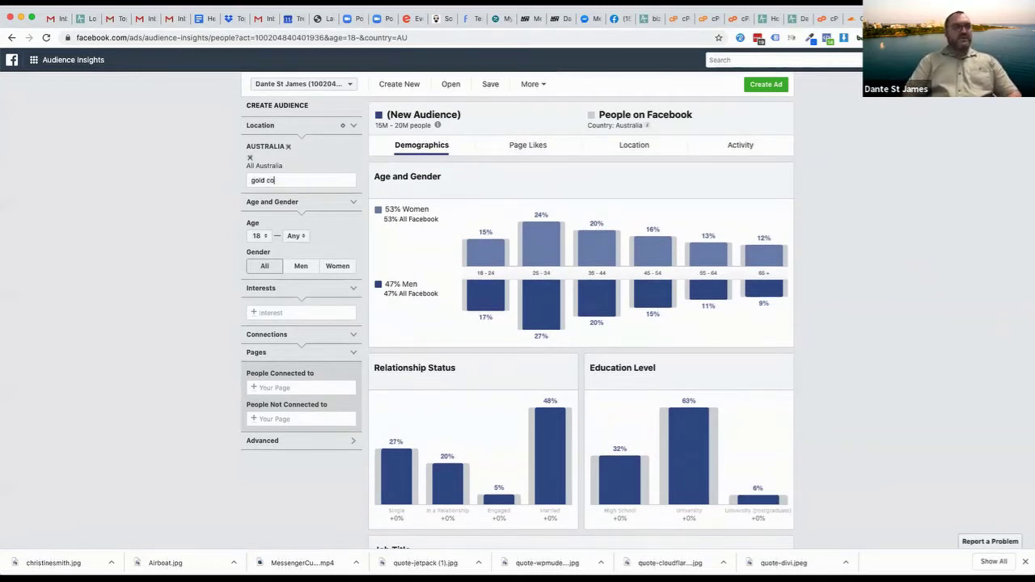
{"action": "left_click", "coordinate": [289, 197]}
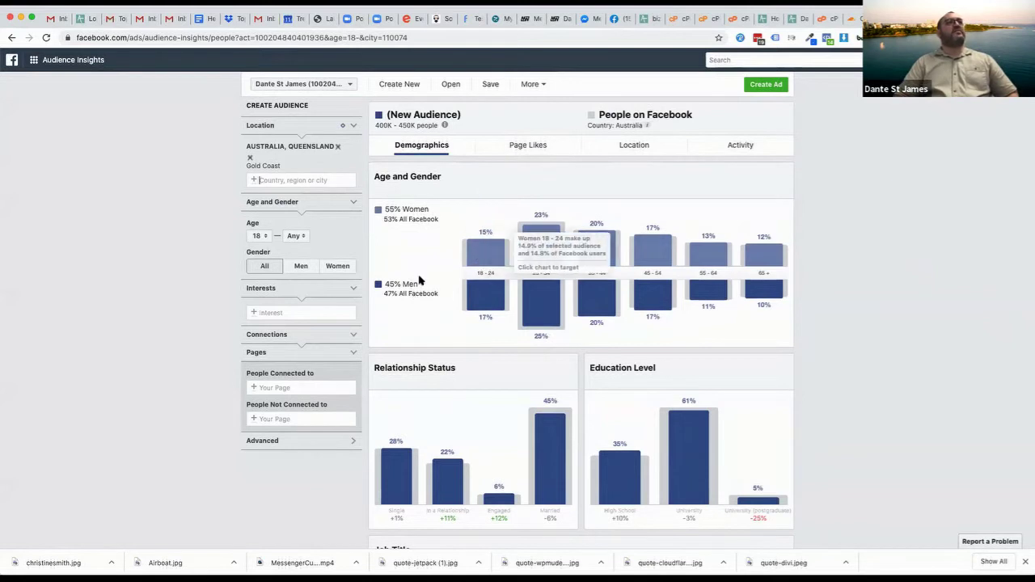
{"action": "left_click", "coordinate": [526, 146]}
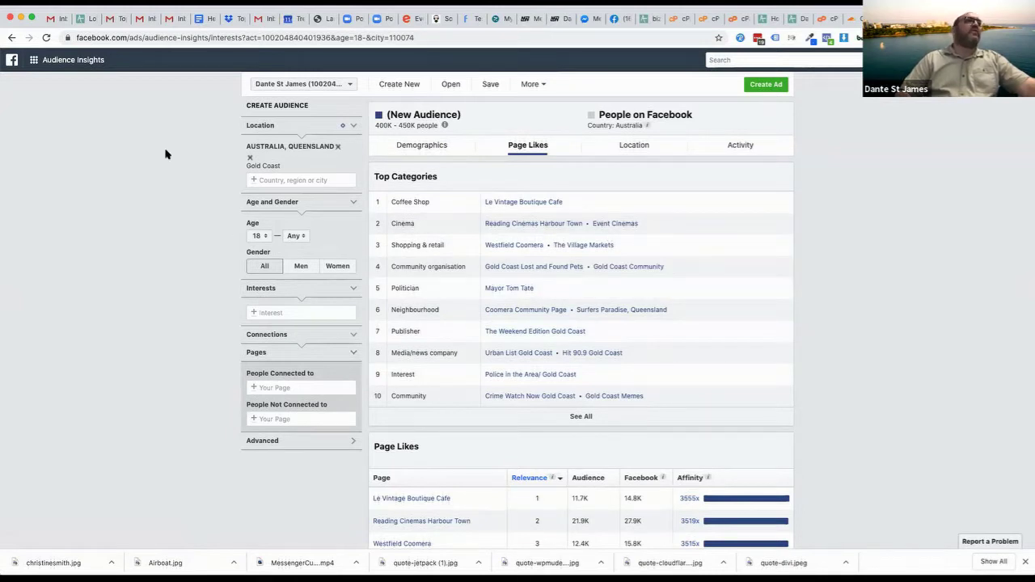
Set Gender to Men, shrinking the Gold Coast audience to 150K–200K
{"action": "left_click", "coordinate": [297, 268]}
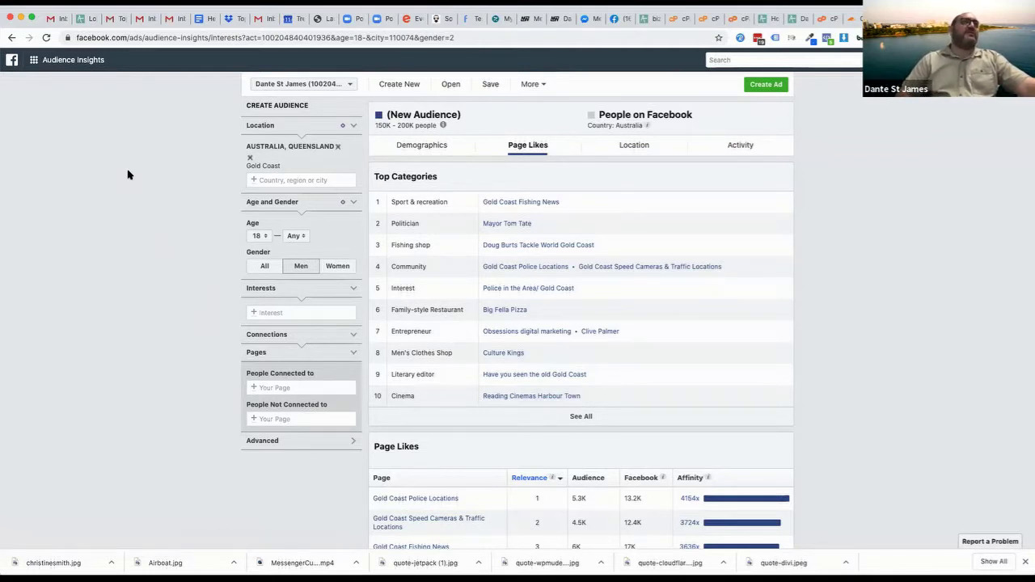
Add Surfing as an interest and view the Demographics of the resulting 80K–90K men
{"action": "left_click", "coordinate": [291, 311]}
{"action": "type", "text": "surfing"}
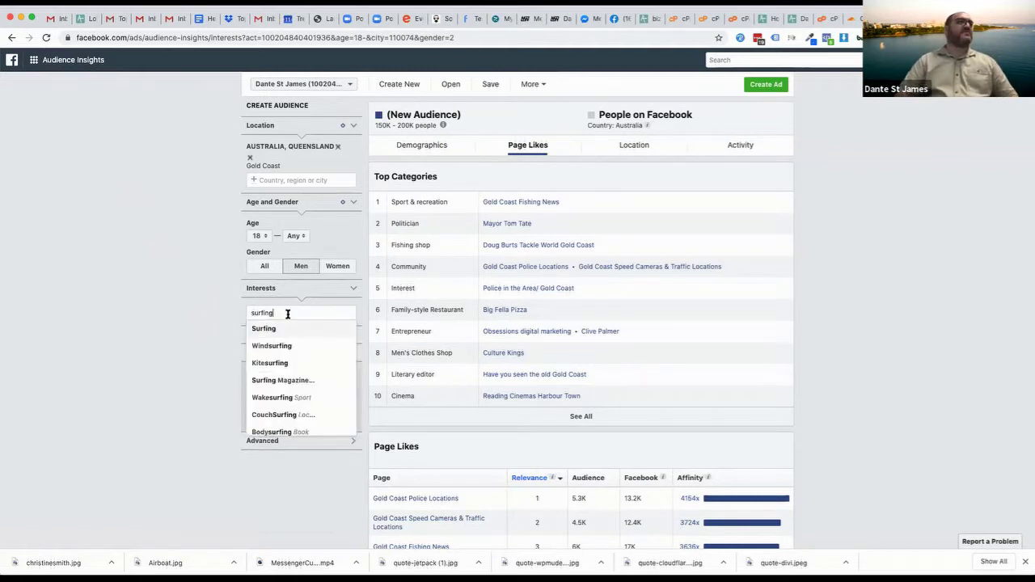
{"action": "left_click", "coordinate": [273, 330]}
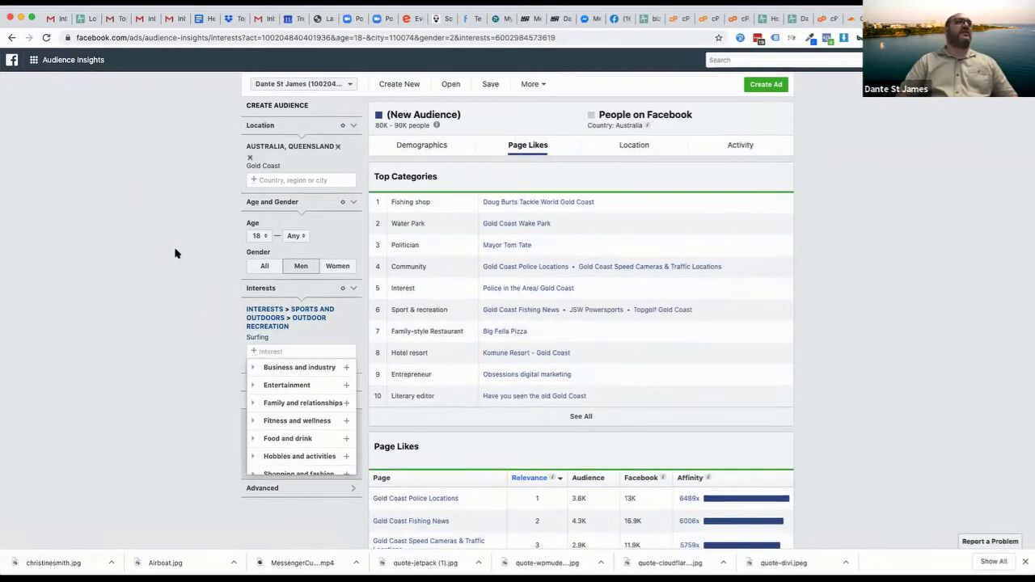
{"action": "left_click", "coordinate": [332, 169]}
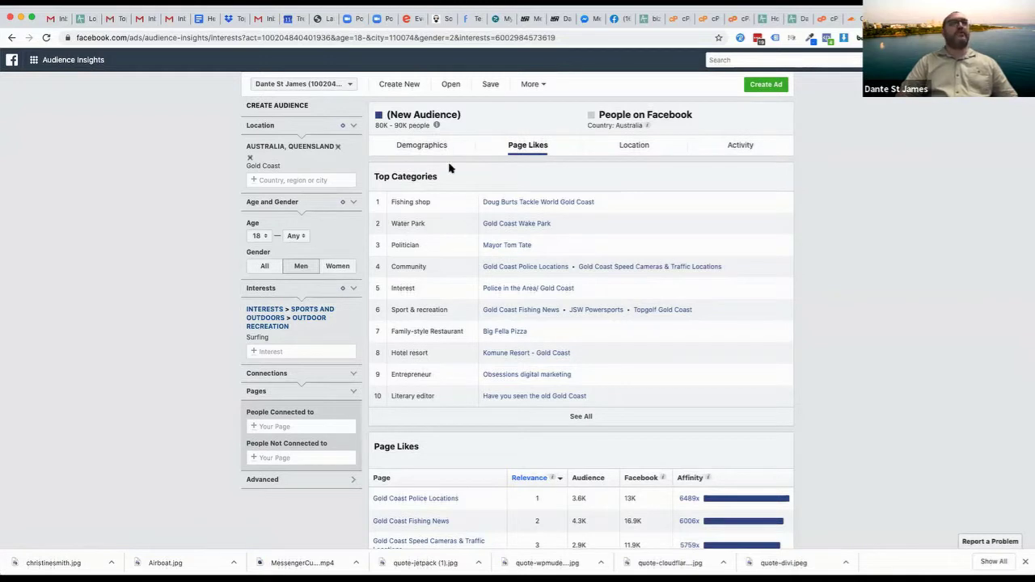
{"action": "left_click", "coordinate": [414, 144]}
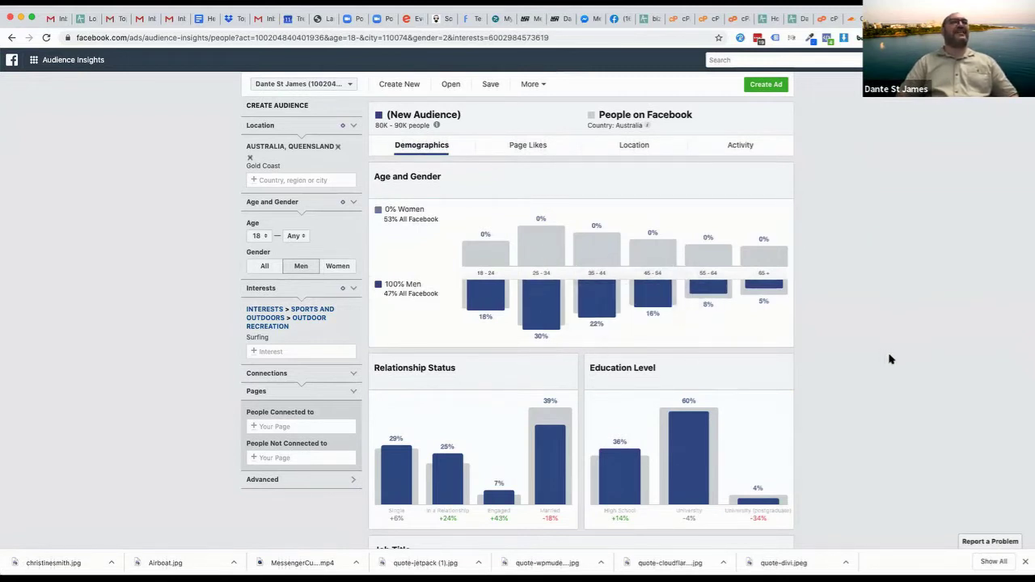
{"action": "scroll", "coordinate": [884, 374], "scroll_direction": "down", "scroll_amount": 3}
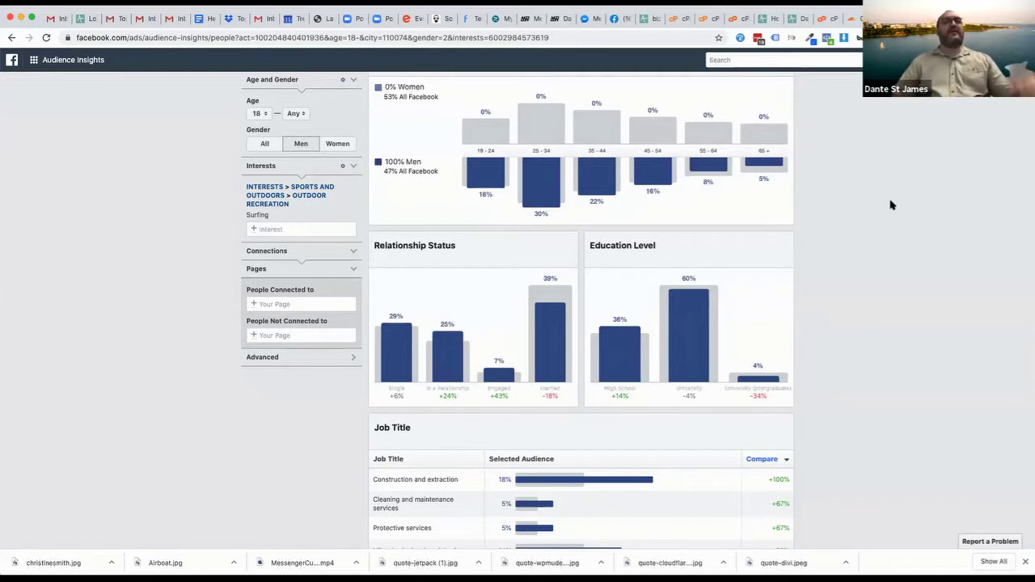
{"action": "scroll", "coordinate": [803, 401], "scroll_direction": "down", "scroll_amount": 3}
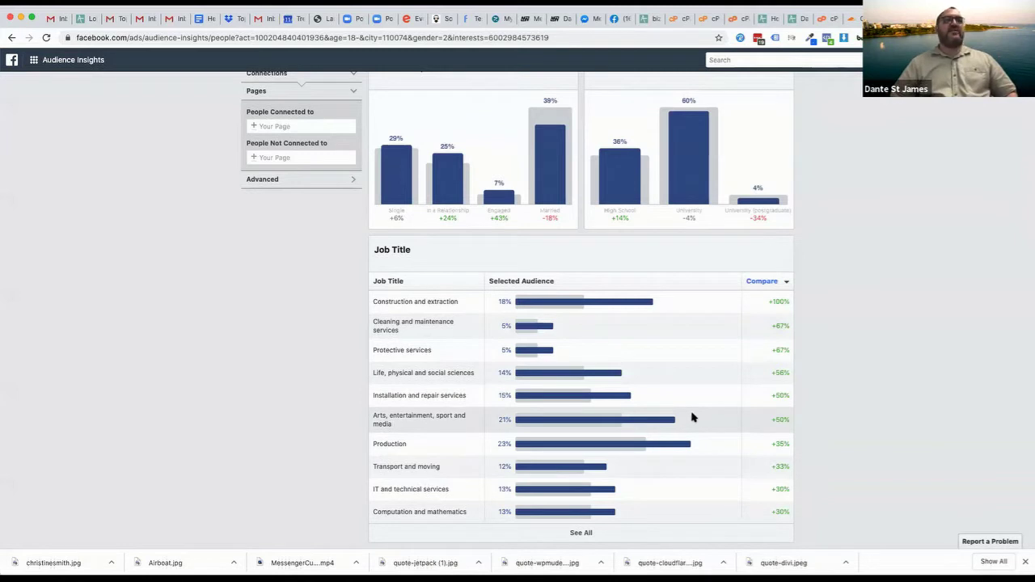
{"action": "mouse_move", "coordinate": [557, 421]}
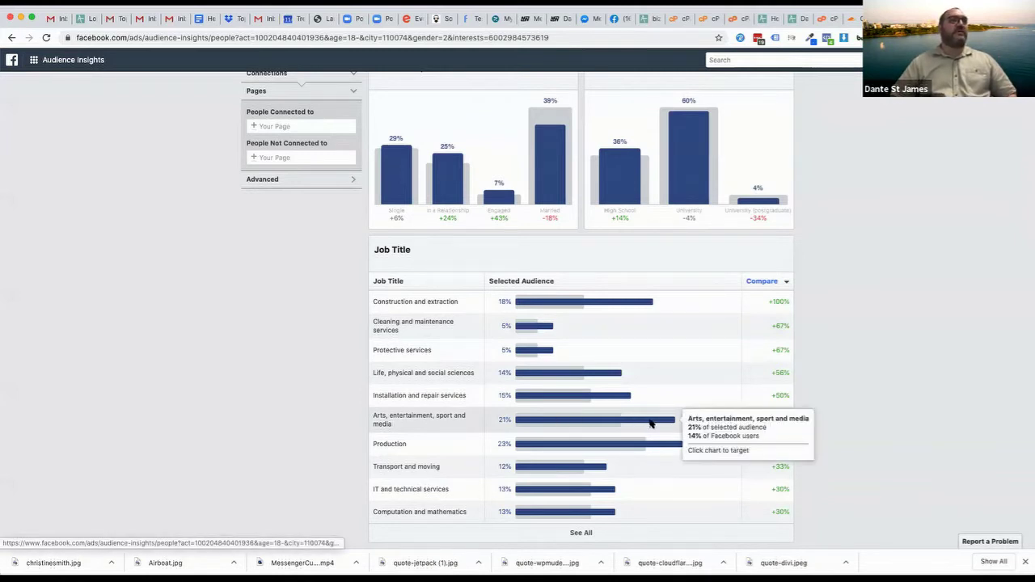
{"action": "mouse_move", "coordinate": [672, 444]}
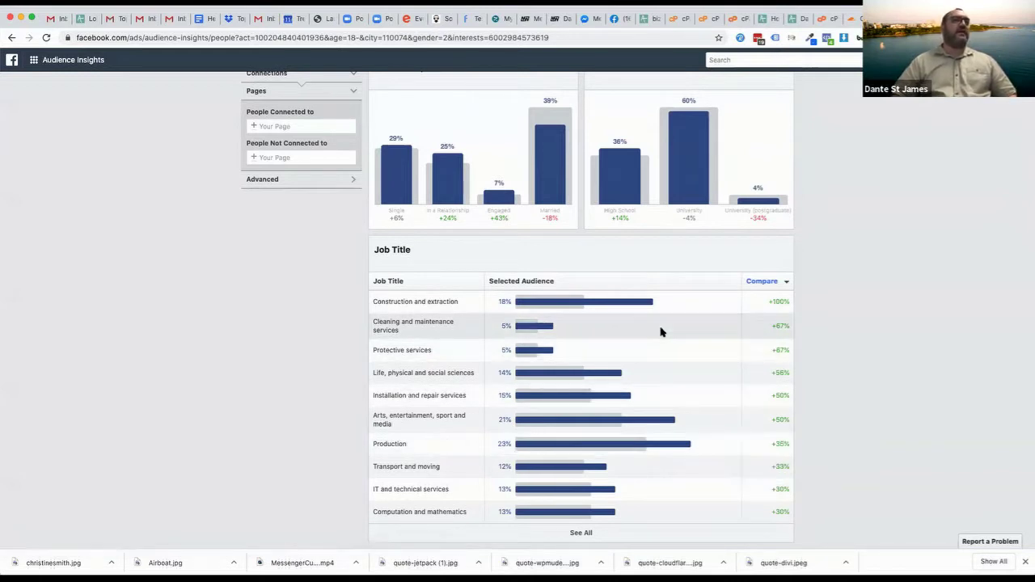
{"action": "mouse_move", "coordinate": [654, 304]}
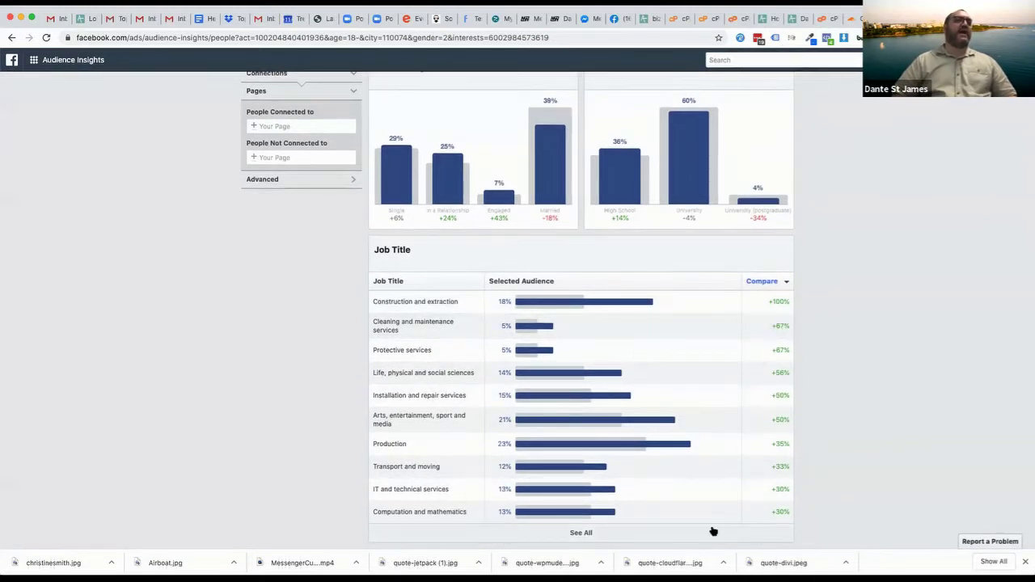
{"action": "scroll", "coordinate": [254, 393], "scroll_direction": "up", "scroll_amount": 5}
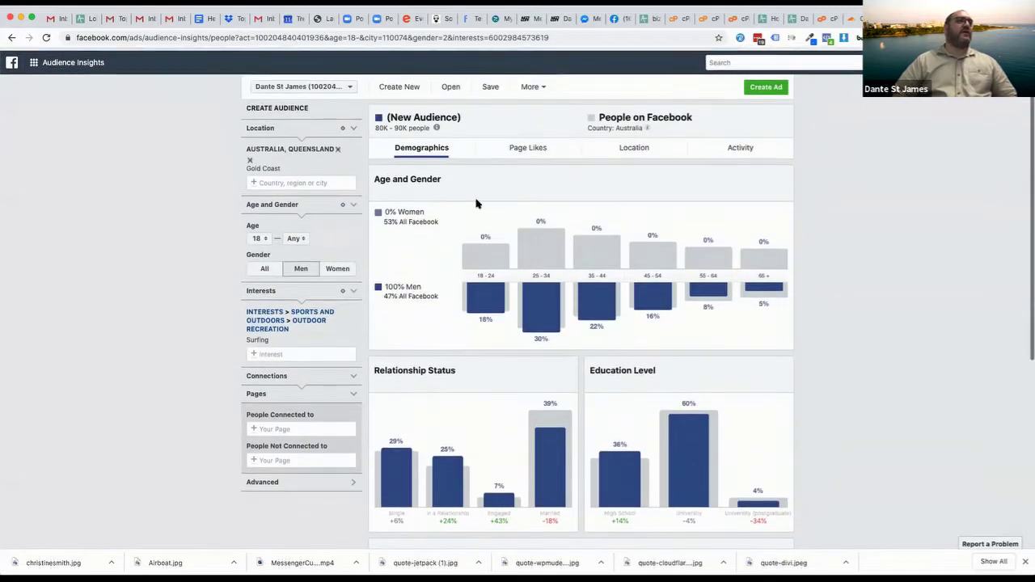
Review the surfing men's Page Likes, scrolling through Top Categories and the Page Likes table
{"action": "left_click", "coordinate": [521, 147]}
{"action": "scroll", "coordinate": [842, 290], "scroll_direction": "down", "scroll_amount": 1}
{"action": "scroll", "coordinate": [843, 290], "scroll_direction": "down", "scroll_amount": 1}
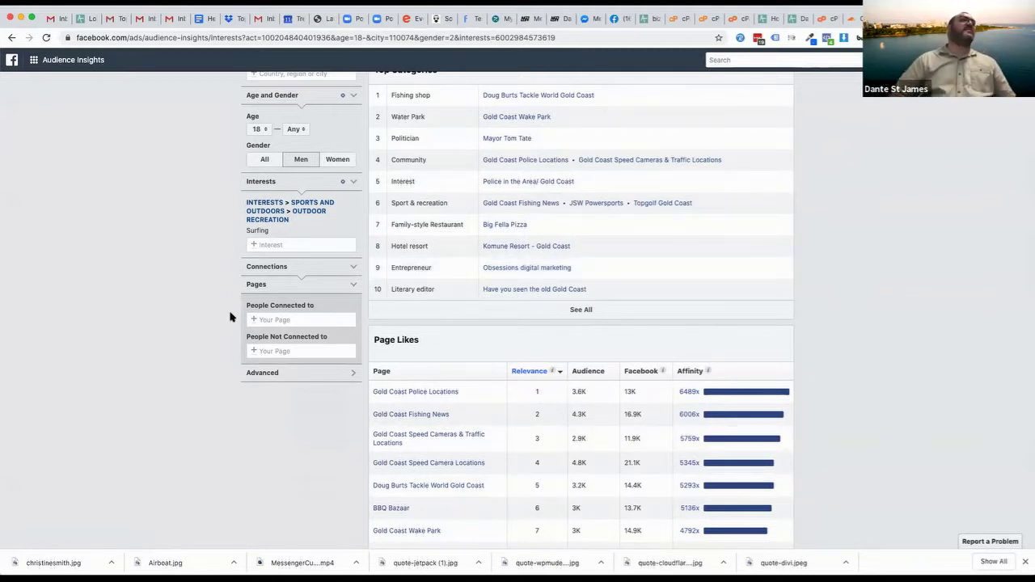
{"action": "scroll", "coordinate": [177, 246], "scroll_direction": "up", "scroll_amount": 2}
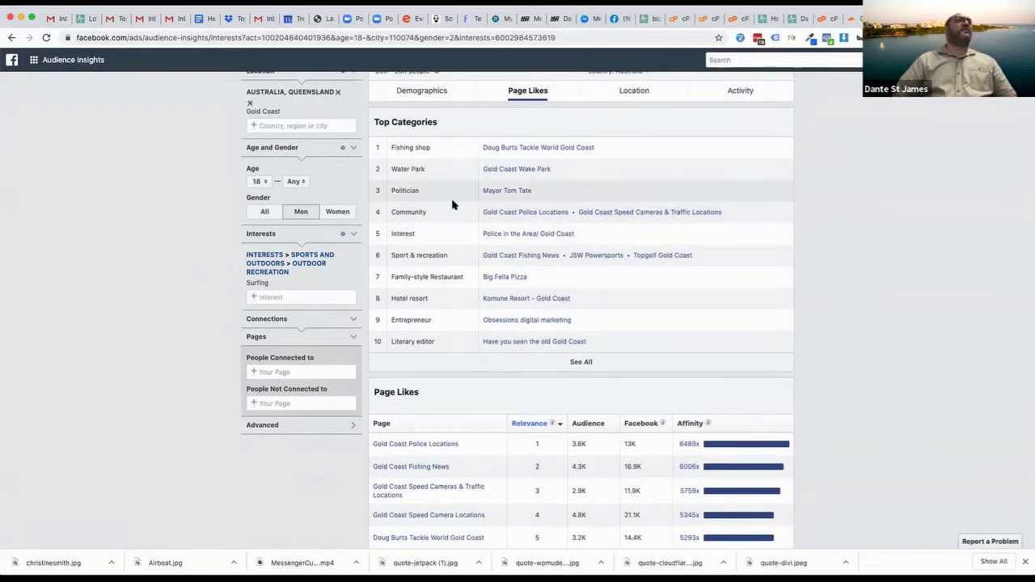
{"action": "scroll", "coordinate": [80, 231], "scroll_direction": "up", "scroll_amount": 2}
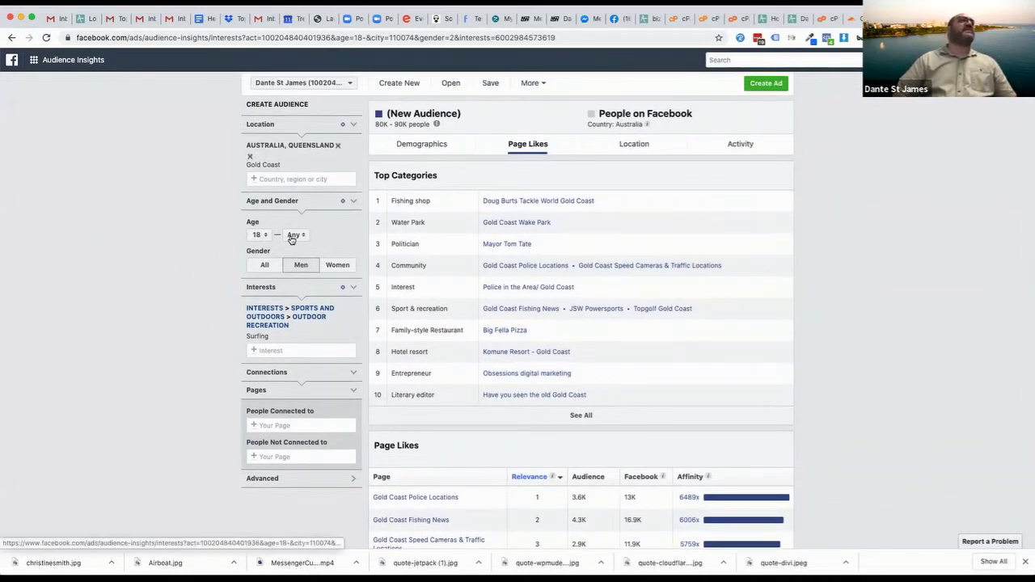
Set the age range to a minimum of 30 and a maximum of 55
{"action": "left_click", "coordinate": [258, 235]}
{"action": "scroll", "coordinate": [256, 323], "scroll_direction": "down", "scroll_amount": 3}
{"action": "left_click", "coordinate": [255, 303]}
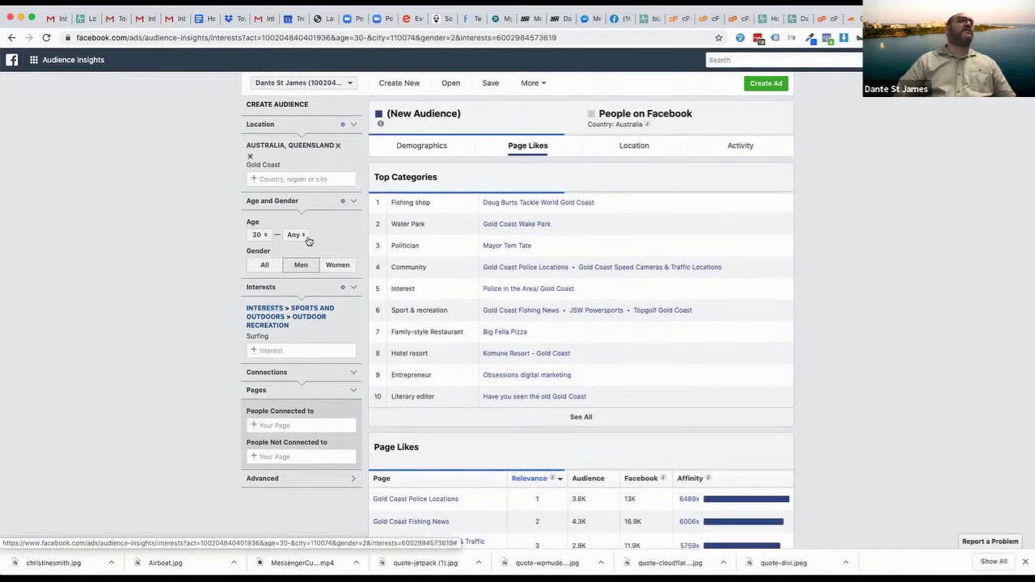
{"action": "left_click", "coordinate": [295, 234]}
{"action": "scroll", "coordinate": [291, 303], "scroll_direction": "down", "scroll_amount": 3}
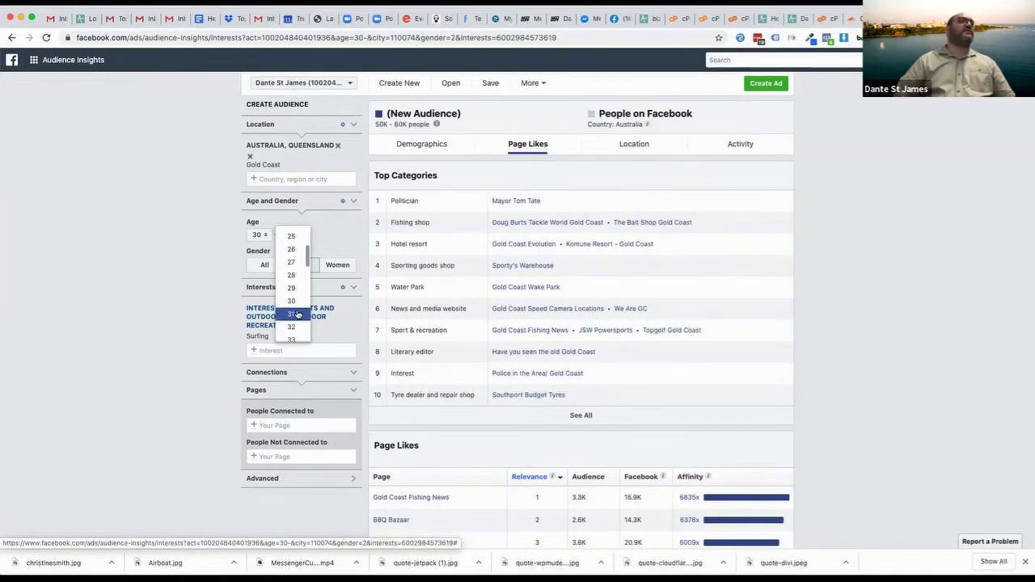
{"action": "scroll", "coordinate": [293, 305], "scroll_direction": "down", "scroll_amount": 8}
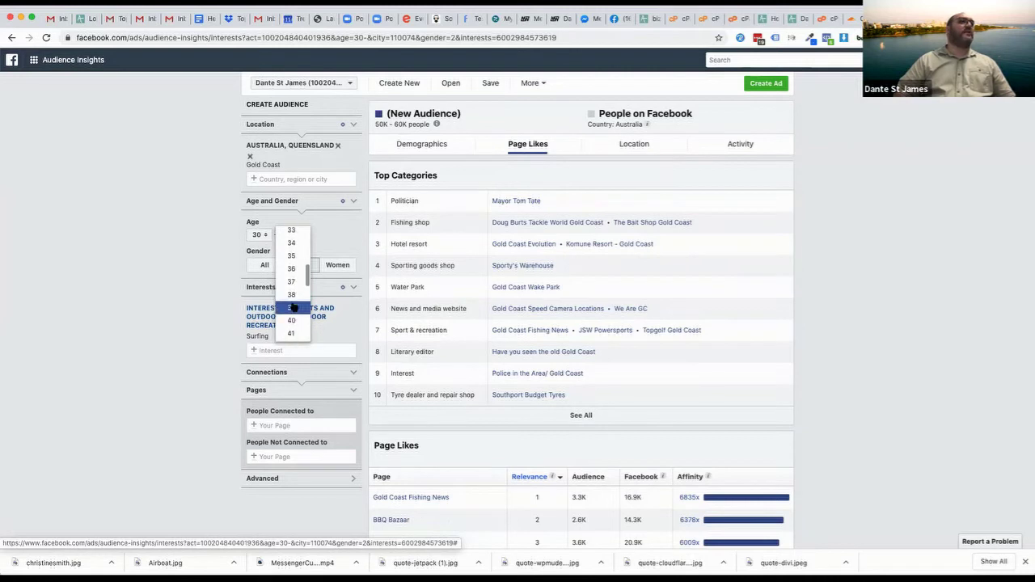
{"action": "scroll", "coordinate": [292, 293], "scroll_direction": "down", "scroll_amount": 6}
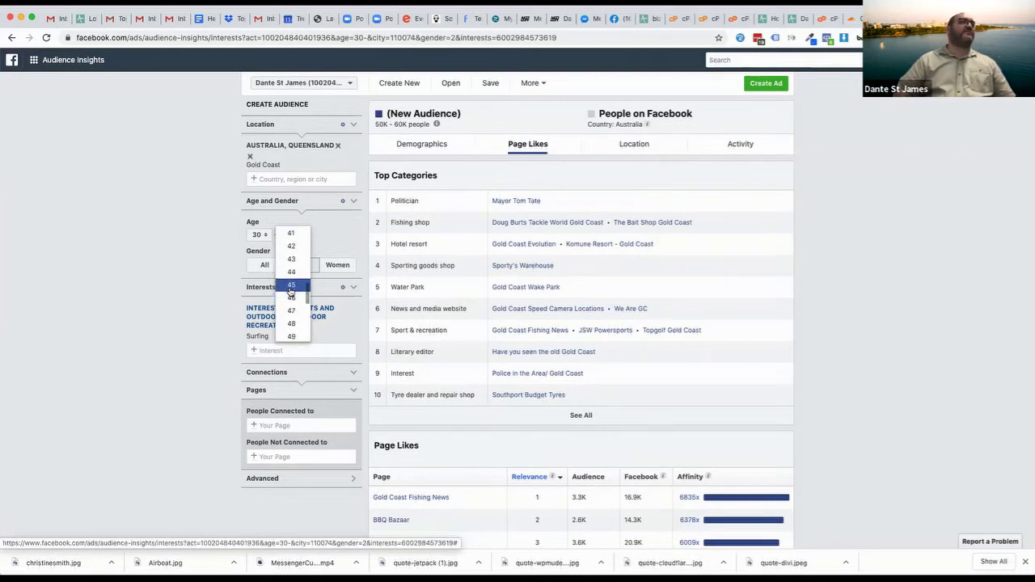
{"action": "scroll", "coordinate": [289, 316], "scroll_direction": "down", "scroll_amount": 3}
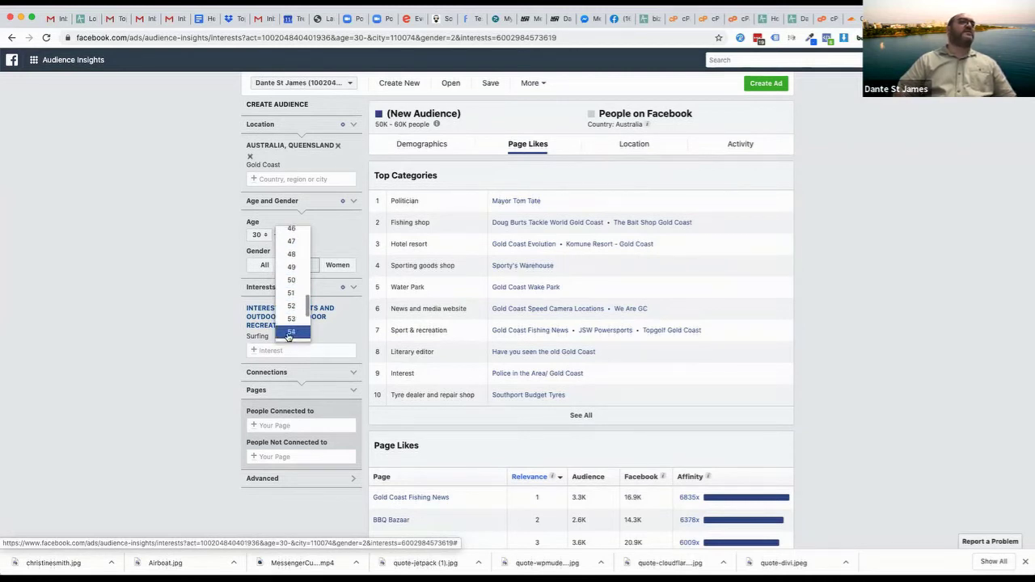
{"action": "left_click", "coordinate": [290, 317]}
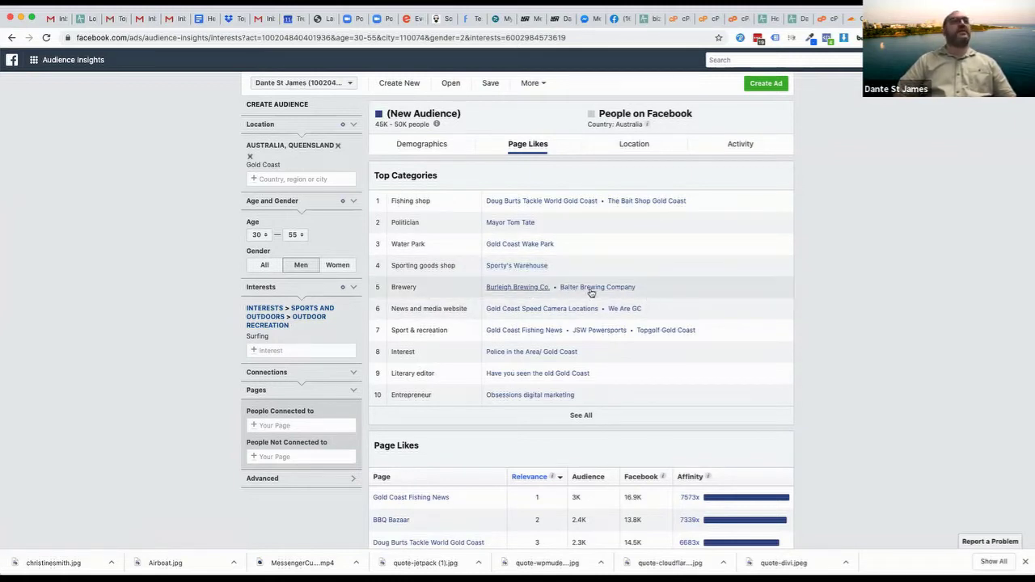
Lower the maximum age to 45, giving 30K–35K people
{"action": "scroll", "coordinate": [693, 278], "scroll_direction": "down", "scroll_amount": 1}
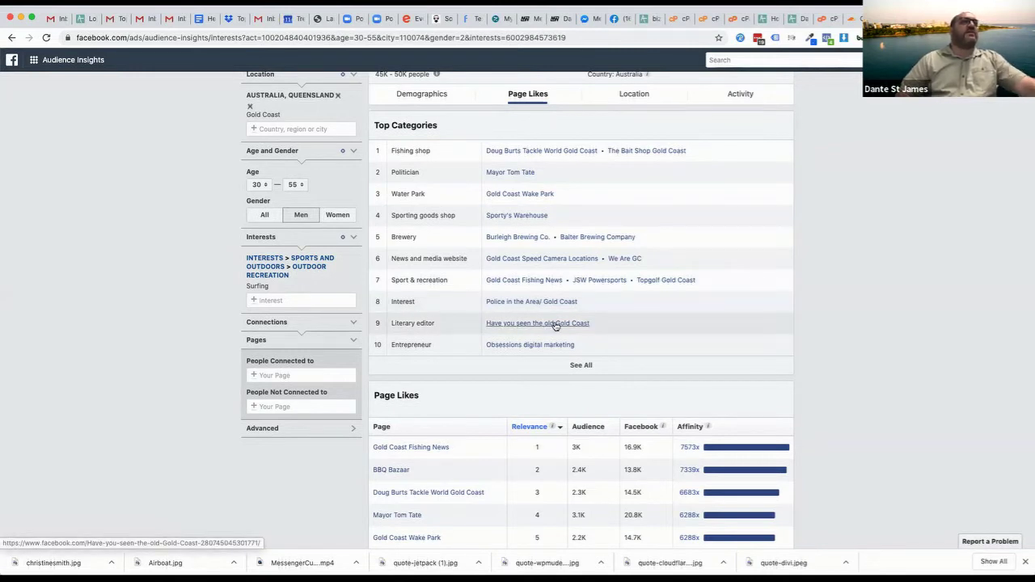
{"action": "left_click", "coordinate": [294, 186]}
{"action": "scroll", "coordinate": [294, 173], "scroll_direction": "up", "scroll_amount": 3}
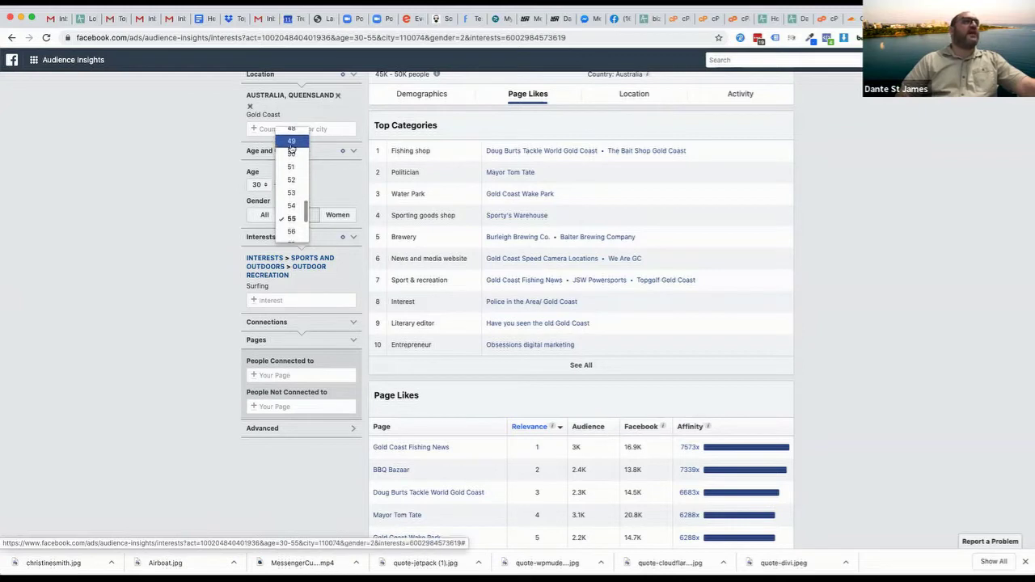
{"action": "left_click", "coordinate": [291, 146]}
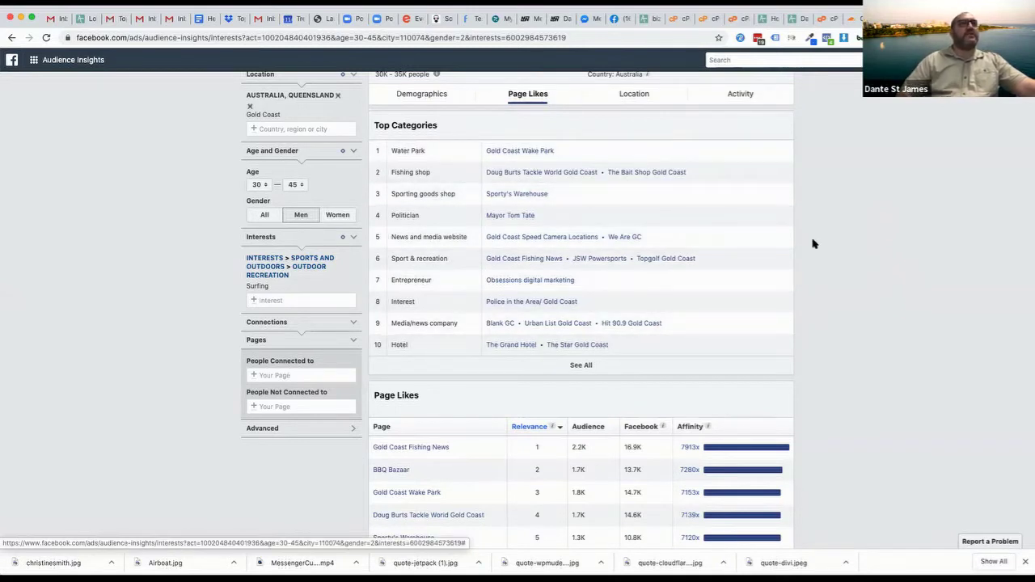
{"action": "scroll", "coordinate": [692, 139], "scroll_direction": "up", "scroll_amount": 1}
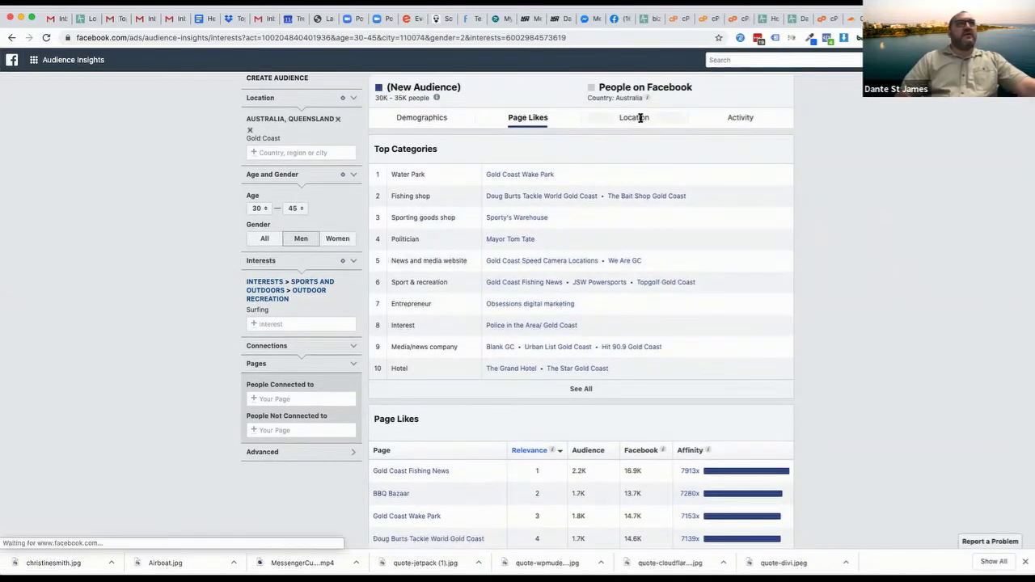
View the Top Towns/Cities Location breakdown for the 30–45 surfing men
{"action": "left_click", "coordinate": [639, 119]}
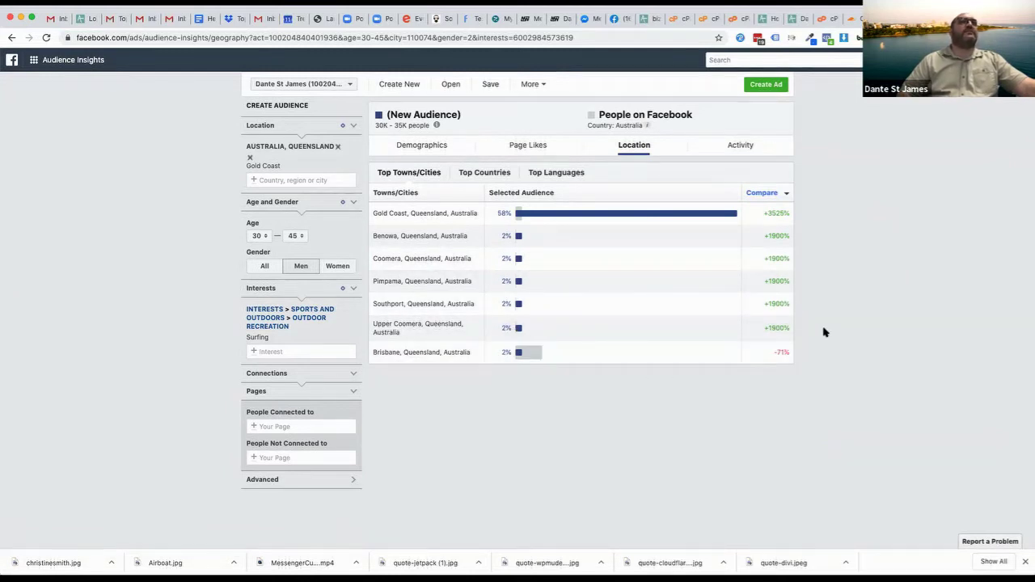
{"action": "left_click", "coordinate": [732, 150]}
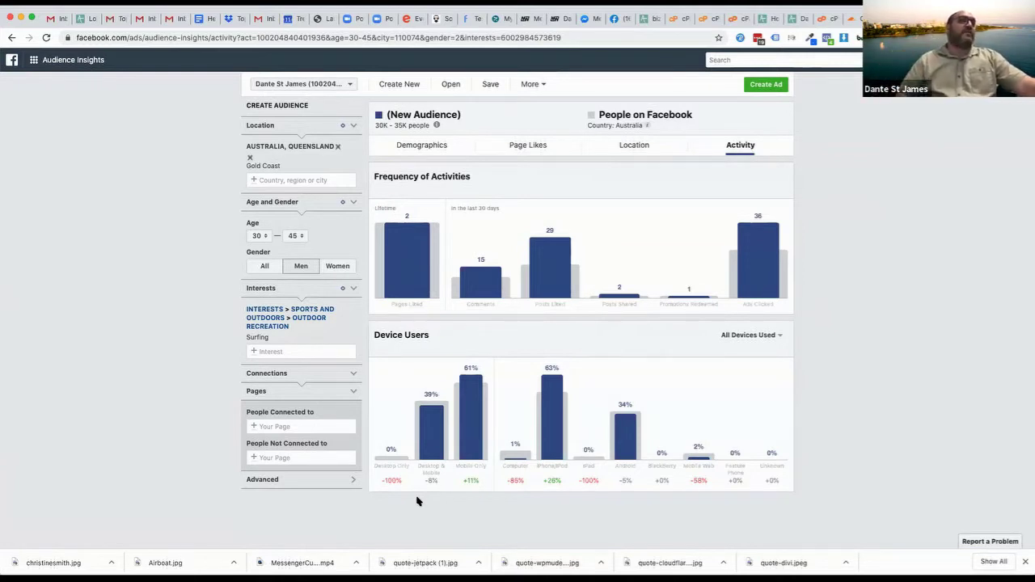
Read the Device Users bar values in the Activity breakdown for Gold Coast men aged 30–45
{"action": "mouse_move", "coordinate": [379, 456]}
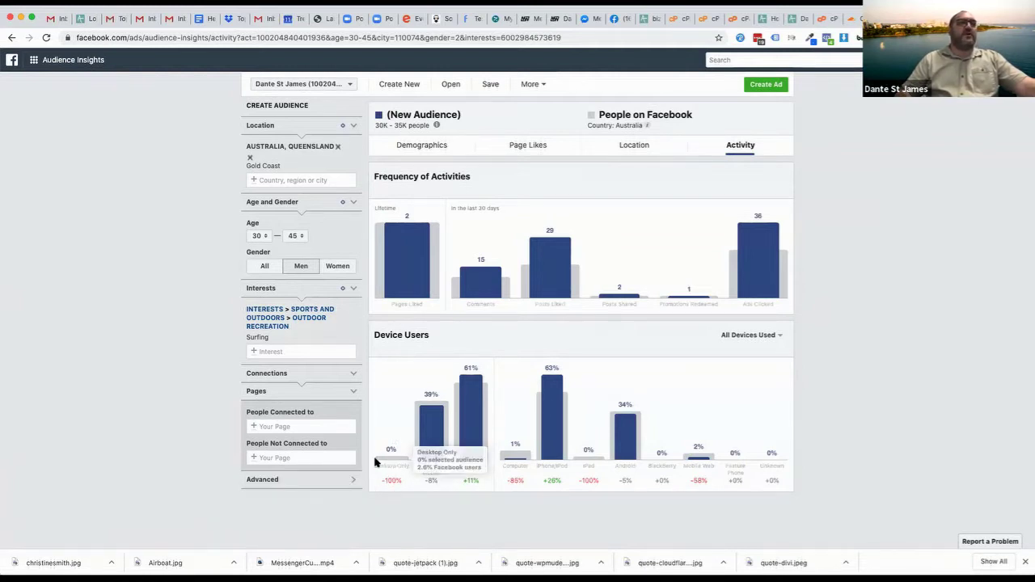
{"action": "mouse_move", "coordinate": [473, 453]}
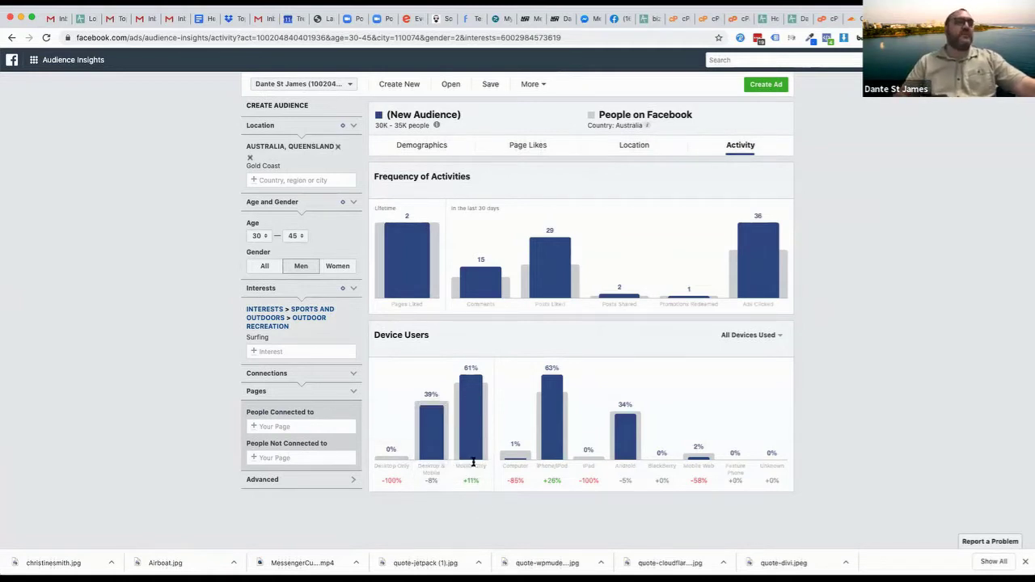
{"action": "mouse_move", "coordinate": [552, 483]}
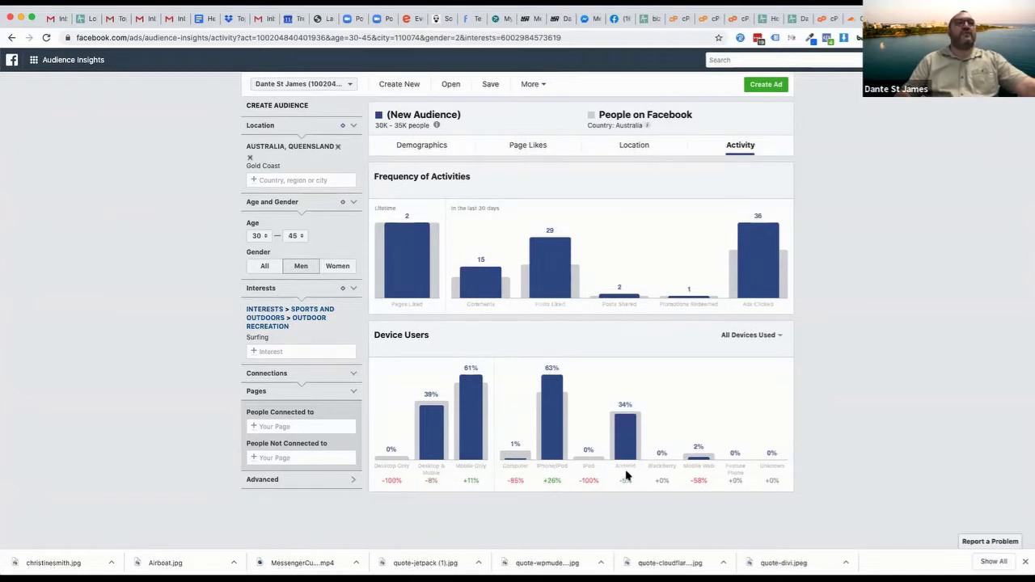
Widen the age range to 18–65+ and set Gender to All
{"action": "left_click", "coordinate": [295, 236]}
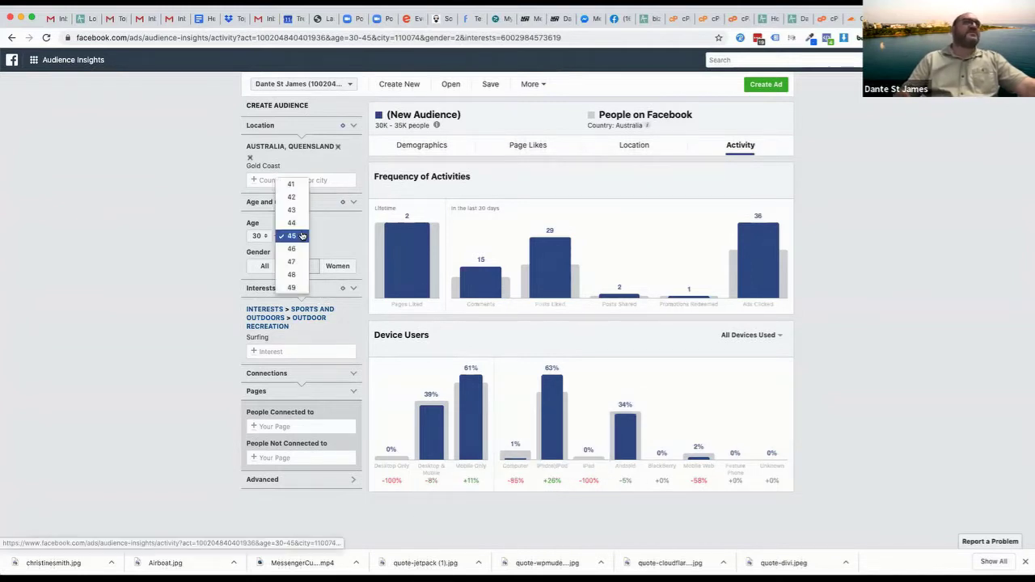
{"action": "left_click", "coordinate": [293, 284]}
{"action": "left_click", "coordinate": [259, 235]}
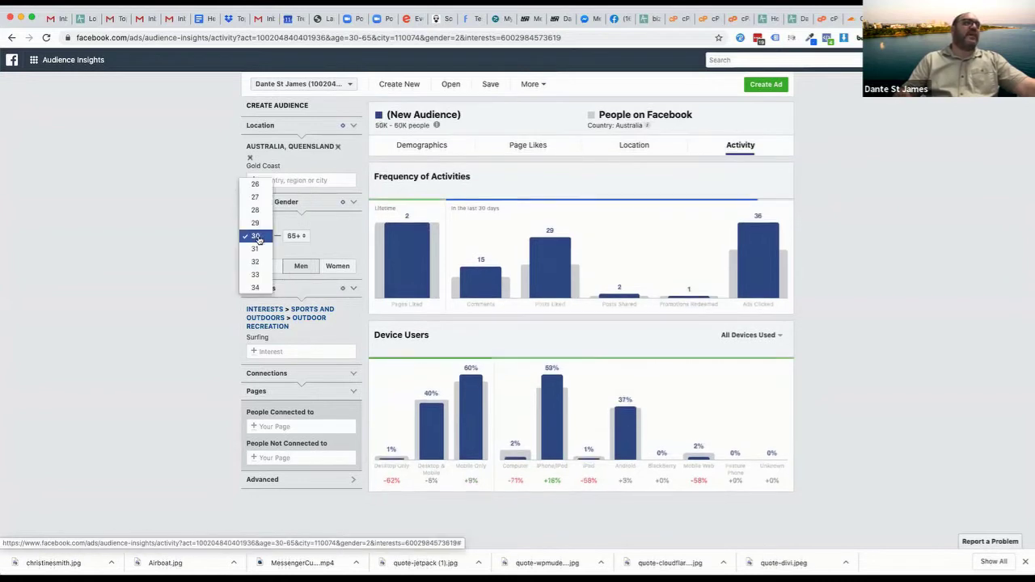
{"action": "scroll", "coordinate": [251, 210], "scroll_direction": "up", "scroll_amount": 3}
{"action": "left_click", "coordinate": [253, 199]}
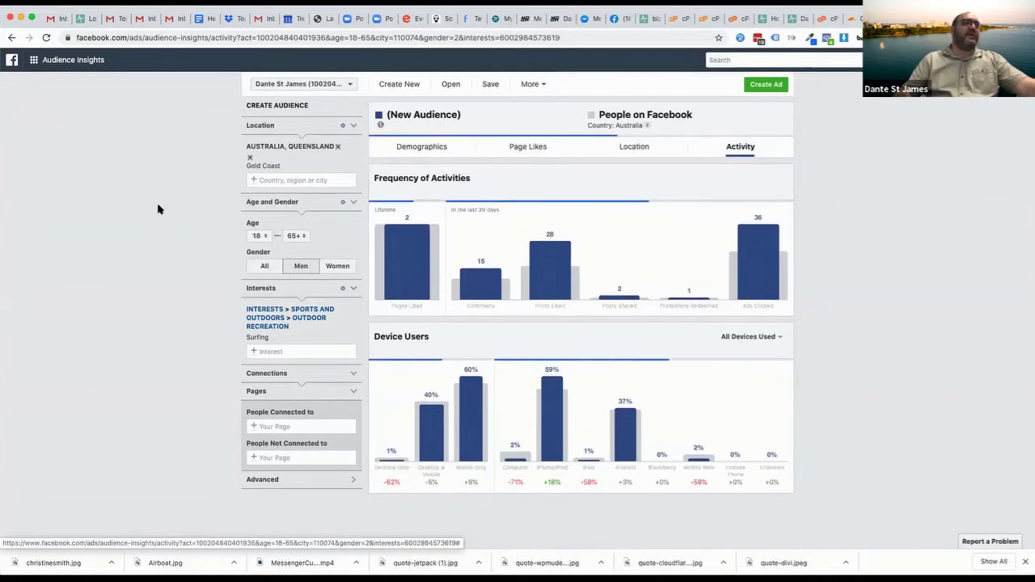
{"action": "mouse_move", "coordinate": [631, 457]}
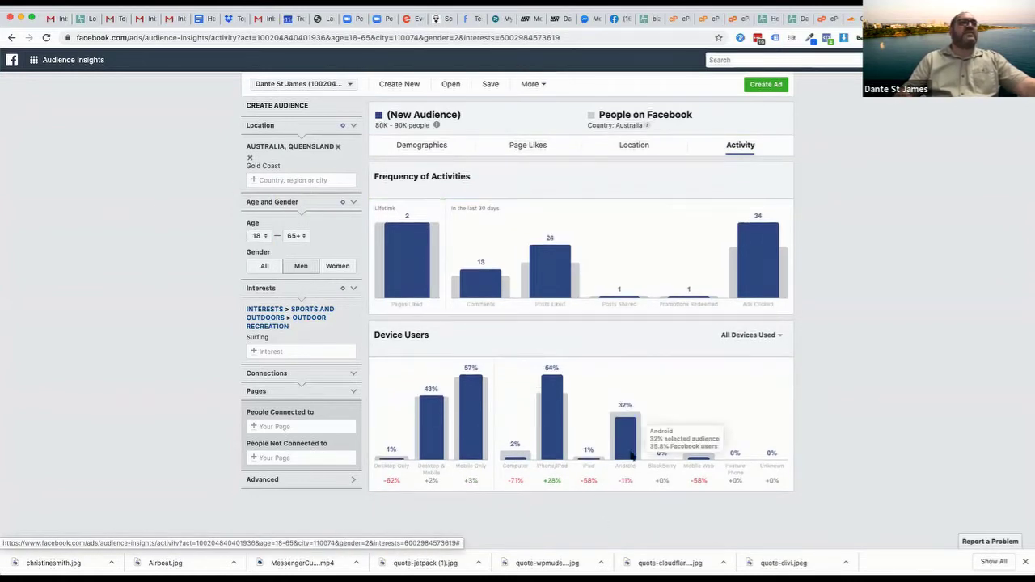
{"action": "mouse_move", "coordinate": [552, 412]}
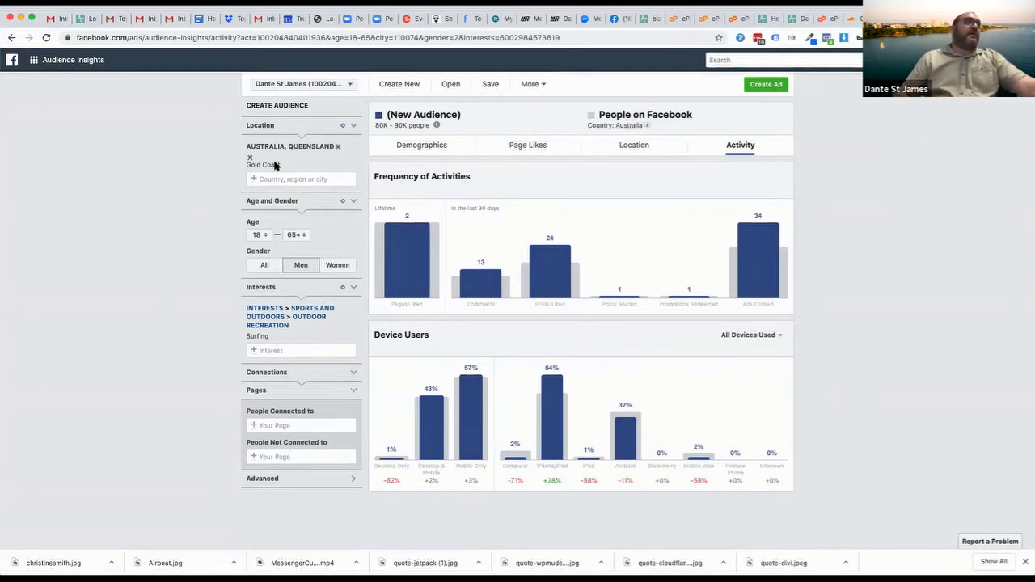
{"action": "left_click", "coordinate": [249, 266]}
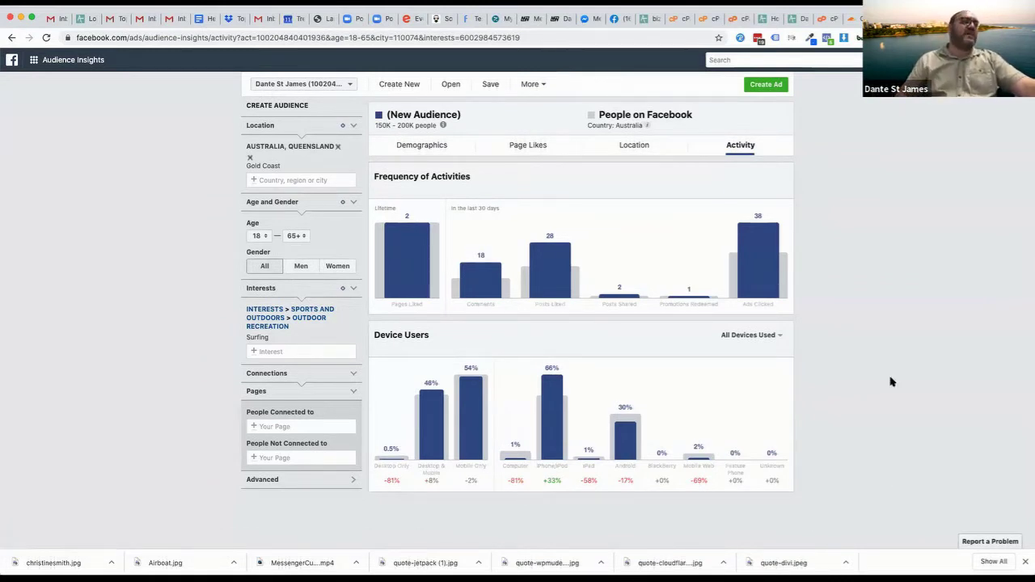
Add Retail from the Business and industry interest category, widening the audience to 250K–300K
{"action": "left_click", "coordinate": [254, 352]}
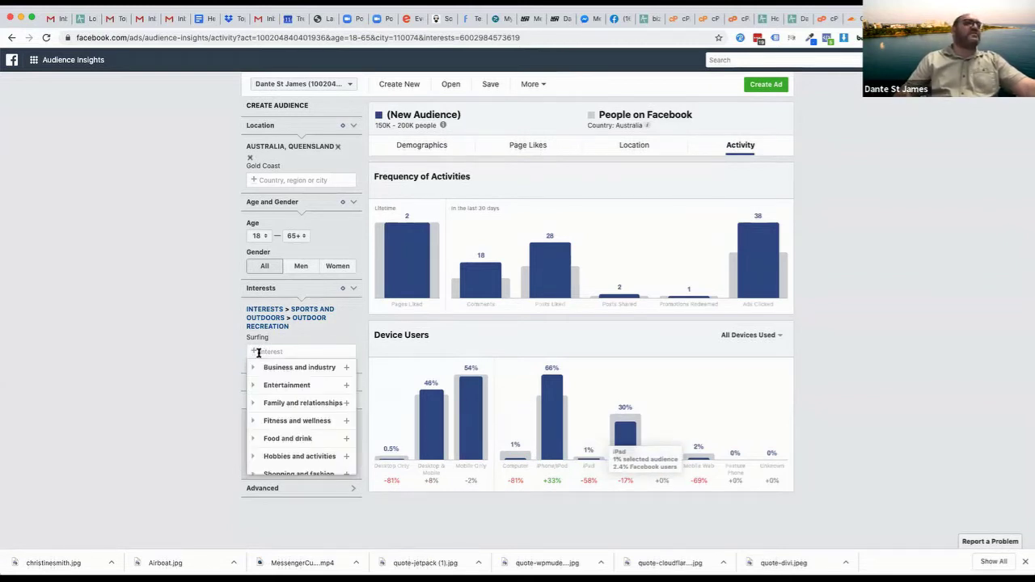
{"action": "left_click", "coordinate": [252, 367]}
{"action": "scroll", "coordinate": [288, 434], "scroll_direction": "down", "scroll_amount": 3}
{"action": "scroll", "coordinate": [289, 437], "scroll_direction": "down", "scroll_amount": 3}
{"action": "scroll", "coordinate": [293, 408], "scroll_direction": "up", "scroll_amount": 1}
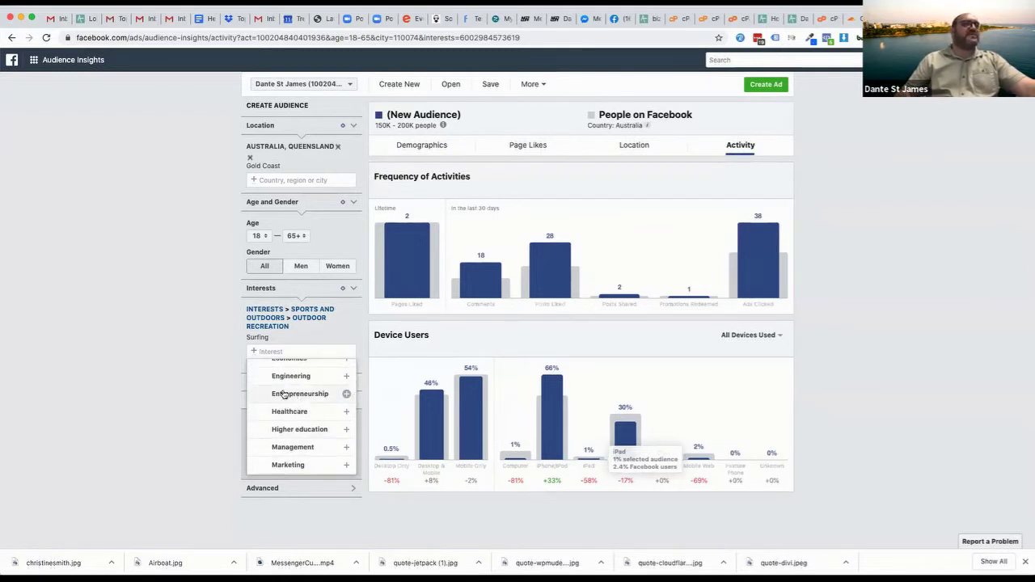
{"action": "scroll", "coordinate": [294, 395], "scroll_direction": "up", "scroll_amount": 4}
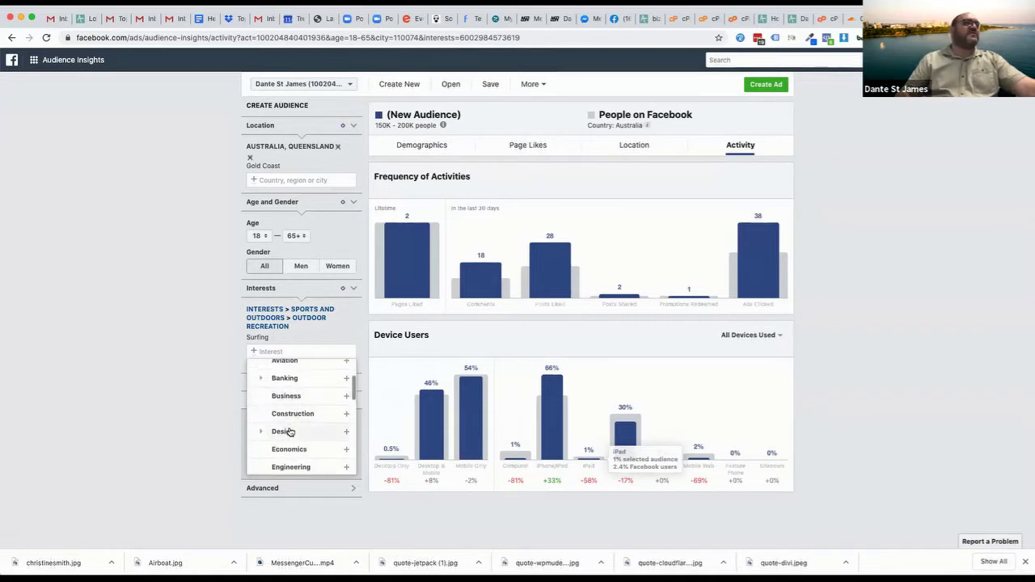
{"action": "left_click", "coordinate": [262, 432]}
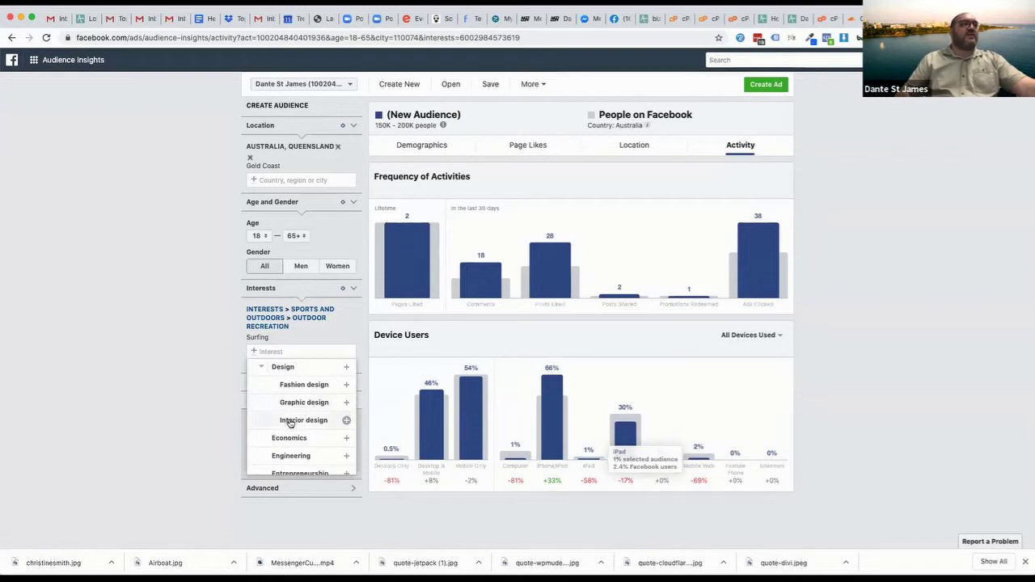
{"action": "scroll", "coordinate": [280, 417], "scroll_direction": "down", "scroll_amount": 6}
{"action": "scroll", "coordinate": [283, 419], "scroll_direction": "down", "scroll_amount": 1}
{"action": "left_click", "coordinate": [281, 368]}
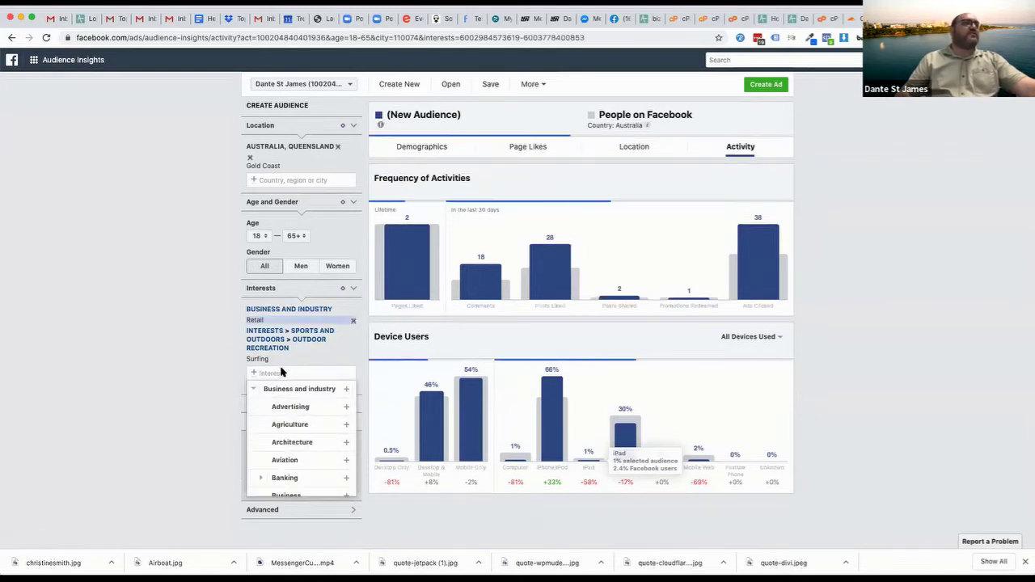
{"action": "scroll", "coordinate": [287, 413], "scroll_direction": "down", "scroll_amount": 3}
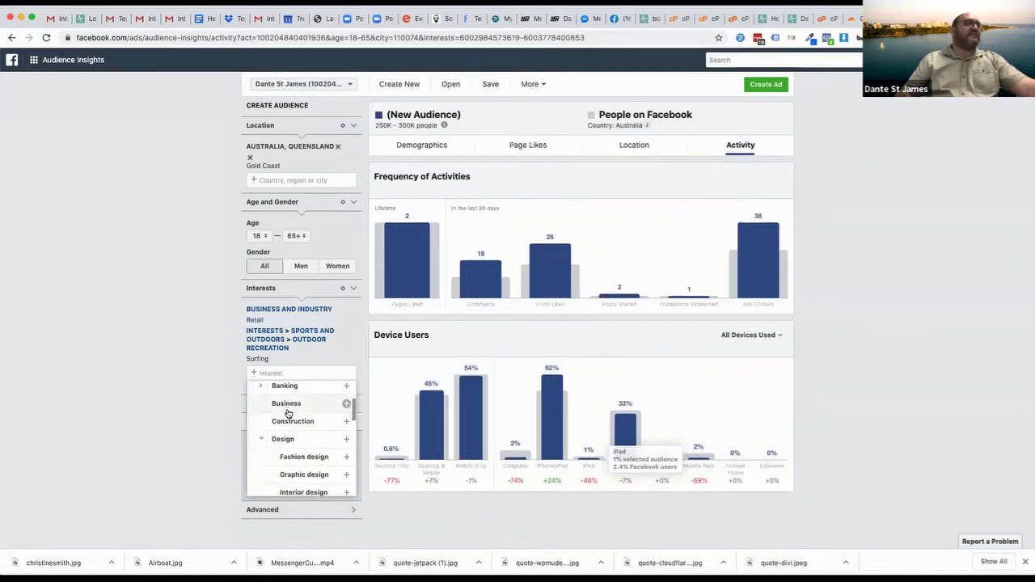
{"action": "left_click", "coordinate": [182, 364]}
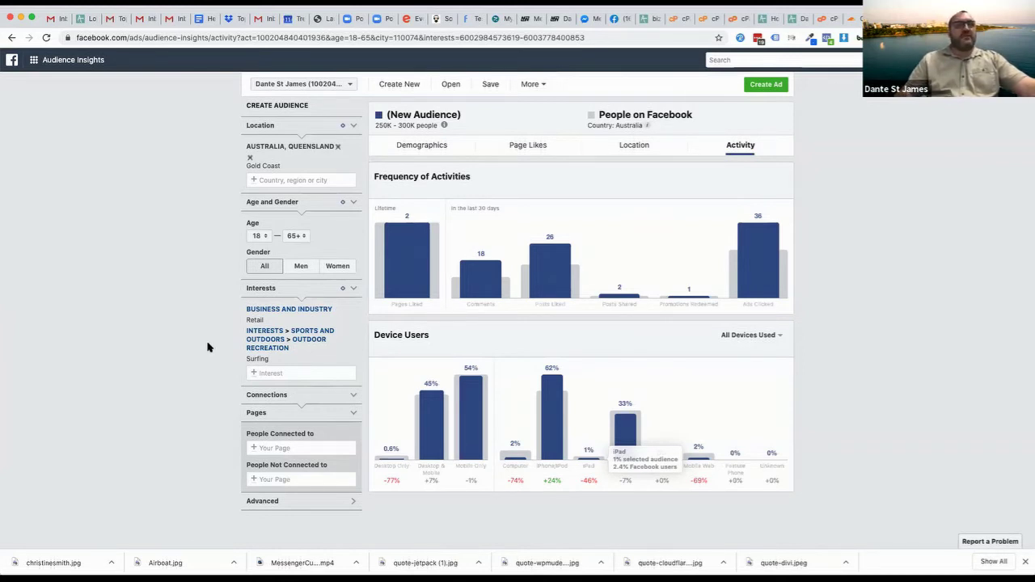
Reveal the advanced targeting options, then expand and collapse Market Segments
{"action": "left_click", "coordinate": [262, 501]}
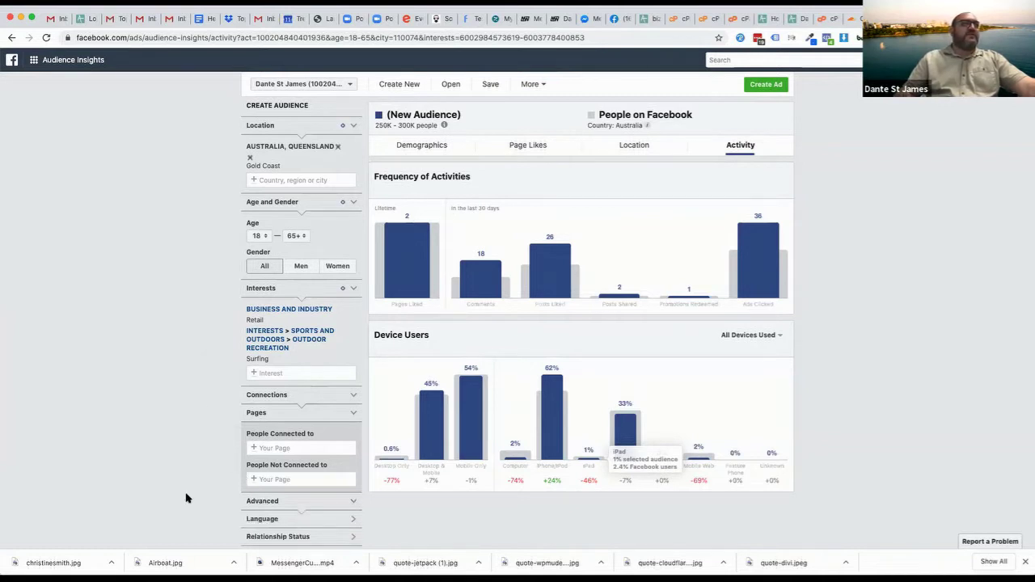
{"action": "scroll", "coordinate": [186, 499], "scroll_direction": "down", "scroll_amount": 3}
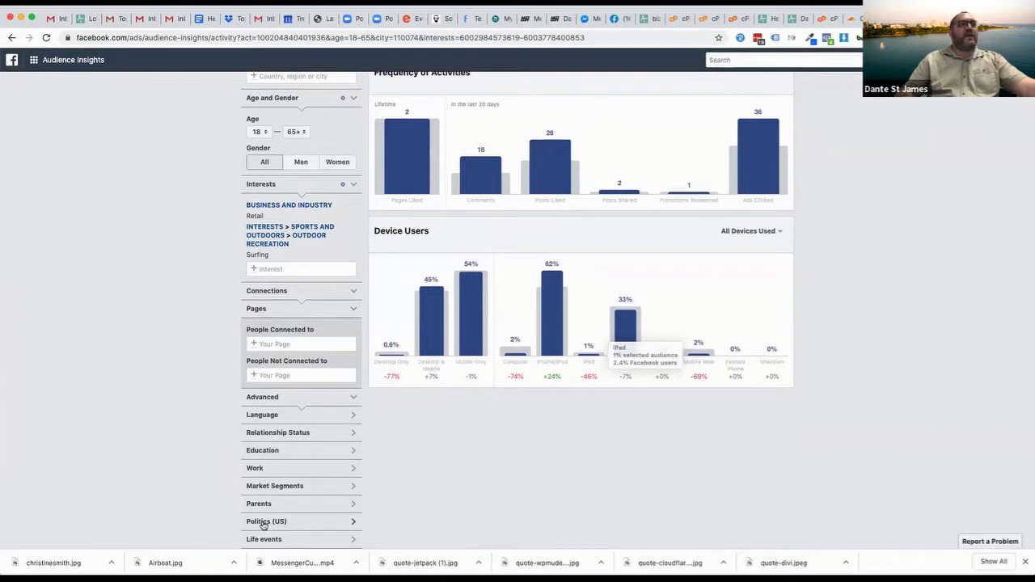
{"action": "left_click", "coordinate": [303, 487]}
{"action": "scroll", "coordinate": [347, 493], "scroll_direction": "down", "scroll_amount": 3}
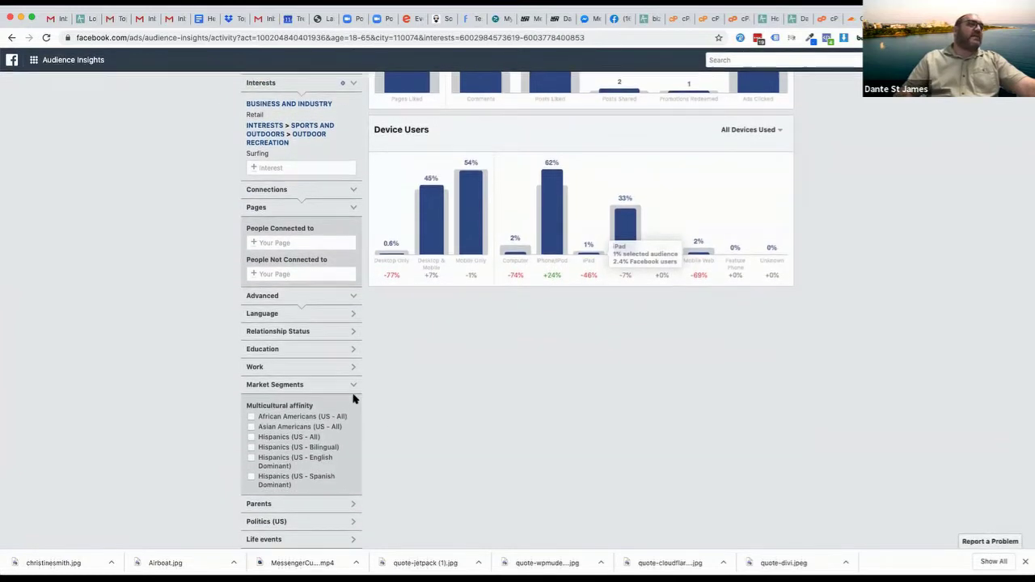
{"action": "left_click", "coordinate": [293, 386]}
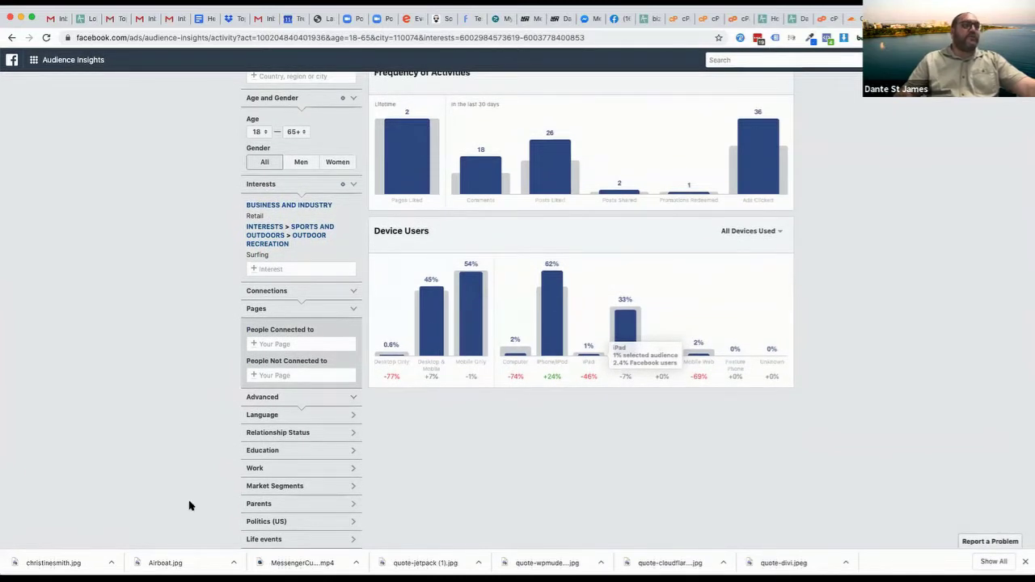
Filter the Surfing and Retail audience to Single relationship status, cutting it to 50K–60K
{"action": "left_click", "coordinate": [256, 415]}
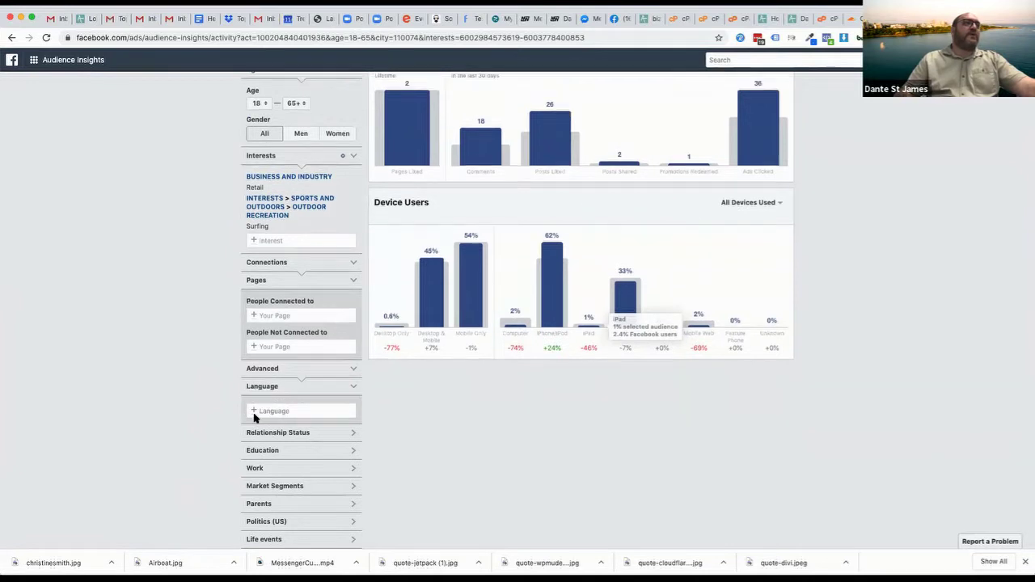
{"action": "left_click", "coordinate": [293, 434]}
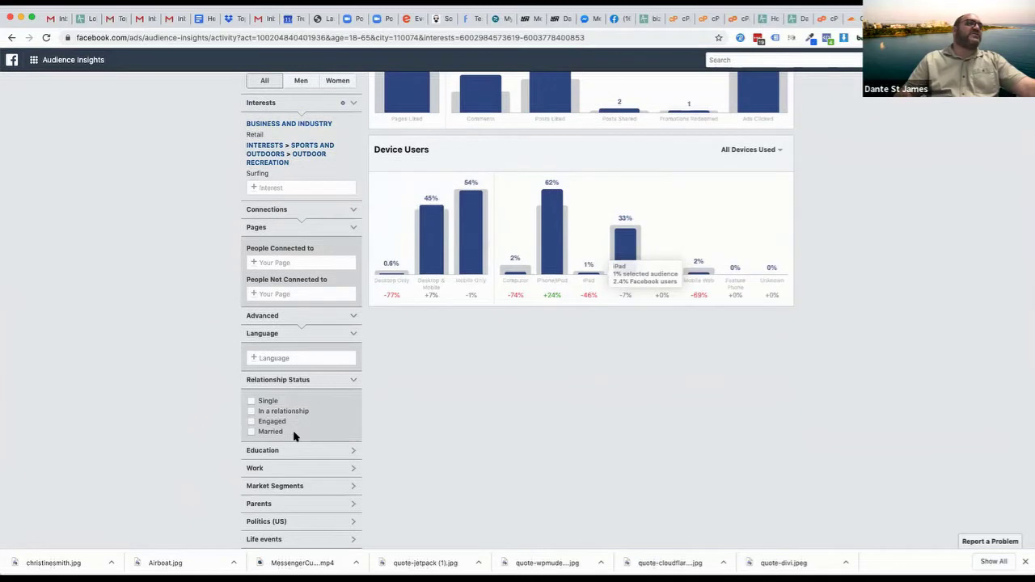
{"action": "left_click", "coordinate": [251, 402]}
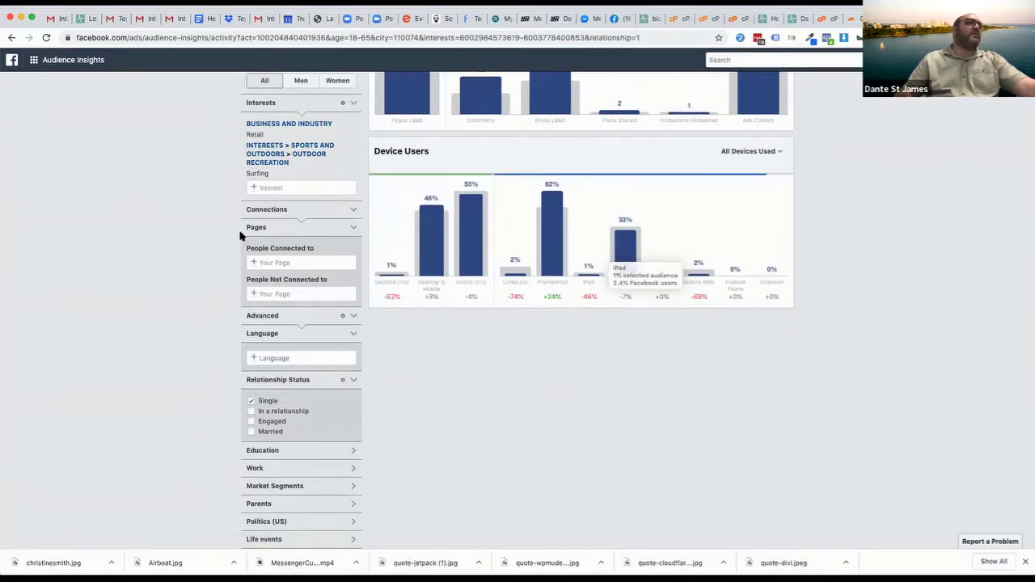
{"action": "scroll", "coordinate": [215, 213], "scroll_direction": "up", "scroll_amount": 5}
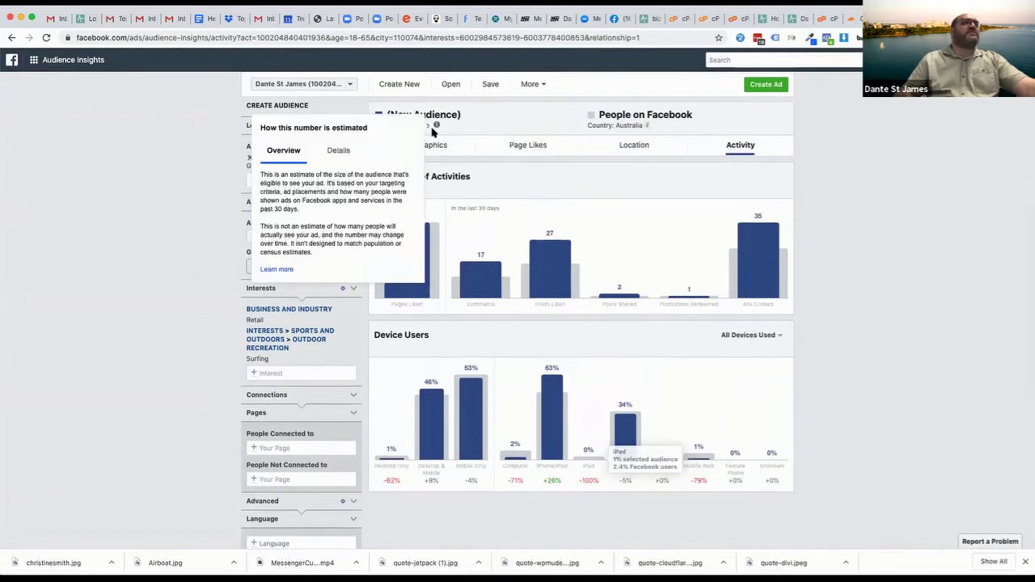
{"action": "scroll", "coordinate": [190, 414], "scroll_direction": "down", "scroll_amount": 3}
{"action": "scroll", "coordinate": [189, 414], "scroll_direction": "down", "scroll_amount": 2}
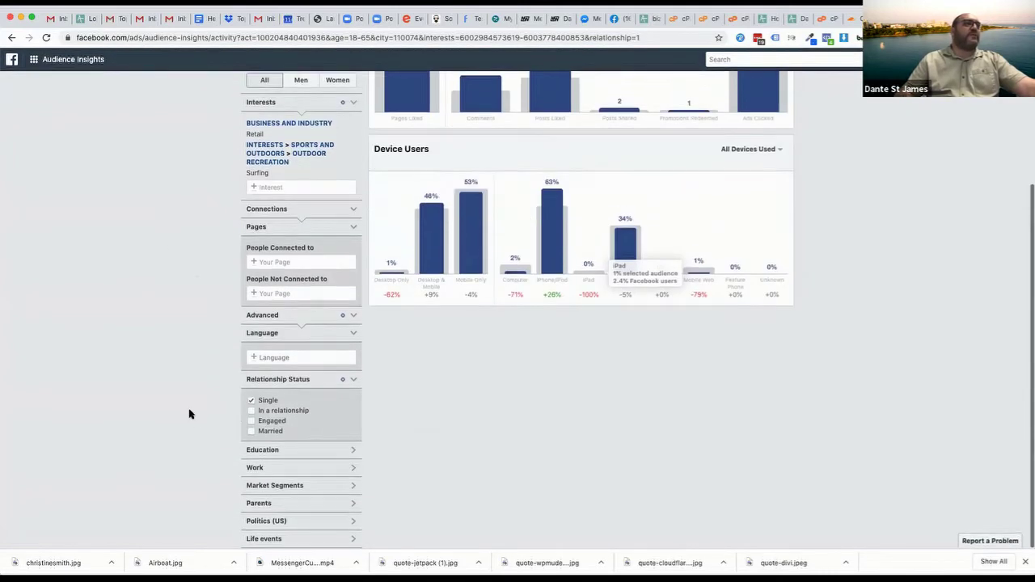
{"action": "scroll", "coordinate": [187, 271], "scroll_direction": "up", "scroll_amount": 2}
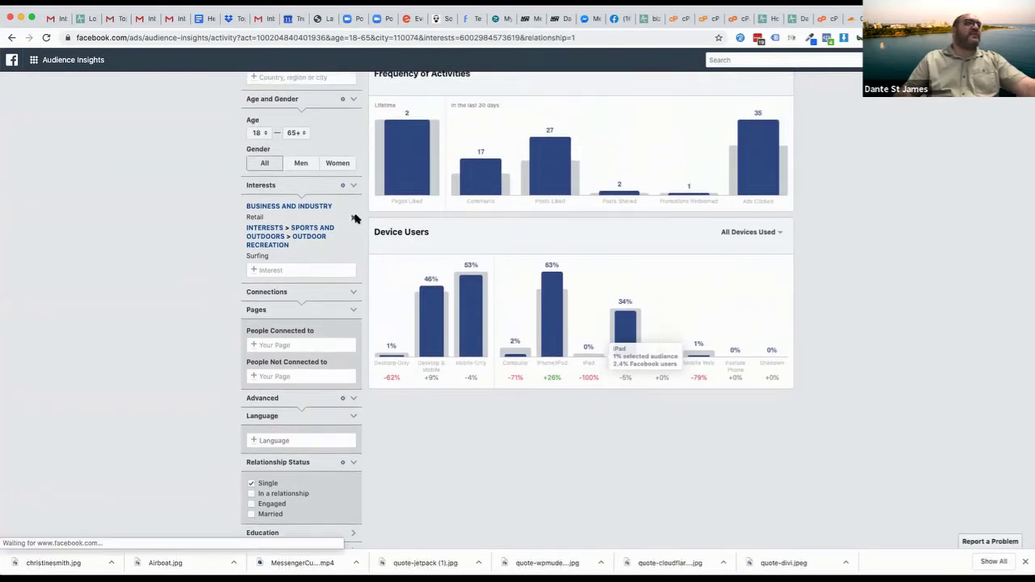
Remove the Retail interest, then add and remove a Management job title filter
{"action": "left_click", "coordinate": [354, 218]}
{"action": "scroll", "coordinate": [190, 361], "scroll_direction": "down", "scroll_amount": 2}
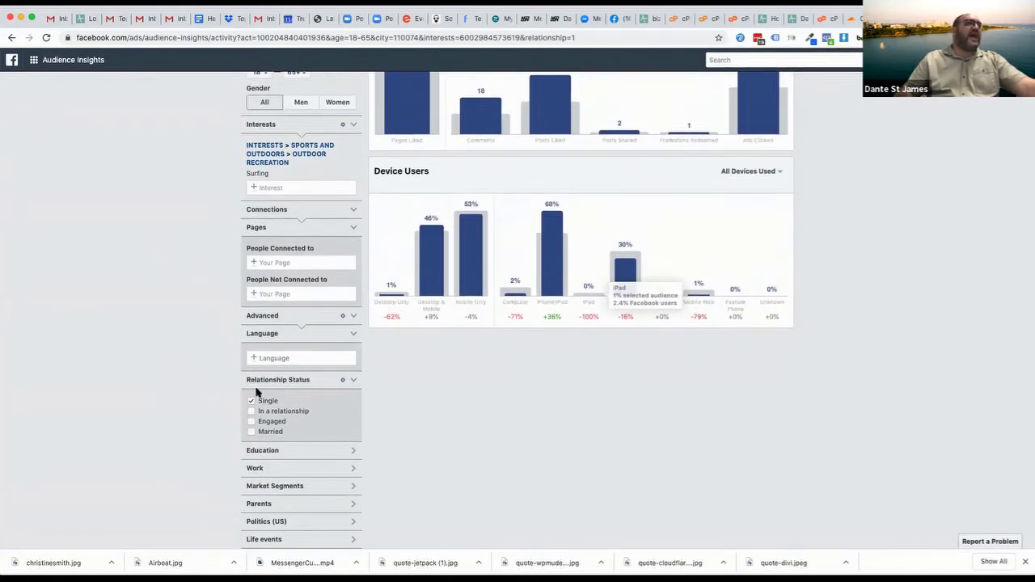
{"action": "left_click", "coordinate": [257, 470]}
{"action": "scroll", "coordinate": [197, 461], "scroll_direction": "down", "scroll_amount": 1}
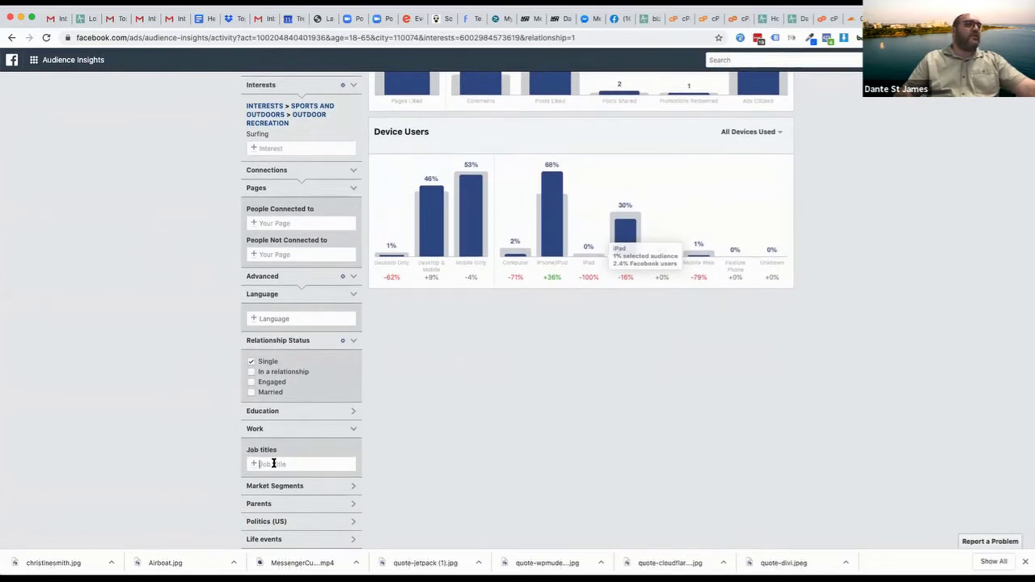
{"action": "type", "text": "manage"}
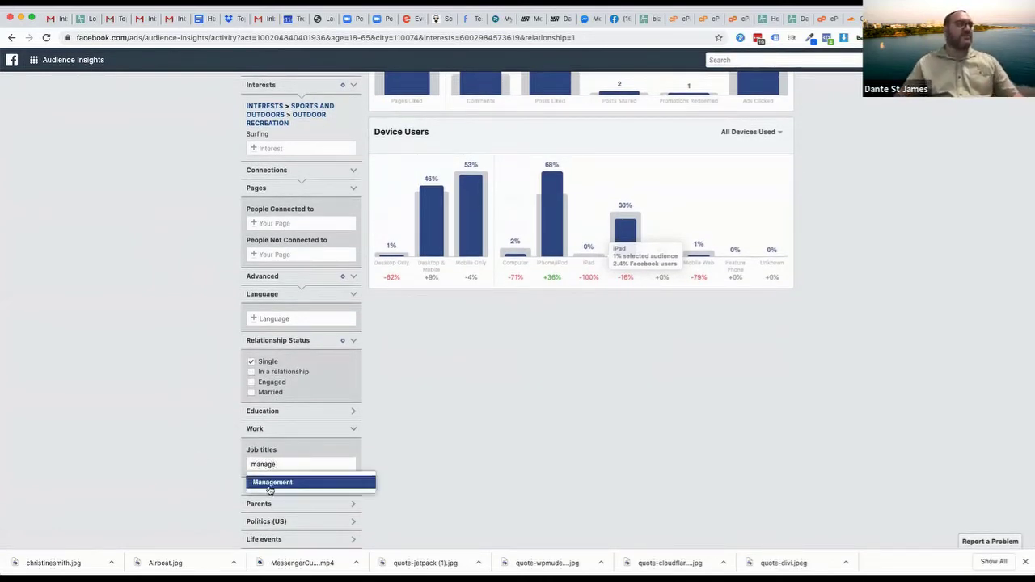
{"action": "left_click", "coordinate": [270, 485]}
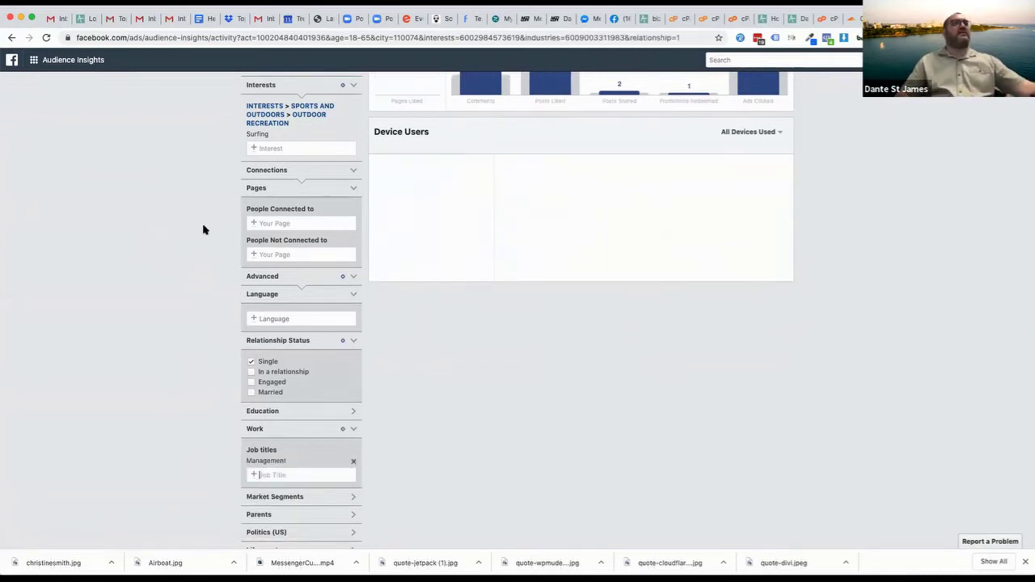
{"action": "scroll", "coordinate": [848, 226], "scroll_direction": "up", "scroll_amount": 5}
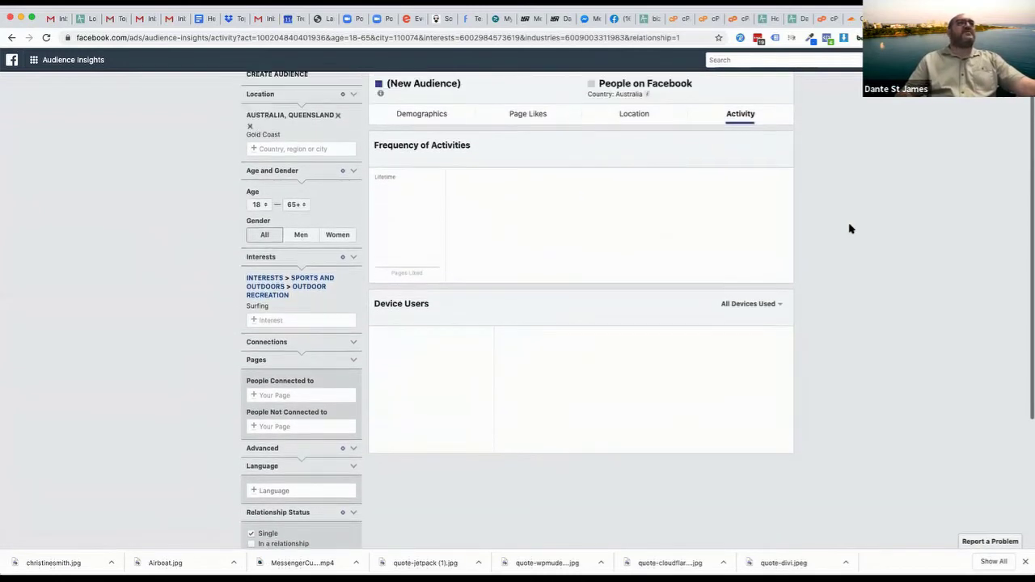
{"action": "scroll", "coordinate": [850, 227], "scroll_direction": "down", "scroll_amount": 5}
{"action": "left_click", "coordinate": [353, 451]}
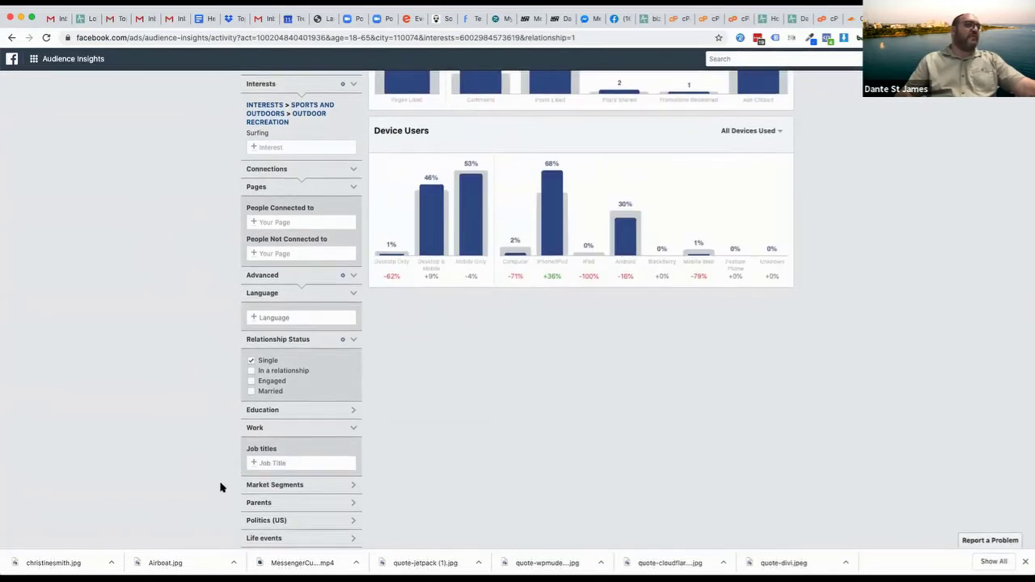
Switch from Single to In a relationship and add All parents, giving about 4K–4.5K people
{"action": "left_click", "coordinate": [257, 503]}
{"action": "scroll", "coordinate": [315, 500], "scroll_direction": "down", "scroll_amount": 2}
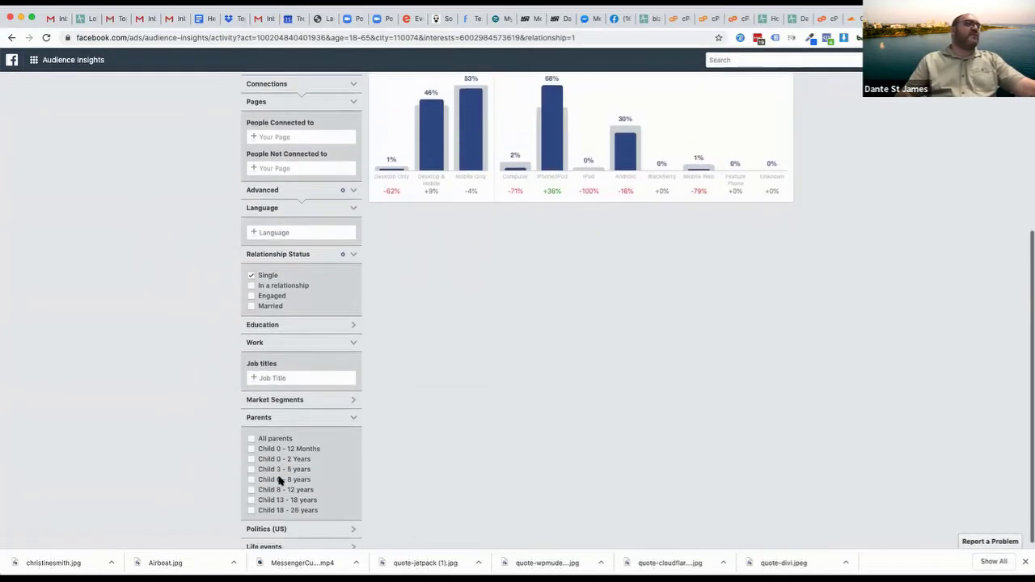
{"action": "left_click", "coordinate": [250, 275]}
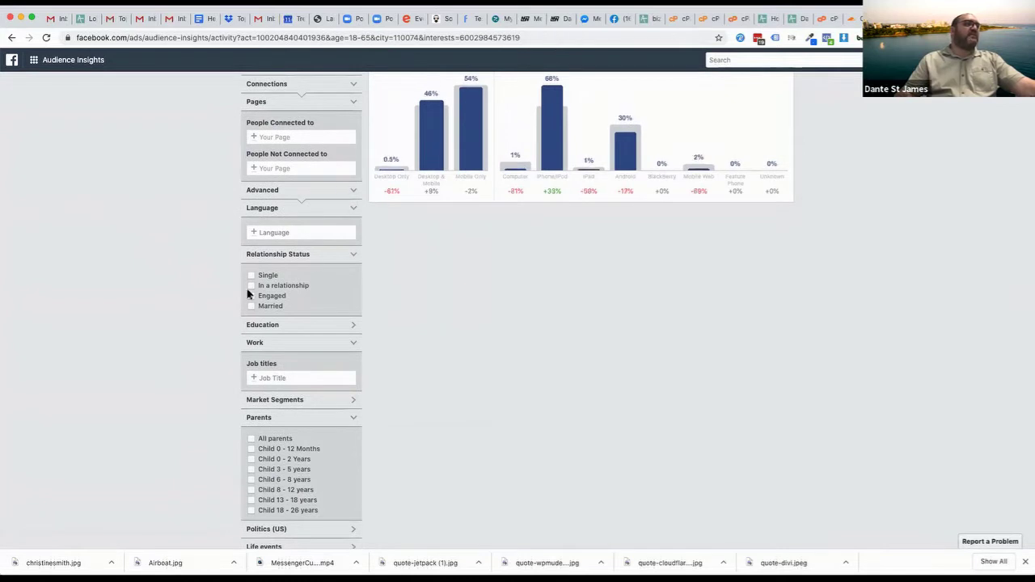
{"action": "left_click", "coordinate": [251, 286]}
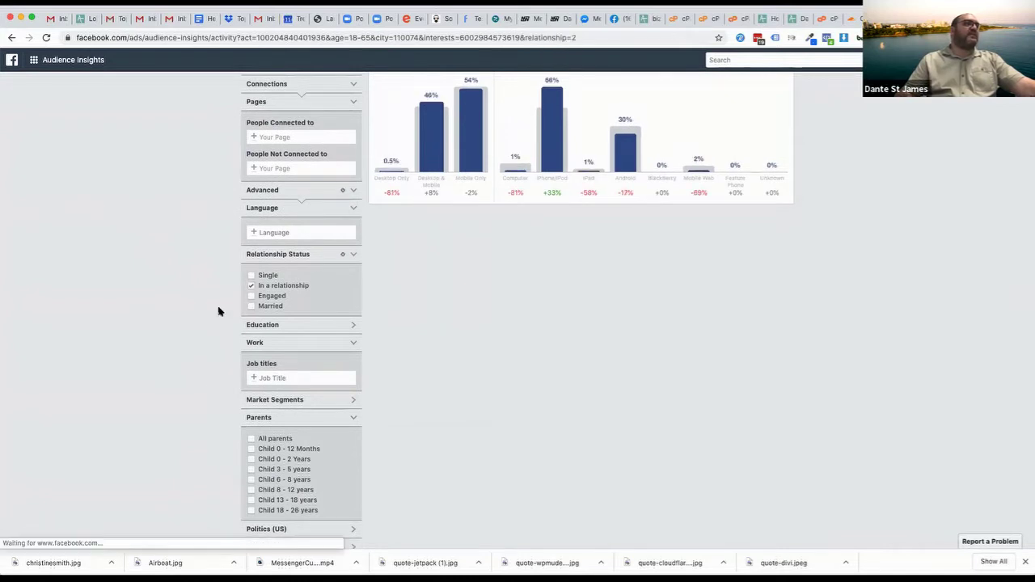
{"action": "left_click", "coordinate": [251, 439]}
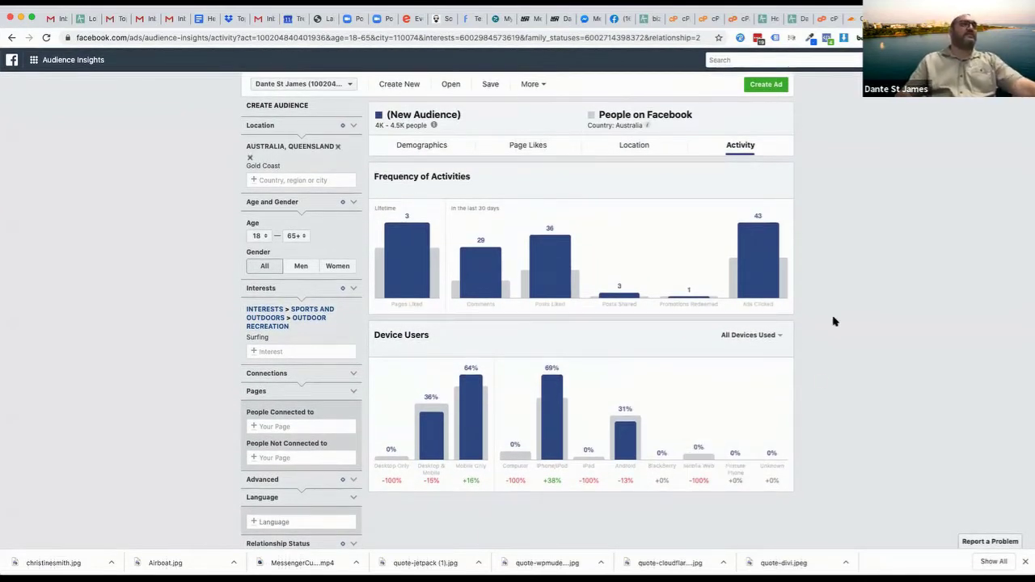
{"action": "mouse_move", "coordinate": [769, 261]}
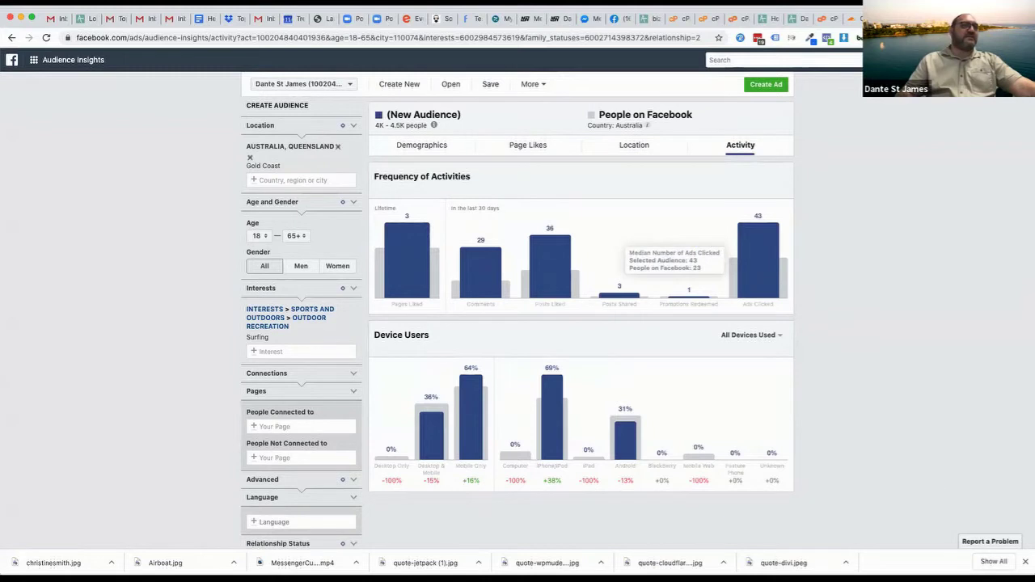
{"action": "mouse_move", "coordinate": [548, 494]}
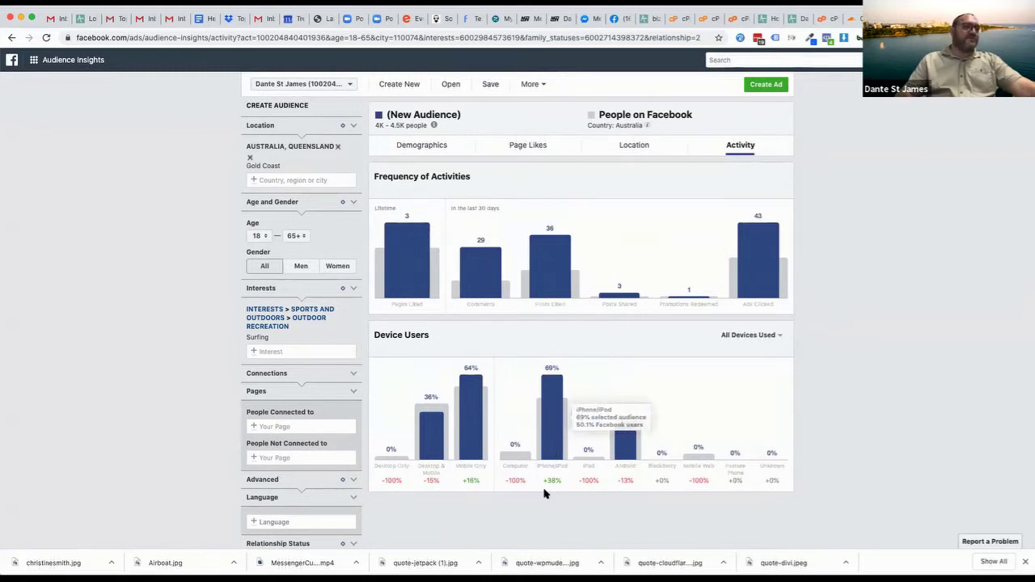
{"action": "mouse_move", "coordinate": [459, 498]}
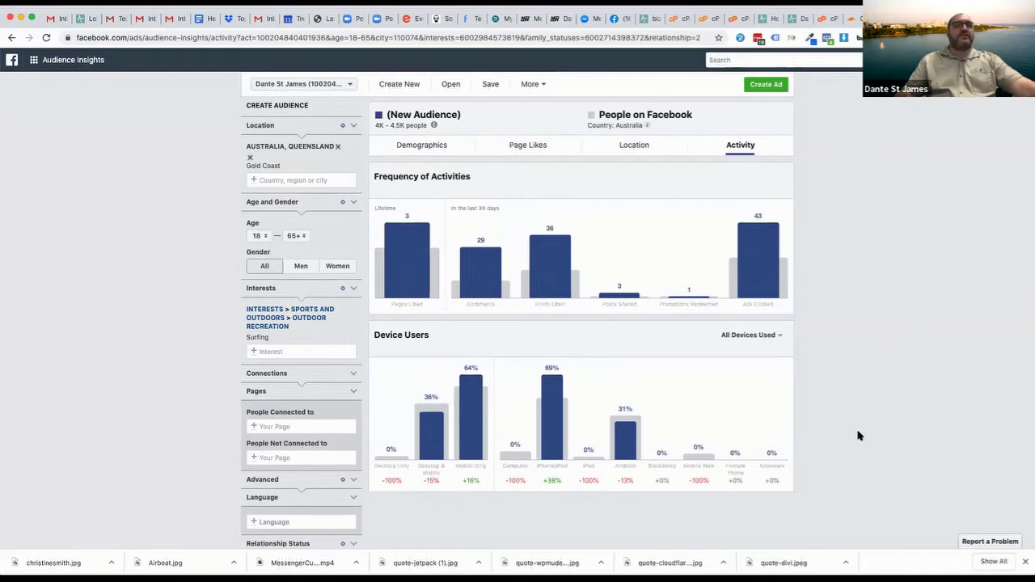
Review the surfing parents' Page Likes, led by Le Vintage Boutique Cafe at 12275x affinity
{"action": "left_click", "coordinate": [510, 145]}
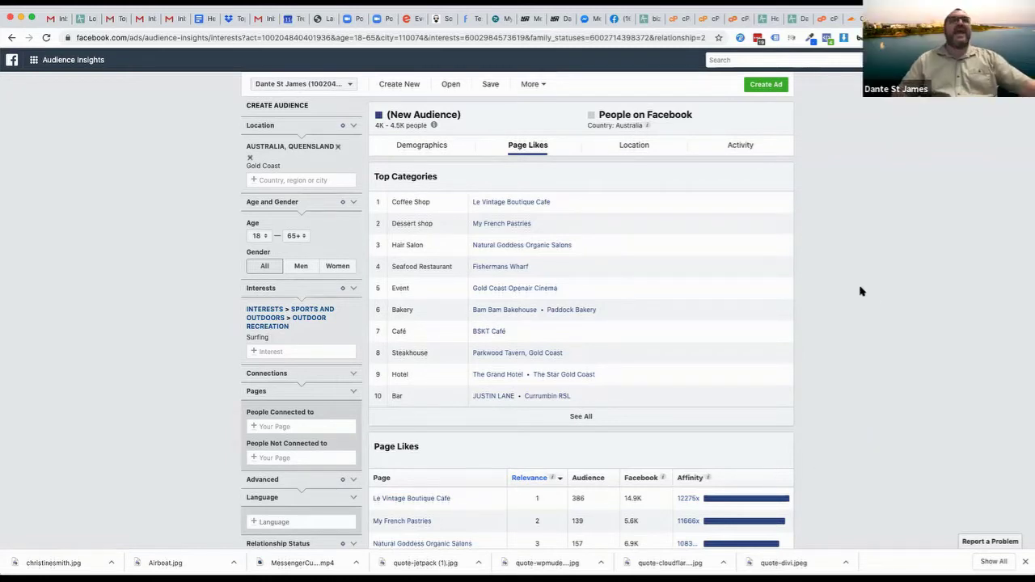
{"action": "left_click", "coordinate": [105, 37]}
{"action": "type", "text": "facebook.com/"}
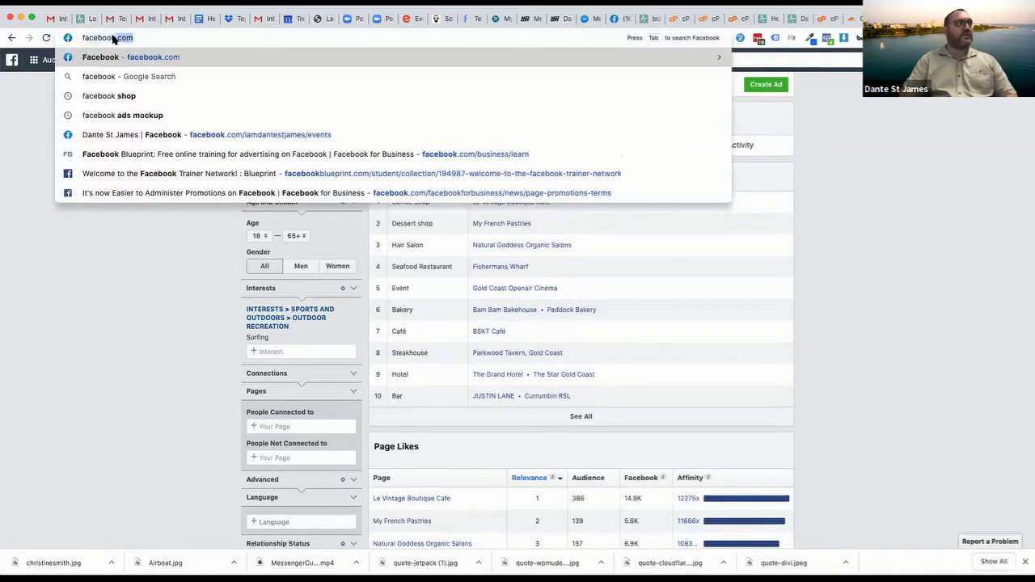
{"action": "type", "text": "business"}
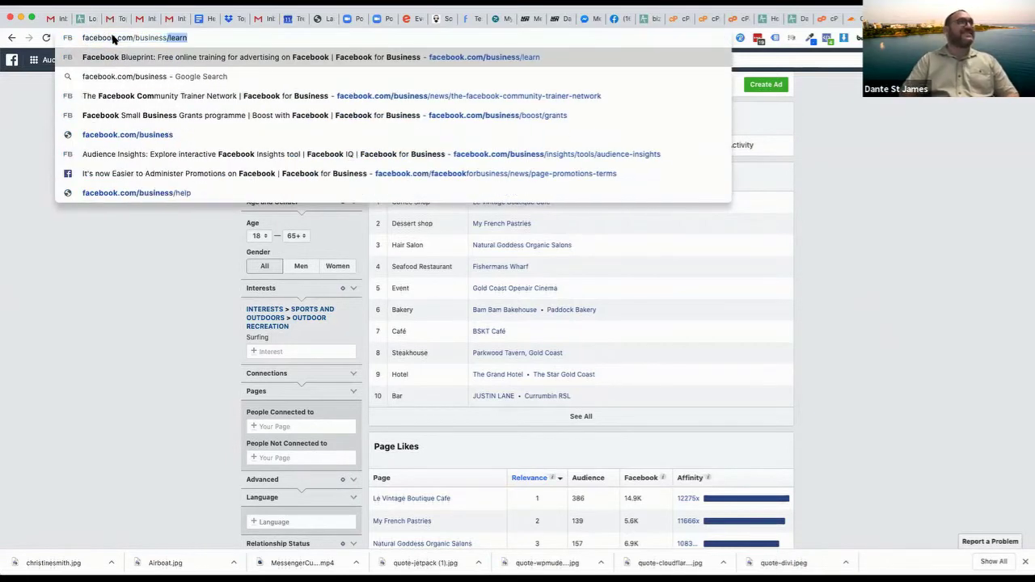
{"action": "key", "text": "Return"}
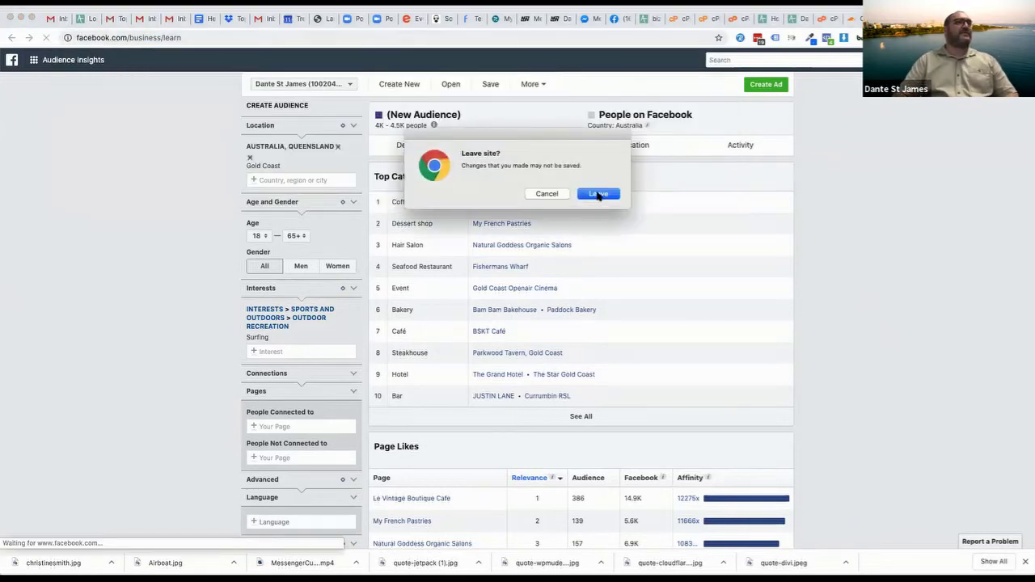
{"action": "left_click", "coordinate": [595, 194]}
{"action": "left_click", "coordinate": [163, 37]}
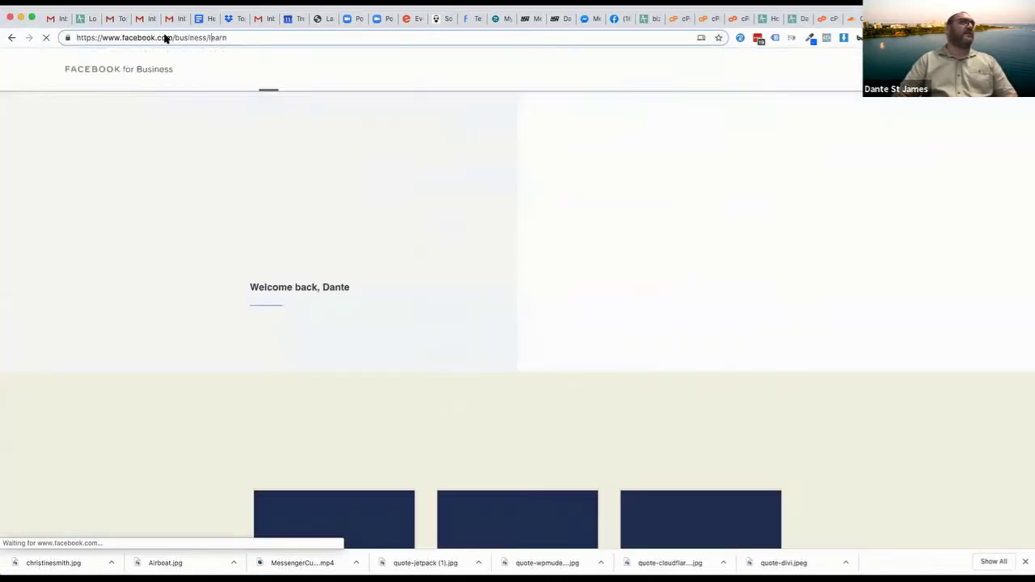
{"action": "double_click", "coordinate": [217, 38]}
{"action": "key", "text": "BackSpace"}
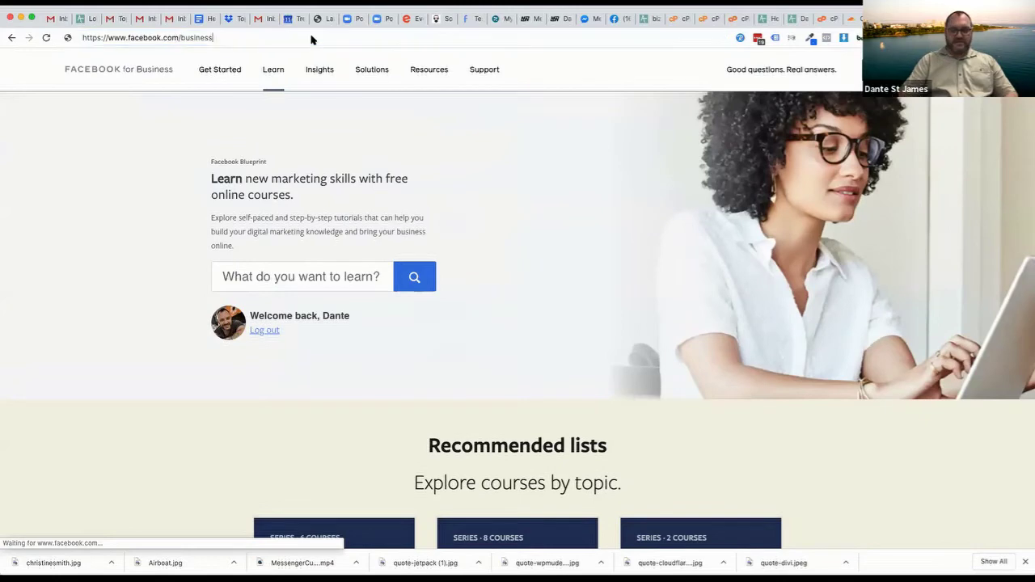
{"action": "key", "text": "Return"}
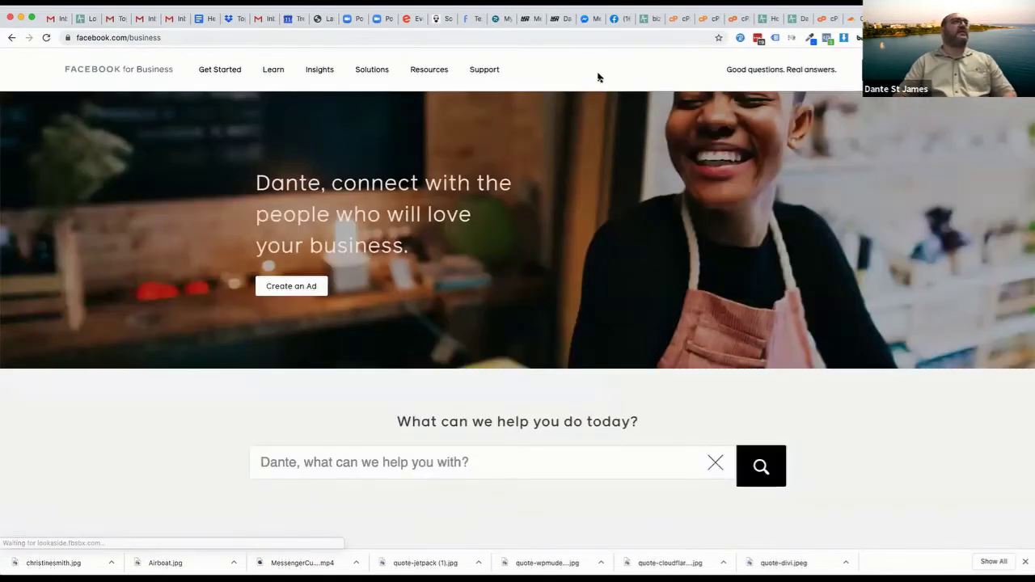
{"action": "left_click", "coordinate": [244, 37]}
{"action": "mouse_move", "coordinate": [326, 72]}
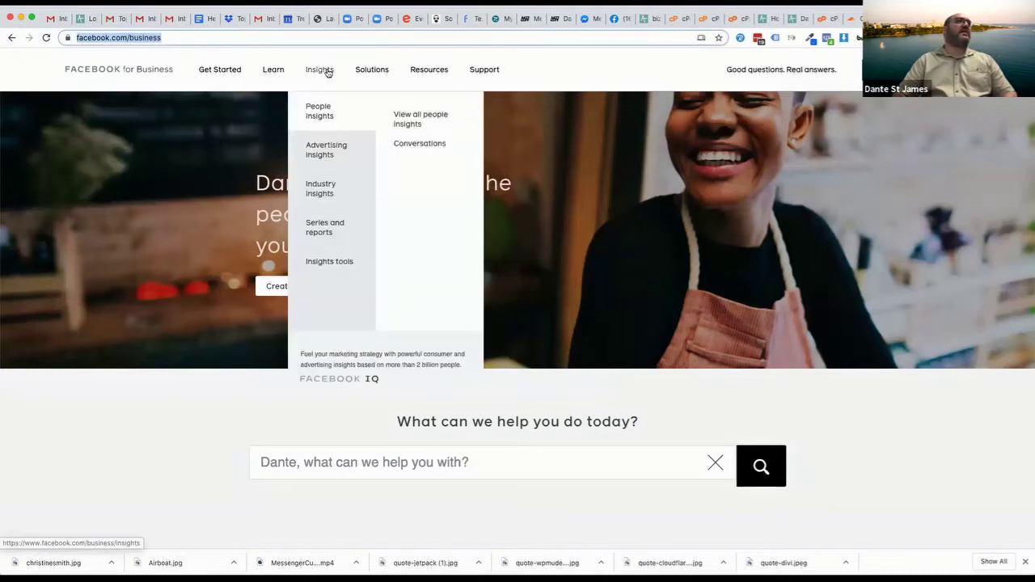
{"action": "mouse_move", "coordinate": [320, 264]}
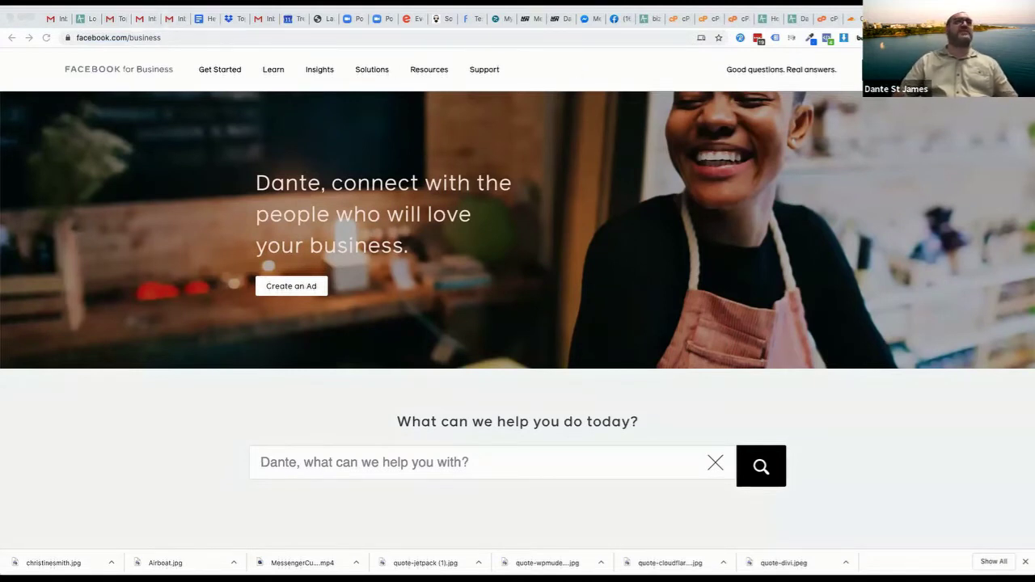
Load facebook.com in a new tab and open then close the account menu
{"action": "key", "text": "super+l"}
{"action": "key", "text": "super+t"}
{"action": "type", "text": "facebook.com"}
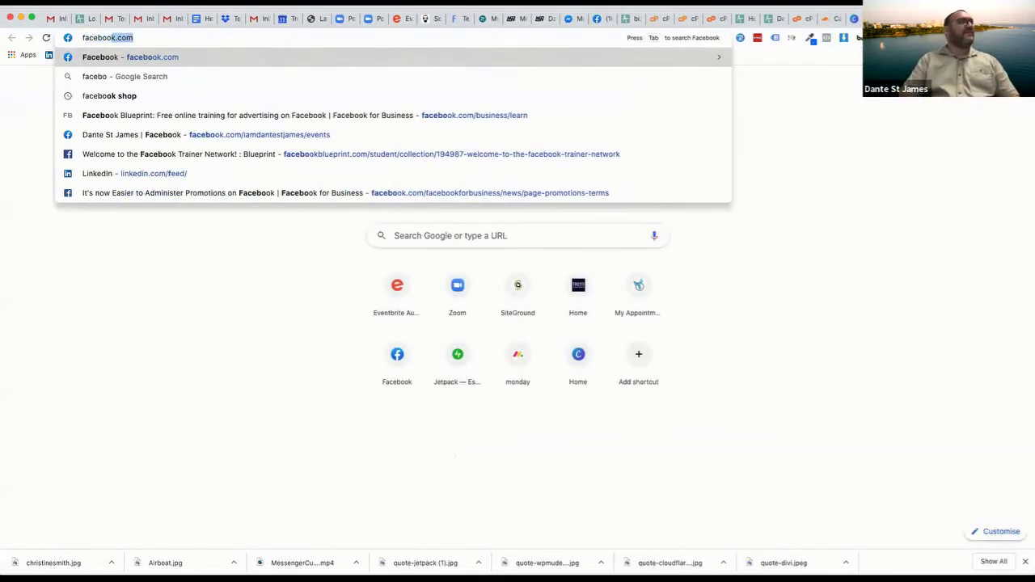
{"action": "key", "text": "Return"}
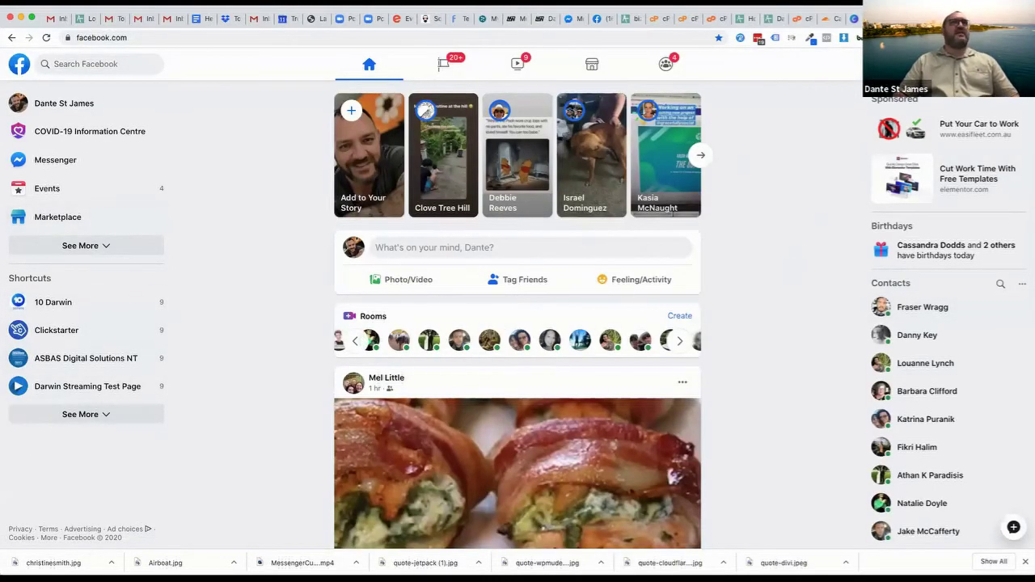
{"action": "left_click", "coordinate": [1016, 64]}
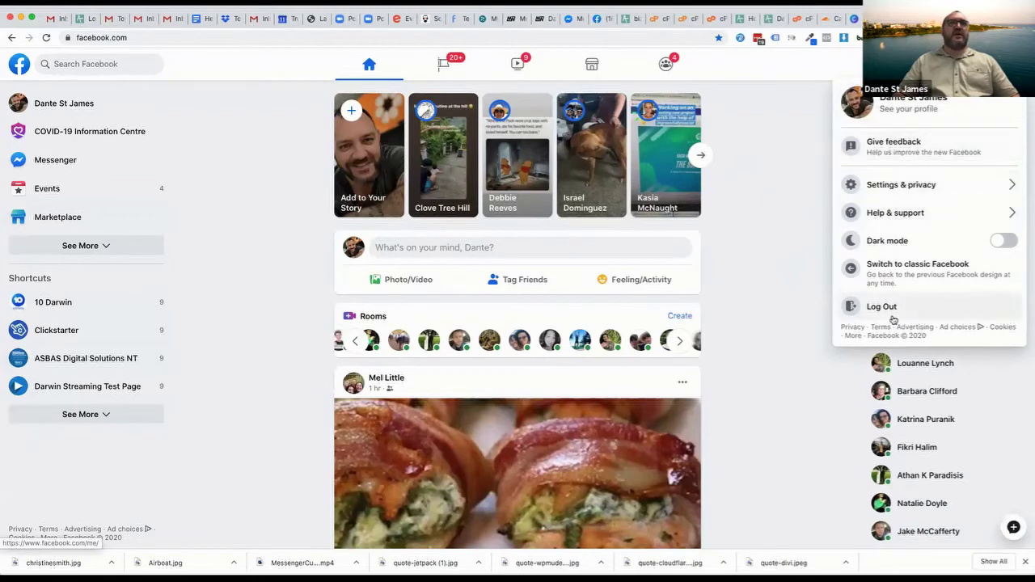
{"action": "left_click", "coordinate": [771, 210]}
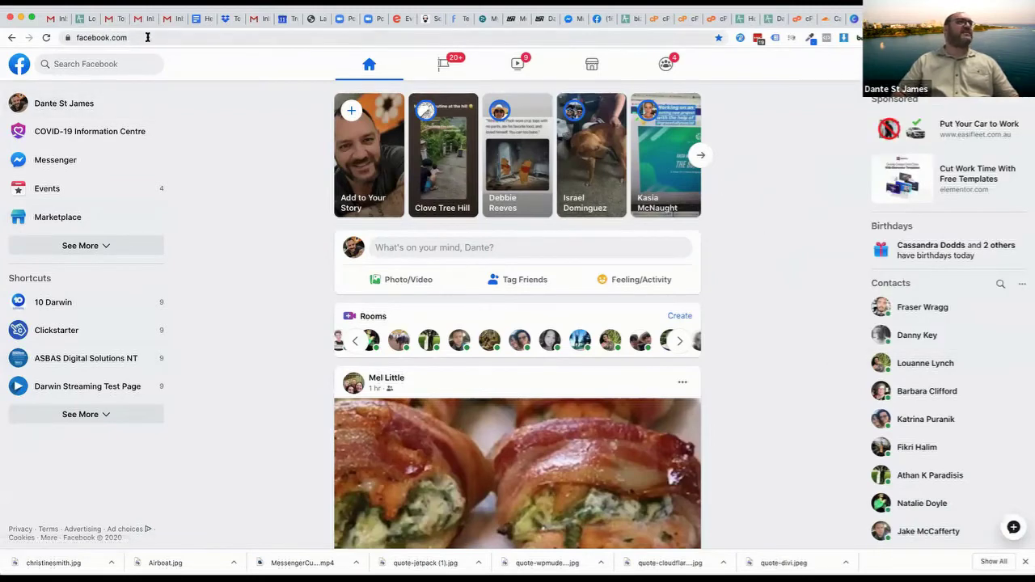
Go to Audience Insights by adding /ad to the address and picking its suggestion
{"action": "left_click", "coordinate": [175, 37]}
{"action": "left_click", "coordinate": [175, 37]}
{"action": "type", "text": "/ad"}
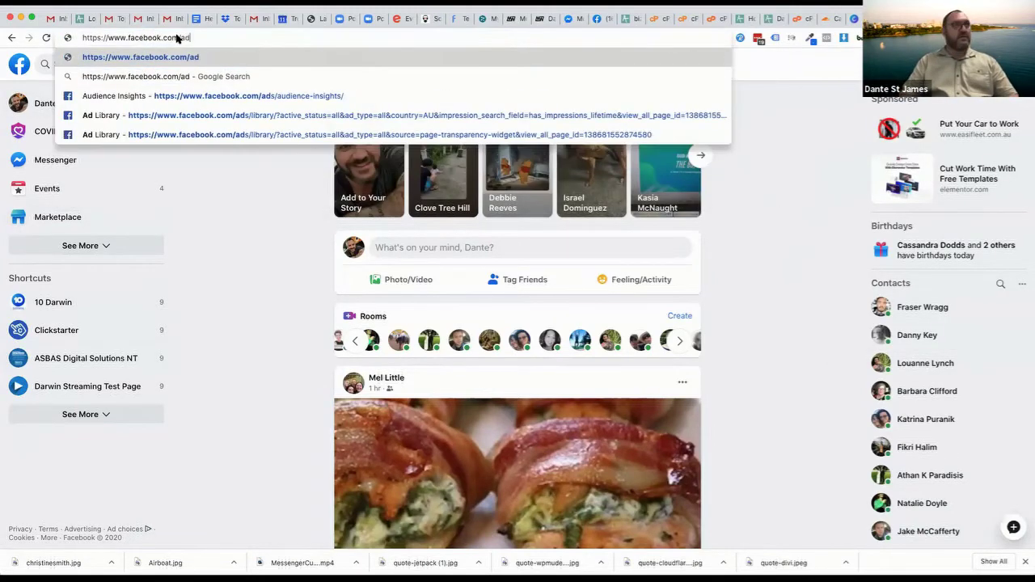
{"action": "key", "text": "Down"}
{"action": "key", "text": "Down"}
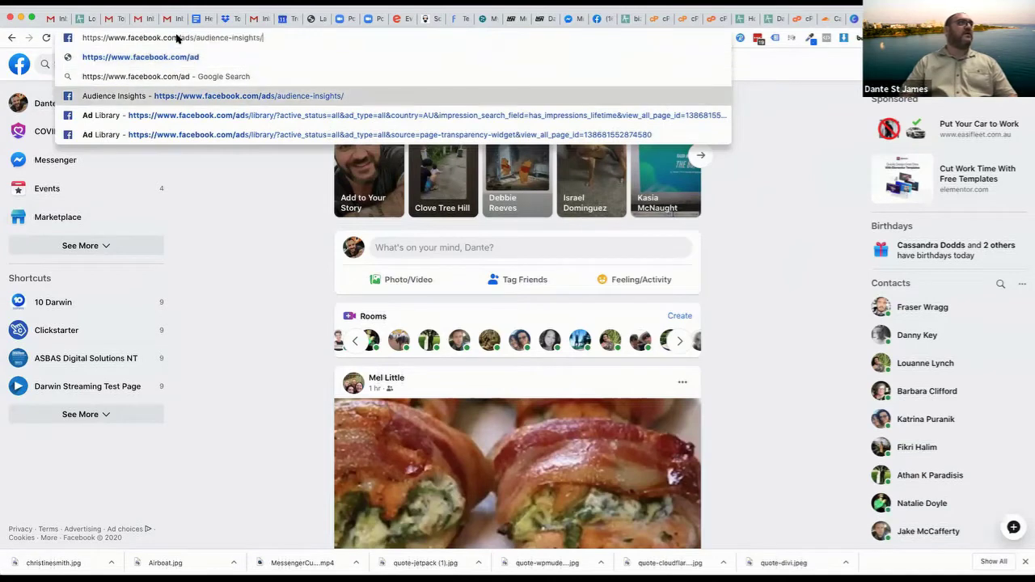
{"action": "left_click", "coordinate": [195, 97]}
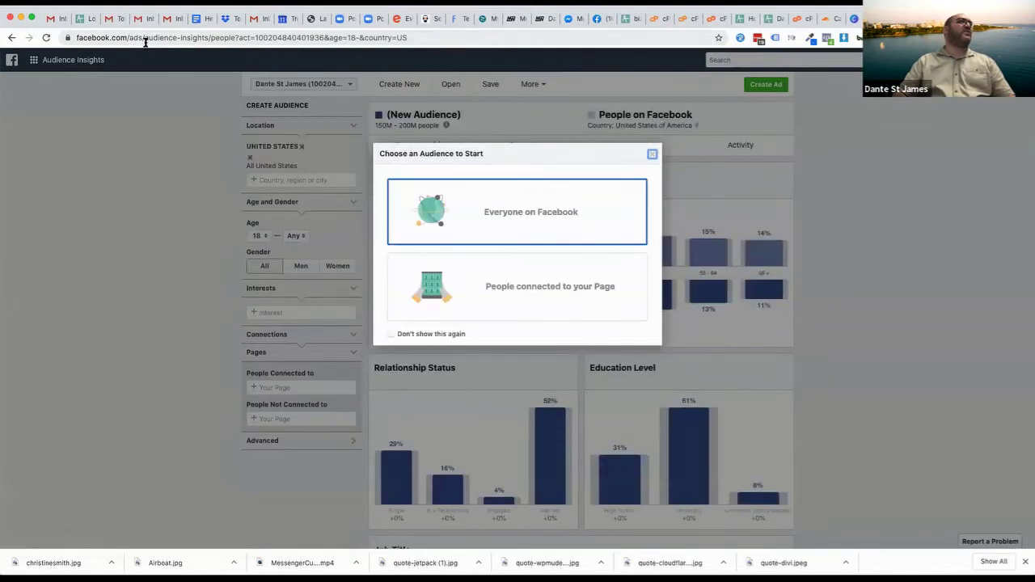
Trim the address to /ads/audience-insights/ and dismiss the Choose an Audience prompt to see Demographics
{"action": "left_click_drag", "start_coordinate": [213, 37], "coordinate": [647, 39]}
{"action": "key", "text": "BackSpace"}
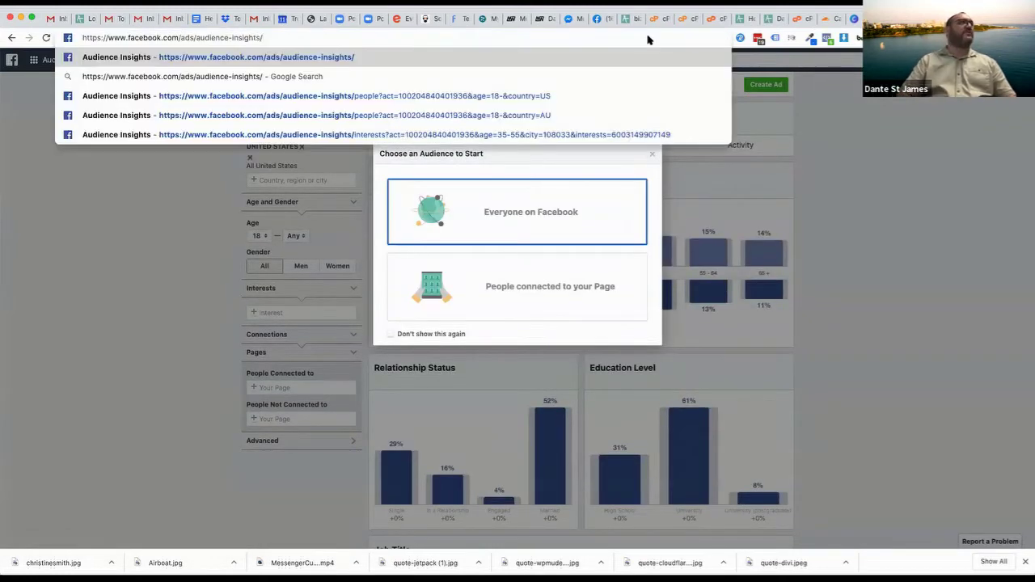
{"action": "triple_click", "coordinate": [314, 37]}
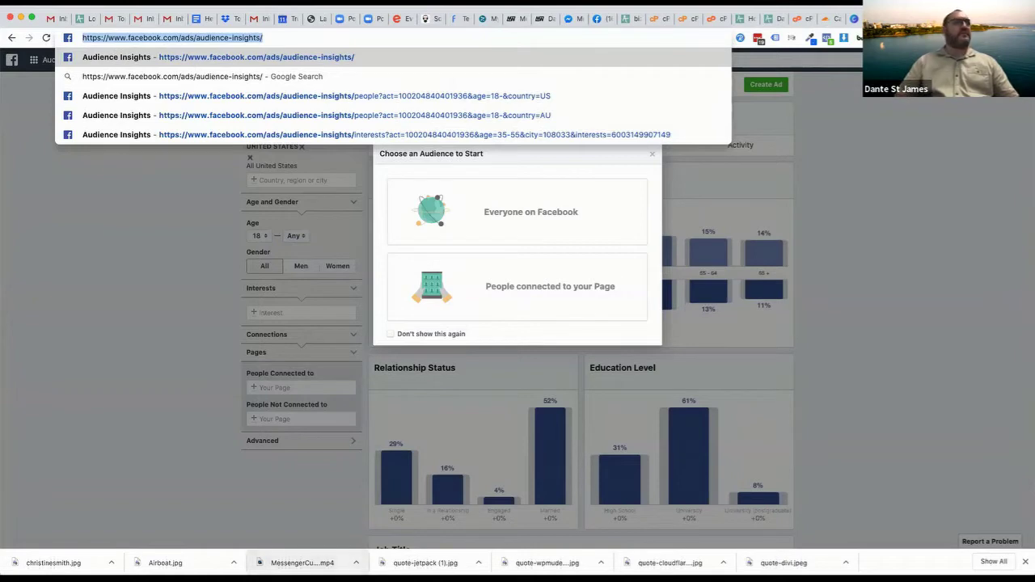
{"action": "left_click", "coordinate": [112, 227]}
{"action": "left_click", "coordinate": [113, 227]}
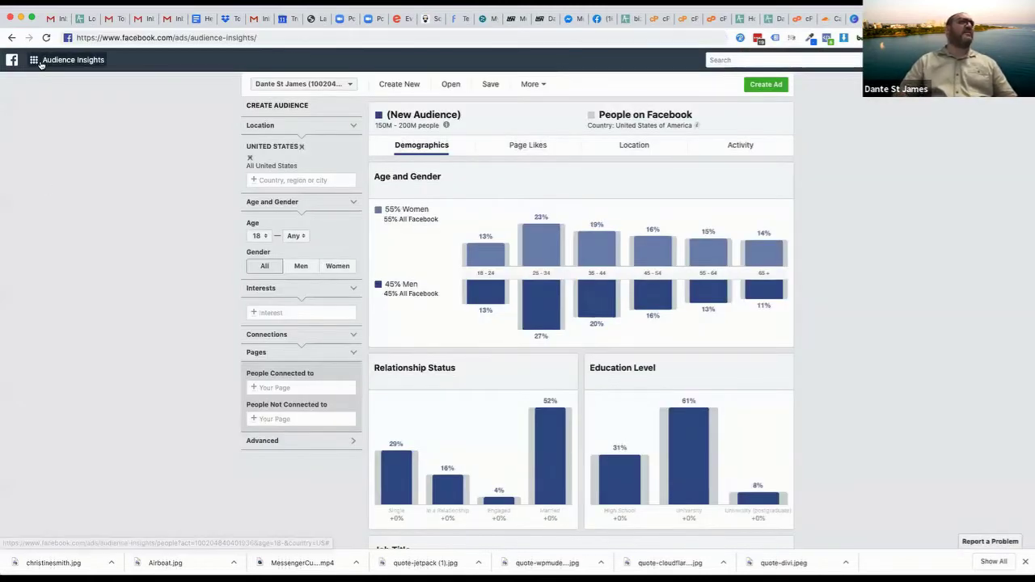
{"action": "left_click", "coordinate": [81, 60]}
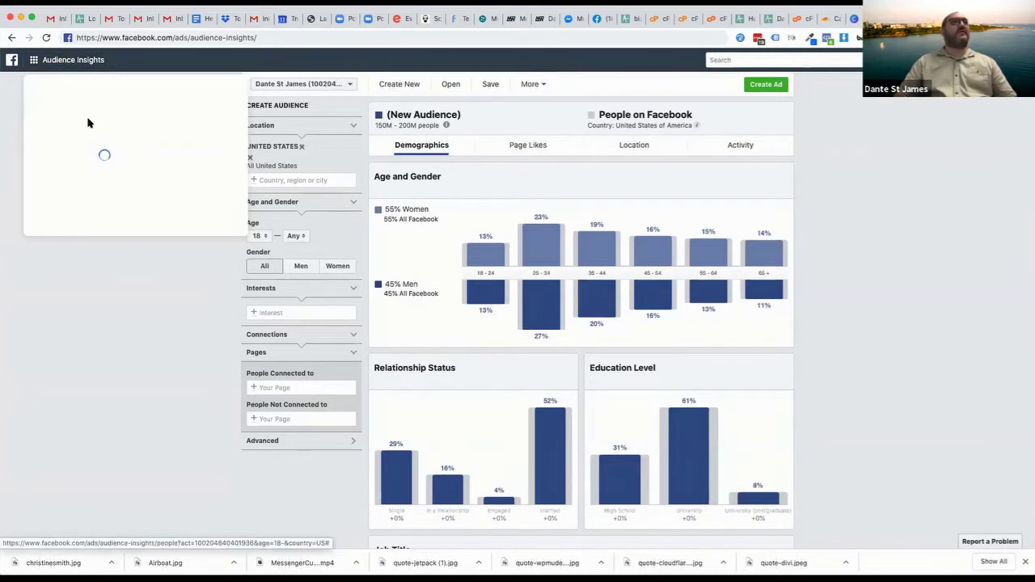
Cut the address back to facebook.com and load the home page
{"action": "left_click_drag", "start_coordinate": [175, 37], "coordinate": [257, 37]}
{"action": "key", "text": "BackSpace"}
{"action": "key", "text": "Return"}
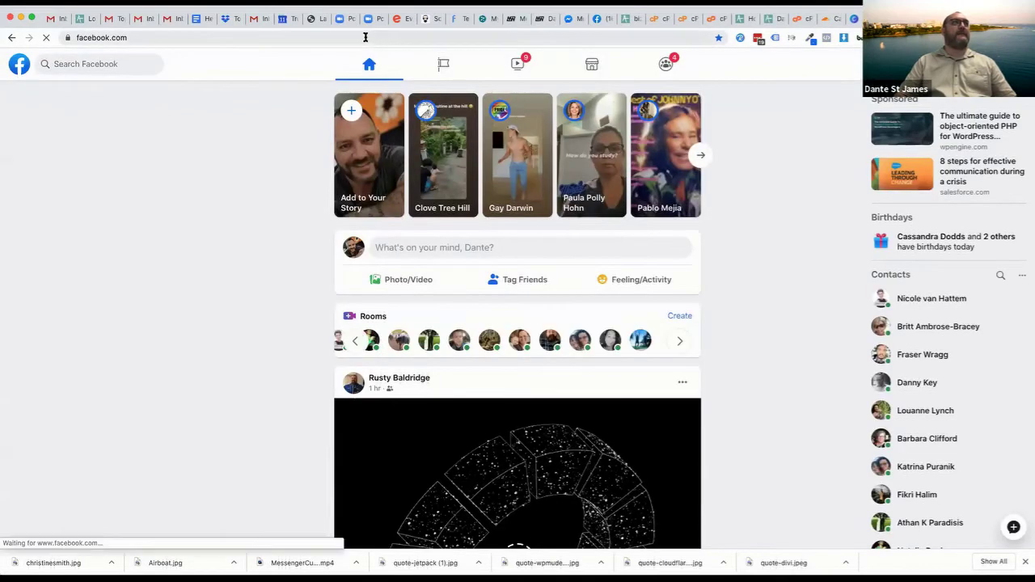
{"action": "left_click", "coordinate": [368, 38]}
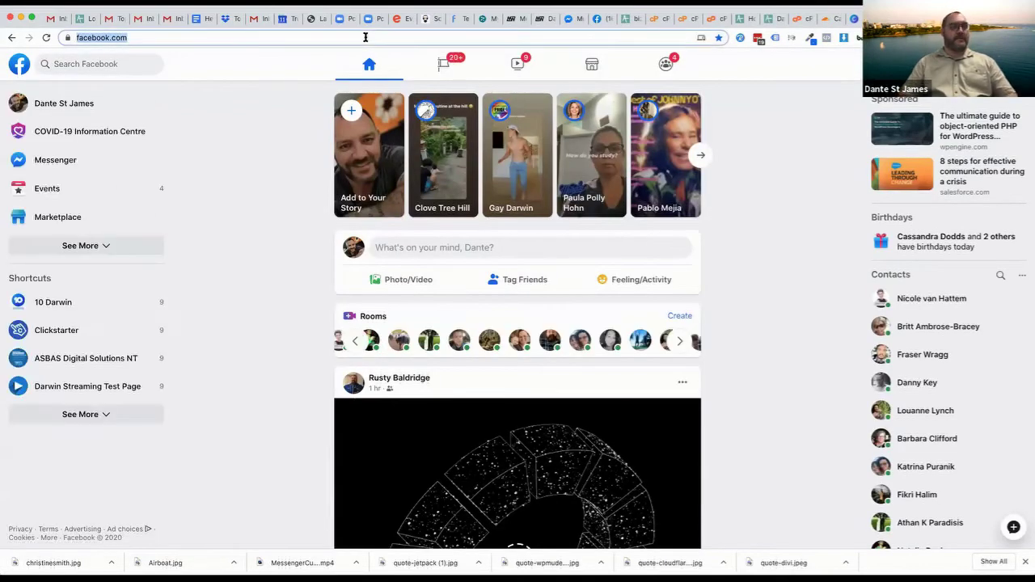
{"action": "type", "text": "/ads/"}
{"action": "key", "text": "Delete"}
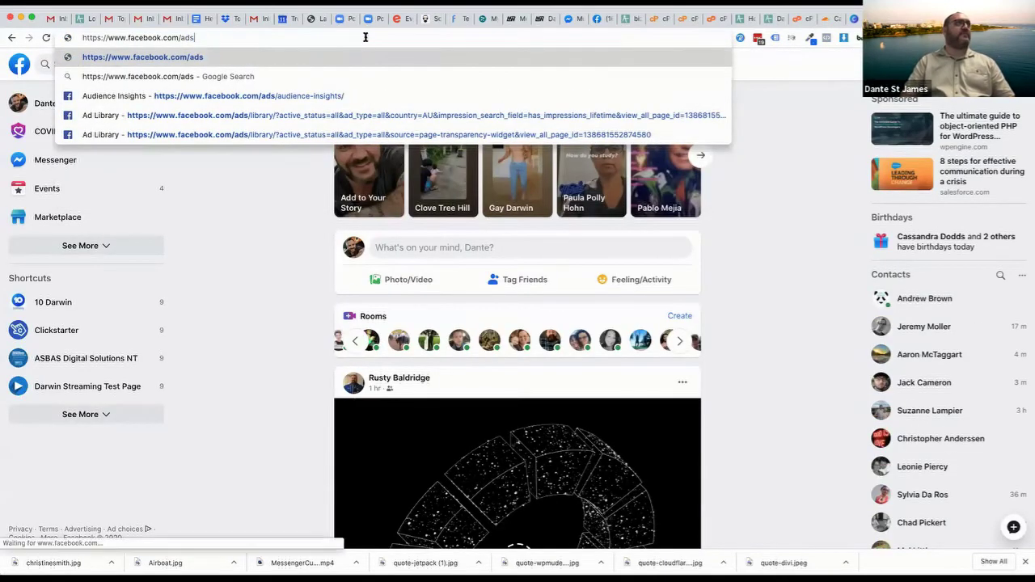
{"action": "key", "text": "Return"}
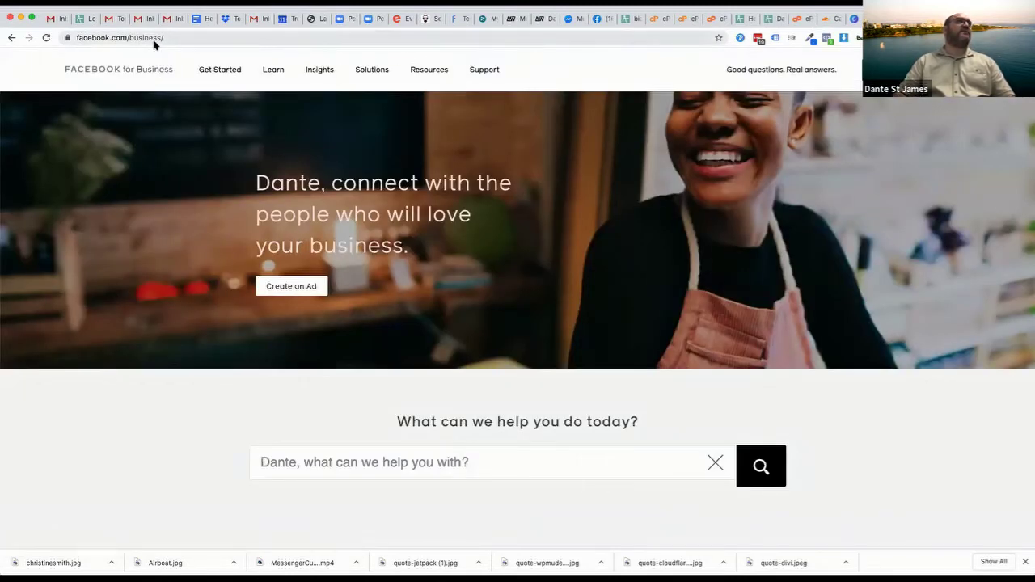
{"action": "mouse_move", "coordinate": [324, 72]}
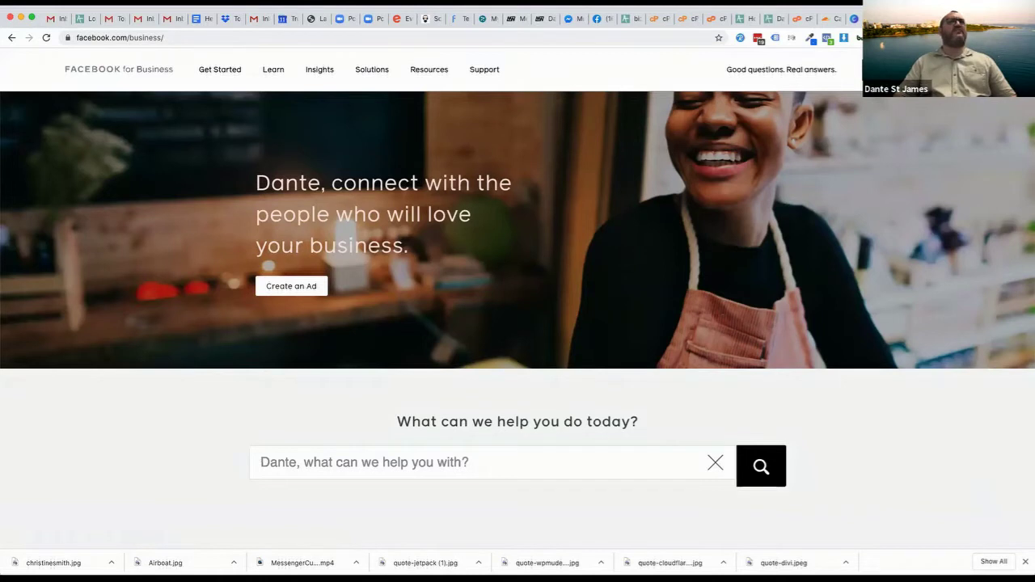
{"action": "key", "text": "super+l"}
{"action": "key", "text": "Escape"}
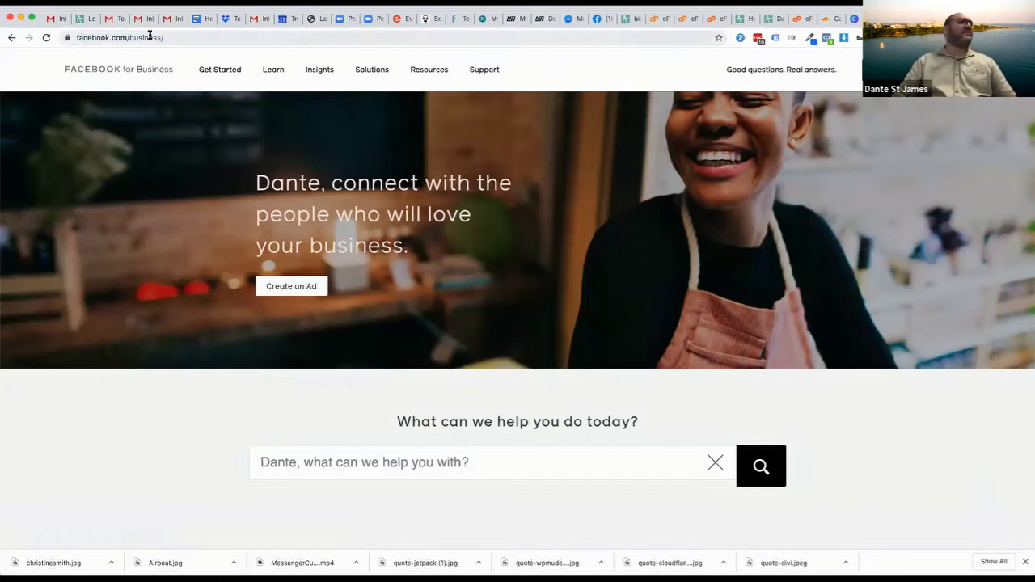
{"action": "left_click_drag", "start_coordinate": [127, 37], "coordinate": [456, 42]}
{"action": "key", "text": "BackSpace"}
{"action": "key", "text": "Return"}
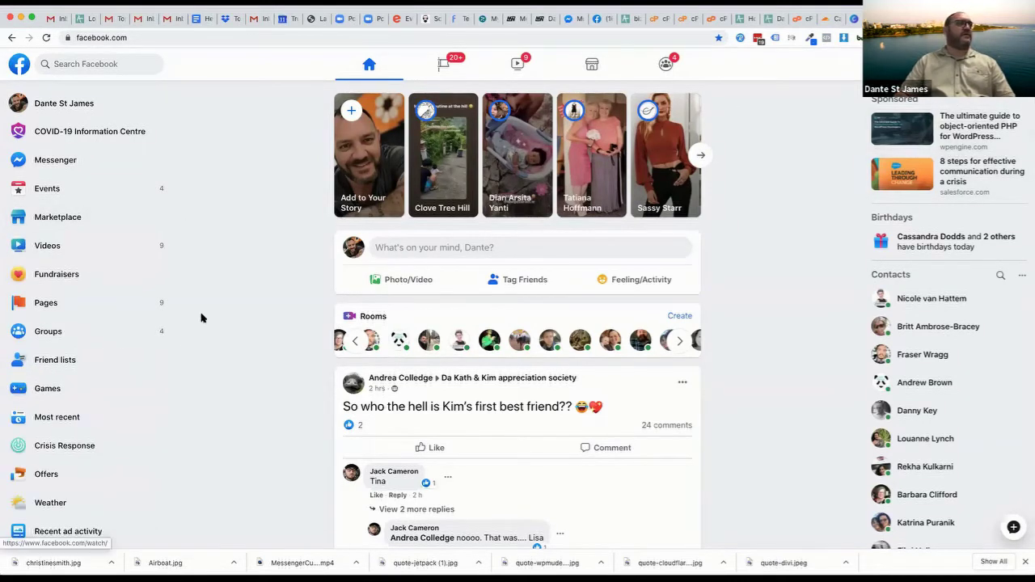
{"action": "scroll", "coordinate": [188, 468], "scroll_direction": "down", "scroll_amount": 1}
{"action": "scroll", "coordinate": [68, 478], "scroll_direction": "down", "scroll_amount": 1}
{"action": "scroll", "coordinate": [68, 479], "scroll_direction": "down", "scroll_amount": 5}
Go from Ads Manager to its Audiences list and close the prohibited-account warning
{"action": "left_click", "coordinate": [56, 338]}
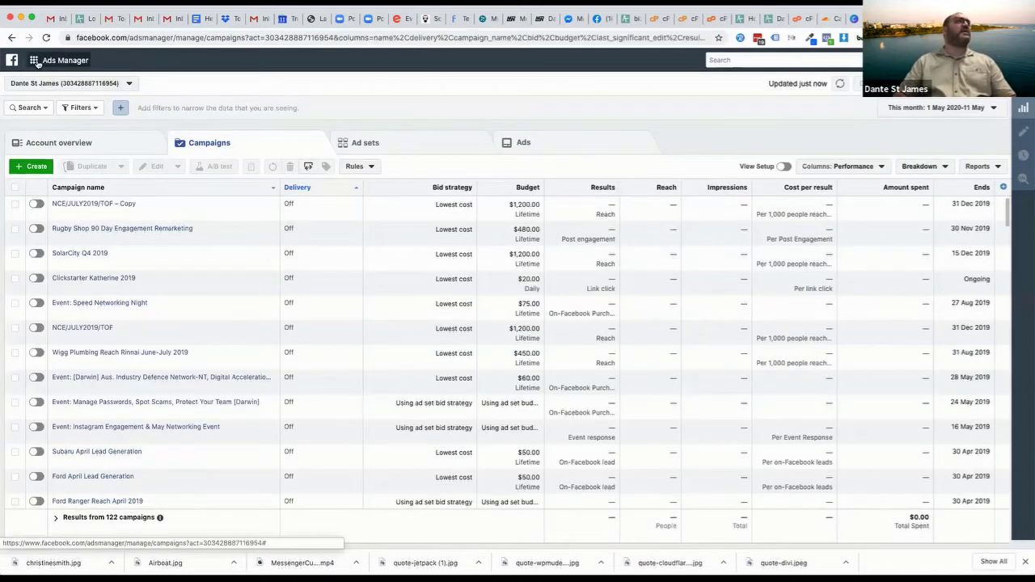
{"action": "left_click", "coordinate": [50, 63]}
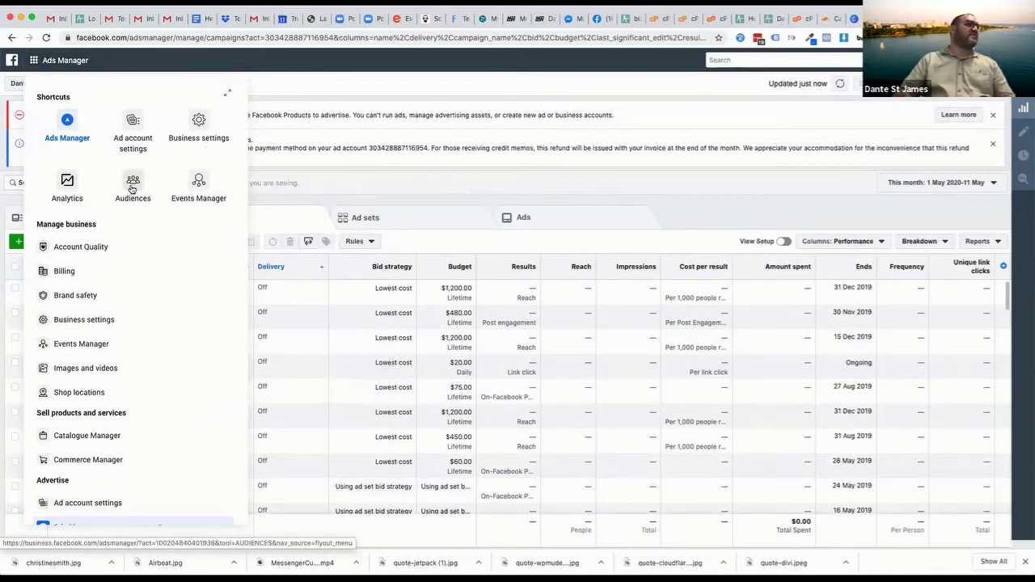
{"action": "scroll", "coordinate": [101, 421], "scroll_direction": "down", "scroll_amount": 3}
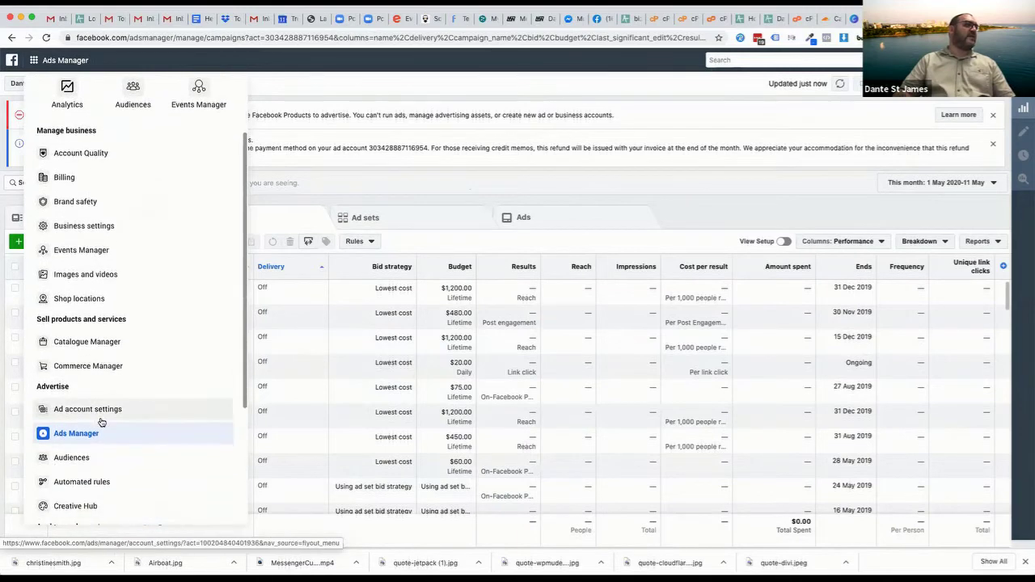
{"action": "scroll", "coordinate": [101, 422], "scroll_direction": "down", "scroll_amount": 4}
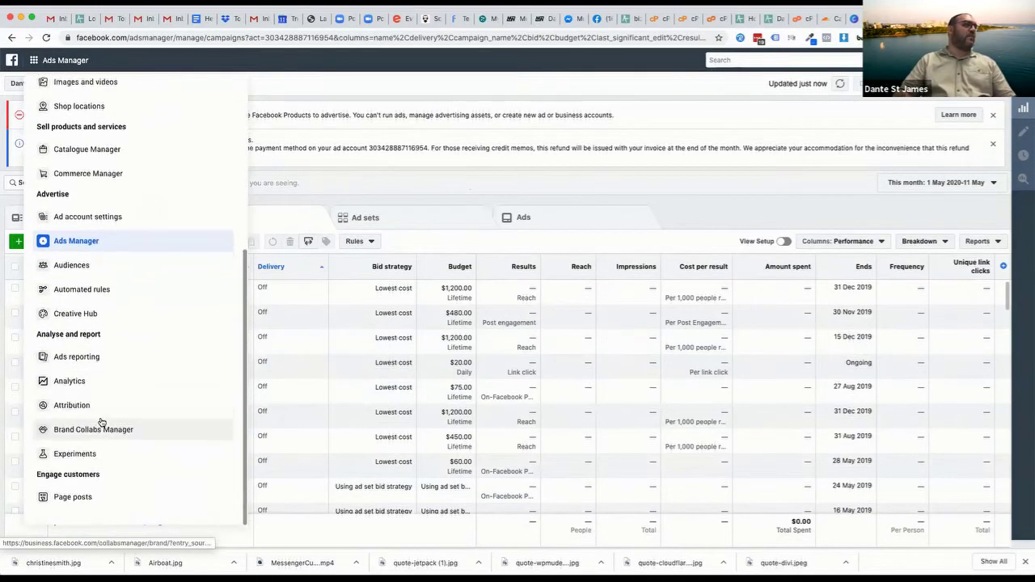
{"action": "scroll", "coordinate": [101, 422], "scroll_direction": "up", "scroll_amount": 7}
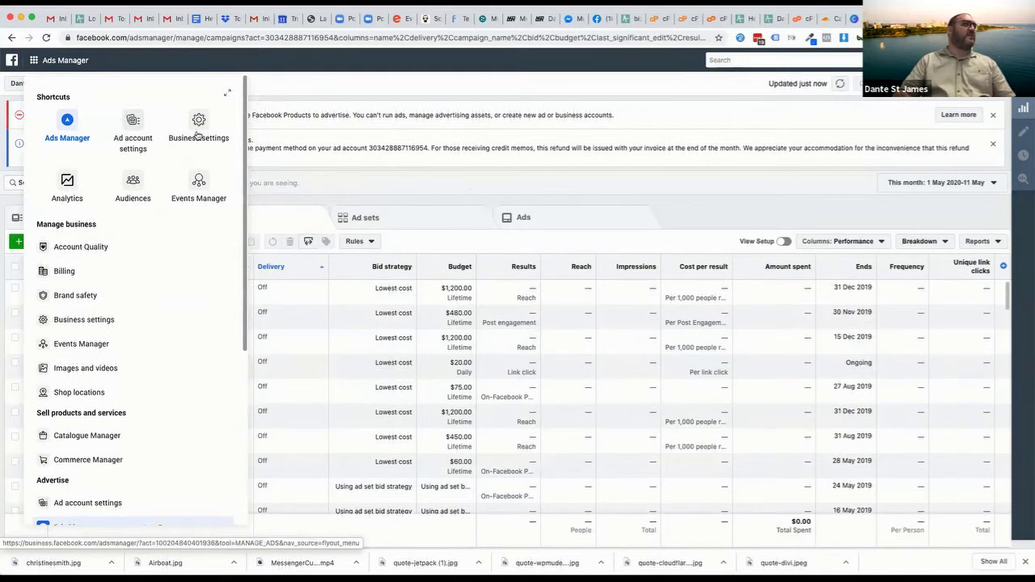
{"action": "left_click", "coordinate": [135, 184]}
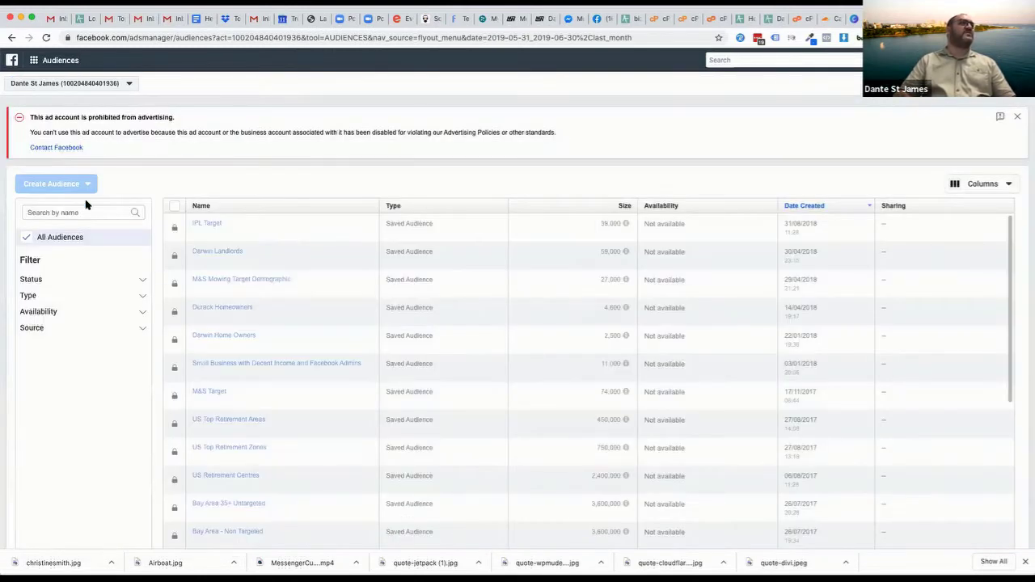
{"action": "left_click", "coordinate": [1018, 116]}
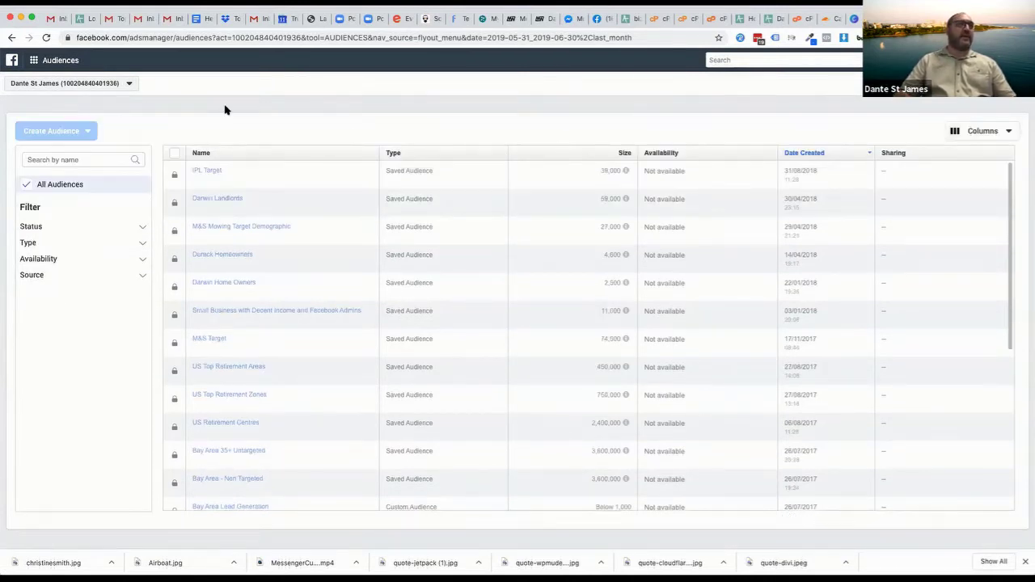
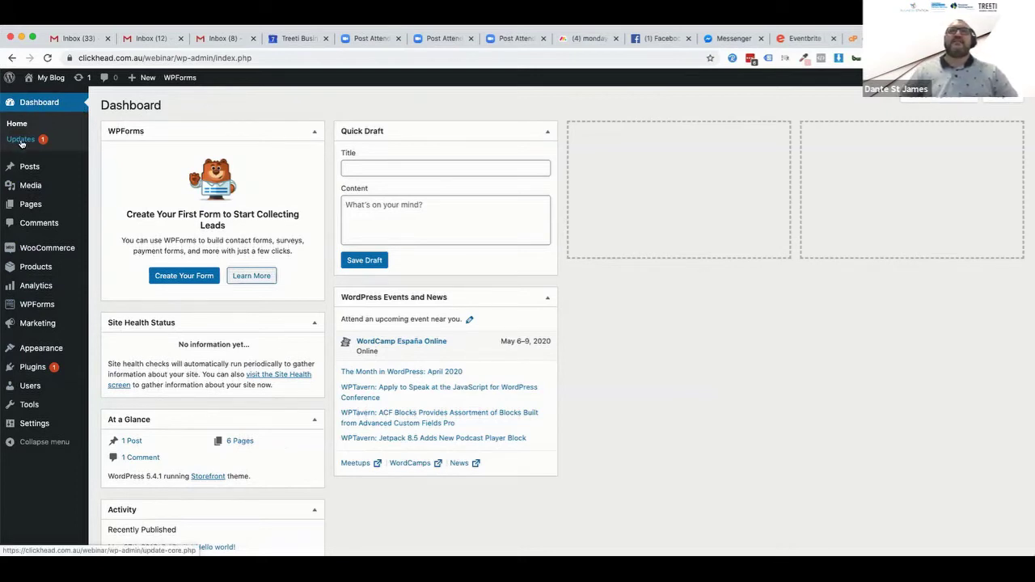
Open the Updates page, which shows WordPress 5.4.1 is current and WordPress Importer 0.7 available
{"action": "left_click", "coordinate": [37, 142]}
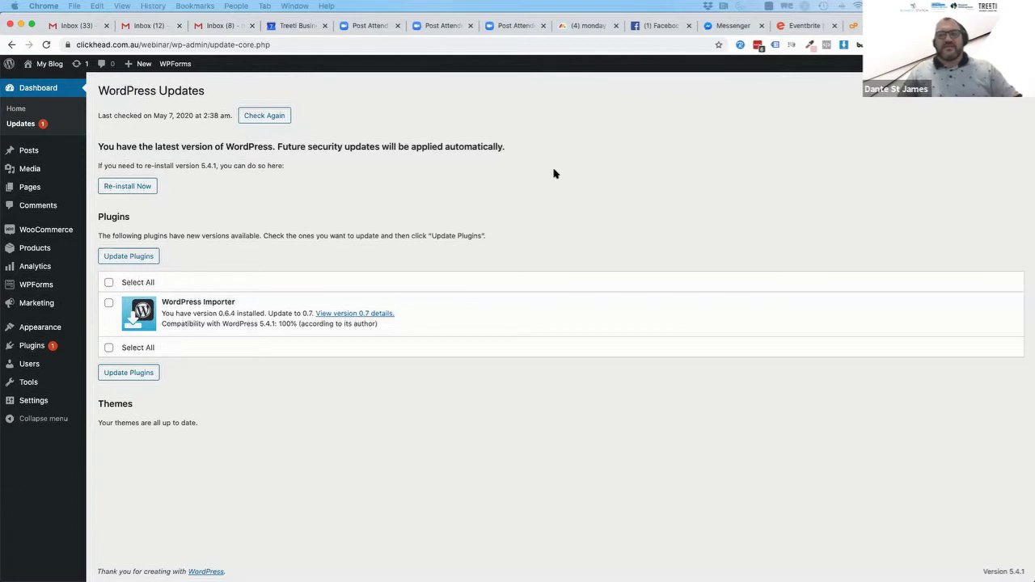
{"action": "triple_click", "coordinate": [174, 303]}
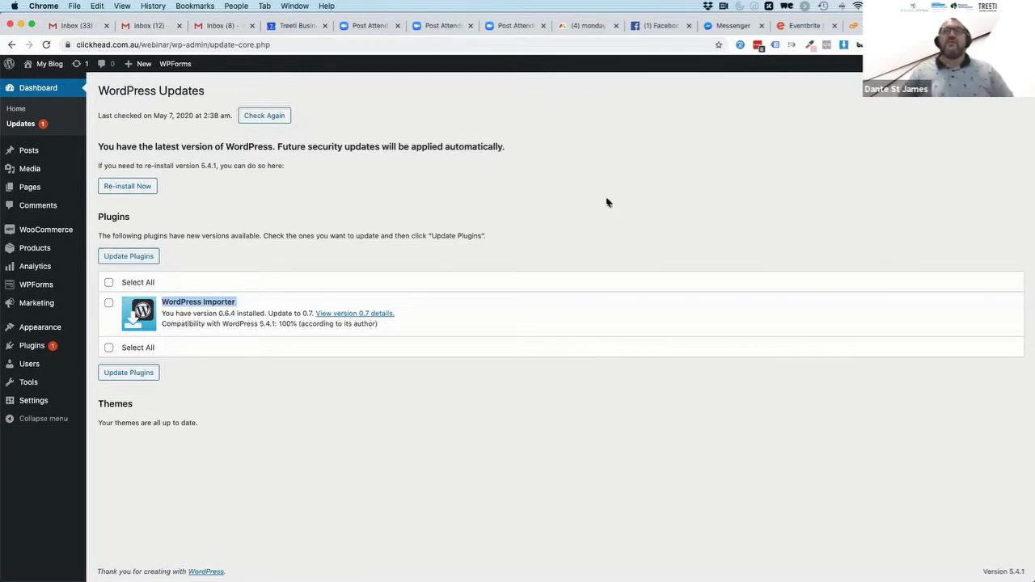
{"action": "left_click", "coordinate": [501, 212]}
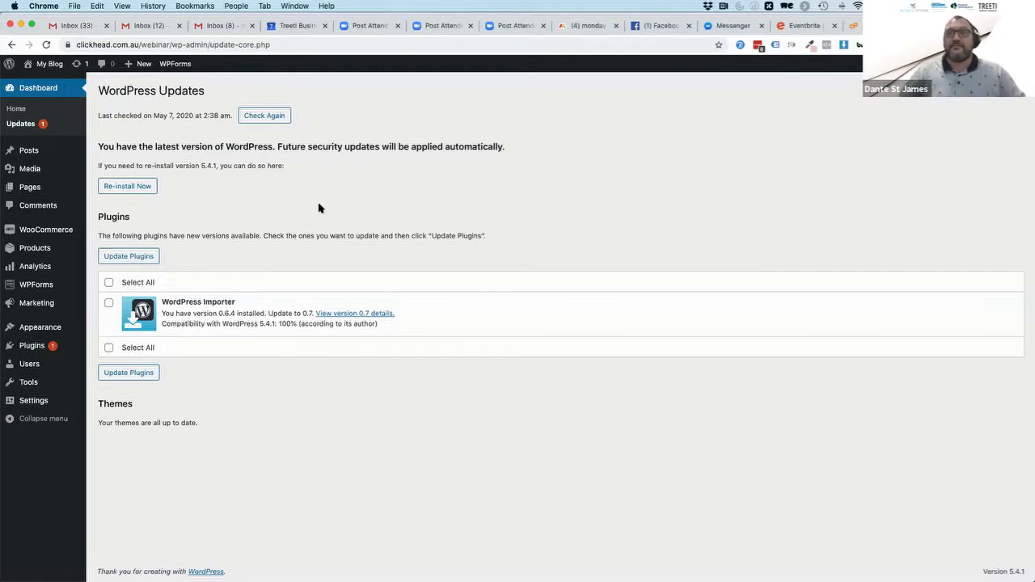
Update WordPress Importer to 0.7 and go back to the installed plugins list
{"action": "left_click", "coordinate": [110, 283]}
{"action": "left_click", "coordinate": [141, 255]}
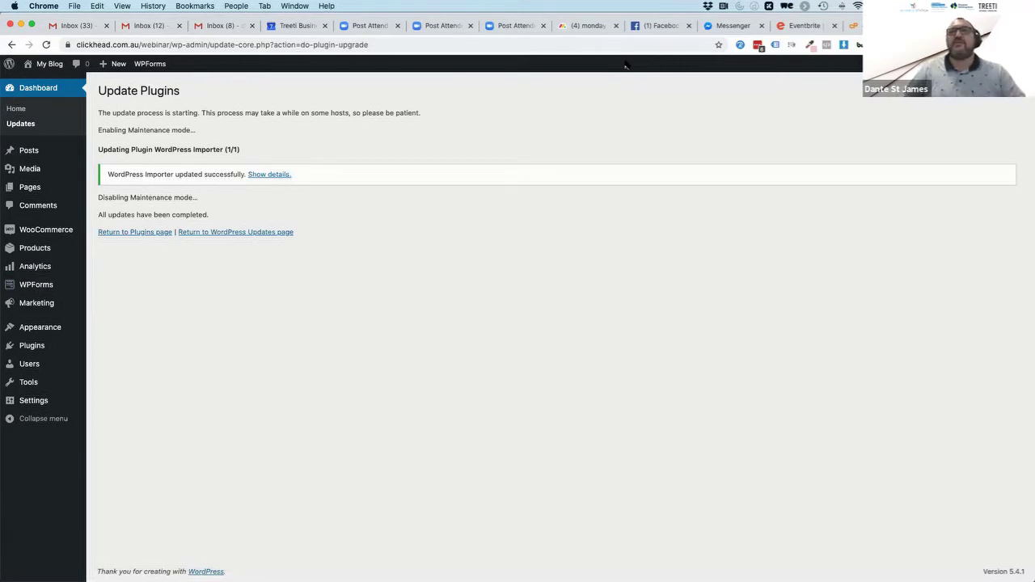
{"action": "left_click", "coordinate": [148, 234]}
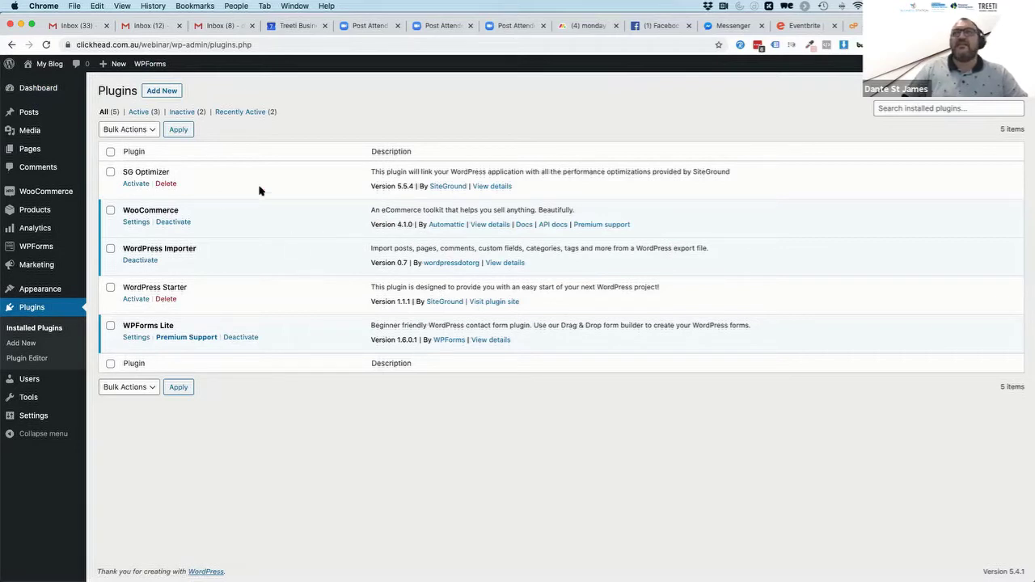
Tick all five plugins, then deactivate WPForms Lite, WordPress Importer and WooCommerce
{"action": "mouse_move", "coordinate": [39, 87]}
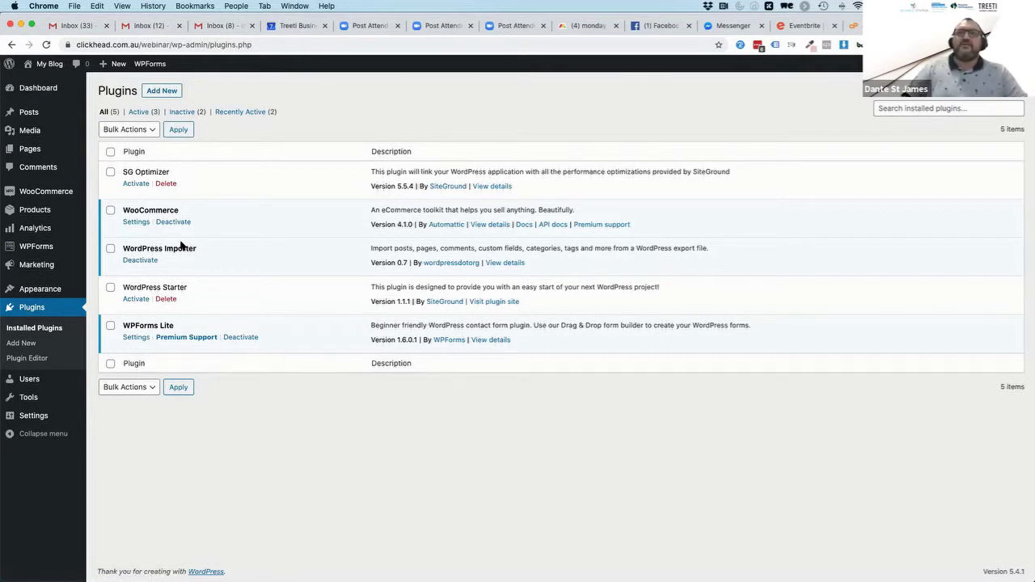
{"action": "left_click", "coordinate": [110, 173]}
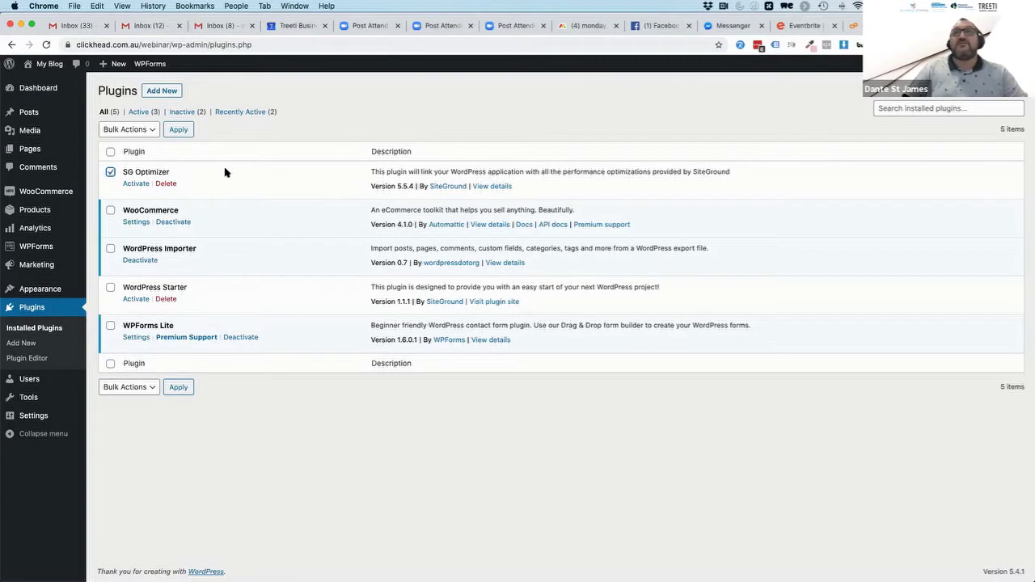
{"action": "left_click", "coordinate": [111, 211]}
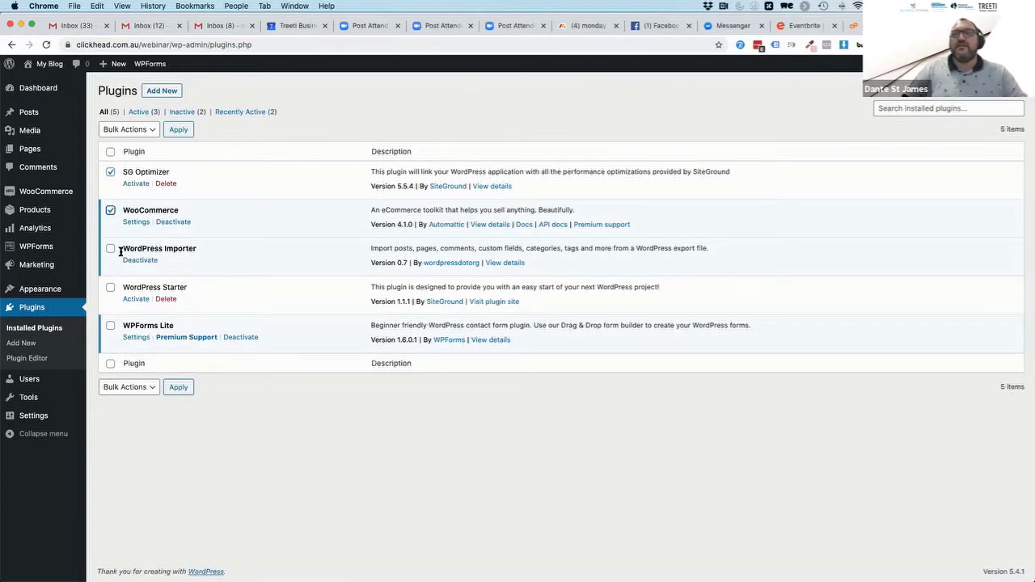
{"action": "left_click", "coordinate": [110, 248]}
{"action": "left_click", "coordinate": [111, 289]}
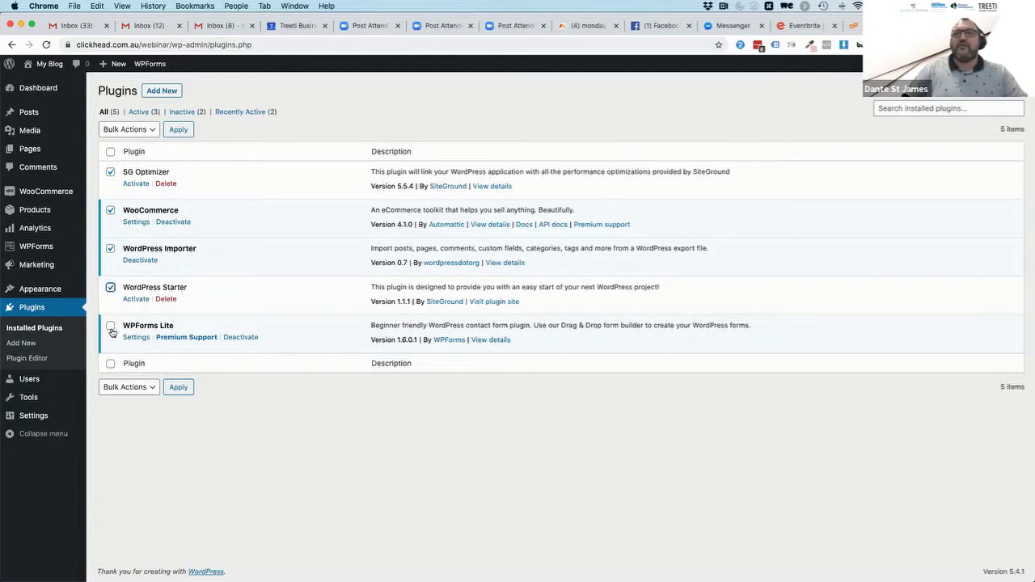
{"action": "left_click", "coordinate": [111, 326]}
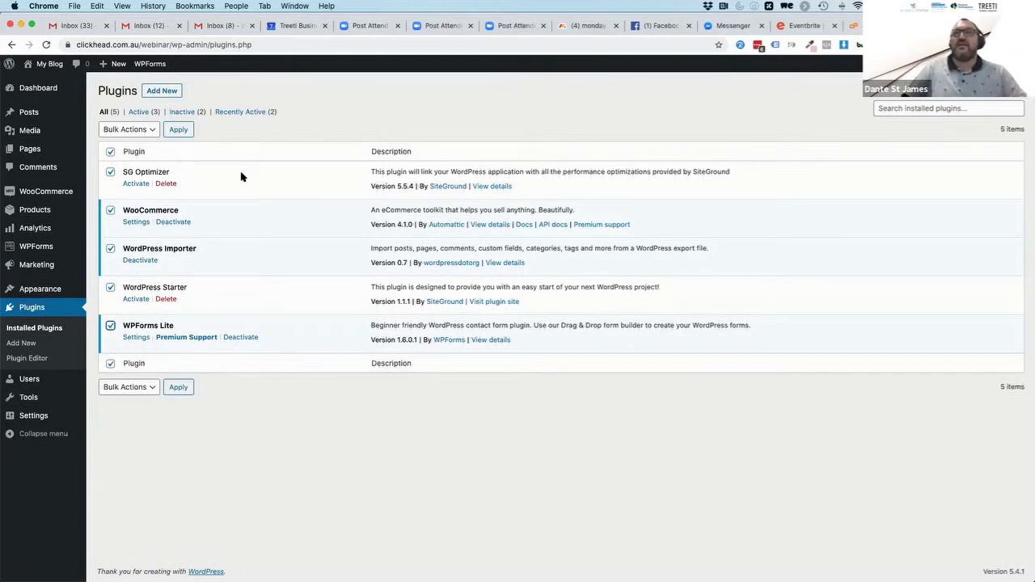
{"action": "left_click", "coordinate": [243, 340]}
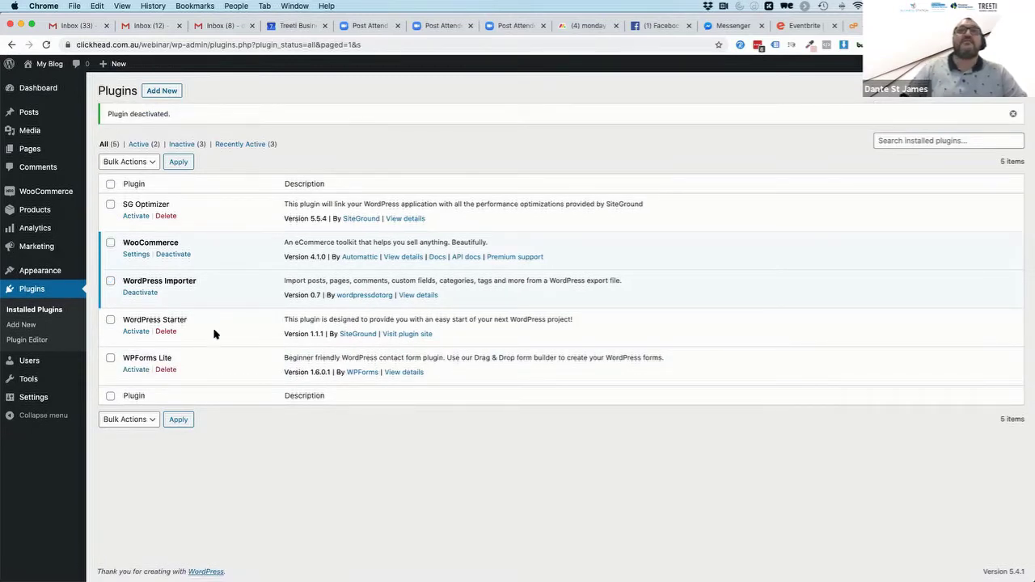
{"action": "left_click", "coordinate": [137, 294]}
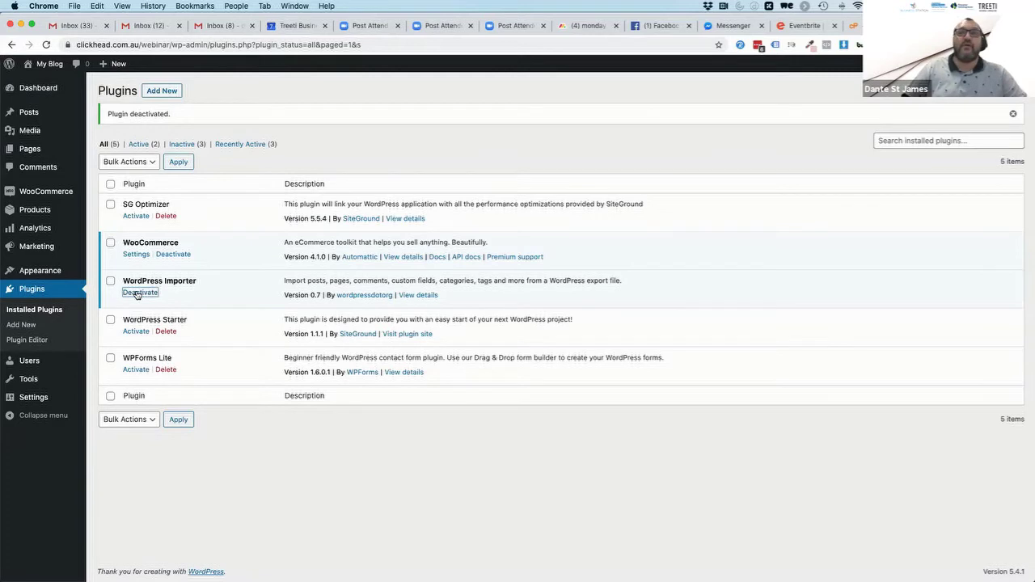
{"action": "left_click", "coordinate": [173, 255]}
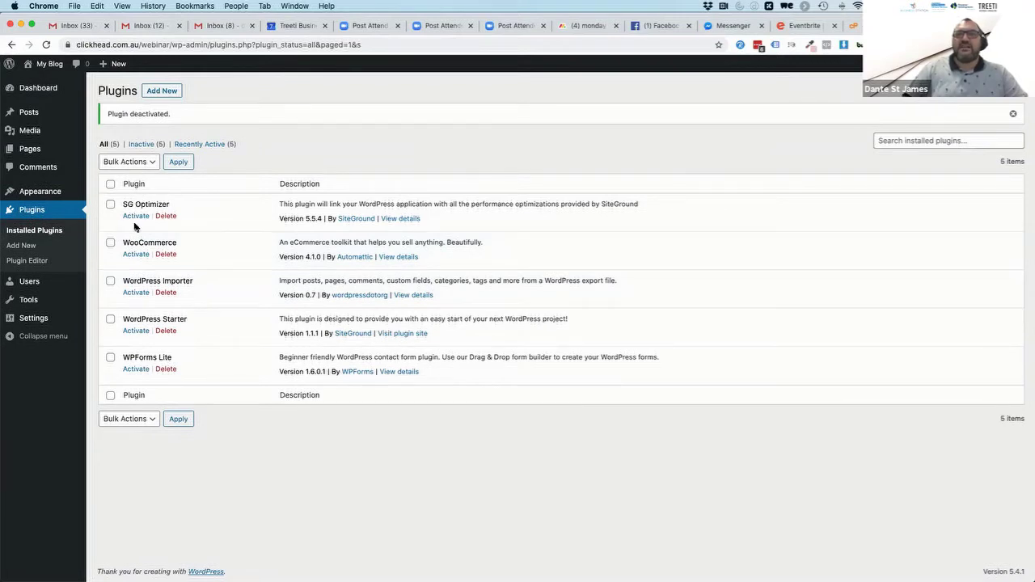
Bulk-delete all five selected plugins, confirm the deletion, and reload the empty Plugins list
{"action": "left_click", "coordinate": [111, 184]}
{"action": "left_click", "coordinate": [139, 166]}
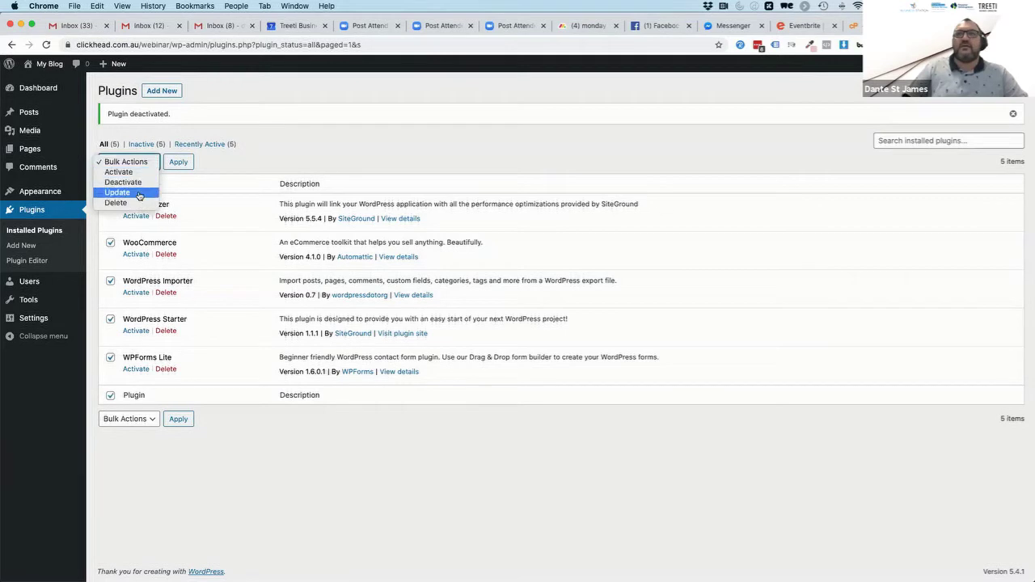
{"action": "left_click", "coordinate": [132, 202]}
{"action": "left_click", "coordinate": [182, 163]}
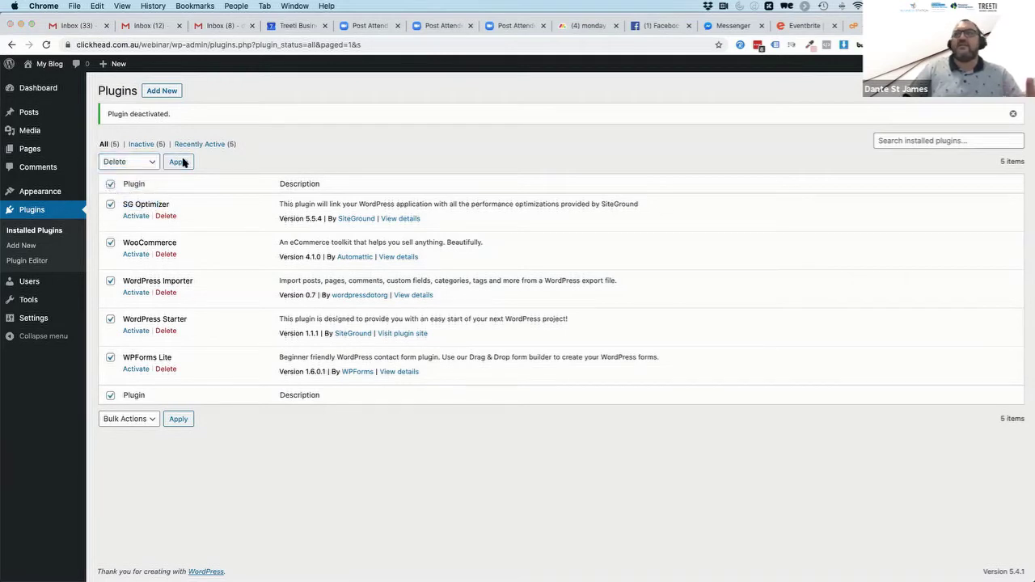
{"action": "left_click", "coordinate": [608, 116]}
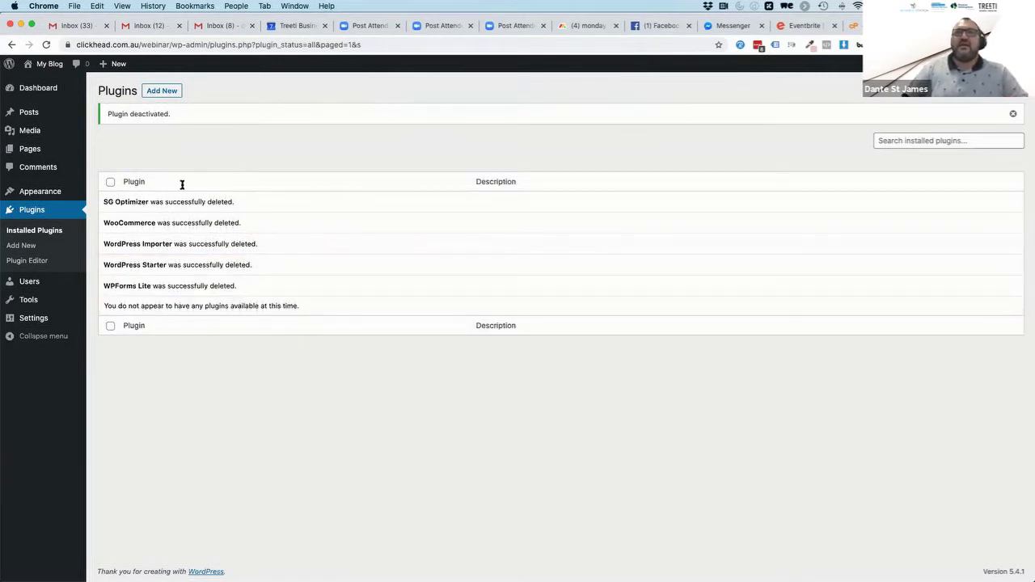
{"action": "left_click", "coordinate": [36, 211]}
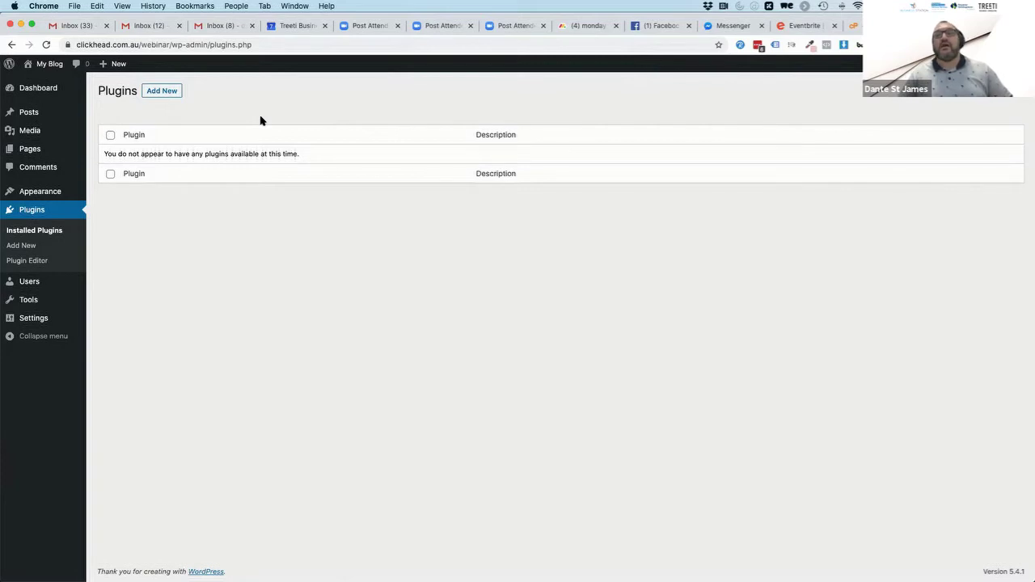
Open the Add Plugins page, which features Akismet Anti-Spam and Jetpack
{"action": "left_click", "coordinate": [161, 91]}
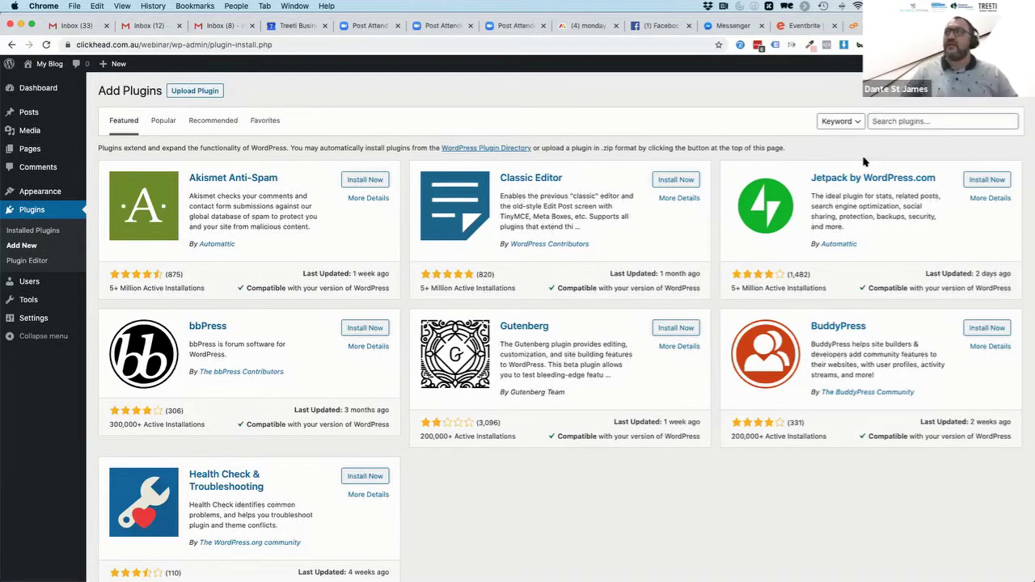
Install Jetpack by WordPress.com, then activate it
{"action": "left_click", "coordinate": [988, 182]}
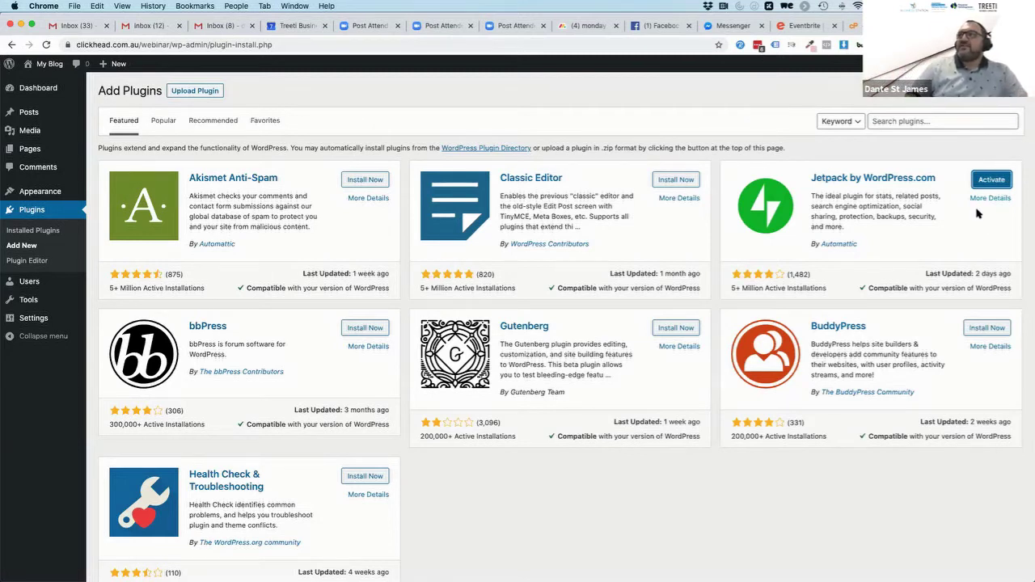
{"action": "left_click", "coordinate": [988, 181]}
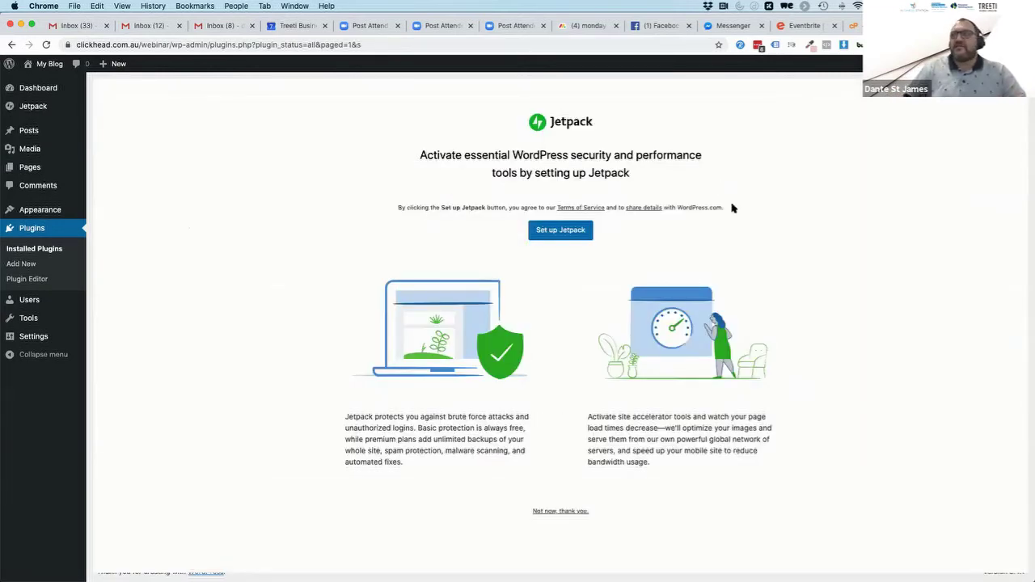
Start the Jetpack setup to reach the WordPress.com connection approval screen
{"action": "left_click", "coordinate": [559, 231]}
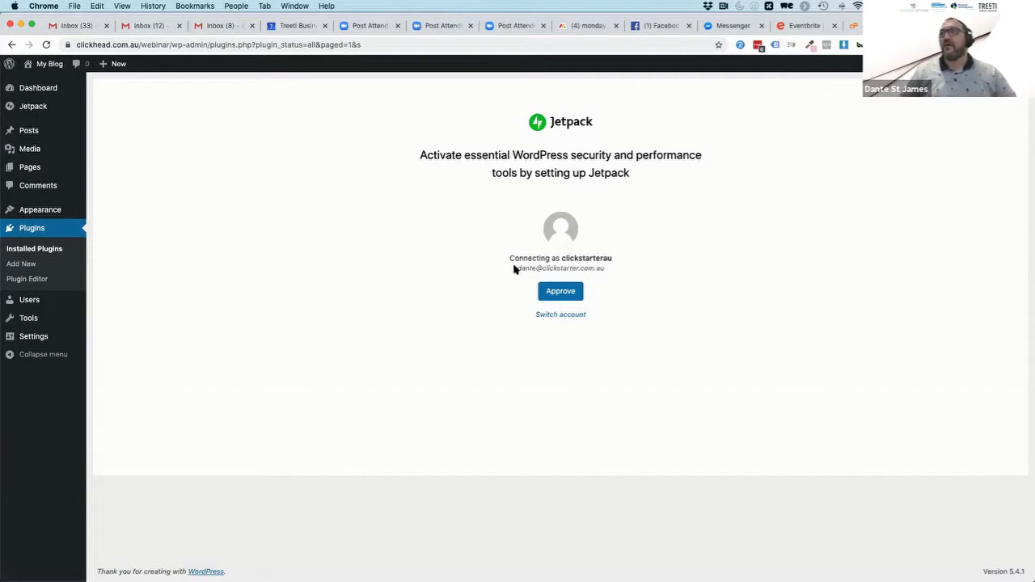
{"action": "left_click_drag", "start_coordinate": [513, 268], "coordinate": [608, 269]}
Approve the Jetpack connection and look through the plans page down to the bottom
{"action": "left_click", "coordinate": [553, 298]}
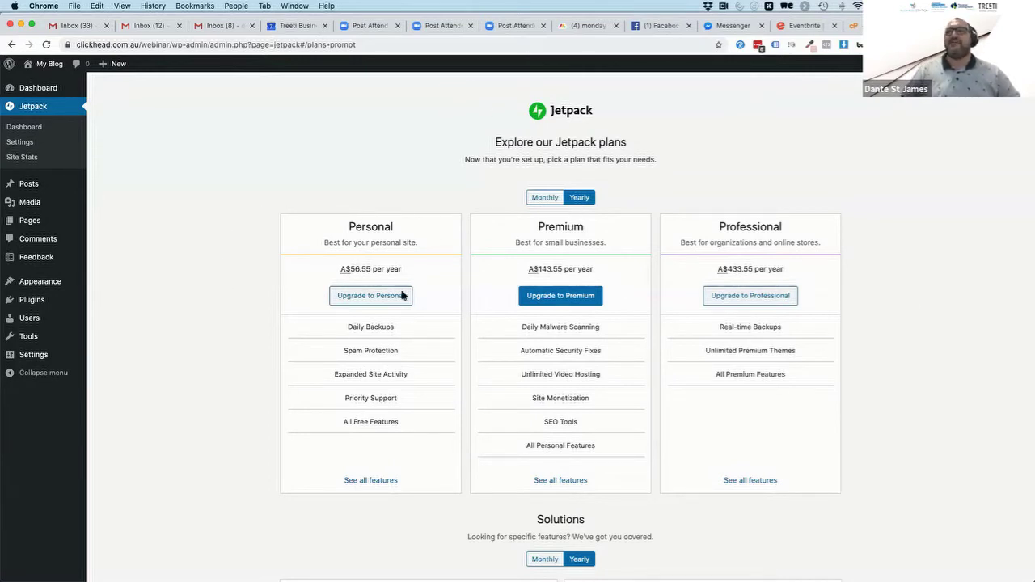
{"action": "scroll", "coordinate": [235, 350], "scroll_direction": "down", "scroll_amount": 5}
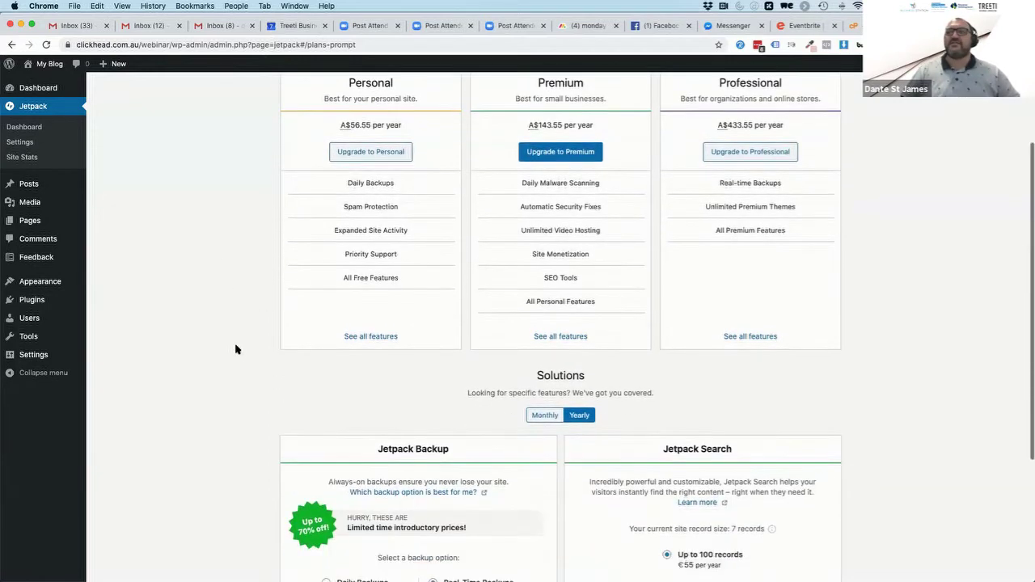
{"action": "scroll", "coordinate": [235, 349], "scroll_direction": "down", "scroll_amount": 4}
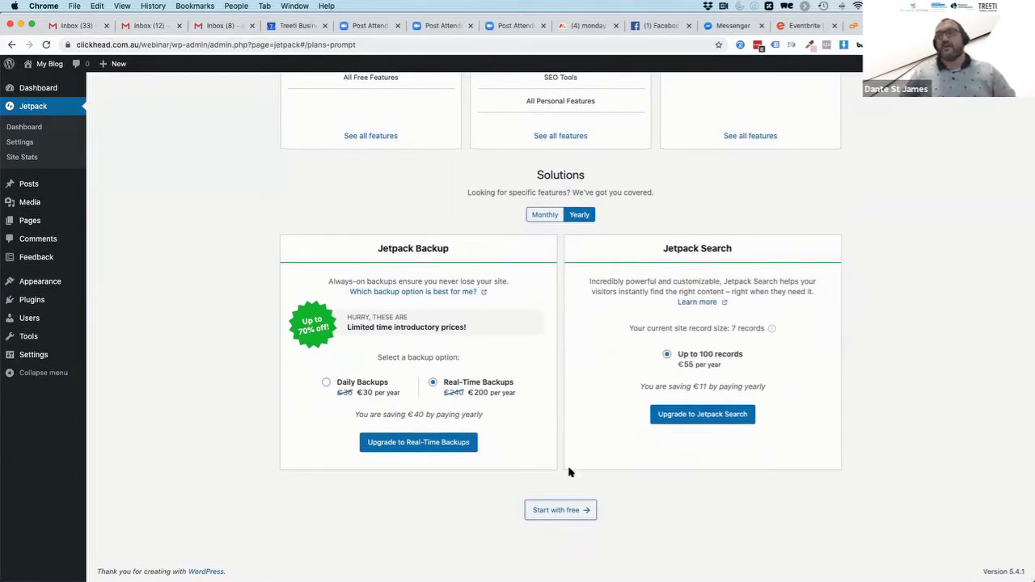
Continue on the free plan, activate the site accelerator, and dismiss the Site Stats notice
{"action": "left_click", "coordinate": [561, 514]}
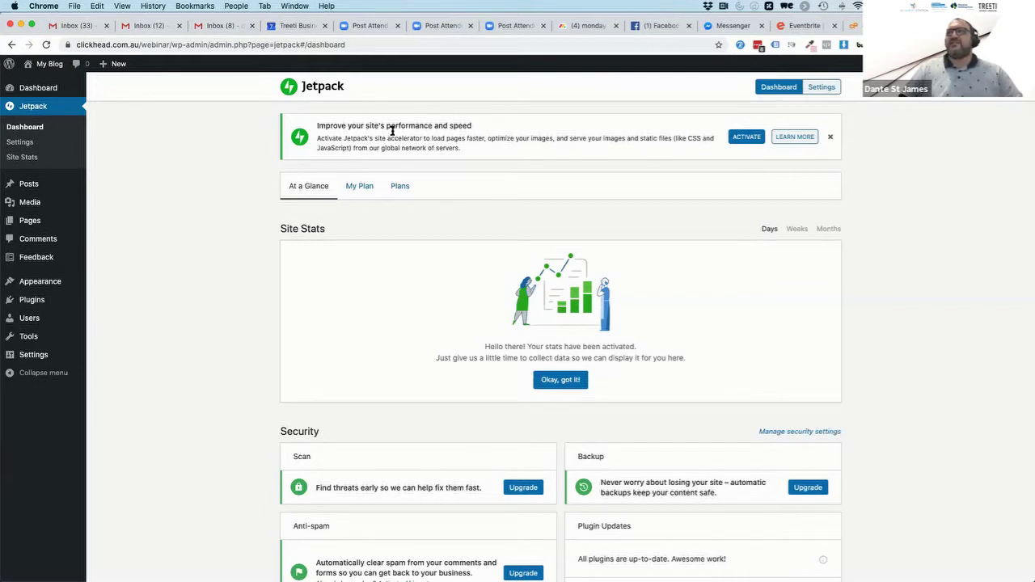
{"action": "left_click_drag", "start_coordinate": [323, 126], "coordinate": [476, 127]}
{"action": "left_click", "coordinate": [476, 127]}
{"action": "left_click", "coordinate": [740, 138]}
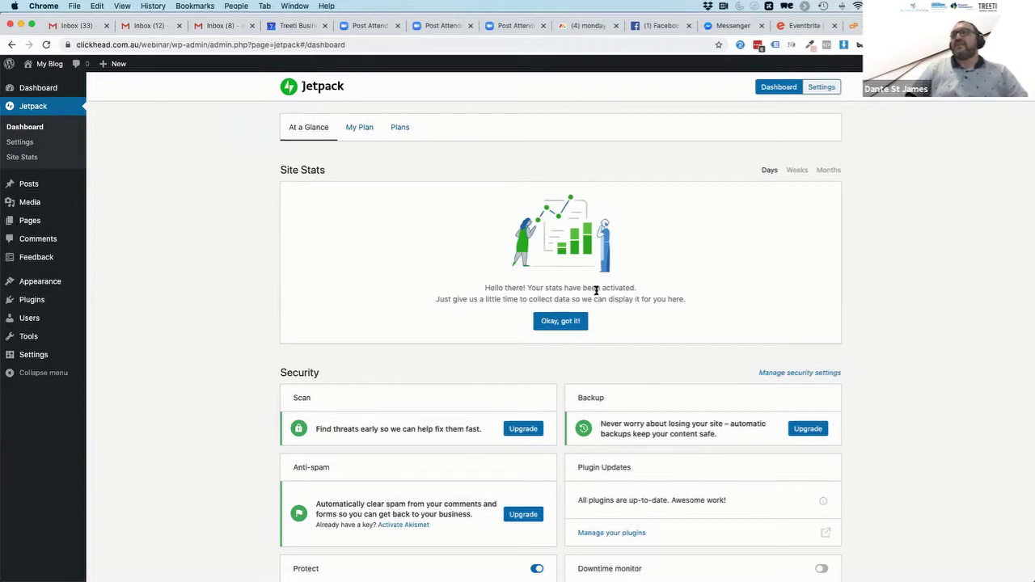
{"action": "left_click", "coordinate": [561, 321]}
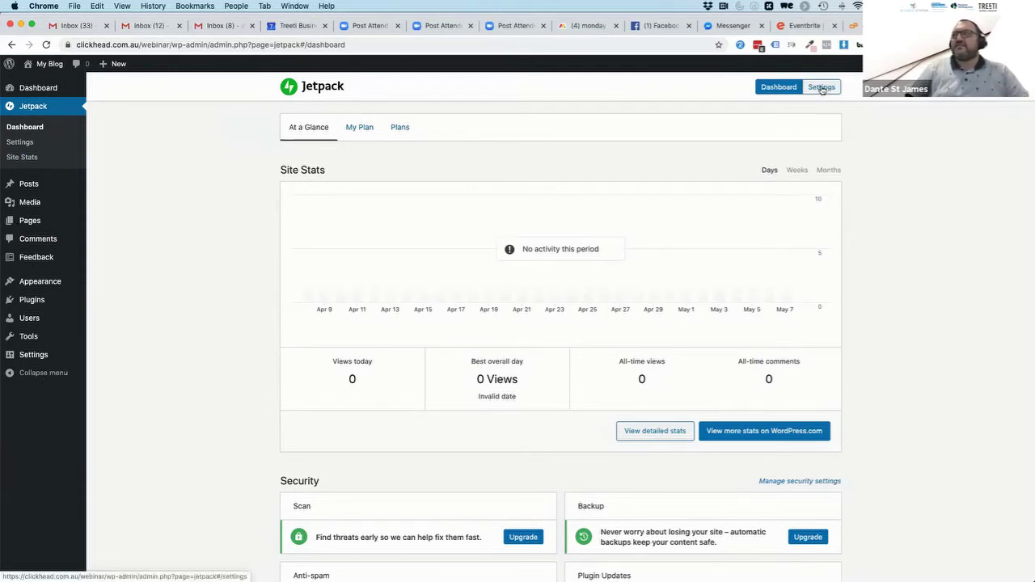
{"action": "left_click", "coordinate": [821, 89]}
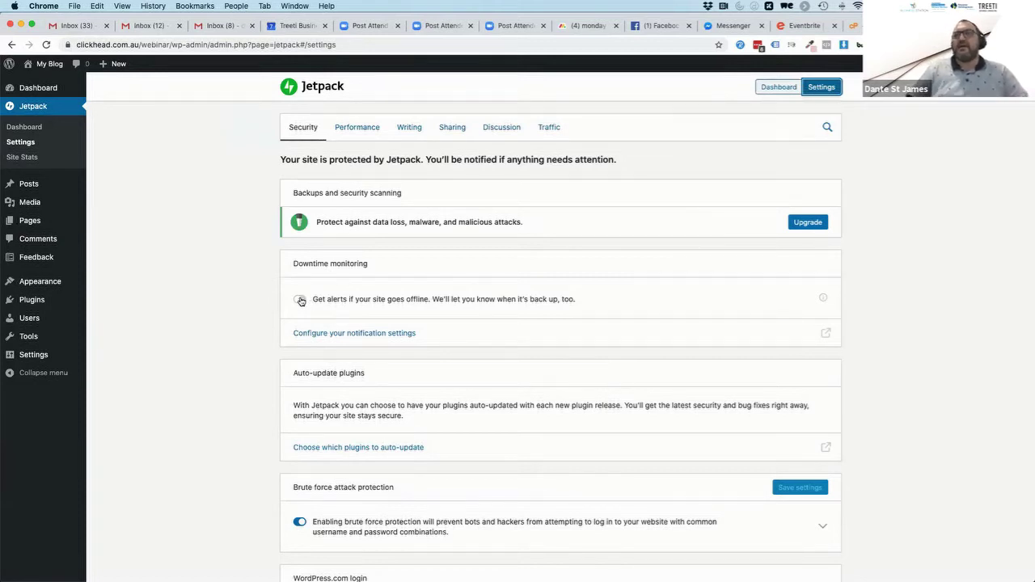
{"action": "left_click", "coordinate": [300, 299]}
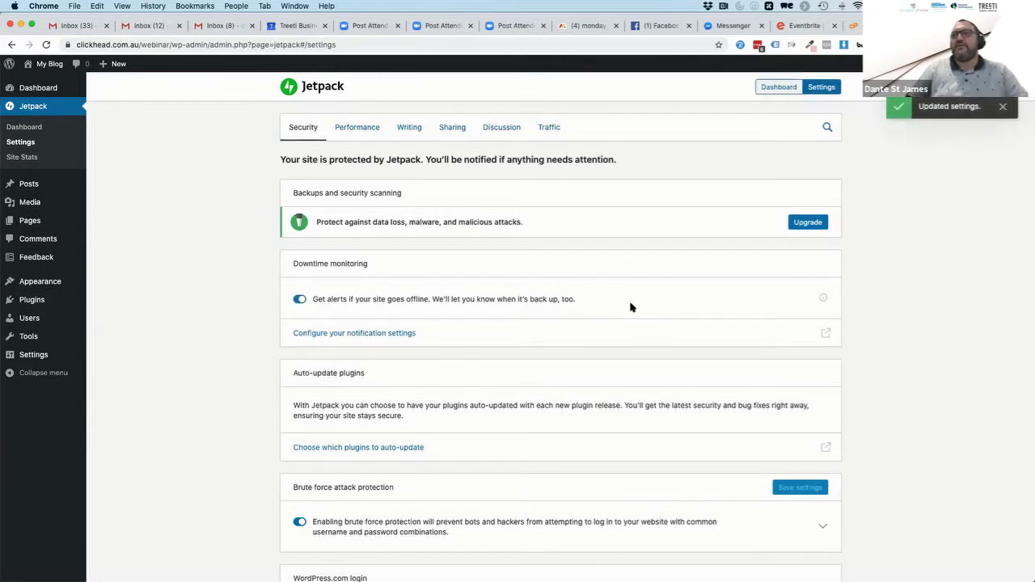
{"action": "scroll", "coordinate": [566, 354], "scroll_direction": "down", "scroll_amount": 2}
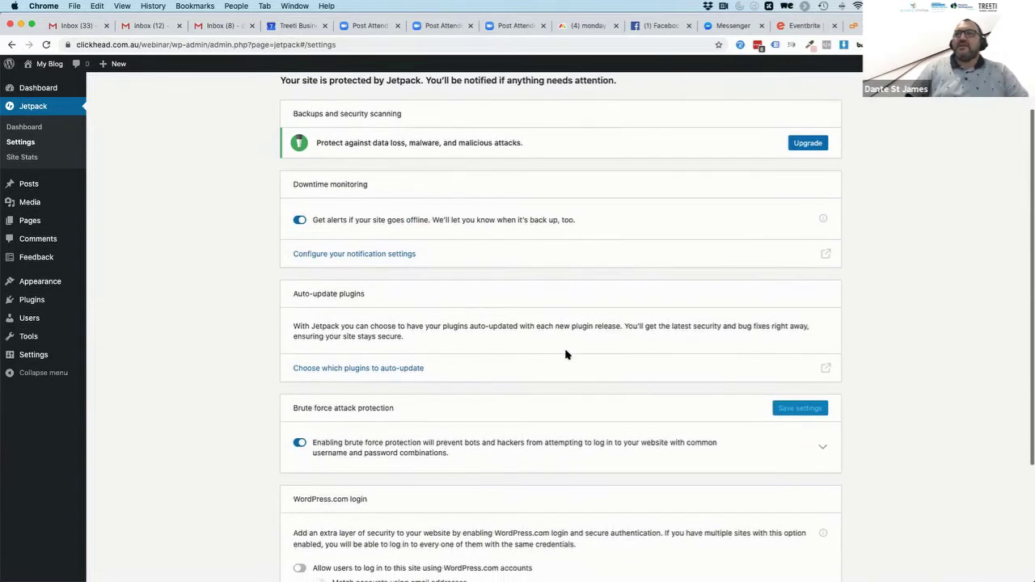
{"action": "left_click_drag", "start_coordinate": [295, 293], "coordinate": [459, 320]}
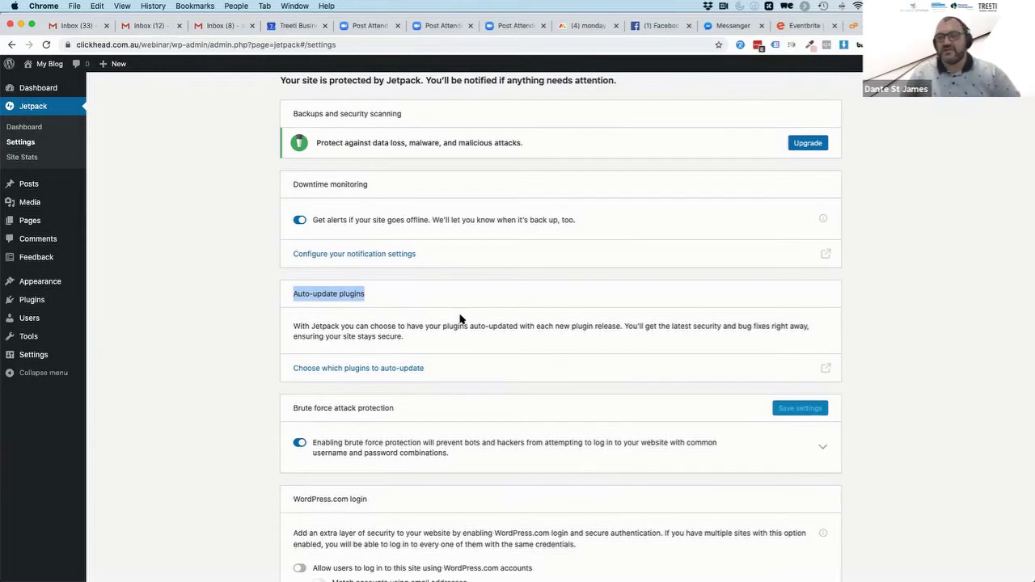
Turn on Jetpack autoupdates from the WordPress.com Plugins page, closing a stray tab on the way
{"action": "left_click", "coordinate": [365, 368]}
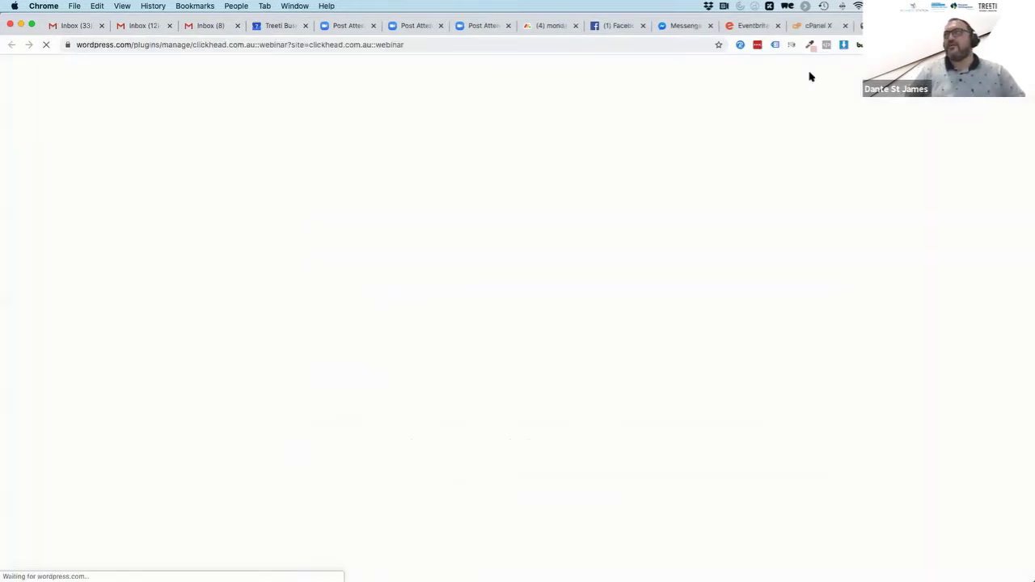
{"action": "key", "text": "super+w"}
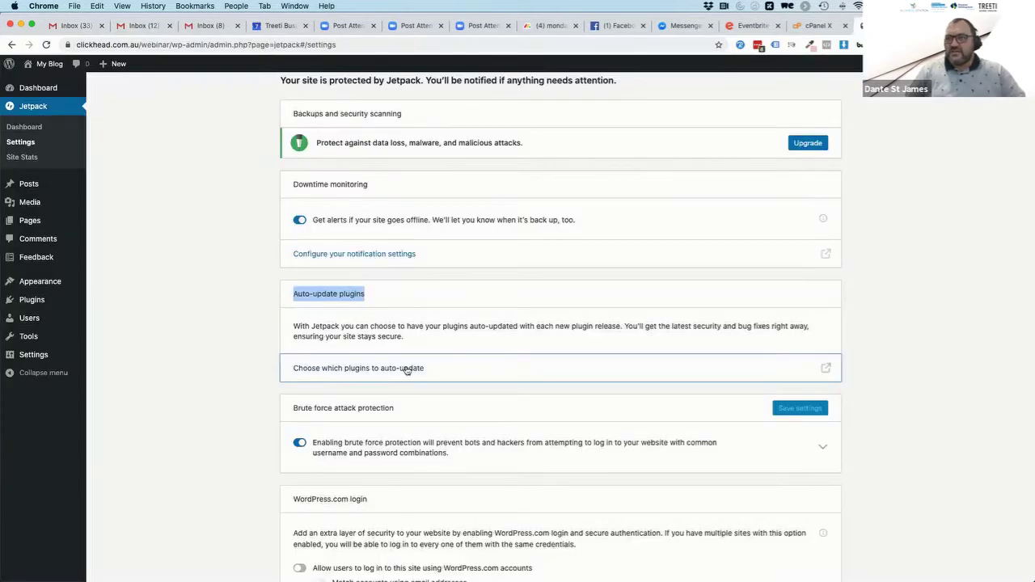
{"action": "left_click", "coordinate": [365, 369]}
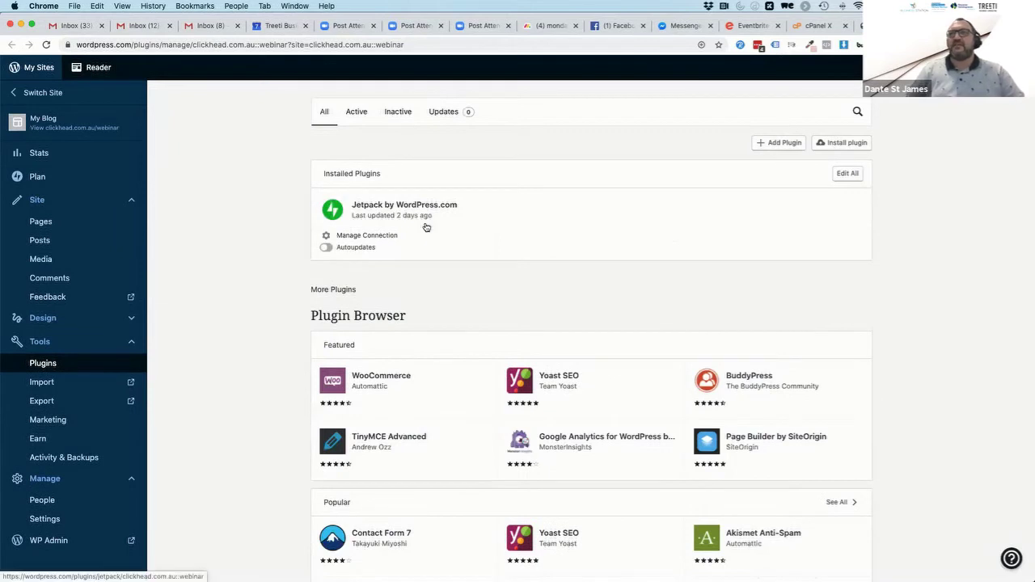
{"action": "left_click", "coordinate": [324, 248]}
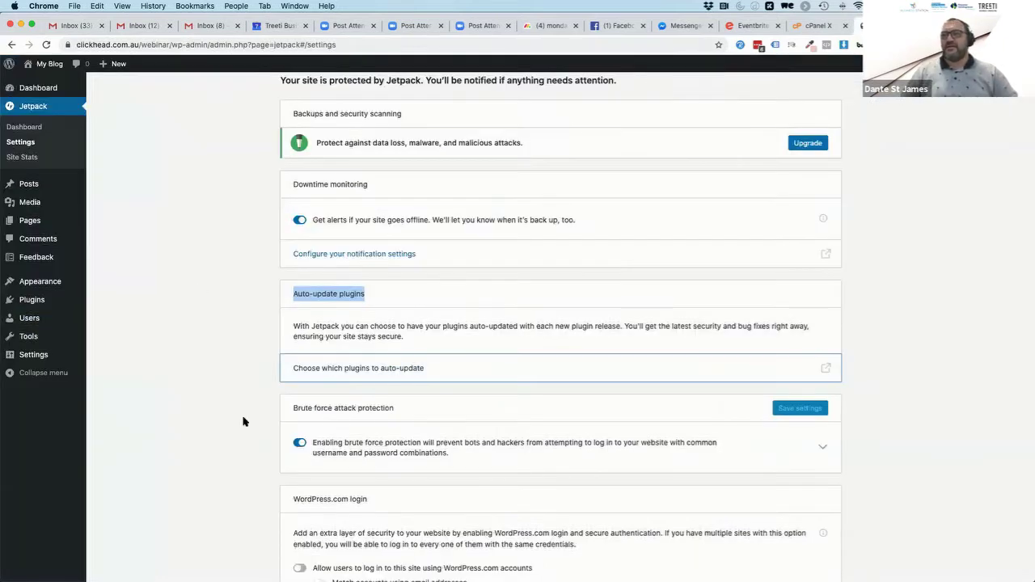
Review Jetpack's Security settings, with brute force protection and downtime monitoring on
{"action": "scroll", "coordinate": [244, 422], "scroll_direction": "down", "scroll_amount": 2}
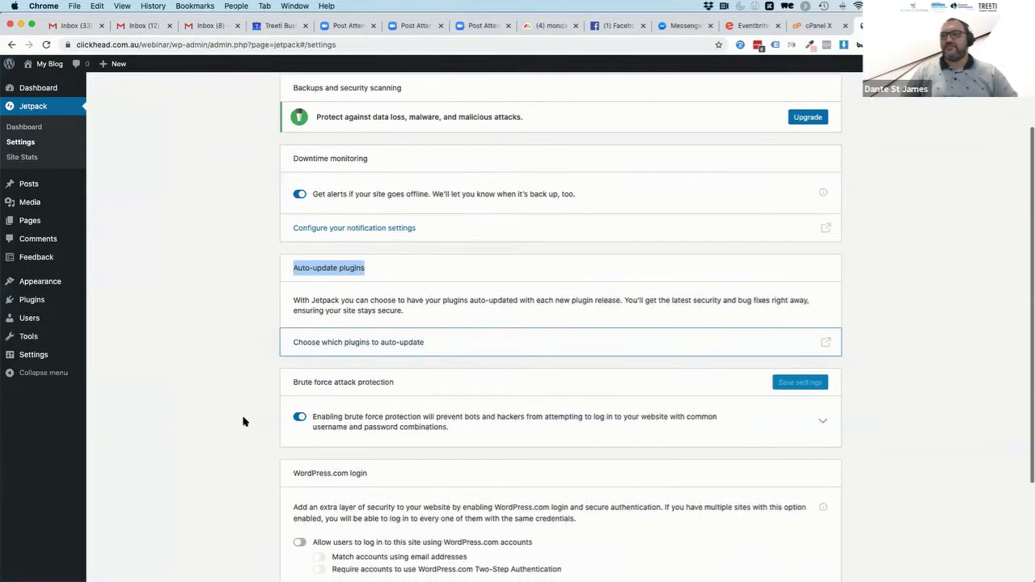
{"action": "scroll", "coordinate": [243, 421], "scroll_direction": "down", "scroll_amount": 3}
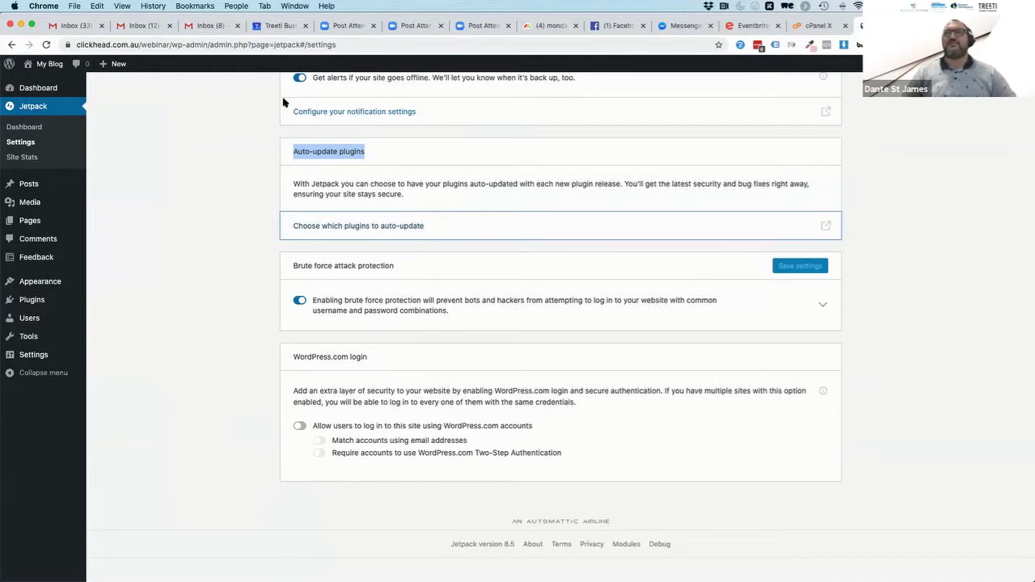
{"action": "left_click", "coordinate": [81, 44]}
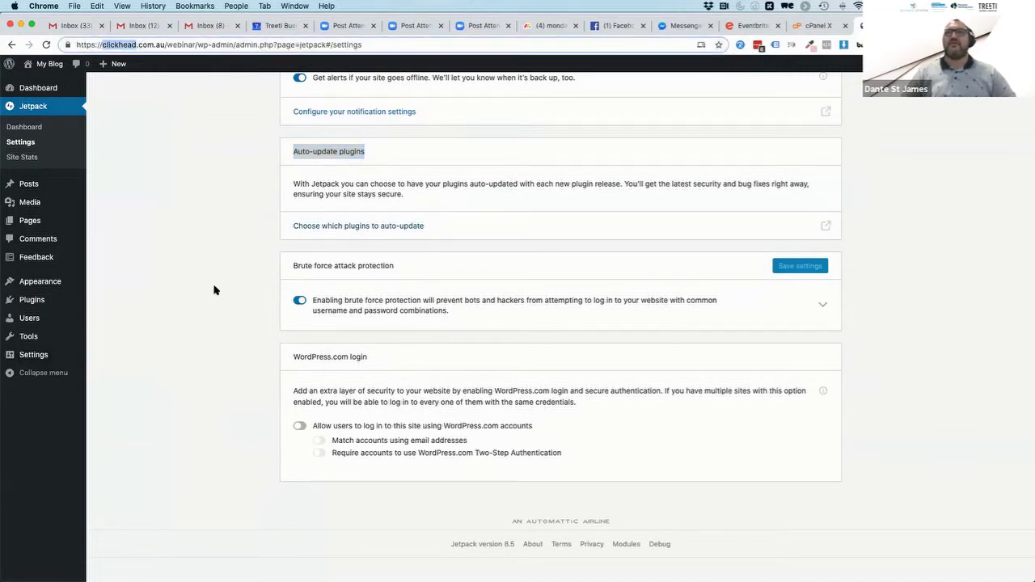
{"action": "left_click", "coordinate": [209, 396]}
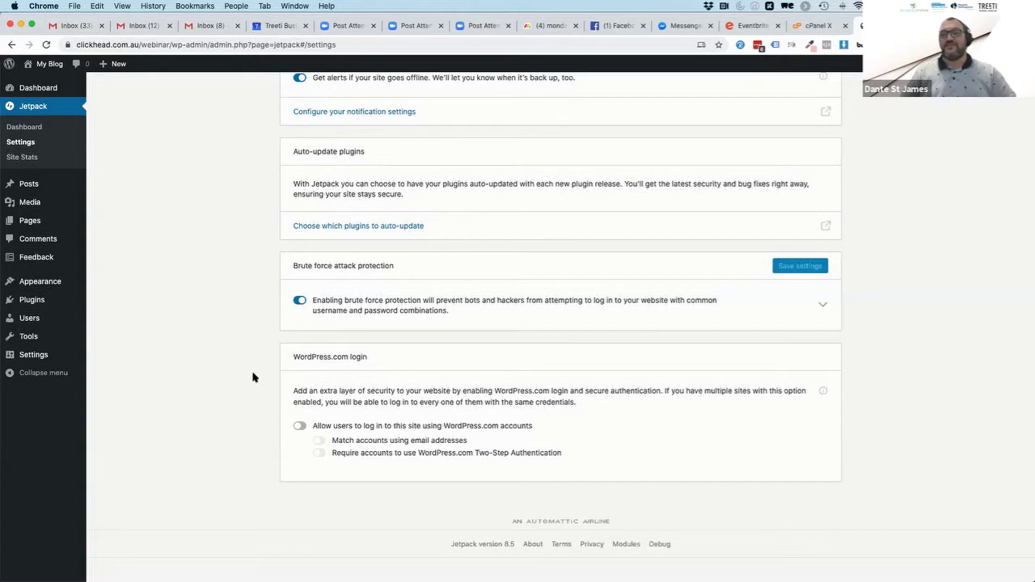
{"action": "scroll", "coordinate": [252, 377], "scroll_direction": "up", "scroll_amount": 5}
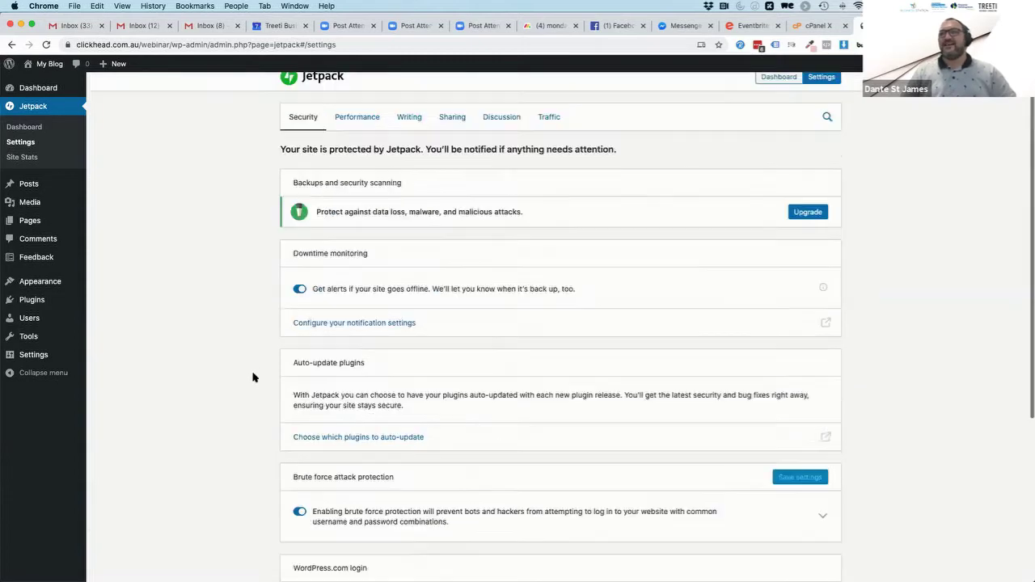
Turn on Jetpack's site accelerator under Performance & speed for faster images and static files
{"action": "left_click", "coordinate": [356, 129]}
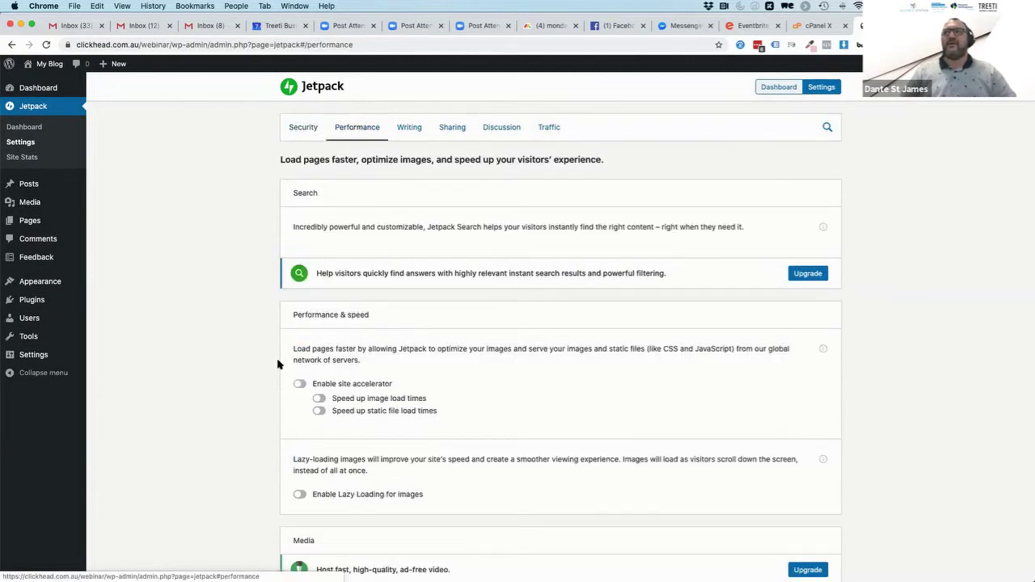
{"action": "triple_click", "coordinate": [302, 312]}
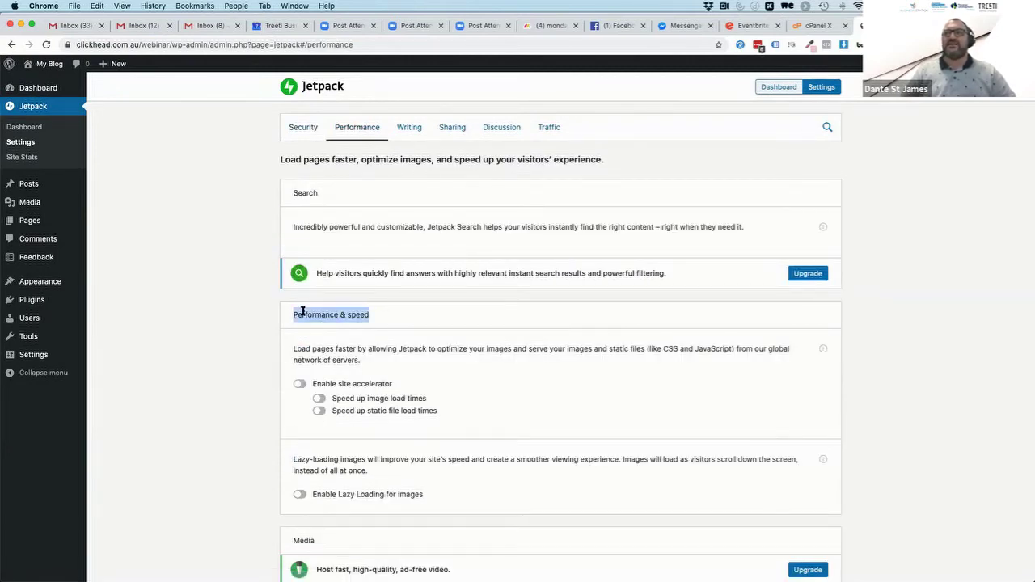
{"action": "left_click", "coordinate": [300, 383]}
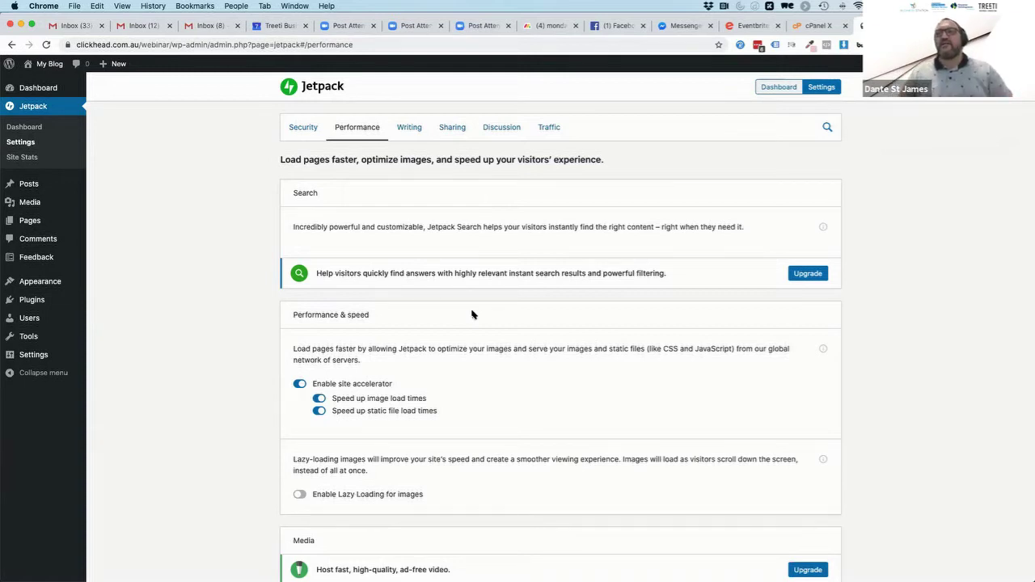
{"action": "left_click", "coordinate": [319, 398]}
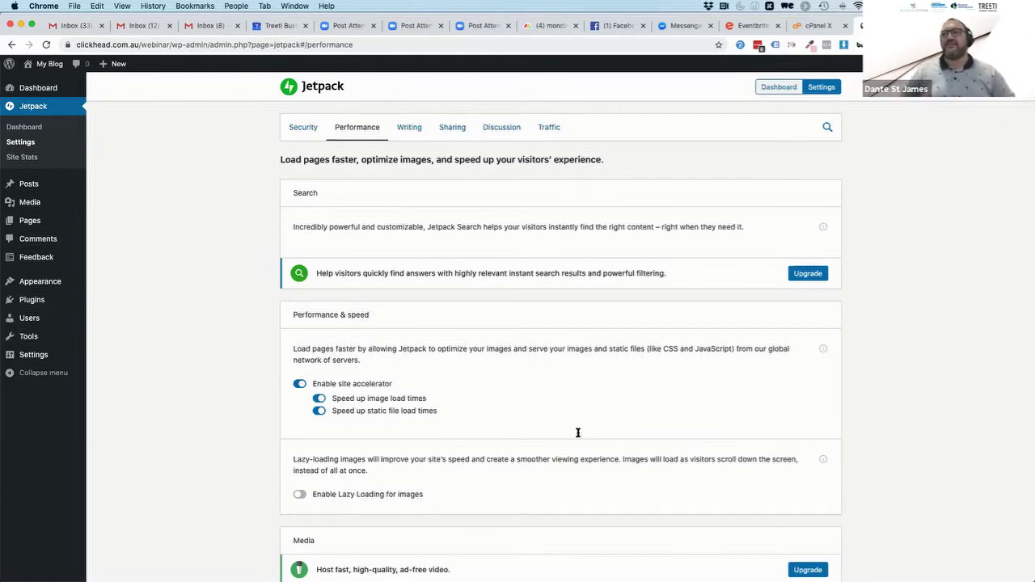
{"action": "scroll", "coordinate": [475, 486], "scroll_direction": "down", "scroll_amount": 3}
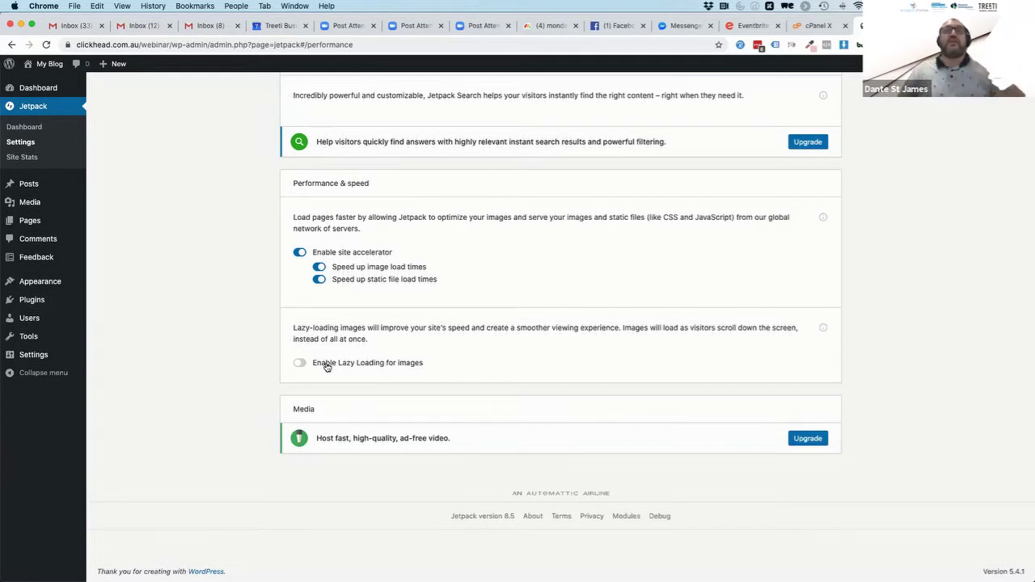
{"action": "scroll", "coordinate": [478, 235], "scroll_direction": "up", "scroll_amount": 3}
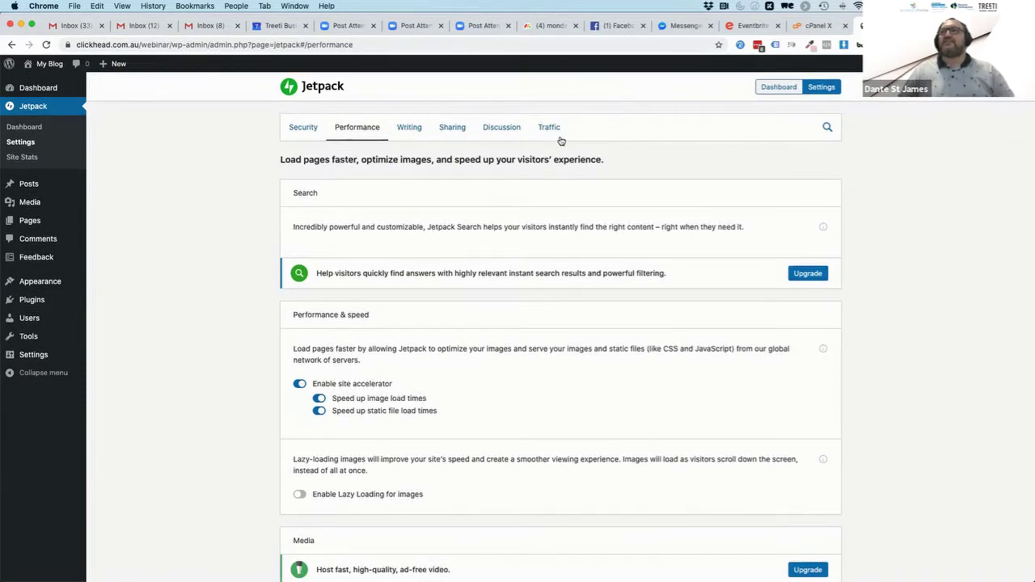
Look through Jetpack's Writing settings, then go to the Sharing settings
{"action": "left_click", "coordinate": [411, 129]}
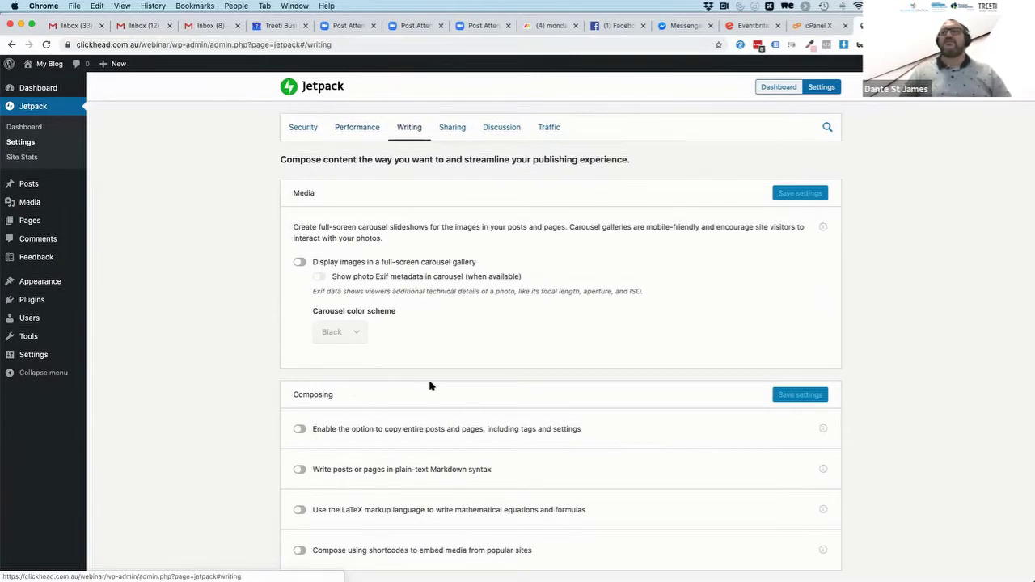
{"action": "scroll", "coordinate": [429, 386], "scroll_direction": "down", "scroll_amount": 2}
{"action": "scroll", "coordinate": [396, 308], "scroll_direction": "down", "scroll_amount": 2}
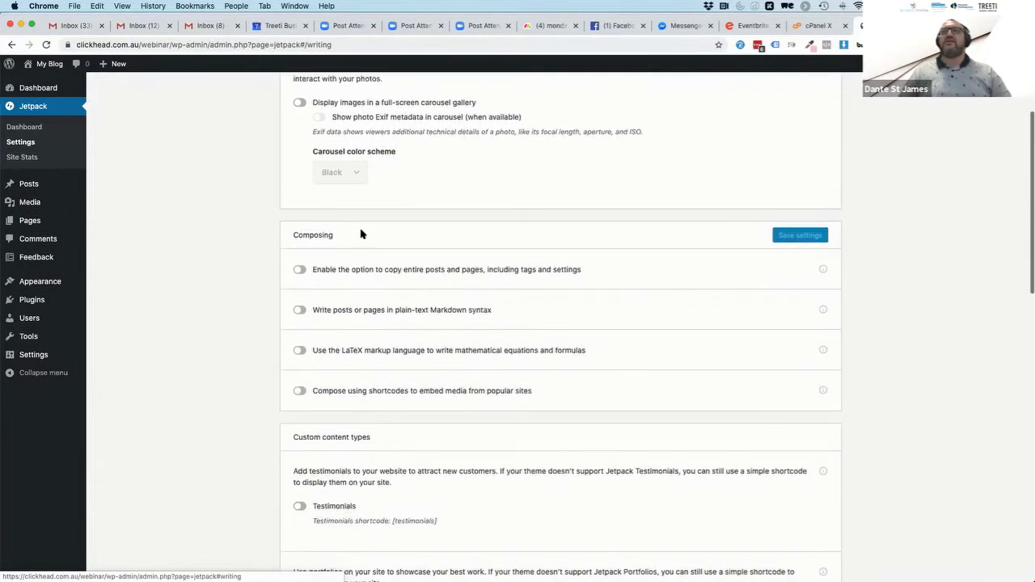
{"action": "scroll", "coordinate": [341, 504], "scroll_direction": "down", "scroll_amount": 2}
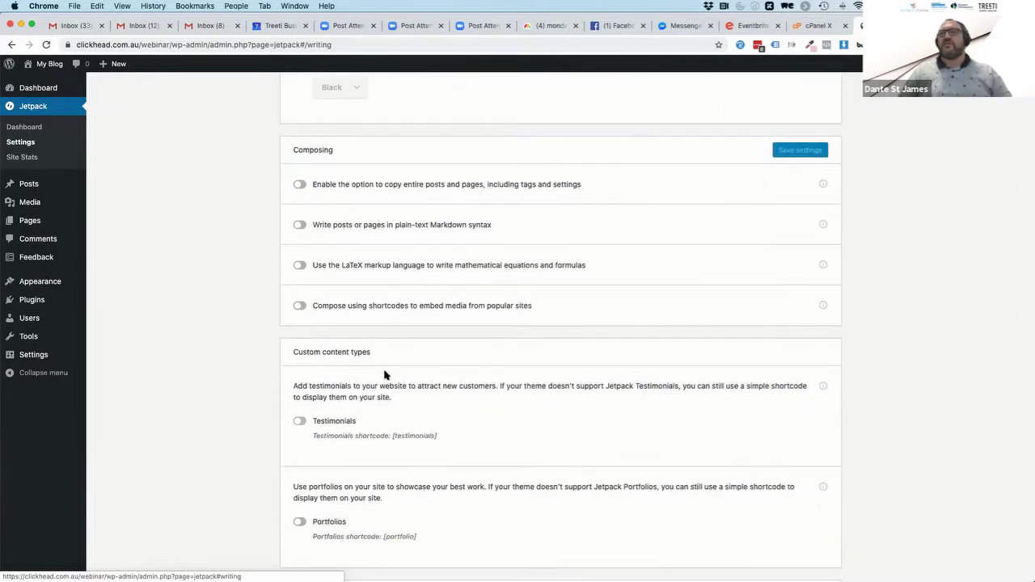
{"action": "scroll", "coordinate": [385, 374], "scroll_direction": "down", "scroll_amount": 2}
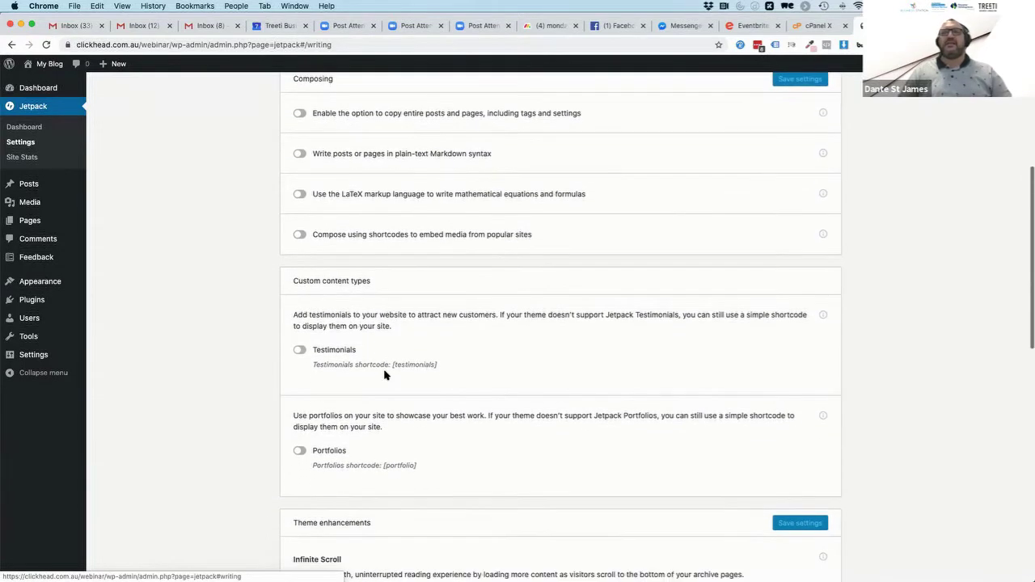
{"action": "scroll", "coordinate": [386, 375], "scroll_direction": "down", "scroll_amount": 9}
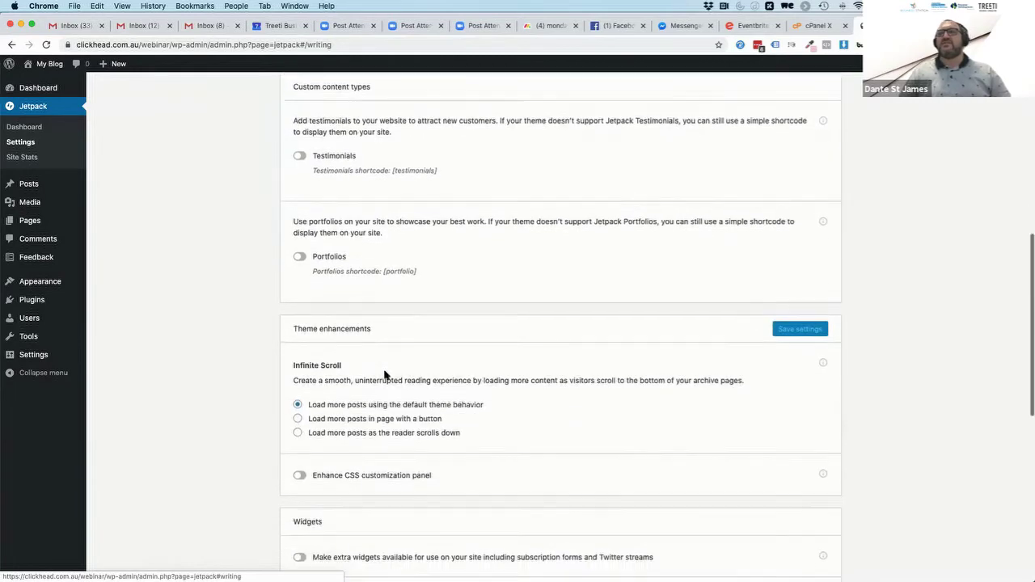
{"action": "scroll", "coordinate": [385, 375], "scroll_direction": "down", "scroll_amount": 6}
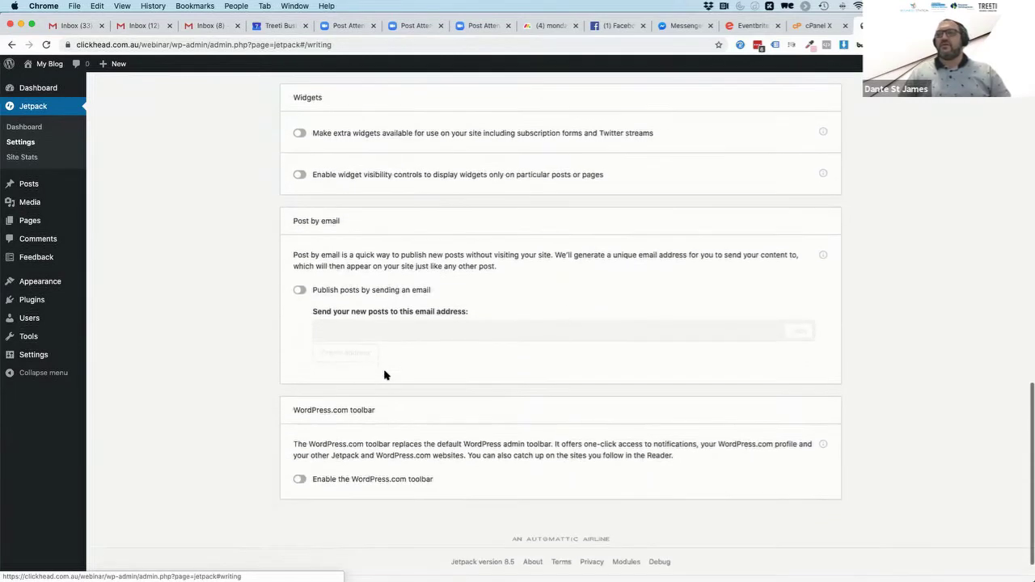
{"action": "scroll", "coordinate": [385, 375], "scroll_direction": "up", "scroll_amount": 20}
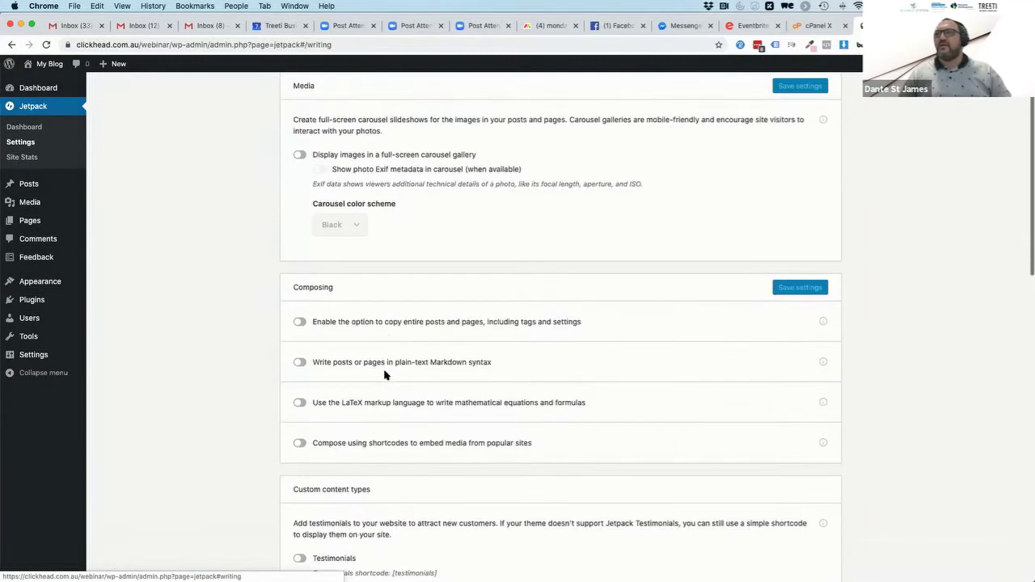
{"action": "left_click", "coordinate": [465, 127]}
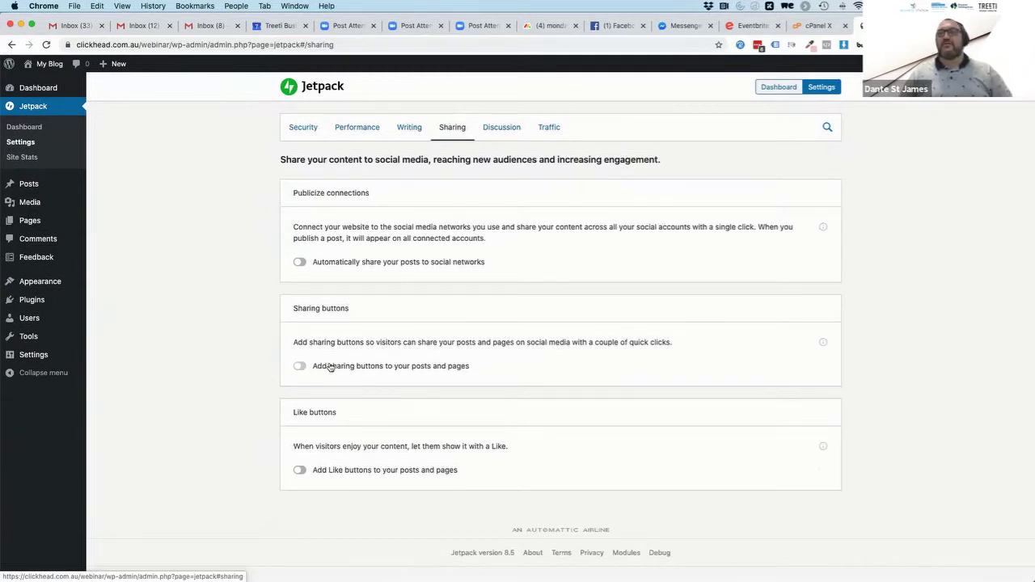
Switch on sharing buttons for posts and pages and go to their WordPress.com configuration
{"action": "left_click", "coordinate": [300, 365]}
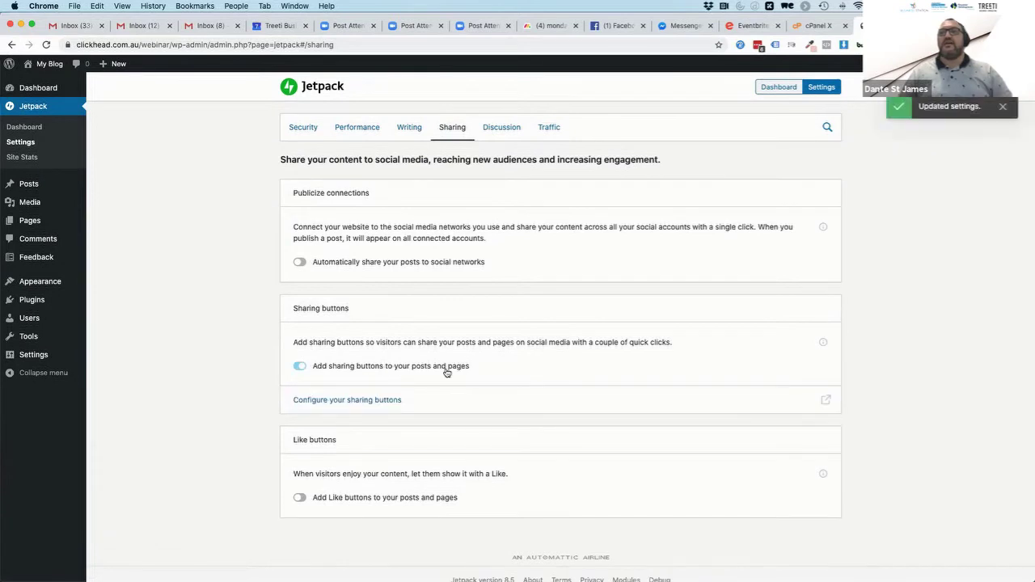
{"action": "left_click", "coordinate": [347, 400]}
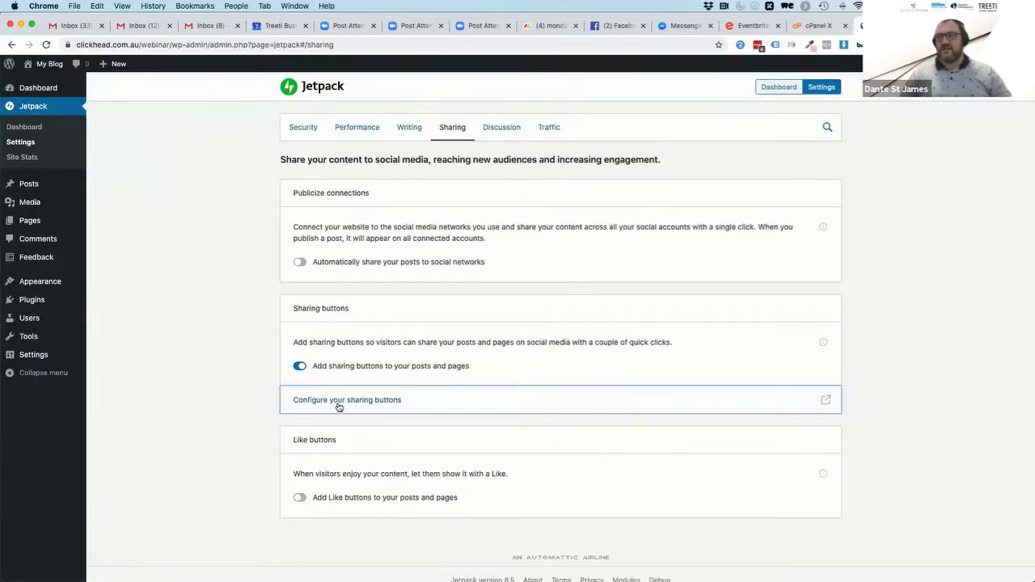
{"action": "left_click", "coordinate": [340, 401]}
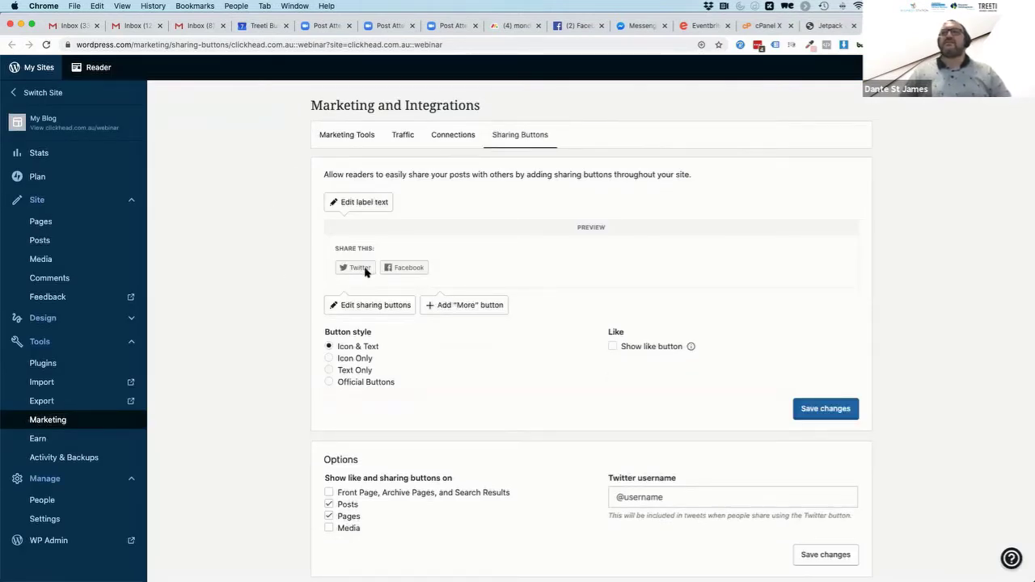
{"action": "left_click", "coordinate": [328, 383]}
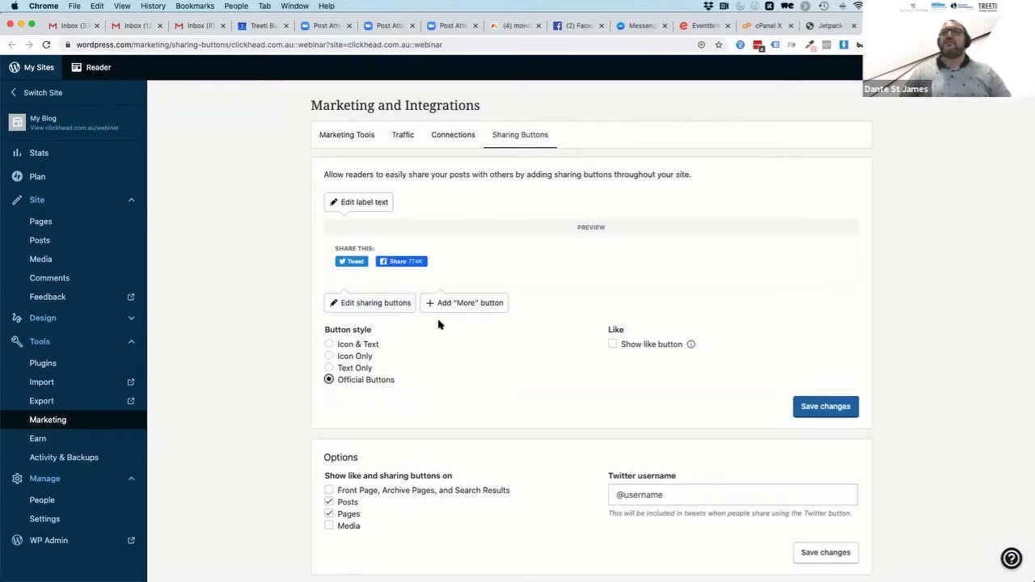
{"action": "left_click", "coordinate": [329, 345]}
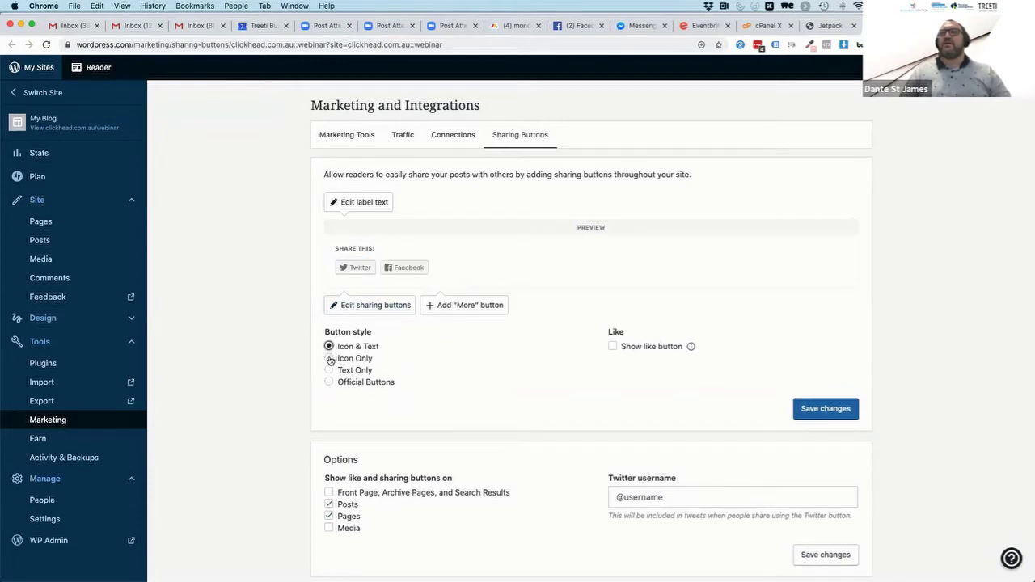
{"action": "left_click", "coordinate": [329, 359]}
{"action": "left_click", "coordinate": [329, 371]}
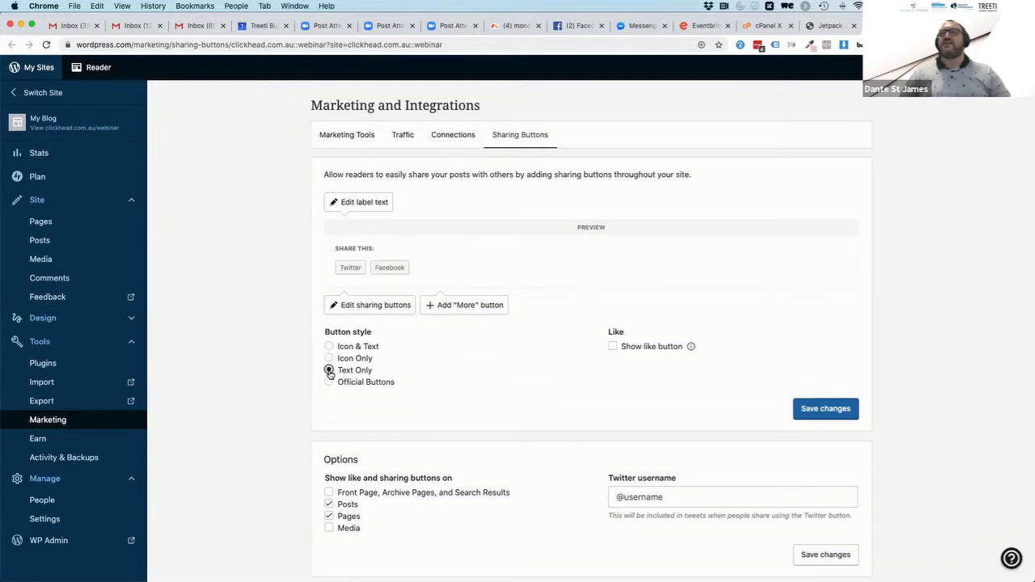
{"action": "left_click", "coordinate": [612, 346]}
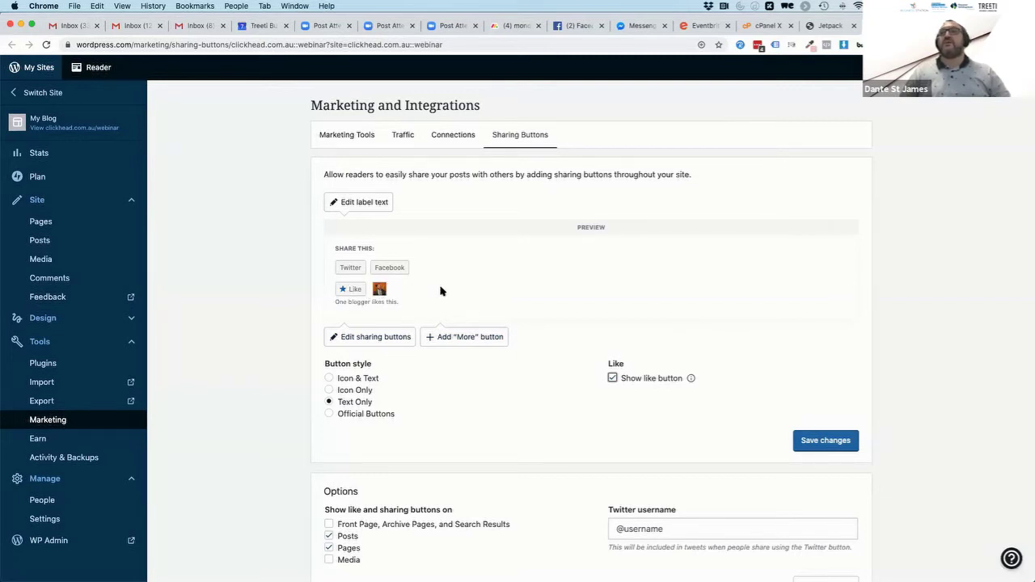
{"action": "scroll", "coordinate": [461, 409], "scroll_direction": "down", "scroll_amount": 1}
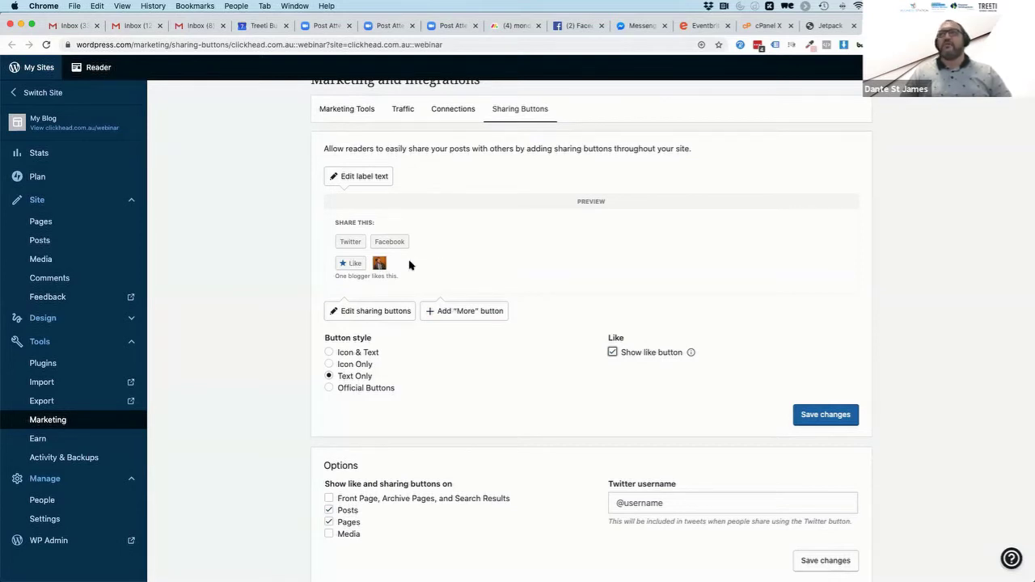
{"action": "left_click", "coordinate": [612, 353]}
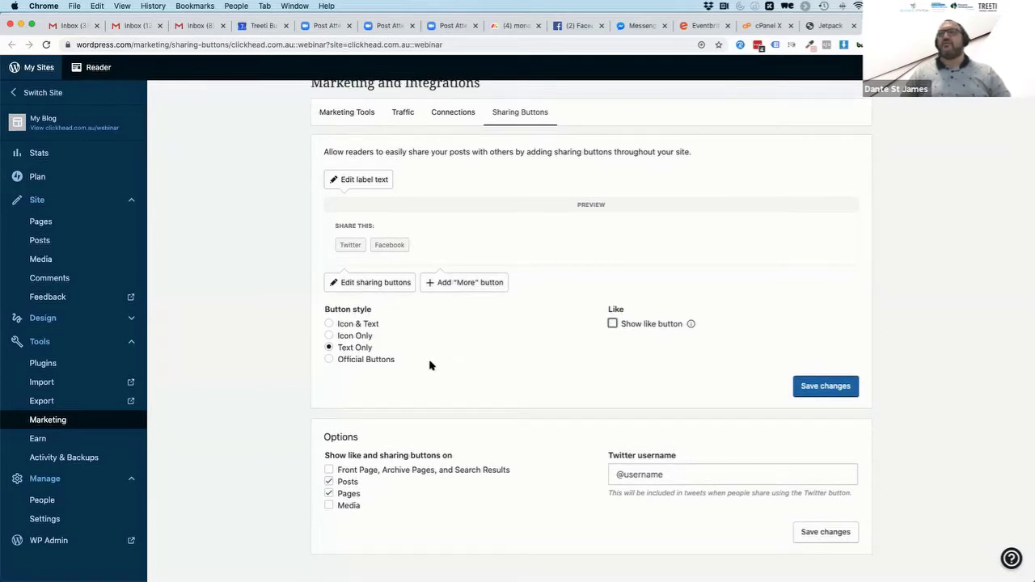
{"action": "left_click", "coordinate": [330, 323]}
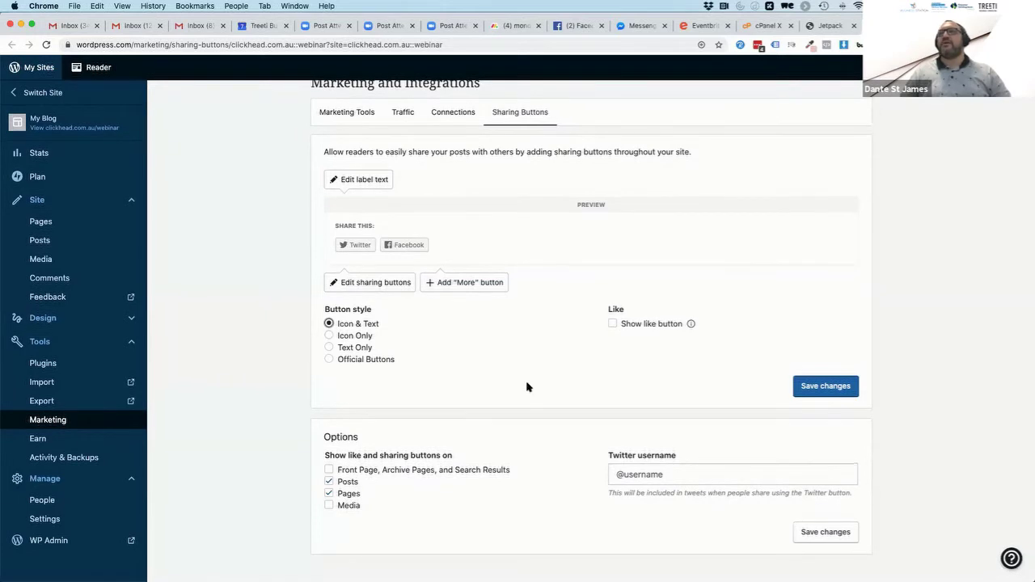
{"action": "scroll", "coordinate": [527, 388], "scroll_direction": "up", "scroll_amount": 1}
{"action": "scroll", "coordinate": [527, 386], "scroll_direction": "down", "scroll_amount": 1}
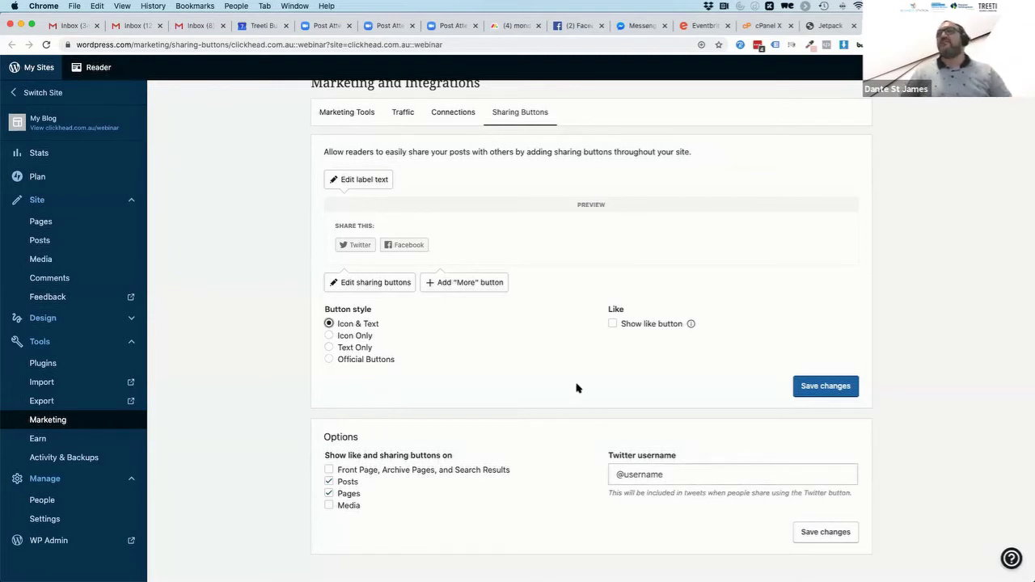
Add LinkedIn, Pinterest and WhatsApp to the visible sharing buttons
{"action": "left_click", "coordinate": [360, 282]}
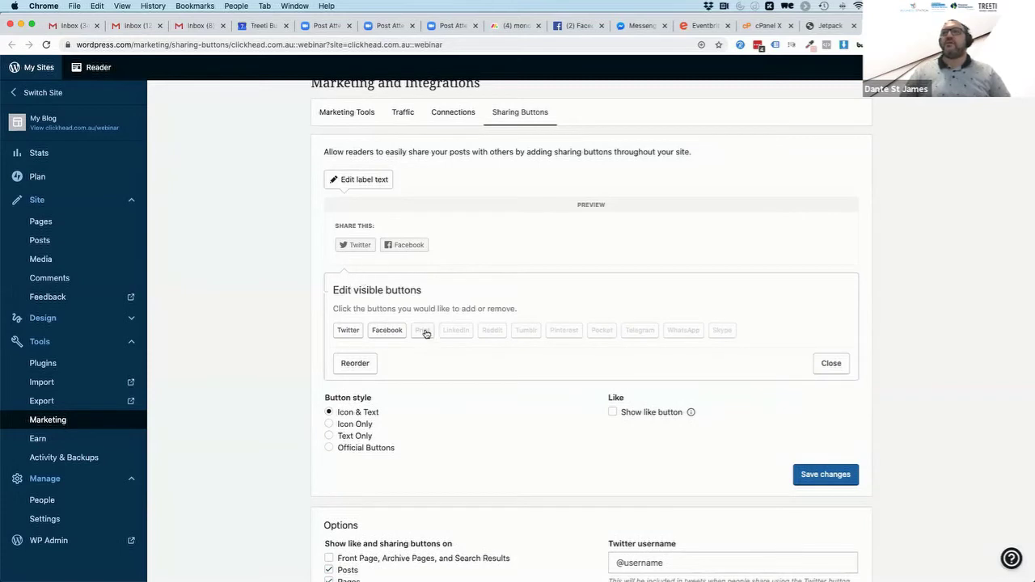
{"action": "left_click", "coordinate": [462, 336]}
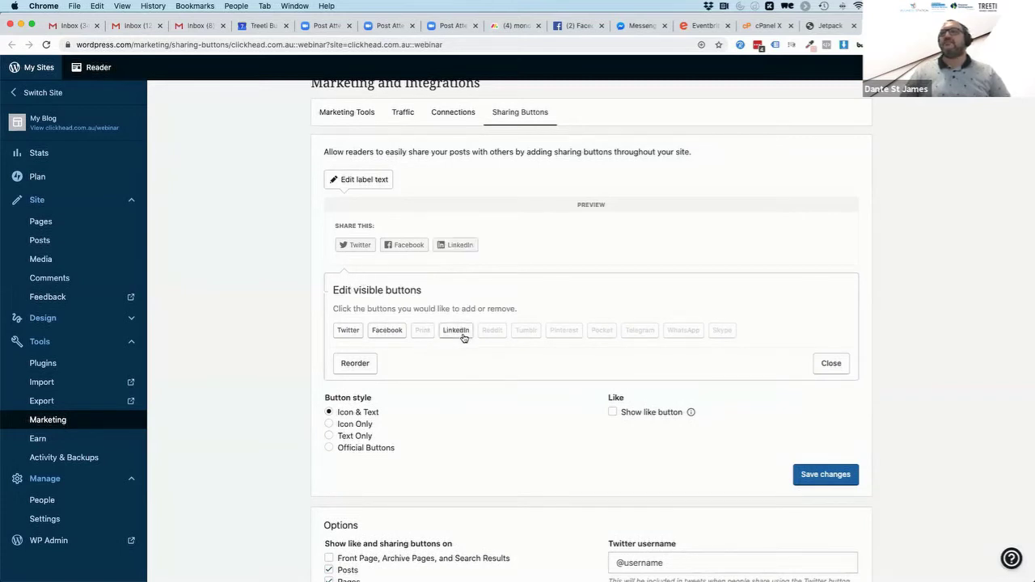
{"action": "left_click", "coordinate": [562, 336]}
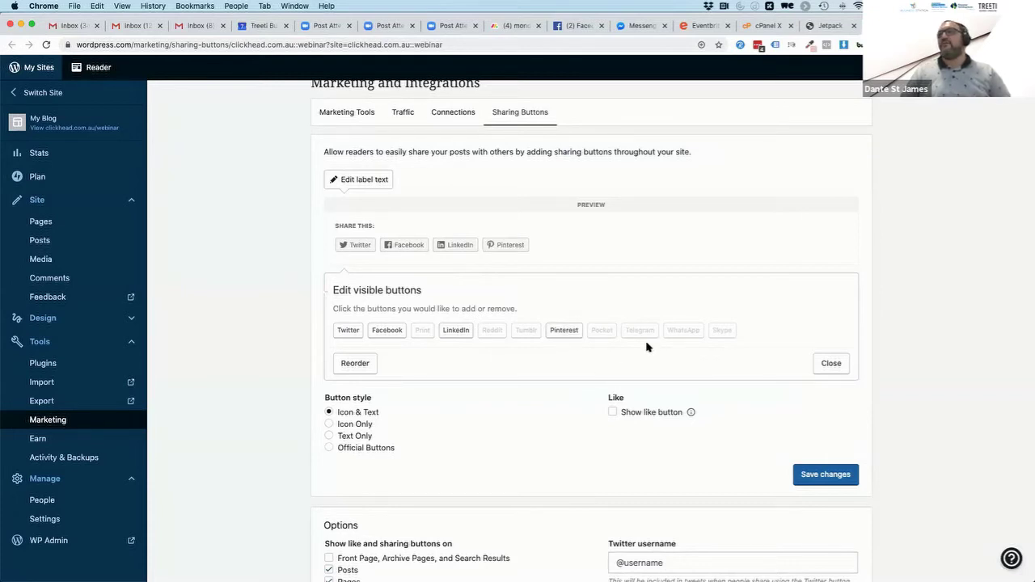
{"action": "left_click", "coordinate": [684, 331]}
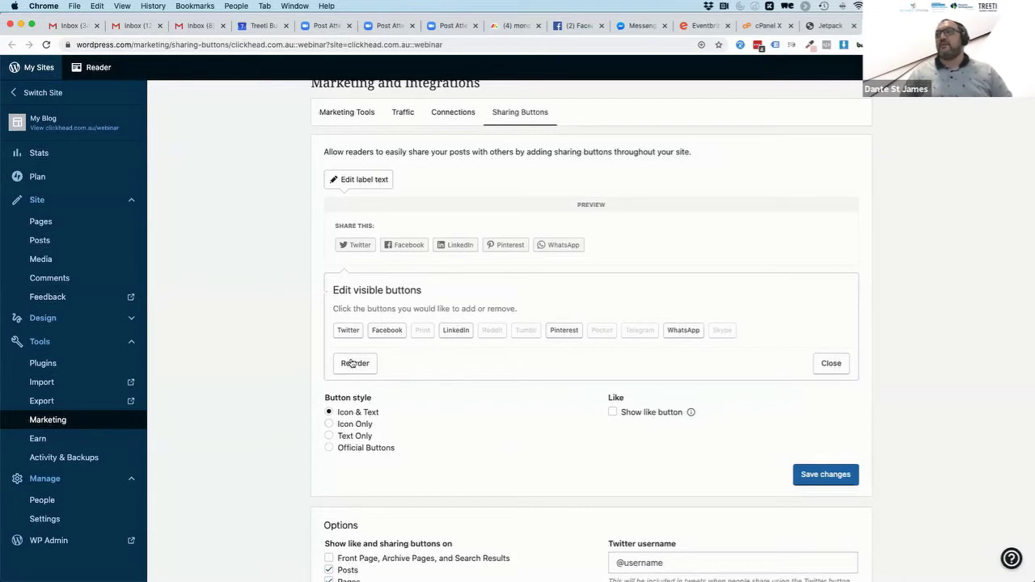
{"action": "left_click", "coordinate": [815, 366]}
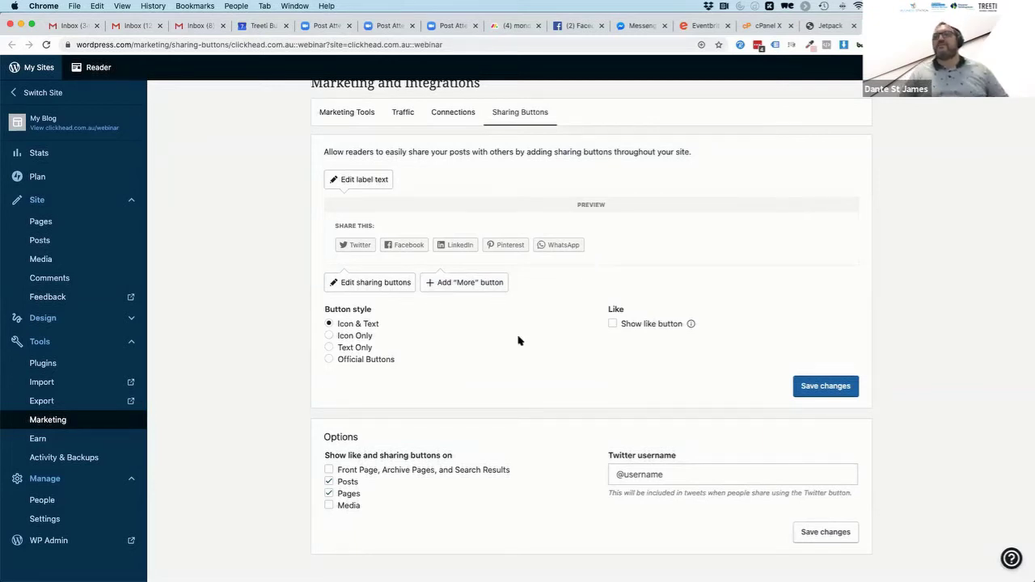
Show the sharing buttons on pages only and save the changes
{"action": "left_click", "coordinate": [330, 496]}
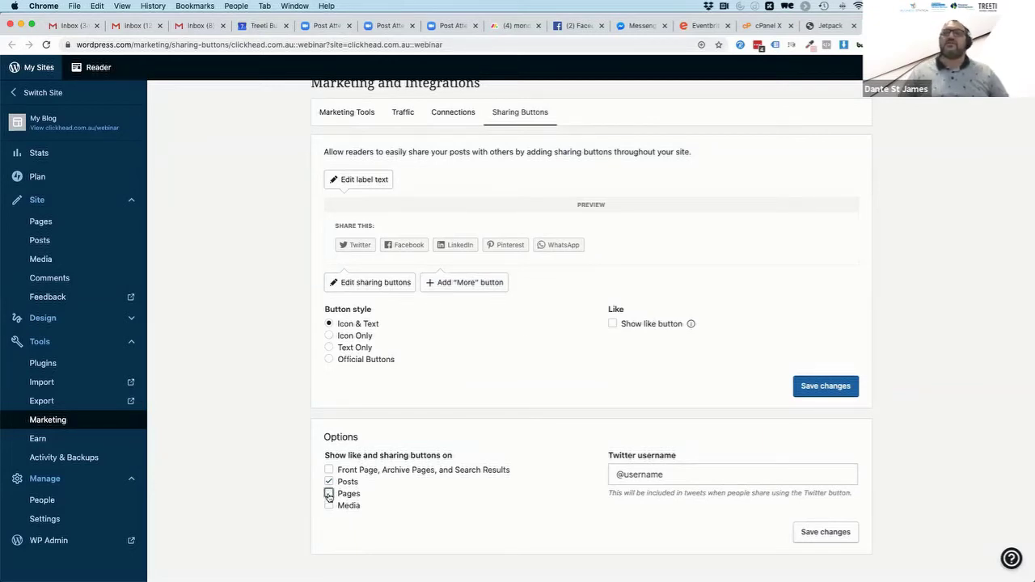
{"action": "left_click", "coordinate": [329, 493]}
{"action": "left_click", "coordinate": [330, 481]}
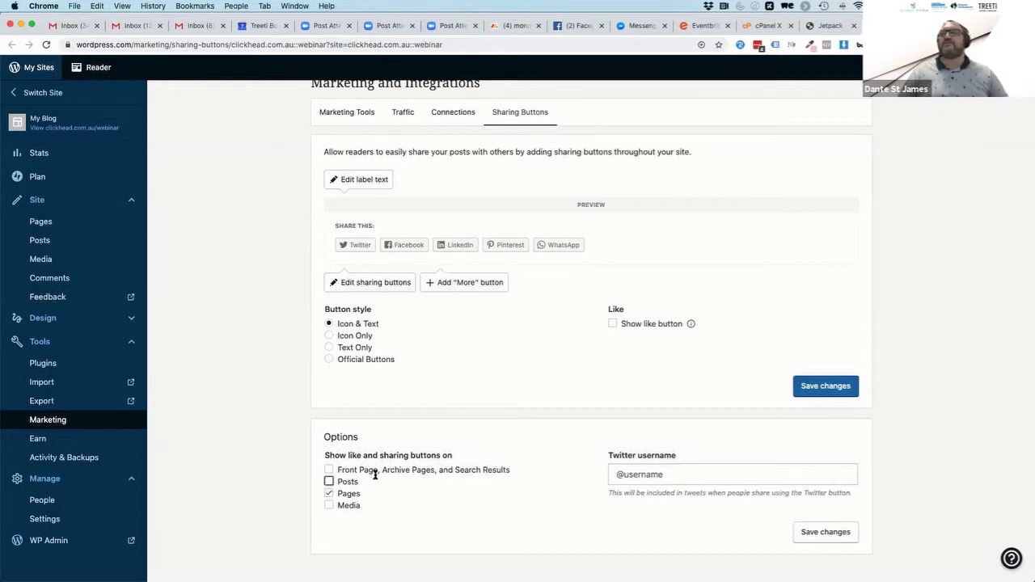
{"action": "left_click", "coordinate": [834, 530]}
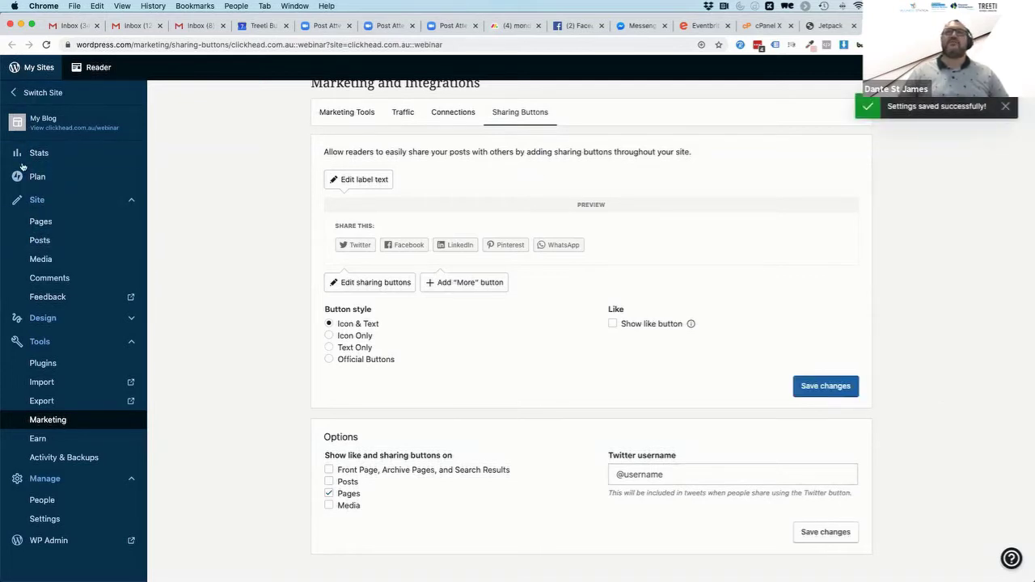
{"action": "left_click", "coordinate": [827, 25]}
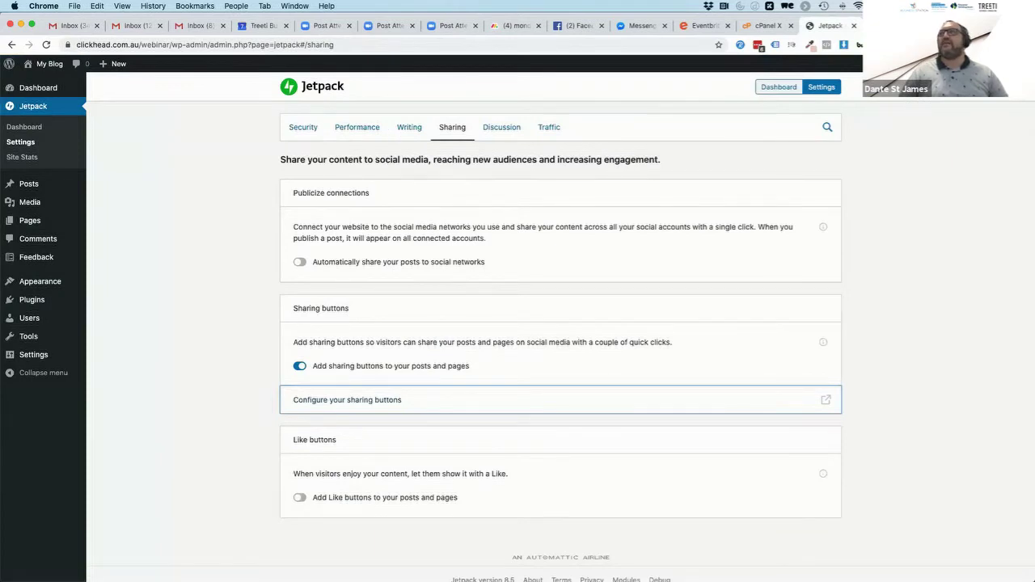
Enable commenting with WordPress.com, Twitter, Facebook or Google accounts in Jetpack's Discussion settings
{"action": "key", "text": "ctrl+Tab"}
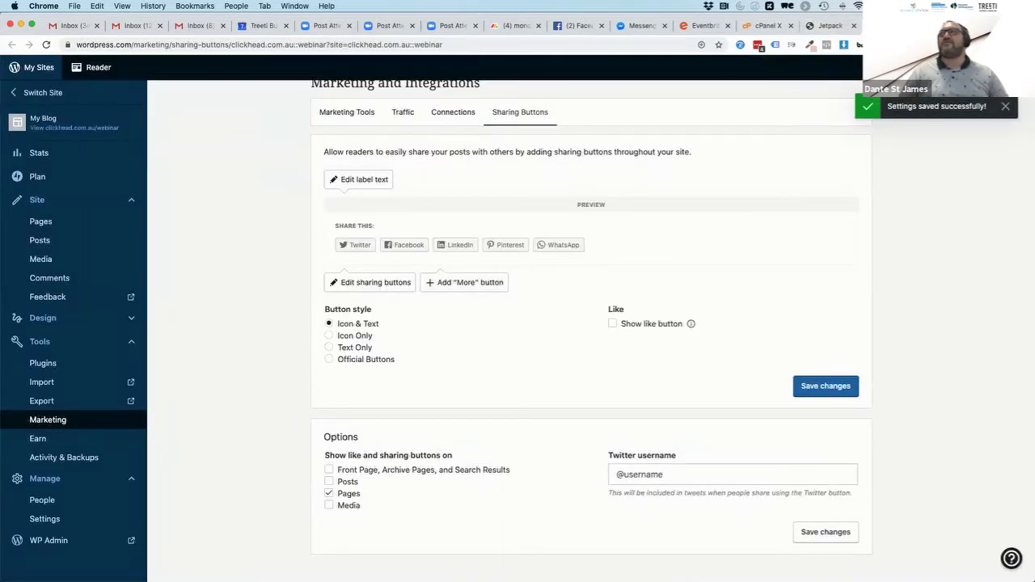
{"action": "key", "text": "ctrl+shift+Tab"}
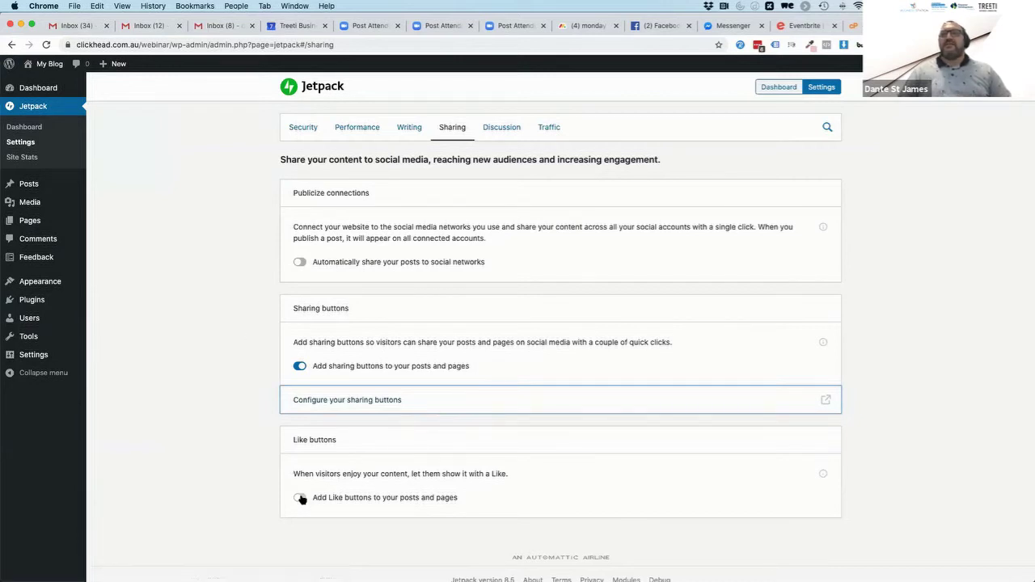
{"action": "left_click", "coordinate": [502, 129]}
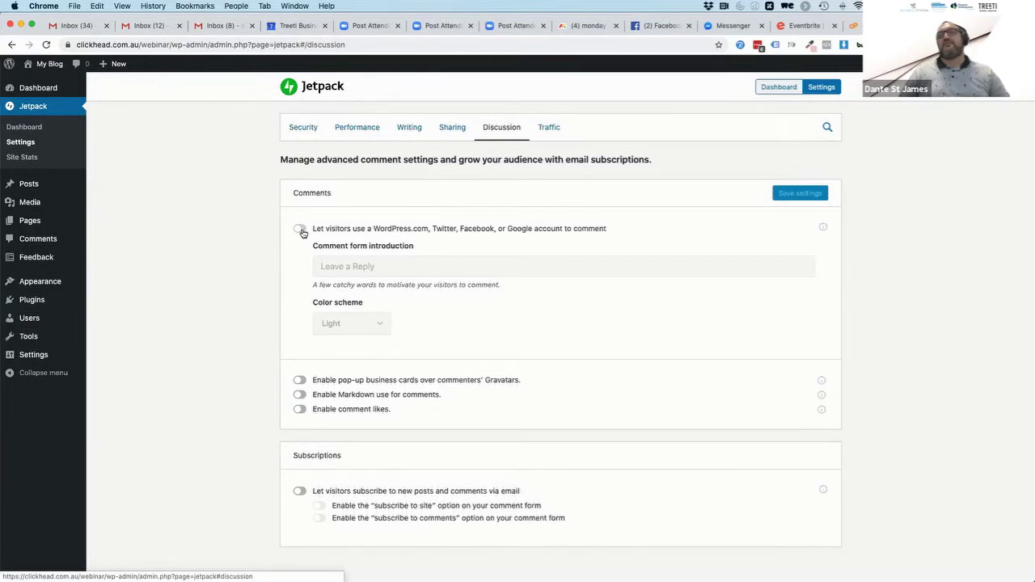
{"action": "left_click", "coordinate": [301, 233]}
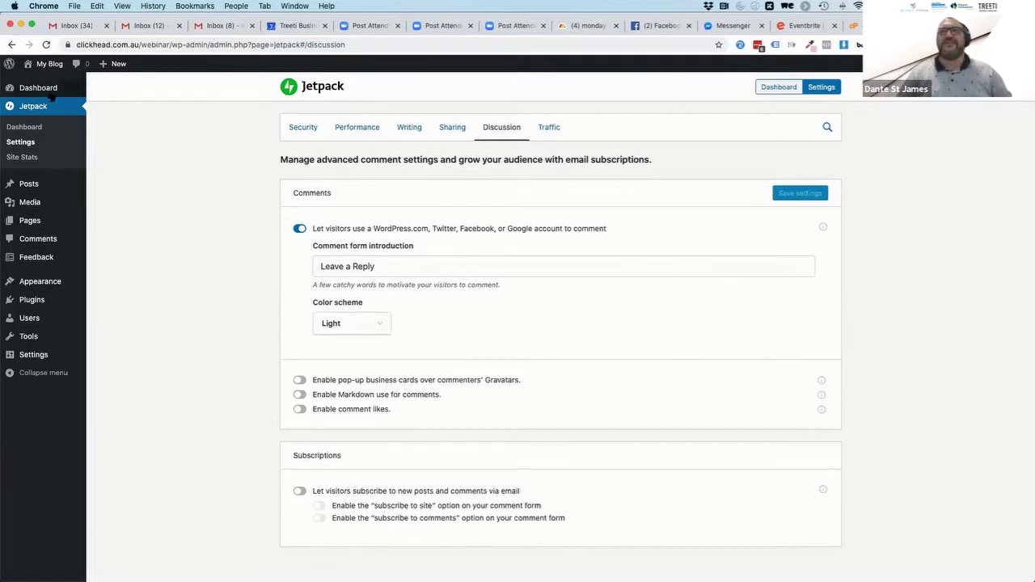
{"action": "mouse_move", "coordinate": [46, 90]}
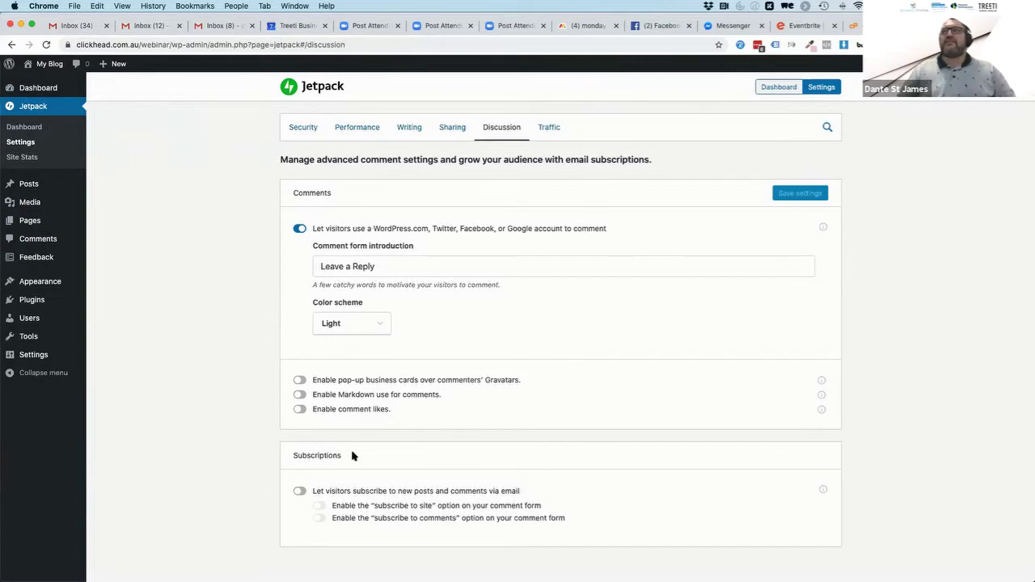
{"action": "scroll", "coordinate": [510, 325], "scroll_direction": "down", "scroll_amount": 3}
{"action": "scroll", "coordinate": [529, 316], "scroll_direction": "up", "scroll_amount": 3}
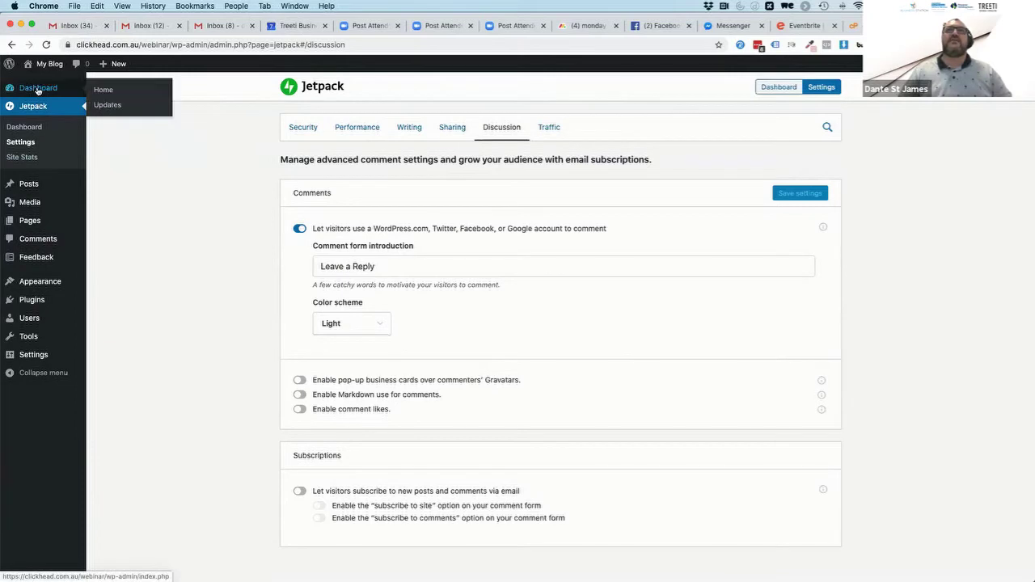
Go to the Plugins > Add New page
{"action": "left_click", "coordinate": [101, 84]}
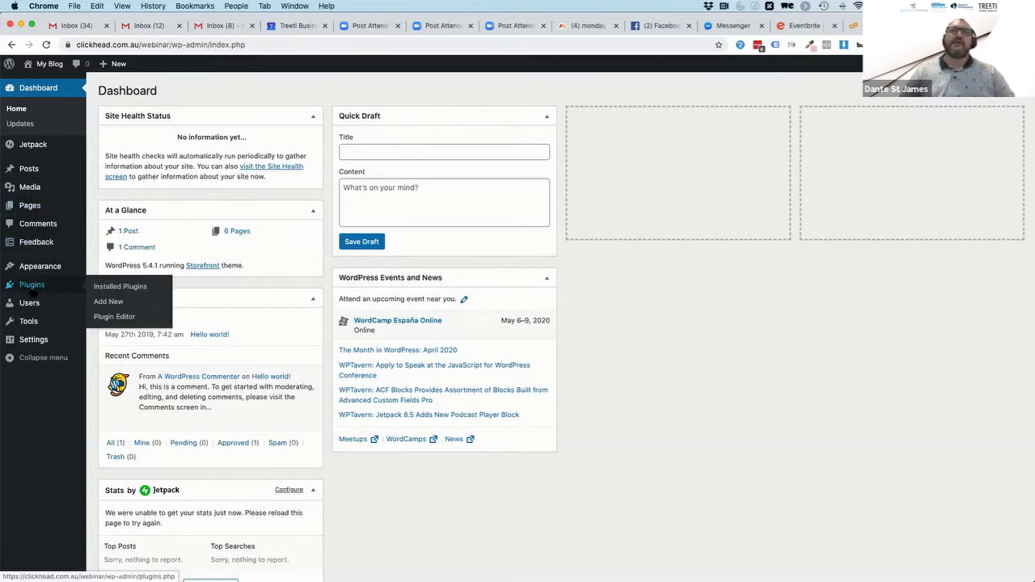
{"action": "left_click", "coordinate": [32, 286]}
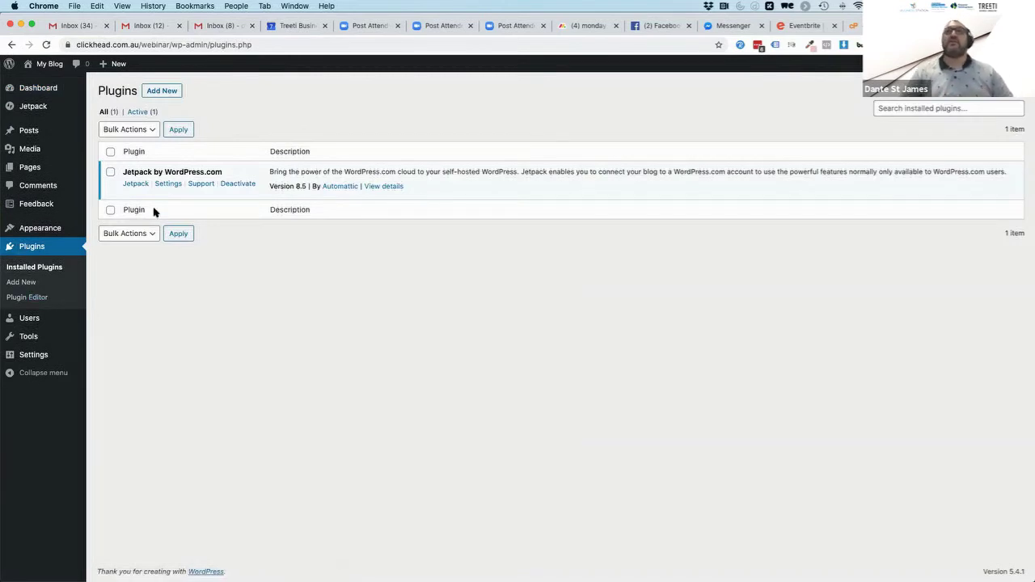
{"action": "left_click", "coordinate": [159, 91]}
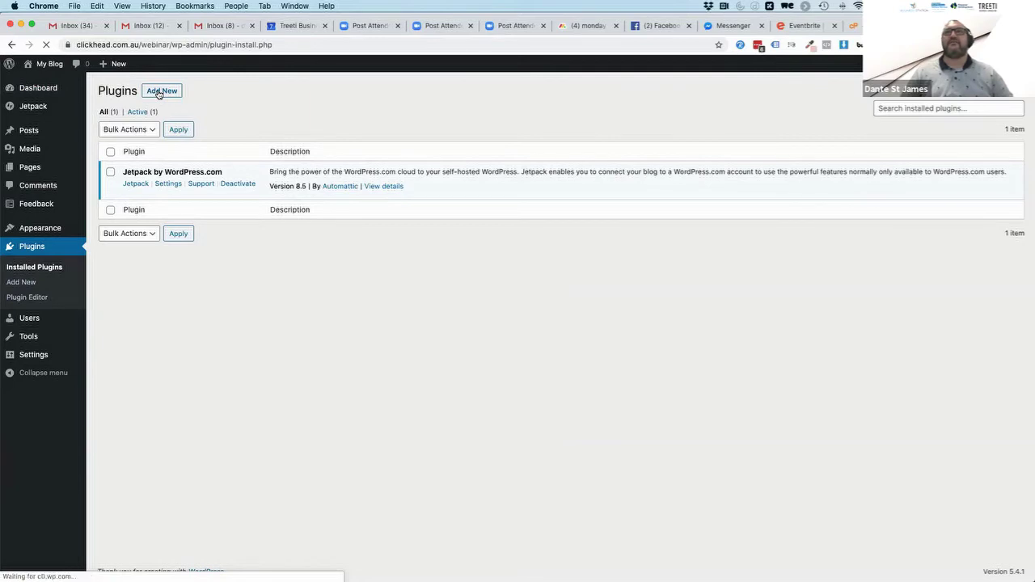
{"action": "scroll", "coordinate": [349, 330], "scroll_direction": "down", "scroll_amount": 5}
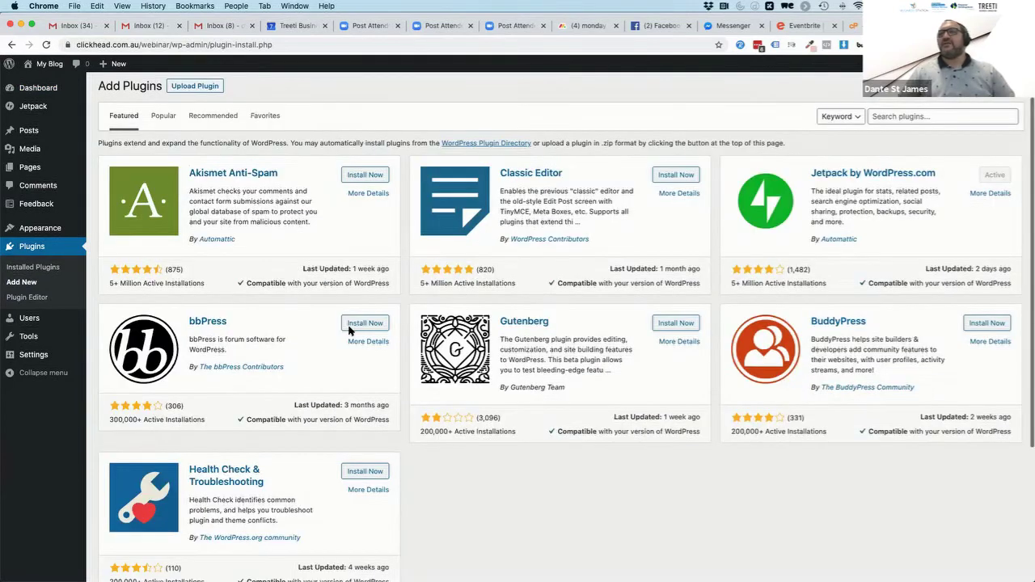
{"action": "scroll", "coordinate": [642, 309], "scroll_direction": "up", "scroll_amount": 5}
Search the plugin directory for "yoast"
{"action": "left_click", "coordinate": [940, 179]}
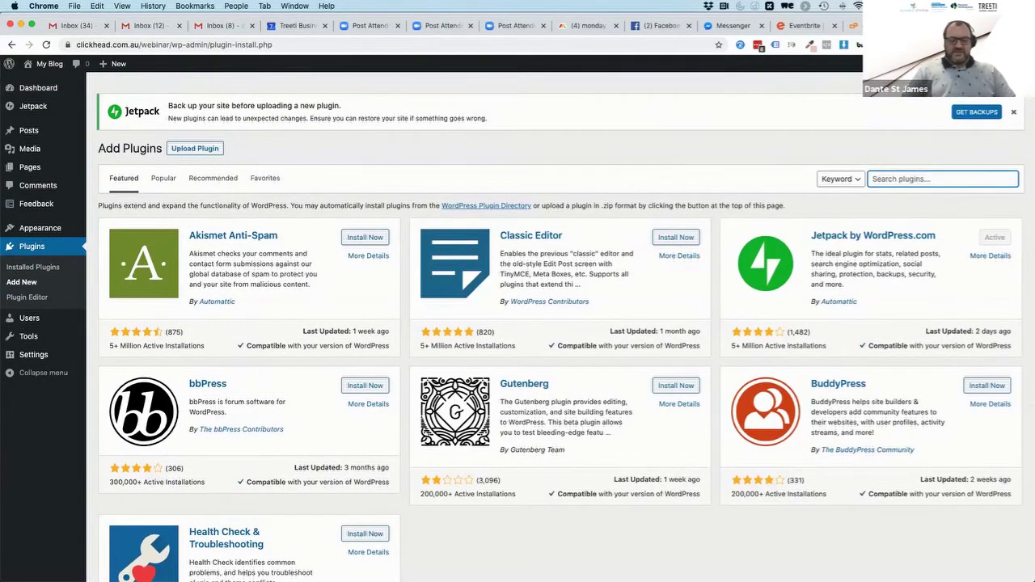
{"action": "type", "text": "yoasyt"}
{"action": "key", "text": "BackSpace"}
{"action": "key", "text": "BackSpace"}
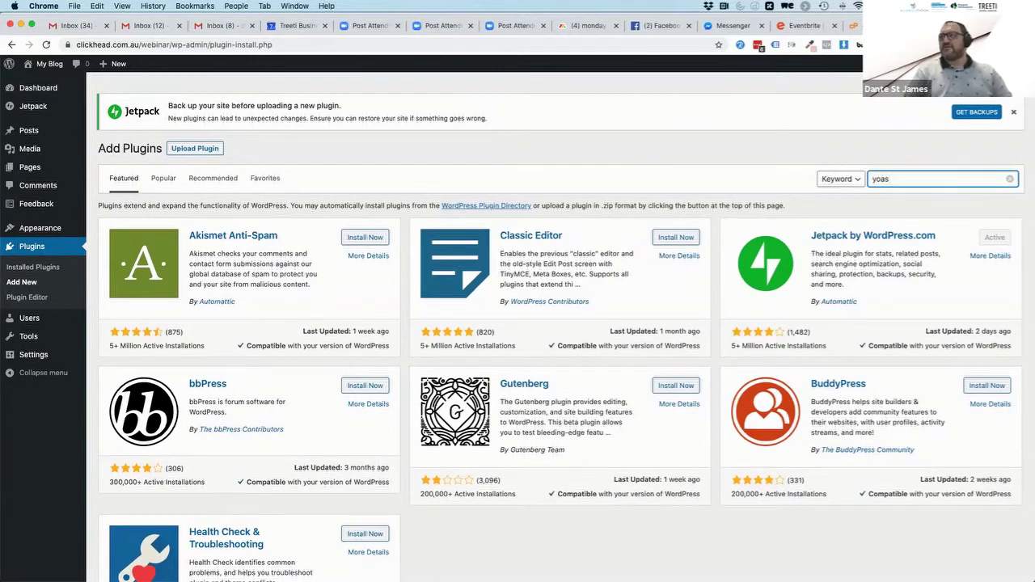
{"action": "type", "text": "t"}
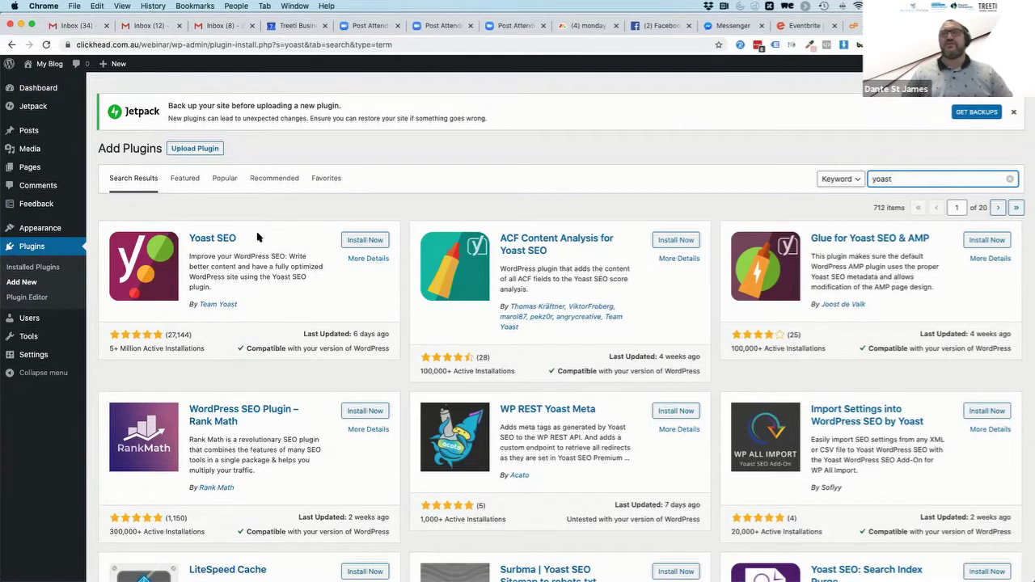
Install and activate Yoast SEO 14.0.4 alongside Jetpack
{"action": "left_click", "coordinate": [366, 242]}
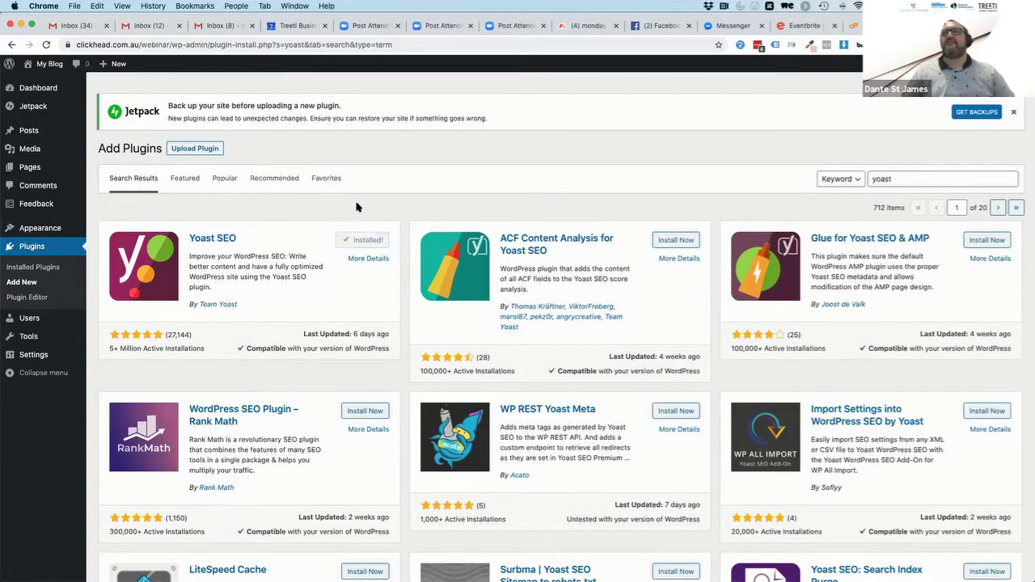
{"action": "left_click", "coordinate": [371, 242]}
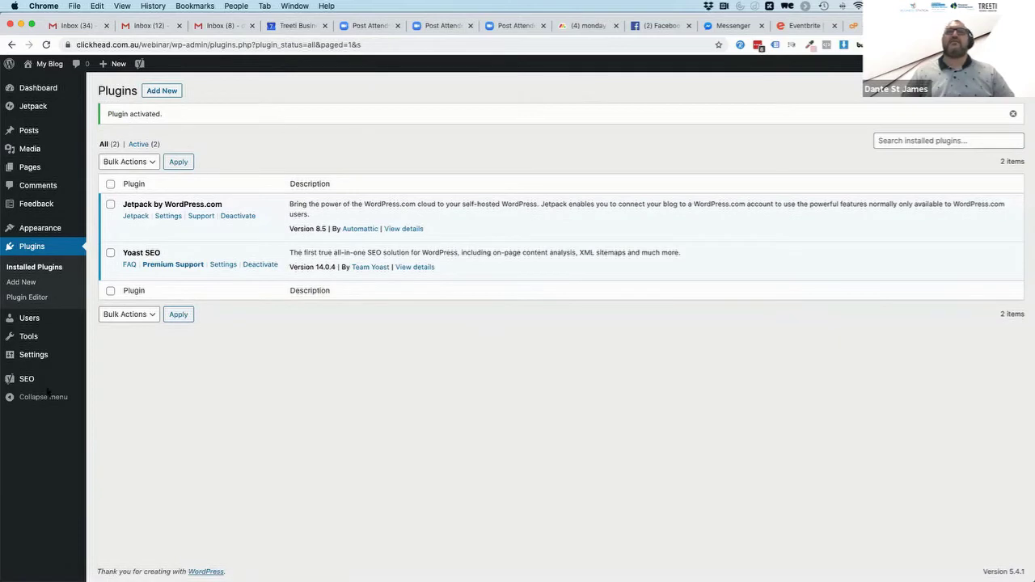
{"action": "mouse_move", "coordinate": [29, 380]}
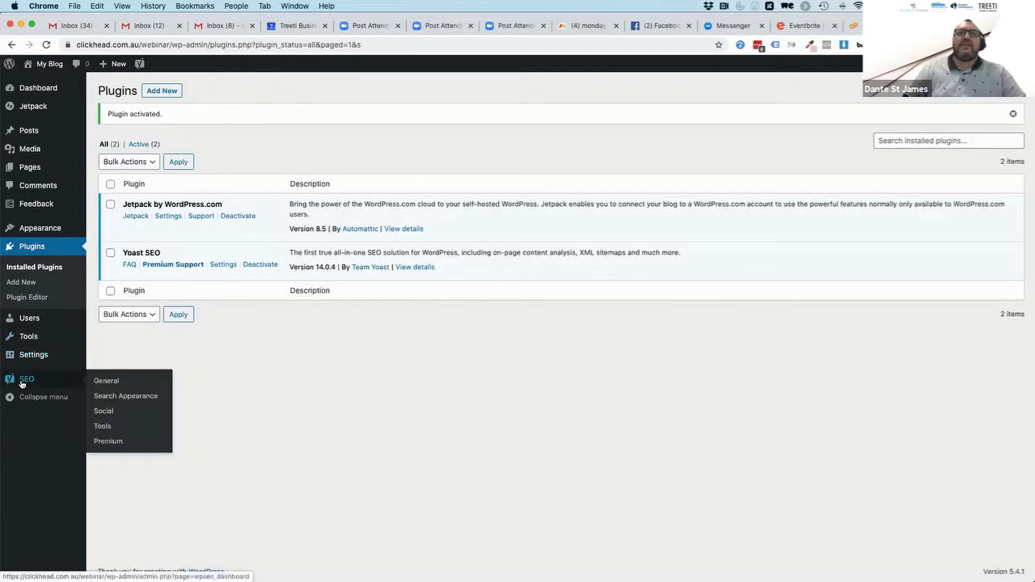
Launch the first-time configuration wizard from the Yoast SEO General dashboard
{"action": "left_click", "coordinate": [106, 381]}
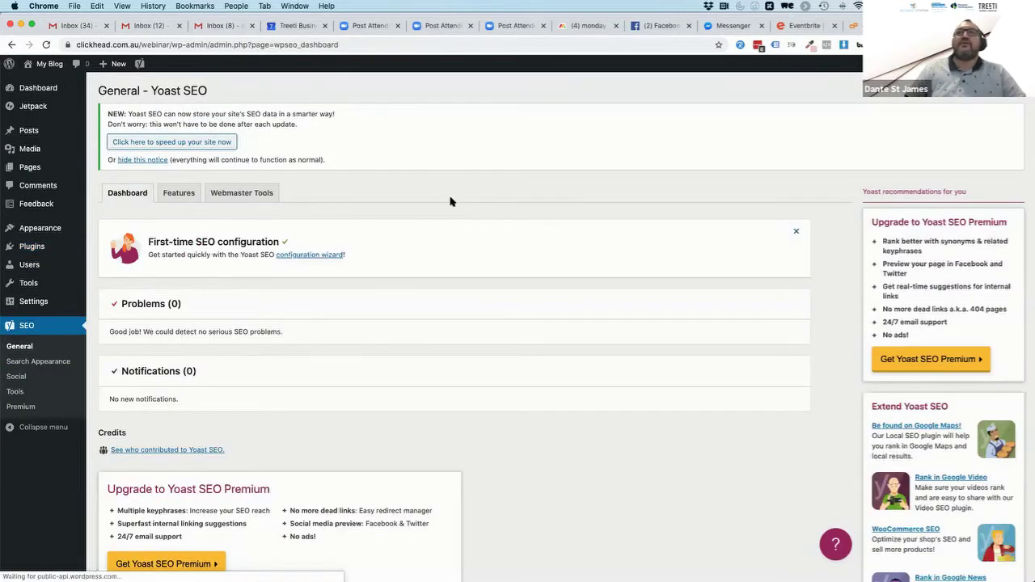
{"action": "scroll", "coordinate": [314, 308], "scroll_direction": "down", "scroll_amount": 2}
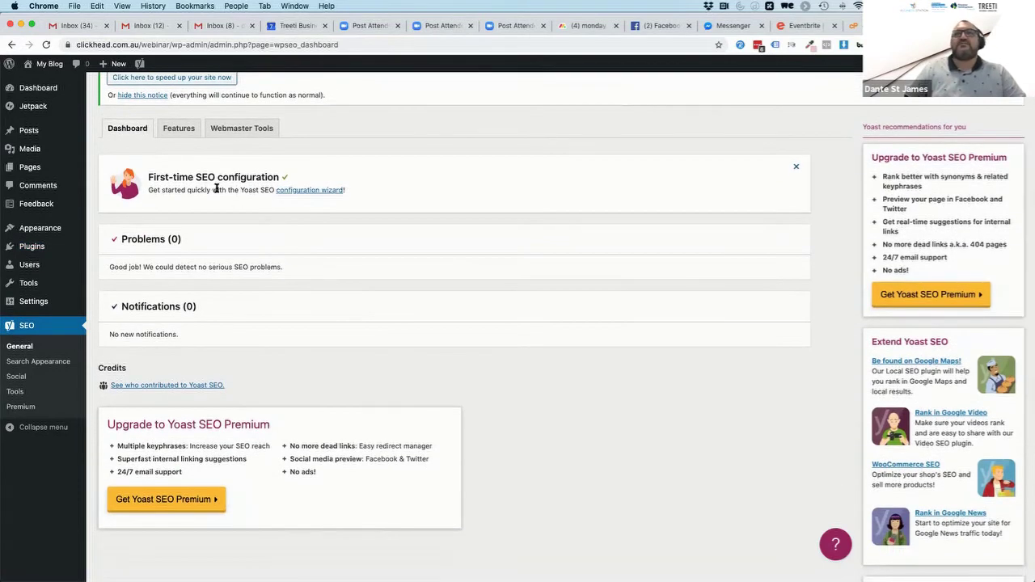
{"action": "left_click", "coordinate": [308, 193]}
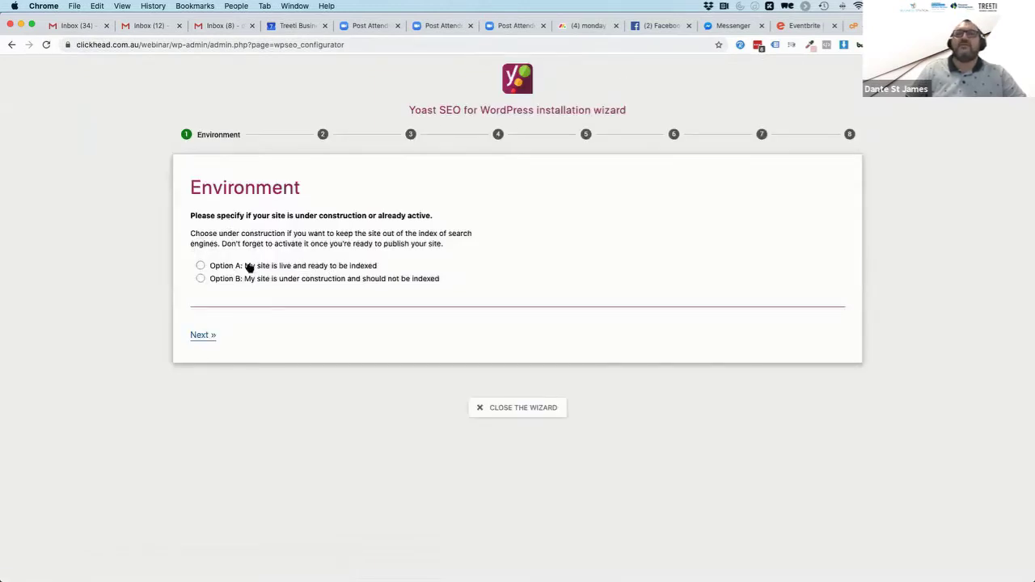
Choose Option A, site live and ready to be indexed, and advance to Site type
{"action": "left_click", "coordinate": [201, 266]}
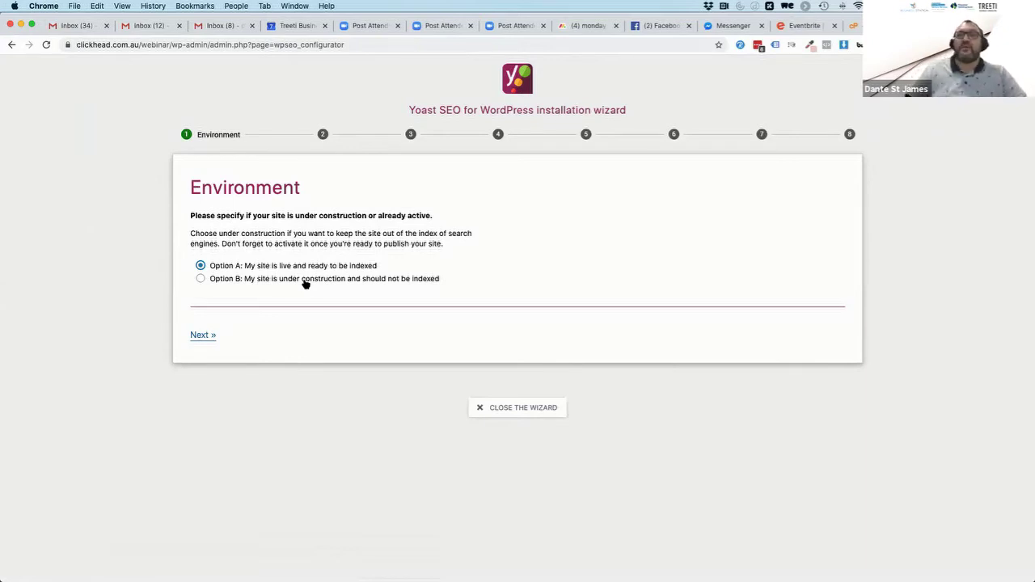
{"action": "left_click", "coordinate": [200, 279]}
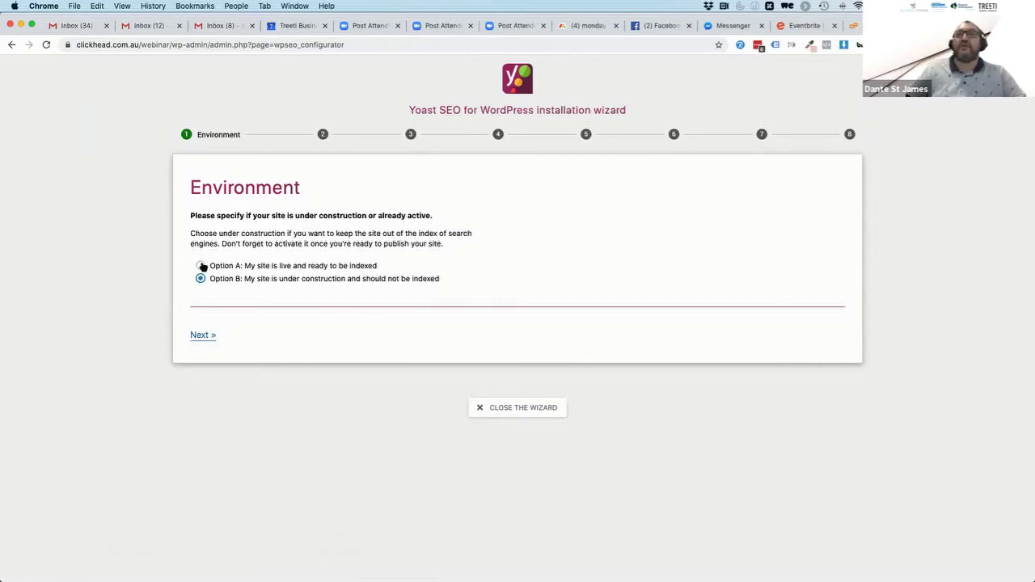
{"action": "left_click", "coordinate": [200, 266]}
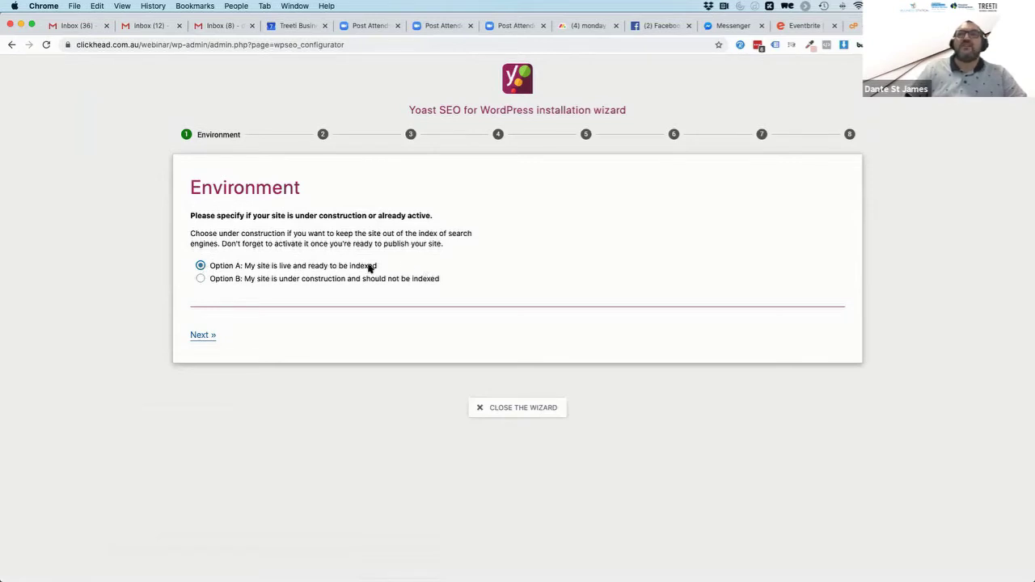
{"action": "left_click", "coordinate": [204, 336]}
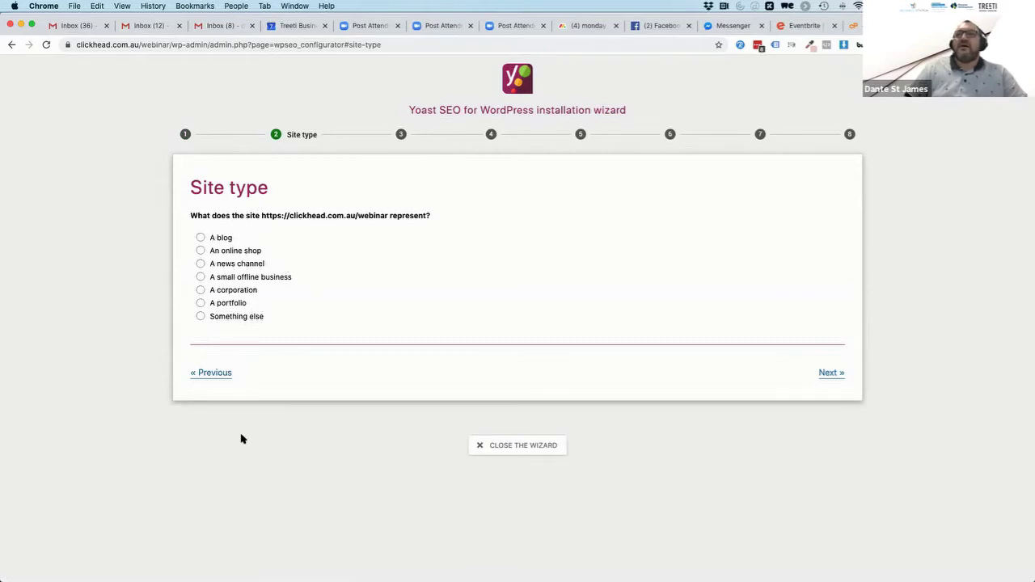
Choose 'A small offline business' as the site type, then pick Person on the next step
{"action": "left_click", "coordinate": [200, 277]}
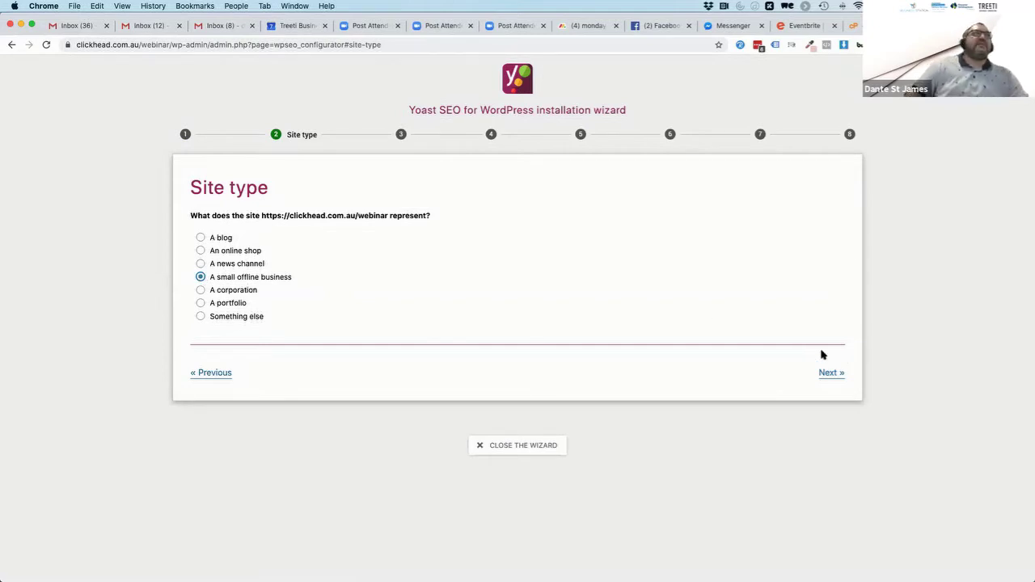
{"action": "left_click", "coordinate": [830, 372]}
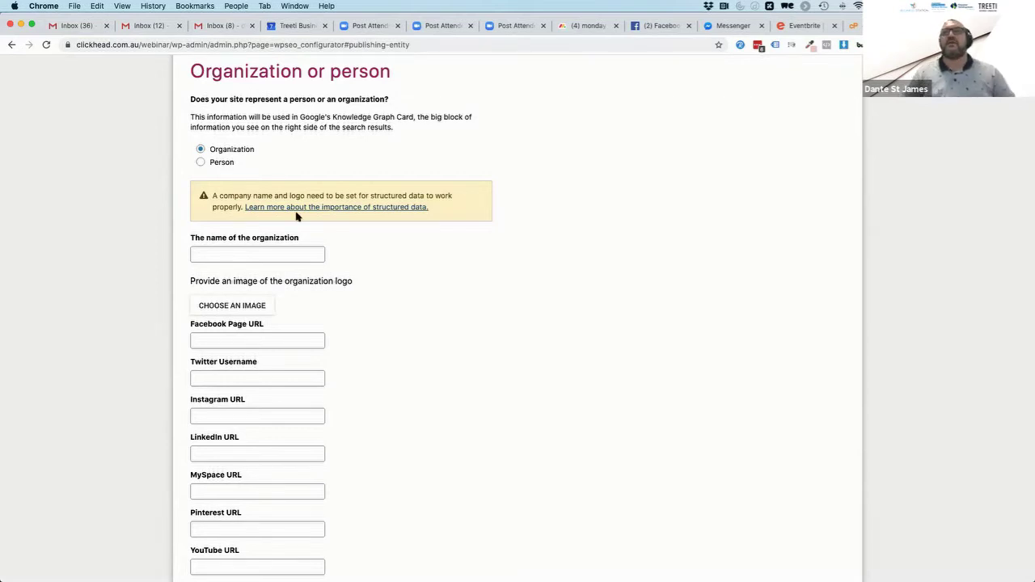
{"action": "left_click", "coordinate": [202, 163]}
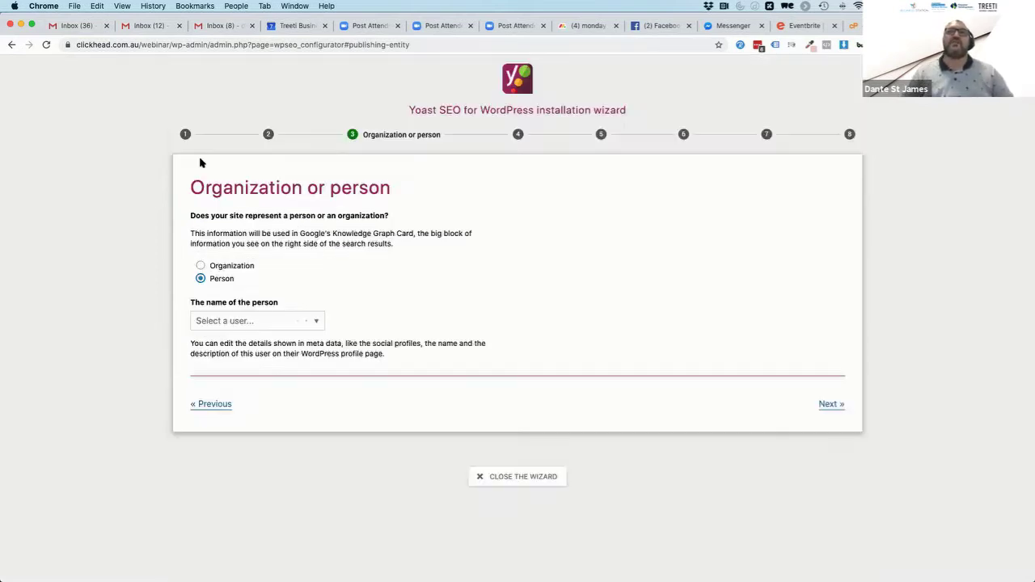
Switch to Organization, name it 'Treeti Business Consulting' and start choosing its logo image
{"action": "left_click", "coordinate": [201, 265]}
{"action": "scroll", "coordinate": [377, 302], "scroll_direction": "down", "scroll_amount": 5}
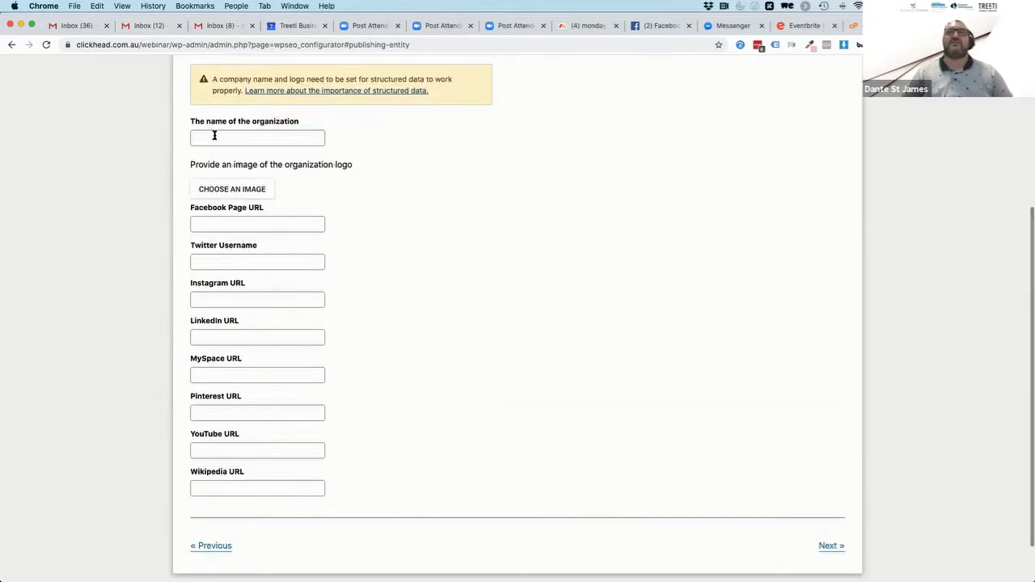
{"action": "left_click", "coordinate": [215, 136]}
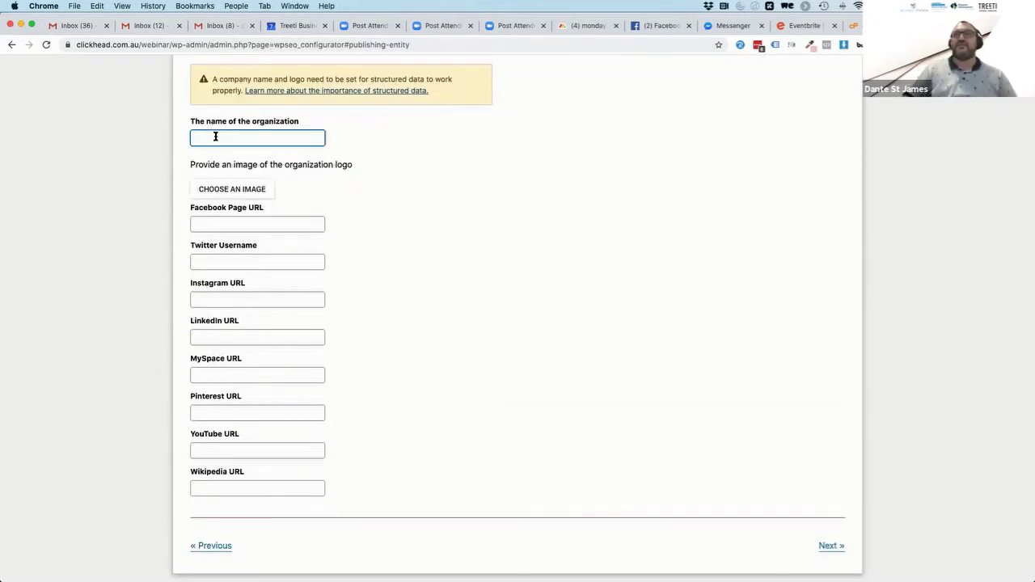
{"action": "type", "text": "Tre"}
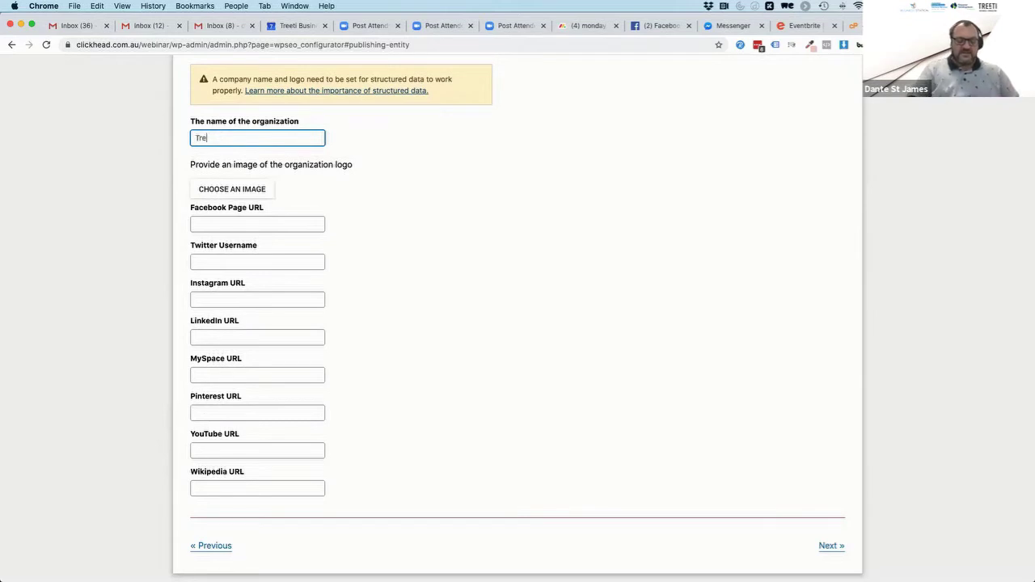
{"action": "type", "text": "eti Business Consilting"}
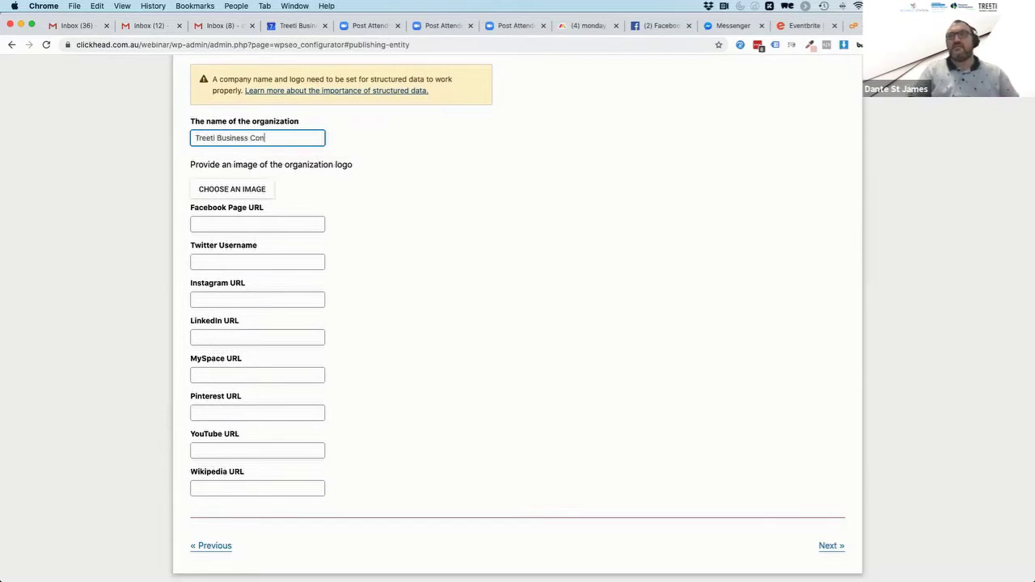
{"action": "key", "text": "BackSpace"}
{"action": "key", "text": "BackSpace"}
{"action": "key", "text": "BackSpace"}
{"action": "key", "text": "BackSpace"}
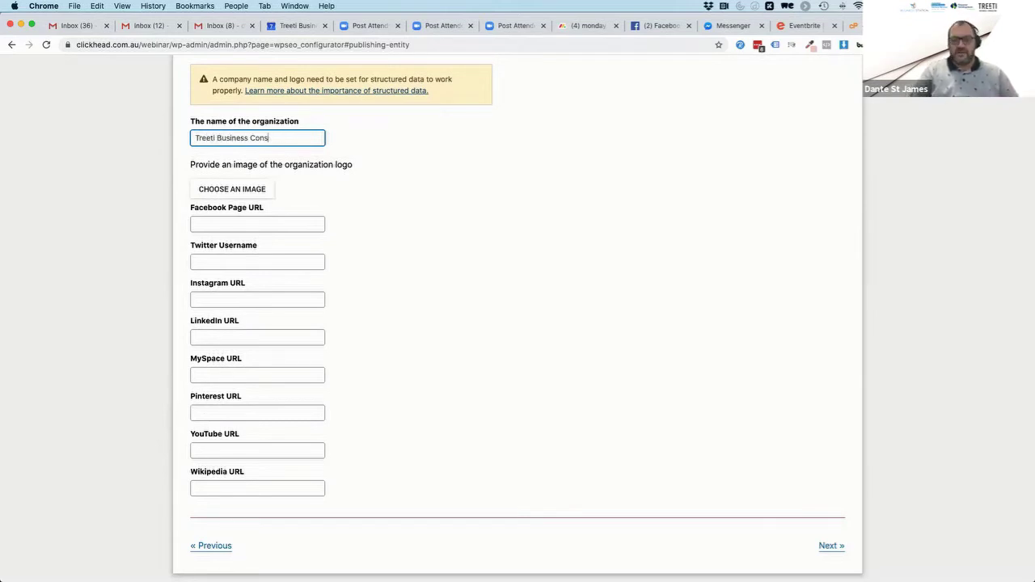
{"action": "type", "text": "ulting"}
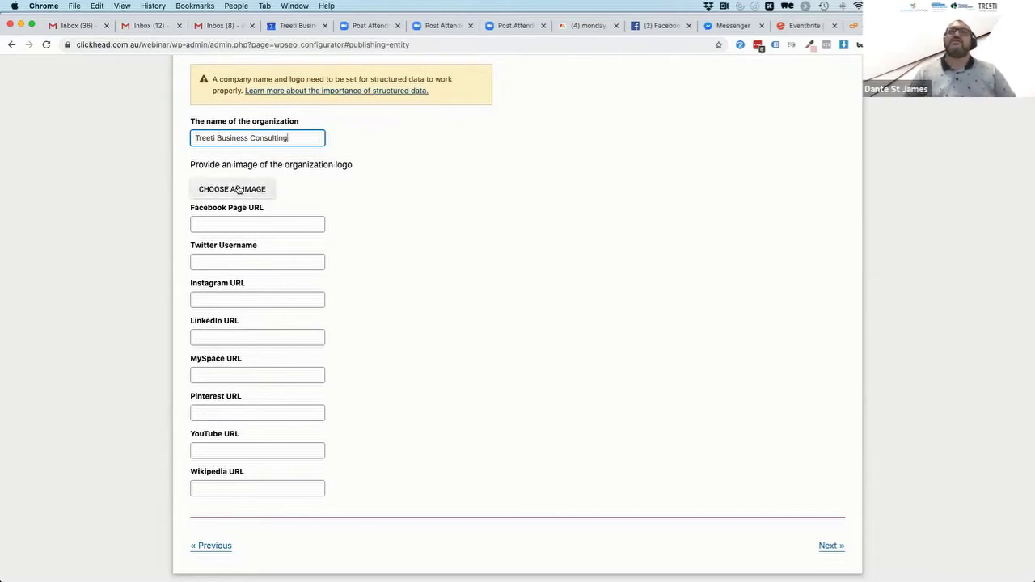
{"action": "left_click", "coordinate": [238, 189]}
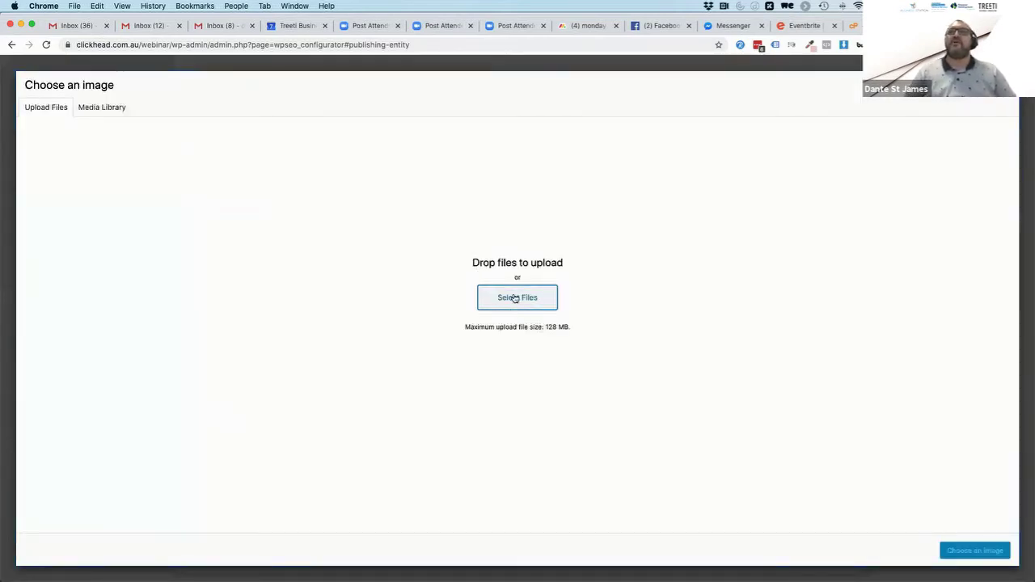
Upload dgc-logo.png from Downloads, then set the red hoodie image as the organization logo
{"action": "left_click", "coordinate": [514, 298]}
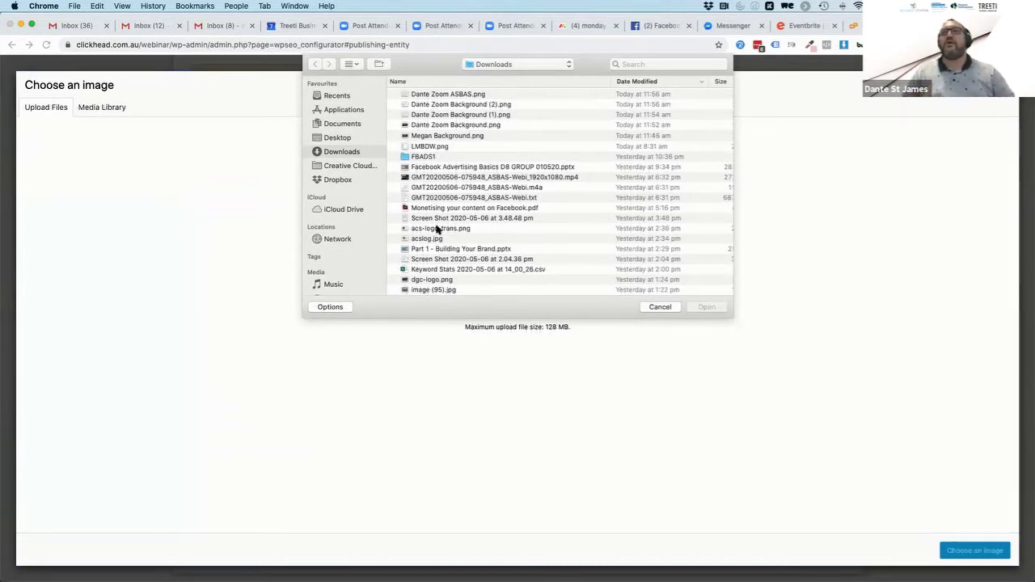
{"action": "scroll", "coordinate": [422, 212], "scroll_direction": "down", "scroll_amount": 3}
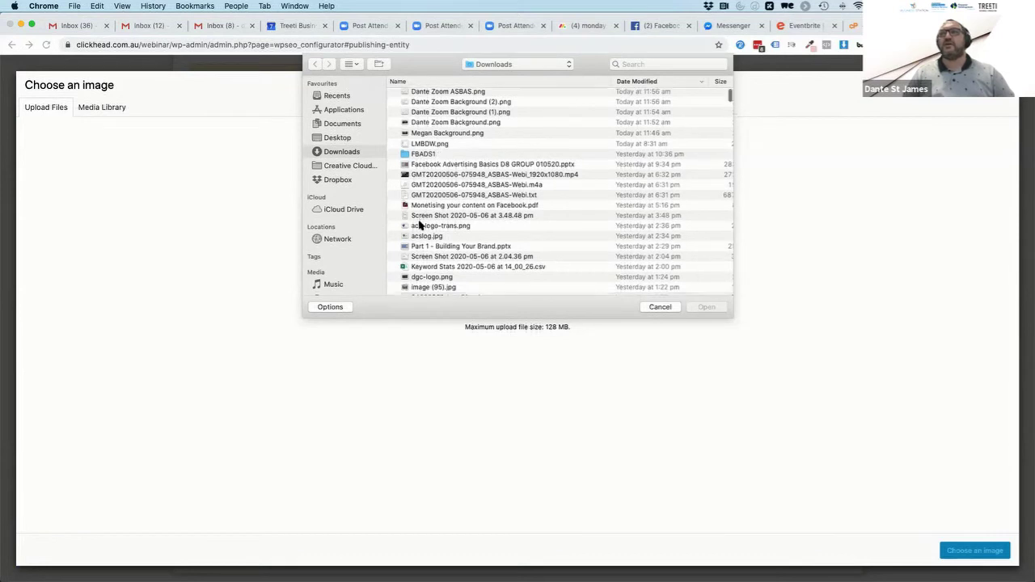
{"action": "scroll", "coordinate": [419, 225], "scroll_direction": "down", "scroll_amount": 2}
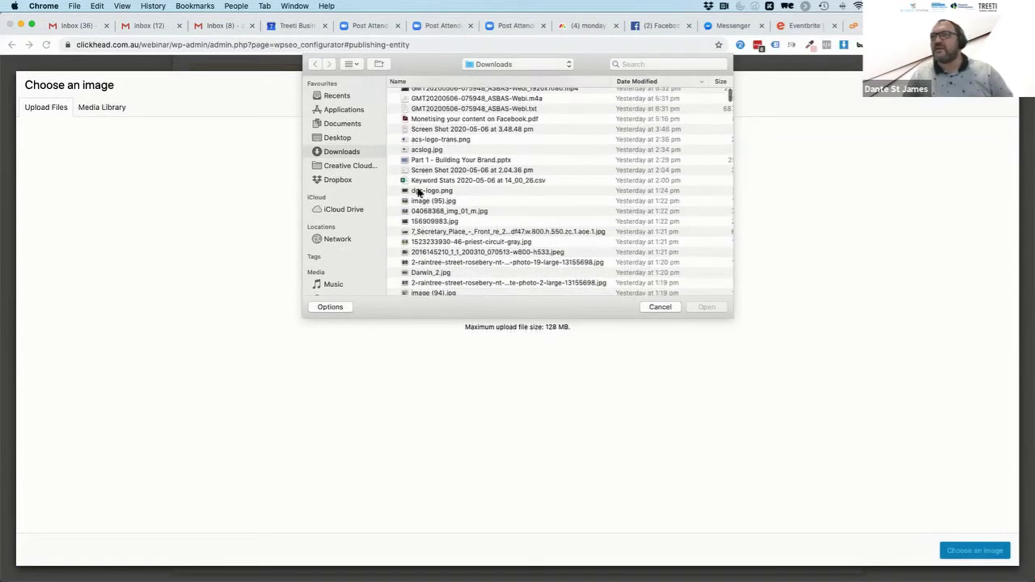
{"action": "left_click", "coordinate": [419, 192]}
{"action": "double_click", "coordinate": [419, 192]}
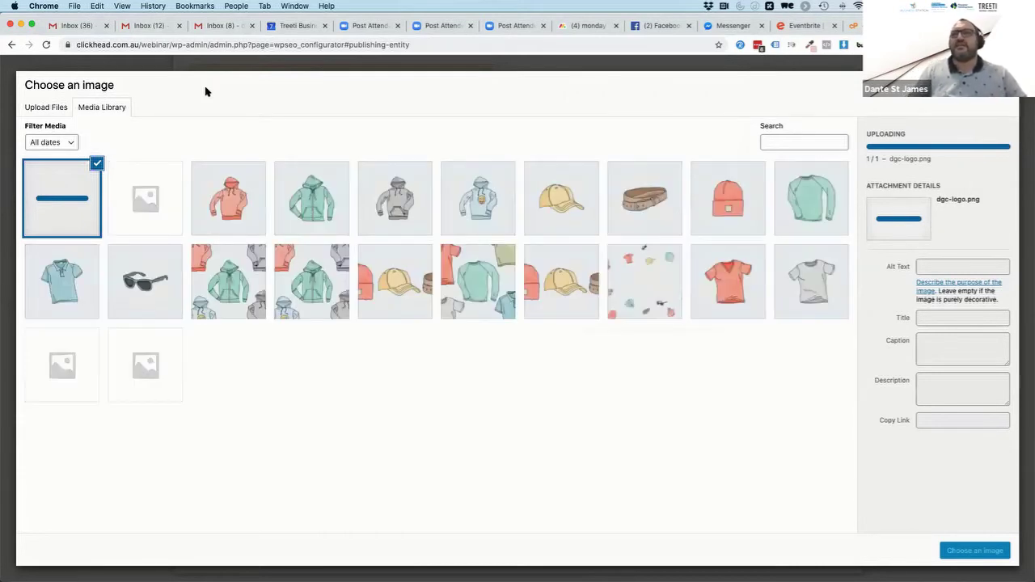
{"action": "left_click", "coordinate": [223, 197]}
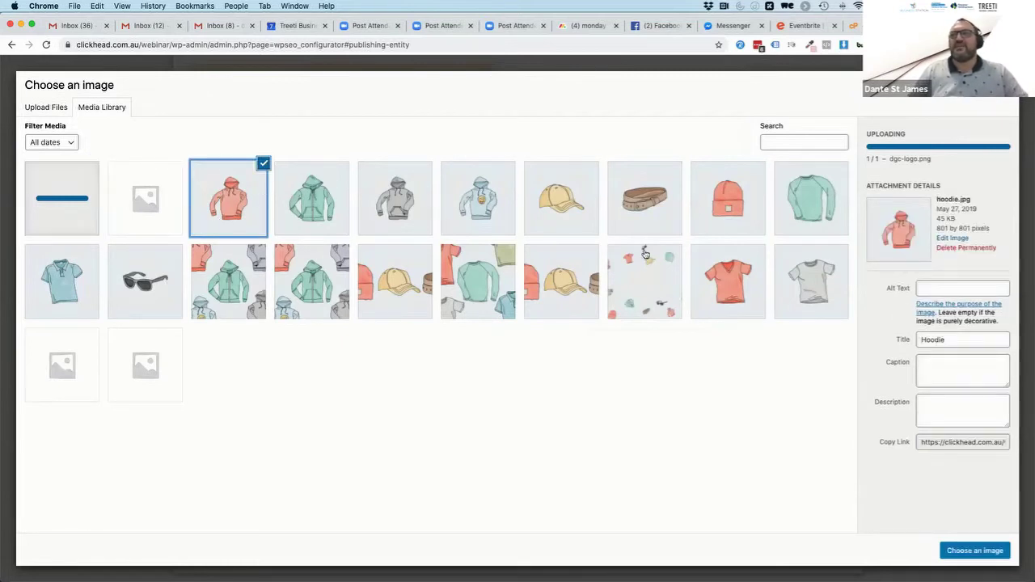
{"action": "left_click", "coordinate": [973, 553]}
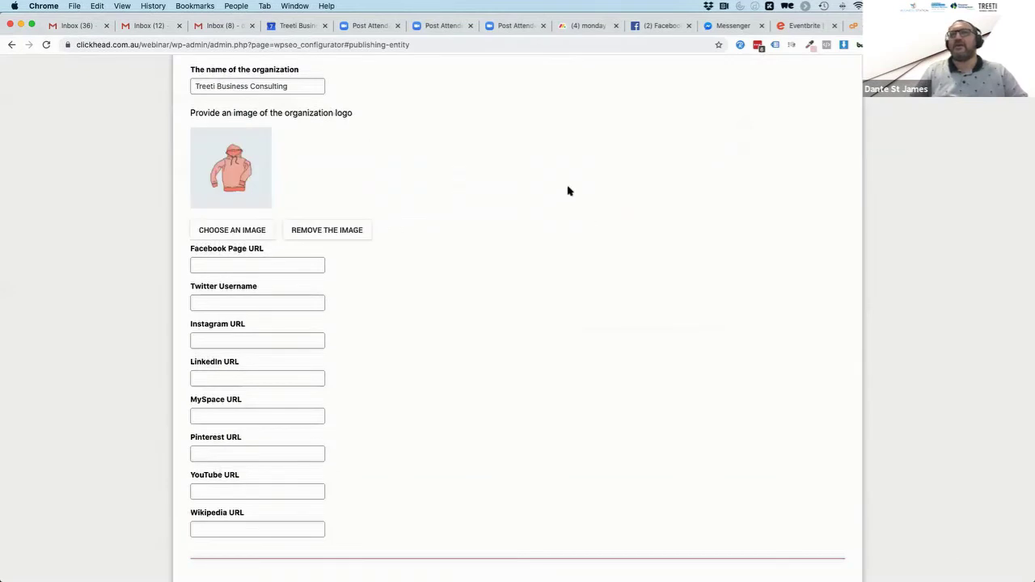
{"action": "left_click", "coordinate": [269, 265]}
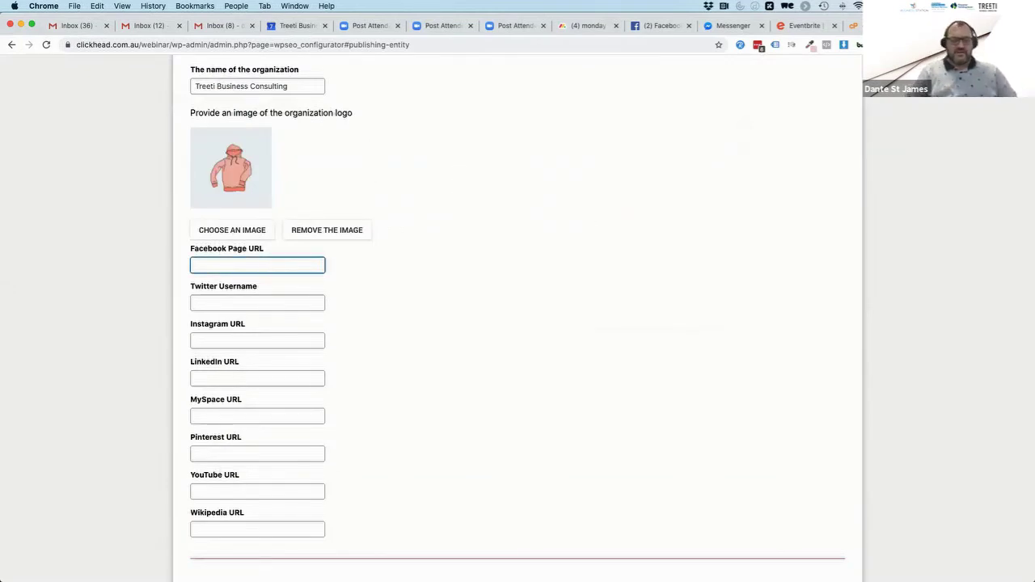
{"action": "type", "text": "https://face"}
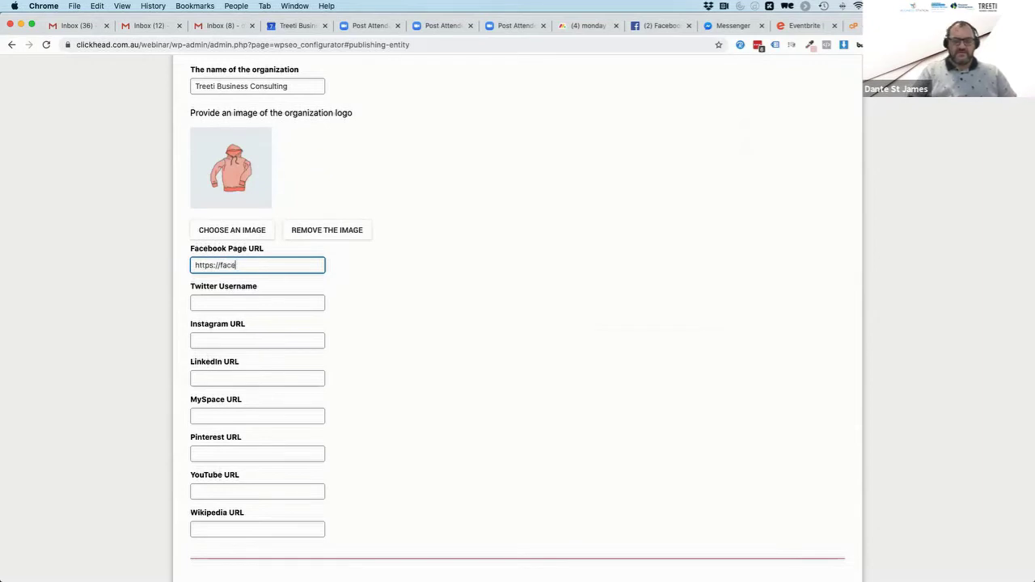
{"action": "type", "text": "book.com/"}
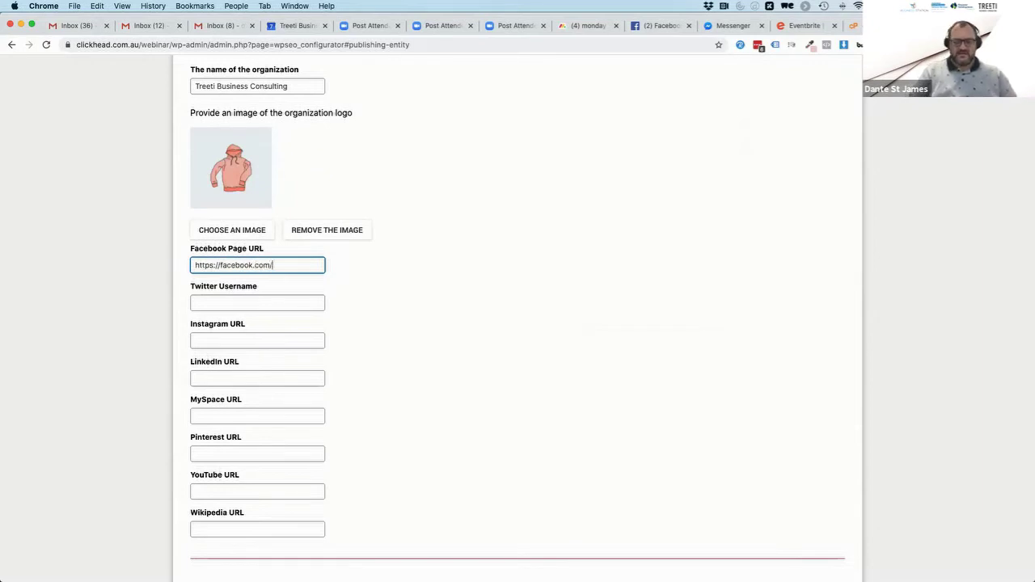
{"action": "type", "text": "treetibusinessc"}
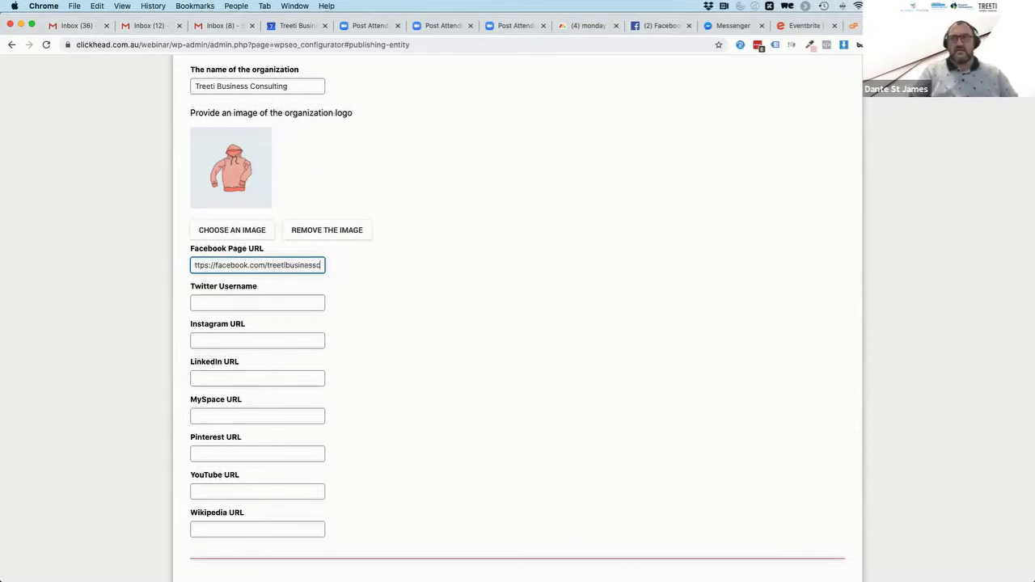
{"action": "type", "text": "onsulting"}
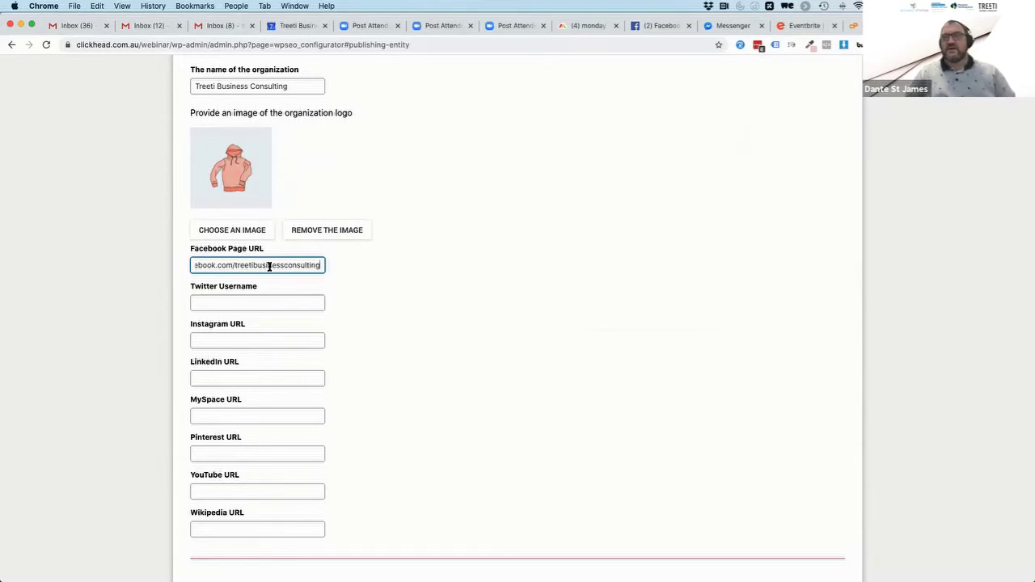
{"action": "double_click", "coordinate": [267, 266]}
{"action": "key", "text": "super+c"}
{"action": "left_click", "coordinate": [284, 307]}
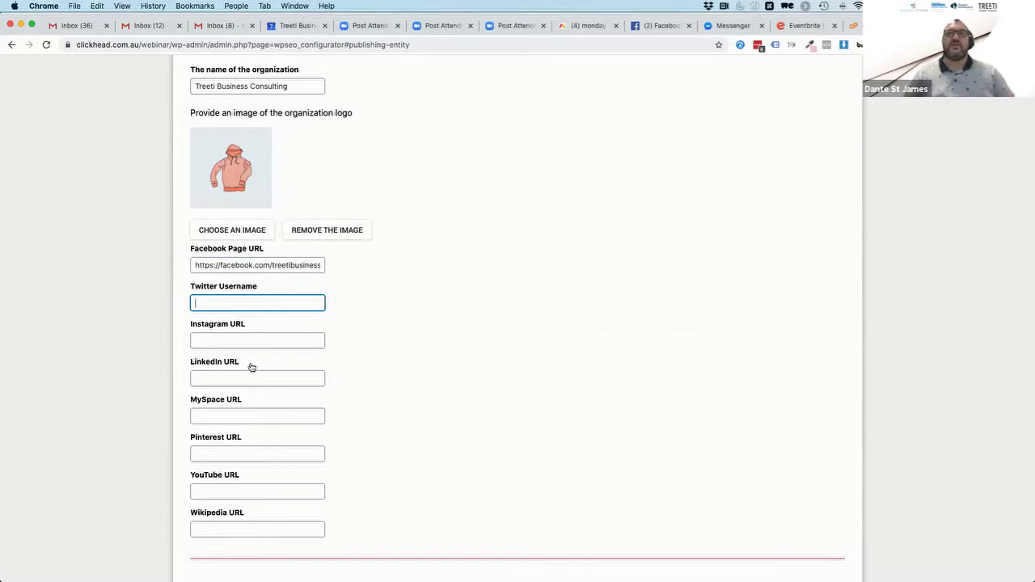
{"action": "left_click", "coordinate": [235, 339]}
{"action": "key", "text": "super+v"}
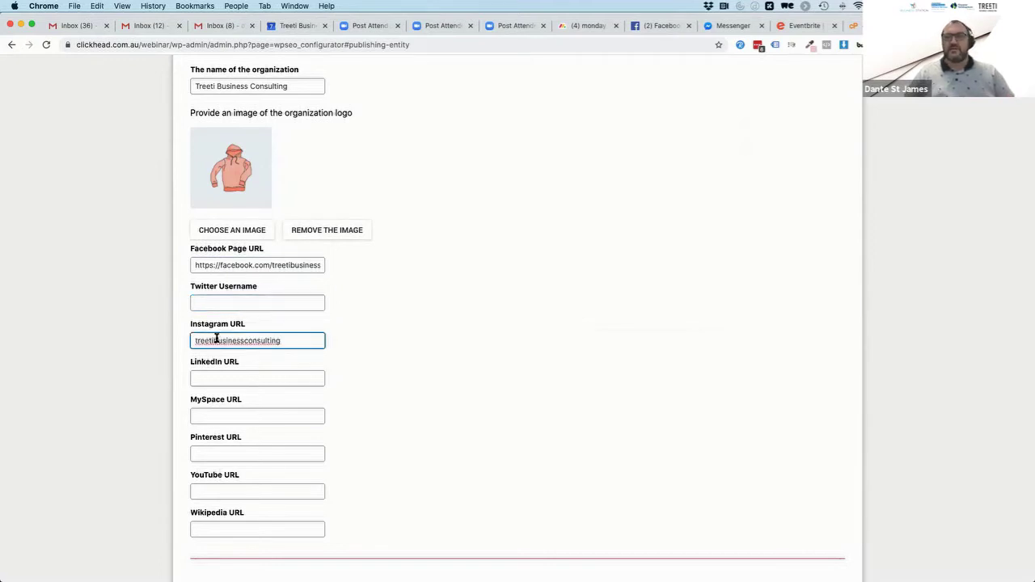
{"action": "left_click", "coordinate": [197, 340]}
{"action": "type", "text": "https://"}
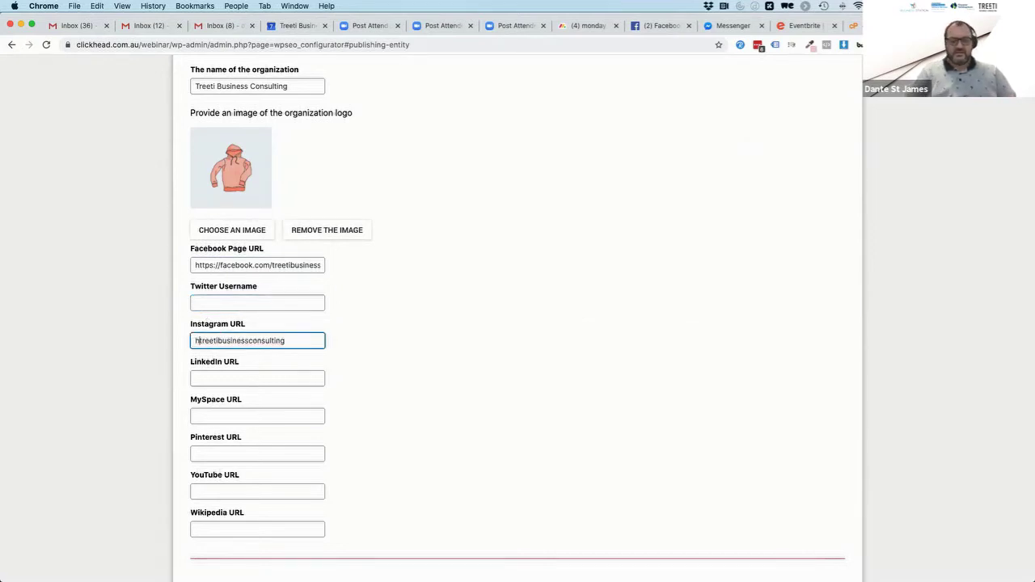
{"action": "type", "text": "instagram.com/"}
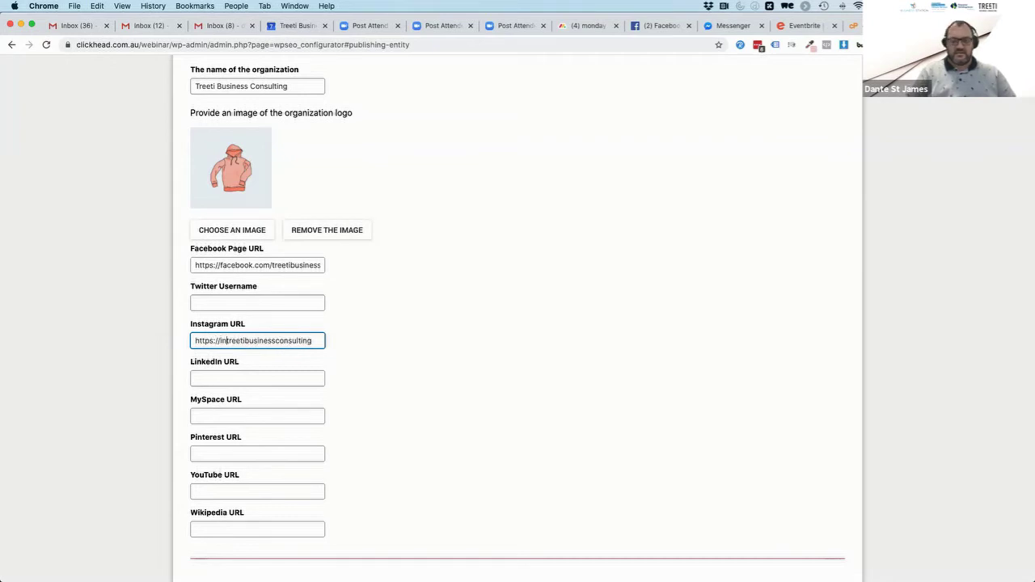
{"action": "left_click", "coordinate": [340, 377]}
Copy the full Instagram URL into the LinkedIn URL field
{"action": "double_click", "coordinate": [245, 341]}
{"action": "key", "text": "super+a"}
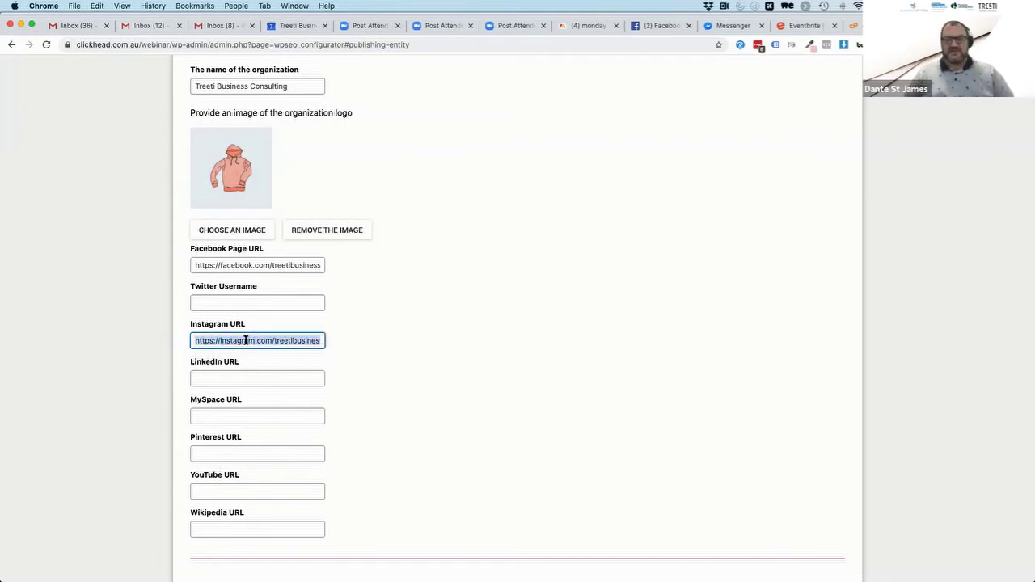
{"action": "key", "text": "super+c"}
{"action": "left_click", "coordinate": [231, 377]}
{"action": "key", "text": "super+v"}
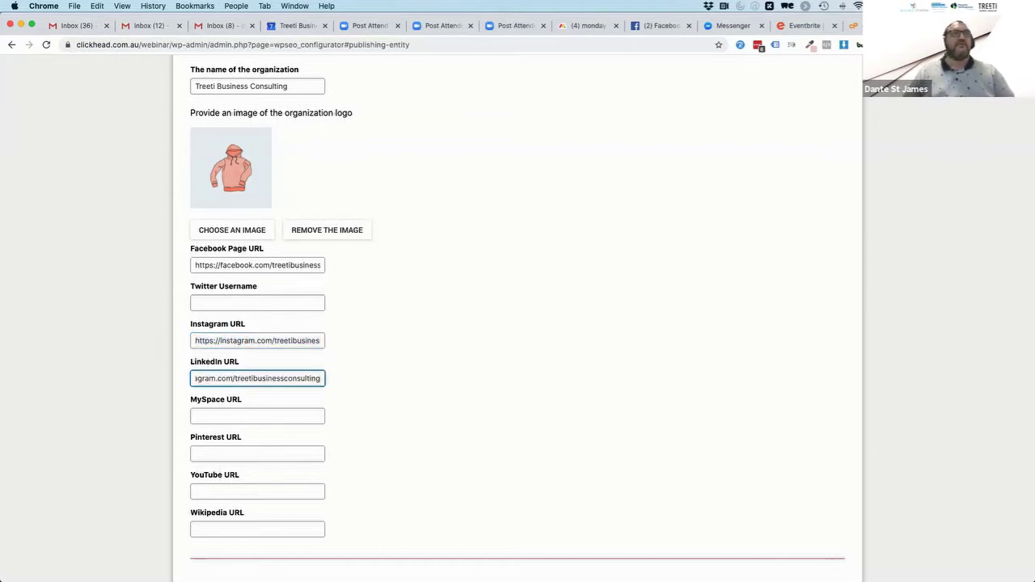
{"action": "key", "text": "super+Tab"}
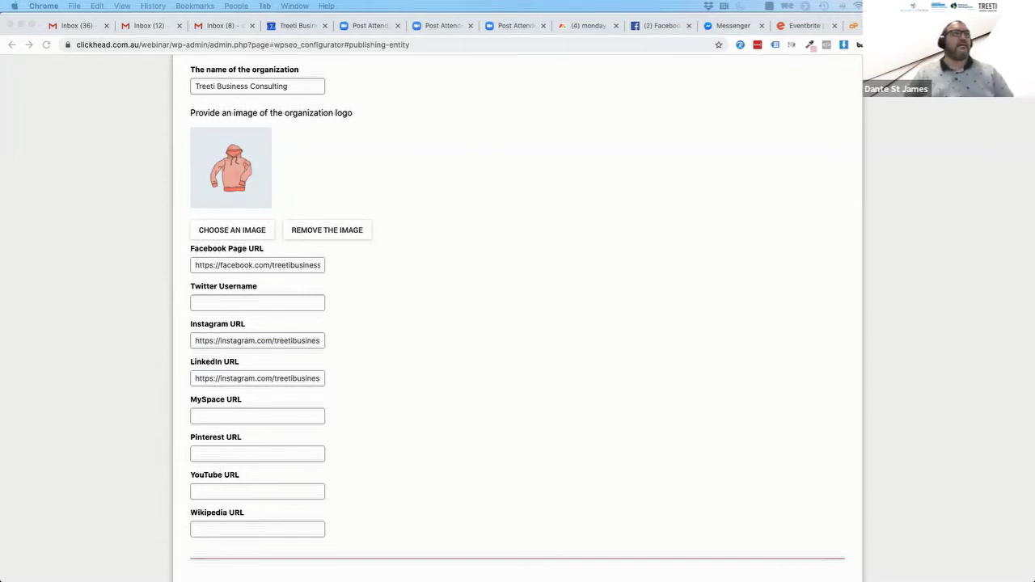
{"action": "left_click", "coordinate": [371, 395]}
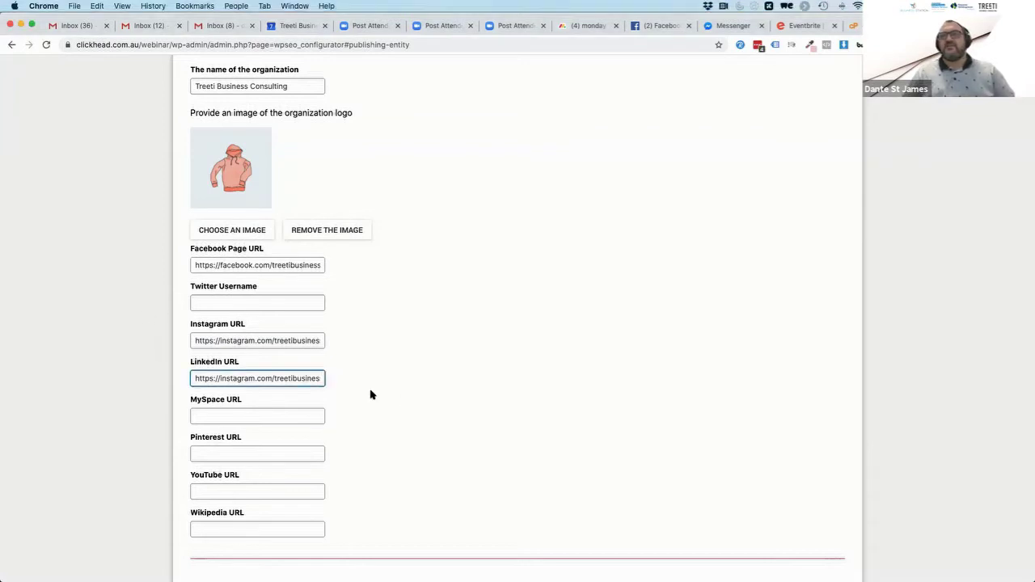
{"action": "scroll", "coordinate": [371, 394], "scroll_direction": "down", "scroll_amount": 3}
{"action": "double_click", "coordinate": [200, 307]}
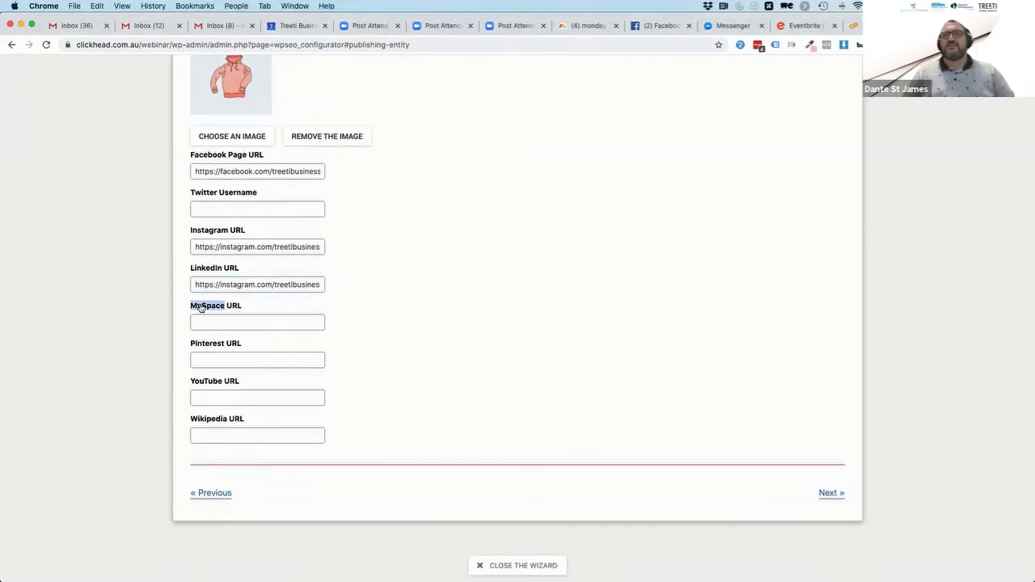
Review the social profile fields and advance to the Search engine visibility step
{"action": "left_click", "coordinate": [358, 304]}
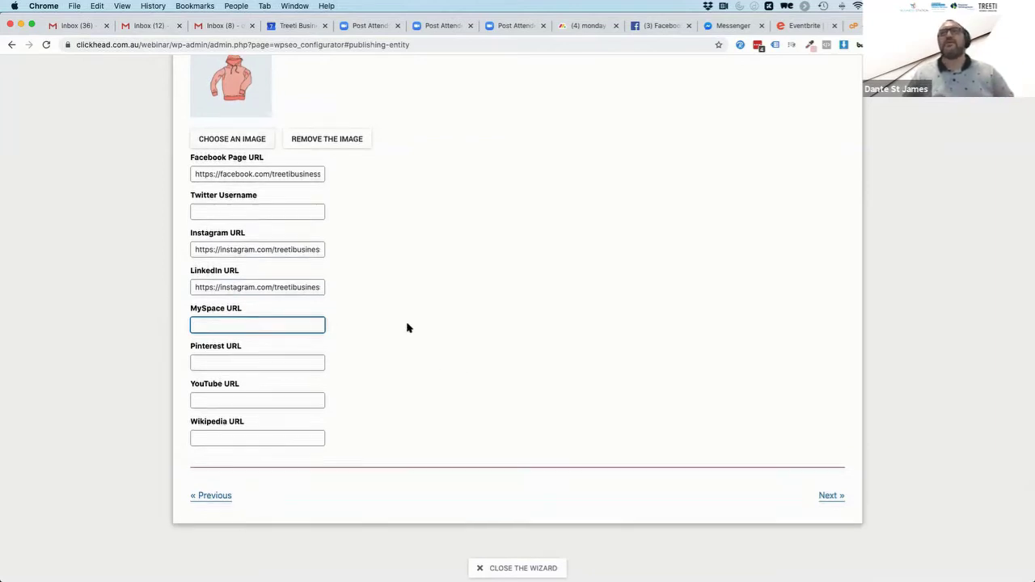
{"action": "scroll", "coordinate": [407, 326], "scroll_direction": "up", "scroll_amount": 5}
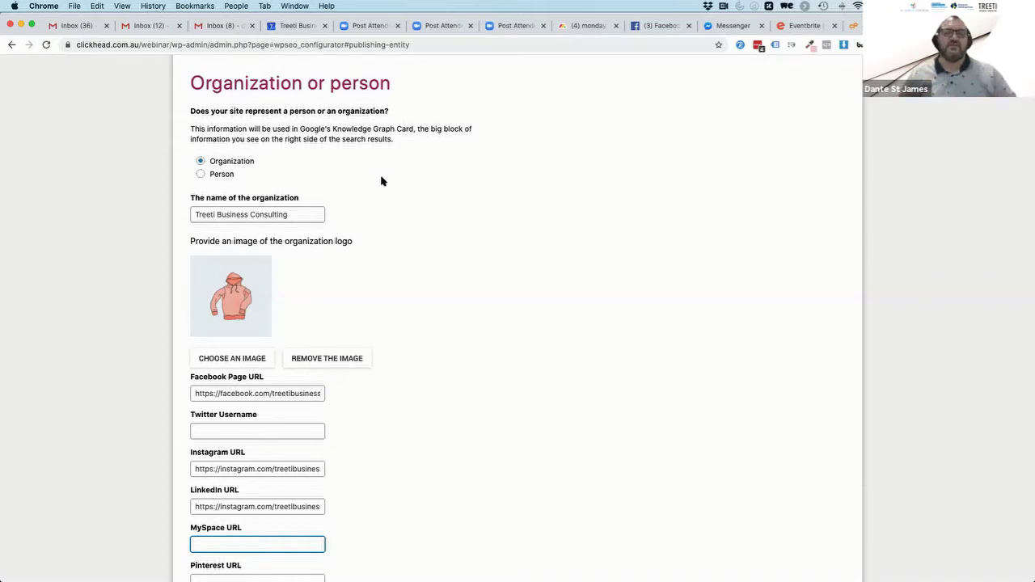
{"action": "scroll", "coordinate": [423, 363], "scroll_direction": "down", "scroll_amount": 5}
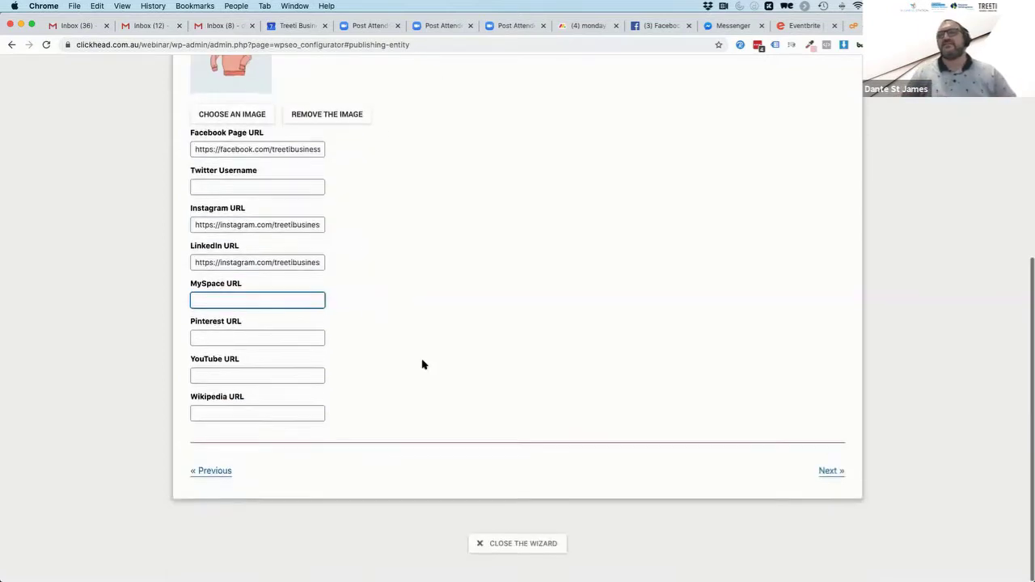
{"action": "left_click", "coordinate": [831, 493]}
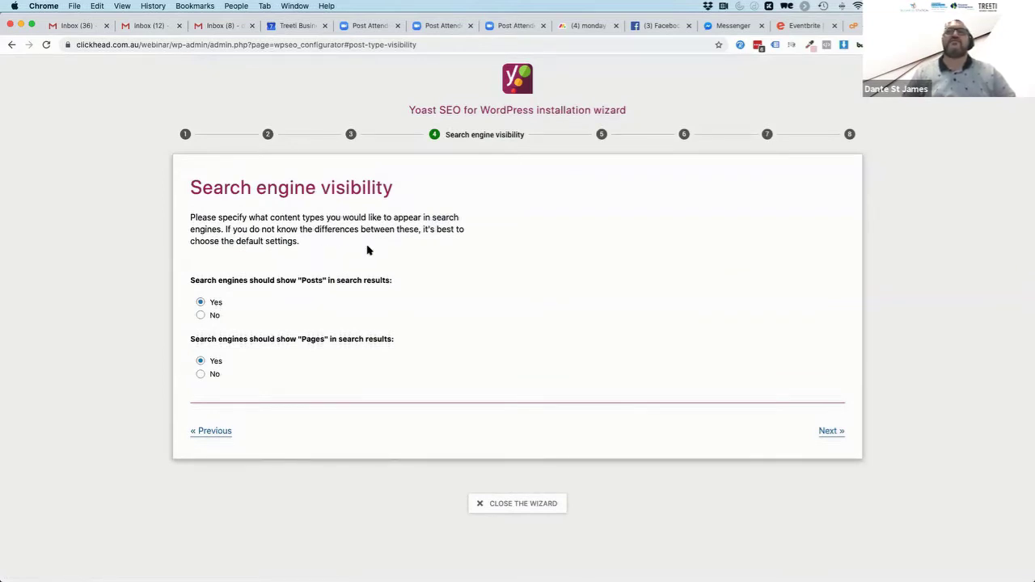
Leave Posts and Pages set to Yes for search results and continue to Multiple authors
{"action": "triple_click", "coordinate": [197, 279]}
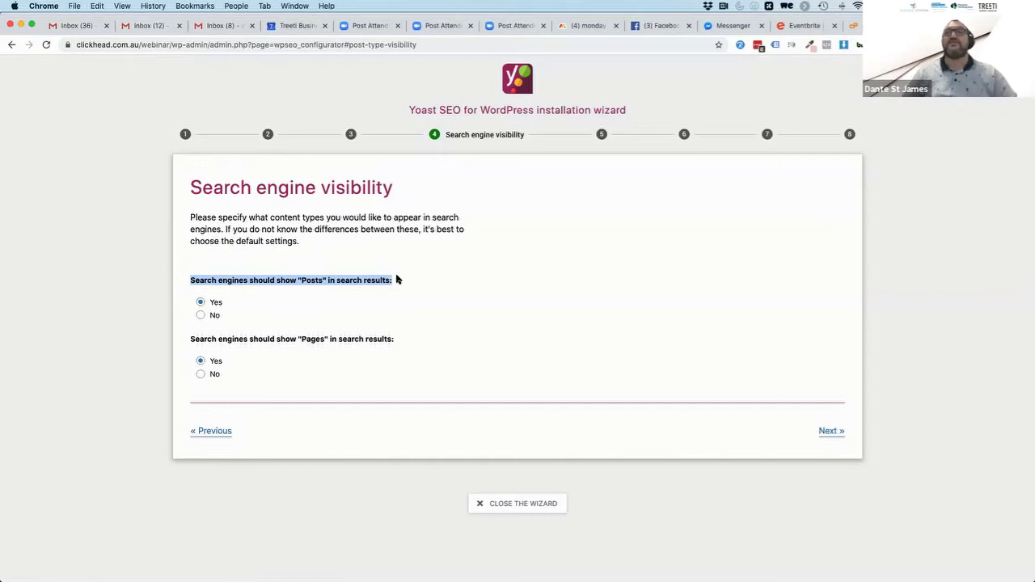
{"action": "triple_click", "coordinate": [210, 340]}
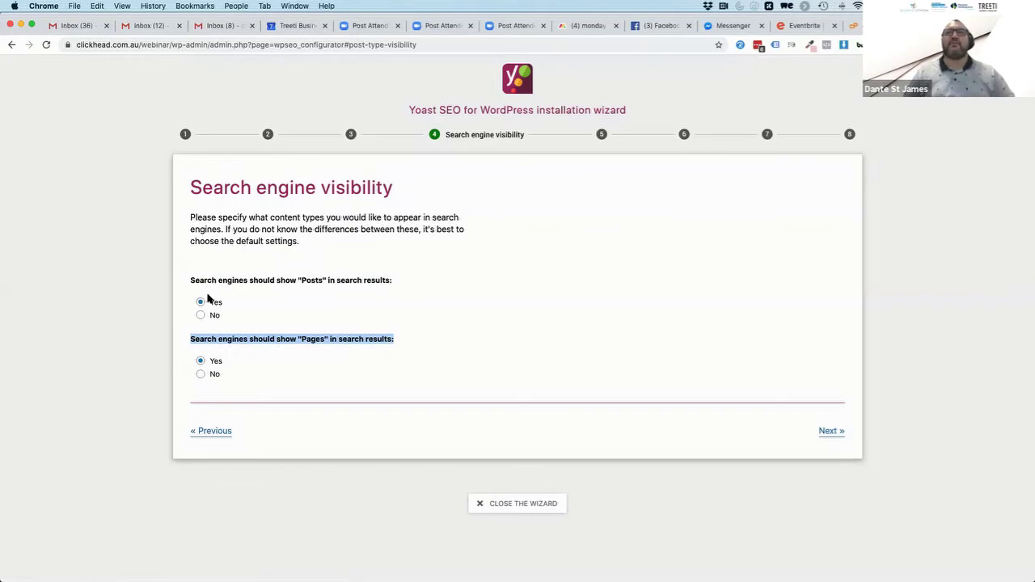
{"action": "left_click", "coordinate": [831, 433]}
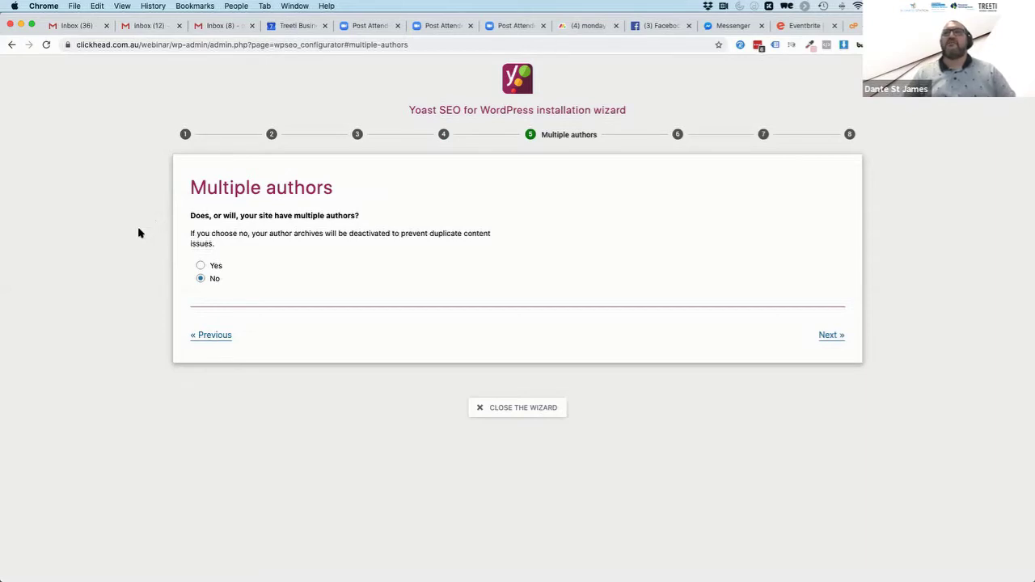
Answer Yes to multiple authors and continue to Title settings
{"action": "left_click", "coordinate": [200, 266]}
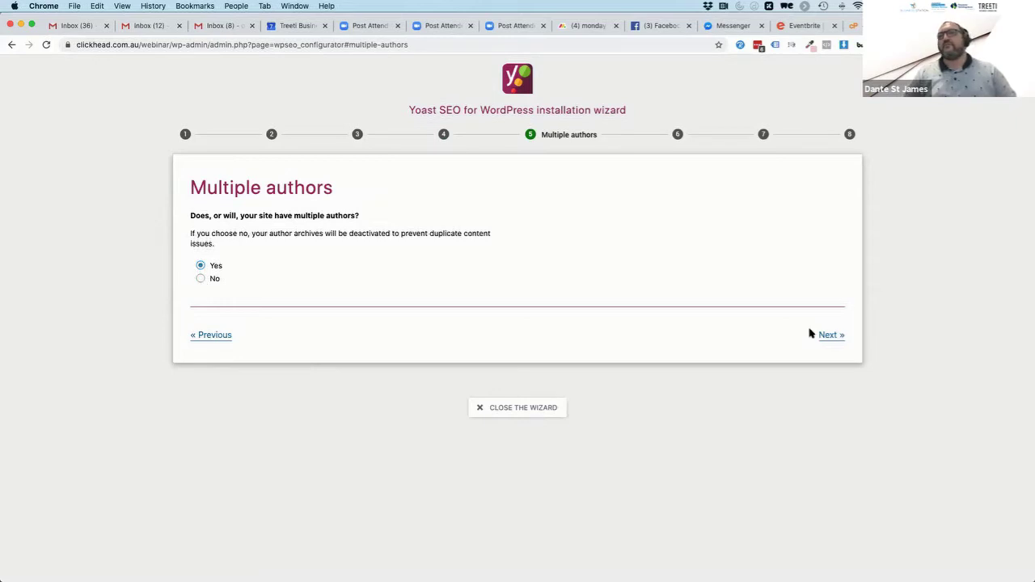
{"action": "left_click", "coordinate": [835, 338]}
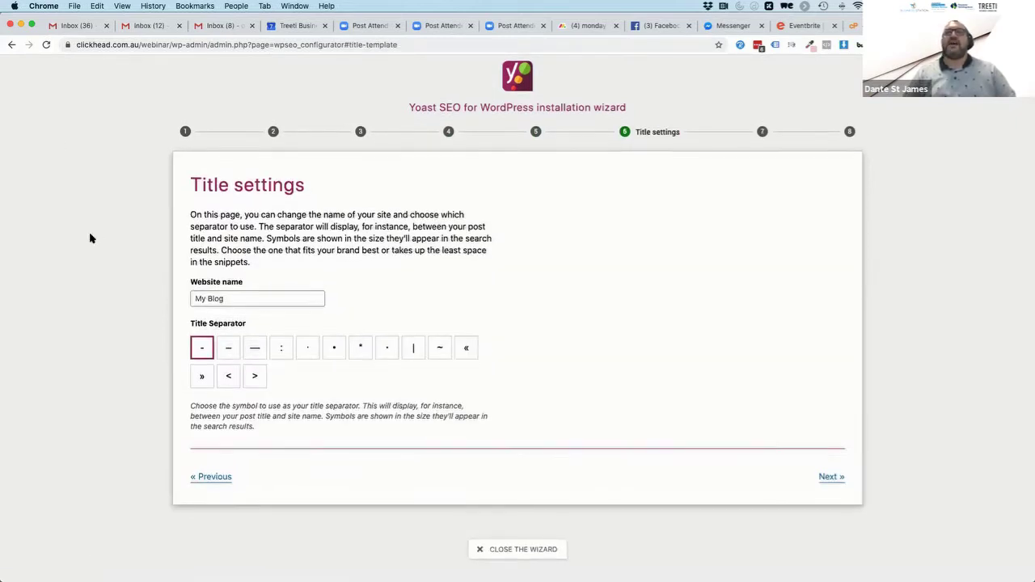
Replace 'My Blog' with 'Treeti | Your Place to get Advice' and pick the | separator
{"action": "triple_click", "coordinate": [238, 300]}
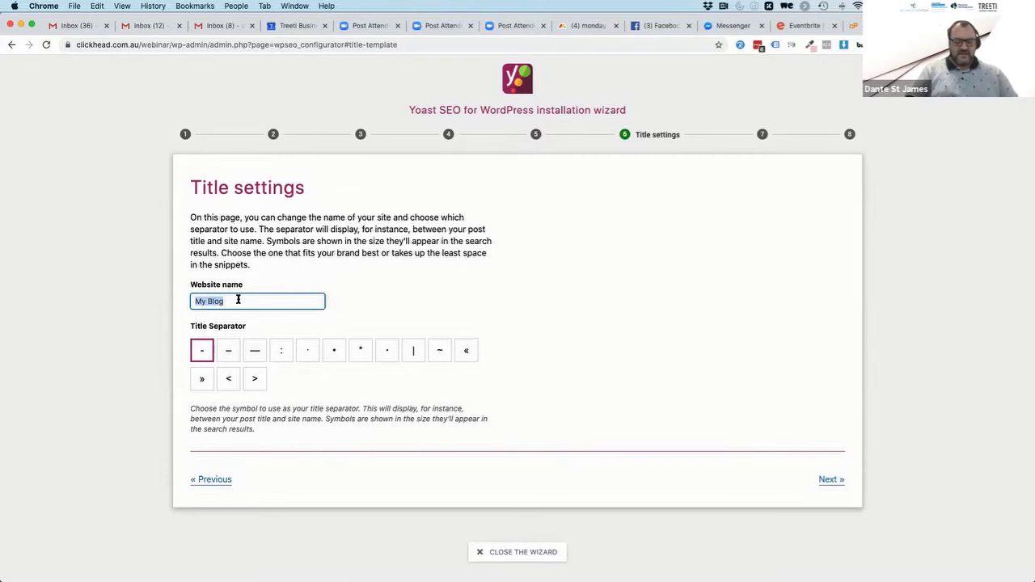
{"action": "type", "text": "Treeti"}
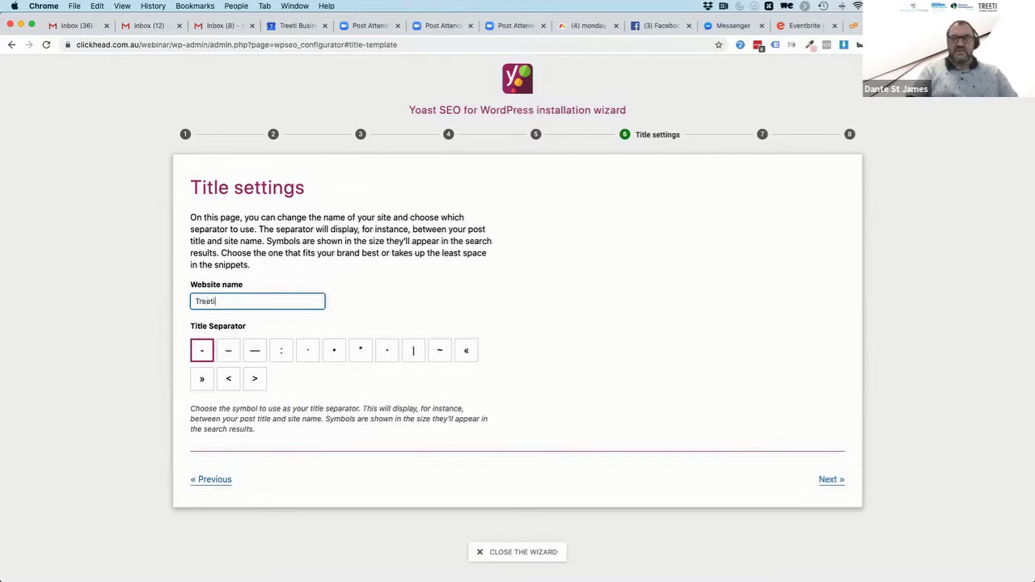
{"action": "left_click", "coordinate": [414, 352]}
{"action": "left_click", "coordinate": [231, 303]}
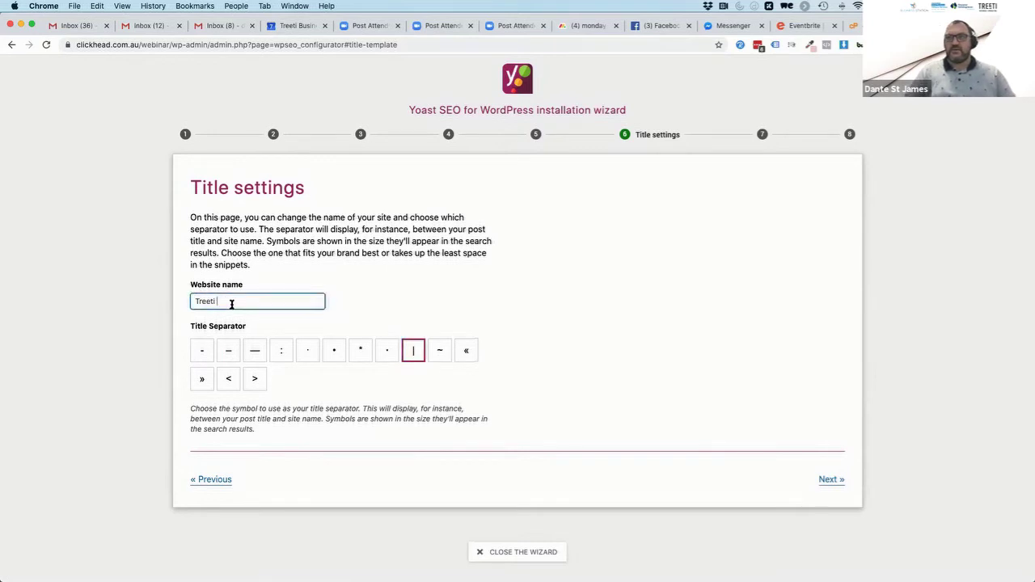
{"action": "type", "text": "| "}
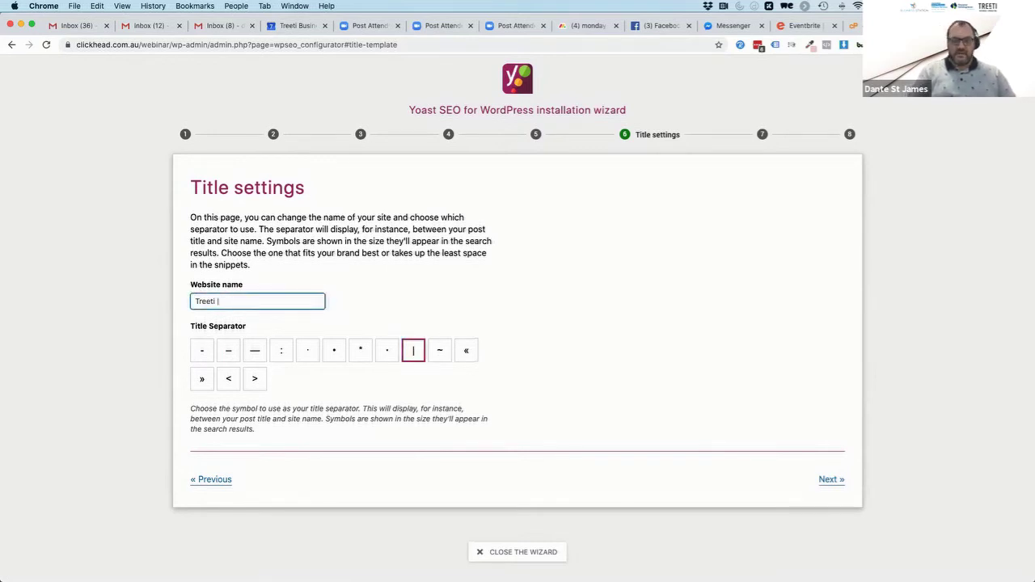
{"action": "type", "text": "Your PLace"}
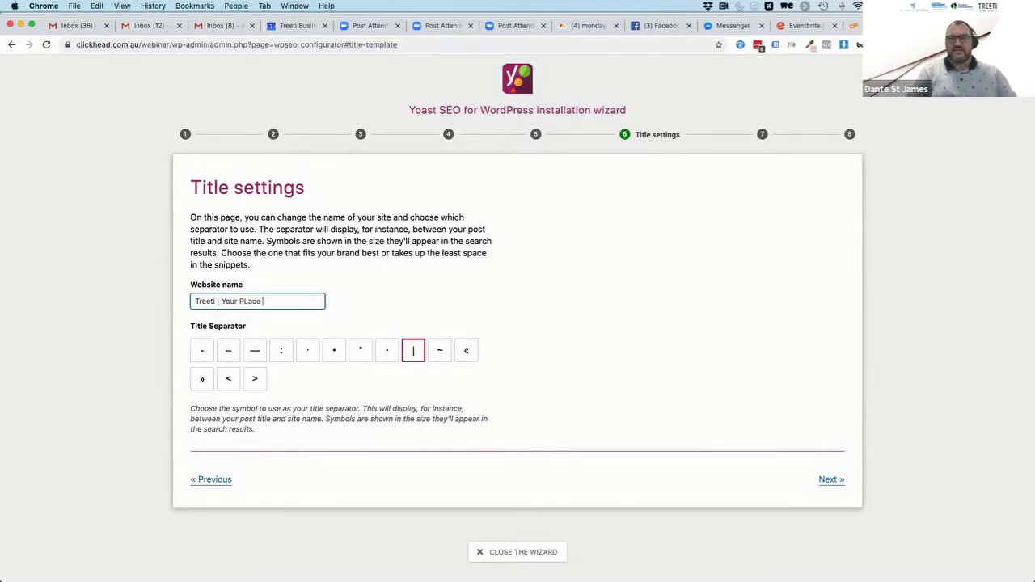
{"action": "key", "text": "BackSpace"}
{"action": "key", "text": "BackSpace"}
{"action": "key", "text": "BackSpace"}
{"action": "key", "text": "BackSpace"}
{"action": "key", "text": "BackSpace"}
{"action": "type", "text": "lace to get Adv"}
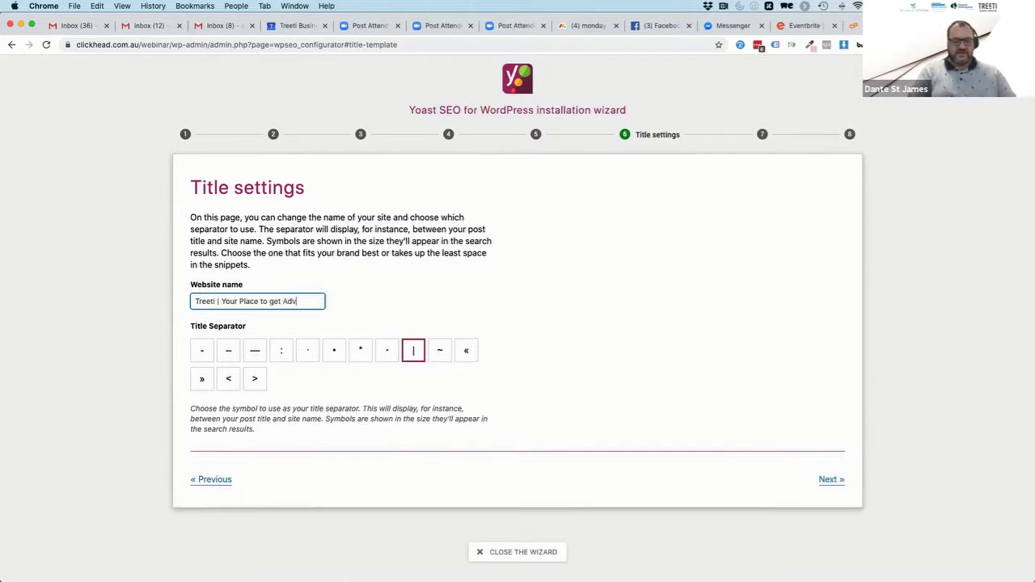
{"action": "type", "text": "ice"}
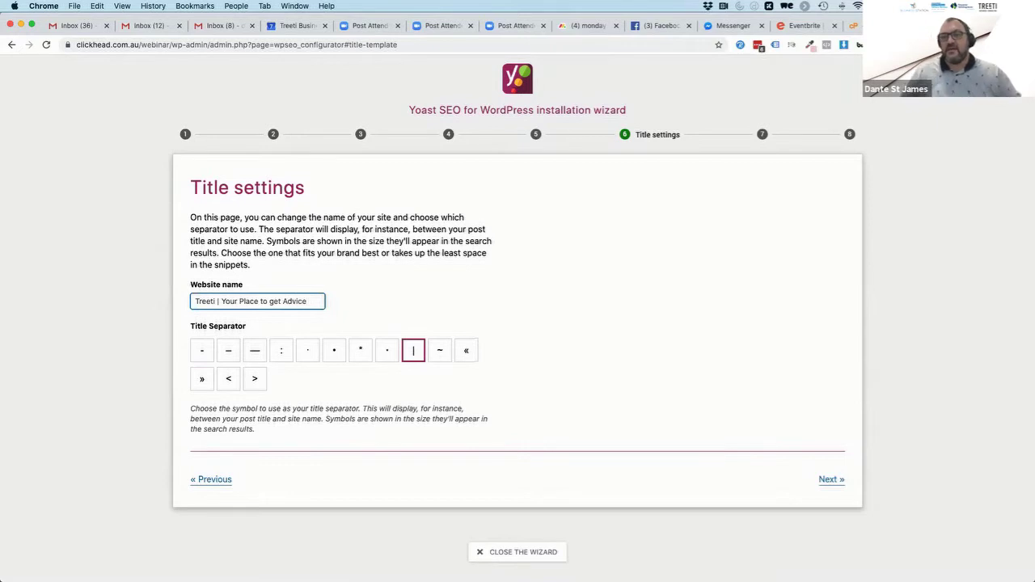
Change the | after Treeti to a colon, giving 'Treeti: Your Place to get Advice'
{"action": "triple_click", "coordinate": [198, 301]}
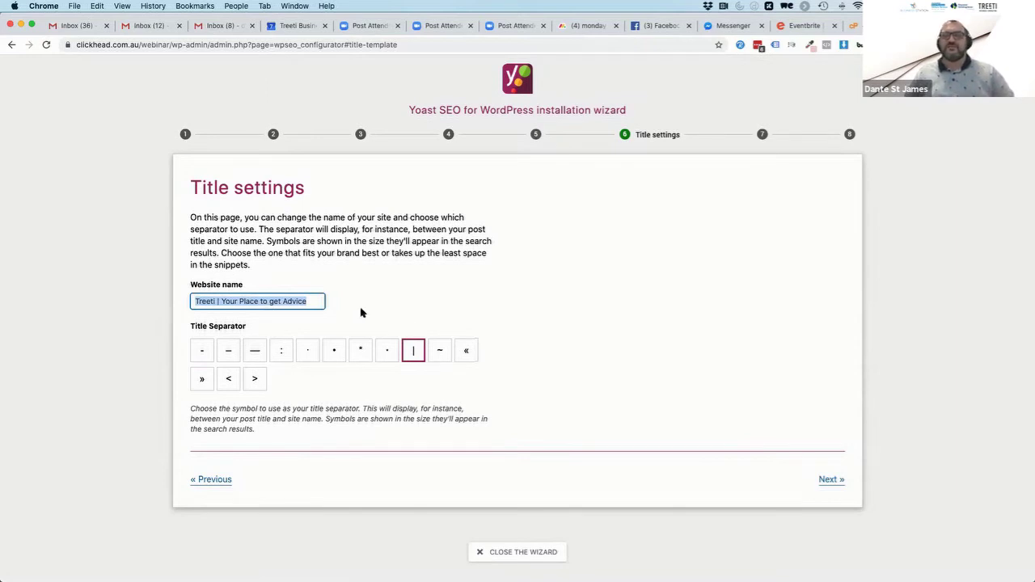
{"action": "left_click", "coordinate": [221, 301]}
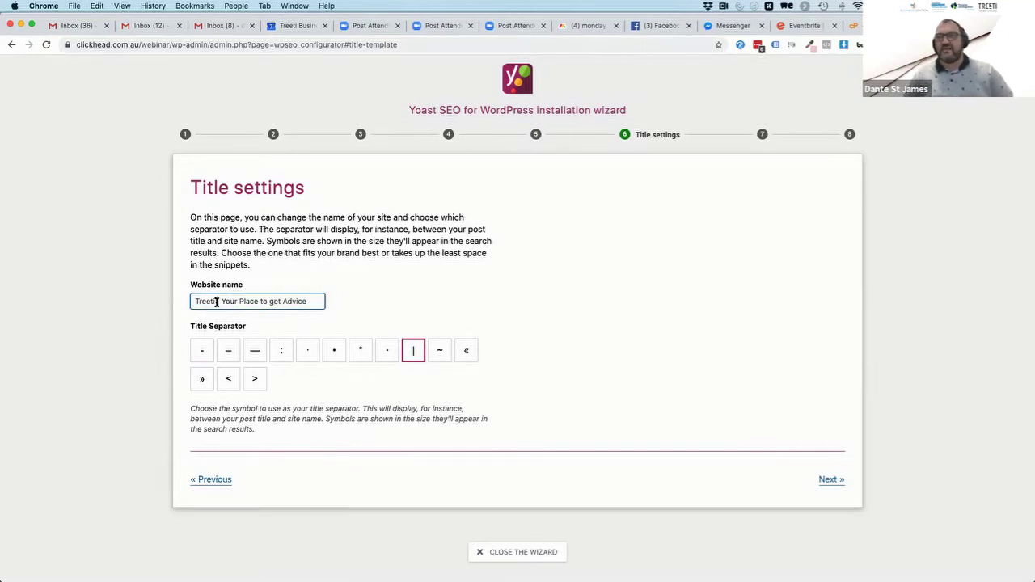
{"action": "key", "text": "Delete"}
{"action": "type", "text": "-"}
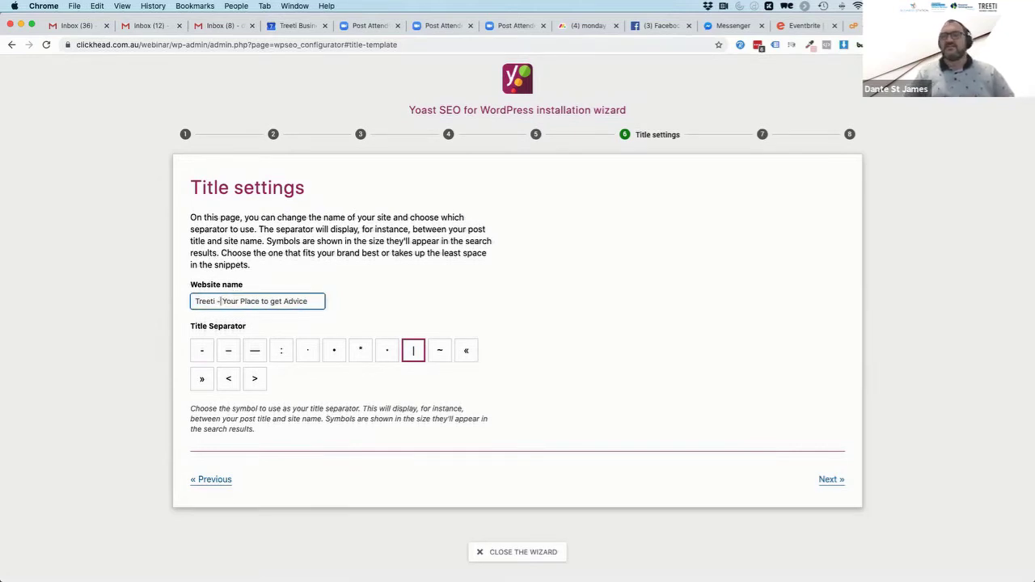
{"action": "key", "text": "BackSpace"}
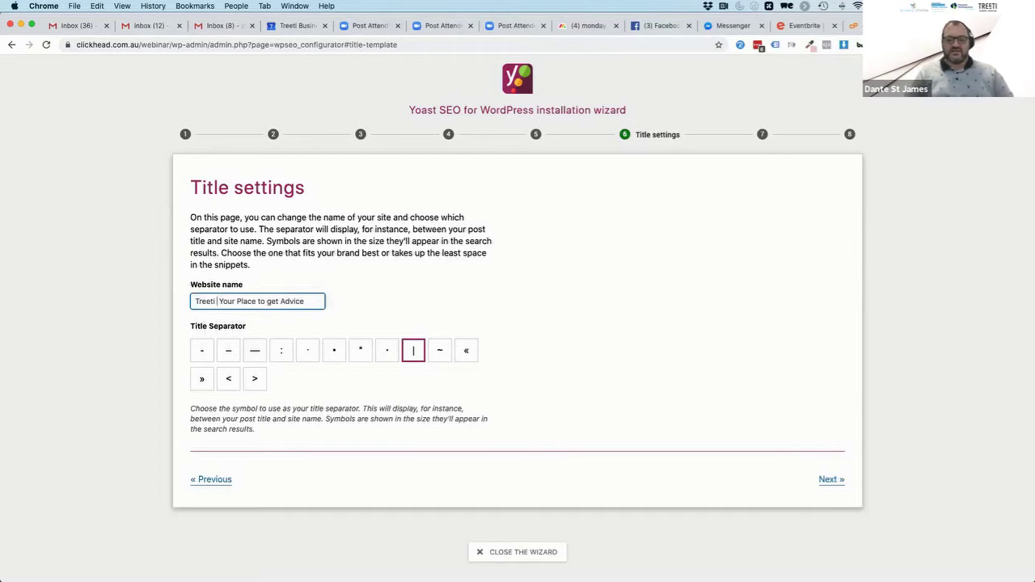
{"action": "key", "text": "BackSpace"}
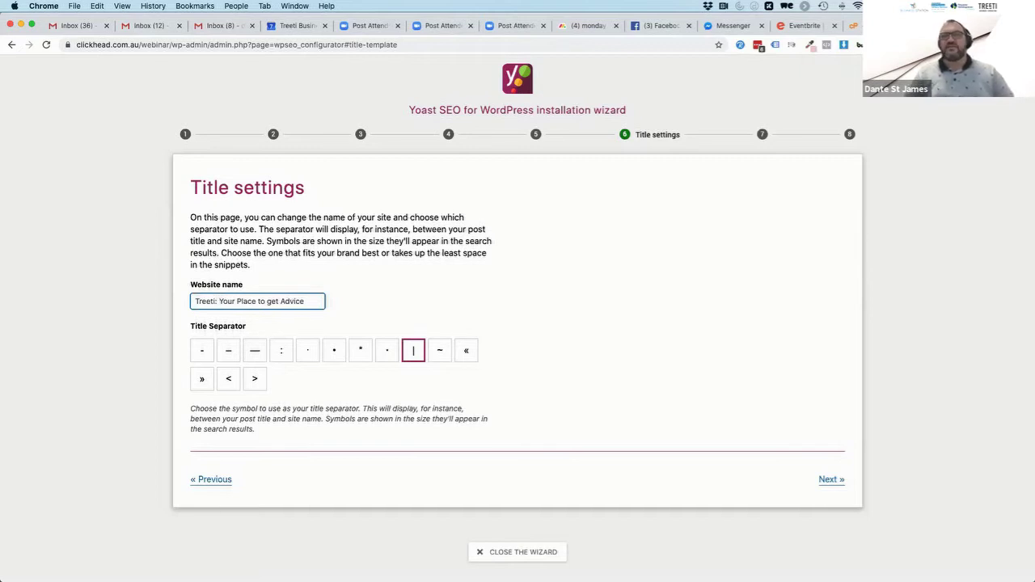
{"action": "triple_click", "coordinate": [203, 301]}
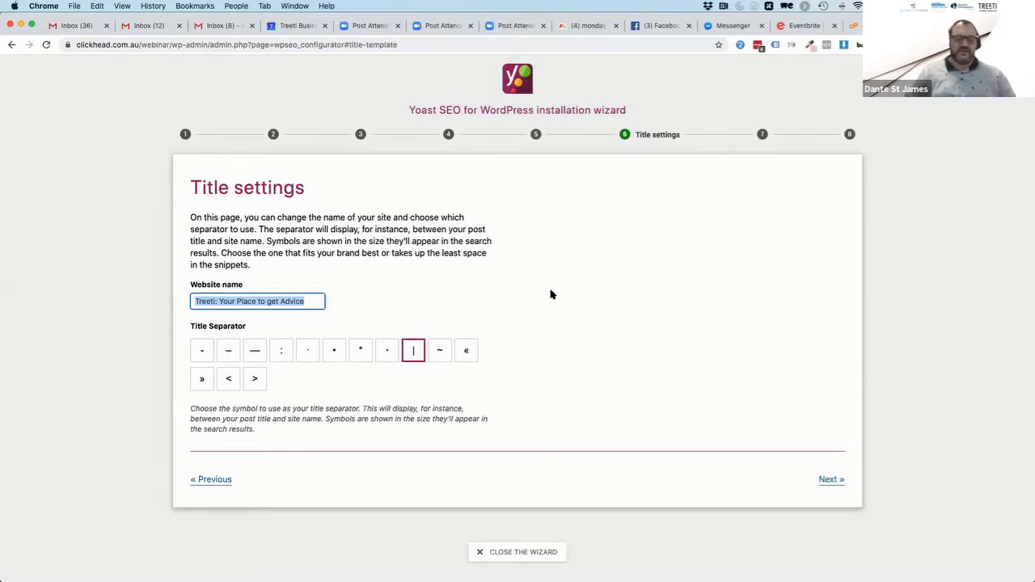
Rename the website to 'Treeti Business Consulting' with the | title separator
{"action": "type", "text": "Treeti Business Con"}
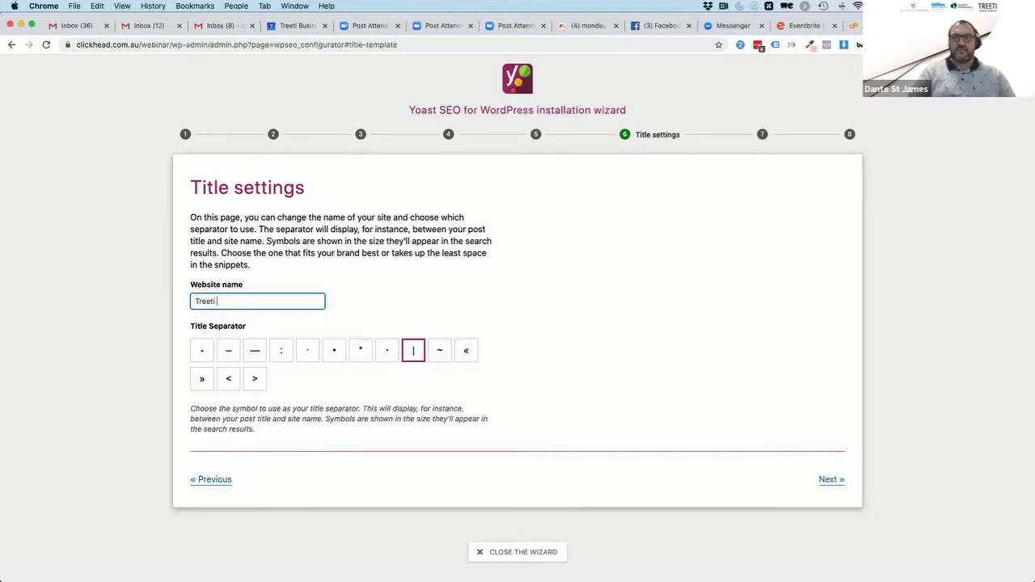
{"action": "type", "text": "sultin"}
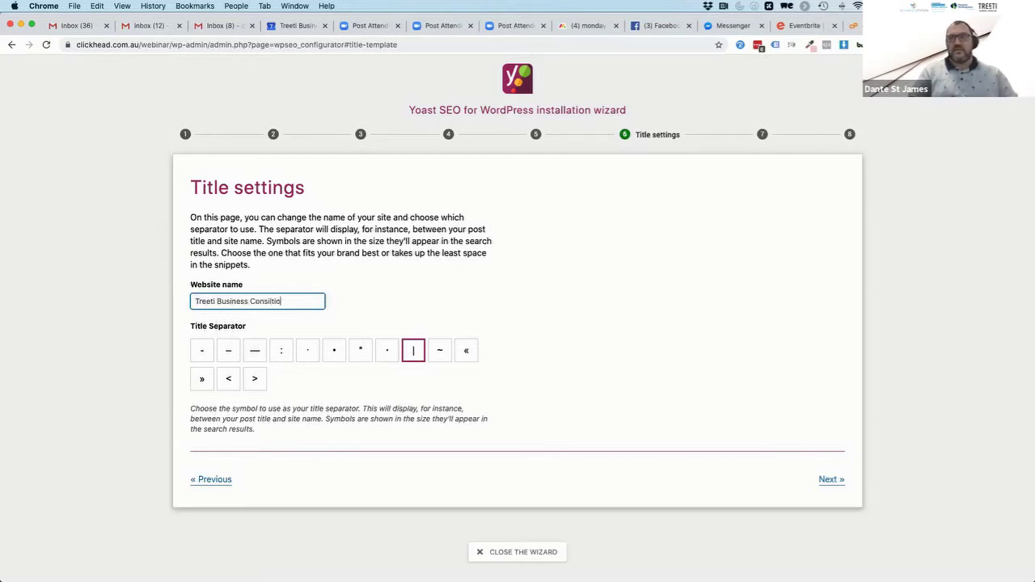
{"action": "key", "text": "BackSpace"}
{"action": "key", "text": "BackSpace"}
{"action": "key", "text": "BackSpace"}
{"action": "type", "text": "ulting"}
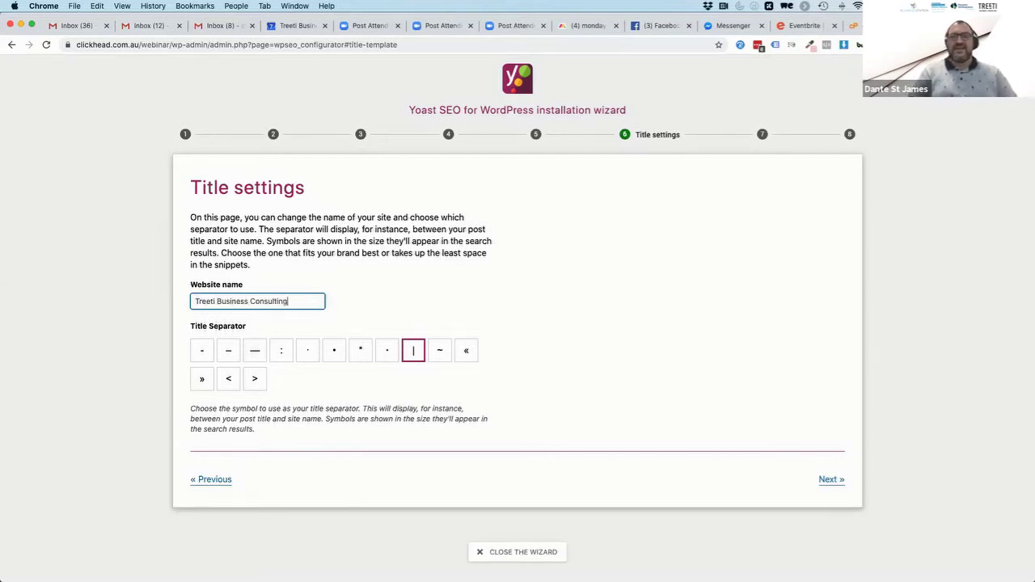
{"action": "left_click", "coordinate": [409, 300]}
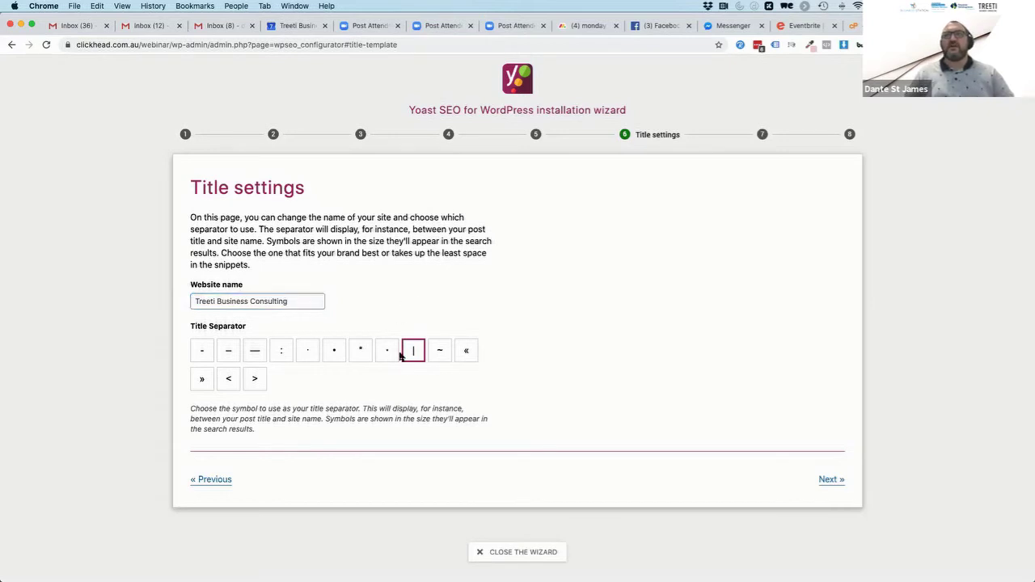
{"action": "left_click", "coordinate": [413, 353]}
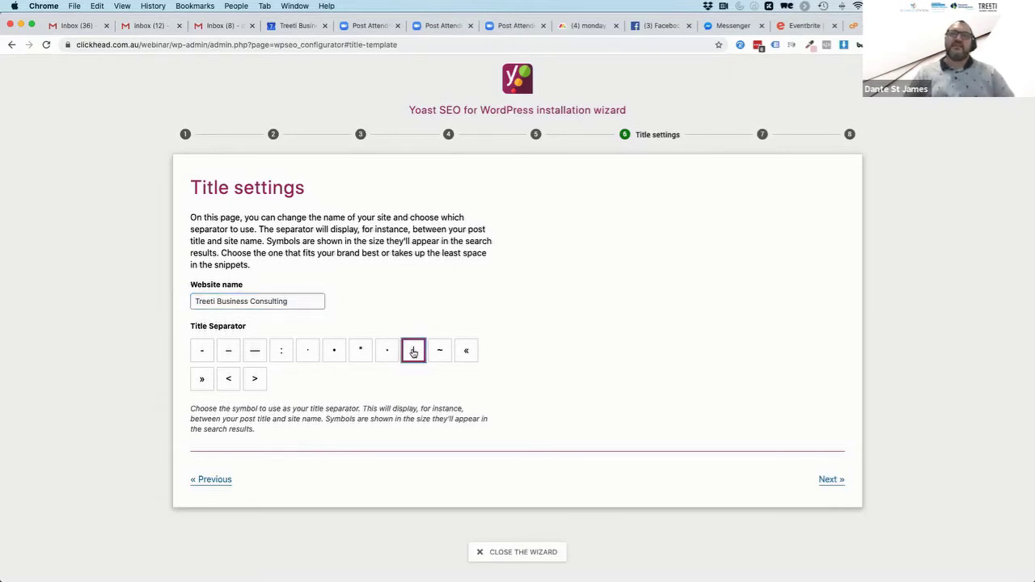
Try the » separator, revert to |, and advance to the Continue learning step
{"action": "left_click", "coordinate": [293, 301]}
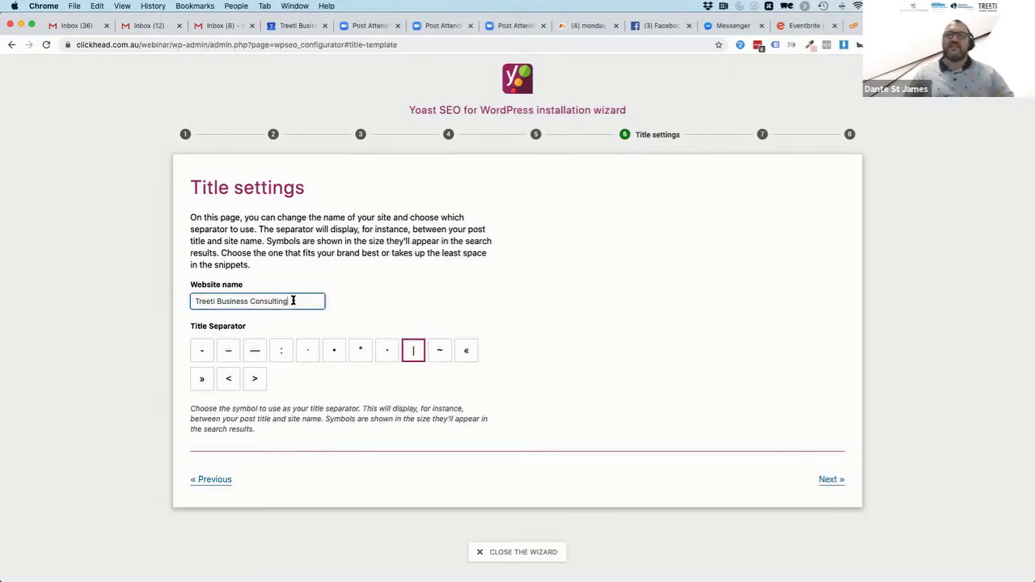
{"action": "double_click", "coordinate": [293, 301]}
{"action": "triple_click", "coordinate": [293, 300]}
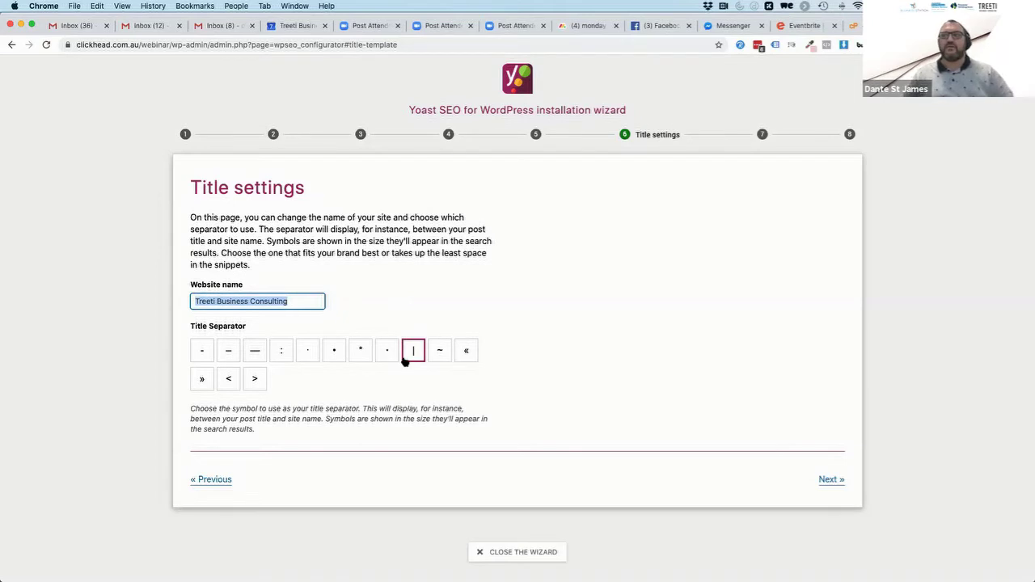
{"action": "left_click", "coordinate": [205, 378]}
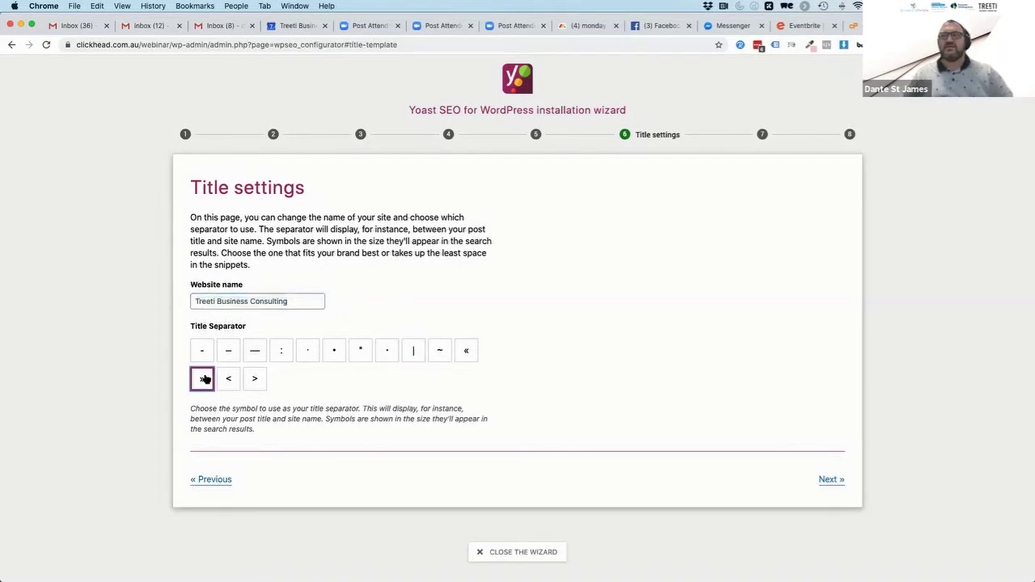
{"action": "left_click", "coordinate": [415, 353]}
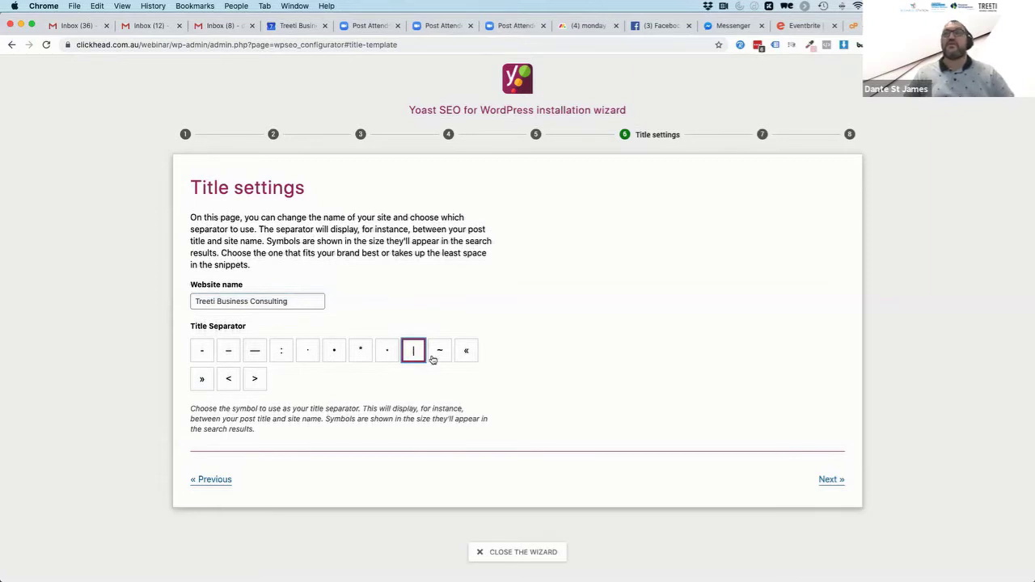
{"action": "left_click", "coordinate": [830, 480]}
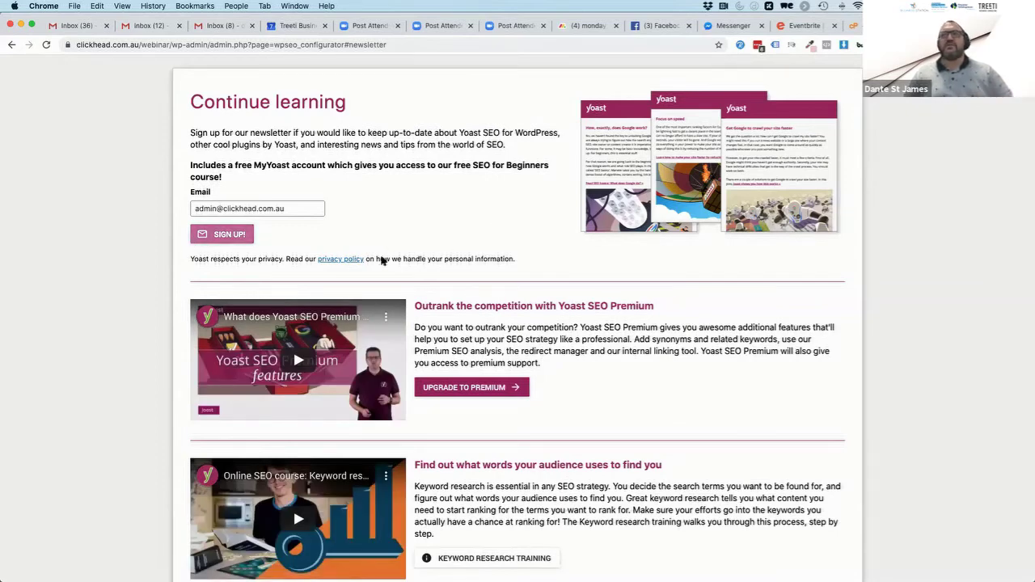
Skip the newsletter step to reach Success, then close the wizard for the General dashboard
{"action": "scroll", "coordinate": [614, 405], "scroll_direction": "down", "scroll_amount": 3}
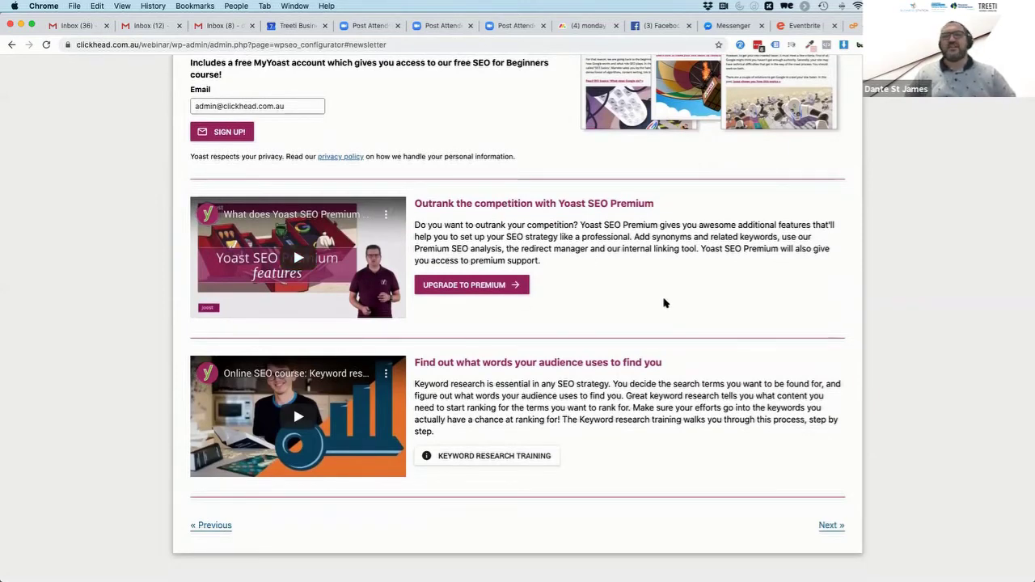
{"action": "scroll", "coordinate": [611, 300], "scroll_direction": "down", "scroll_amount": 1}
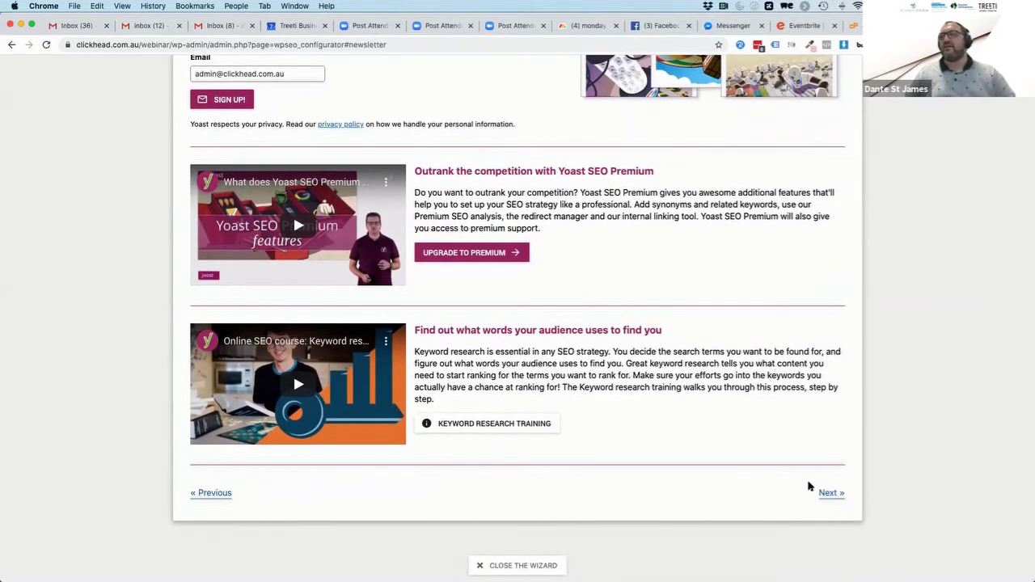
{"action": "left_click", "coordinate": [830, 495]}
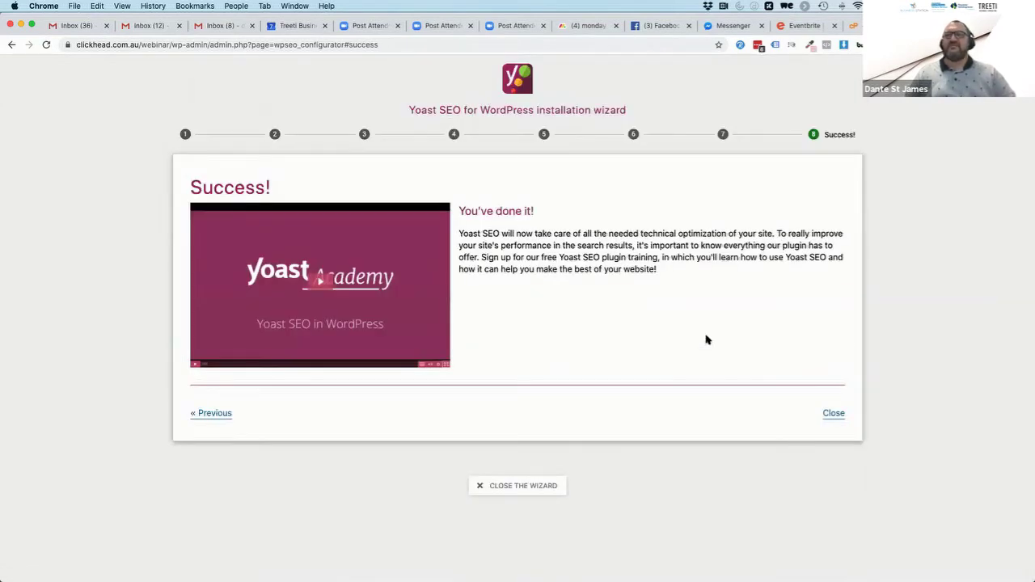
{"action": "left_click", "coordinate": [834, 414]}
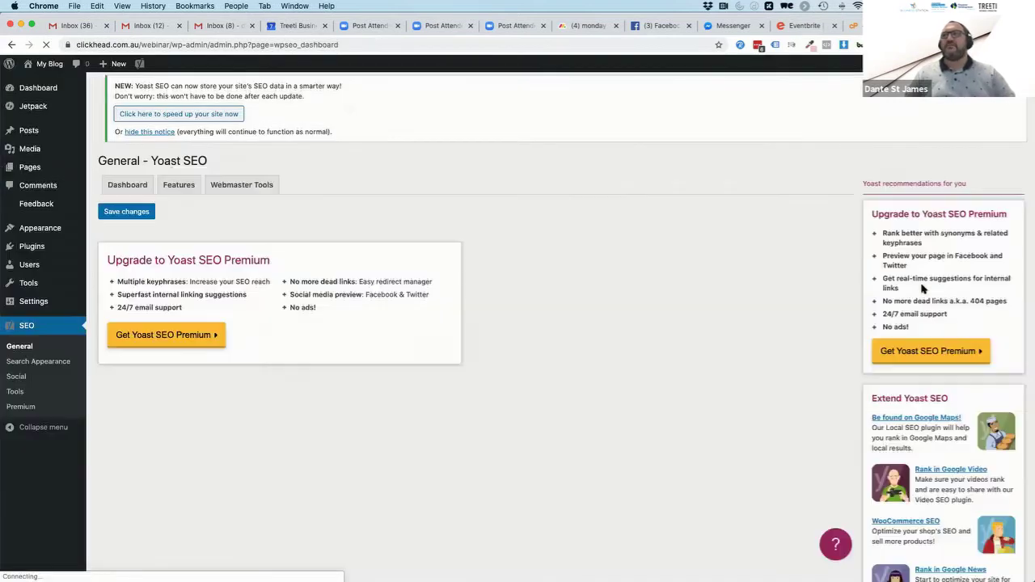
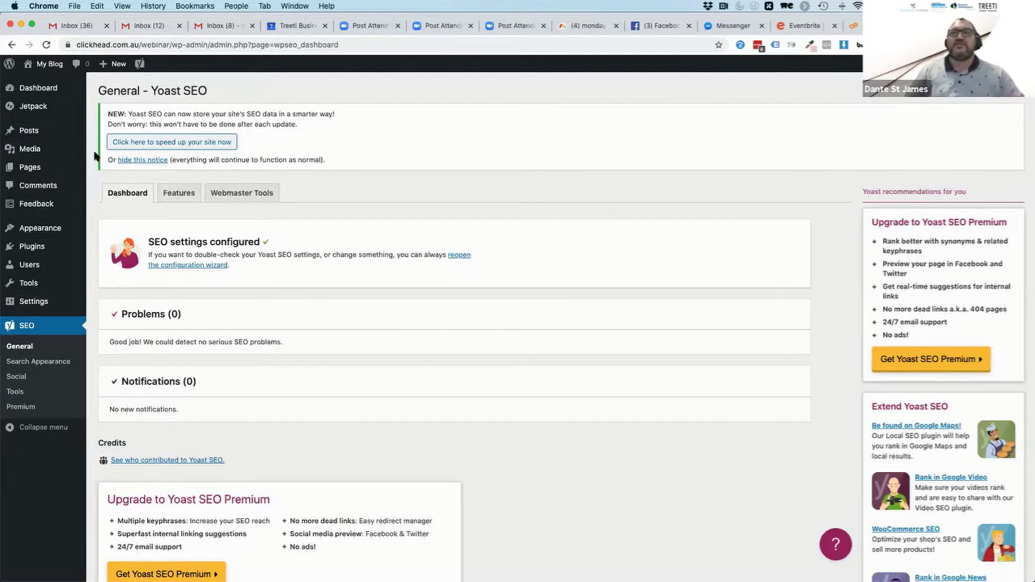
Go to Posts and open the 'Hello world!' post in the editor
{"action": "left_click", "coordinate": [29, 132]}
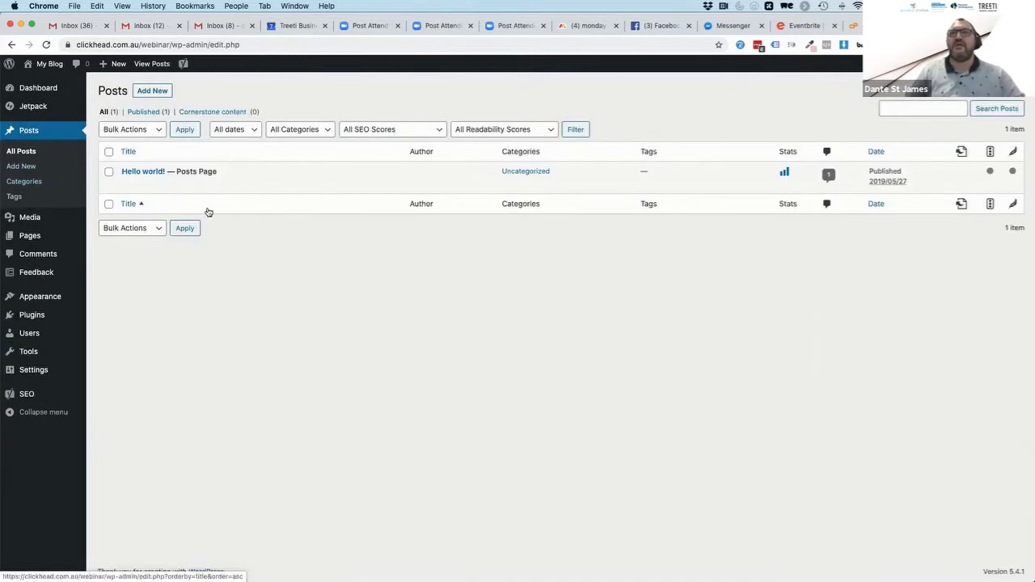
{"action": "mouse_move", "coordinate": [201, 170]}
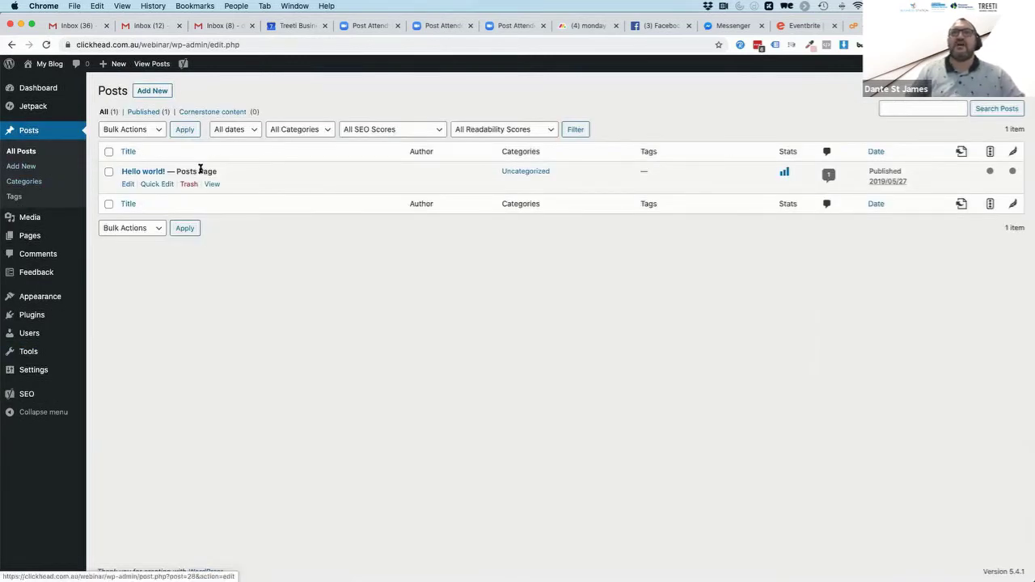
{"action": "left_click", "coordinate": [143, 172]}
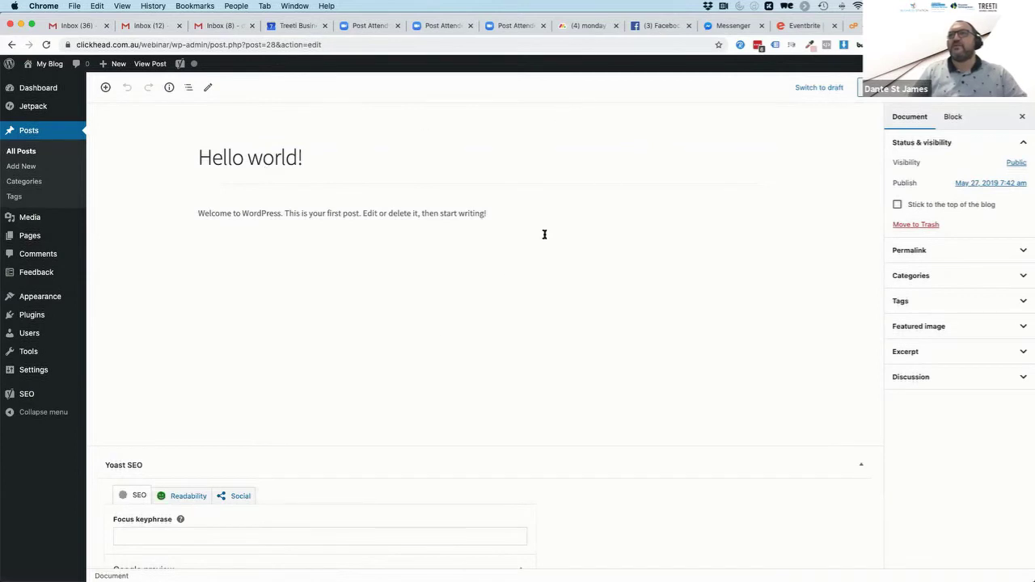
Scroll the post editor down to the Yoast SEO box with the Google preview
{"action": "scroll", "coordinate": [543, 299], "scroll_direction": "down", "scroll_amount": 3}
{"action": "right_click", "coordinate": [546, 296]}
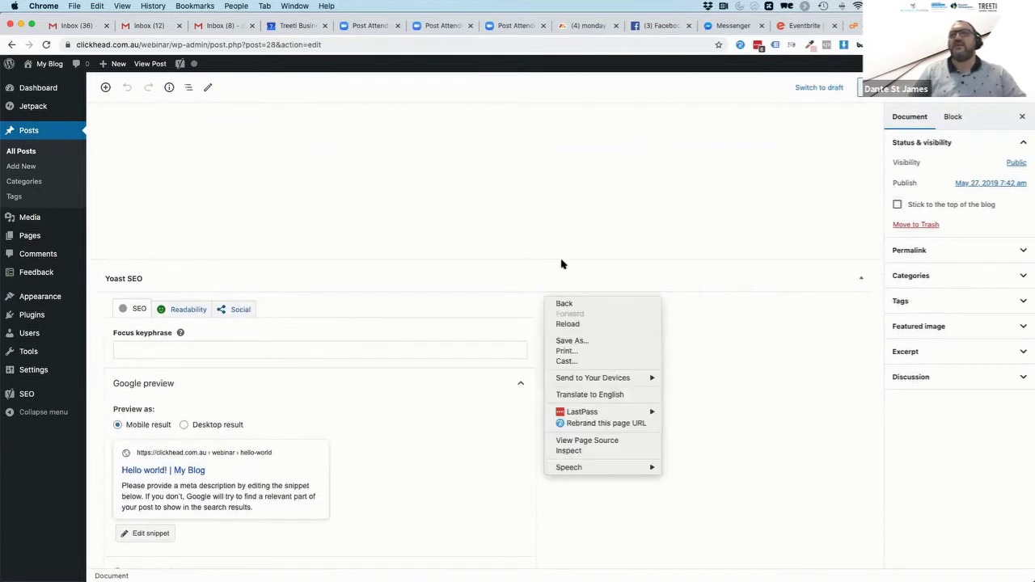
{"action": "left_click", "coordinate": [703, 389]}
{"action": "scroll", "coordinate": [703, 393], "scroll_direction": "down", "scroll_amount": 2}
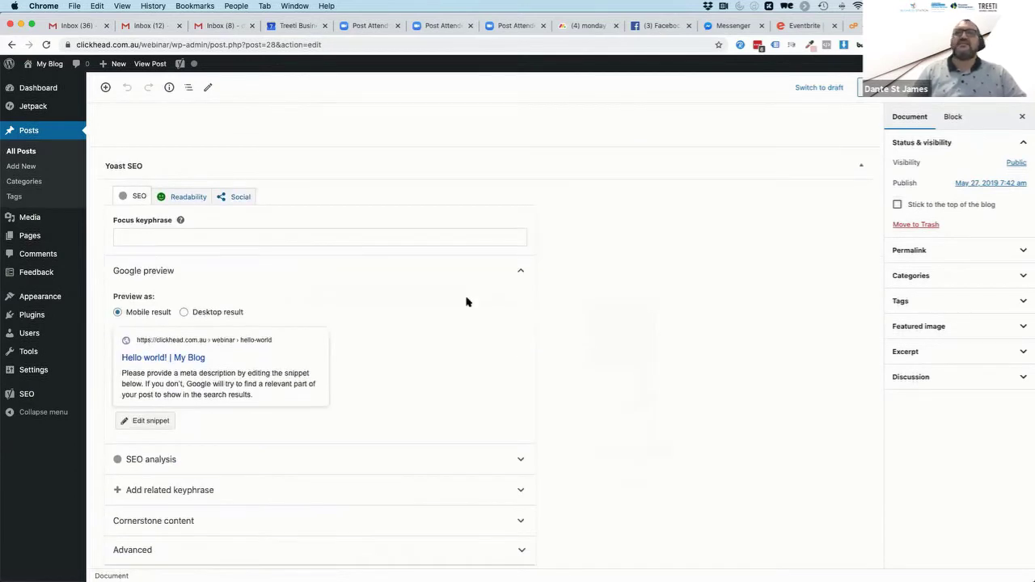
{"action": "scroll", "coordinate": [434, 289], "scroll_direction": "down", "scroll_amount": 1}
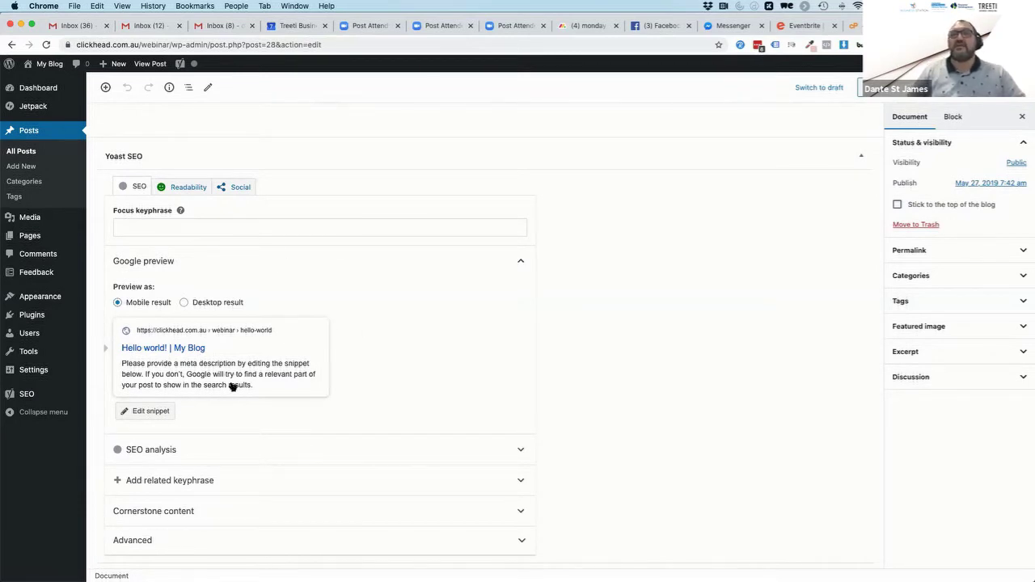
Edit the snippet, clear the default title variables and type 'This old man, he drank too much beer'
{"action": "left_click", "coordinate": [142, 412]}
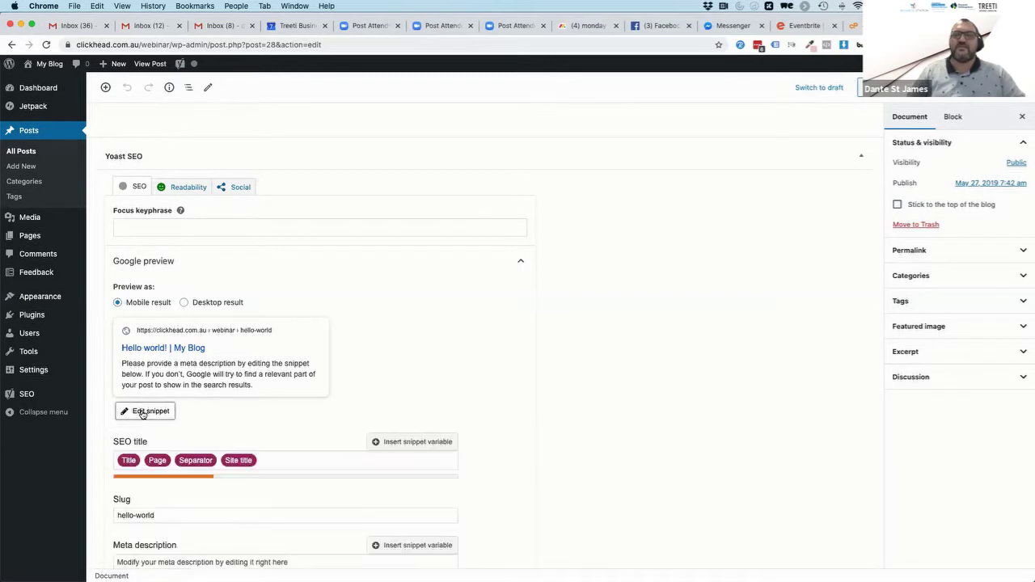
{"action": "scroll", "coordinate": [465, 407], "scroll_direction": "down", "scroll_amount": 5}
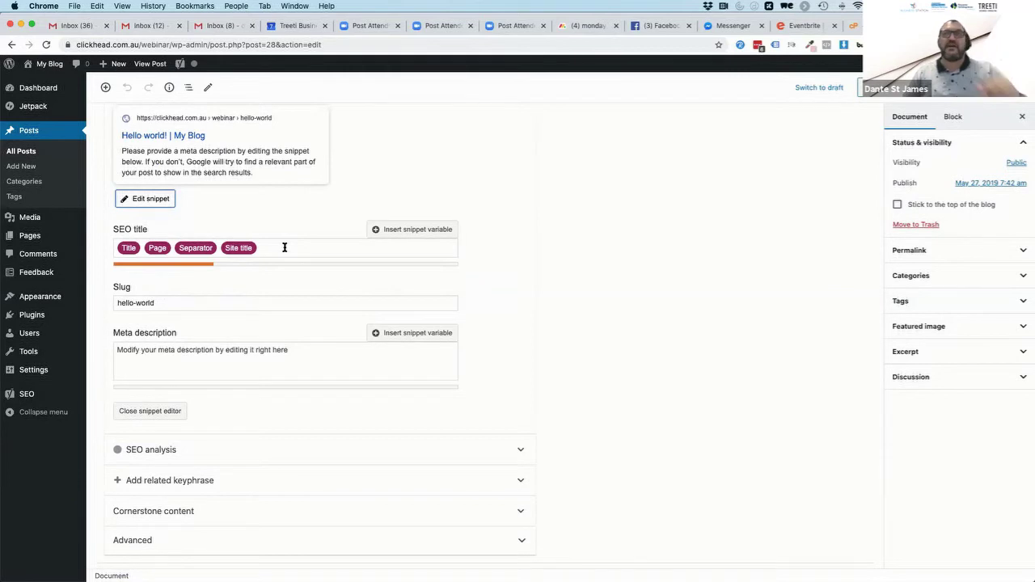
{"action": "left_click", "coordinate": [285, 248]}
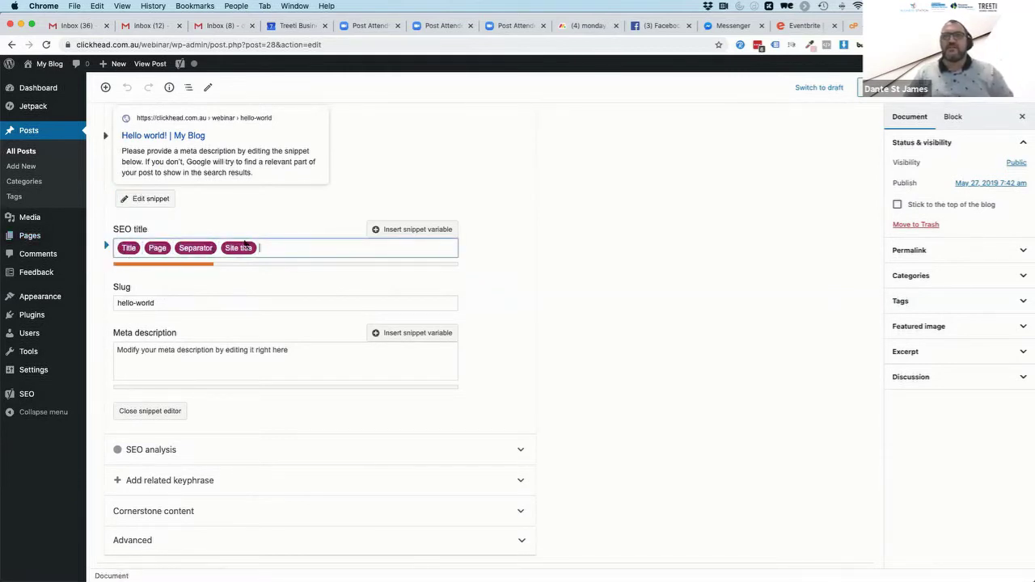
{"action": "scroll", "coordinate": [245, 242], "scroll_direction": "up", "scroll_amount": 2}
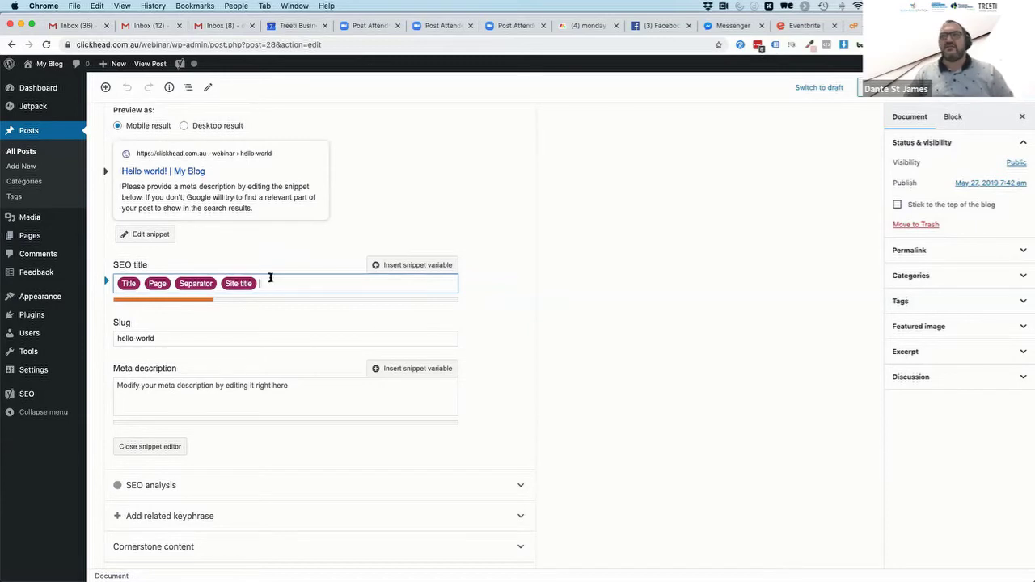
{"action": "left_click_drag", "start_coordinate": [275, 283], "coordinate": [150, 282]}
{"action": "key", "text": "BackSpace"}
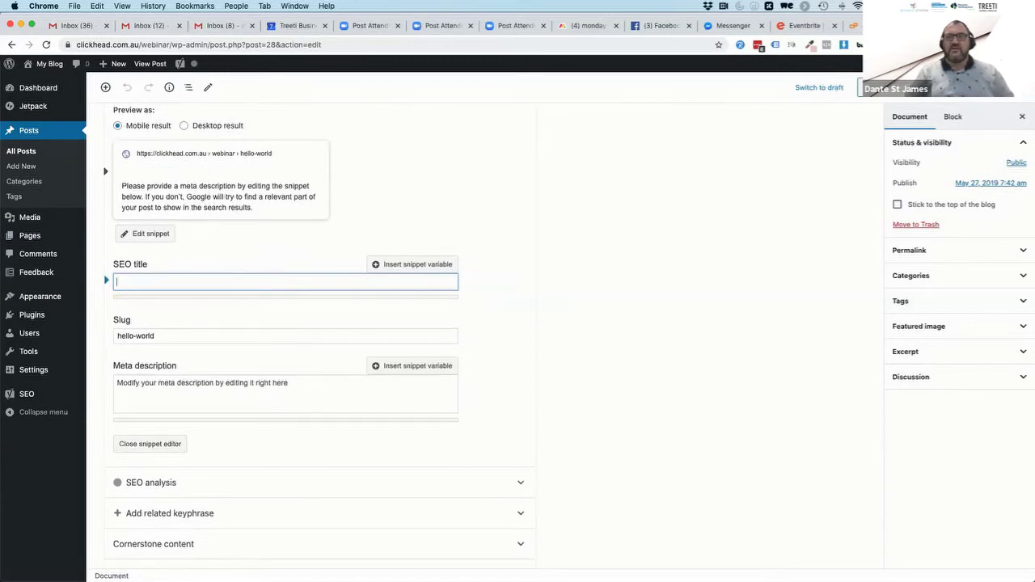
{"action": "type", "text": "This old"}
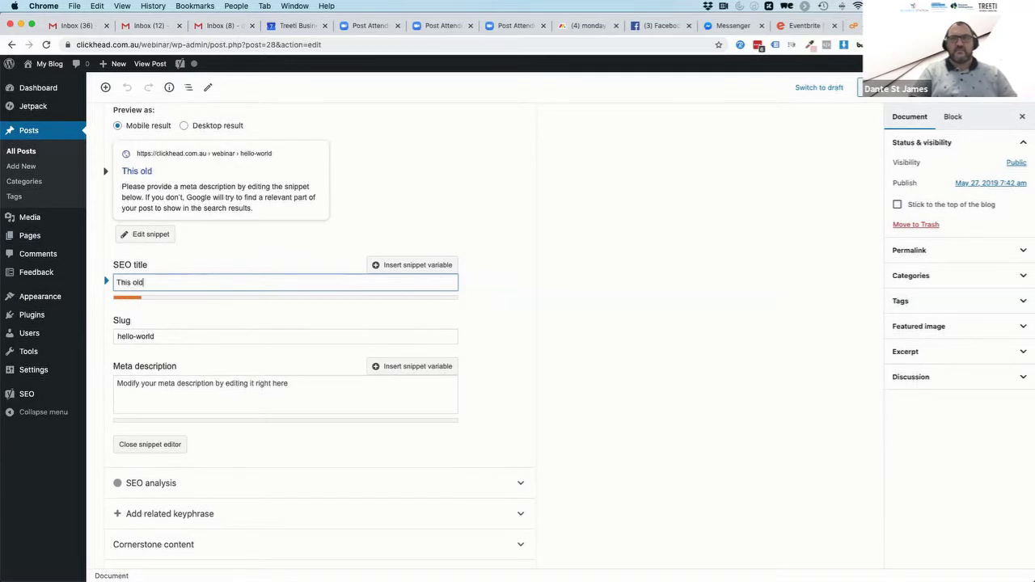
{"action": "type", "text": " man, he"}
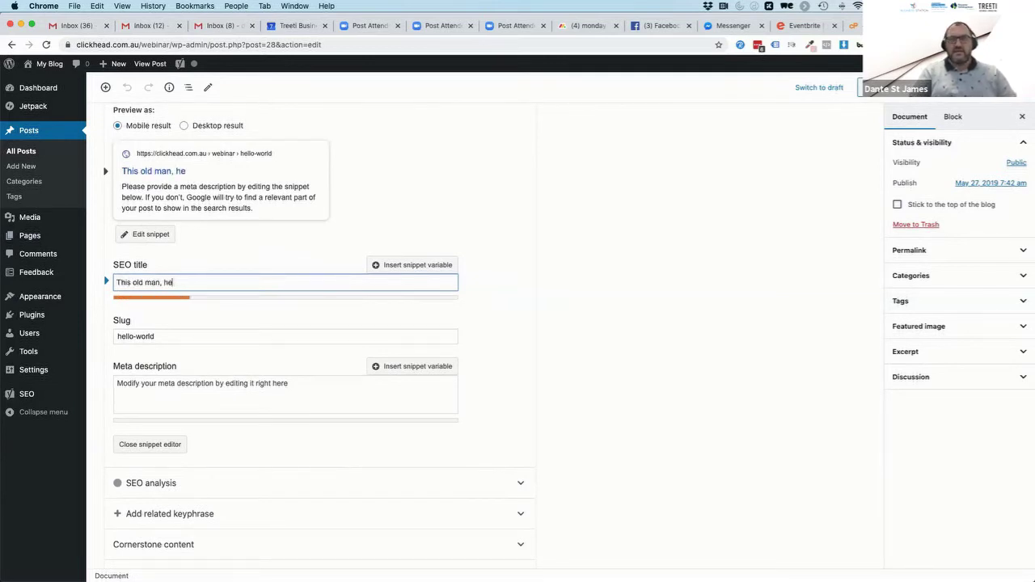
{"action": "type", "text": " drank too m"}
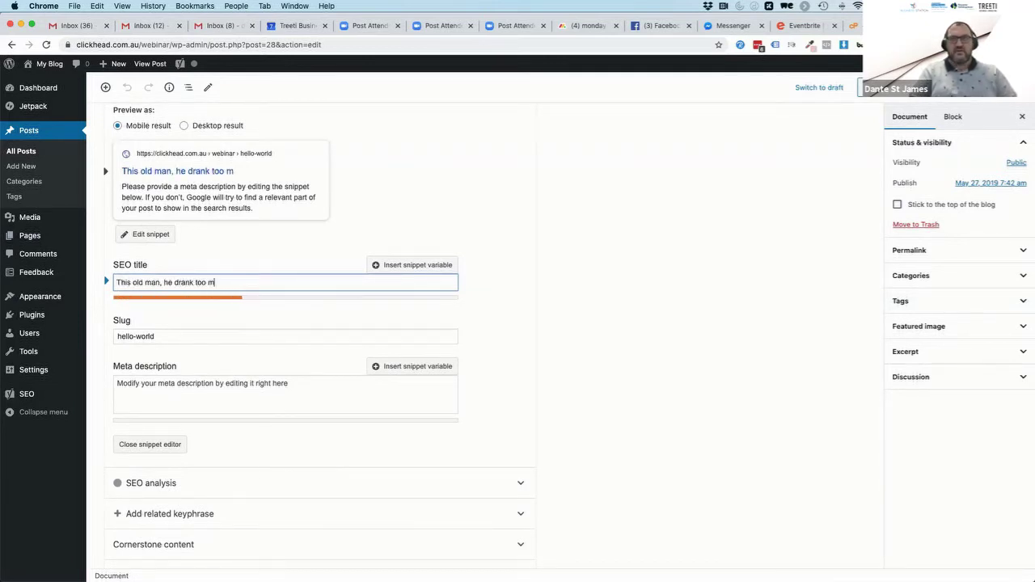
{"action": "type", "text": "uch beer"}
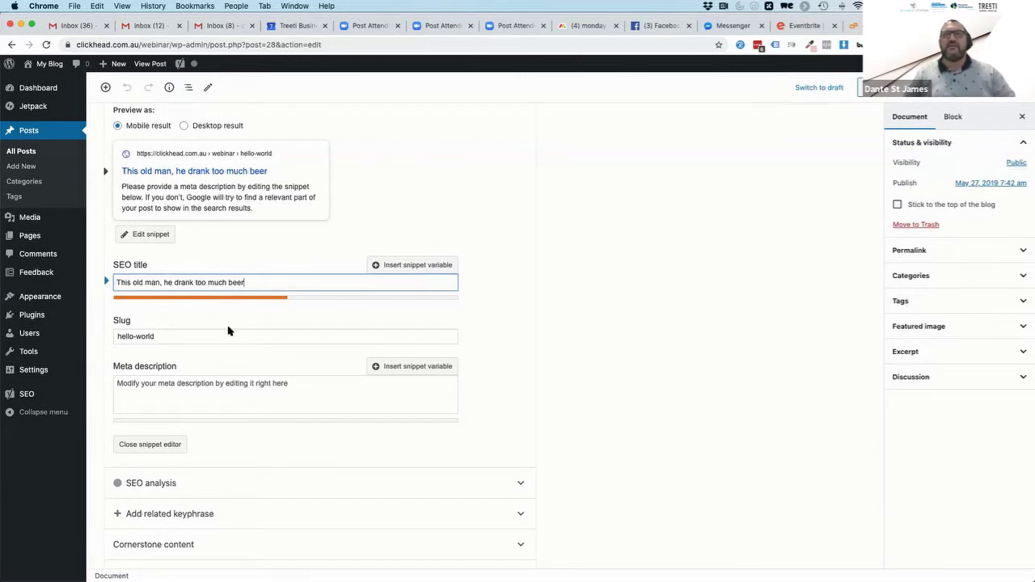
Replace the hello-world slug, settling on 'beer' after trying 'theoldmanpoem'
{"action": "double_click", "coordinate": [159, 336]}
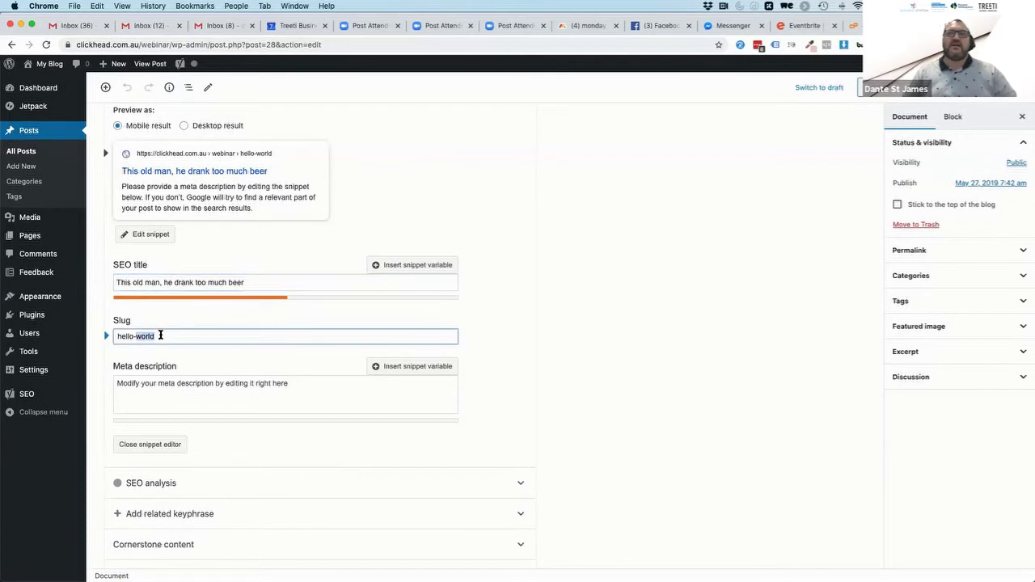
{"action": "triple_click", "coordinate": [160, 335]}
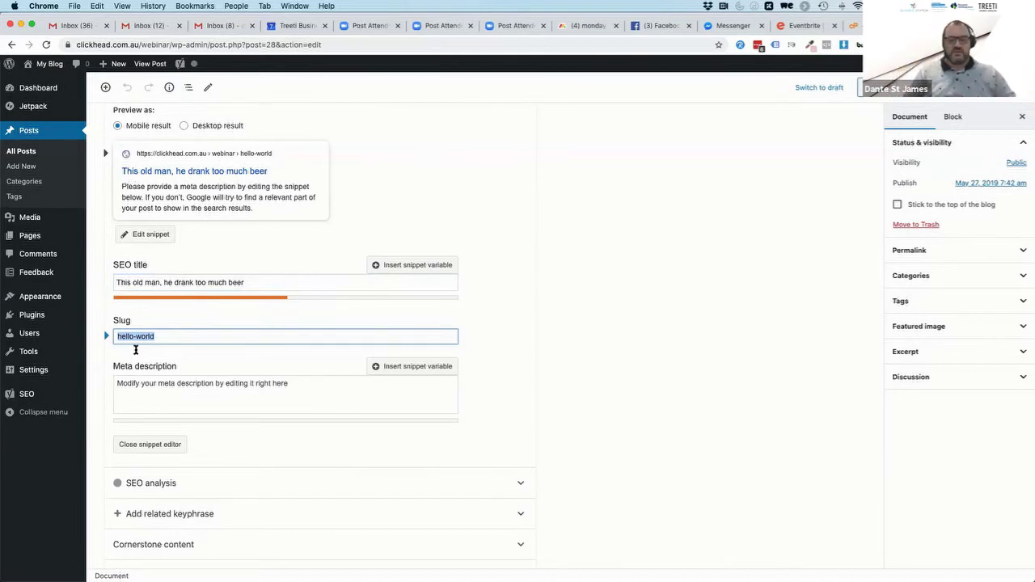
{"action": "type", "text": "this-old-man"}
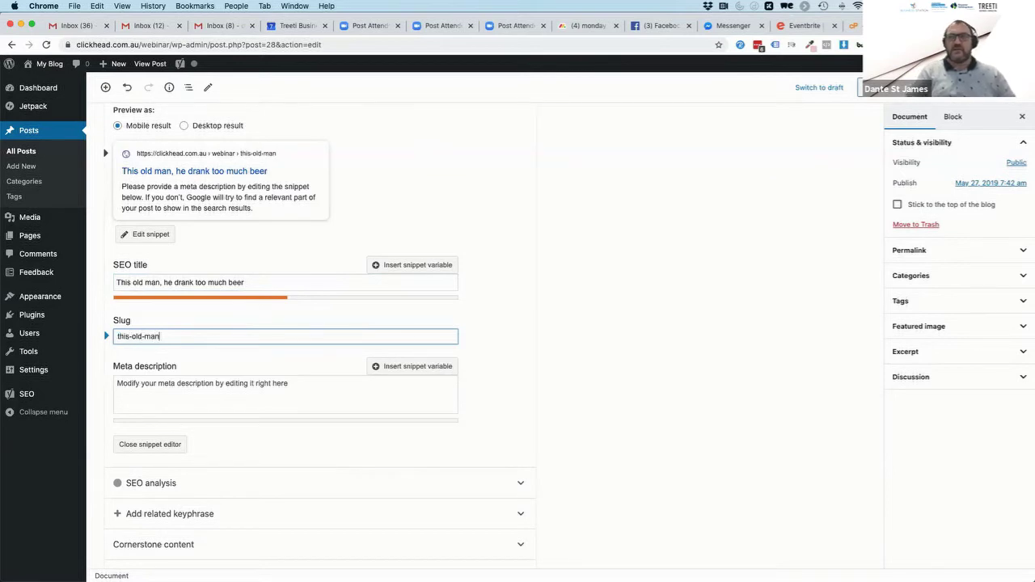
{"action": "type", "text": "-he"}
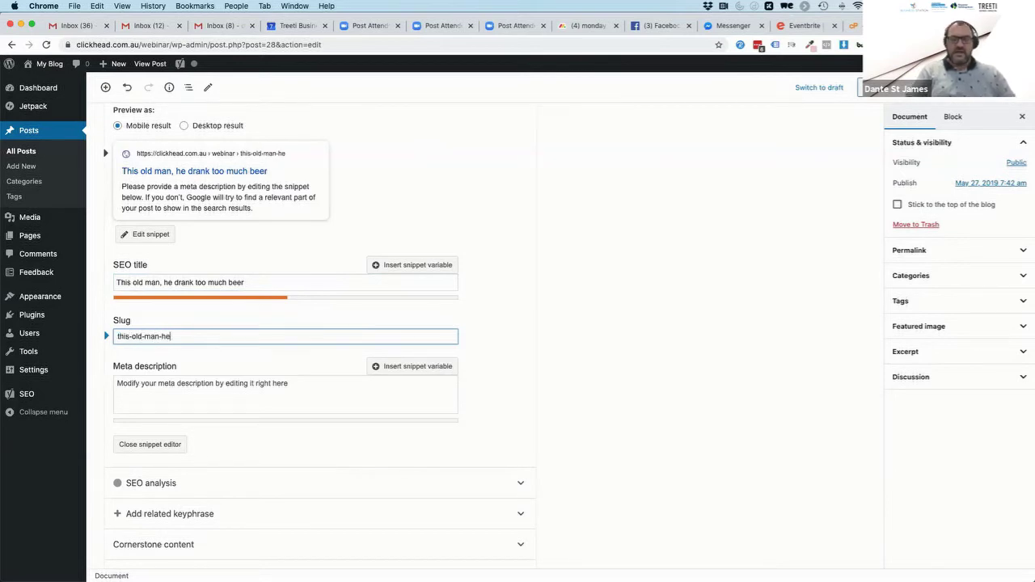
{"action": "type", "text": "-drank0too"}
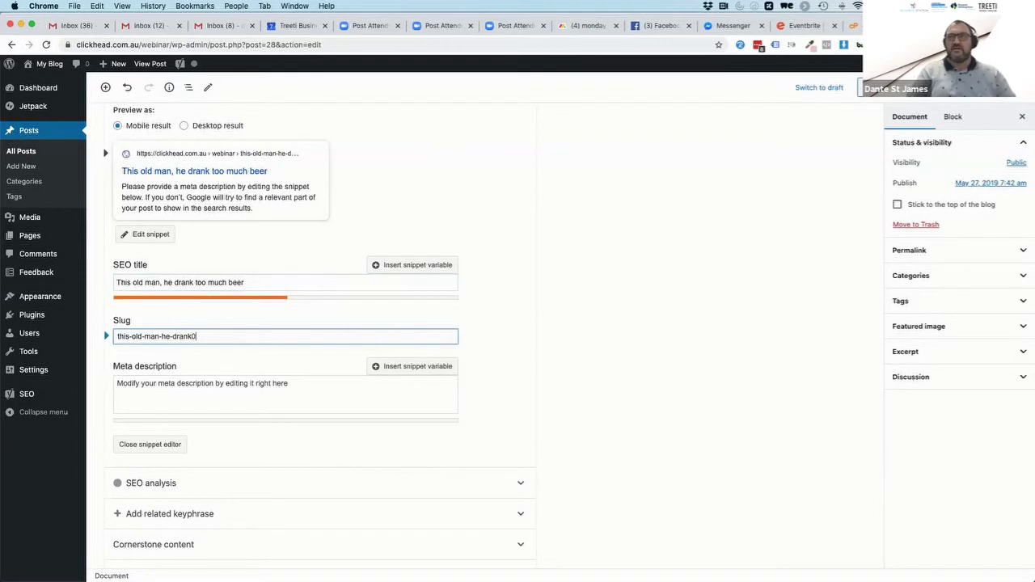
{"action": "key", "text": "BackSpace"}
{"action": "key", "text": "BackSpace"}
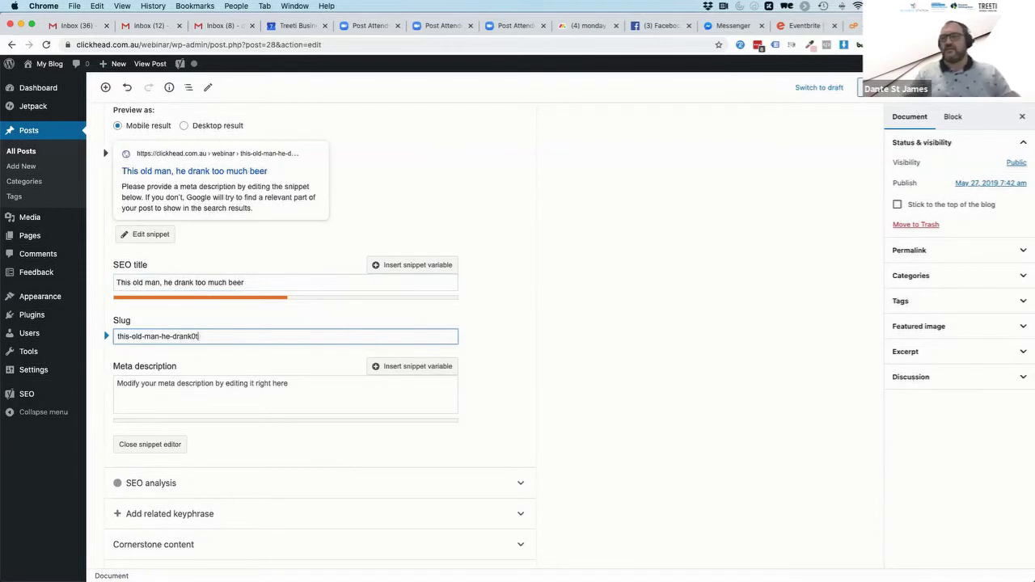
{"action": "left_click_drag", "start_coordinate": [206, 336], "coordinate": [66, 336]}
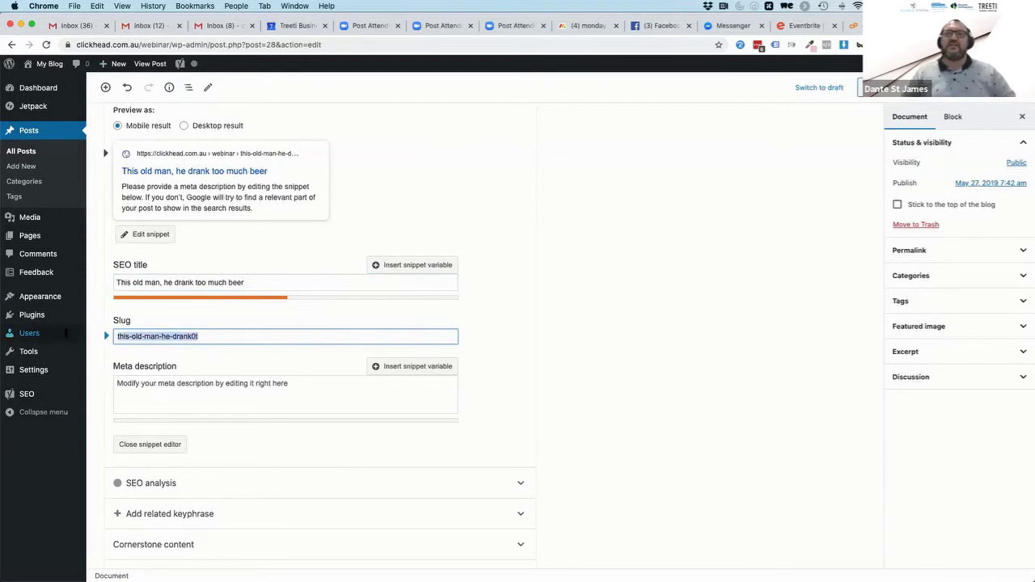
{"action": "mouse_move", "coordinate": [66, 338]}
{"action": "type", "text": "theoldmanp"}
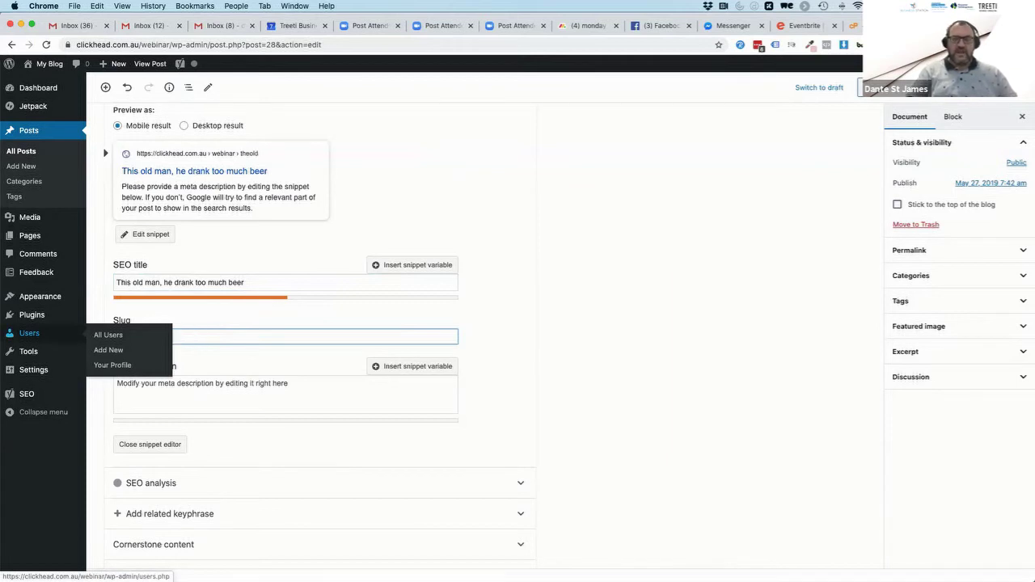
{"action": "type", "text": "oem"}
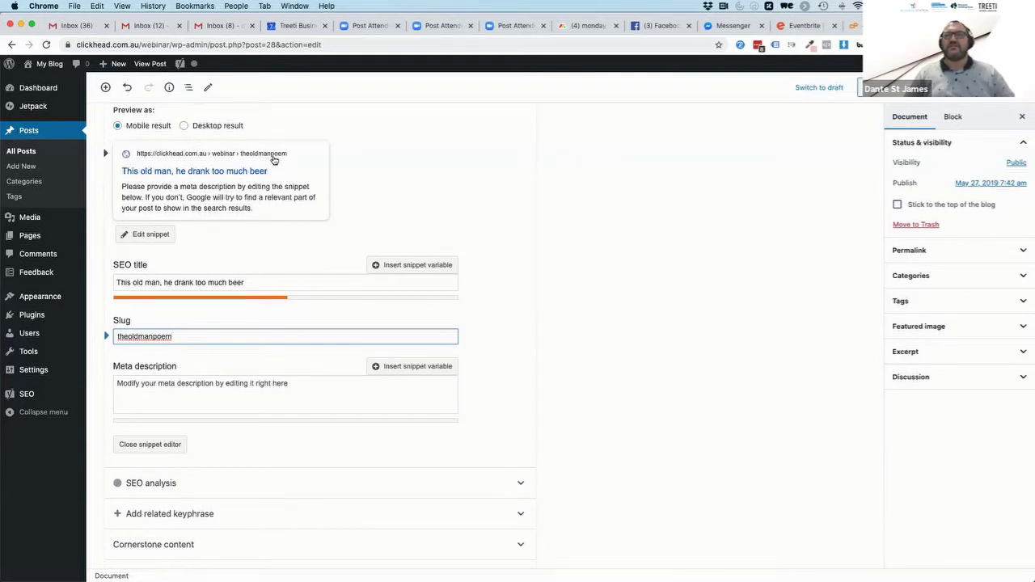
{"action": "double_click", "coordinate": [184, 337]}
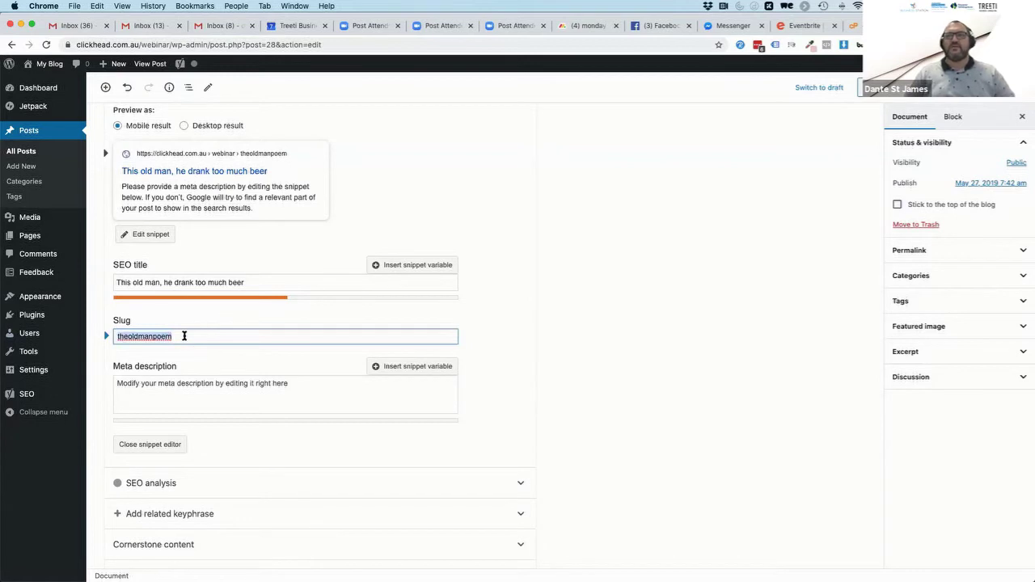
{"action": "type", "text": "beer"}
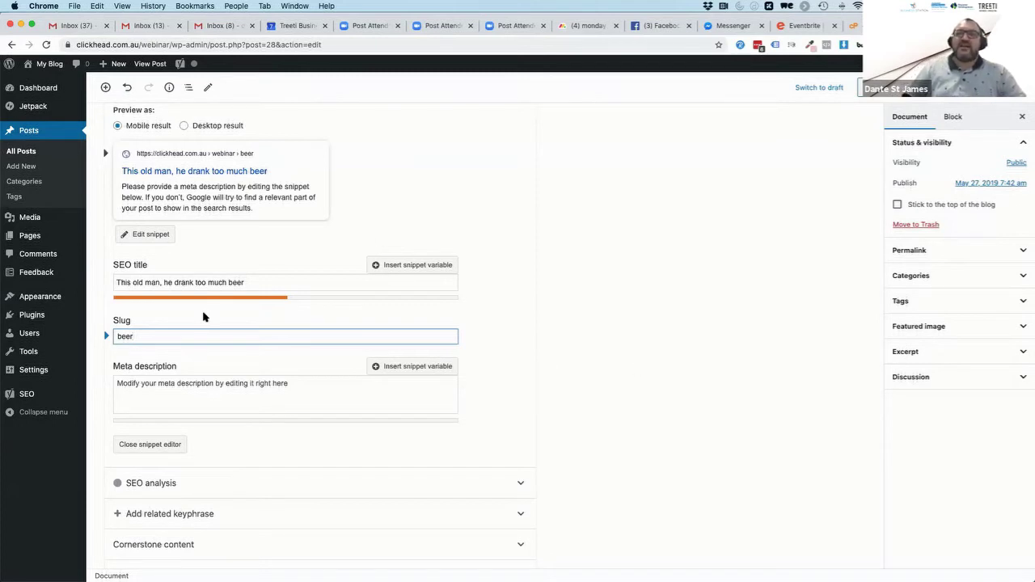
Select 'beer' in the slug and in the SEO title
{"action": "double_click", "coordinate": [123, 337]}
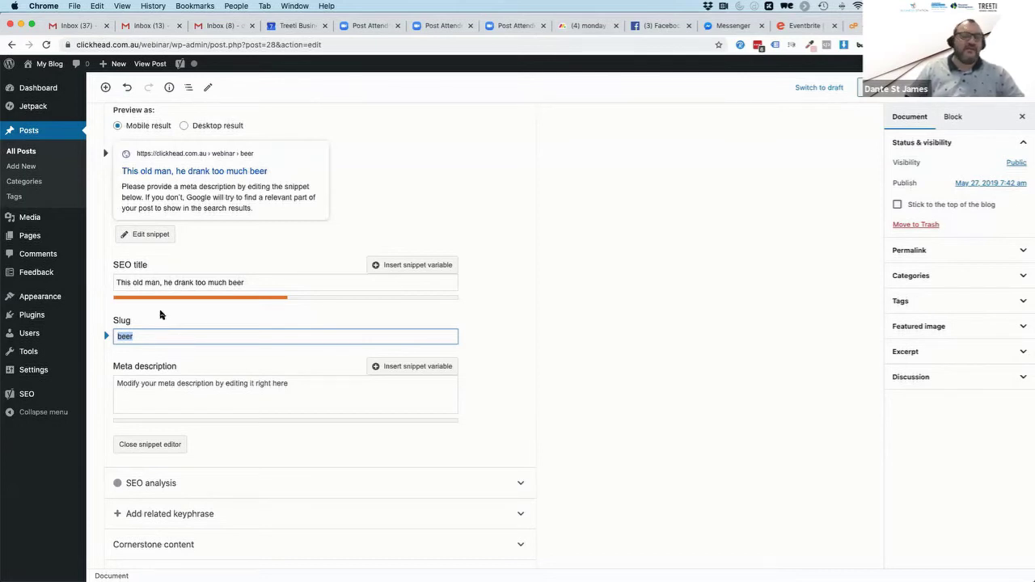
{"action": "left_click", "coordinate": [235, 282]}
{"action": "left_click_drag", "start_coordinate": [243, 283], "coordinate": [235, 282]}
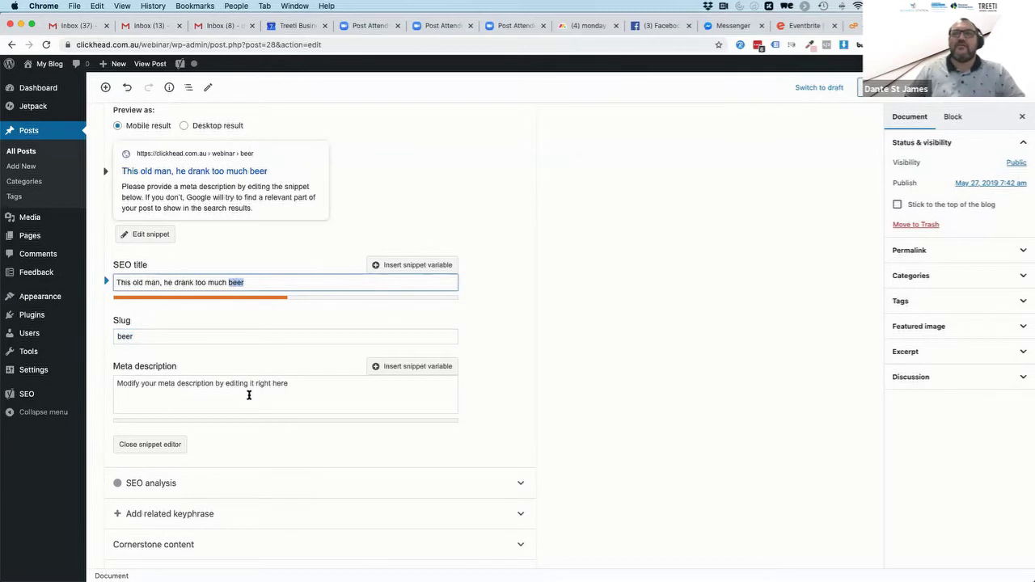
Enter the meta description 'This is a poem about an old man drinking beer.'
{"action": "left_click", "coordinate": [187, 384]}
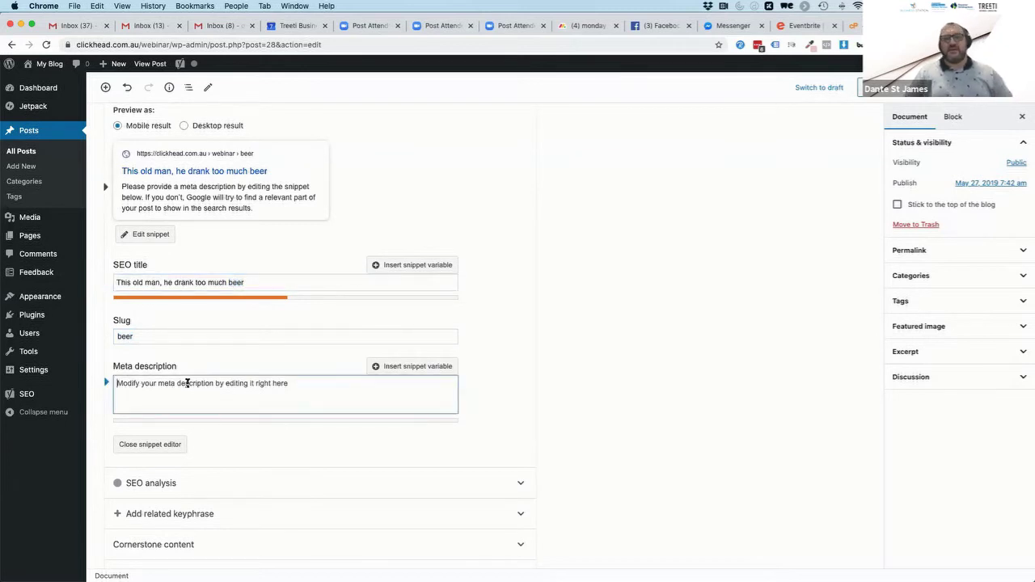
{"action": "type", "text": "This is a poem"}
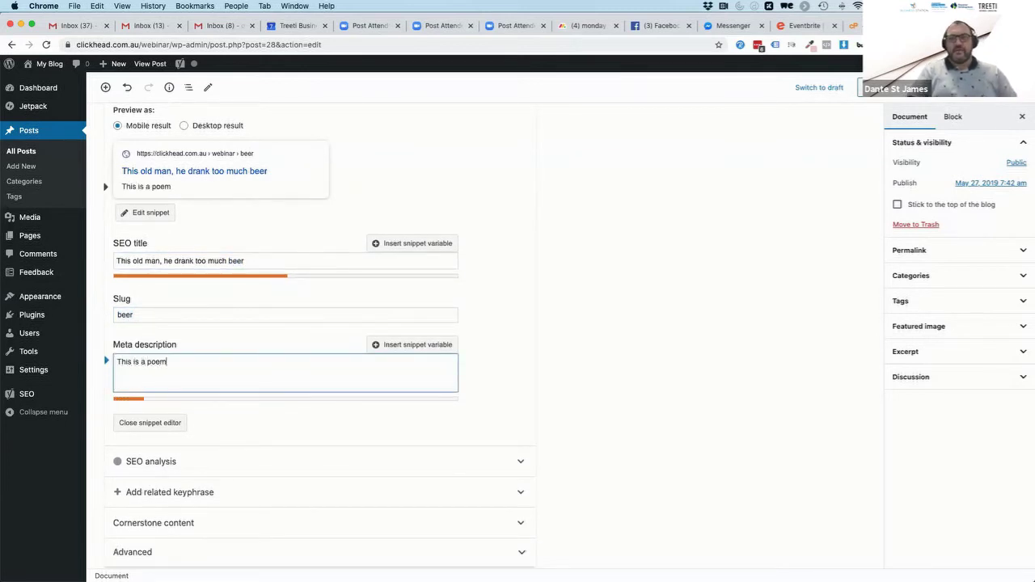
{"action": "type", "text": " about an old man"}
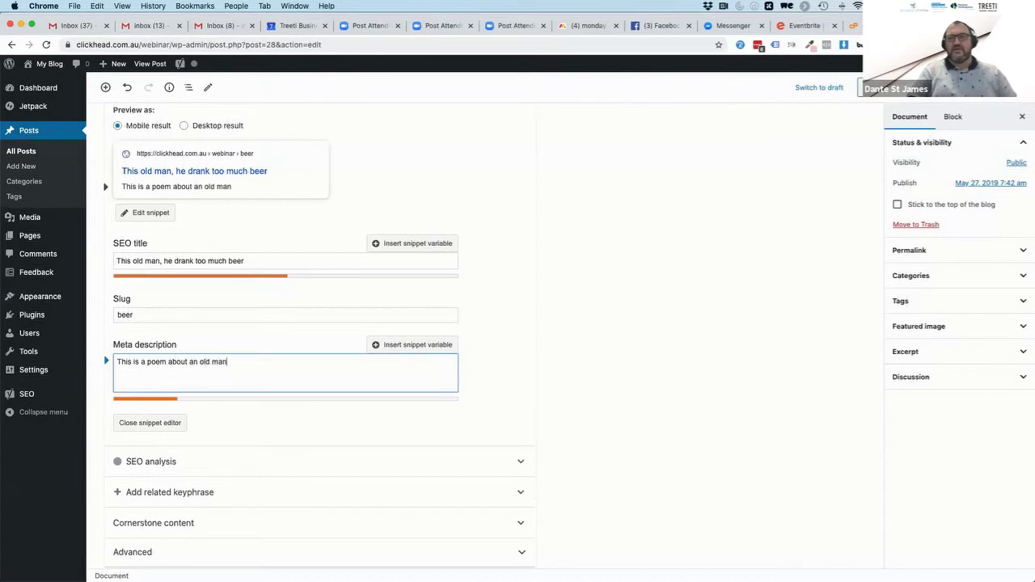
{"action": "type", "text": " drinking beer."}
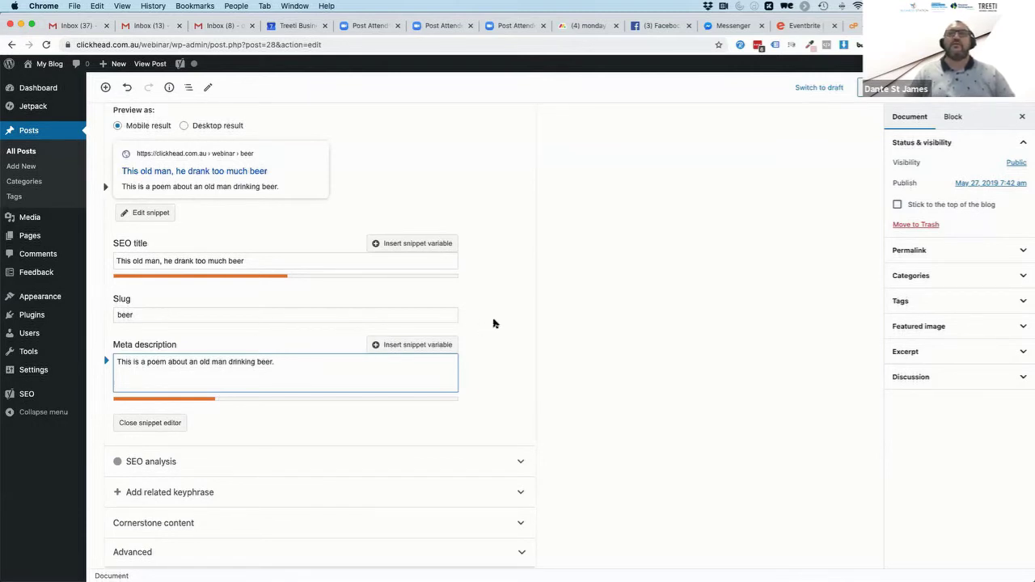
{"action": "scroll", "coordinate": [492, 324], "scroll_direction": "up", "scroll_amount": 1}
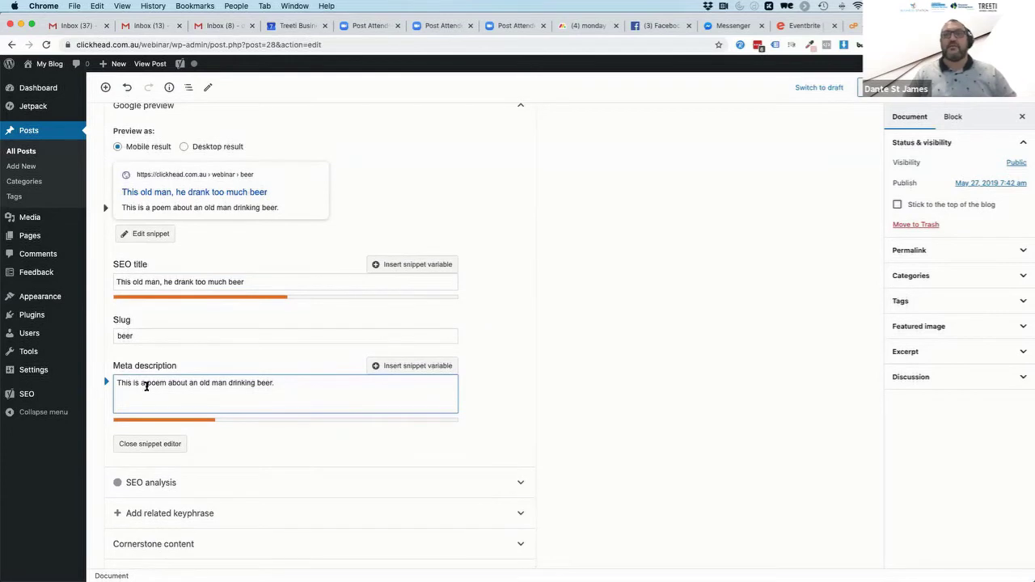
{"action": "left_click", "coordinate": [264, 384]}
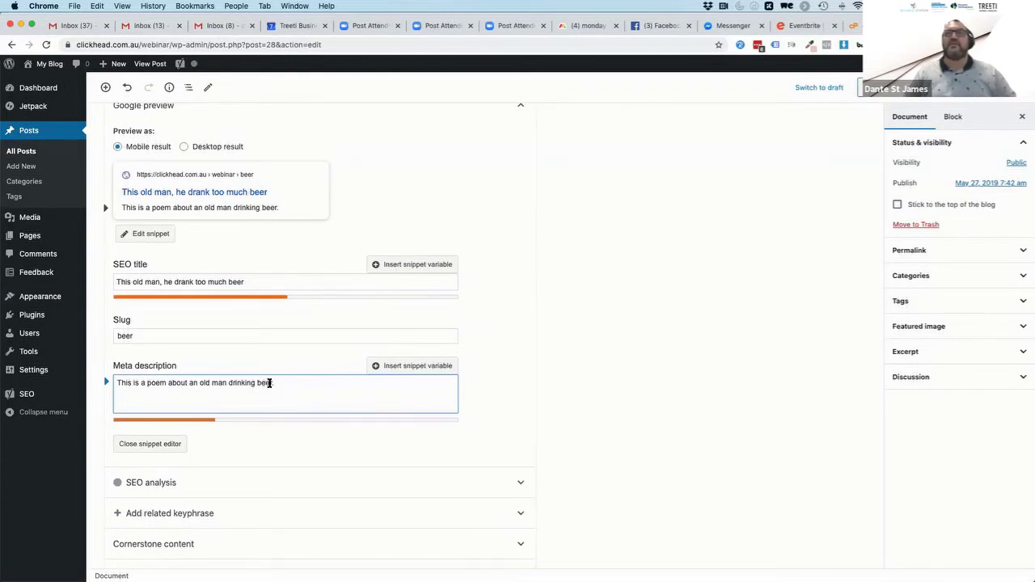
{"action": "left_click", "coordinate": [322, 381]}
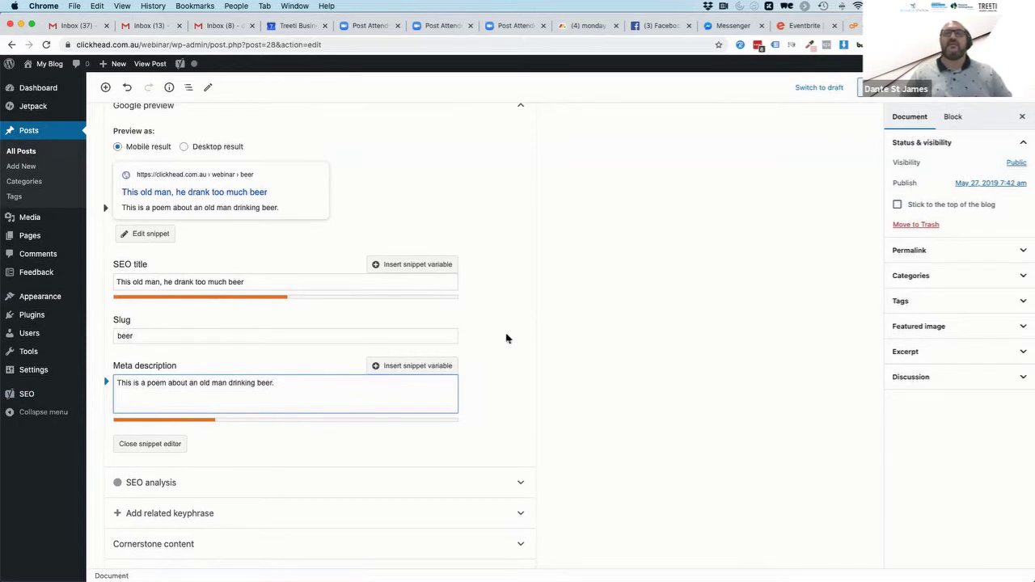
{"action": "scroll", "coordinate": [506, 338], "scroll_direction": "up", "scroll_amount": 3}
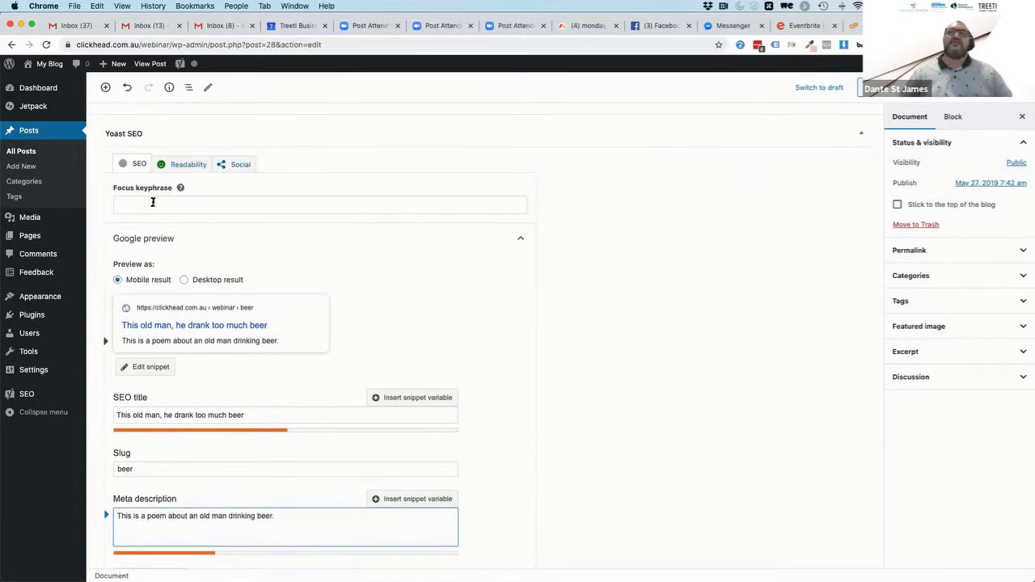
Enter 'beer' as the Yoast focus keyphrase
{"action": "left_click", "coordinate": [152, 202]}
{"action": "type", "text": "beer"}
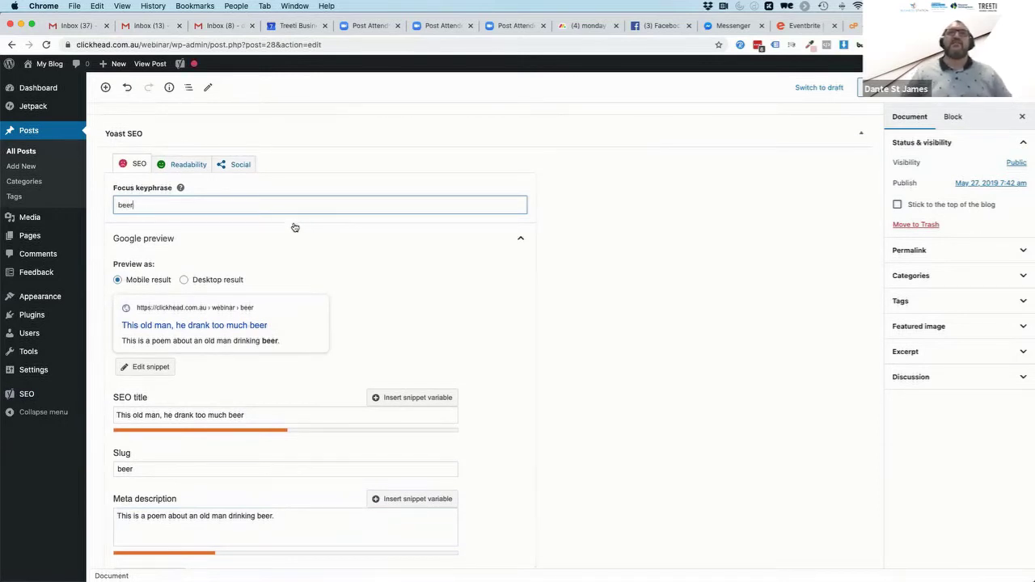
{"action": "scroll", "coordinate": [589, 344], "scroll_direction": "down", "scroll_amount": 1}
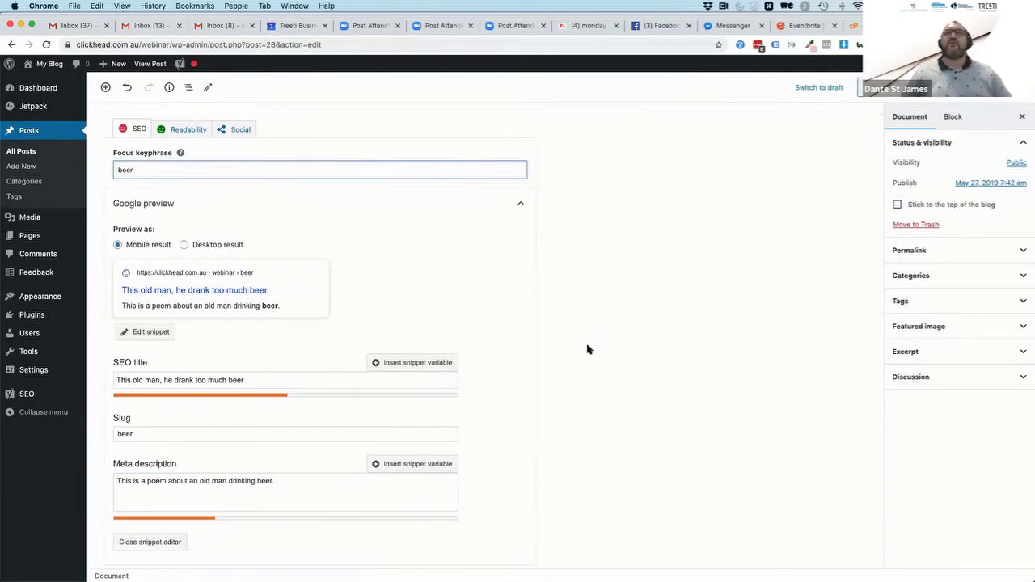
{"action": "left_click", "coordinate": [584, 345]}
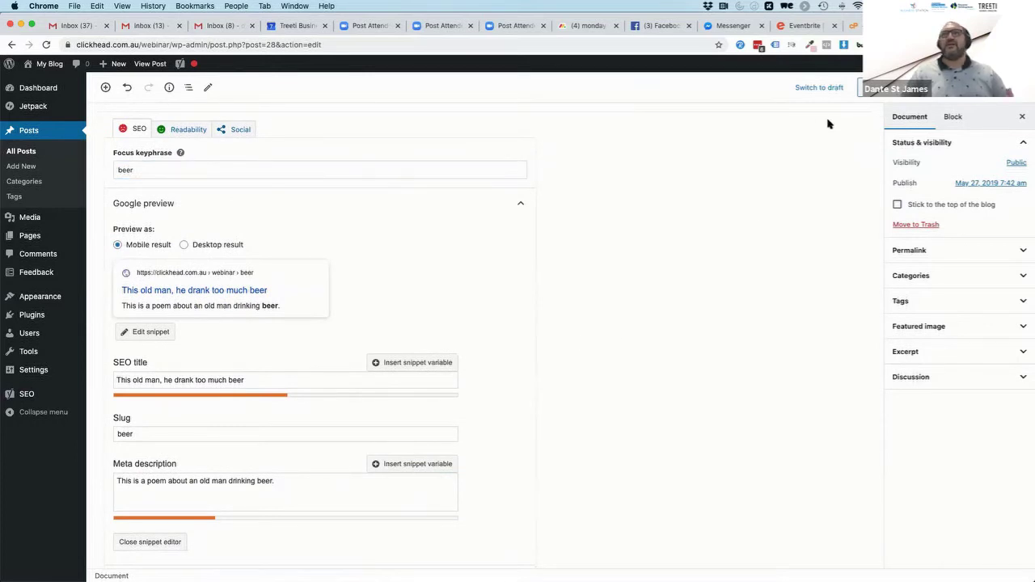
{"action": "scroll", "coordinate": [694, 274], "scroll_direction": "up", "scroll_amount": 1}
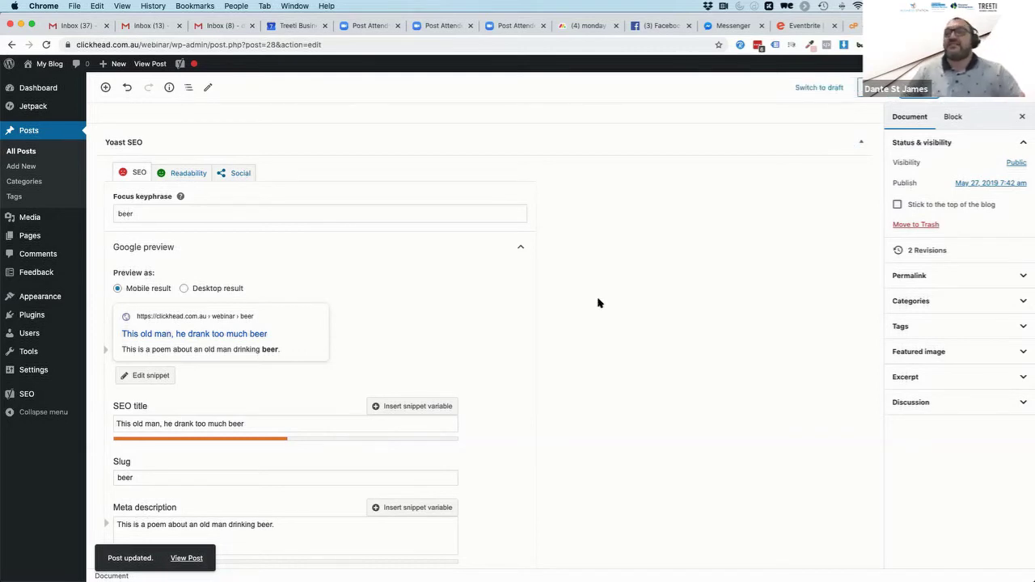
Save the post with Update
{"action": "scroll", "coordinate": [584, 359], "scroll_direction": "down", "scroll_amount": 1}
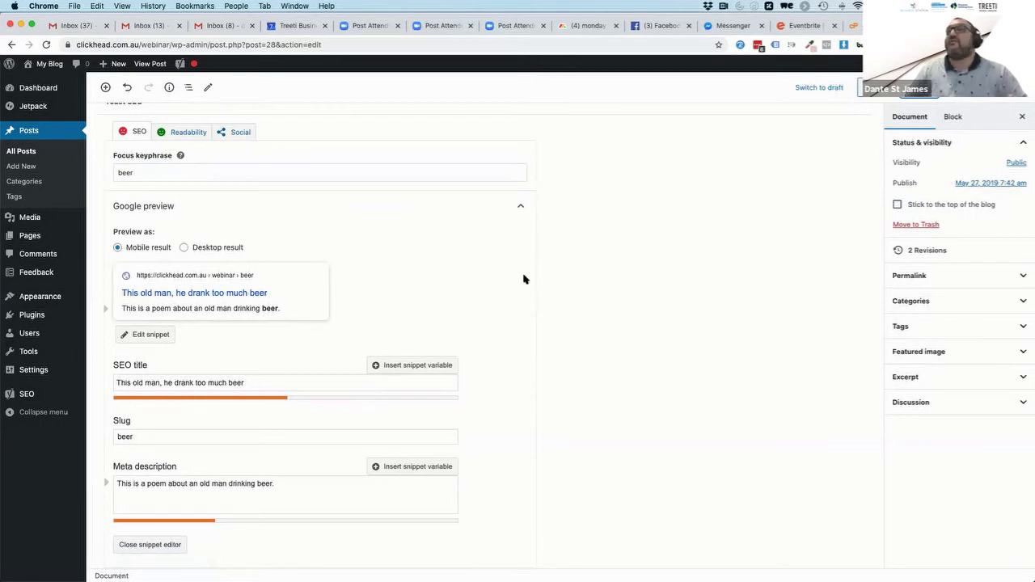
{"action": "scroll", "coordinate": [524, 279], "scroll_direction": "up", "scroll_amount": 5}
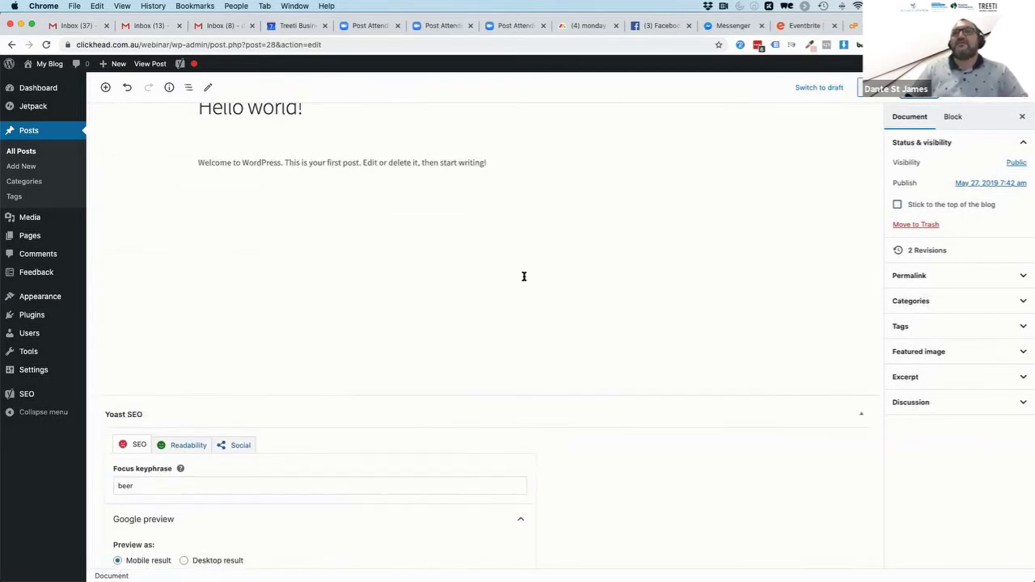
{"action": "scroll", "coordinate": [460, 318], "scroll_direction": "down", "scroll_amount": 5}
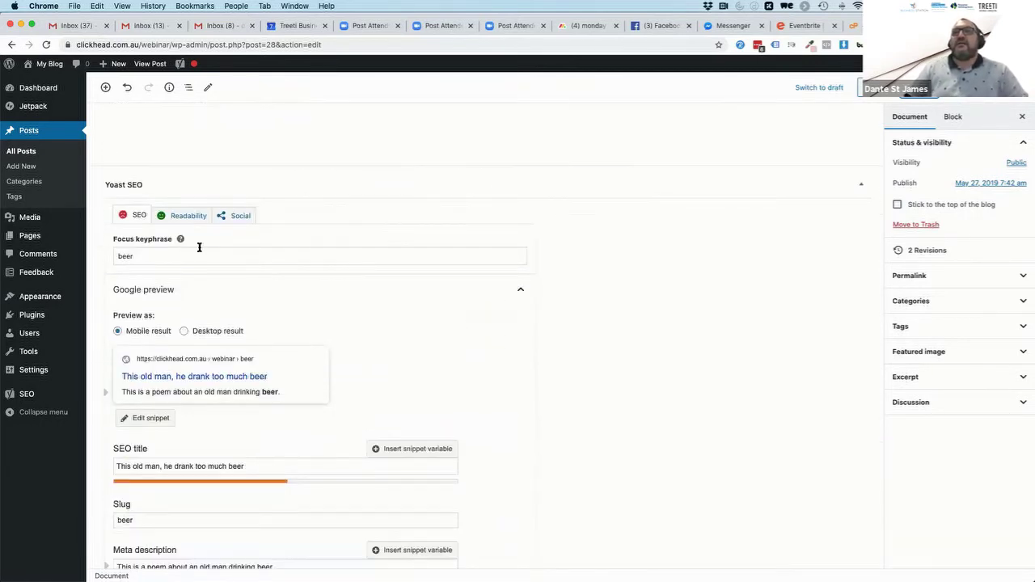
{"action": "left_click", "coordinate": [124, 218]}
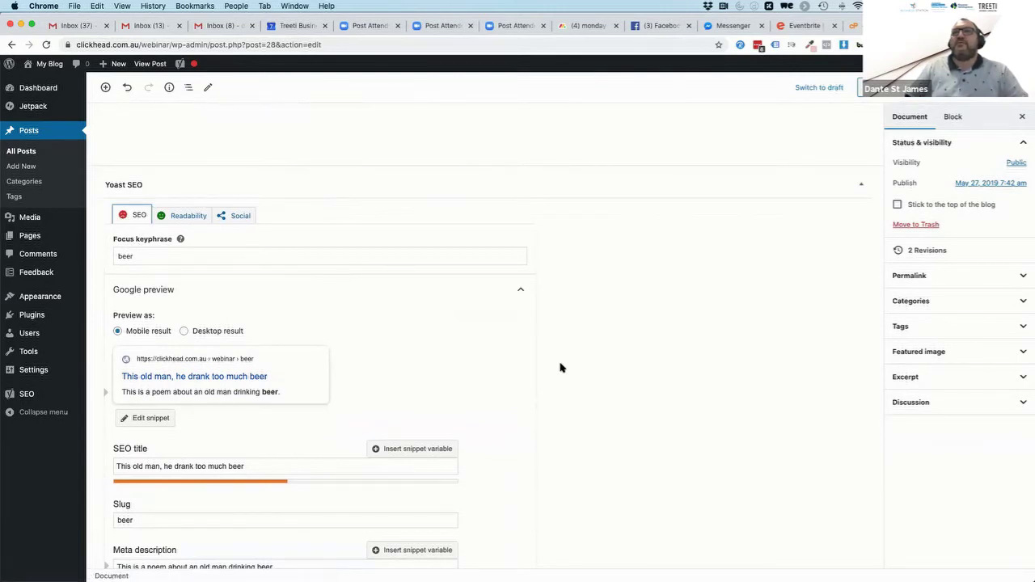
Collapse the Google preview and expand SEO analysis: 5 problems, 3 improvements, 4 good results
{"action": "left_click", "coordinate": [518, 290]}
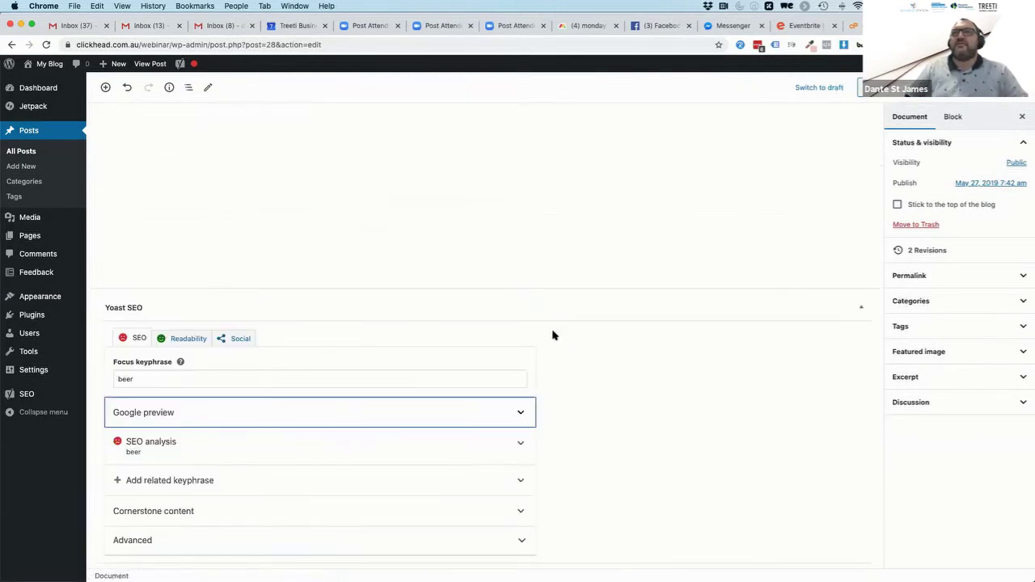
{"action": "left_click", "coordinate": [403, 446]}
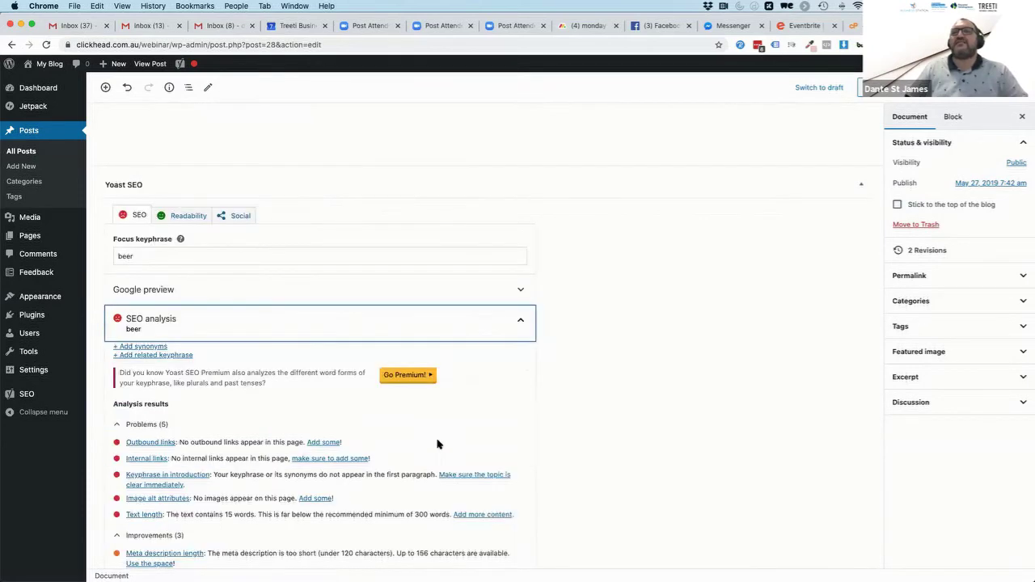
{"action": "scroll", "coordinate": [601, 344], "scroll_direction": "down", "scroll_amount": 5}
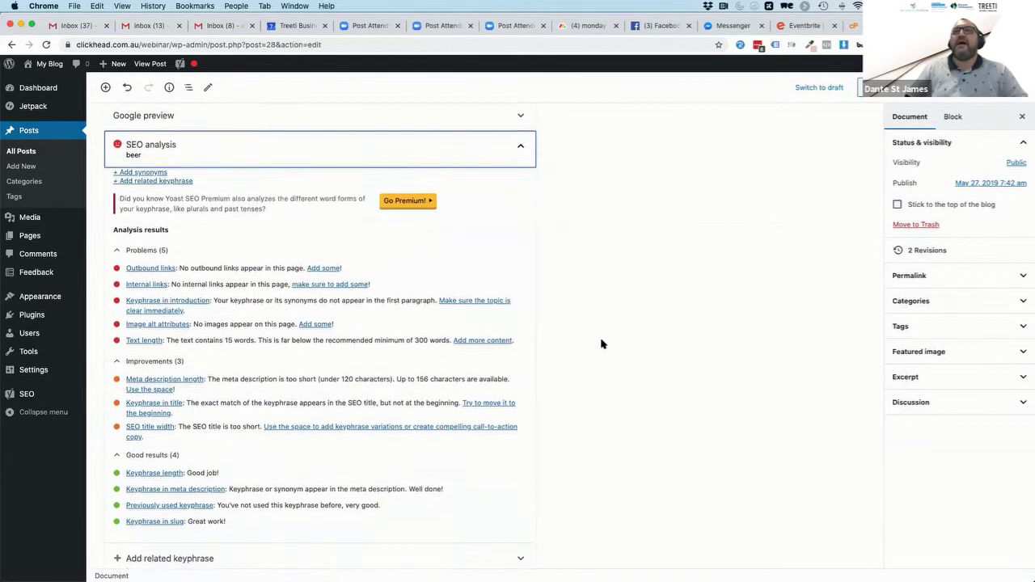
{"action": "scroll", "coordinate": [601, 344], "scroll_direction": "down", "scroll_amount": 1}
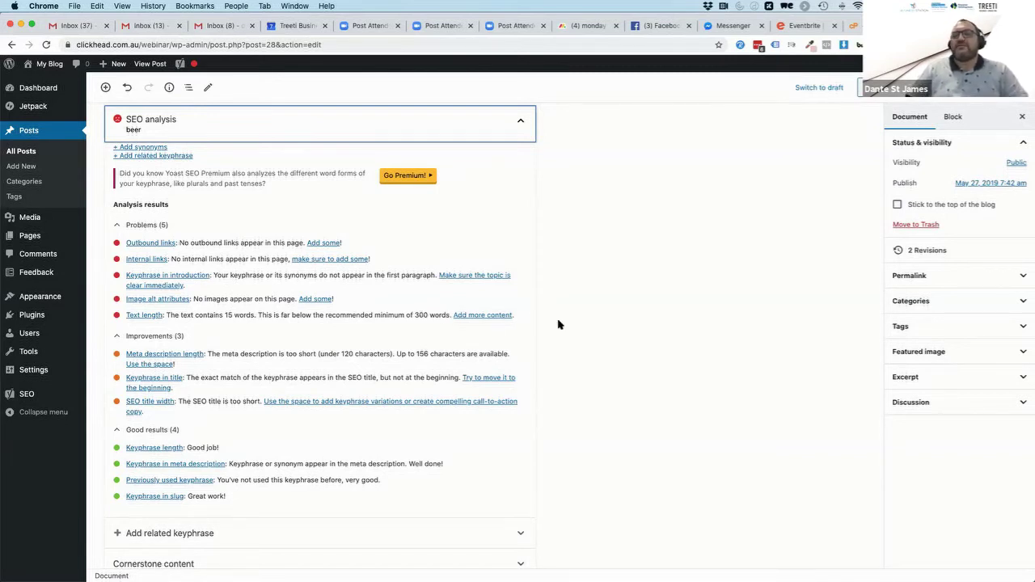
{"action": "scroll", "coordinate": [558, 325], "scroll_direction": "up", "scroll_amount": 10}
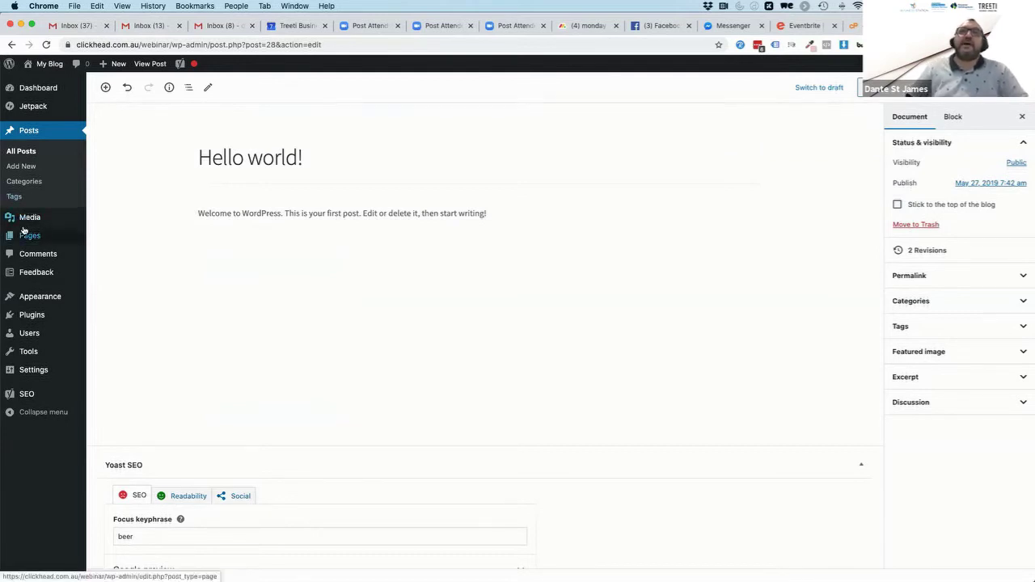
Go to the Installed Plugins page from the admin sidebar
{"action": "mouse_move", "coordinate": [24, 236]}
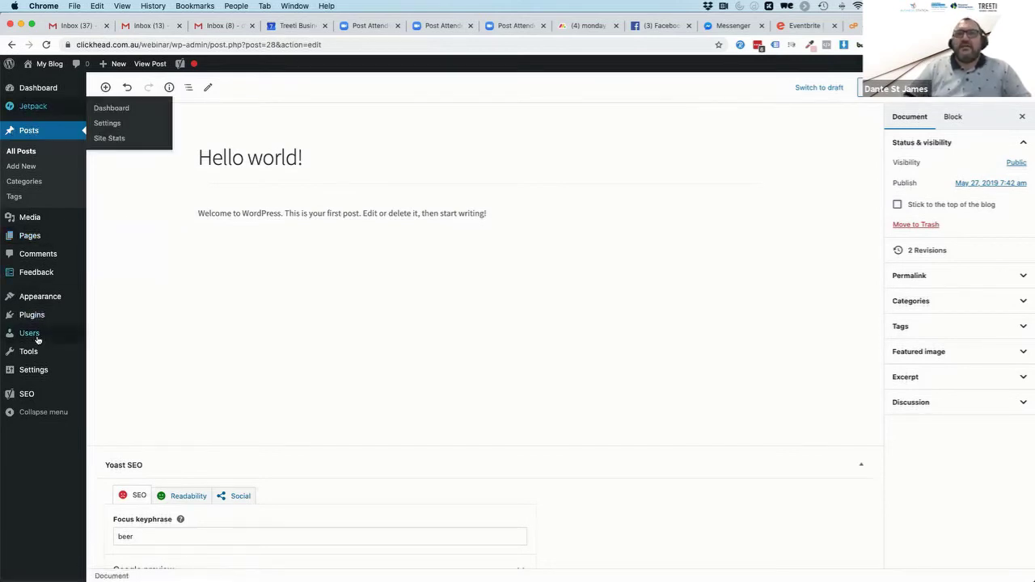
{"action": "mouse_move", "coordinate": [24, 394]}
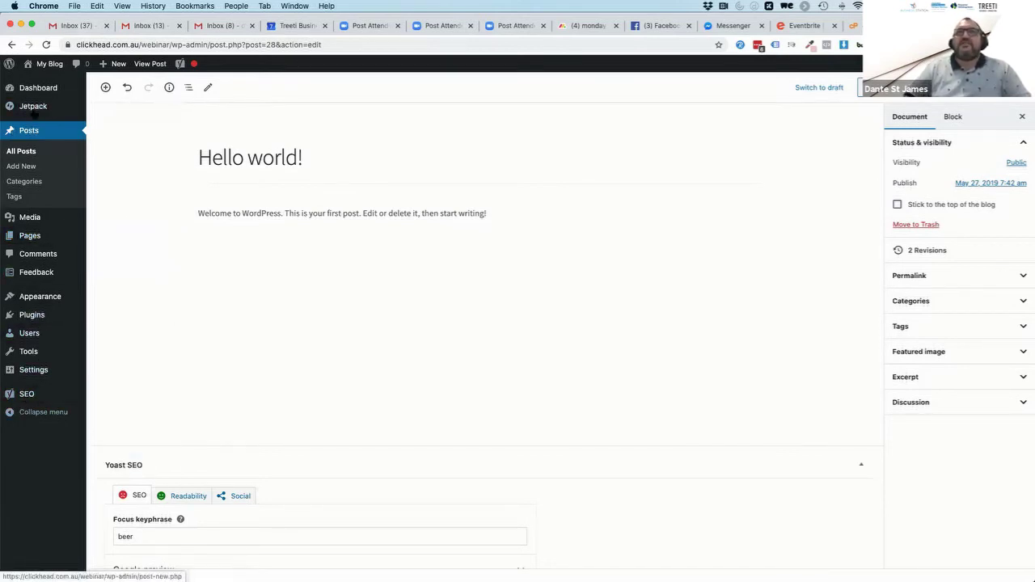
{"action": "mouse_move", "coordinate": [33, 105]}
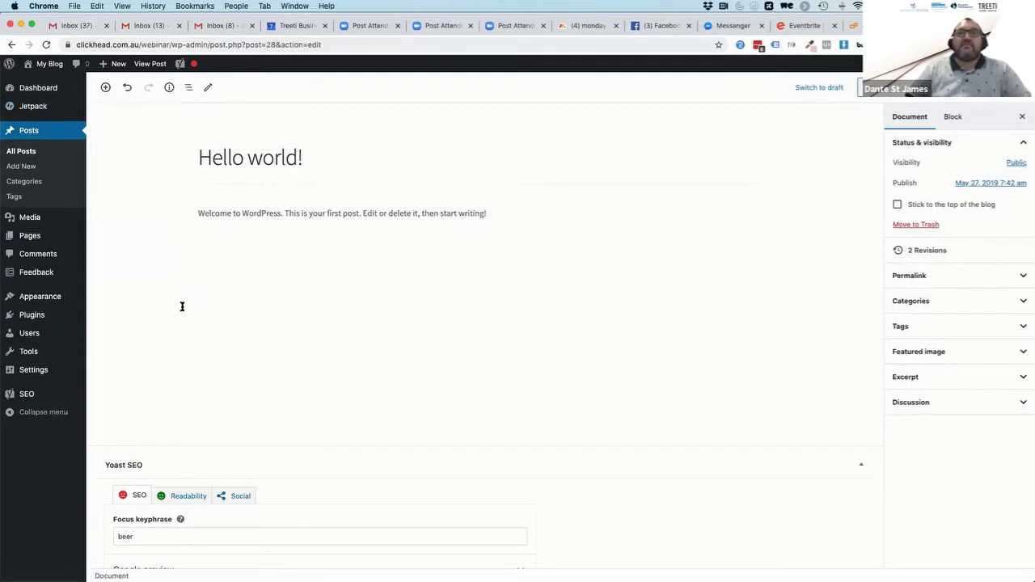
{"action": "left_click", "coordinate": [27, 316]}
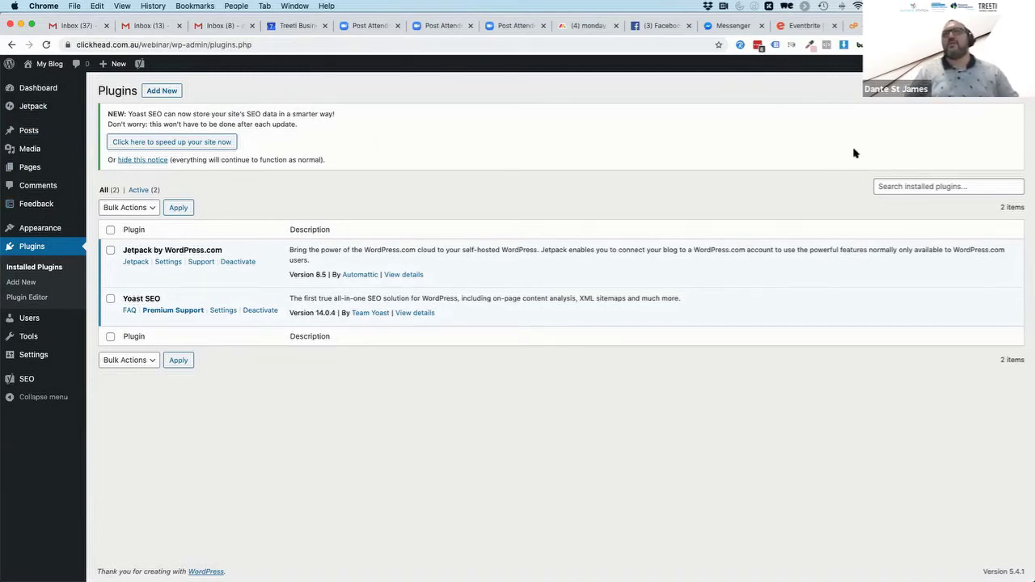
Search for 'wordfence' on the Add Plugins page
{"action": "left_click", "coordinate": [154, 92]}
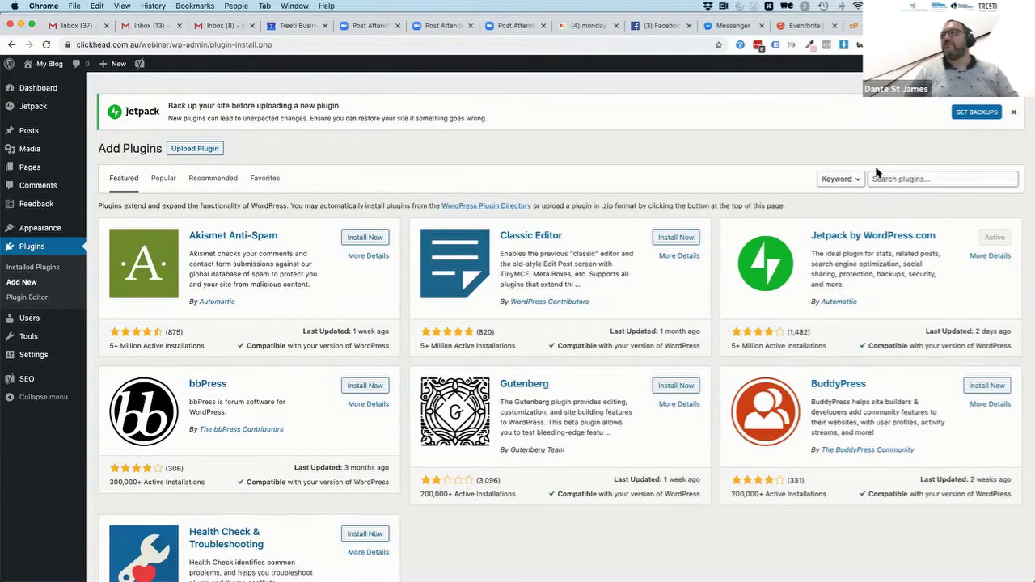
{"action": "left_click", "coordinate": [885, 178]}
{"action": "type", "text": "wordf"}
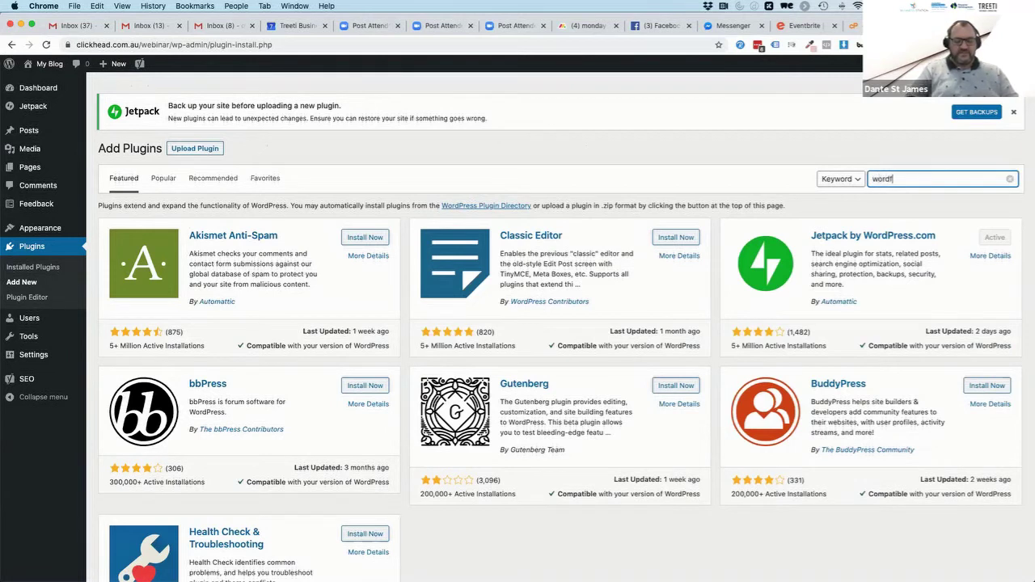
{"action": "type", "text": "ence"}
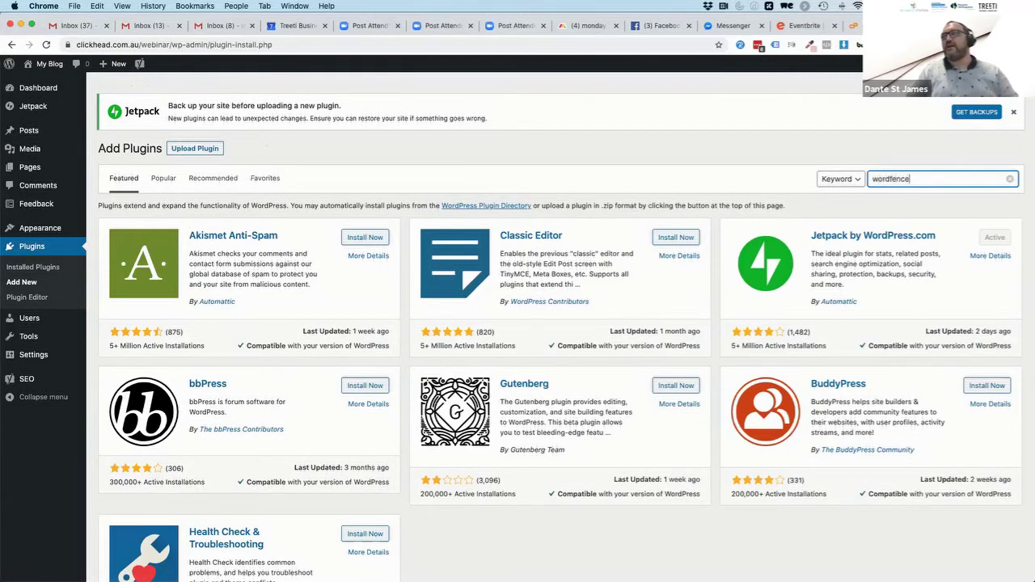
{"action": "key", "text": "Return"}
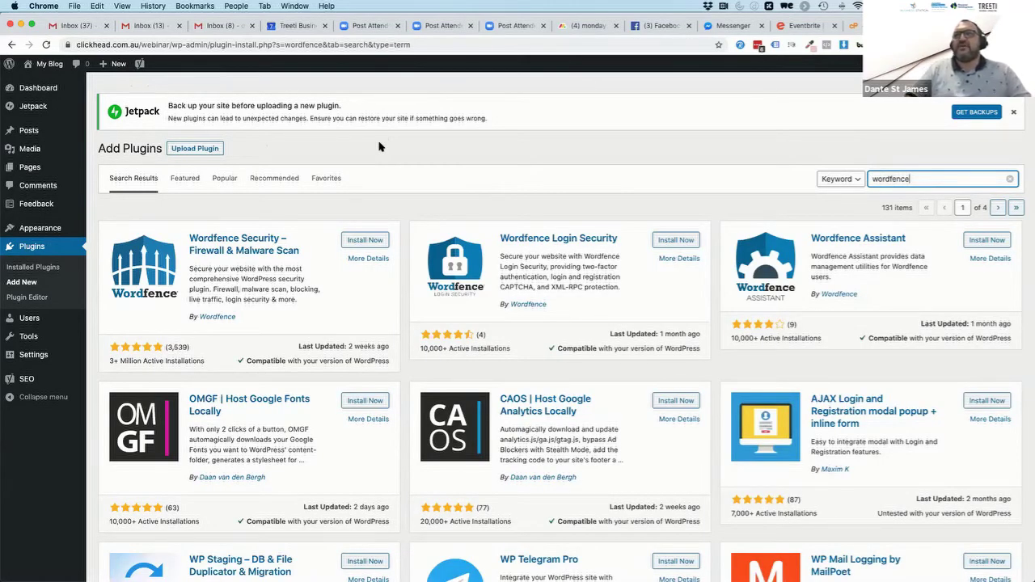
Install Wordfence Security – Firewall & Malware Scan and activate it
{"action": "left_click", "coordinate": [363, 240]}
{"action": "left_click", "coordinate": [363, 240]}
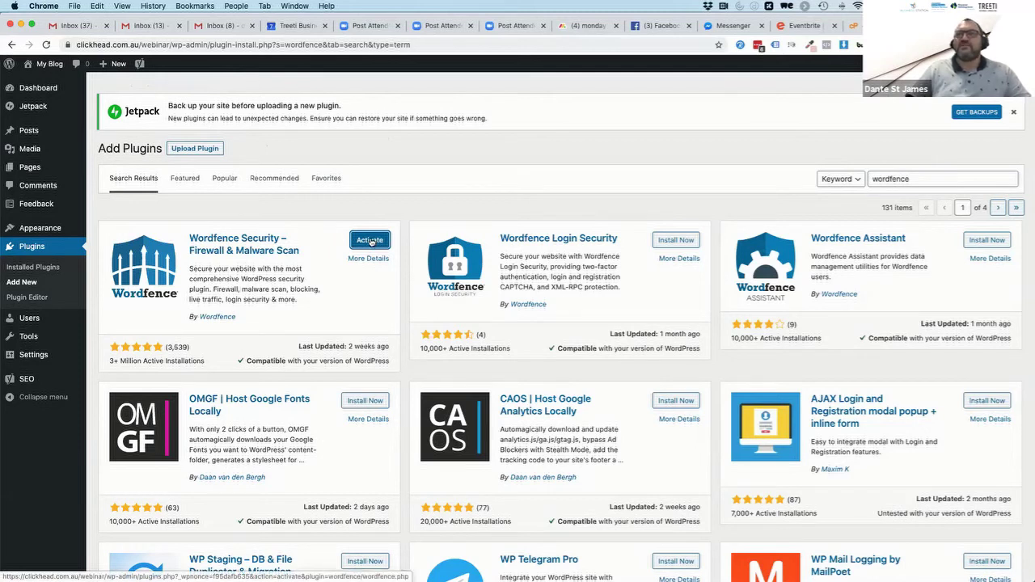
{"action": "left_click", "coordinate": [371, 241]}
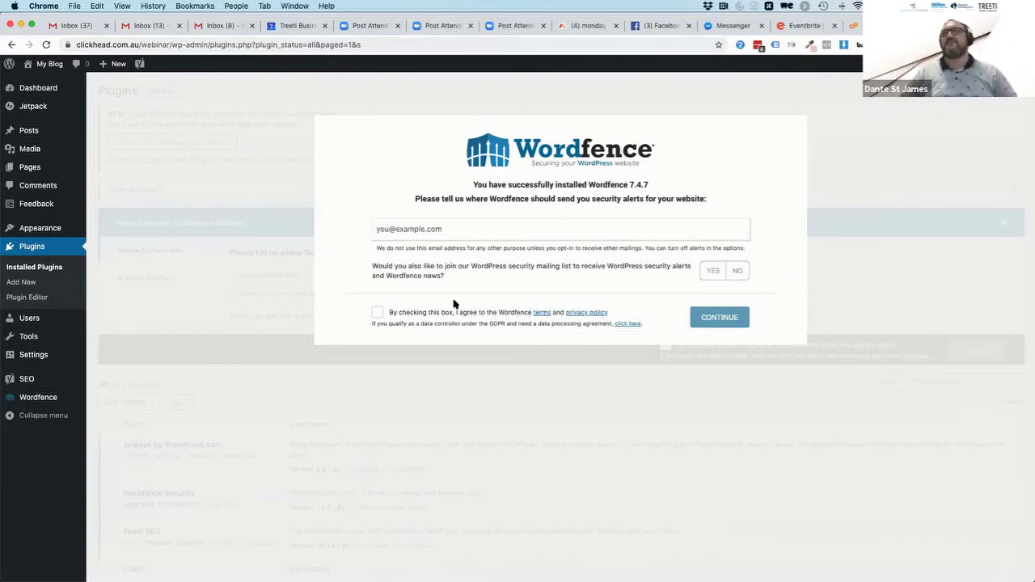
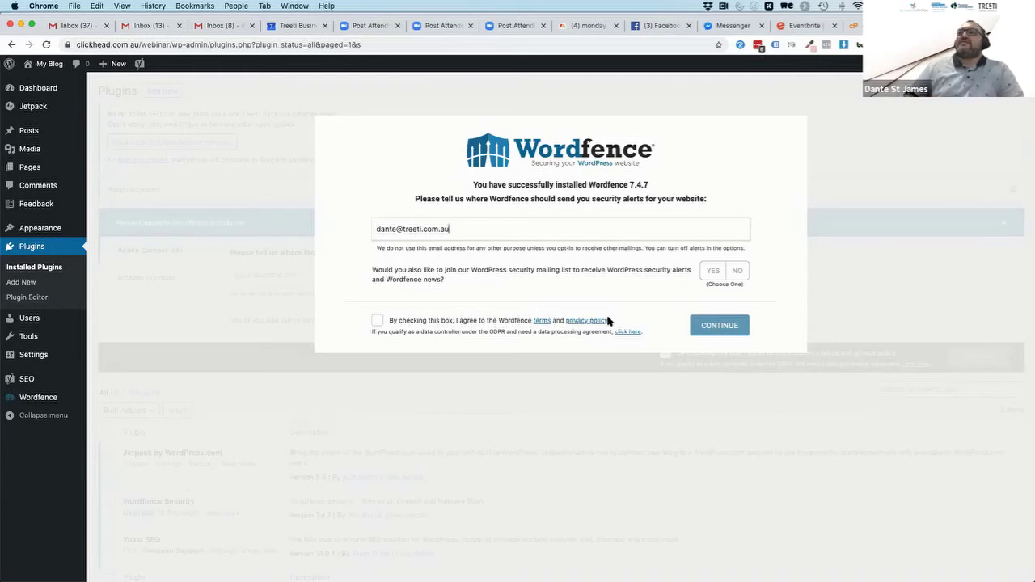
Give Wordfence the alert email address, decline the mailing list, accept the terms and skip the premium key
{"action": "left_click", "coordinate": [738, 272]}
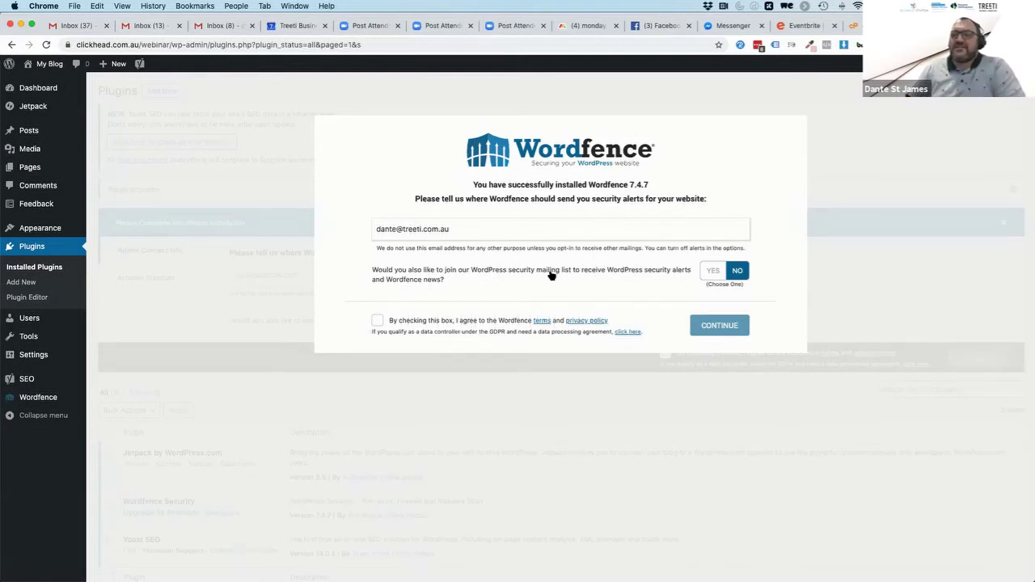
{"action": "left_click", "coordinate": [377, 321]}
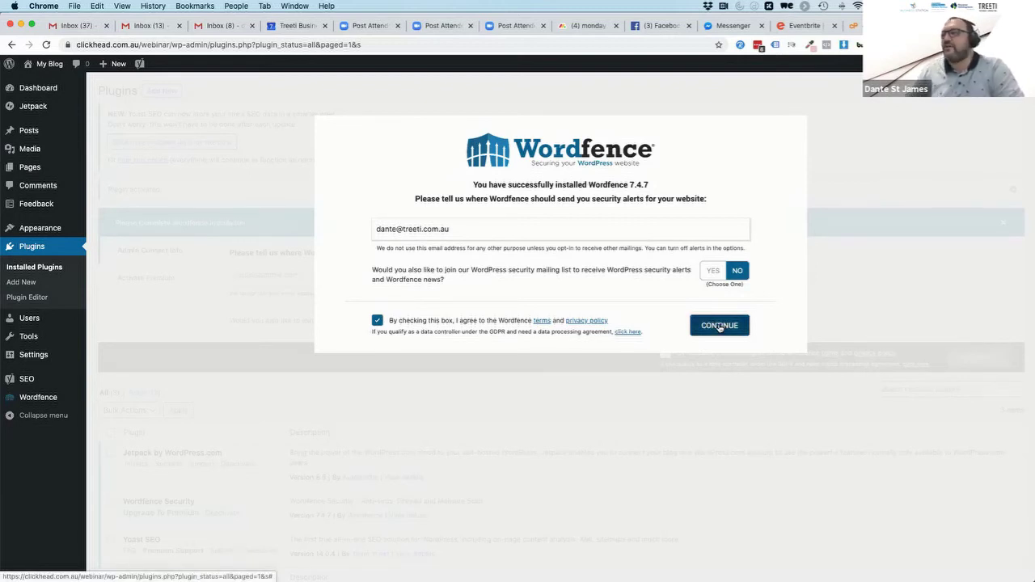
{"action": "left_click", "coordinate": [720, 328]}
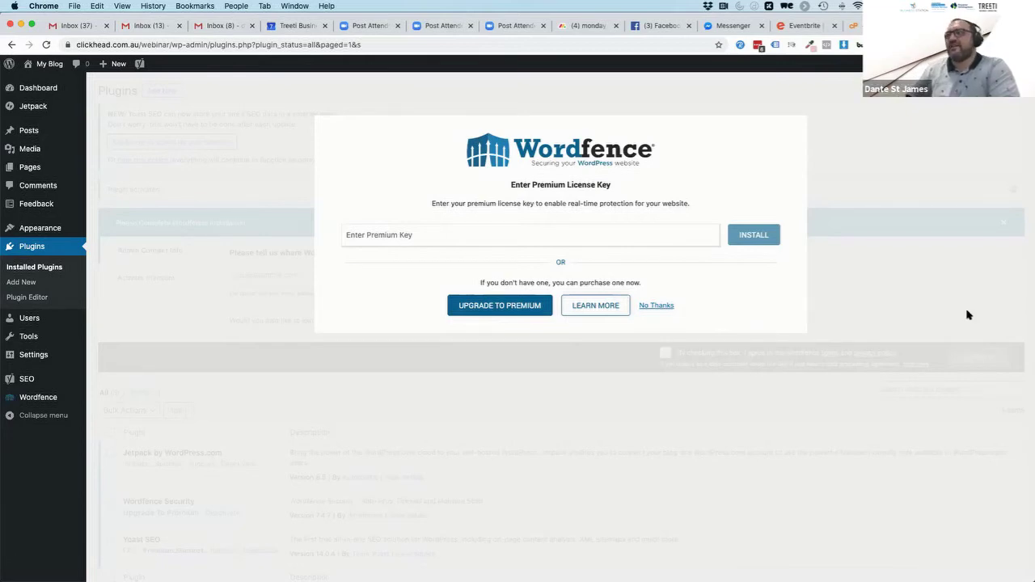
{"action": "left_click", "coordinate": [656, 305]}
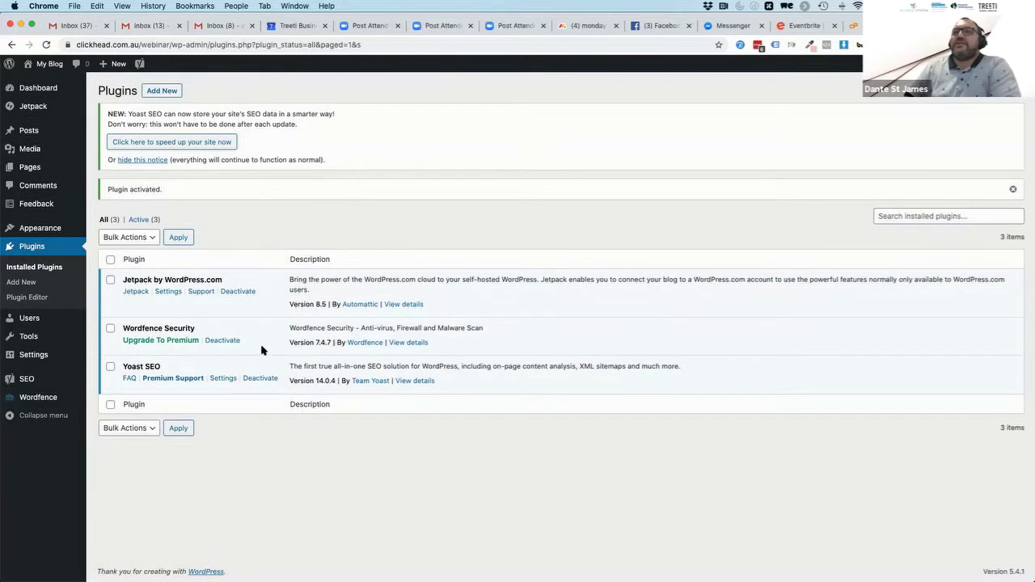
{"action": "mouse_move", "coordinate": [25, 400]}
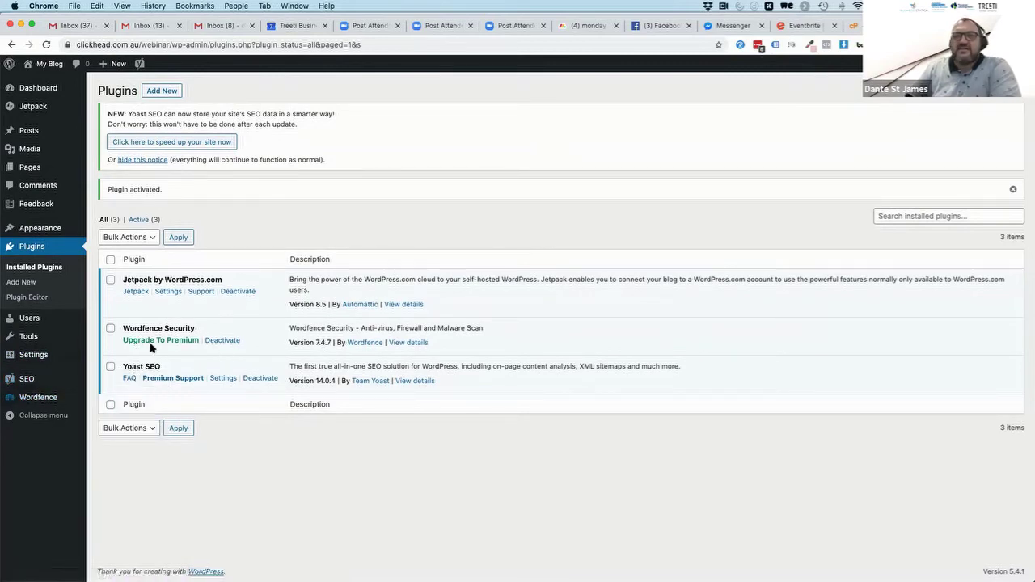
Open the Wordfence dashboard and go through its three-step intro tour until GOT IT dismisses it
{"action": "left_click", "coordinate": [36, 397]}
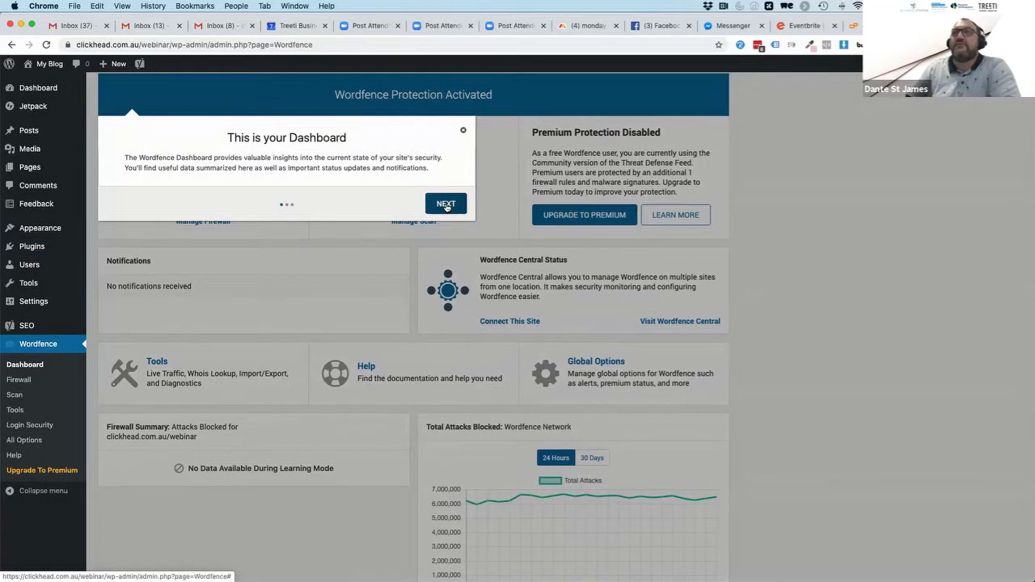
{"action": "left_click", "coordinate": [446, 206]}
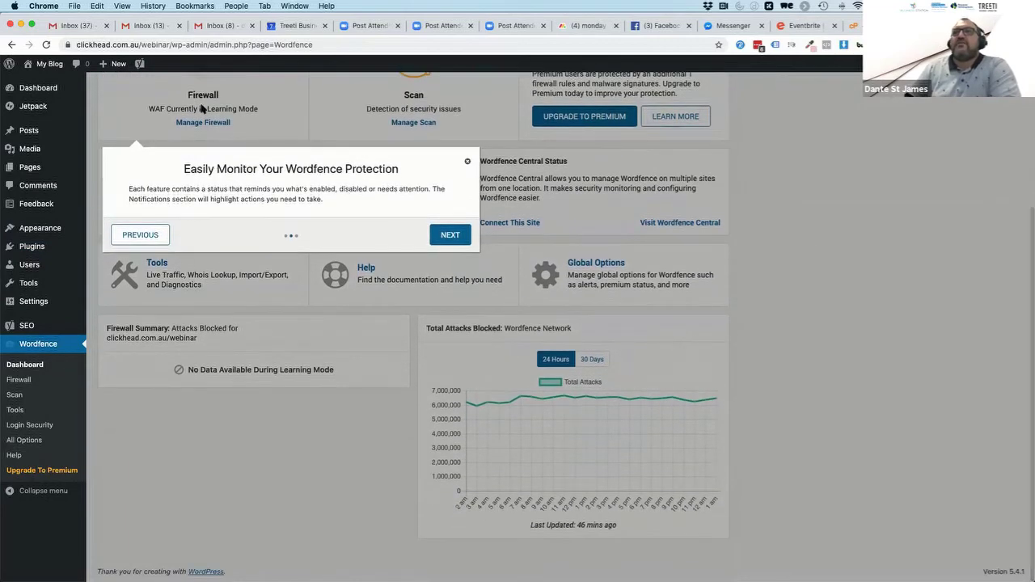
{"action": "scroll", "coordinate": [202, 108], "scroll_direction": "up", "scroll_amount": 2}
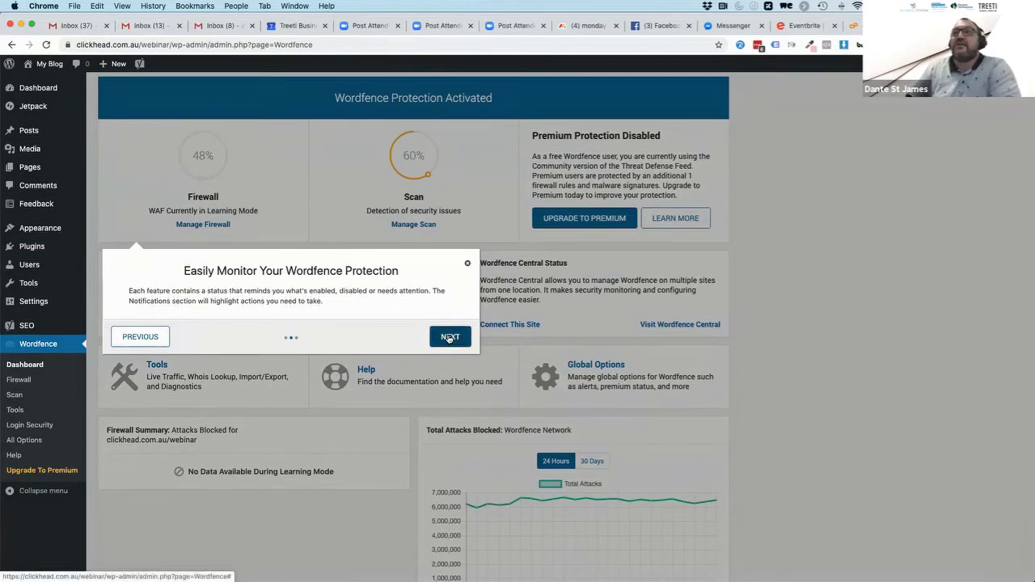
{"action": "left_click", "coordinate": [450, 338]}
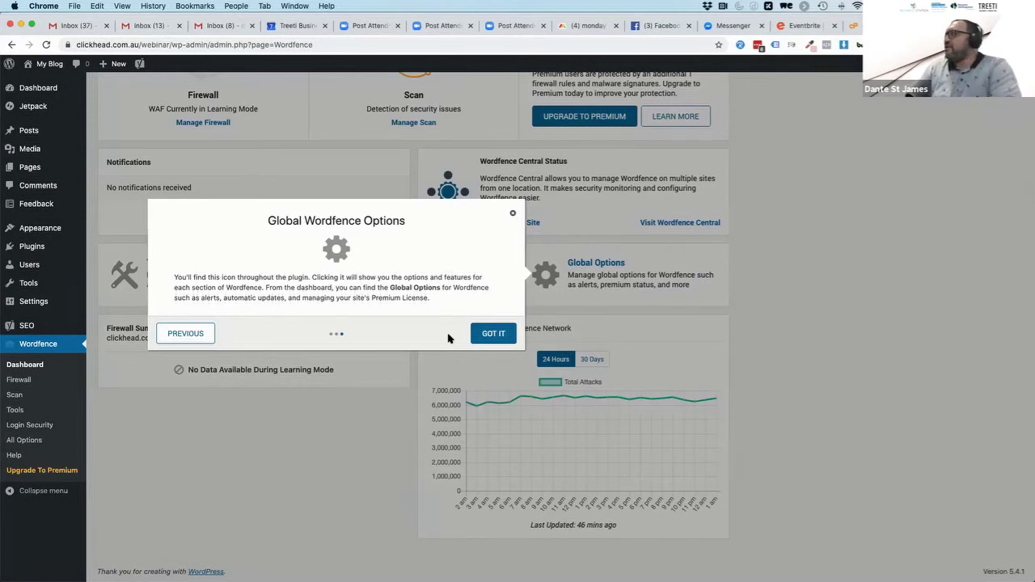
{"action": "left_click", "coordinate": [491, 333]}
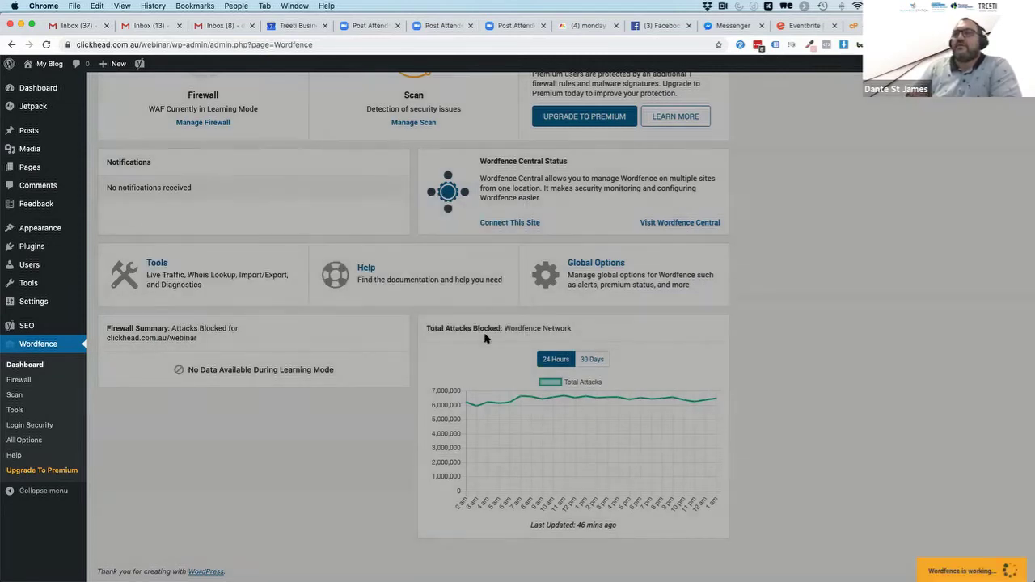
{"action": "scroll", "coordinate": [441, 333], "scroll_direction": "up", "scroll_amount": 5}
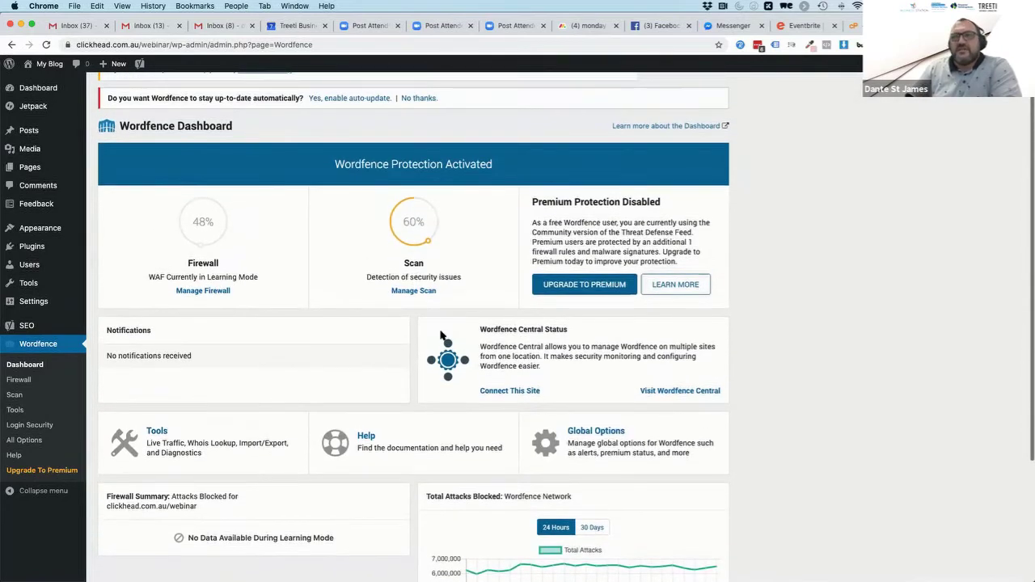
{"action": "scroll", "coordinate": [307, 319], "scroll_direction": "up", "scroll_amount": 2}
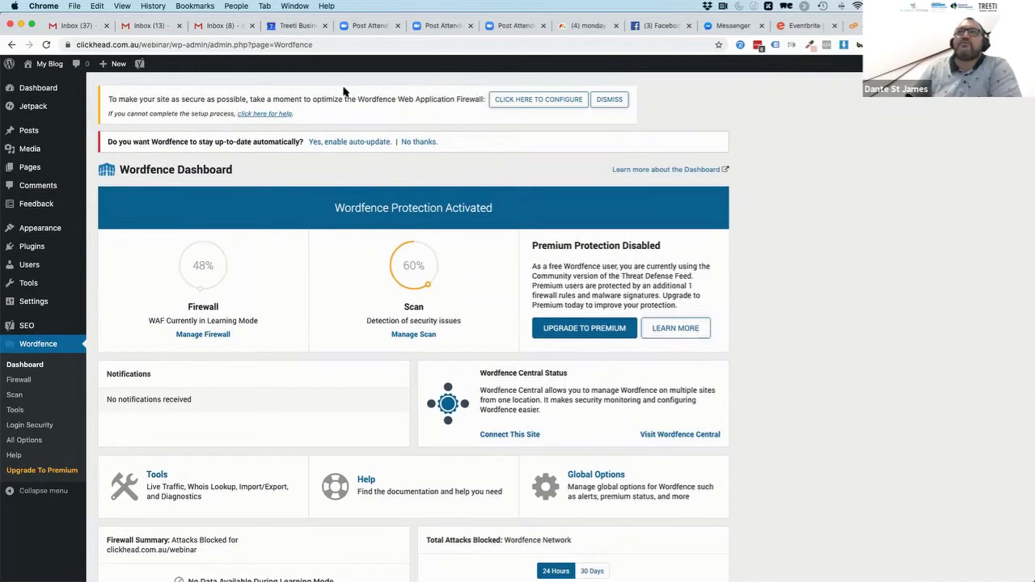
Run the Wordfence firewall optimisation with an .htaccess backup, then enable Wordfence auto-updates
{"action": "triple_click", "coordinate": [282, 98]}
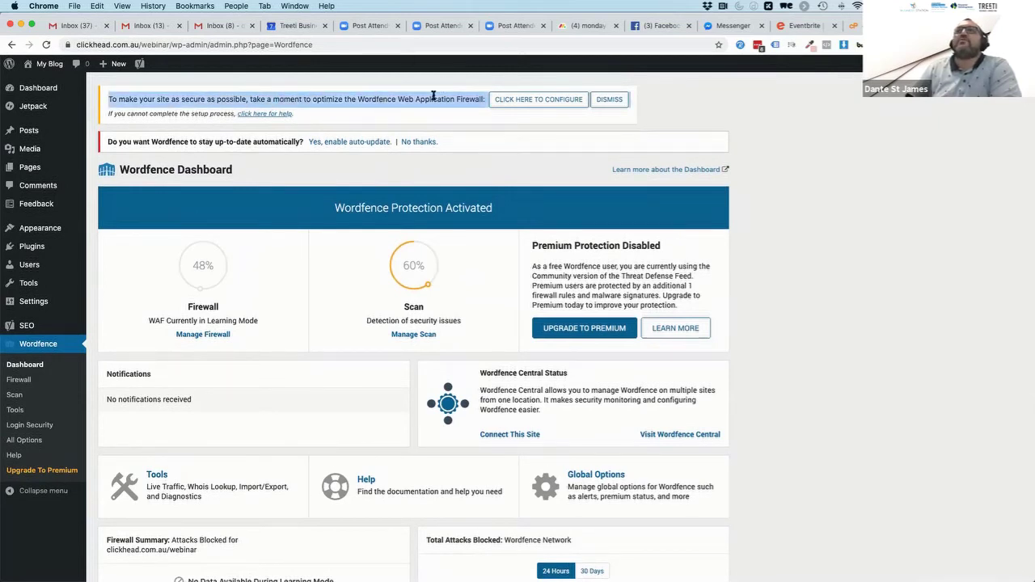
{"action": "left_click", "coordinate": [522, 119]}
{"action": "left_click", "coordinate": [523, 100]}
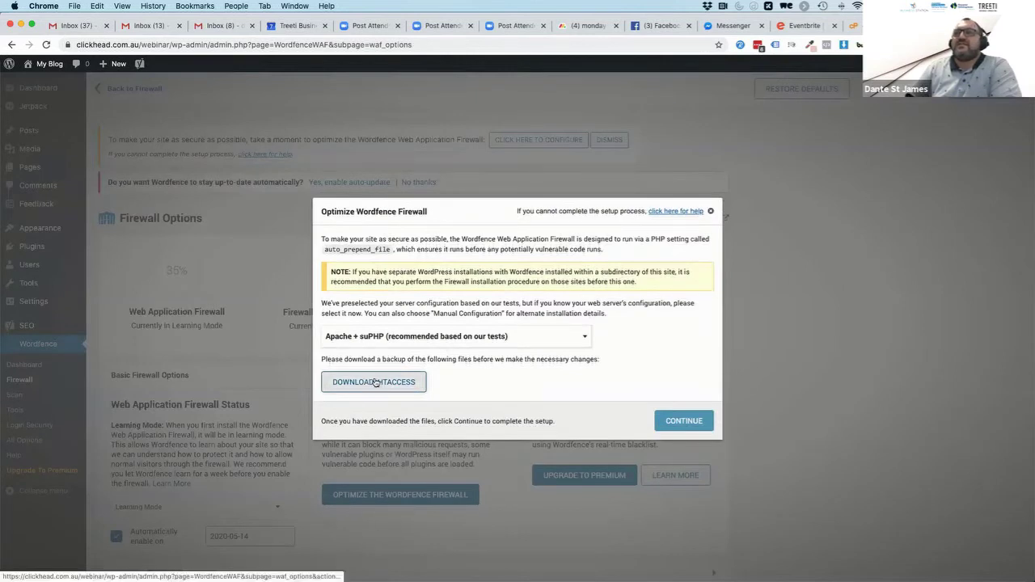
{"action": "left_click", "coordinate": [376, 382]}
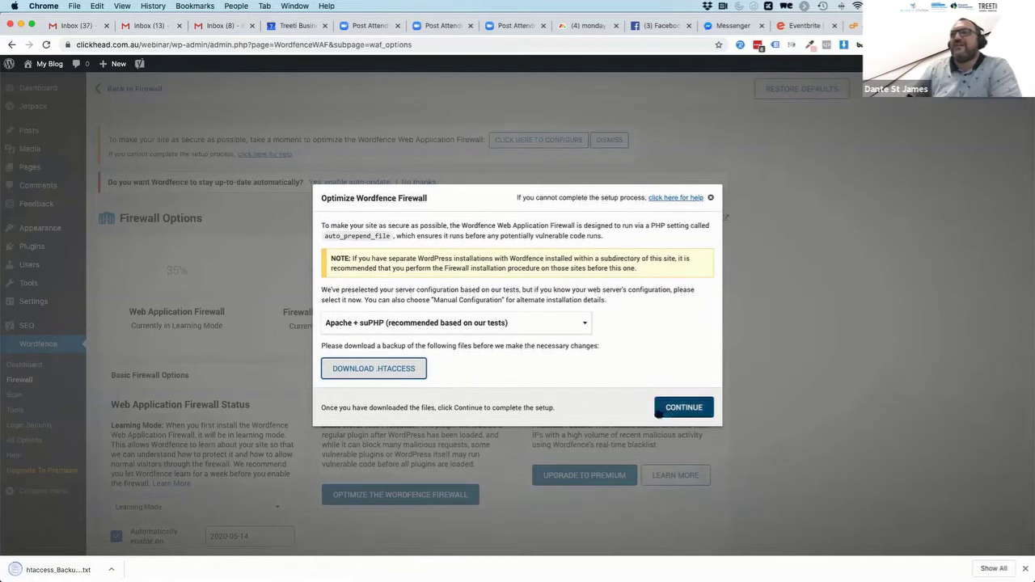
{"action": "left_click", "coordinate": [682, 409]}
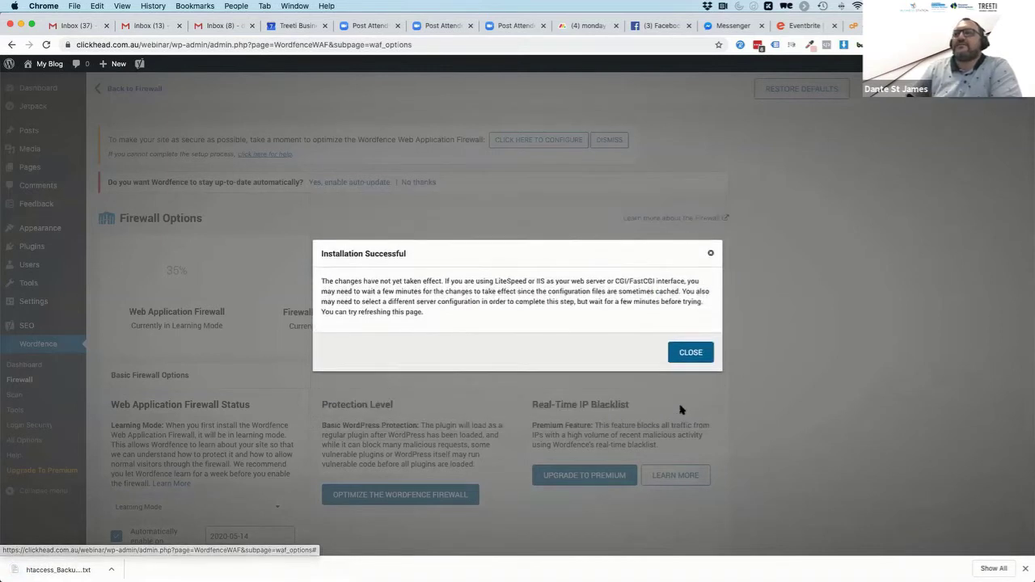
{"action": "left_click", "coordinate": [692, 354]}
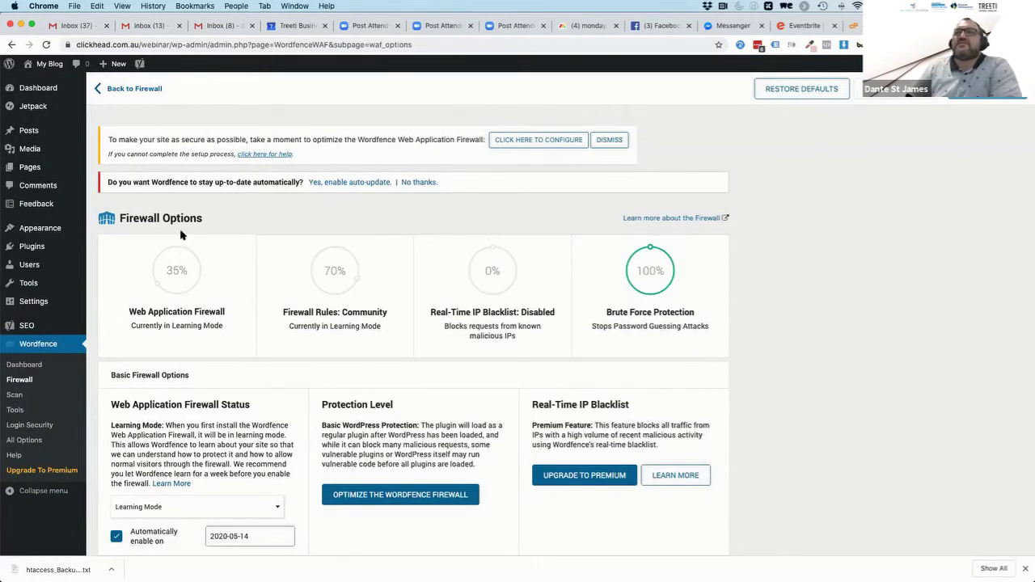
{"action": "mouse_move", "coordinate": [184, 235]}
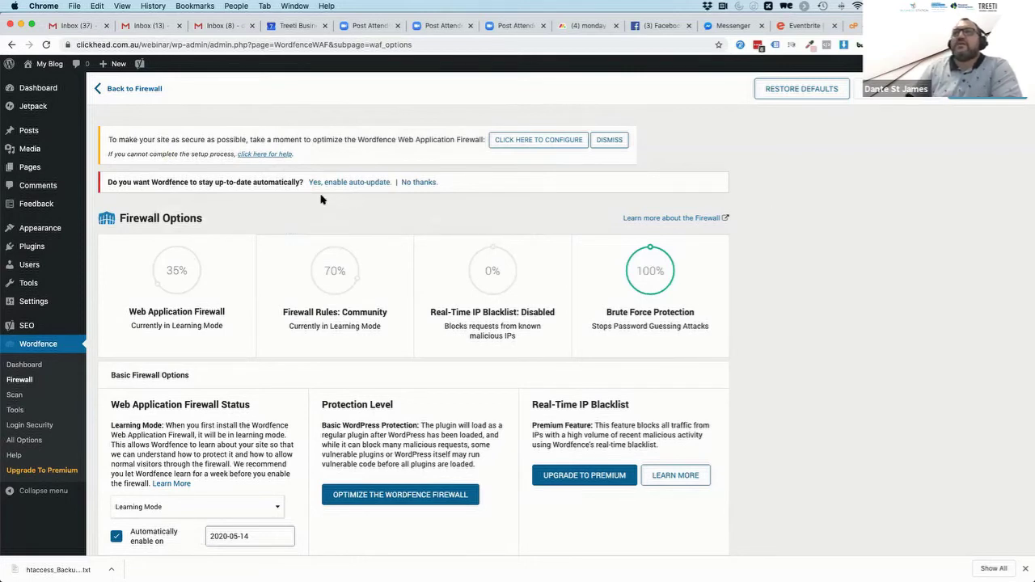
{"action": "left_click", "coordinate": [355, 184]}
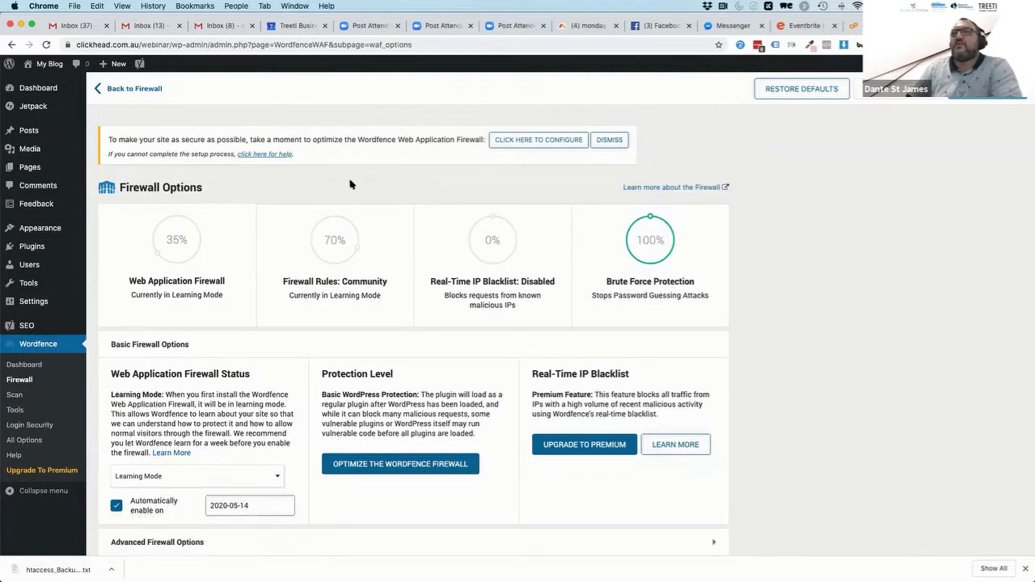
Optimise the Wordfence firewall after downloading an .htaccess backup, then reload to check its status
{"action": "left_click", "coordinate": [520, 144]}
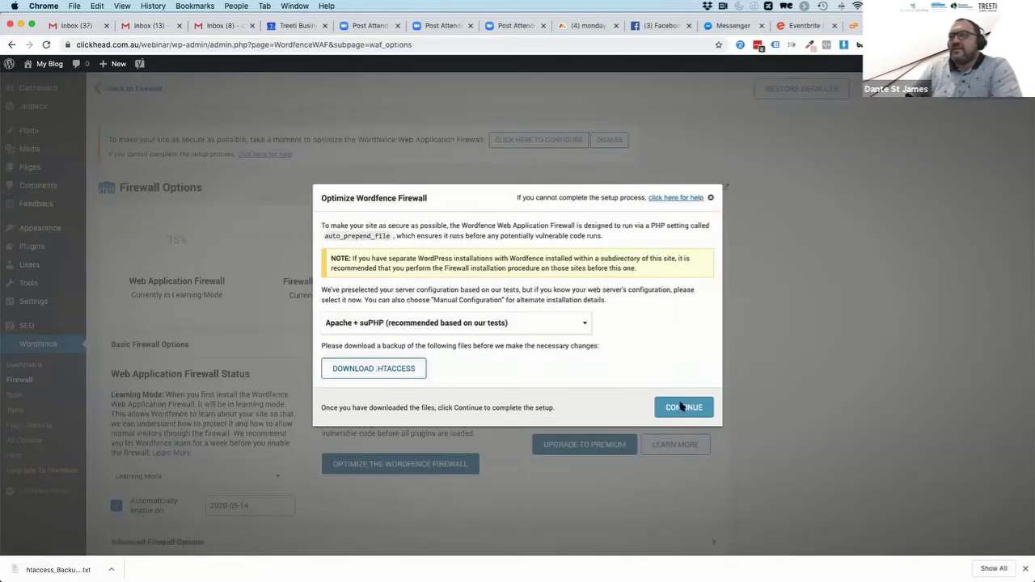
{"action": "left_click", "coordinate": [419, 369]}
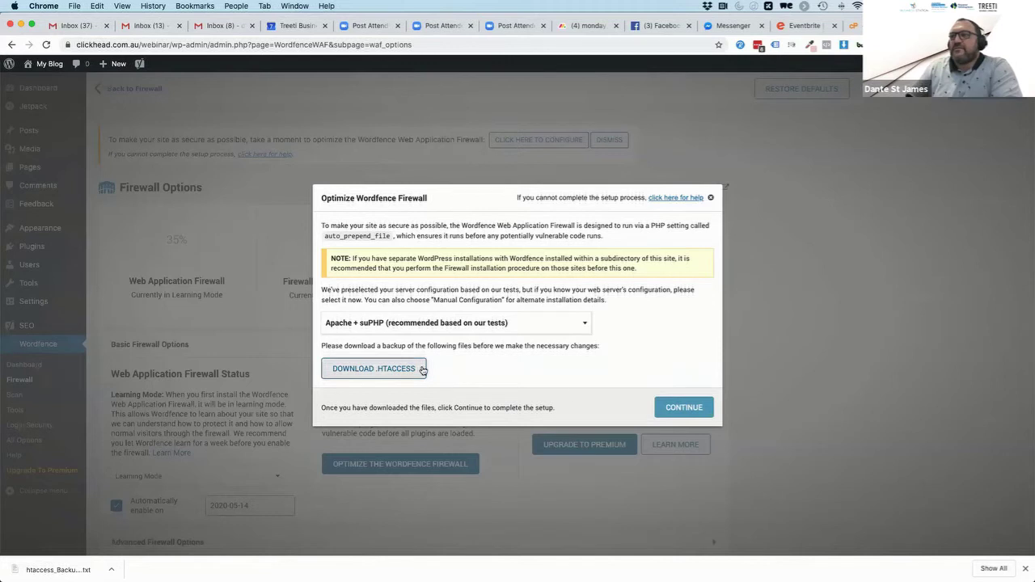
{"action": "left_click", "coordinate": [683, 409]}
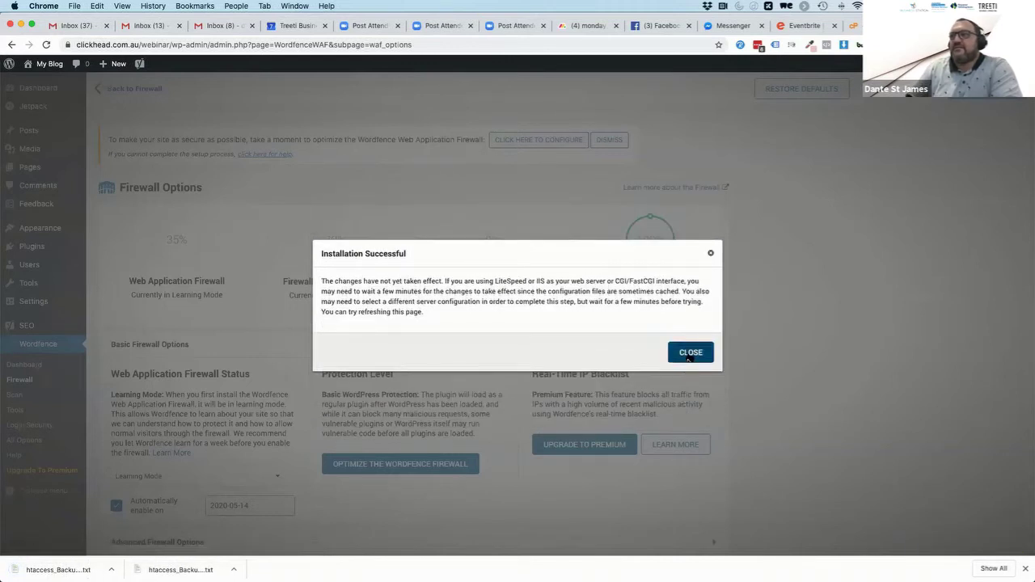
{"action": "left_click", "coordinate": [690, 356]}
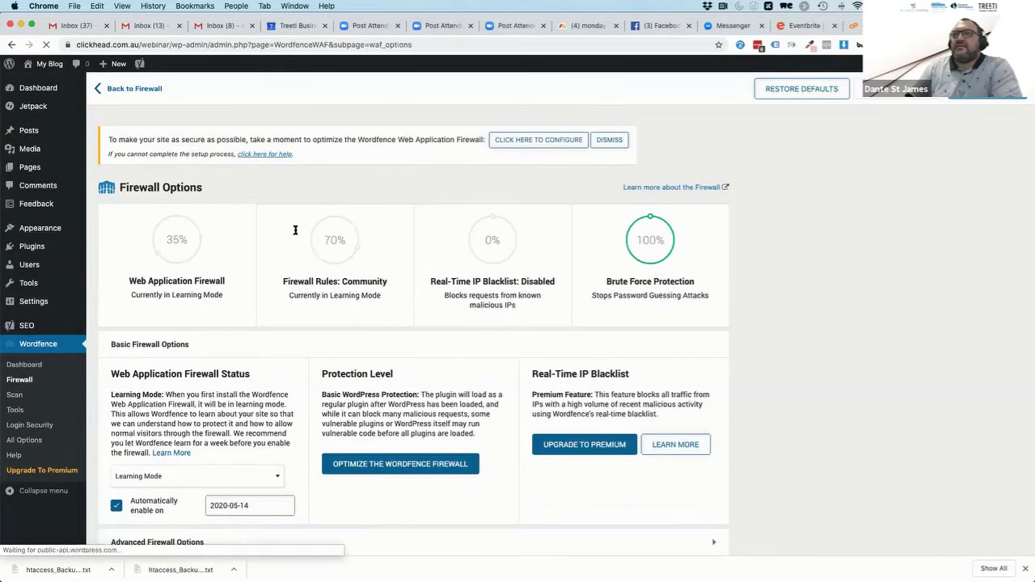
{"action": "left_click", "coordinate": [46, 44]}
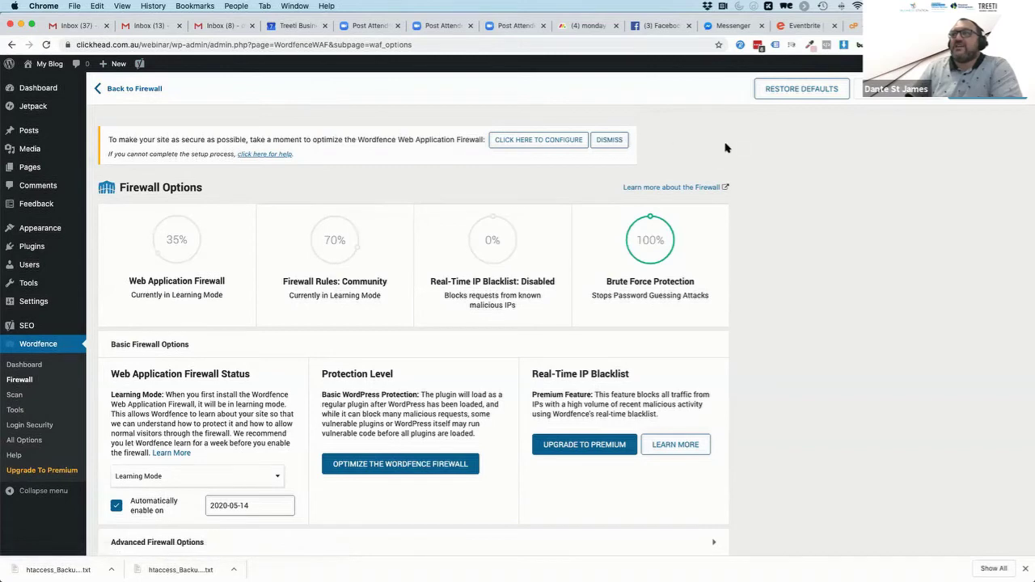
Redo the firewall optimisation with LiteSpeed/Isapi as the server configuration and a fresh .htaccess backup
{"action": "left_click", "coordinate": [547, 139]}
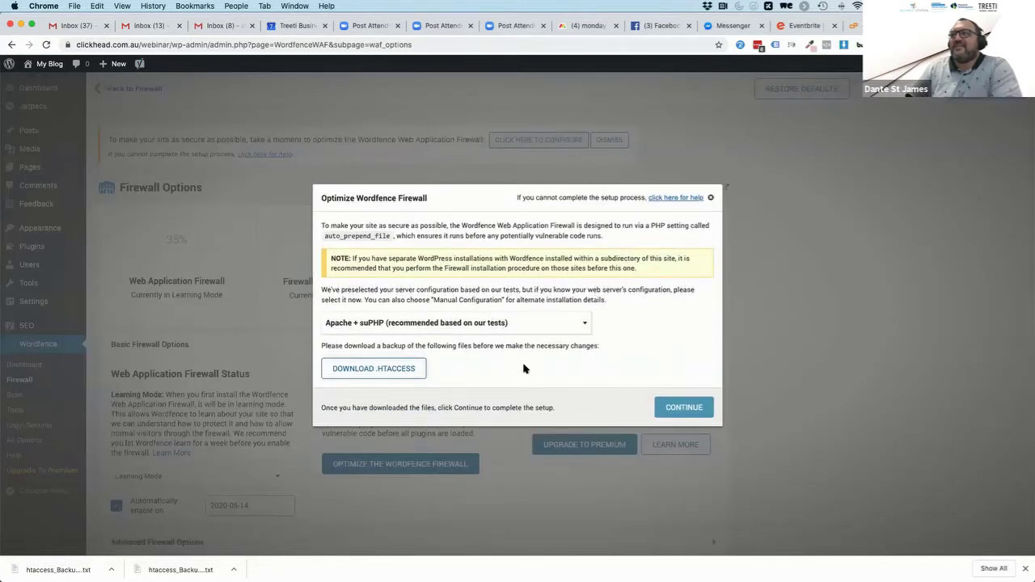
{"action": "left_click", "coordinate": [417, 323]}
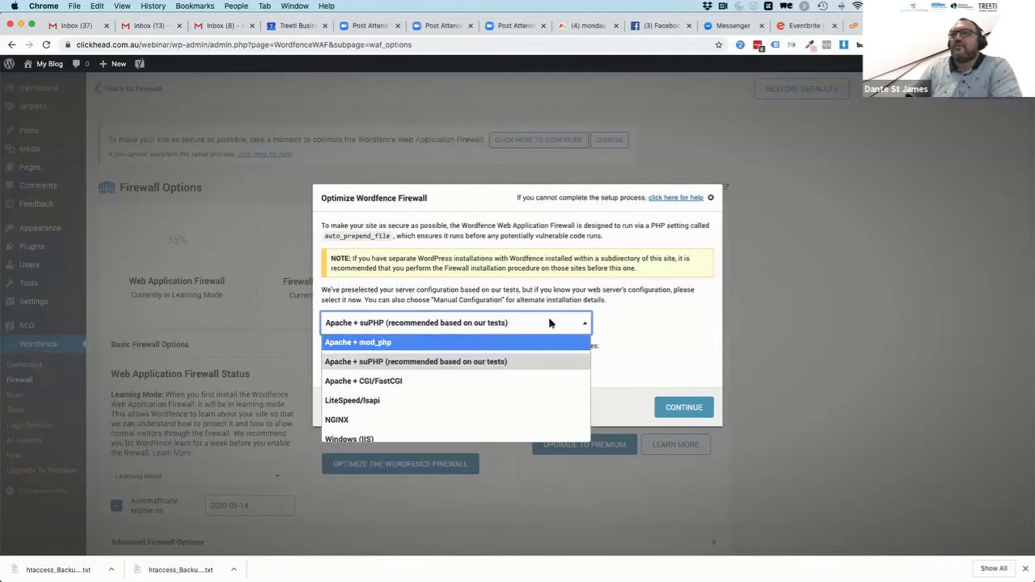
{"action": "left_click", "coordinate": [647, 316]}
{"action": "left_click", "coordinate": [459, 333]}
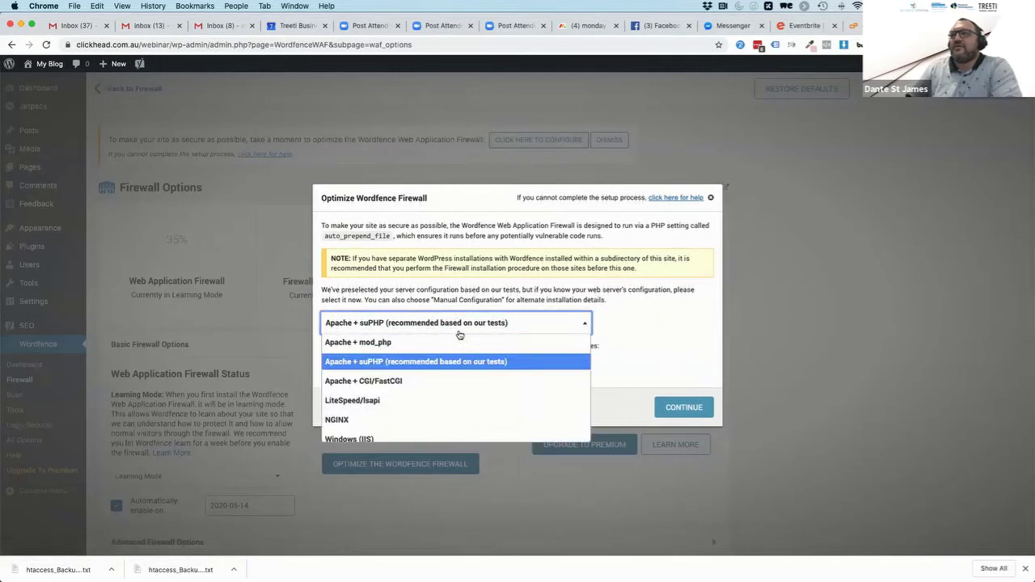
{"action": "left_click", "coordinate": [370, 401]}
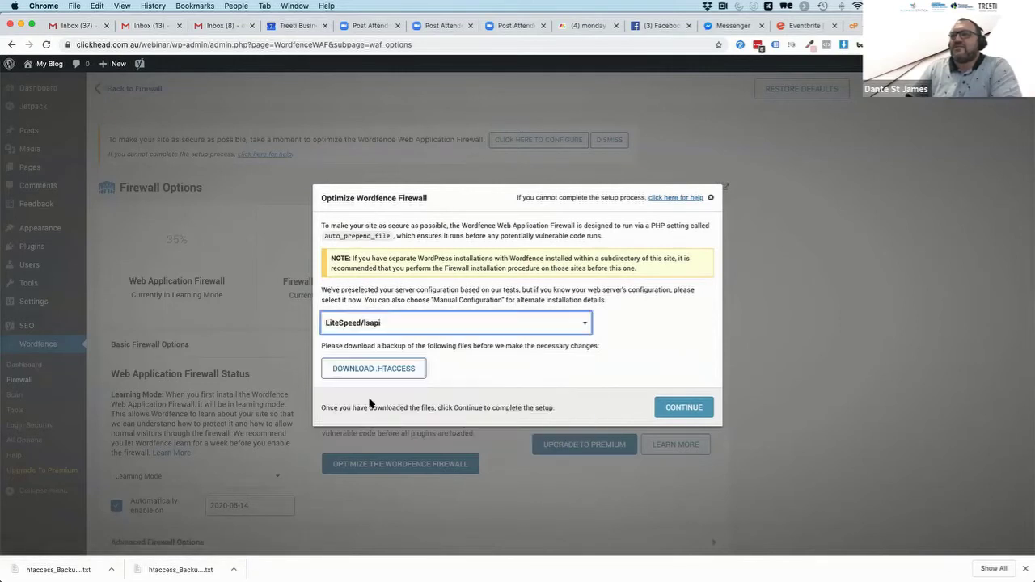
{"action": "left_click", "coordinate": [349, 372]}
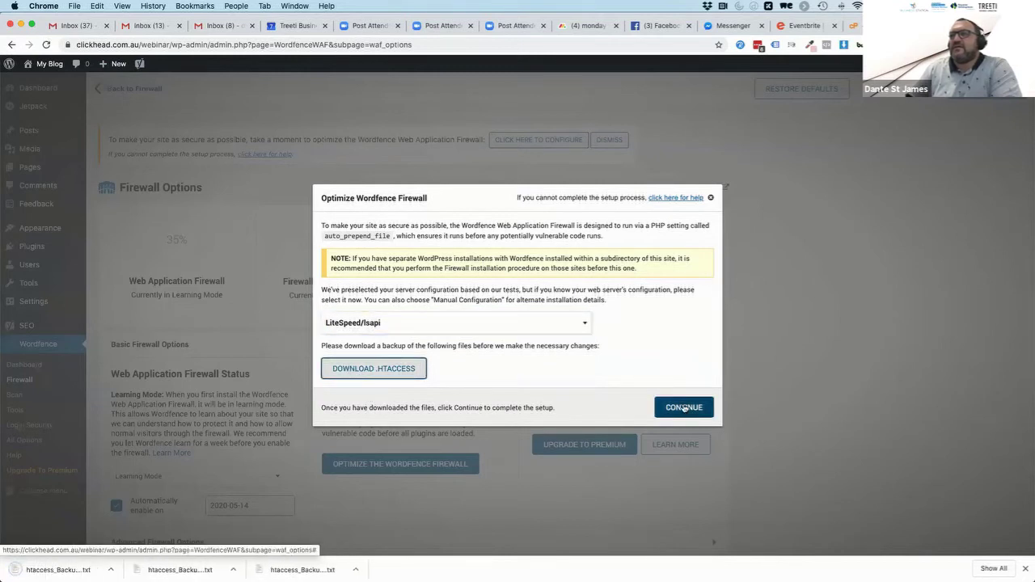
{"action": "left_click", "coordinate": [685, 408]}
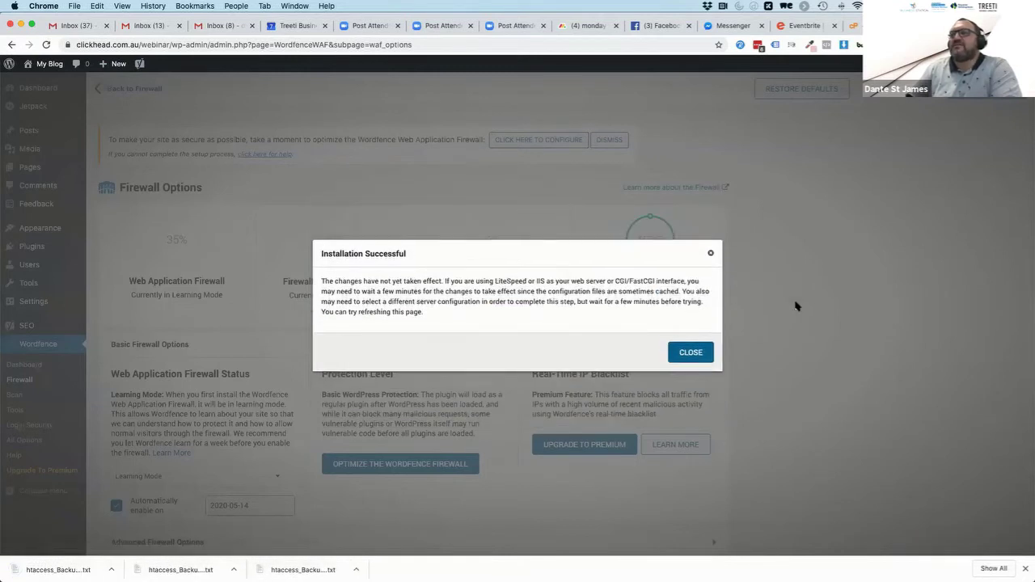
{"action": "left_click", "coordinate": [691, 353]}
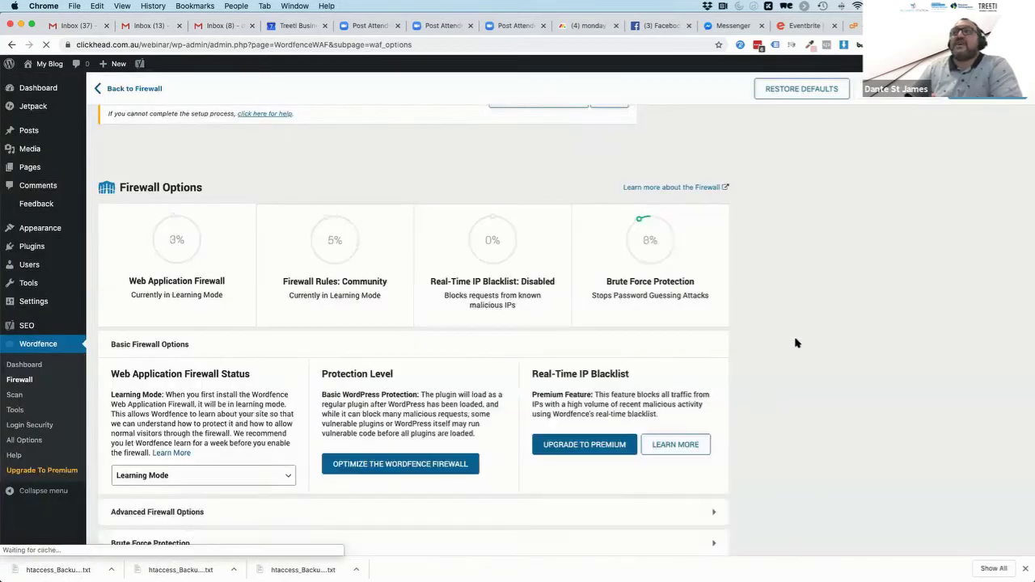
Reopen the firewall optimisation setup to check it, then close it without changes
{"action": "scroll", "coordinate": [779, 450], "scroll_direction": "down", "scroll_amount": 3}
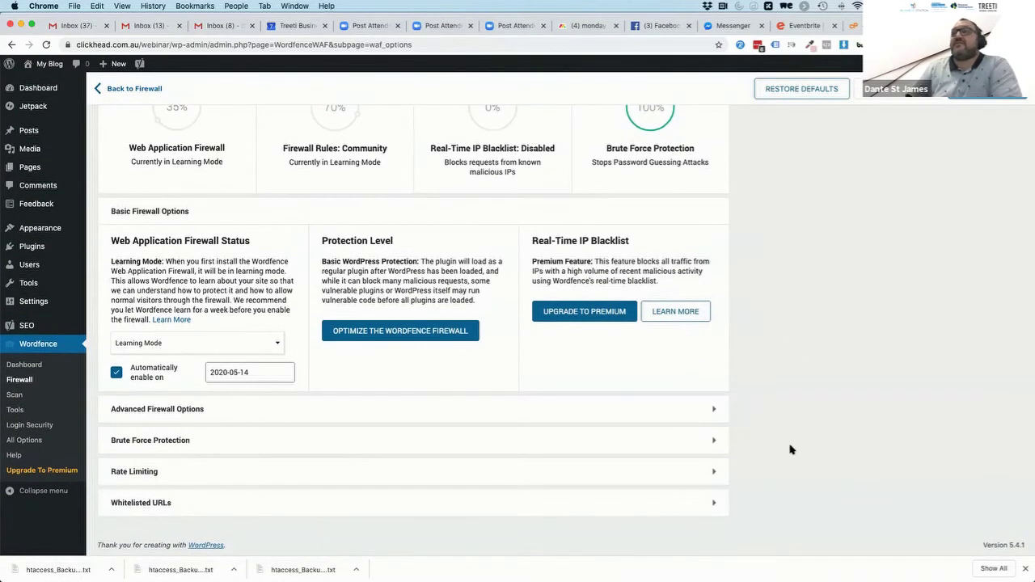
{"action": "scroll", "coordinate": [360, 318], "scroll_direction": "up", "scroll_amount": 3}
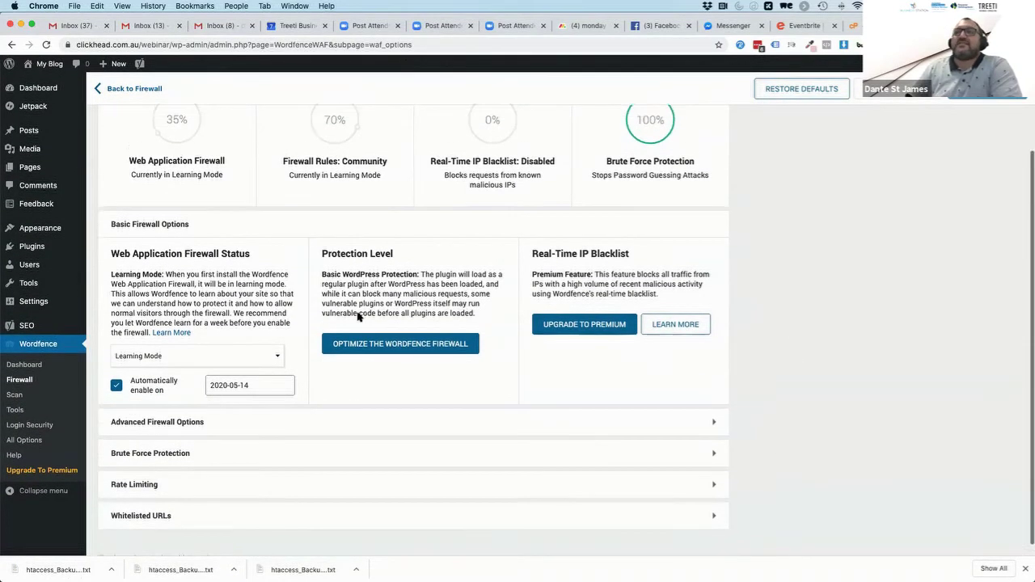
{"action": "scroll", "coordinate": [441, 343], "scroll_direction": "down", "scroll_amount": 3}
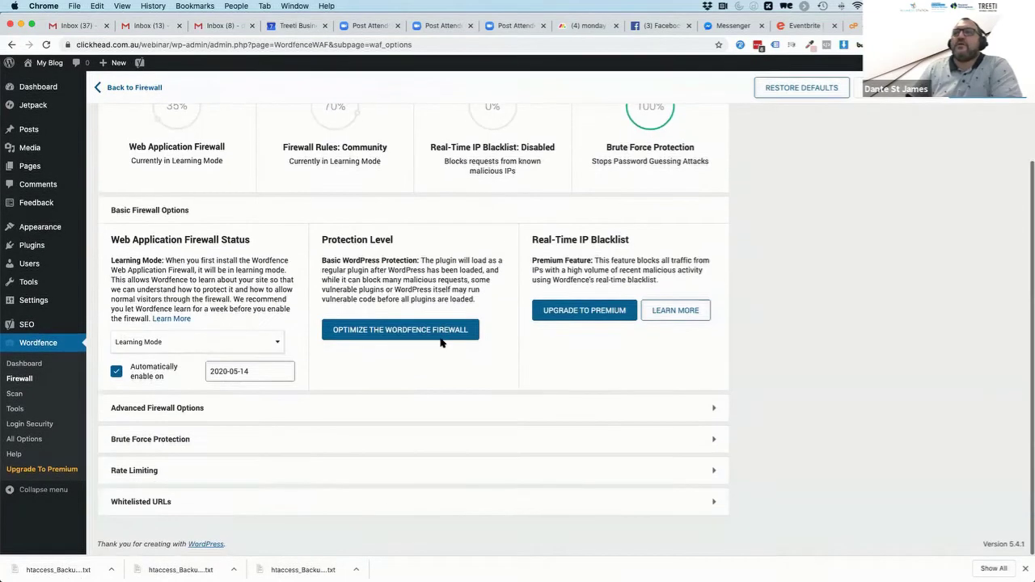
{"action": "left_click", "coordinate": [396, 332]}
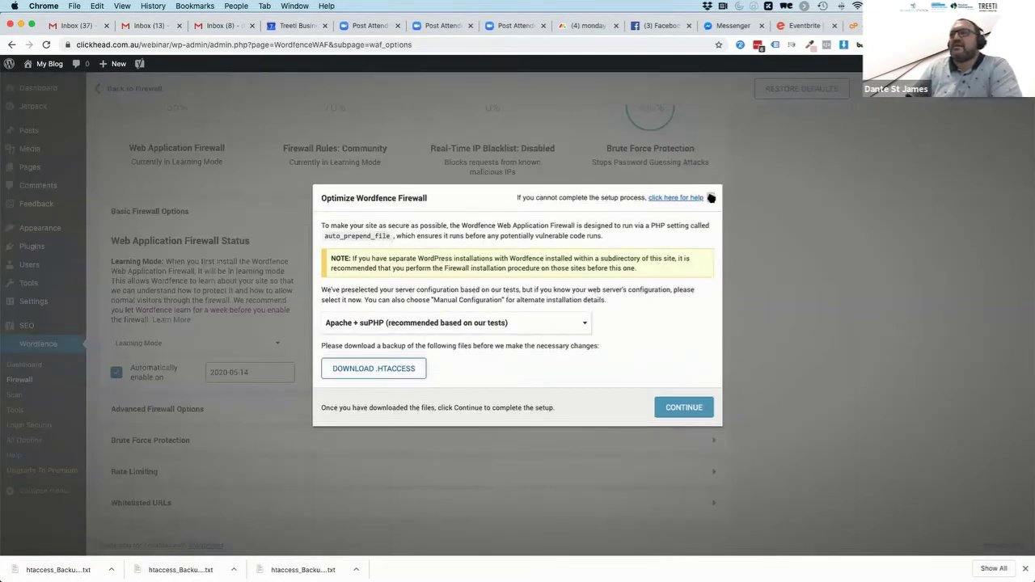
{"action": "key", "text": "Escape"}
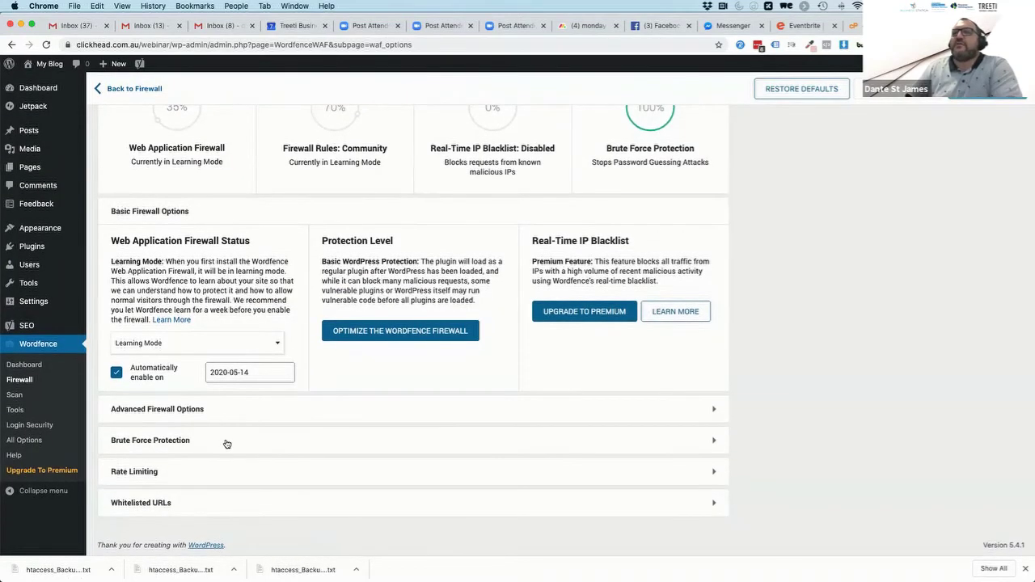
Expand and review the Brute Force Protection settings, showing 100% protection
{"action": "left_click", "coordinate": [226, 444]}
{"action": "scroll", "coordinate": [393, 464], "scroll_direction": "down", "scroll_amount": 5}
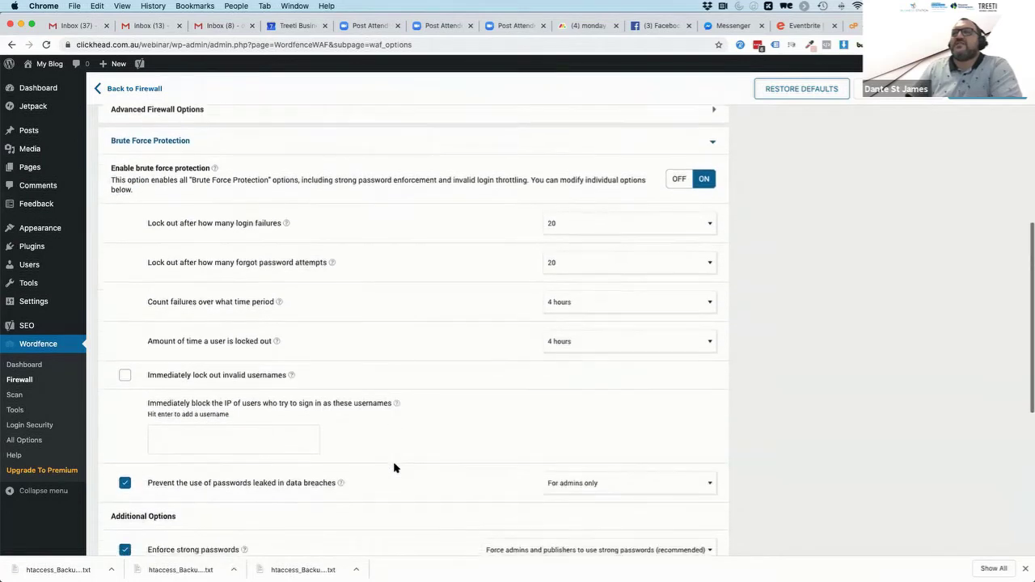
{"action": "scroll", "coordinate": [413, 388], "scroll_direction": "up", "scroll_amount": 10}
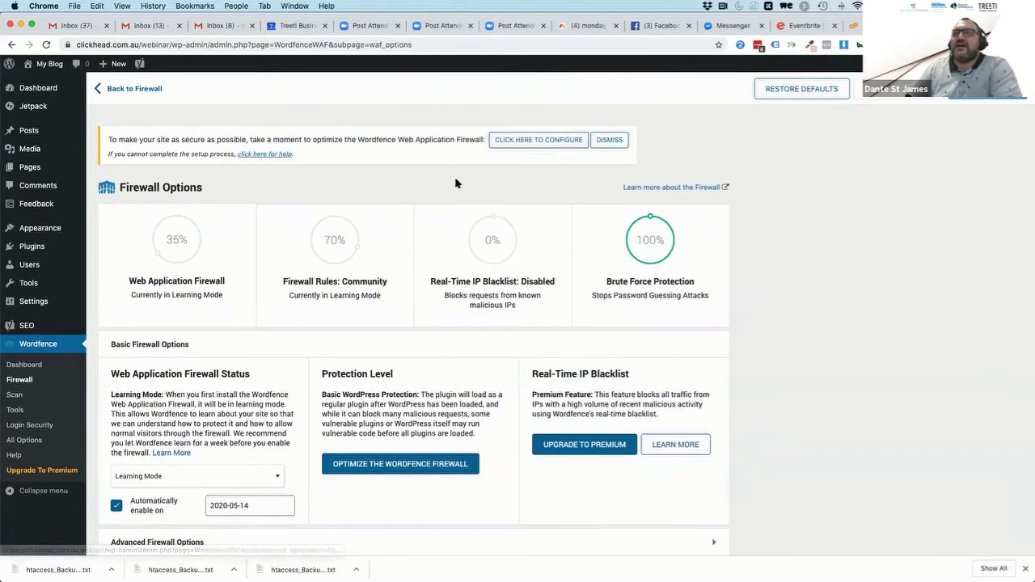
{"action": "scroll", "coordinate": [273, 348], "scroll_direction": "down", "scroll_amount": 10}
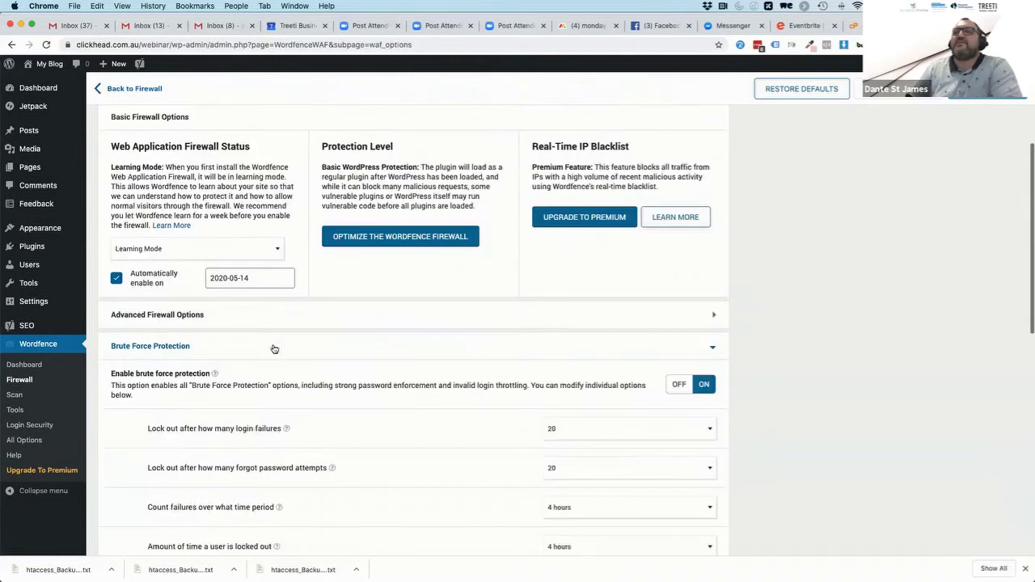
{"action": "scroll", "coordinate": [349, 327], "scroll_direction": "down", "scroll_amount": 5}
{"action": "scroll", "coordinate": [364, 283], "scroll_direction": "down", "scroll_amount": 3}
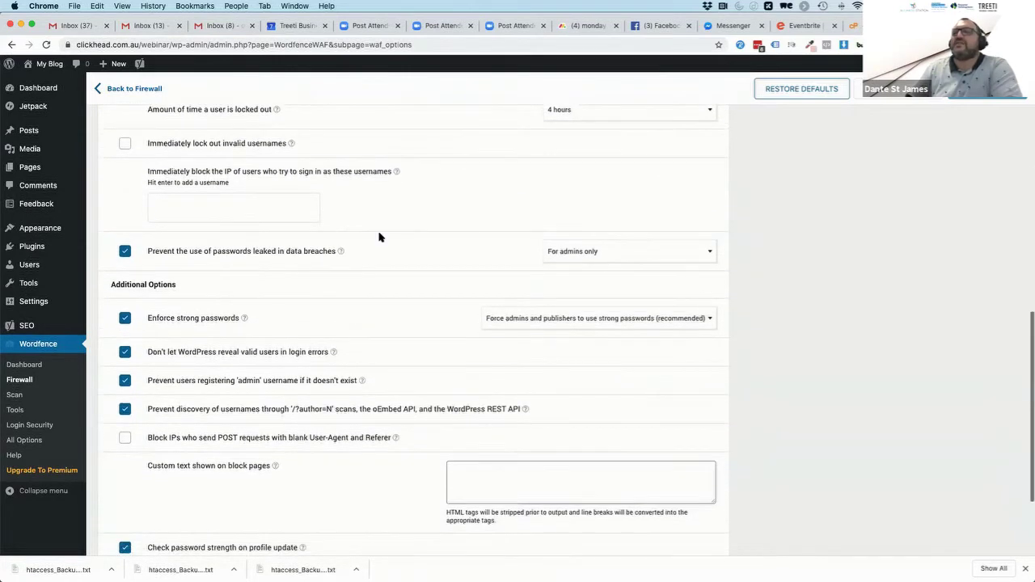
{"action": "scroll", "coordinate": [363, 453], "scroll_direction": "down", "scroll_amount": 4}
{"action": "scroll", "coordinate": [362, 472], "scroll_direction": "up", "scroll_amount": 20}
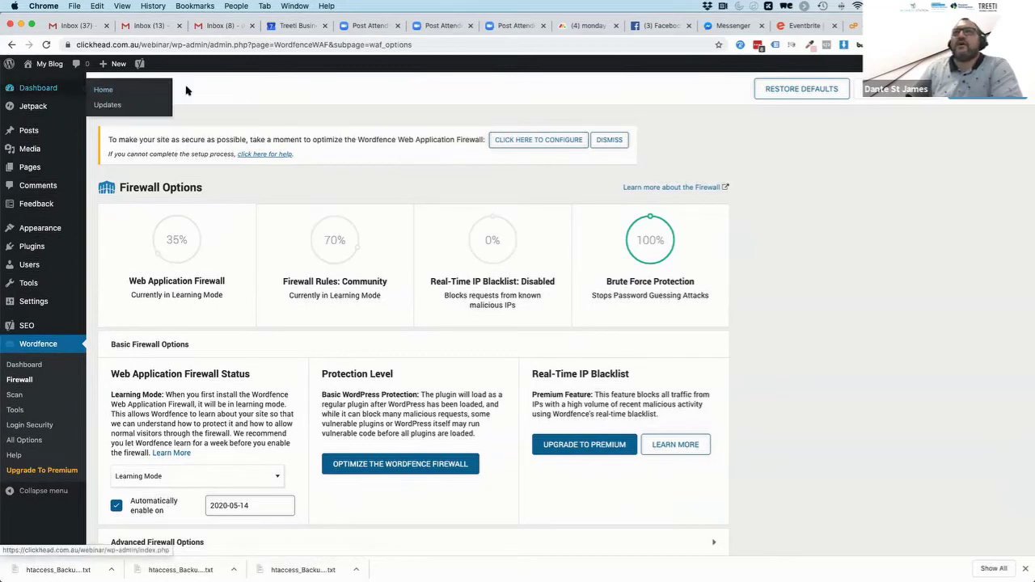
Return to the site Dashboard and run Yoast SEO's data-storage optimisation to speed up the site
{"action": "left_click", "coordinate": [130, 90]}
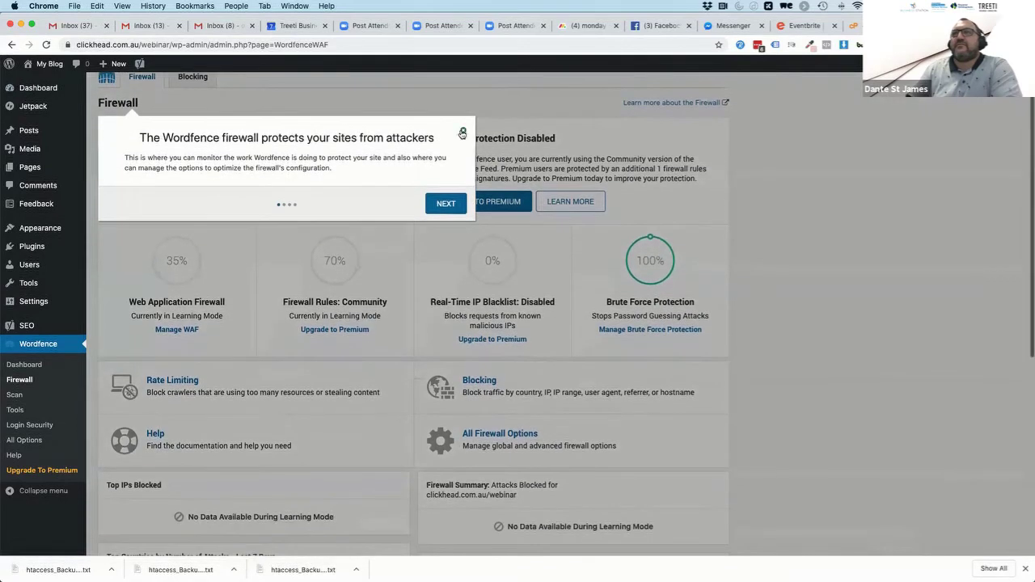
{"action": "left_click", "coordinate": [463, 134]}
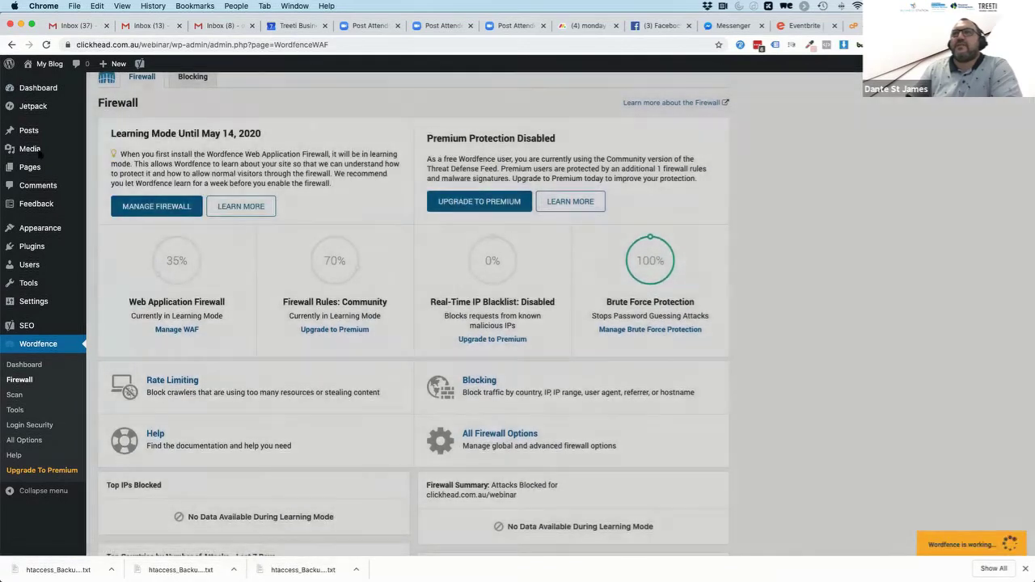
{"action": "left_click", "coordinate": [38, 91]}
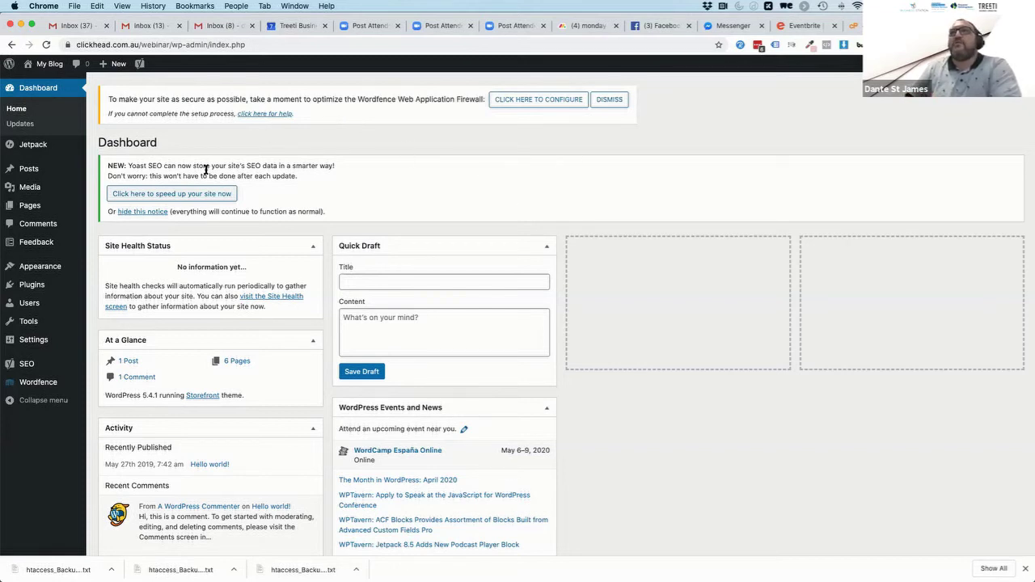
{"action": "triple_click", "coordinate": [151, 166]}
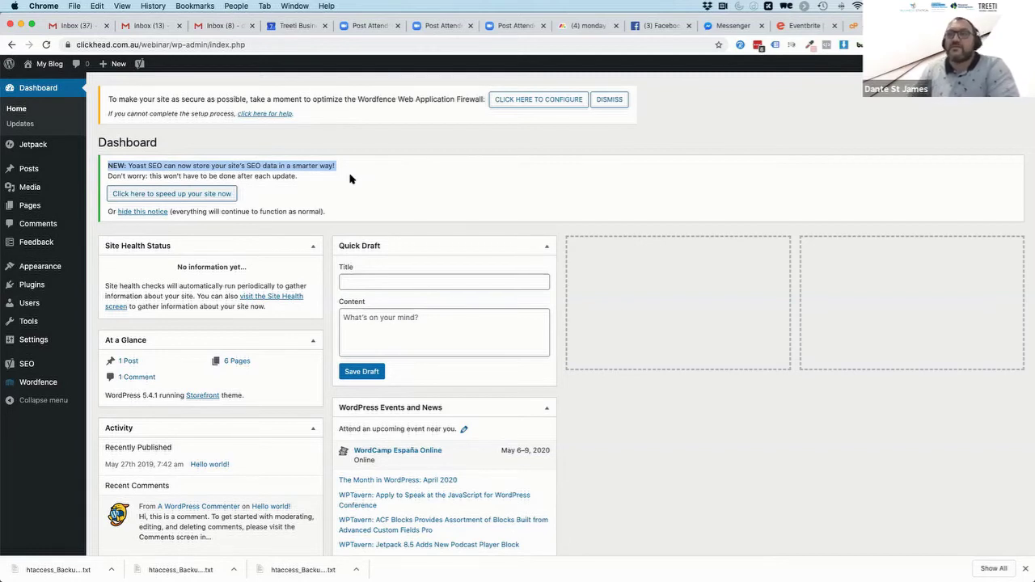
{"action": "left_click", "coordinate": [158, 196]}
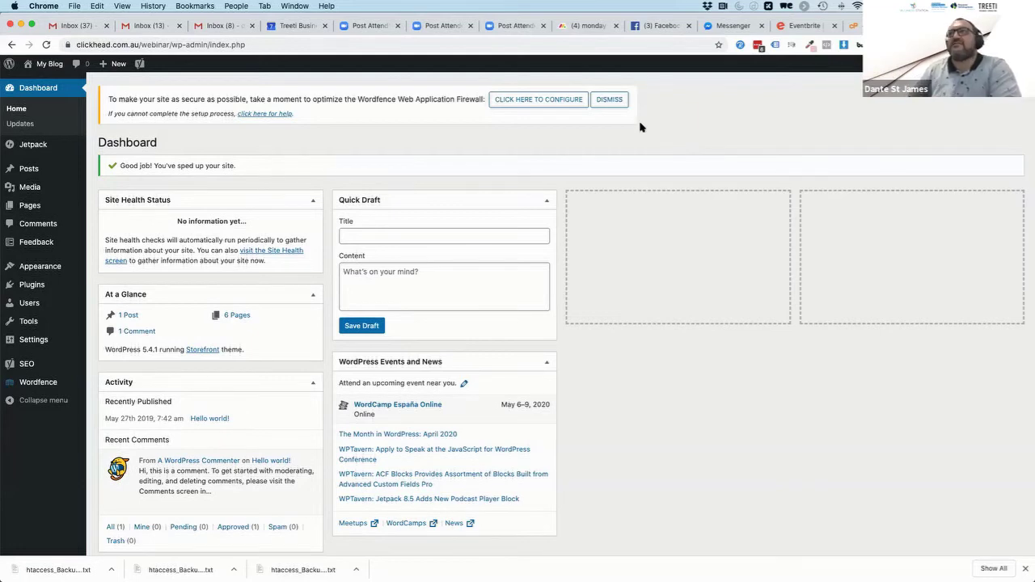
Dismiss the Wordfence firewall notice and load jetpack in a new browser tab
{"action": "left_click", "coordinate": [610, 100]}
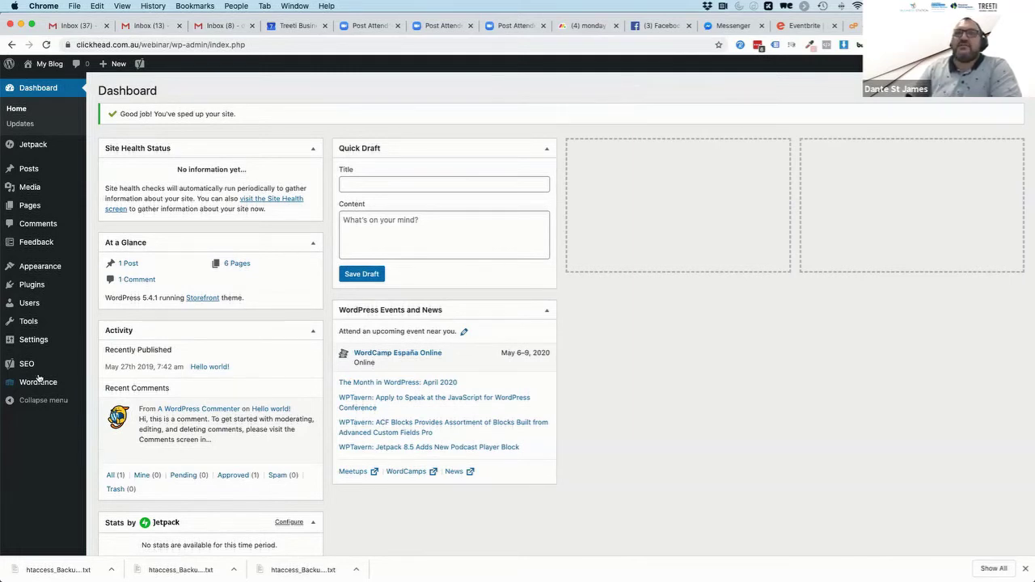
{"action": "mouse_move", "coordinate": [38, 385]}
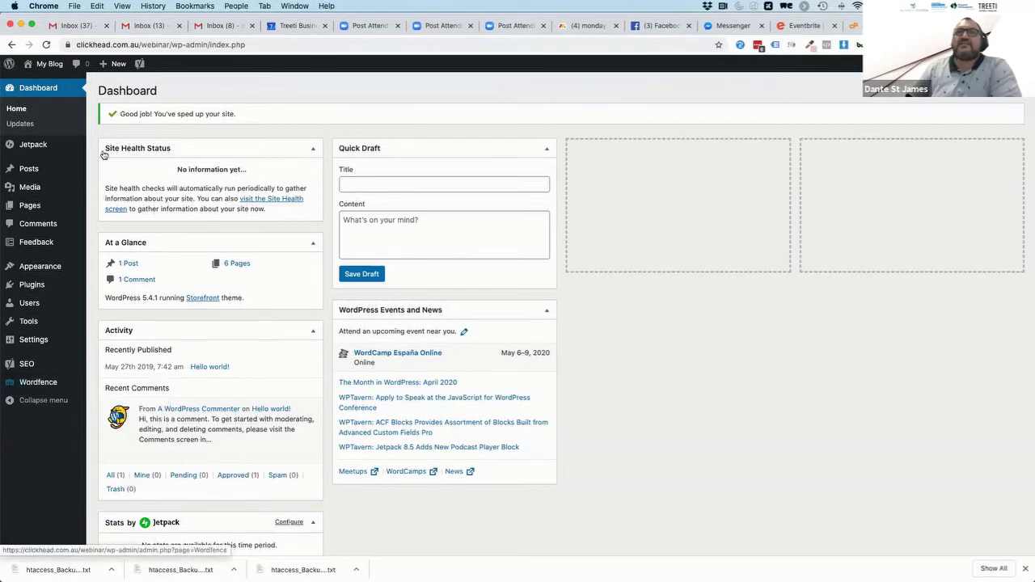
{"action": "mouse_move", "coordinate": [30, 149]}
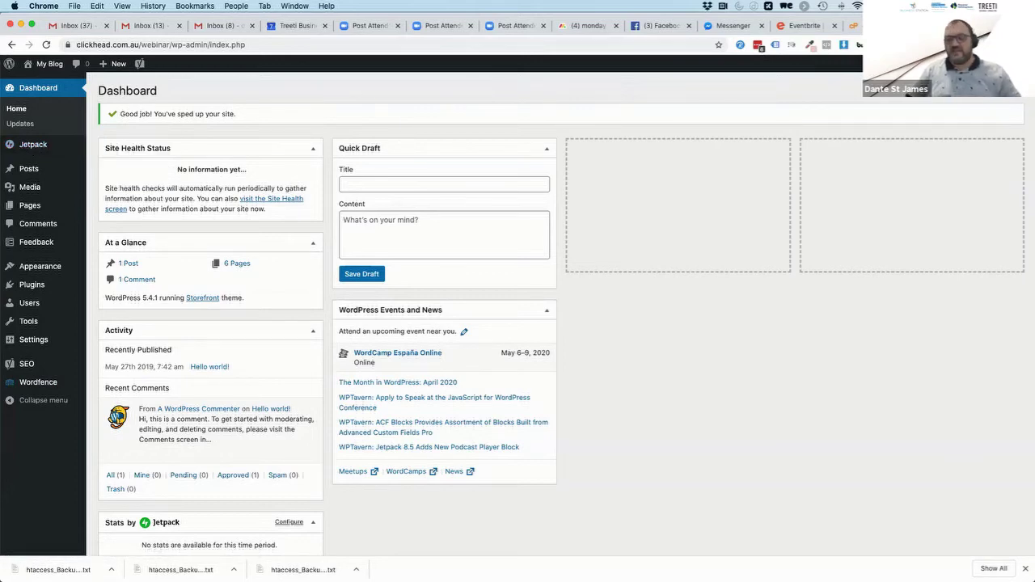
{"action": "key", "text": "super+t"}
{"action": "type", "text": "jetpack"}
{"action": "key", "text": "Return"}
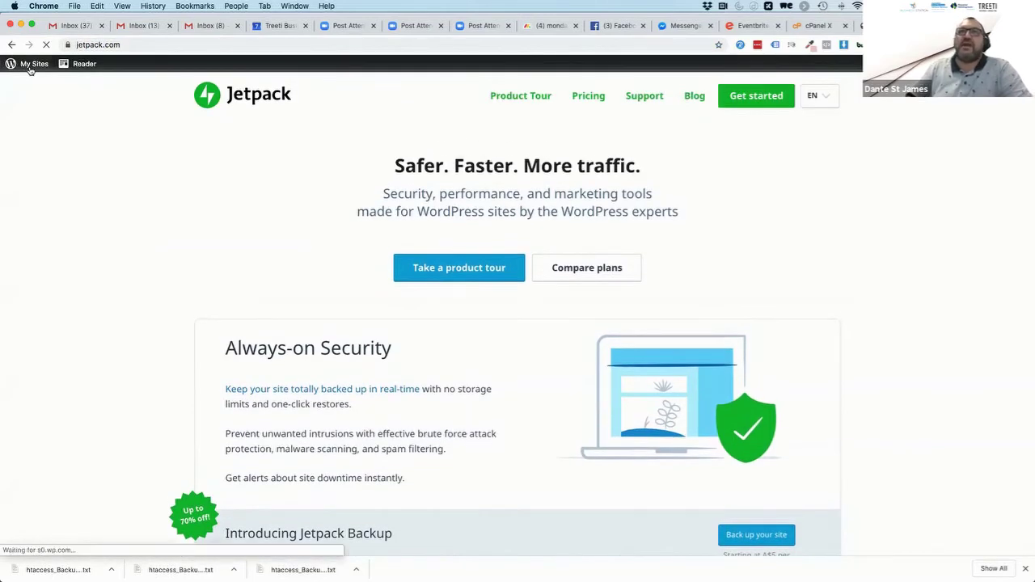
Go to My Sites > Plugins > Manage plugins and review the list showing 18 available updates
{"action": "left_click", "coordinate": [30, 67]}
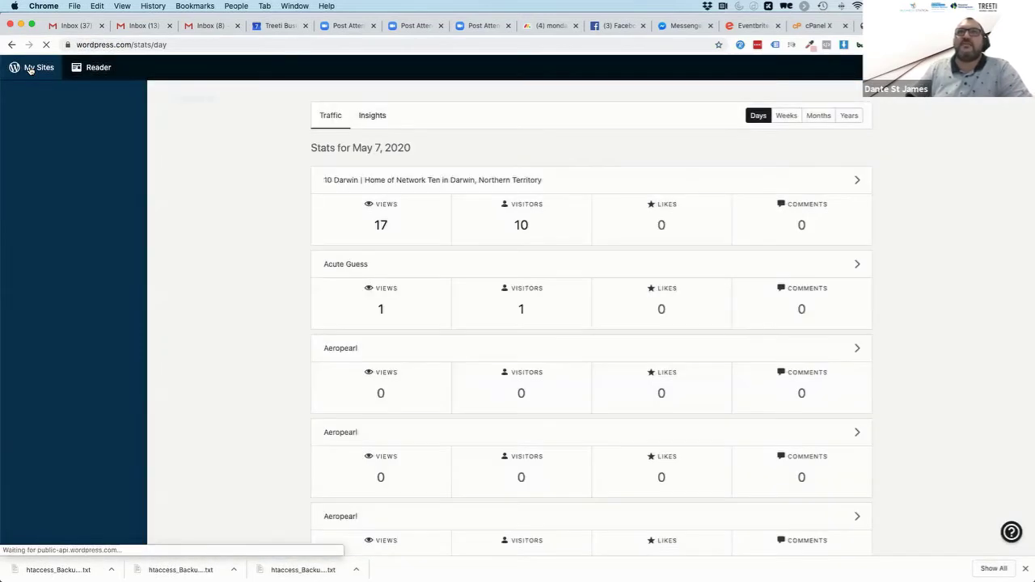
{"action": "scroll", "coordinate": [223, 248], "scroll_direction": "down", "scroll_amount": 8}
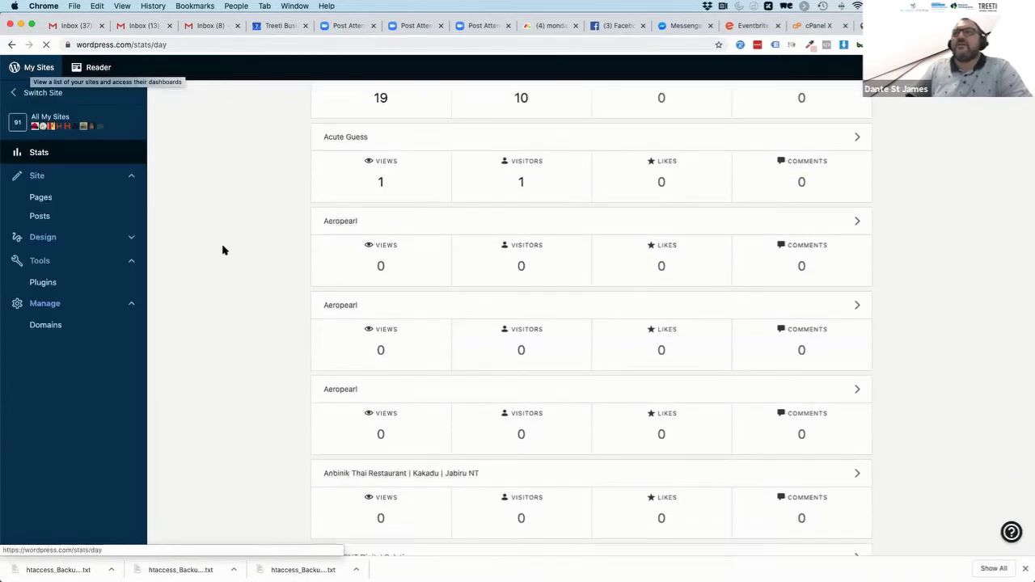
{"action": "scroll", "coordinate": [222, 249], "scroll_direction": "down", "scroll_amount": 10}
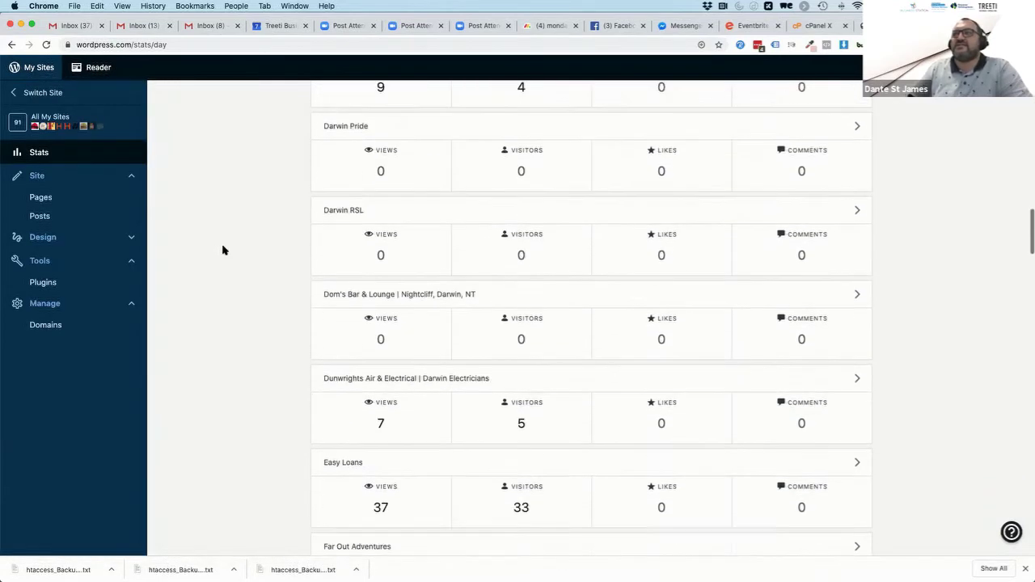
{"action": "scroll", "coordinate": [221, 248], "scroll_direction": "up", "scroll_amount": 20}
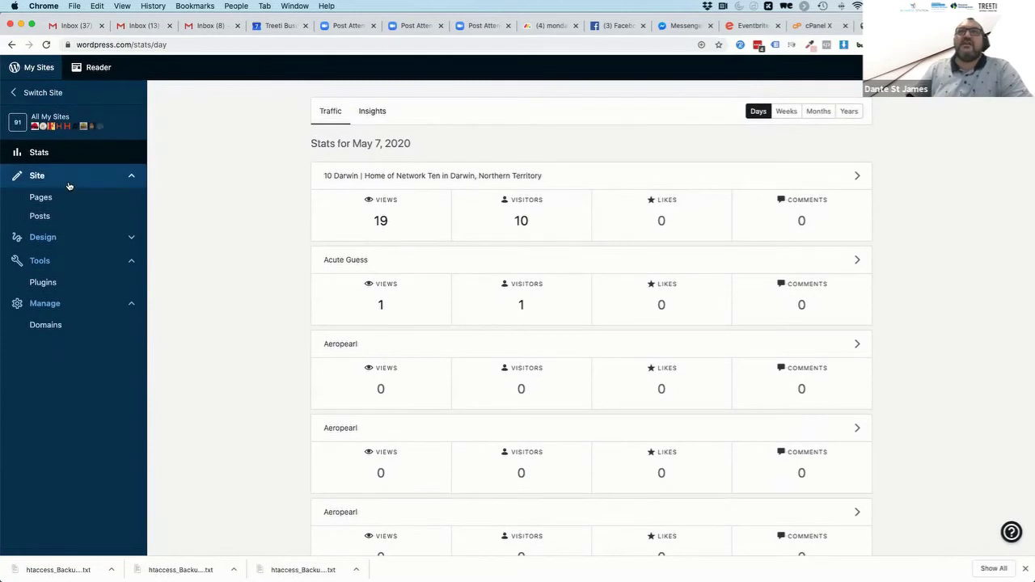
{"action": "left_click", "coordinate": [39, 284]}
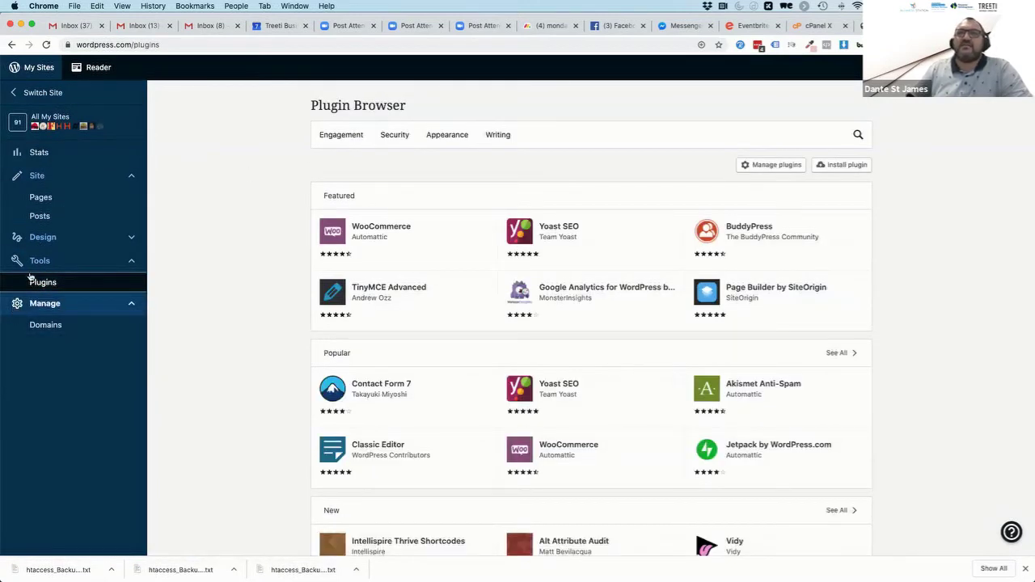
{"action": "left_click", "coordinate": [771, 164]}
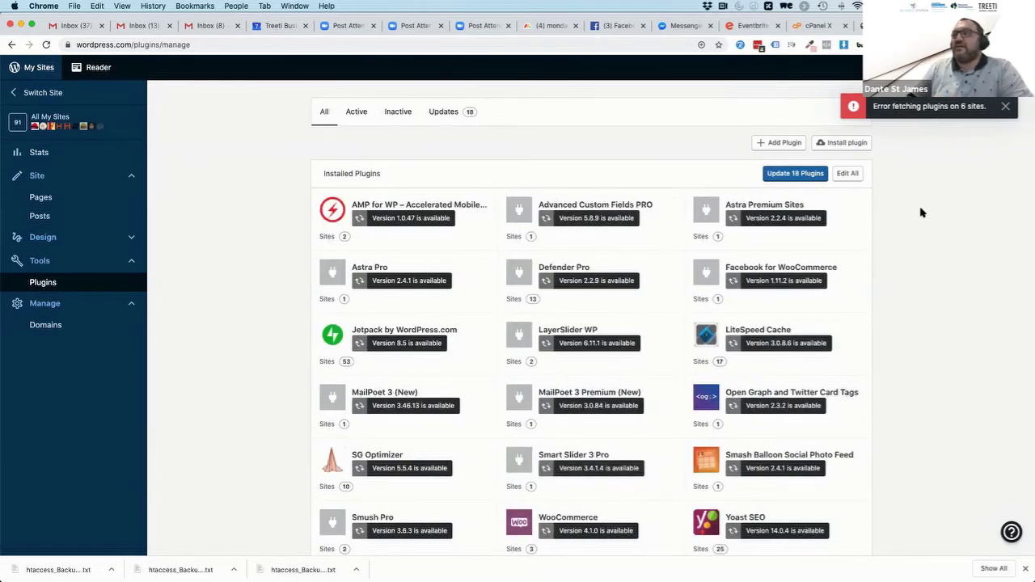
{"action": "scroll", "coordinate": [903, 308], "scroll_direction": "down", "scroll_amount": 2}
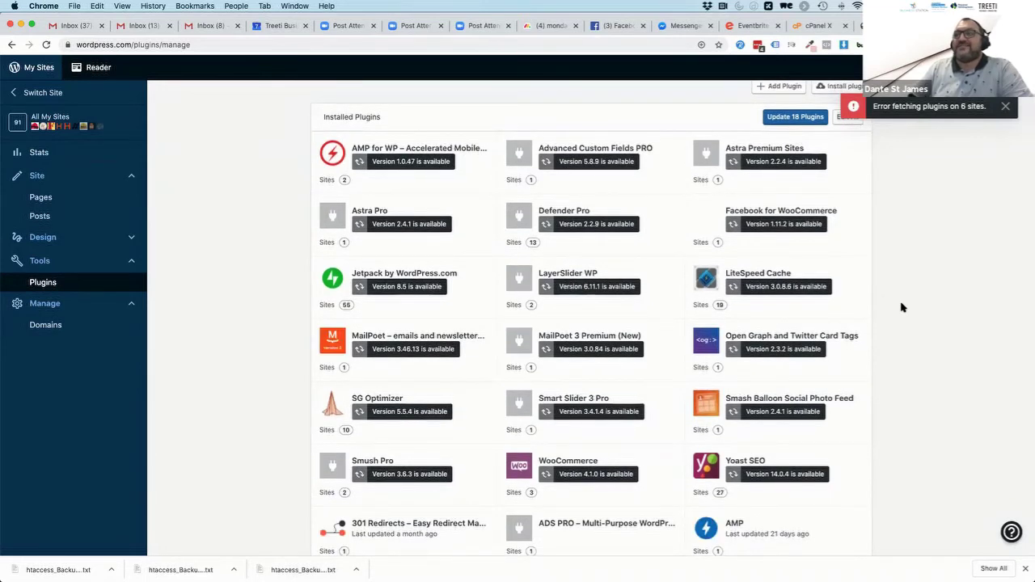
{"action": "scroll", "coordinate": [903, 307], "scroll_direction": "down", "scroll_amount": 2}
{"action": "scroll", "coordinate": [903, 307], "scroll_direction": "up", "scroll_amount": 3}
{"action": "scroll", "coordinate": [902, 307], "scroll_direction": "up", "scroll_amount": 1}
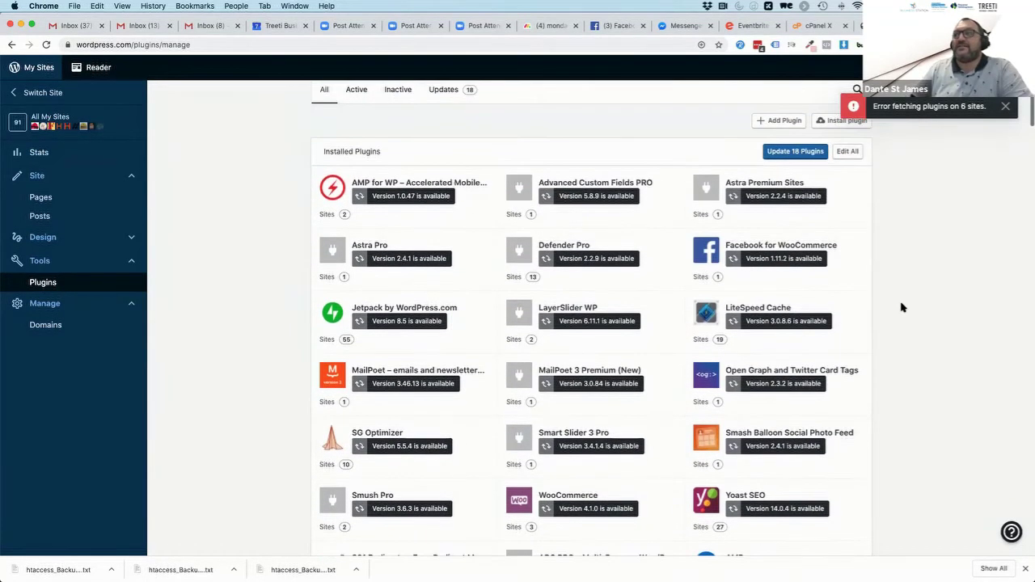
Update all 18 outdated plugins at once, then bring up the Switch Site list
{"action": "left_click", "coordinate": [796, 155]}
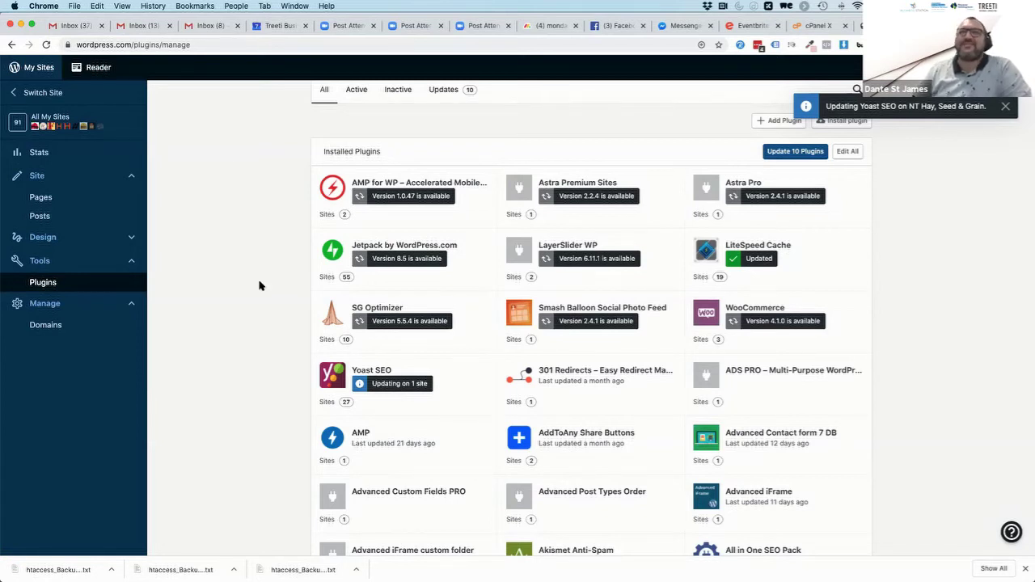
{"action": "left_click", "coordinate": [25, 93]}
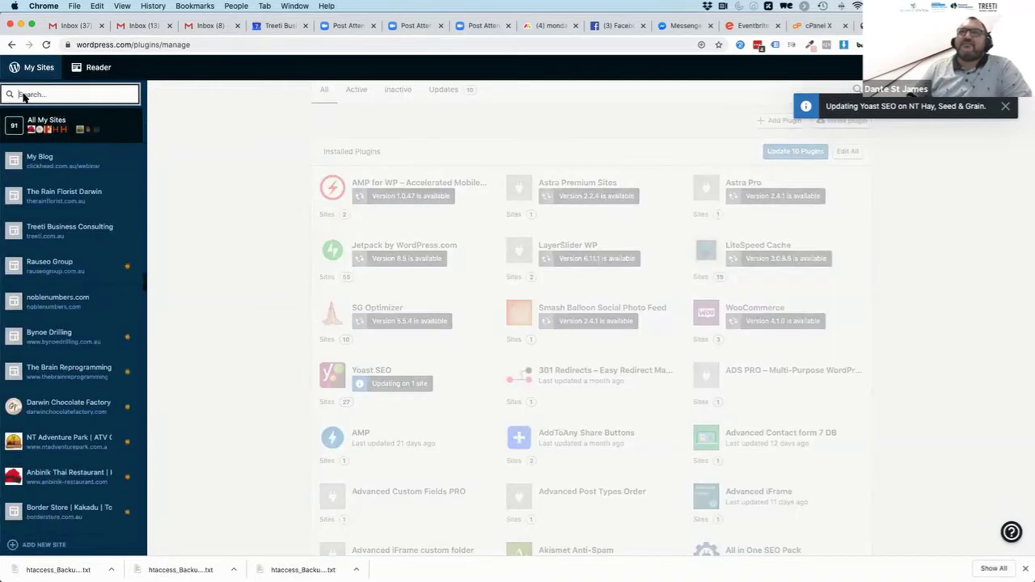
Open the My Blog site's WP Admin dashboard from the site switcher, then switch away from the browser
{"action": "left_click", "coordinate": [45, 160]}
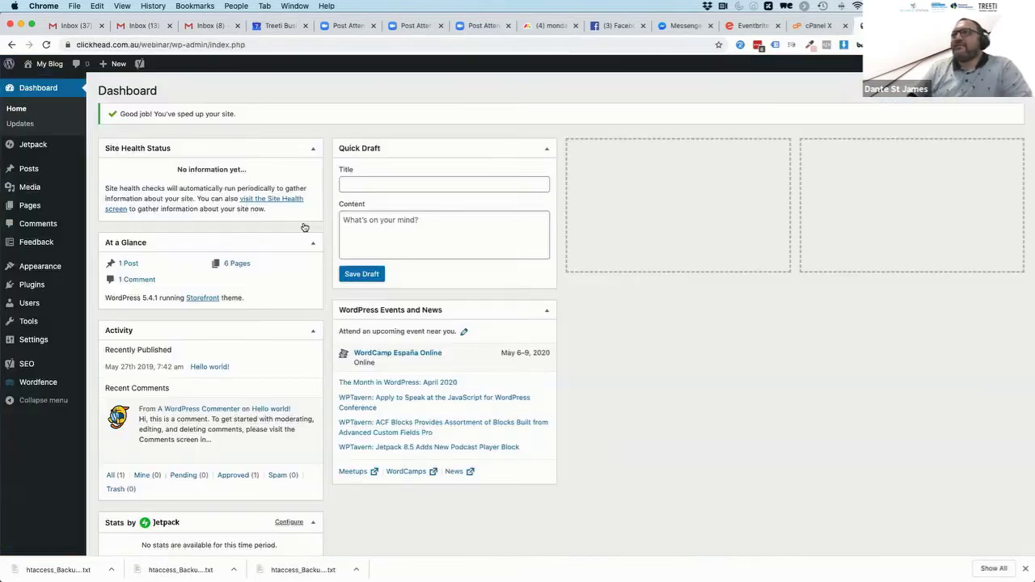
{"action": "mouse_move", "coordinate": [81, 371]}
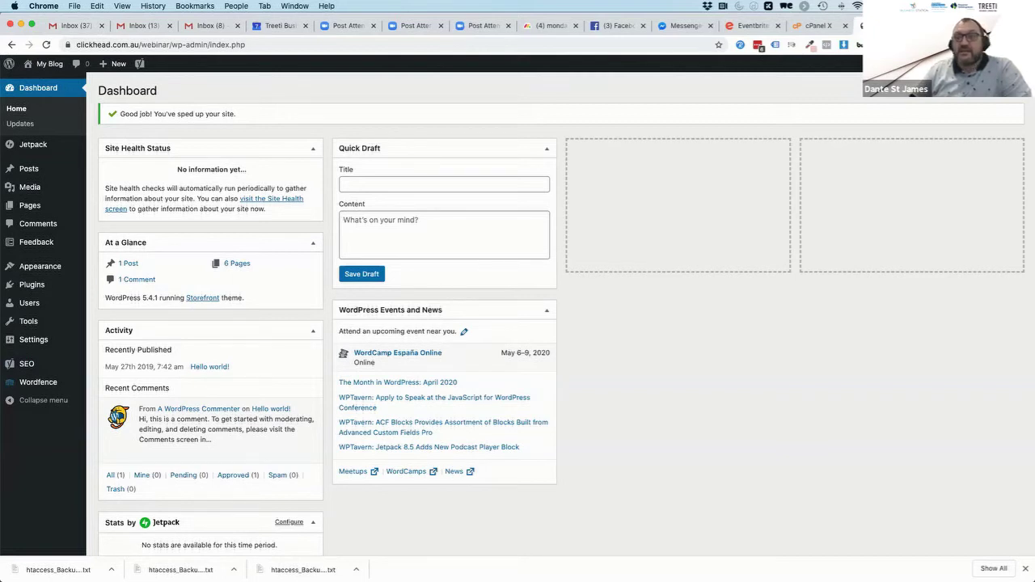
{"action": "key", "text": "super+Tab"}
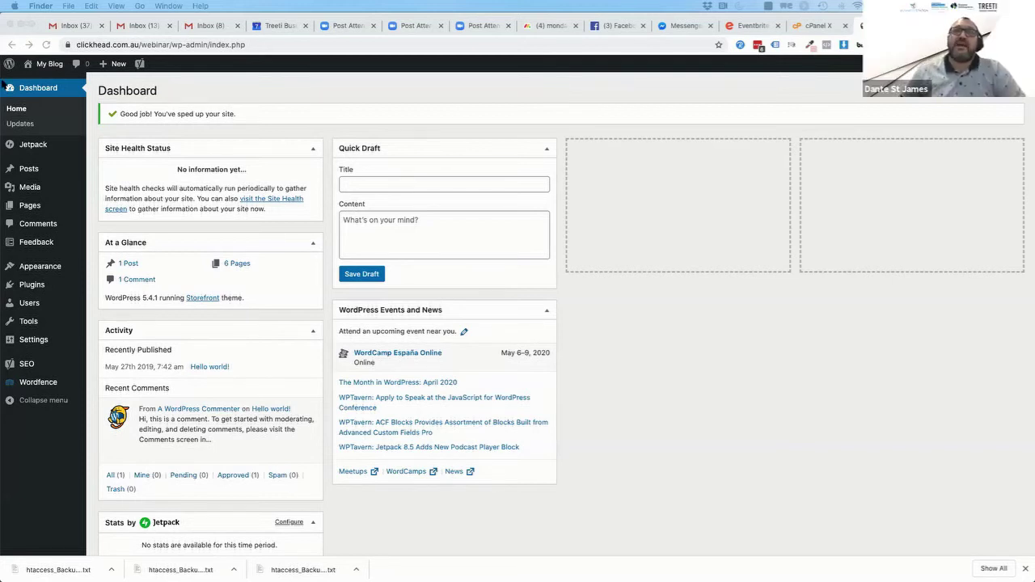
{"action": "left_click", "coordinate": [182, 79]}
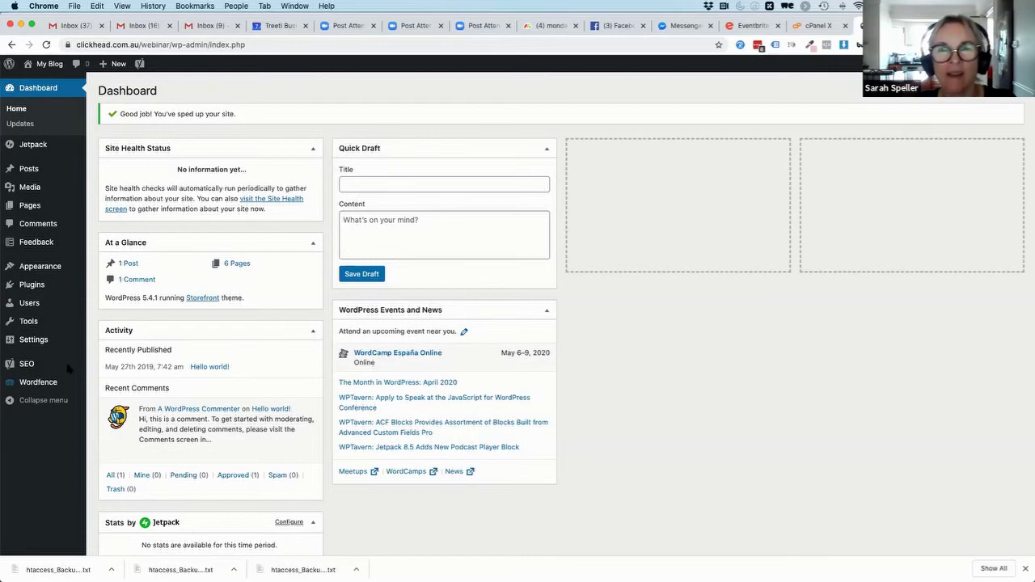
View the Yoast SEO General dashboard, then open the Jetpack Dashboard with site stats
{"action": "left_click", "coordinate": [23, 365]}
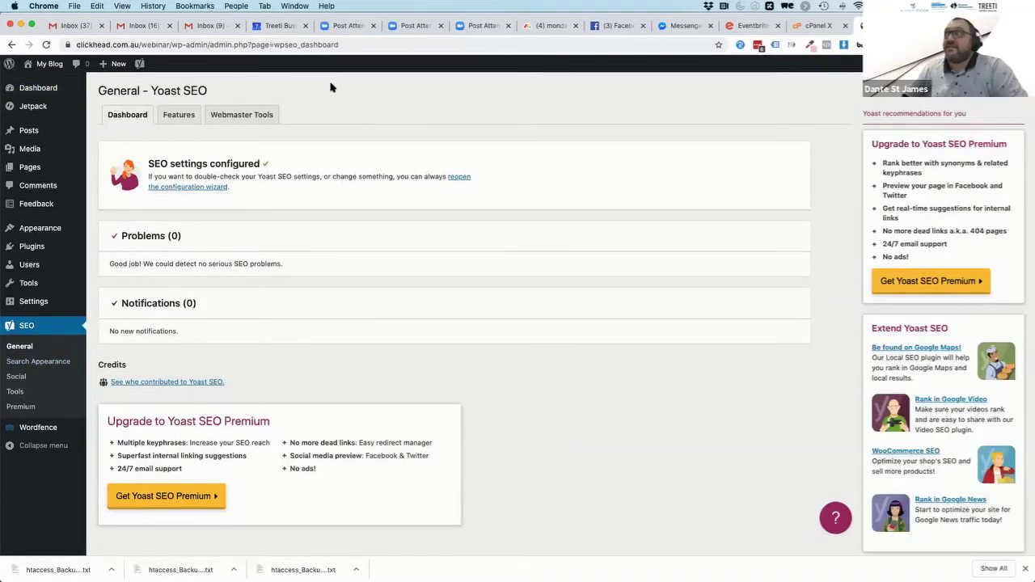
{"action": "left_click", "coordinate": [34, 109]}
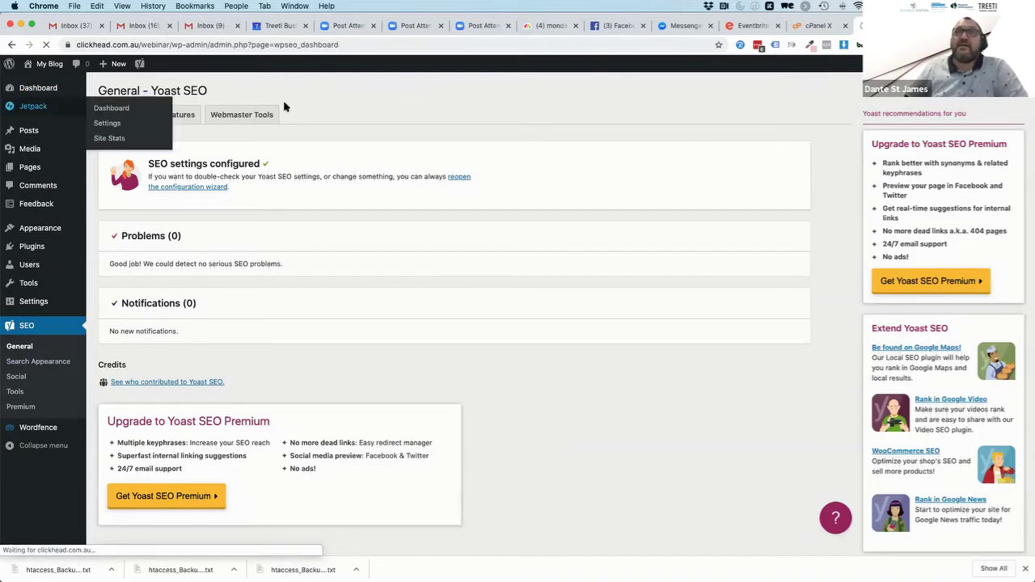
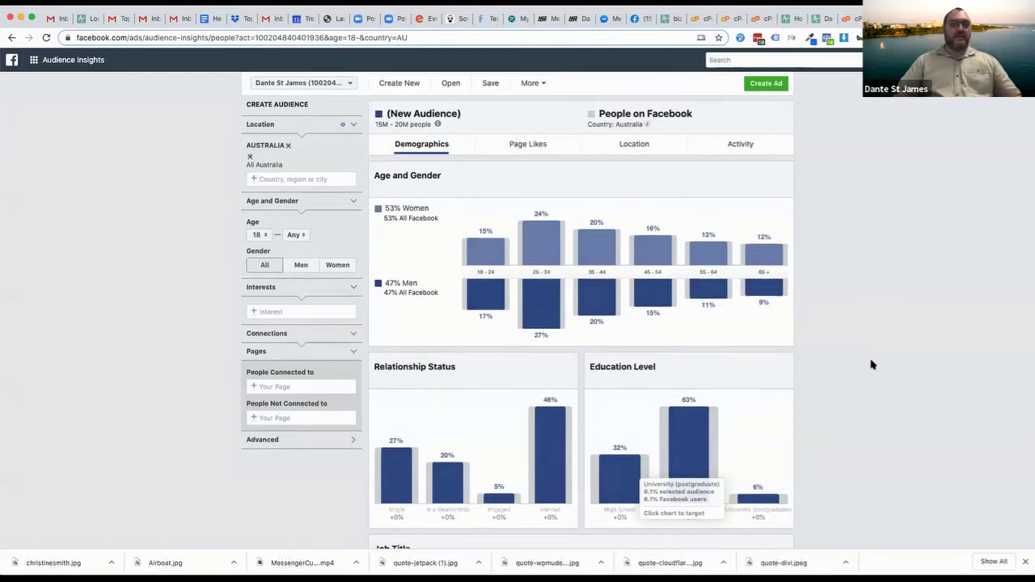
Show the Australia 18+ audience's Page Likes, topped by The Color Run at 127x affinity
{"action": "scroll", "coordinate": [871, 364], "scroll_direction": "down", "scroll_amount": 2}
{"action": "scroll", "coordinate": [872, 365], "scroll_direction": "down", "scroll_amount": 3}
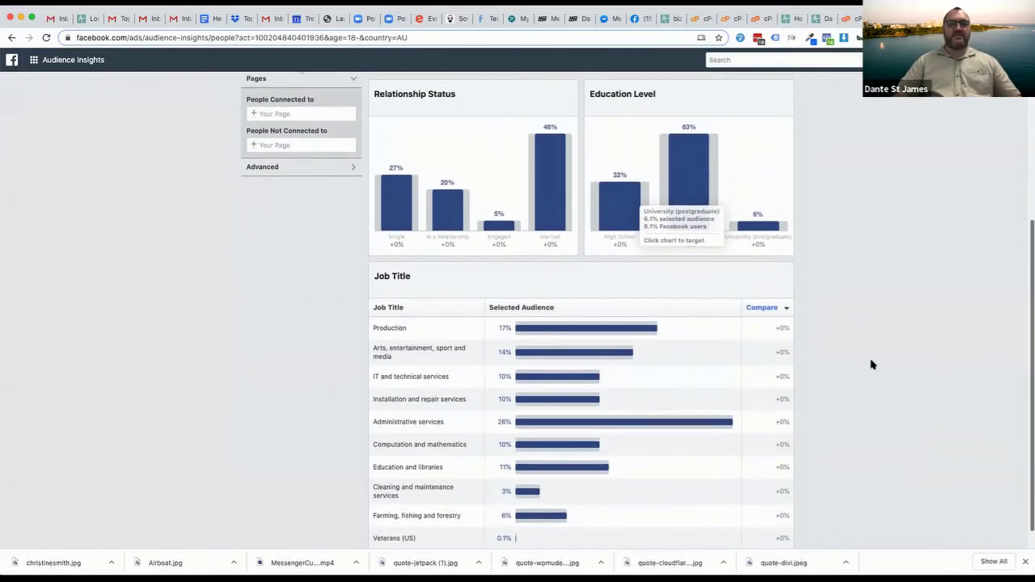
{"action": "scroll", "coordinate": [871, 365], "scroll_direction": "up", "scroll_amount": 5}
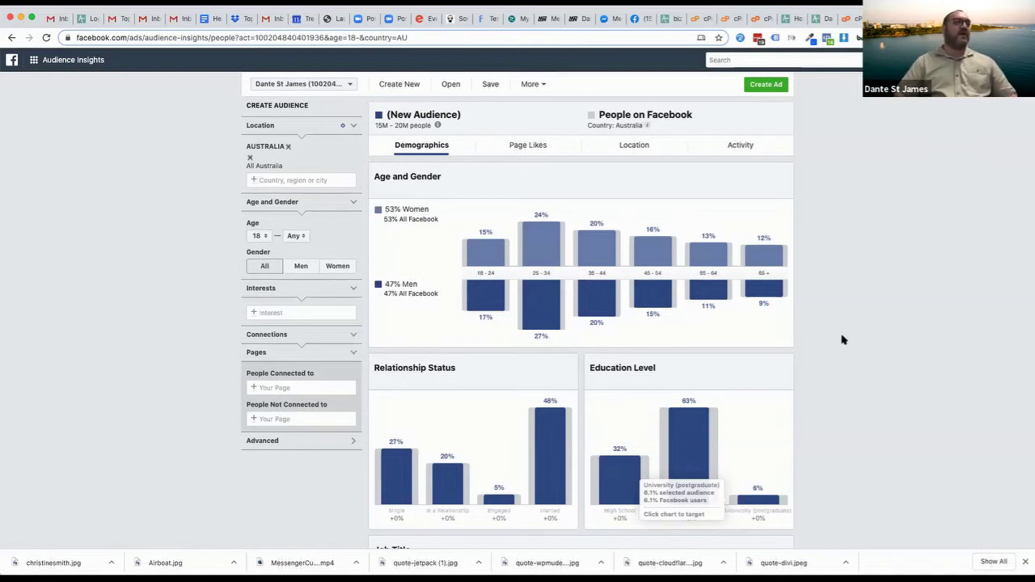
{"action": "scroll", "coordinate": [841, 340], "scroll_direction": "down", "scroll_amount": 4}
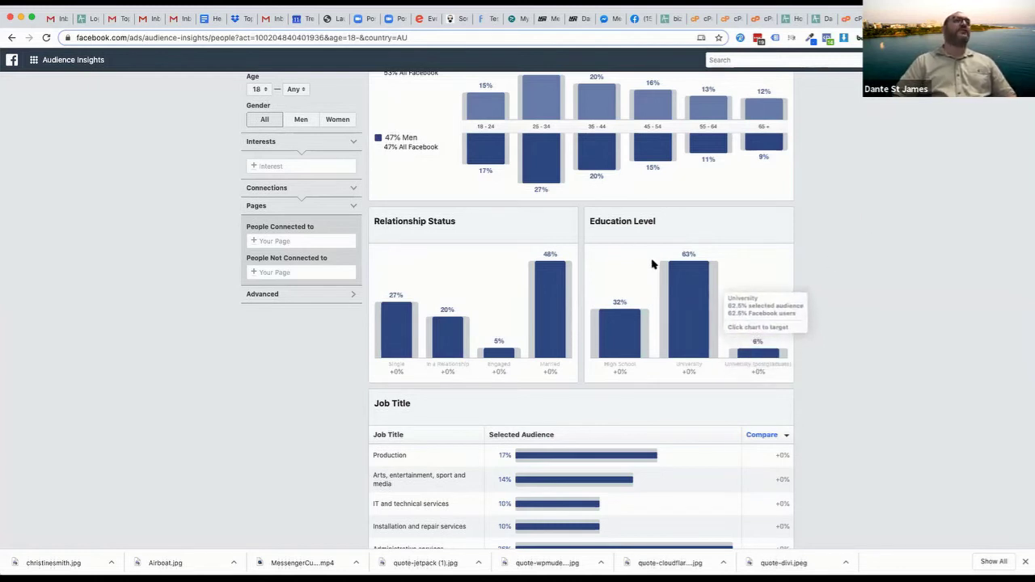
{"action": "scroll", "coordinate": [844, 341], "scroll_direction": "up", "scroll_amount": 3}
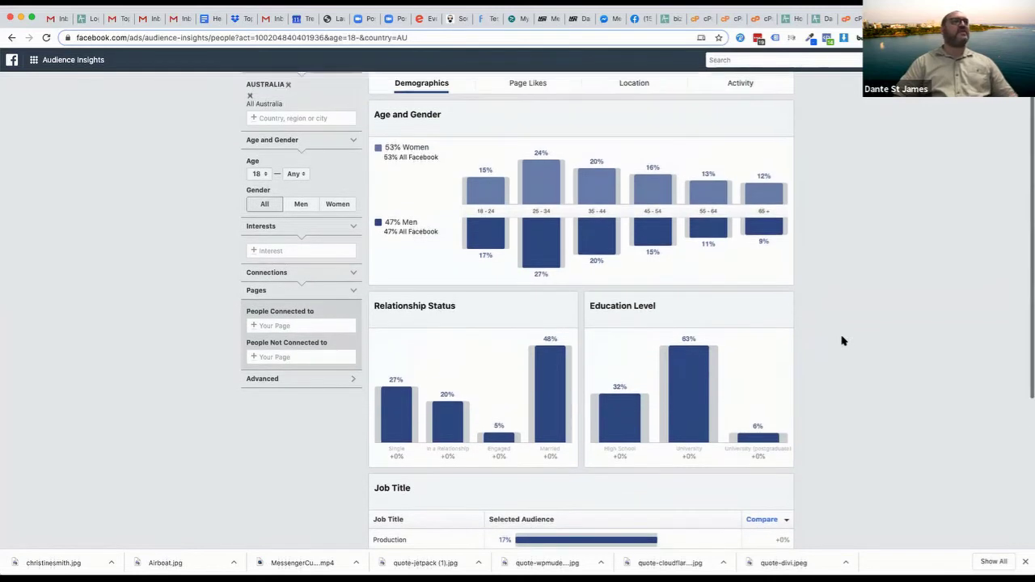
{"action": "scroll", "coordinate": [843, 341], "scroll_direction": "down", "scroll_amount": 3}
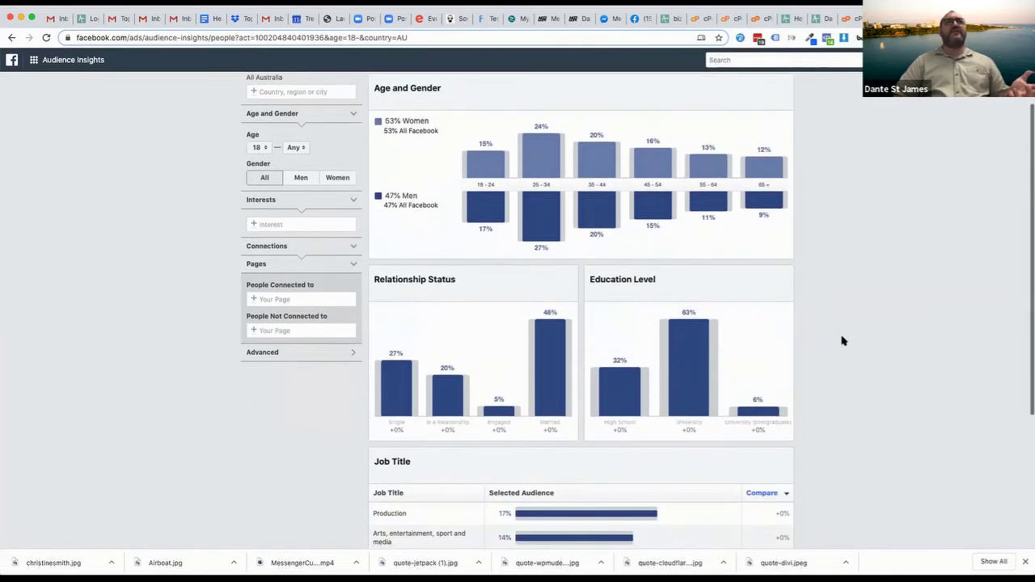
{"action": "scroll", "coordinate": [844, 340], "scroll_direction": "down", "scroll_amount": 5}
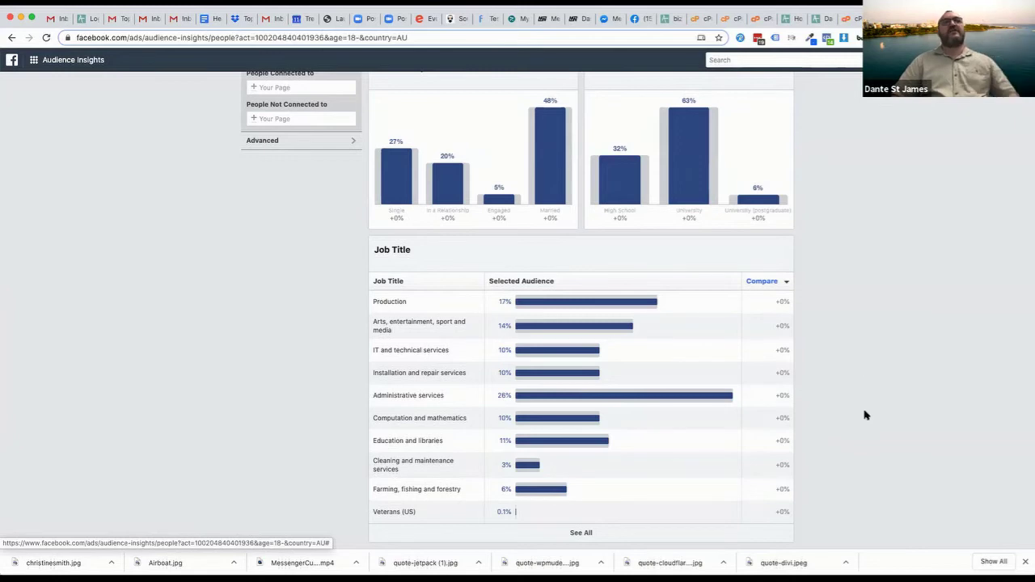
{"action": "scroll", "coordinate": [862, 308], "scroll_direction": "up", "scroll_amount": 5}
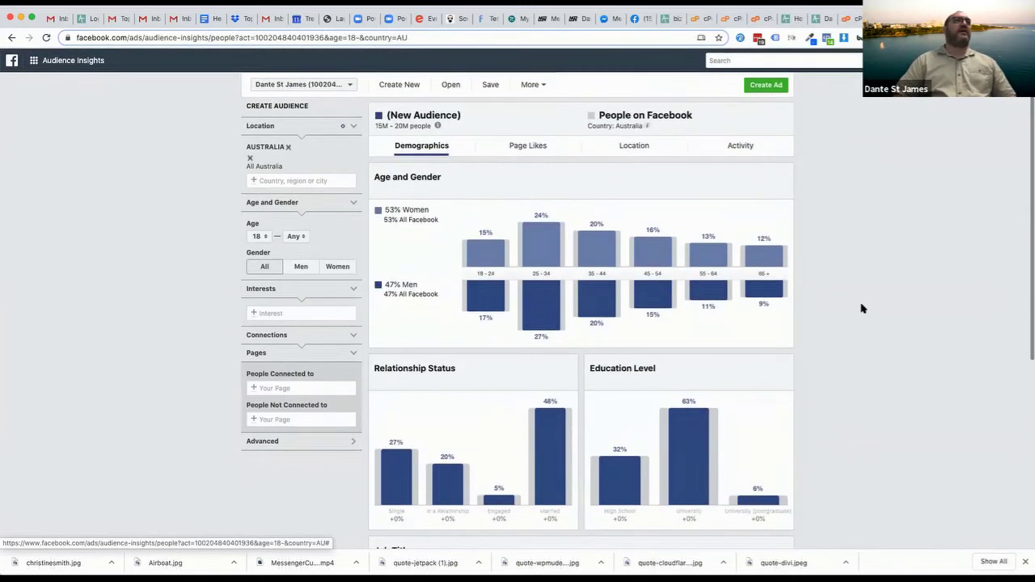
{"action": "left_click", "coordinate": [521, 150]}
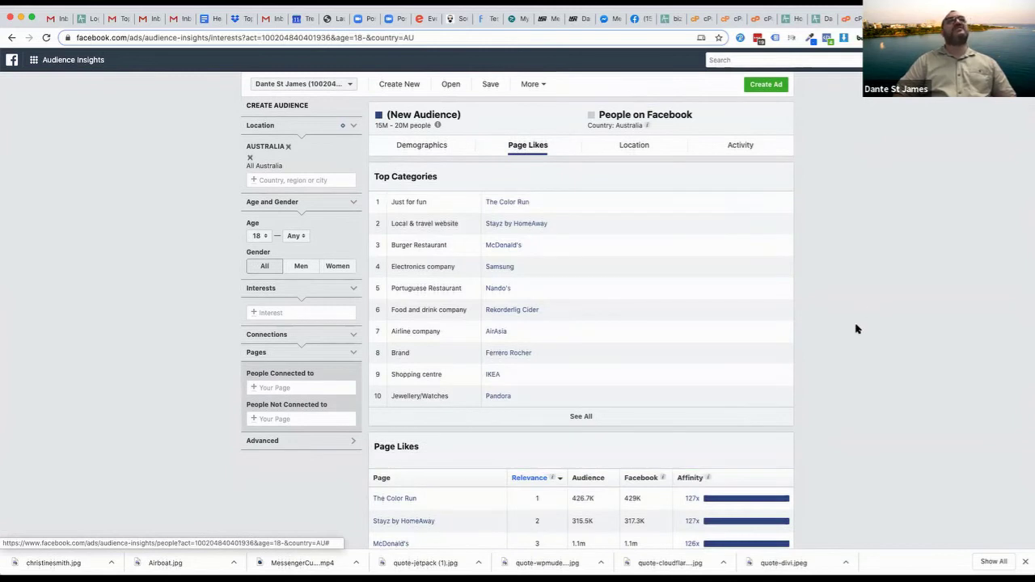
{"action": "scroll", "coordinate": [858, 328], "scroll_direction": "down", "scroll_amount": 2}
{"action": "scroll", "coordinate": [858, 328], "scroll_direction": "down", "scroll_amount": 1}
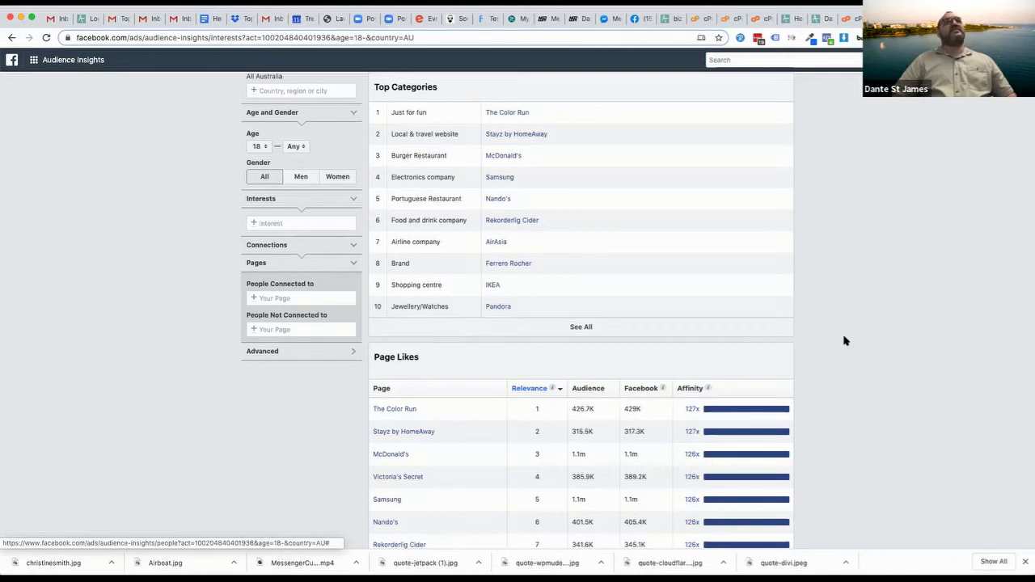
{"action": "scroll", "coordinate": [844, 340], "scroll_direction": "up", "scroll_amount": 2}
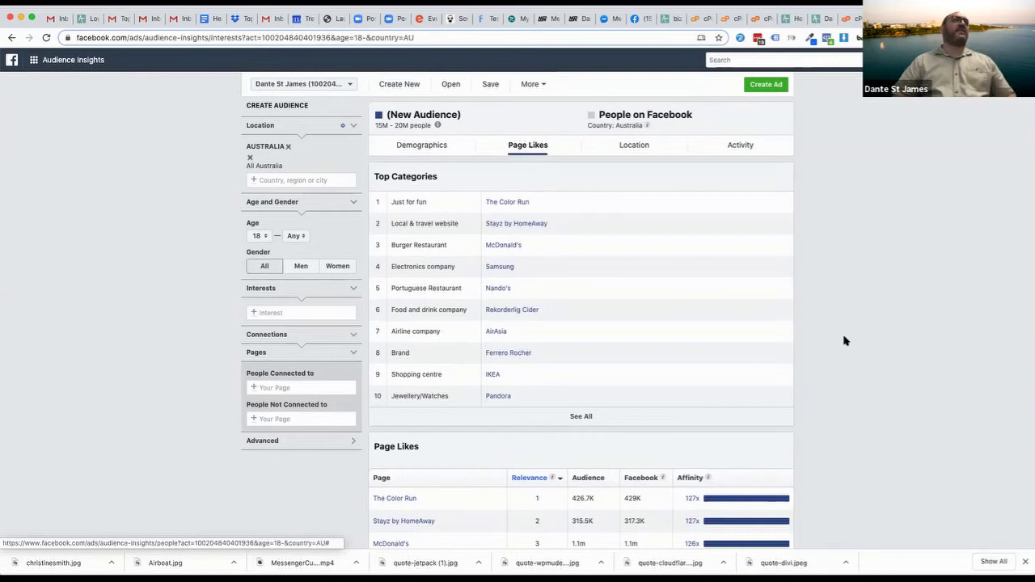
Replace Australia with Cairns, Queensland as the location and view that audience's Page Likes
{"action": "left_click", "coordinate": [443, 144]}
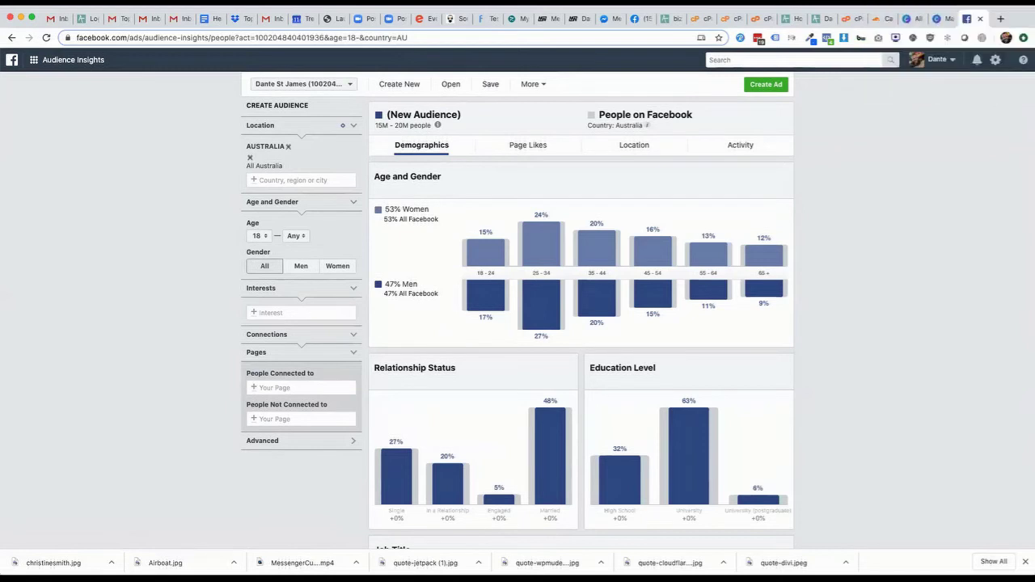
{"action": "left_click", "coordinate": [287, 147]}
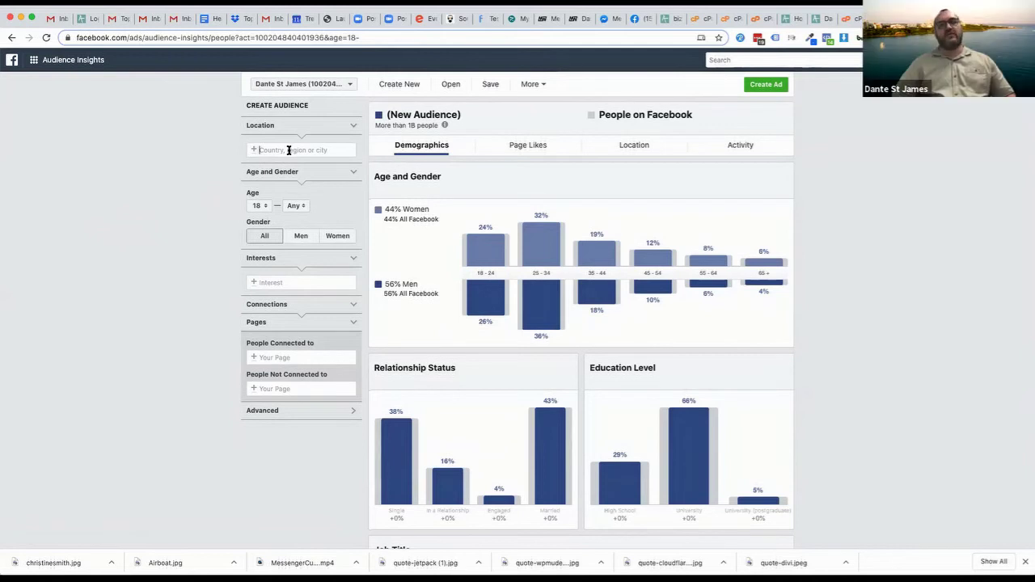
{"action": "type", "text": "Cairns"}
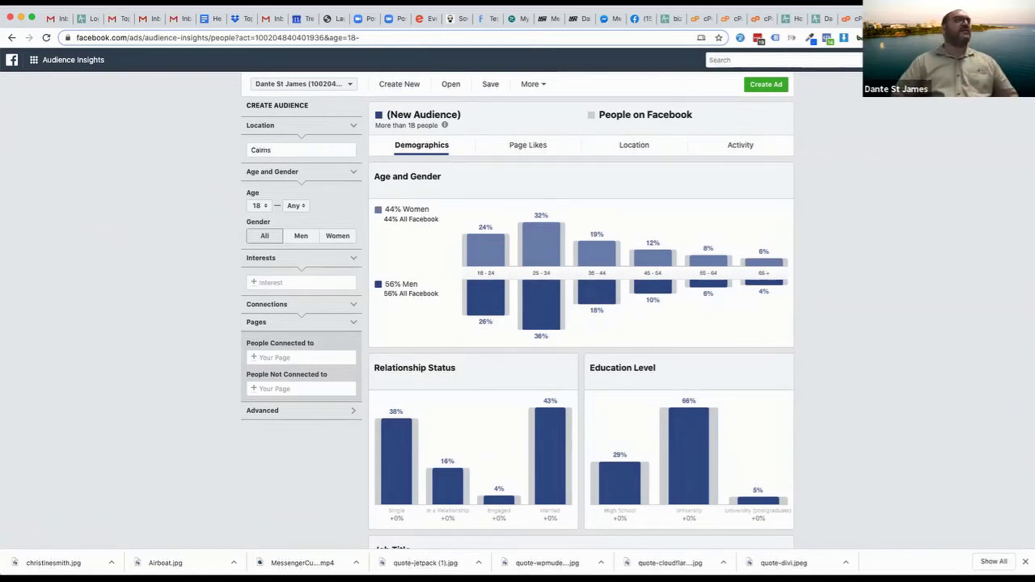
{"action": "left_click", "coordinate": [297, 166]}
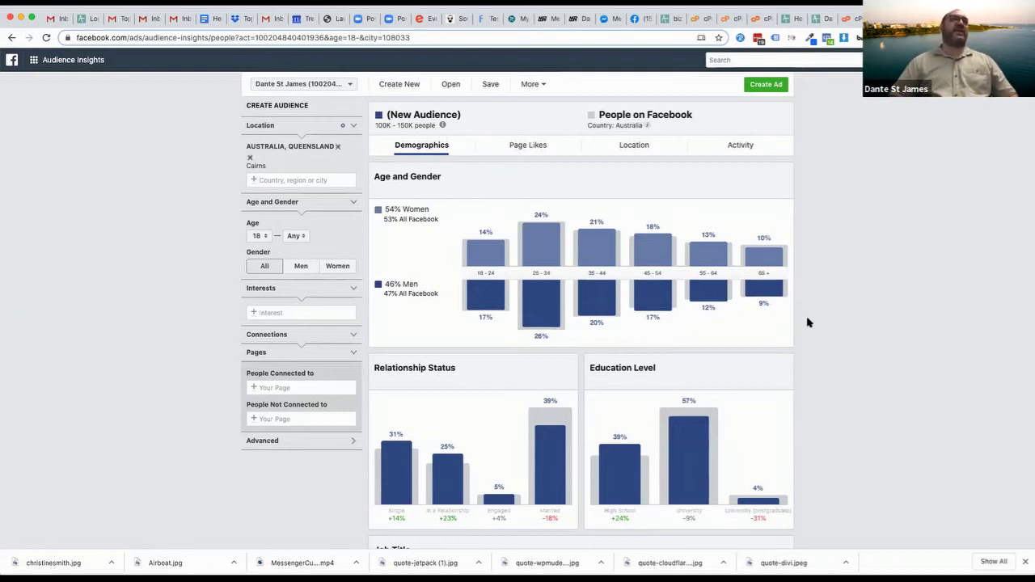
{"action": "left_click", "coordinate": [518, 146]}
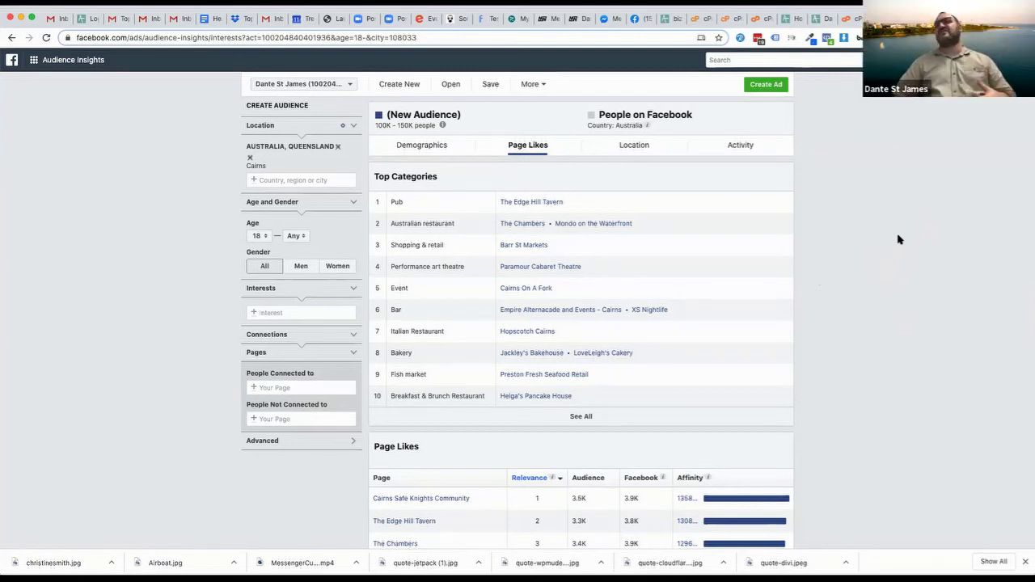
Add Israel as an interest, shrinking the Cairns audience to 6K–7K people
{"action": "left_click", "coordinate": [285, 312]}
{"action": "type", "text": "isr"}
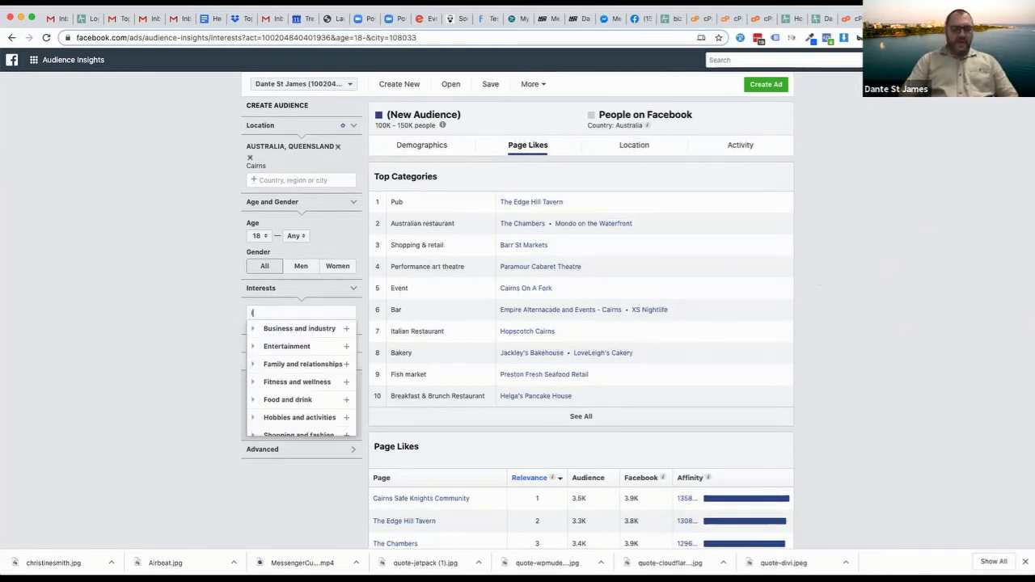
{"action": "type", "text": "ael"}
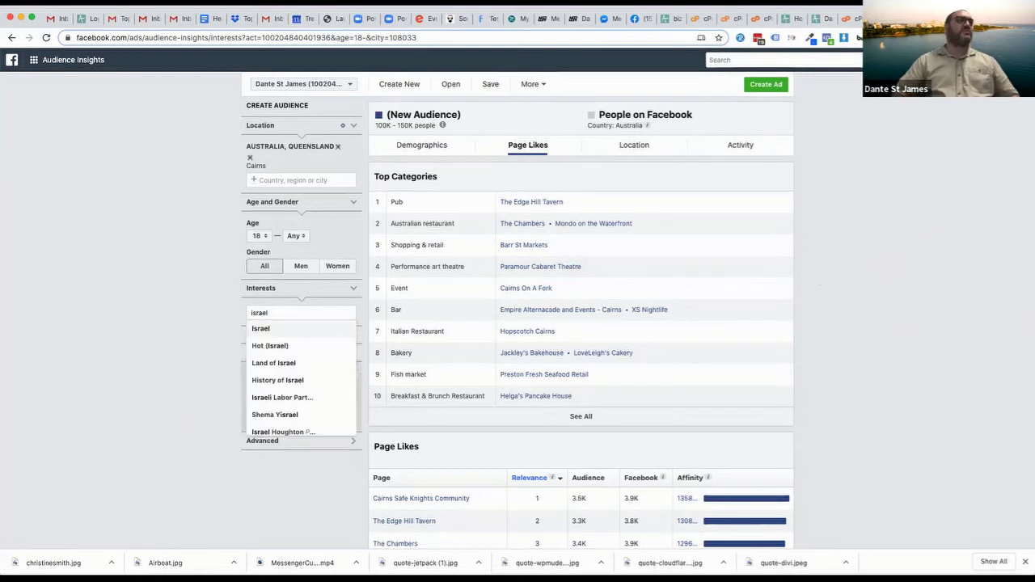
{"action": "left_click", "coordinate": [271, 332]}
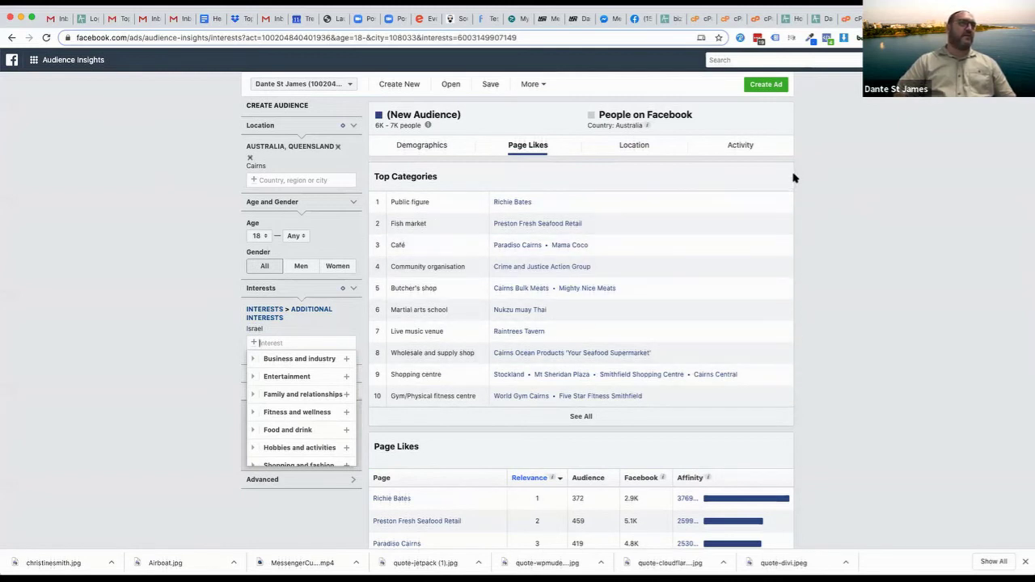
{"action": "left_click", "coordinate": [849, 220]}
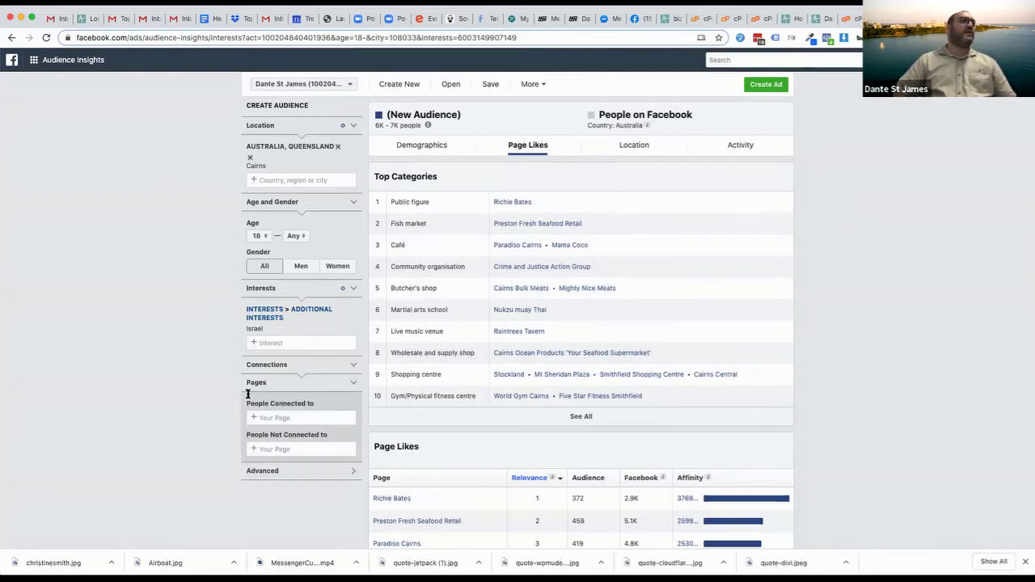
{"action": "mouse_move", "coordinate": [284, 333]}
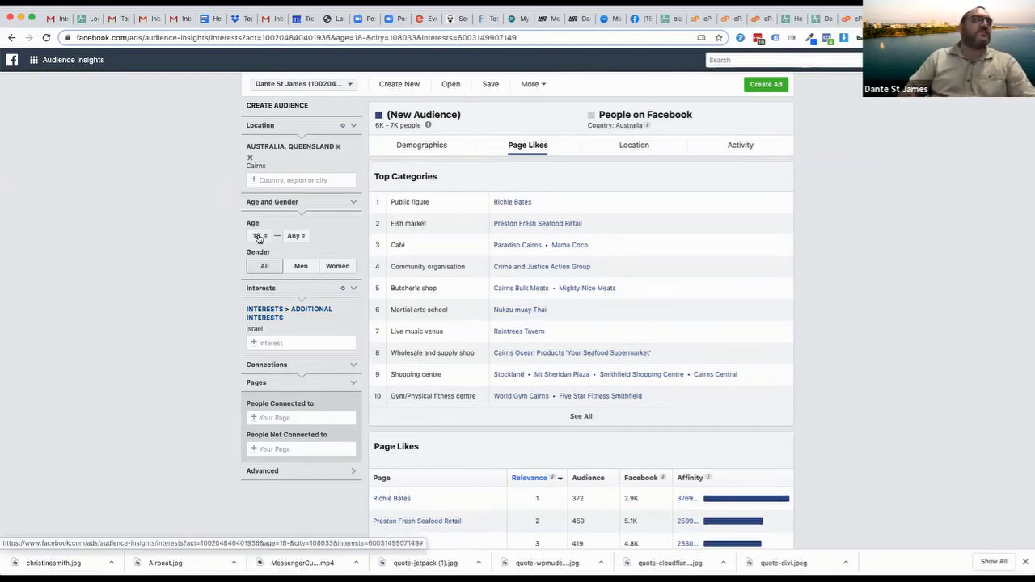
Set the minimum age to 35 and the maximum to 55, about 2.5K–3K people
{"action": "left_click", "coordinate": [259, 237]}
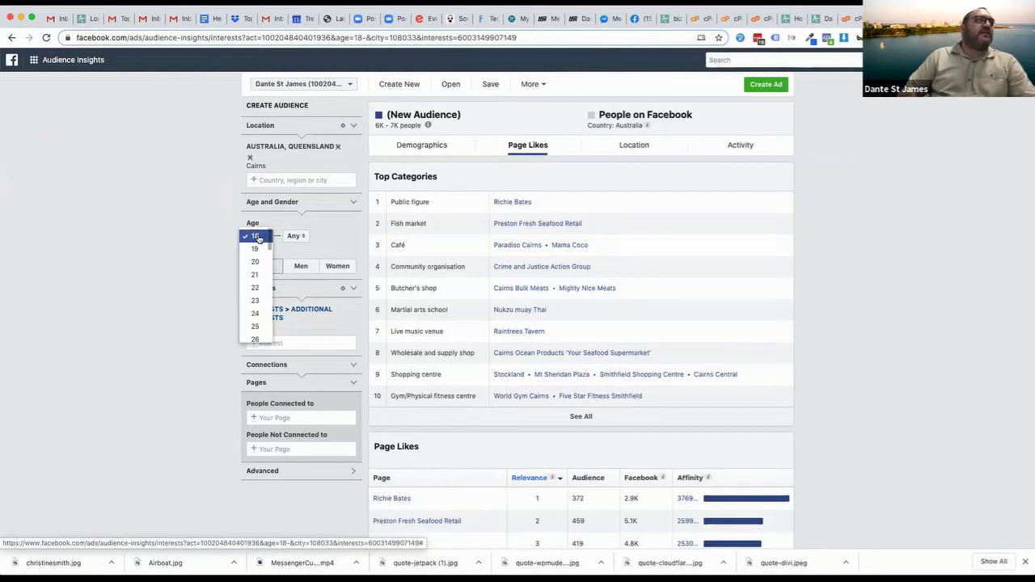
{"action": "scroll", "coordinate": [254, 291], "scroll_direction": "down", "scroll_amount": 2}
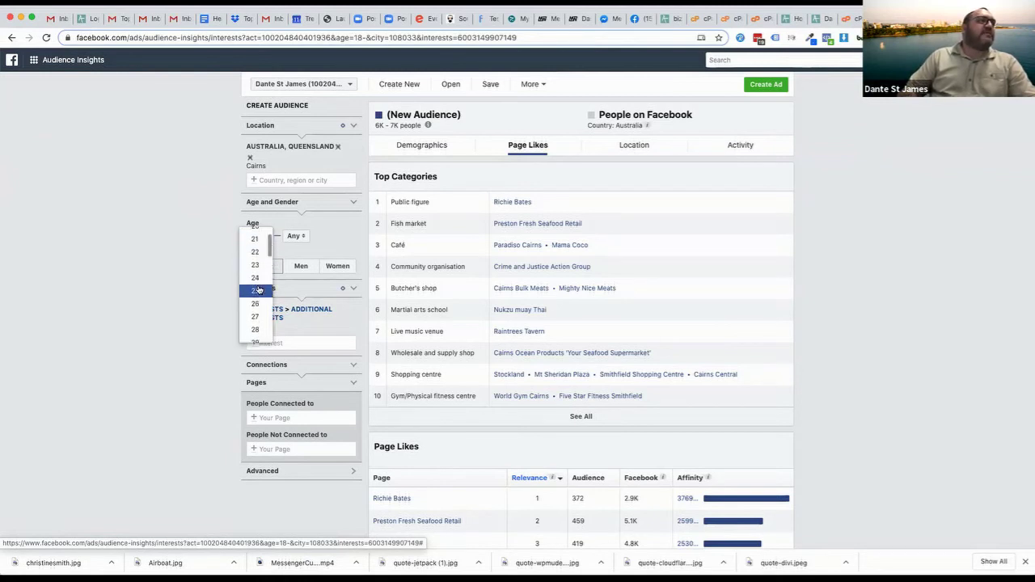
{"action": "scroll", "coordinate": [253, 319], "scroll_direction": "down", "scroll_amount": 3}
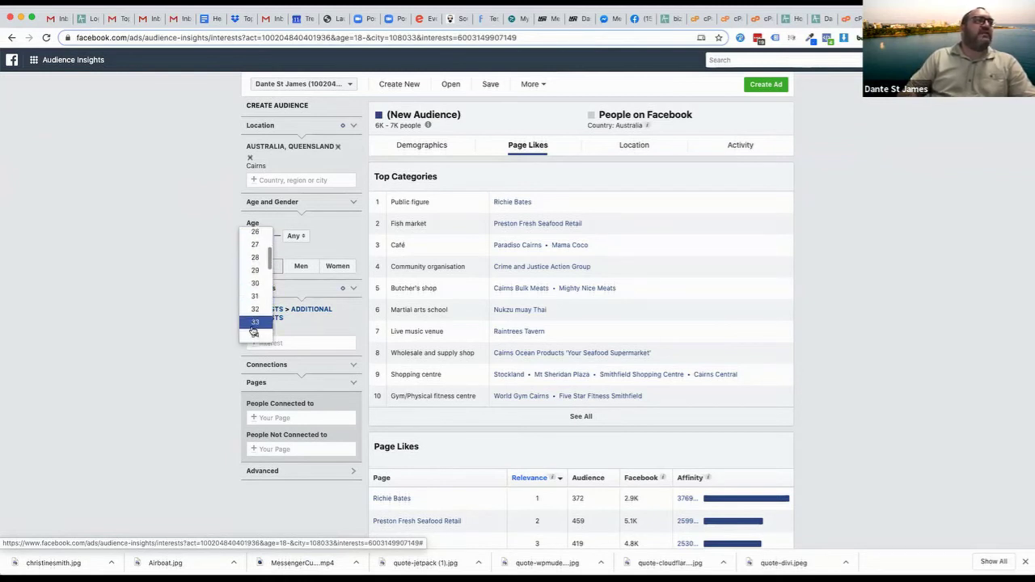
{"action": "left_click", "coordinate": [254, 335]}
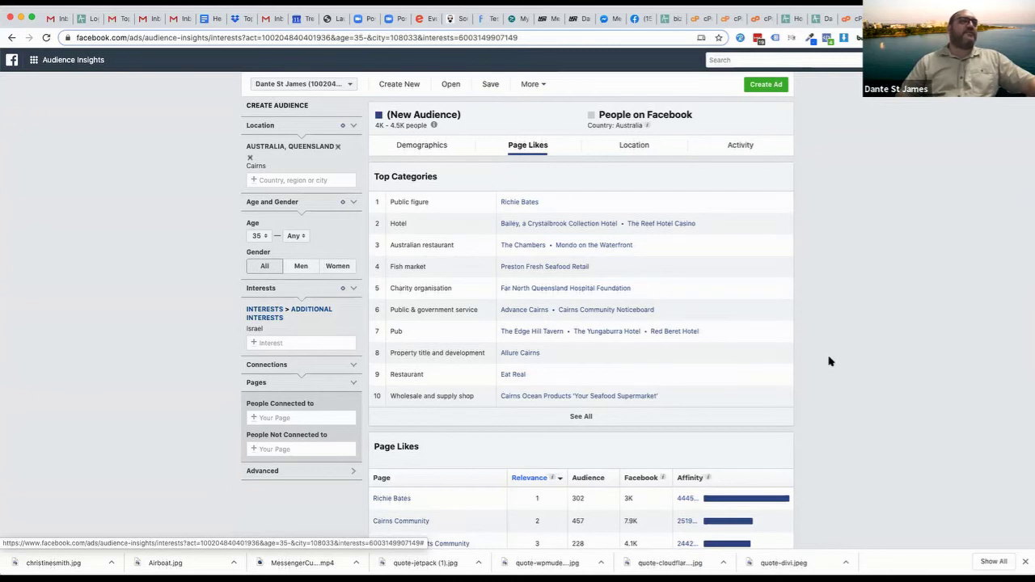
{"action": "left_click", "coordinate": [295, 235]}
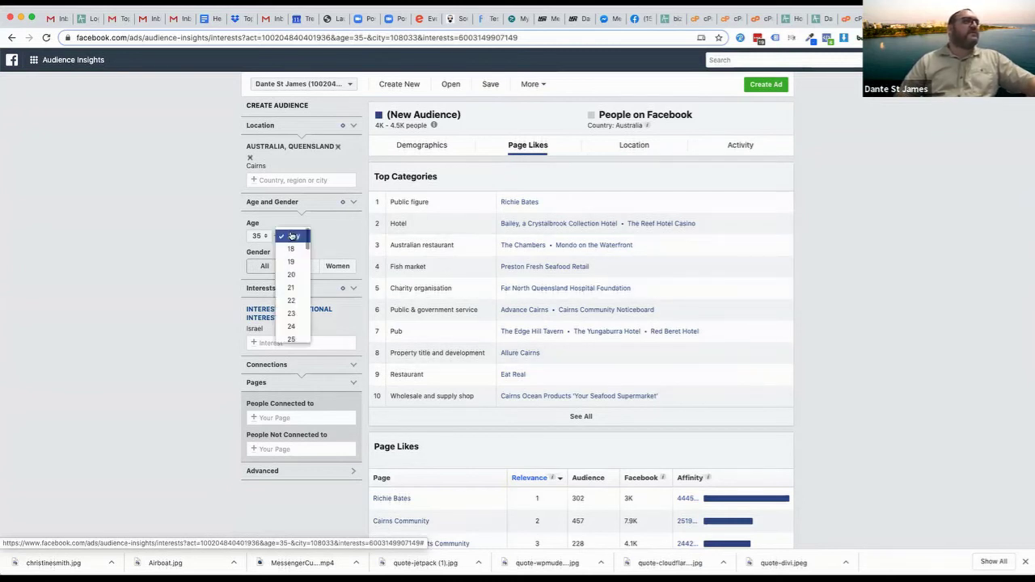
{"action": "scroll", "coordinate": [287, 301], "scroll_direction": "down", "scroll_amount": 5}
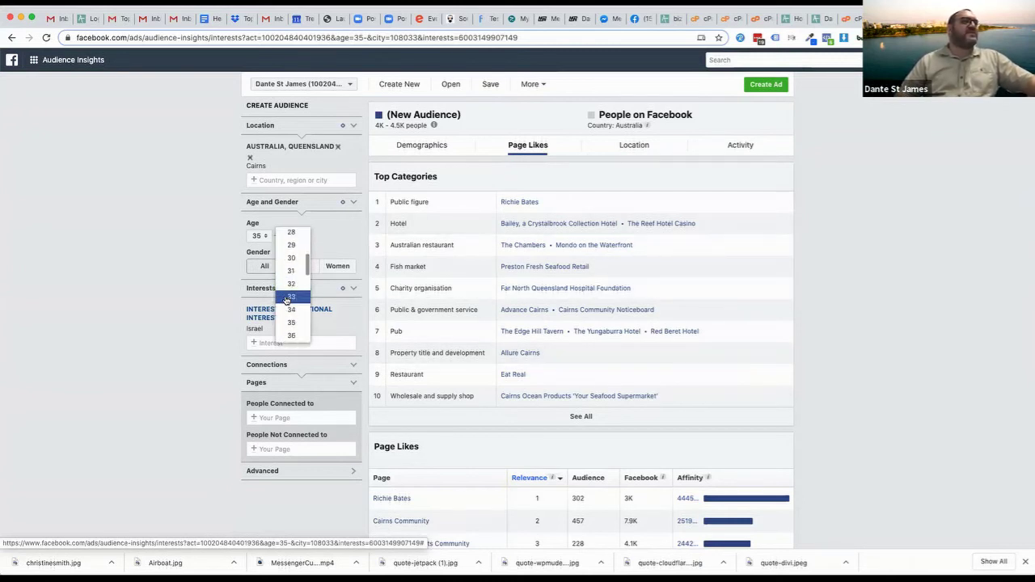
{"action": "scroll", "coordinate": [286, 301], "scroll_direction": "down", "scroll_amount": 5}
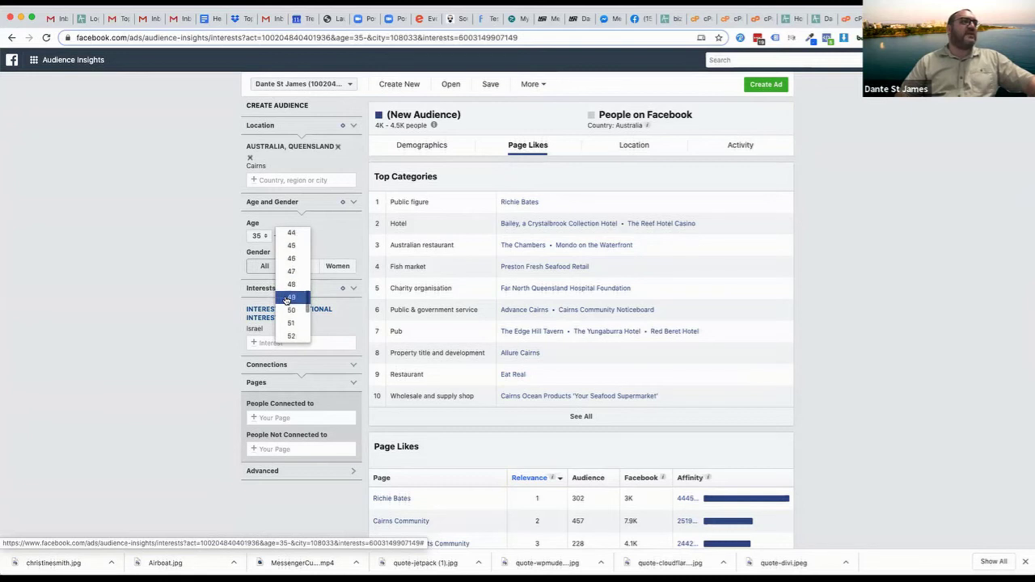
{"action": "left_click", "coordinate": [292, 311]}
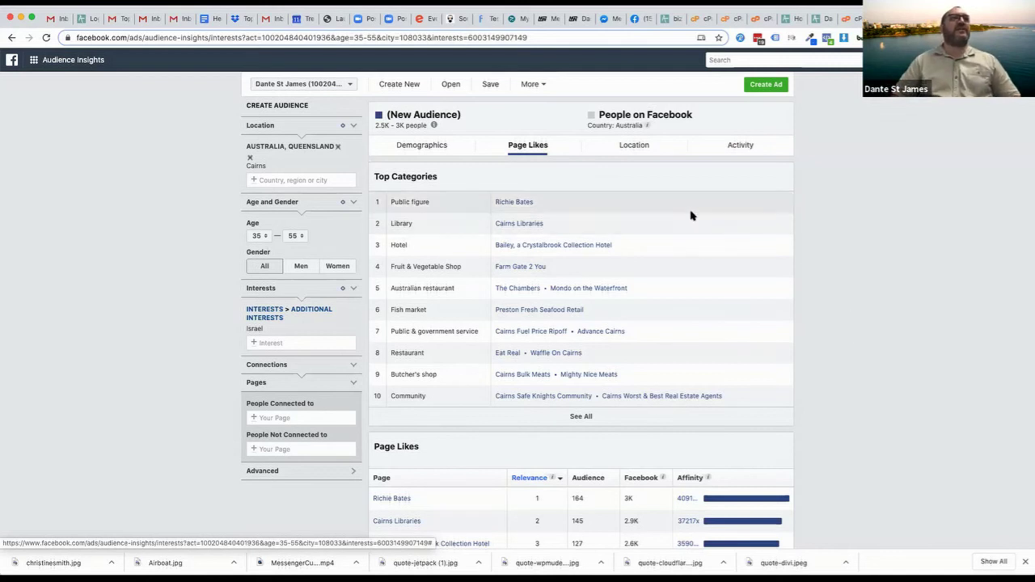
View the audience's Location breakdown, then its Activity and device usage
{"action": "left_click", "coordinate": [637, 147]}
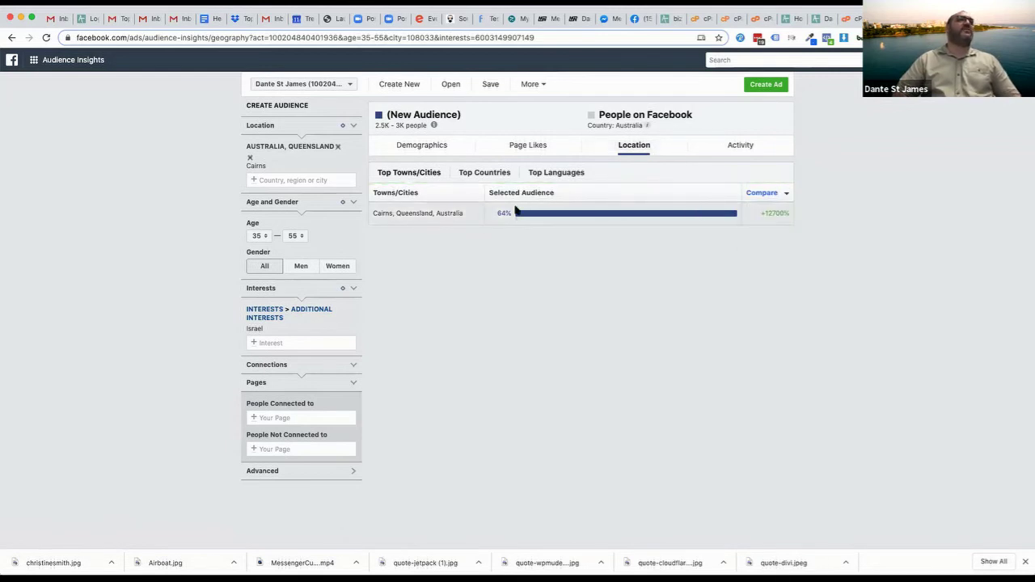
{"action": "left_click", "coordinate": [733, 145]}
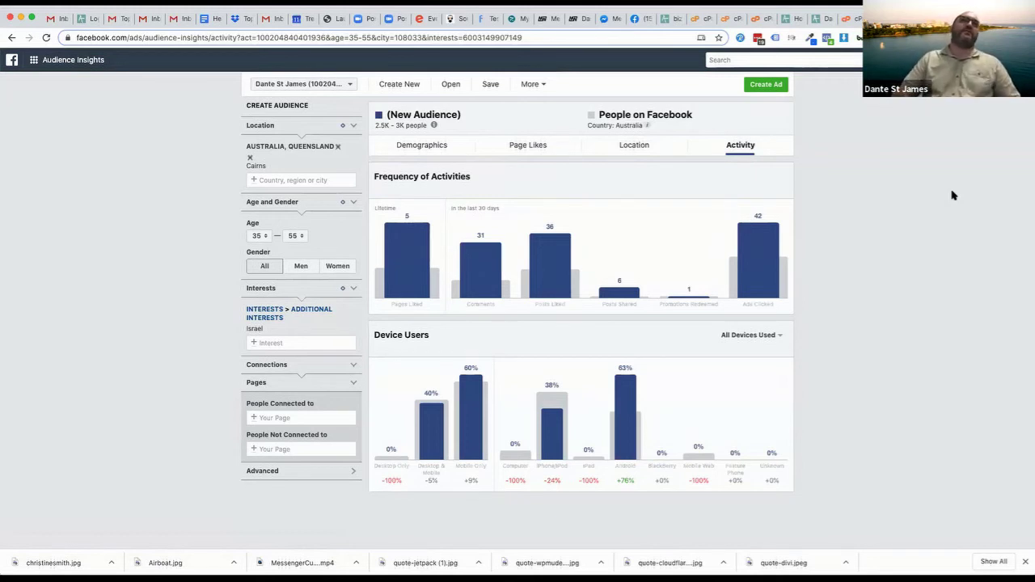
Select the '2.5K - 3K people' size estimate under New Audience
{"action": "mouse_move", "coordinate": [772, 263]}
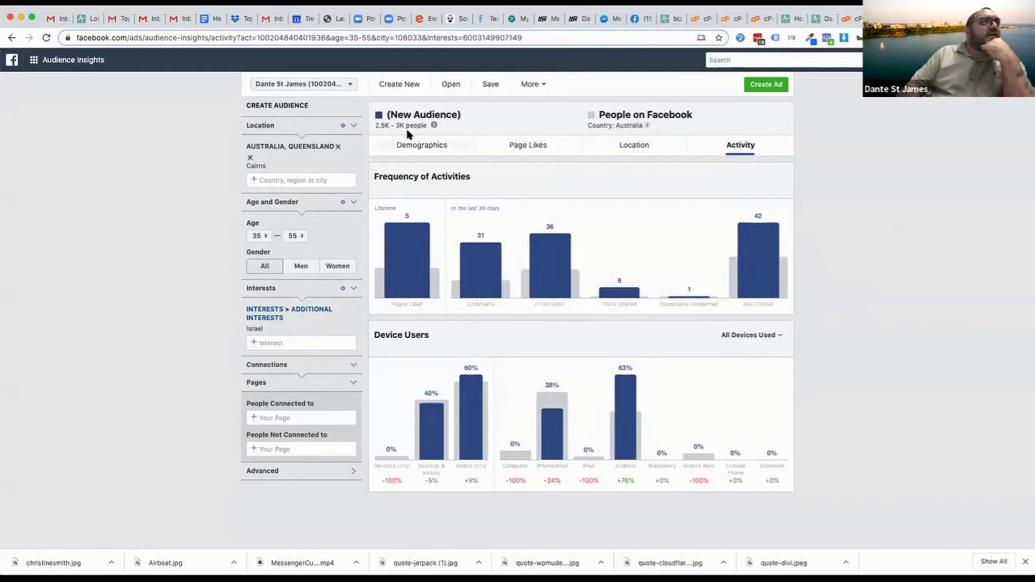
{"action": "left_click_drag", "start_coordinate": [373, 126], "coordinate": [504, 126]}
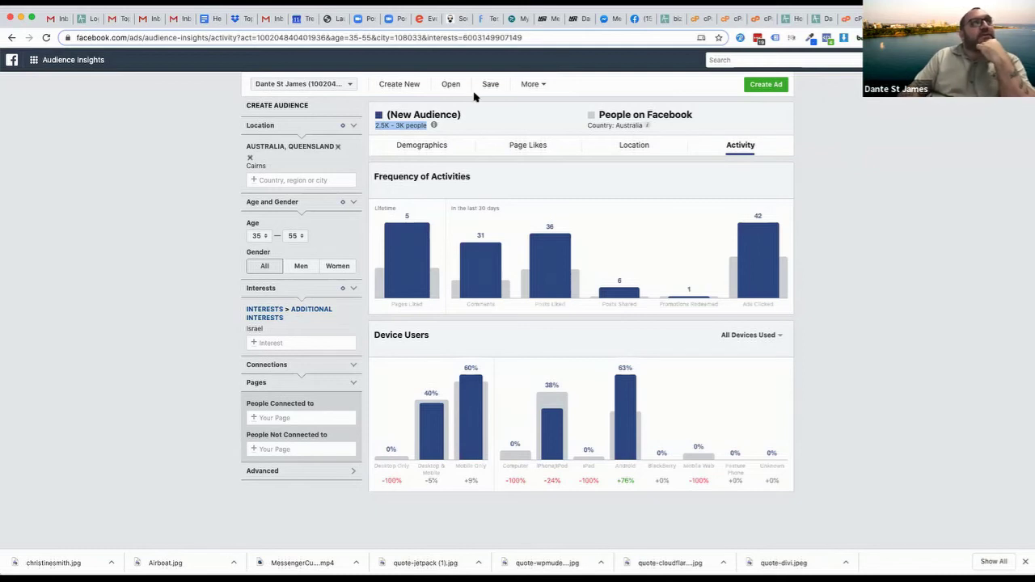
Review Demographics: 55% women, 53% married, 67% university-educated
{"action": "left_click", "coordinate": [406, 145]}
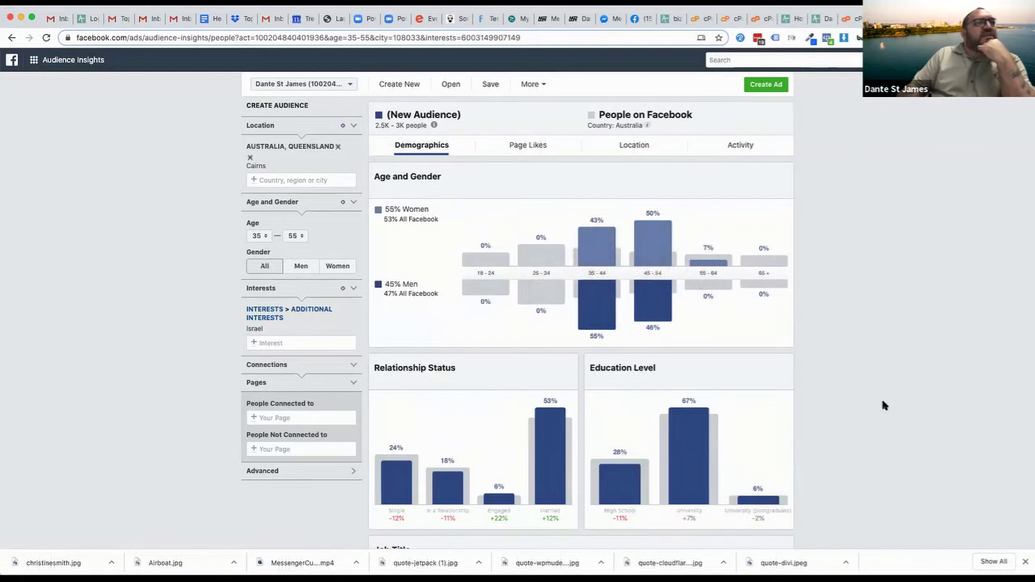
{"action": "scroll", "coordinate": [882, 405], "scroll_direction": "down", "scroll_amount": 1}
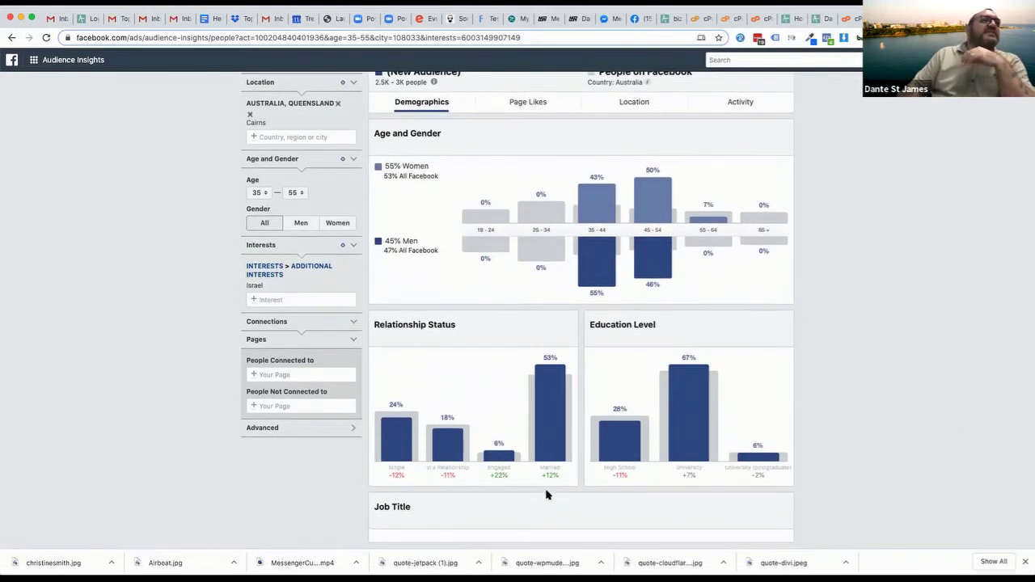
{"action": "mouse_move", "coordinate": [555, 468]}
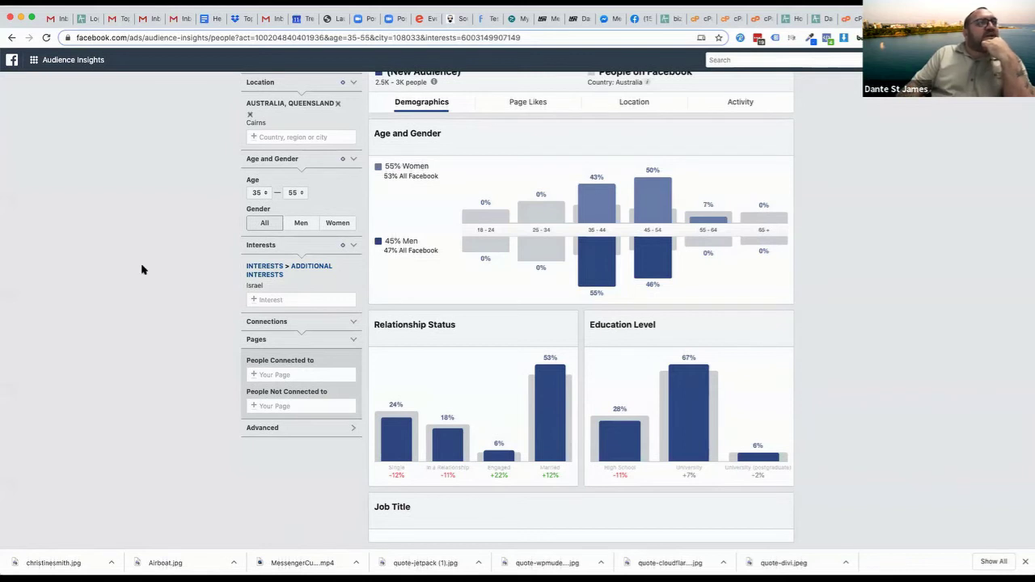
{"action": "scroll", "coordinate": [129, 310], "scroll_direction": "up", "scroll_amount": 2}
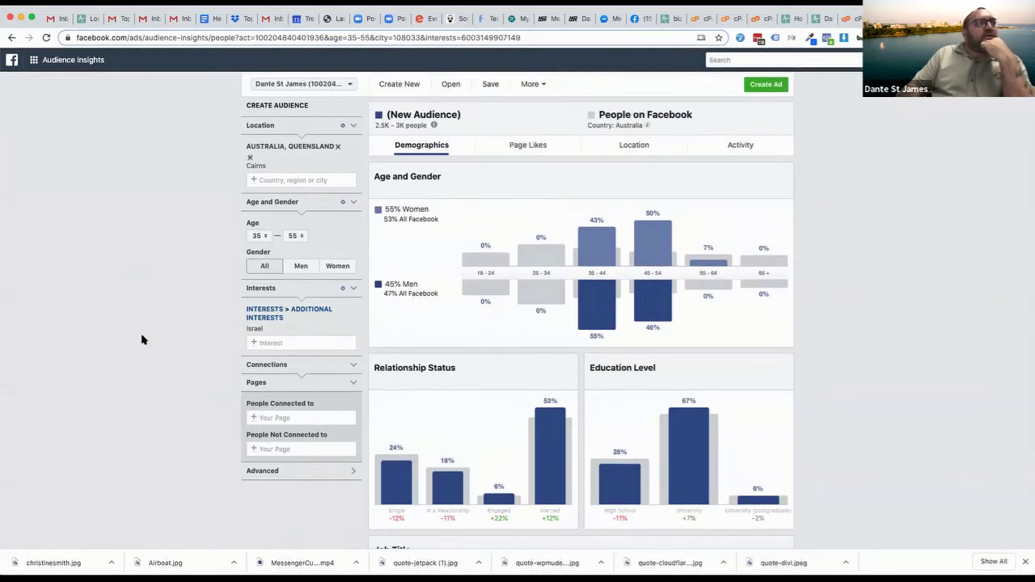
Add Travel alongside Israel as an interest, widening the audience to 40K–45K people
{"action": "left_click", "coordinate": [291, 343]}
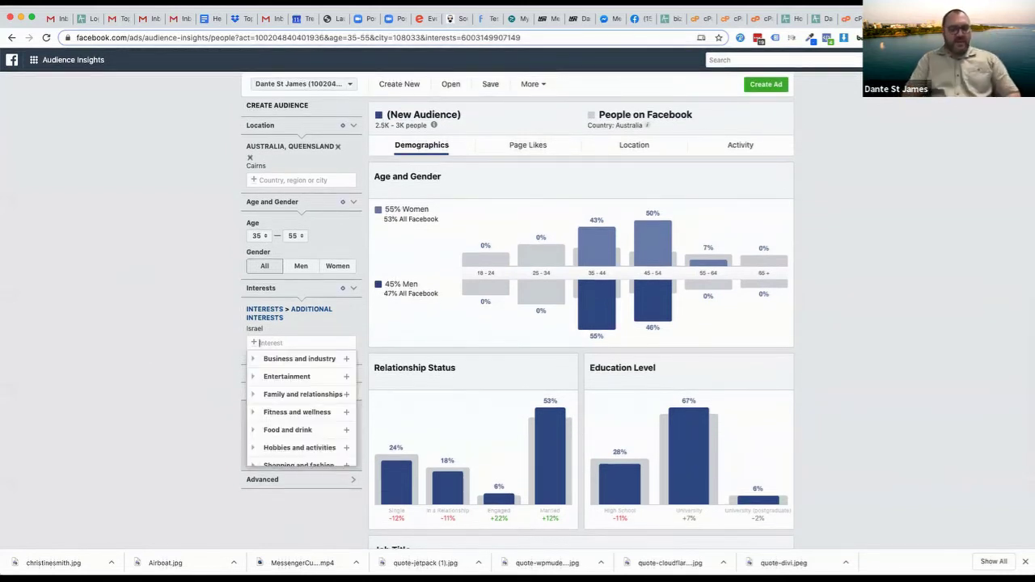
{"action": "type", "text": "travel"}
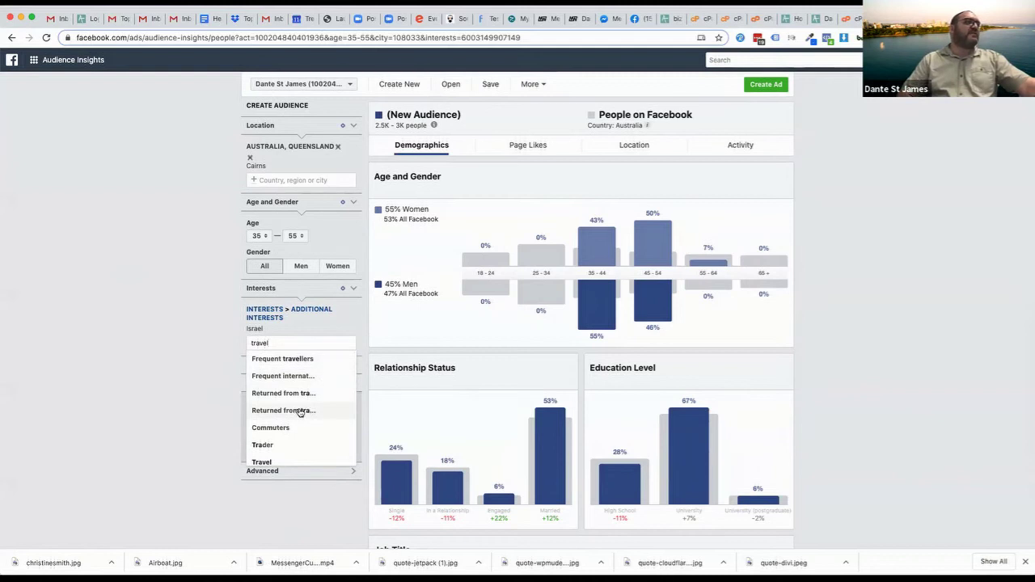
{"action": "scroll", "coordinate": [293, 427], "scroll_direction": "down", "scroll_amount": 1}
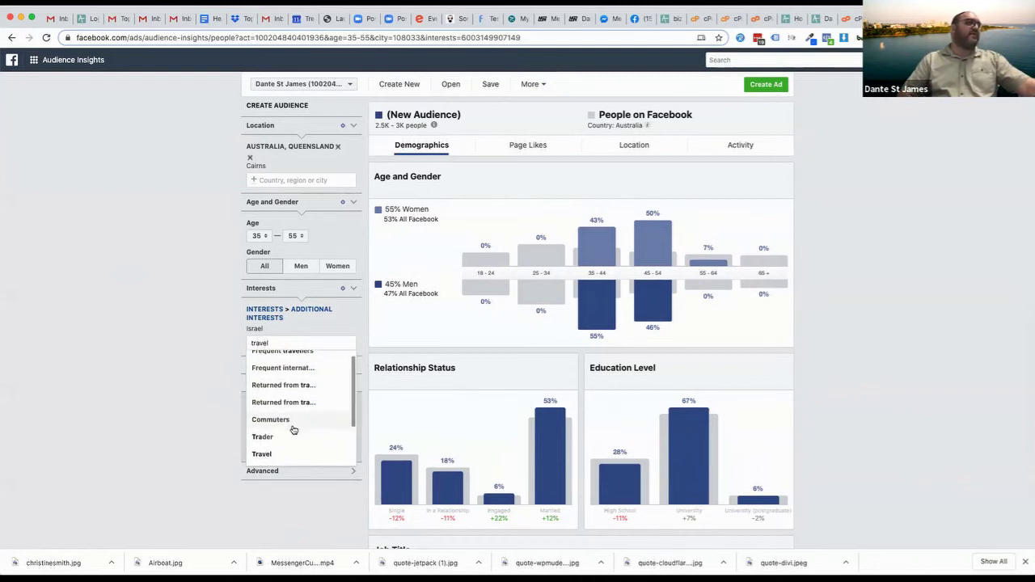
{"action": "scroll", "coordinate": [296, 398], "scroll_direction": "down", "scroll_amount": 1}
{"action": "scroll", "coordinate": [294, 397], "scroll_direction": "up", "scroll_amount": 2}
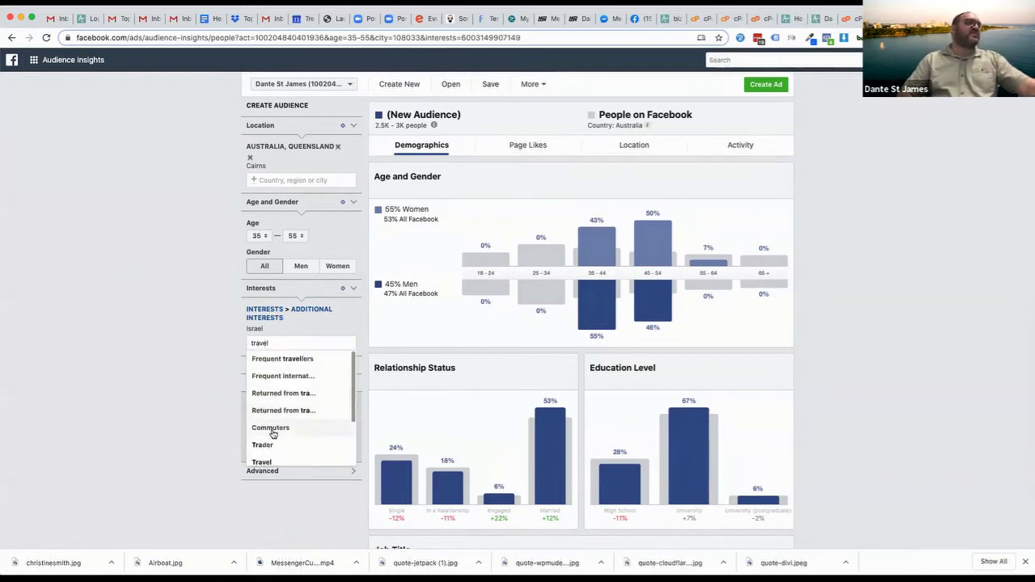
{"action": "left_click", "coordinate": [263, 462]}
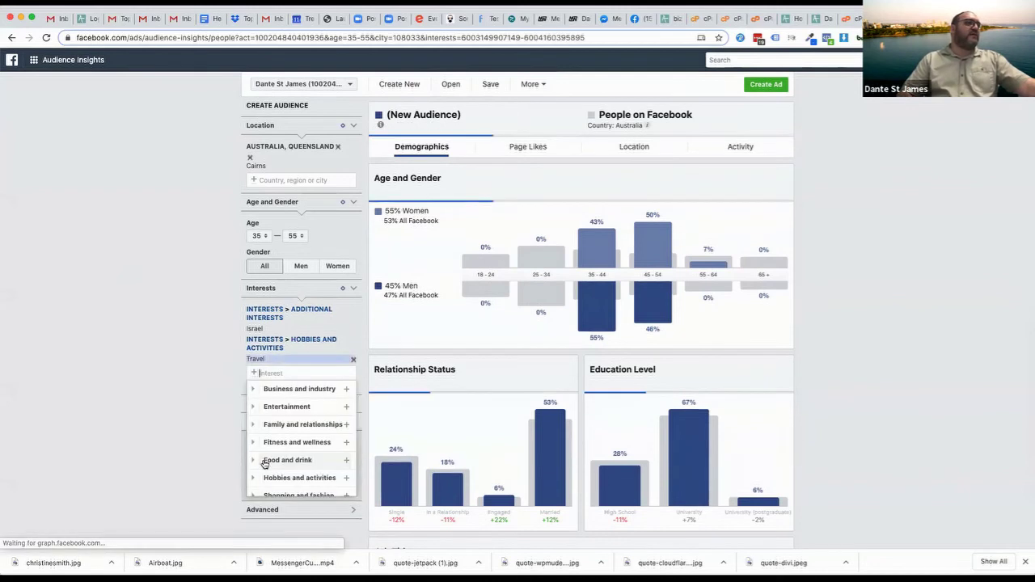
{"action": "left_click", "coordinate": [186, 327]}
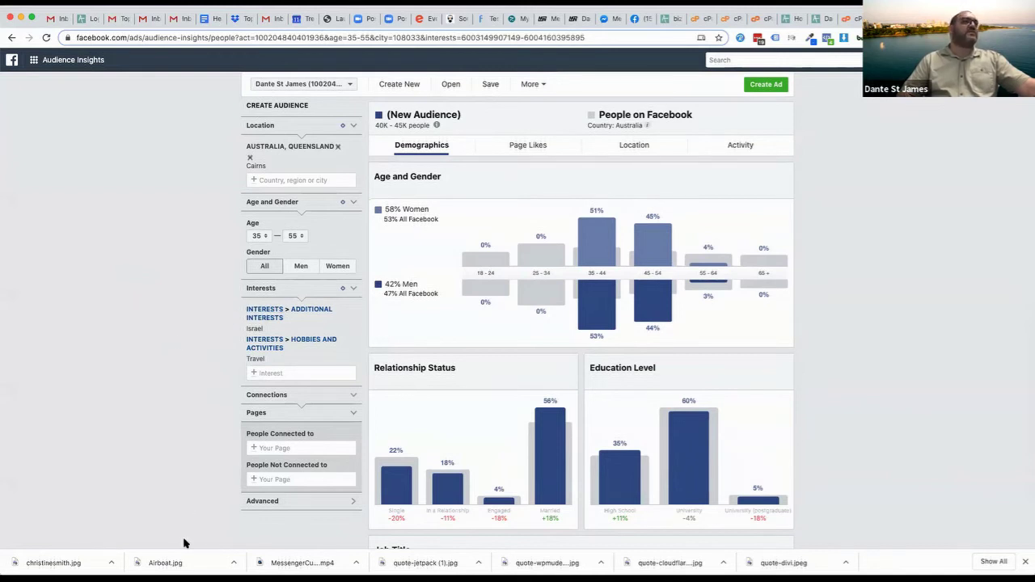
{"action": "scroll", "coordinate": [864, 412], "scroll_direction": "down", "scroll_amount": 1}
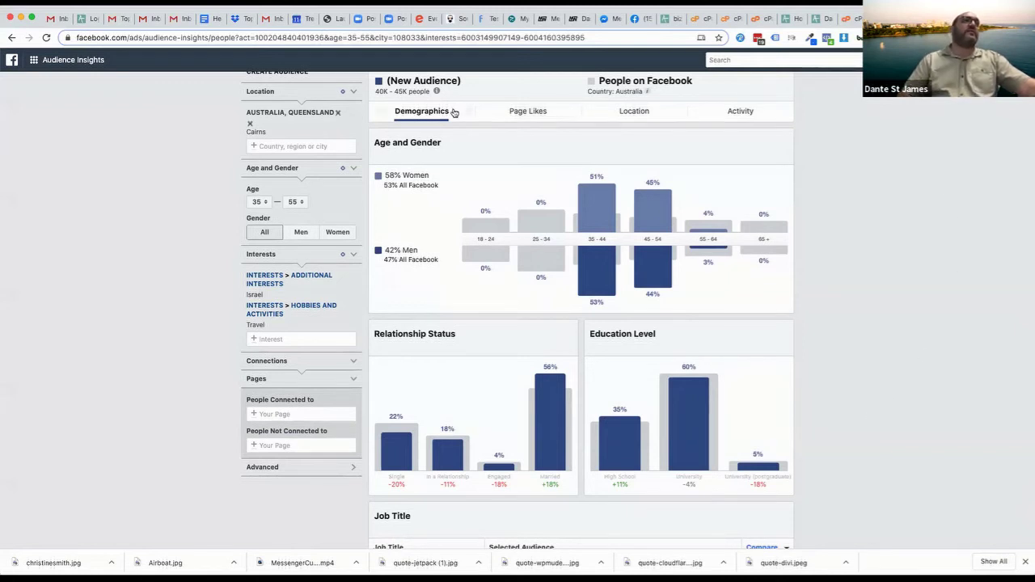
Show Page Likes for the 35–55 Cairns audience with Israel and Travel interests
{"action": "left_click", "coordinate": [517, 112]}
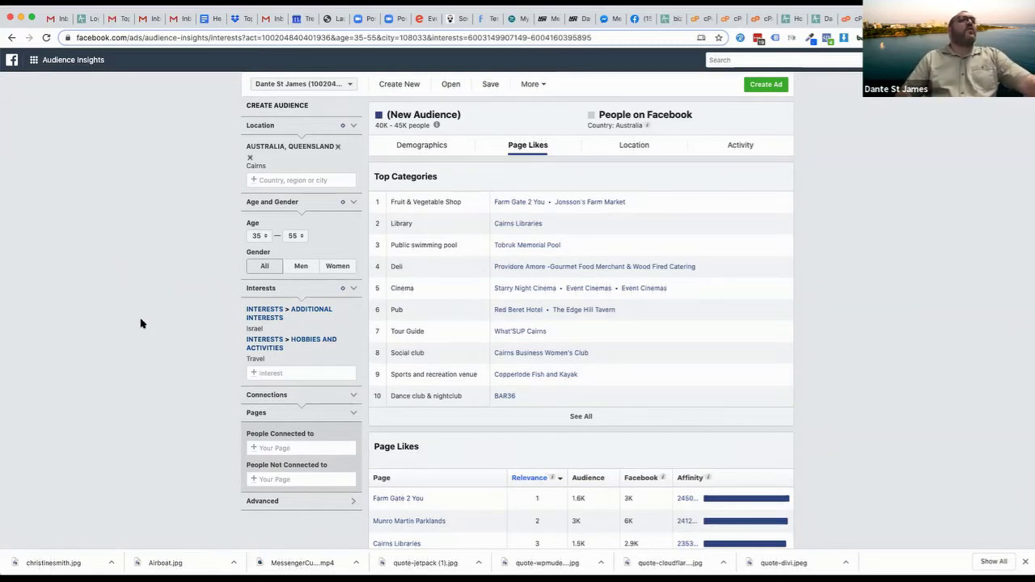
Expand Top Categories with See All and scroll through the full category list
{"action": "scroll", "coordinate": [141, 323], "scroll_direction": "down", "scroll_amount": 3}
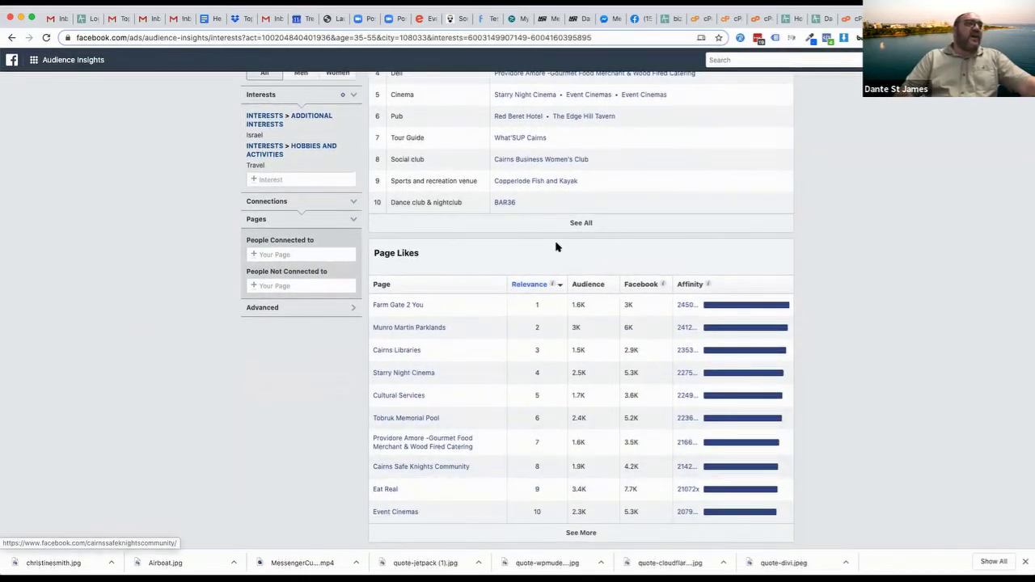
{"action": "scroll", "coordinate": [546, 267], "scroll_direction": "up", "scroll_amount": 2}
{"action": "left_click", "coordinate": [582, 357]}
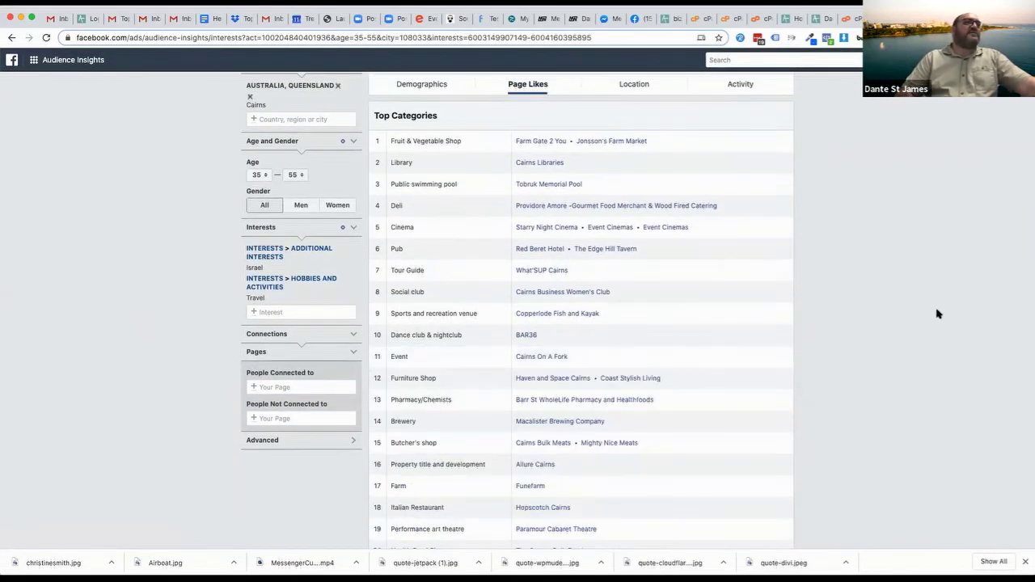
{"action": "scroll", "coordinate": [838, 467], "scroll_direction": "down", "scroll_amount": 1}
{"action": "scroll", "coordinate": [839, 467], "scroll_direction": "down", "scroll_amount": 2}
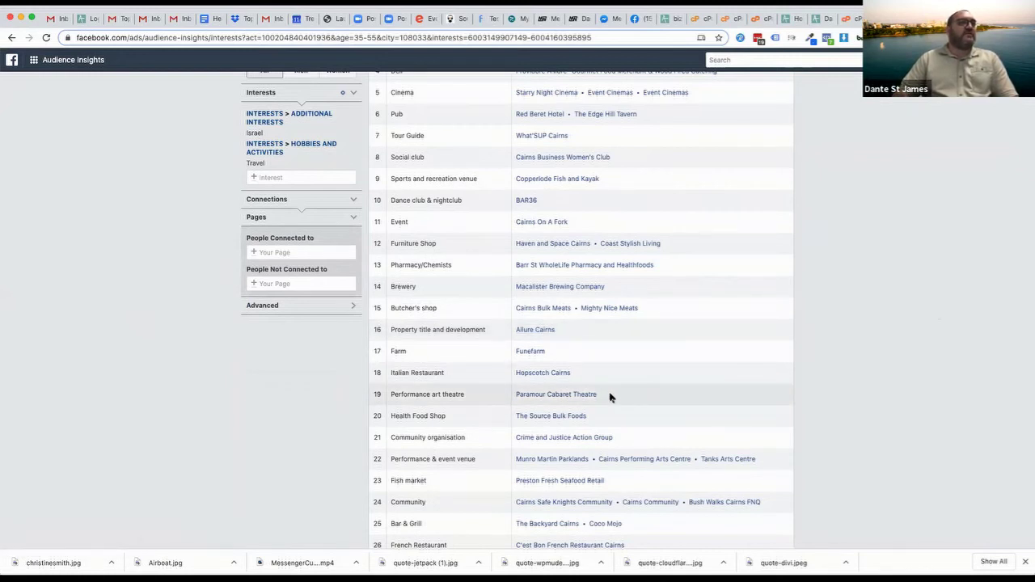
{"action": "scroll", "coordinate": [761, 392], "scroll_direction": "down", "scroll_amount": 2}
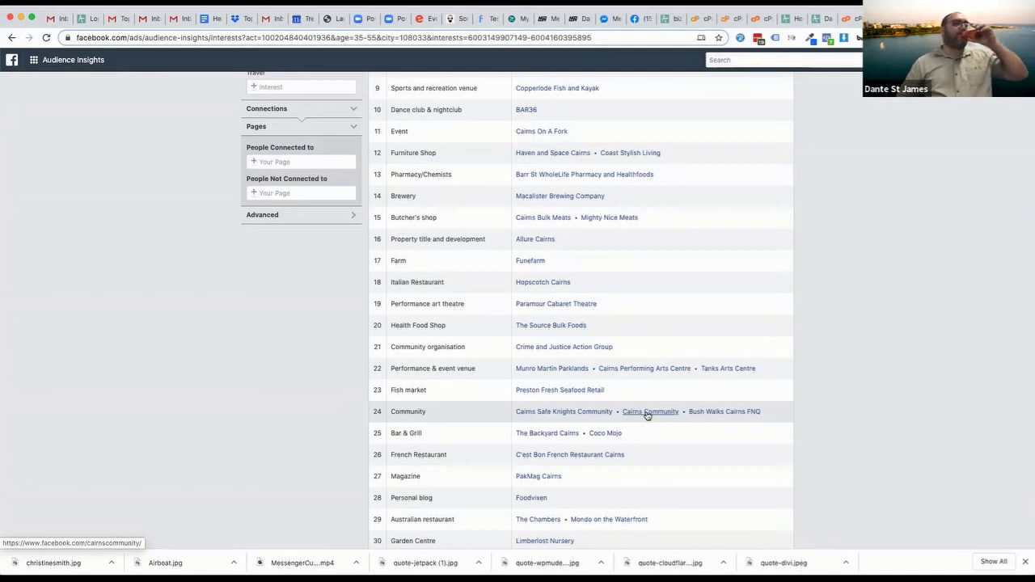
{"action": "scroll", "coordinate": [647, 415], "scroll_direction": "down", "scroll_amount": 2}
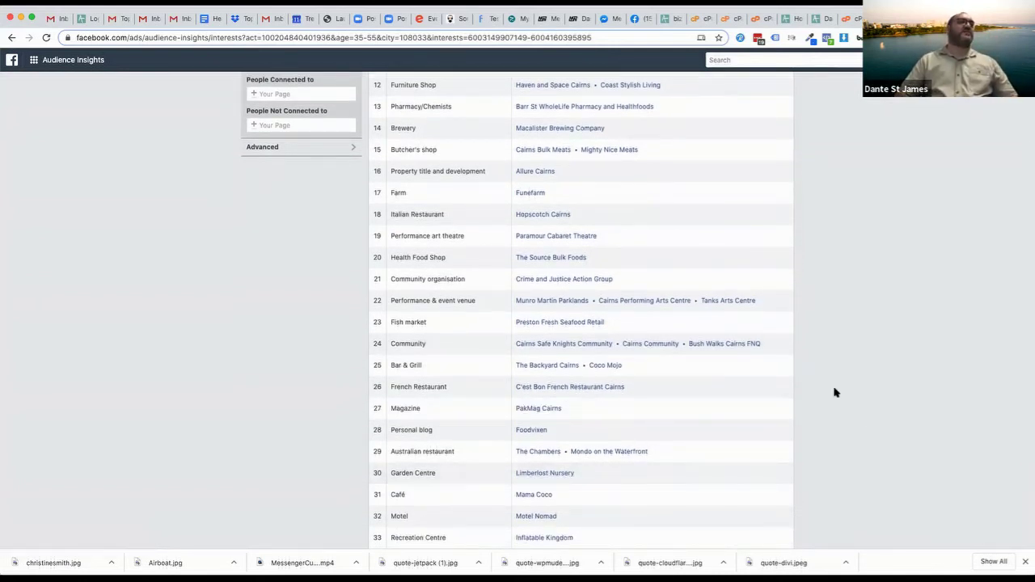
{"action": "scroll", "coordinate": [836, 392], "scroll_direction": "down", "scroll_amount": 4}
{"action": "scroll", "coordinate": [835, 392], "scroll_direction": "down", "scroll_amount": 6}
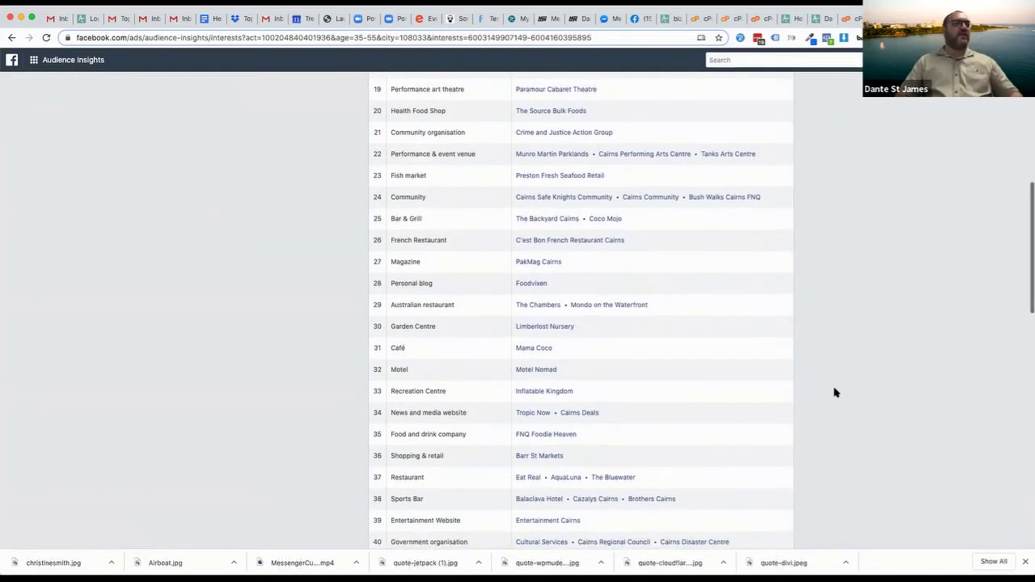
{"action": "scroll", "coordinate": [835, 392], "scroll_direction": "down", "scroll_amount": 6}
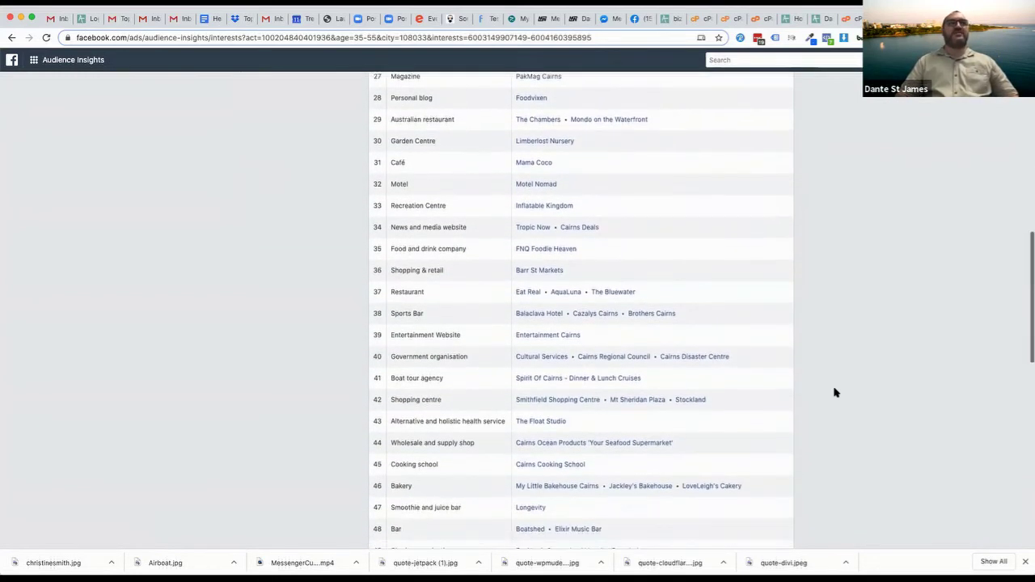
{"action": "scroll", "coordinate": [836, 393], "scroll_direction": "down", "scroll_amount": 4}
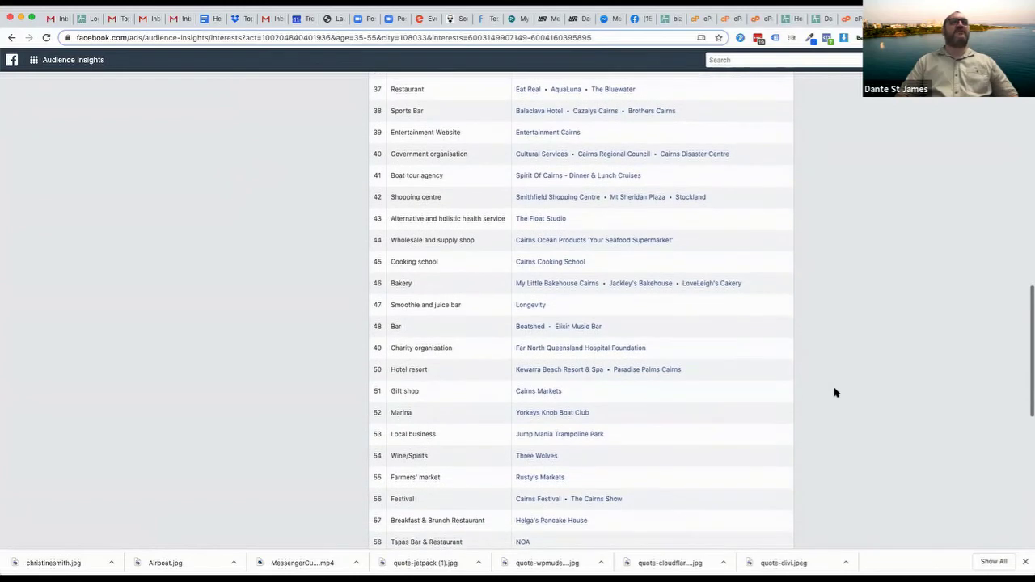
{"action": "scroll", "coordinate": [836, 392], "scroll_direction": "up", "scroll_amount": 20}
{"action": "scroll", "coordinate": [623, 208], "scroll_direction": "up", "scroll_amount": 5}
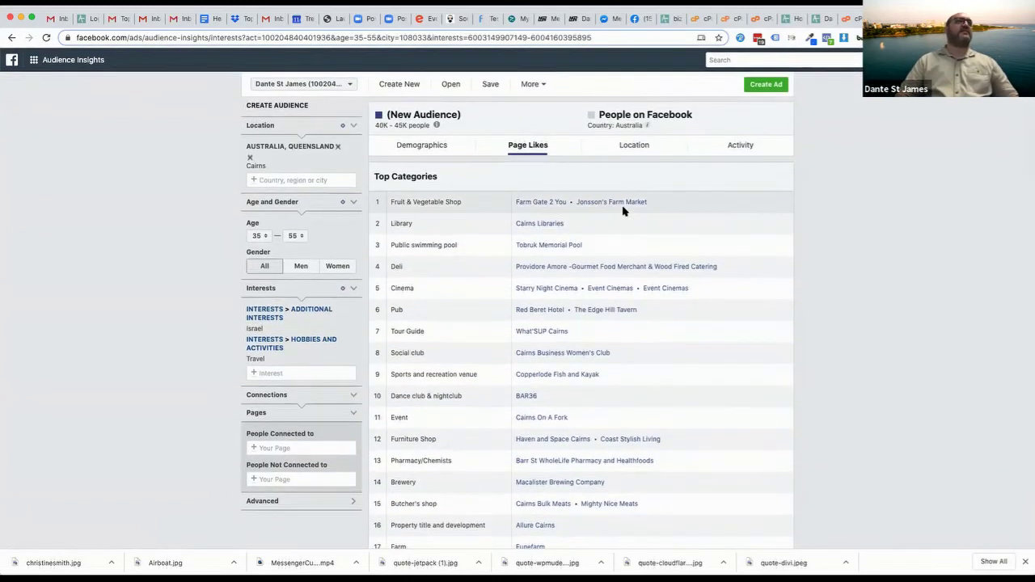
{"action": "scroll", "coordinate": [694, 351], "scroll_direction": "down", "scroll_amount": 18}
{"action": "scroll", "coordinate": [693, 351], "scroll_direction": "up", "scroll_amount": 10}
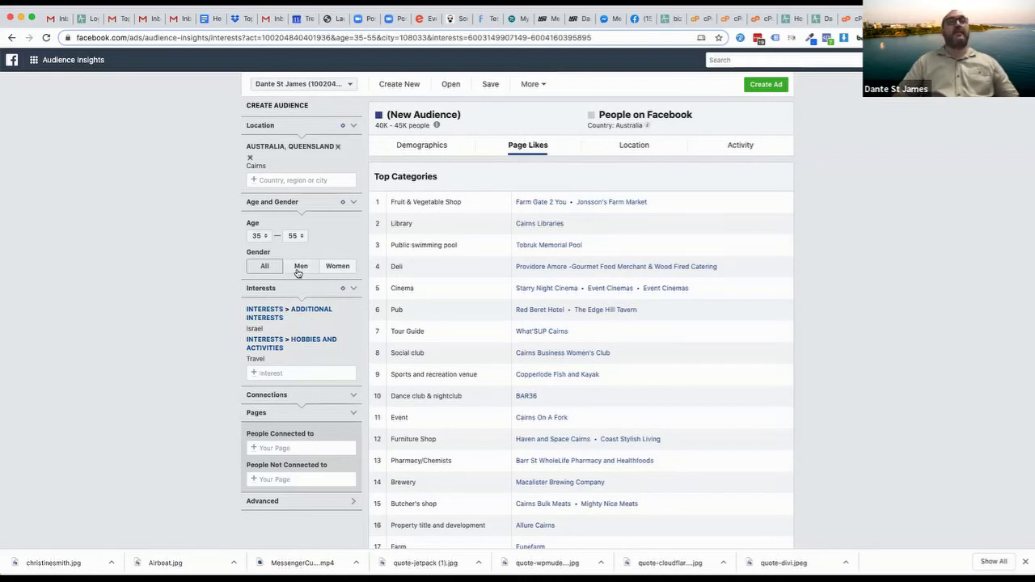
Limit the audience to women, drop Travel, check the 1K–1.5K size and view demographics
{"action": "left_click", "coordinate": [338, 267]}
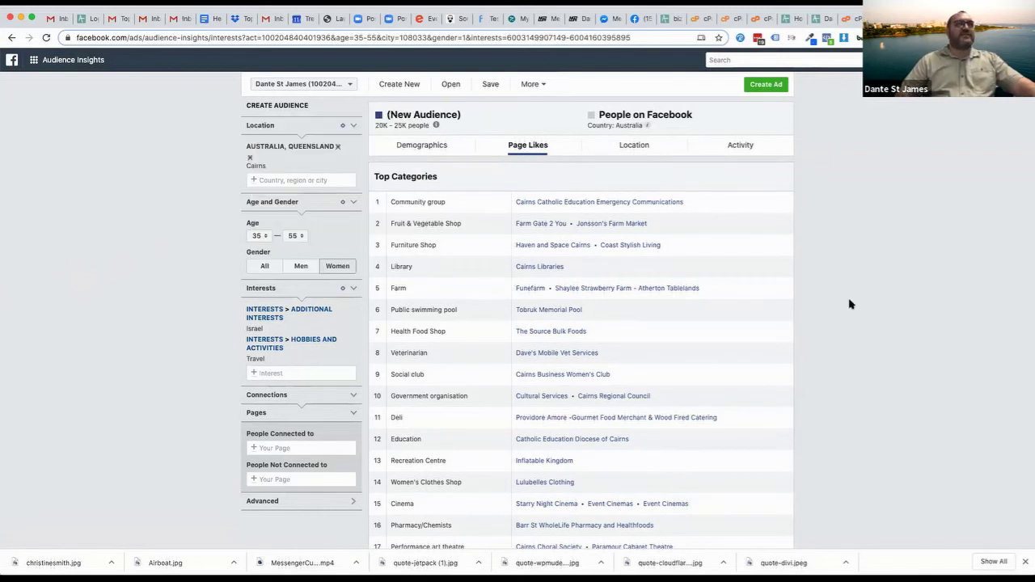
{"action": "left_click", "coordinate": [354, 361]}
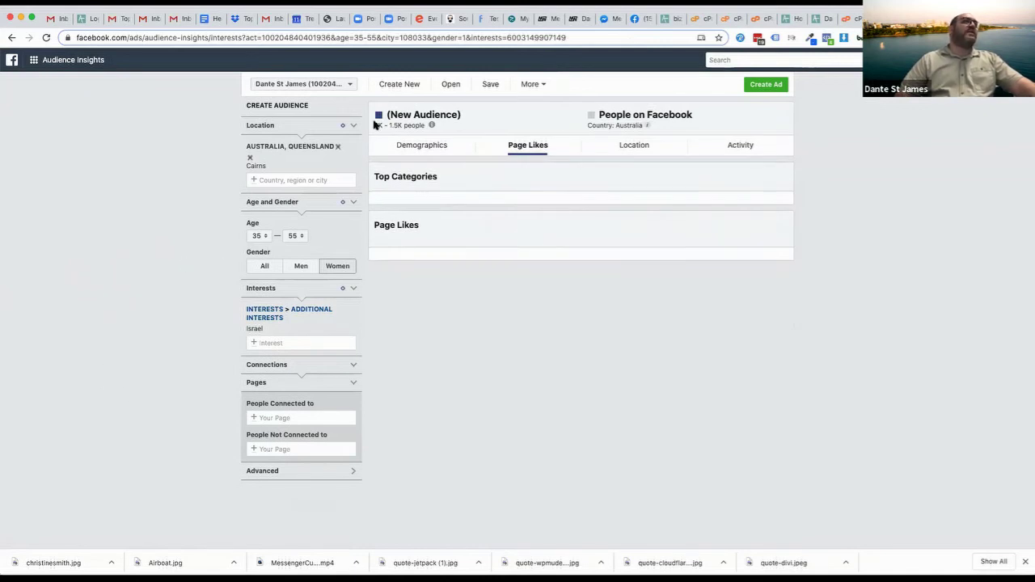
{"action": "left_click_drag", "start_coordinate": [375, 125], "coordinate": [424, 125]}
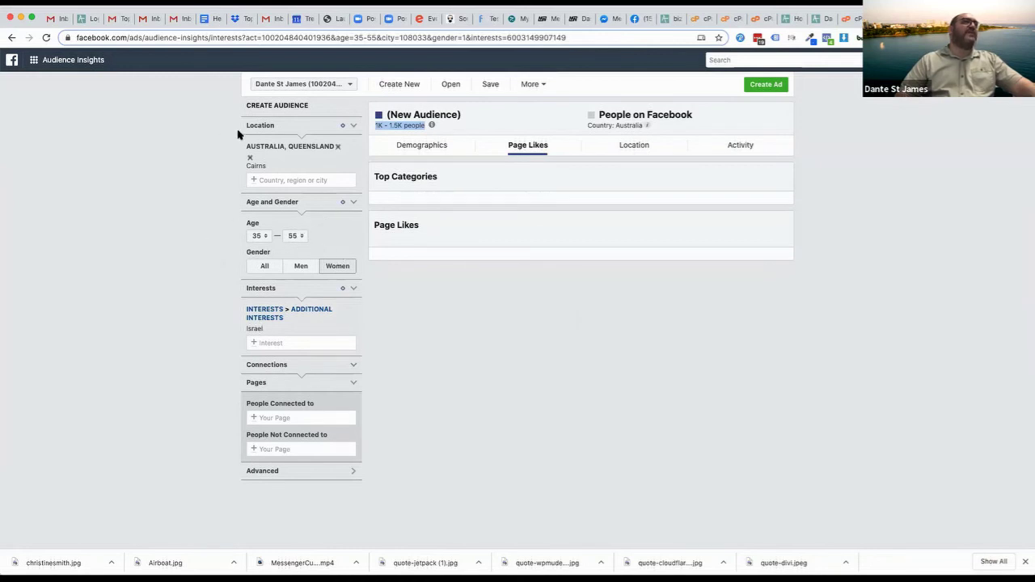
{"action": "left_click", "coordinate": [419, 150]}
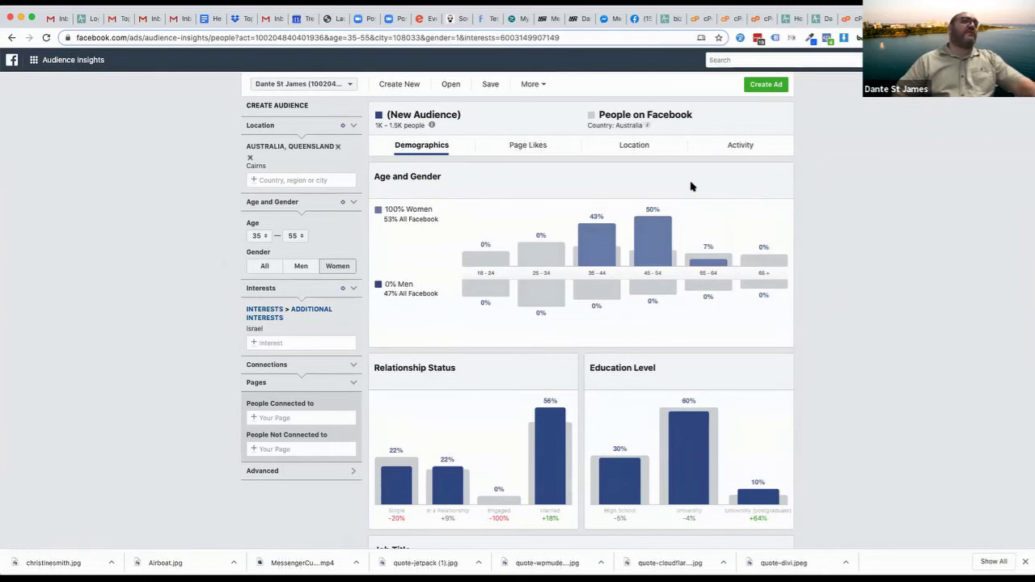
Switch to the Page Likes view for the 1K–1.5K women-only audience
{"action": "left_click", "coordinate": [535, 149]}
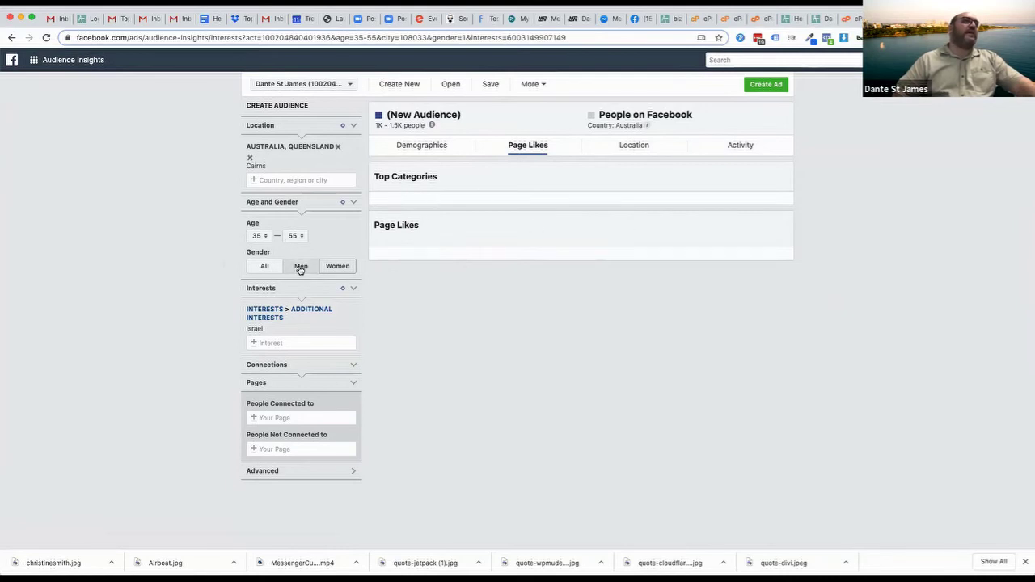
Toggle gender between All and Women, ending on All genders at about 2.5K–3K people
{"action": "left_click", "coordinate": [267, 267]}
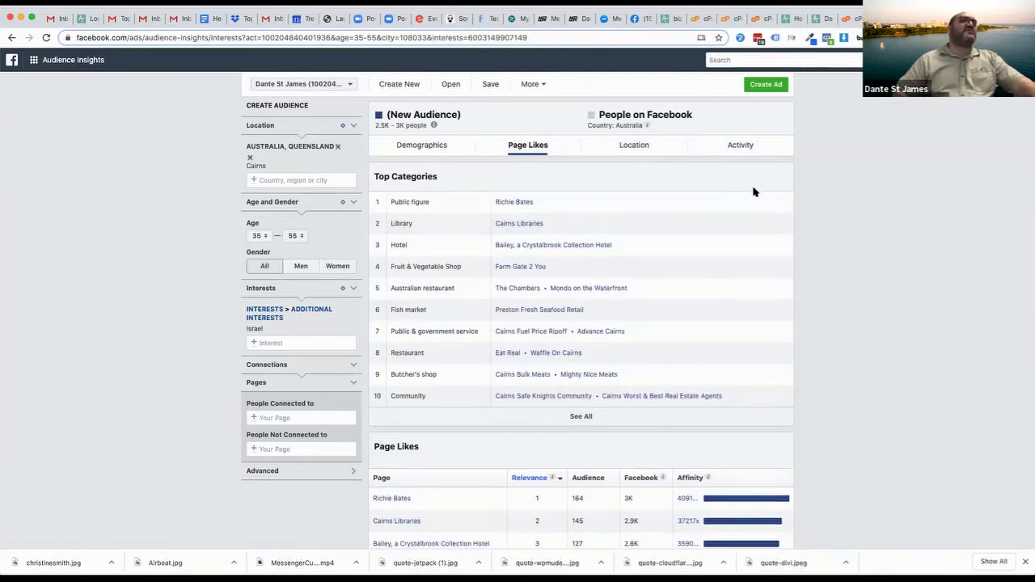
{"action": "left_click", "coordinate": [337, 267]}
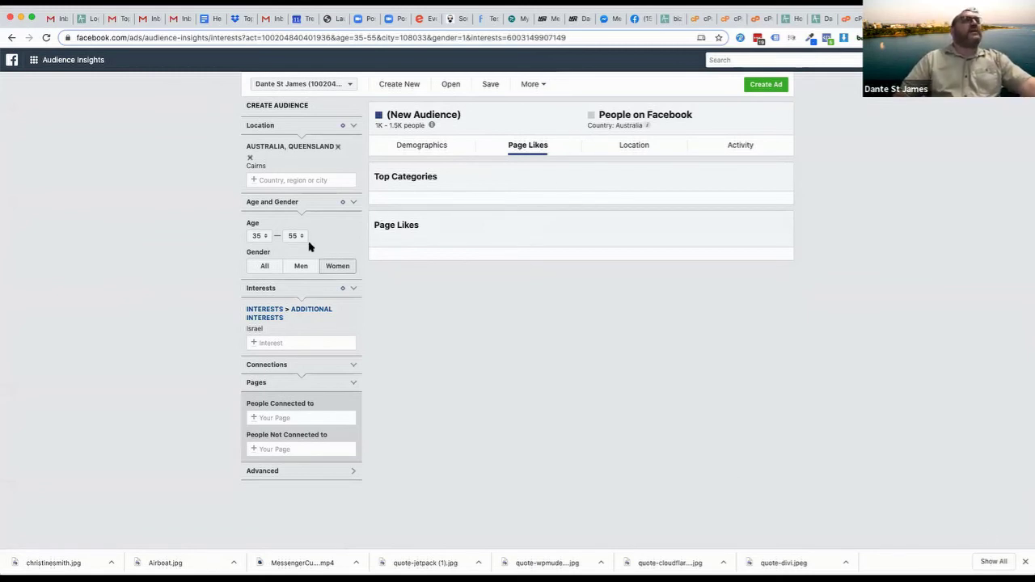
{"action": "left_click", "coordinate": [260, 270]}
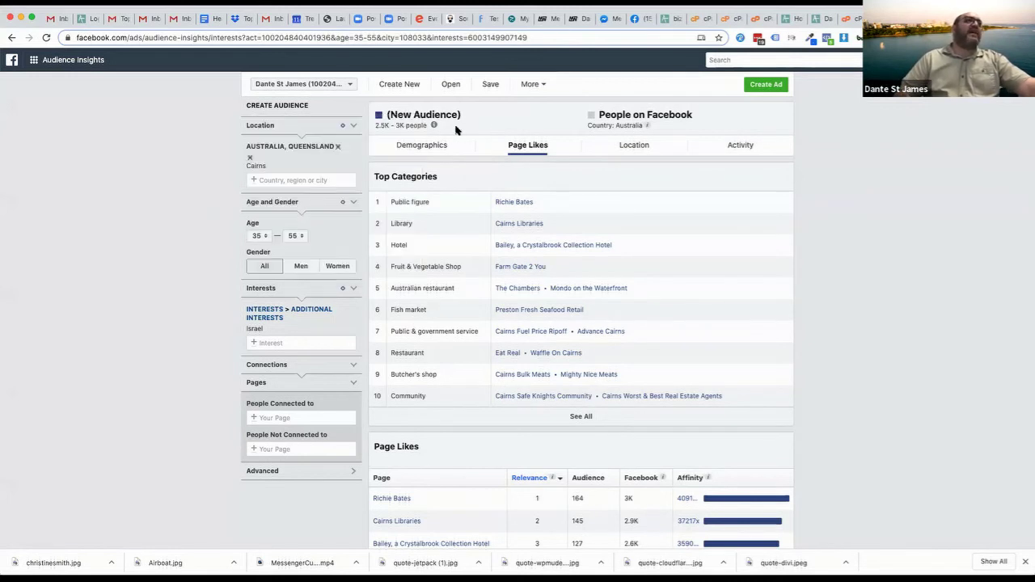
{"action": "mouse_move", "coordinate": [433, 127]}
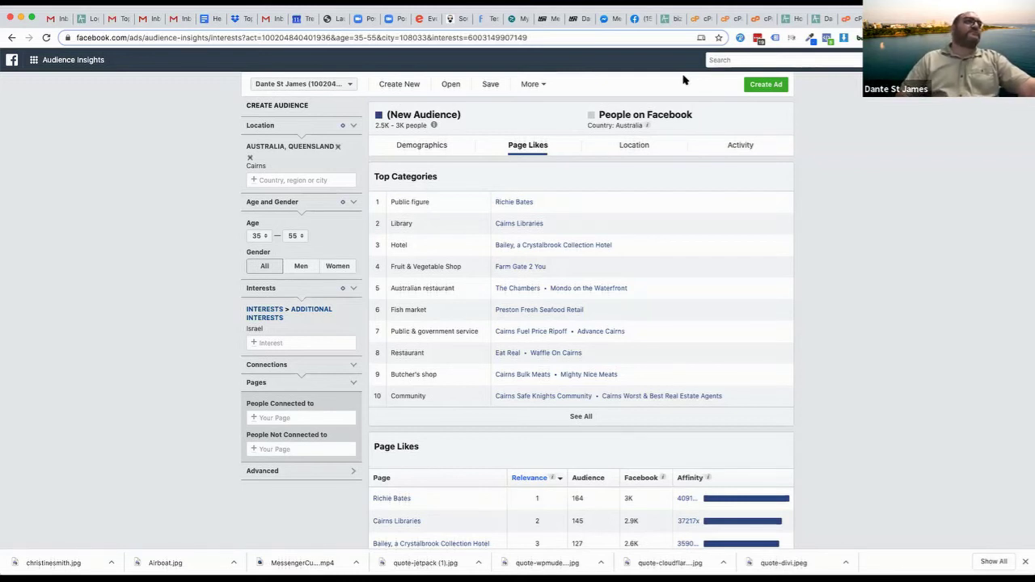
Replace Cairns, Queensland with Australia as the location and select Women, reaching 150K–200K people
{"action": "left_click", "coordinate": [250, 158]}
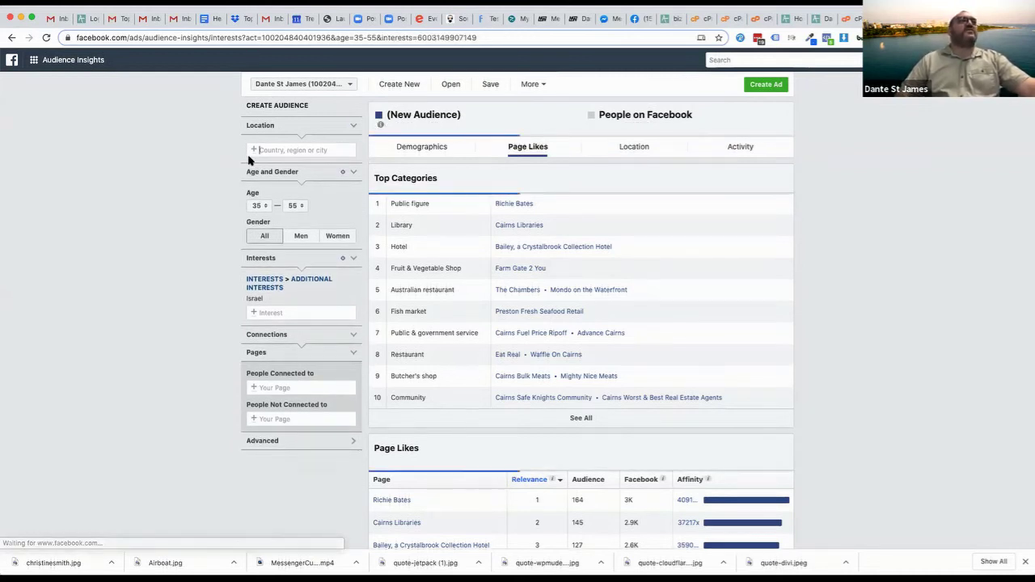
{"action": "left_click", "coordinate": [288, 146]}
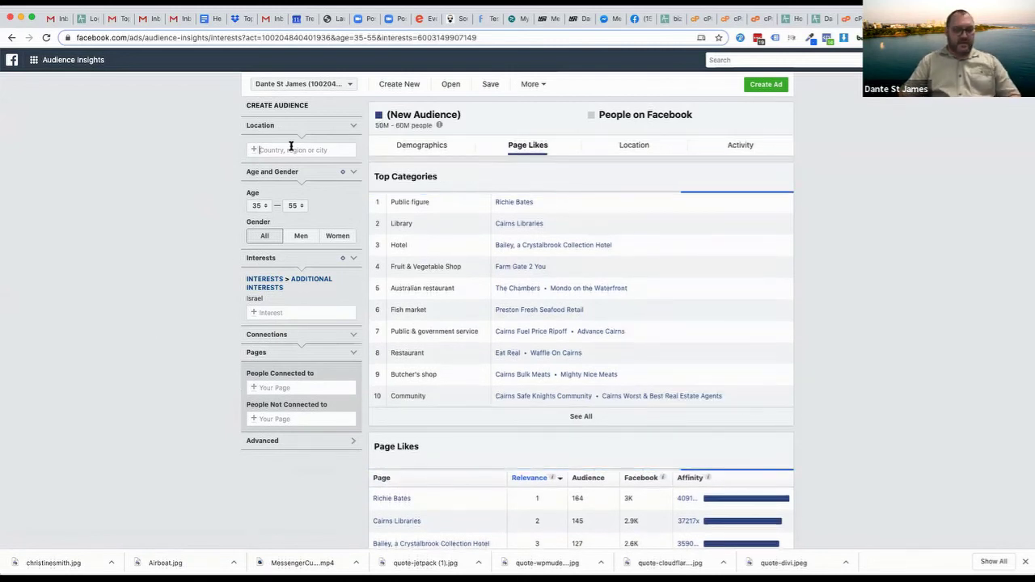
{"action": "type", "text": "australia"}
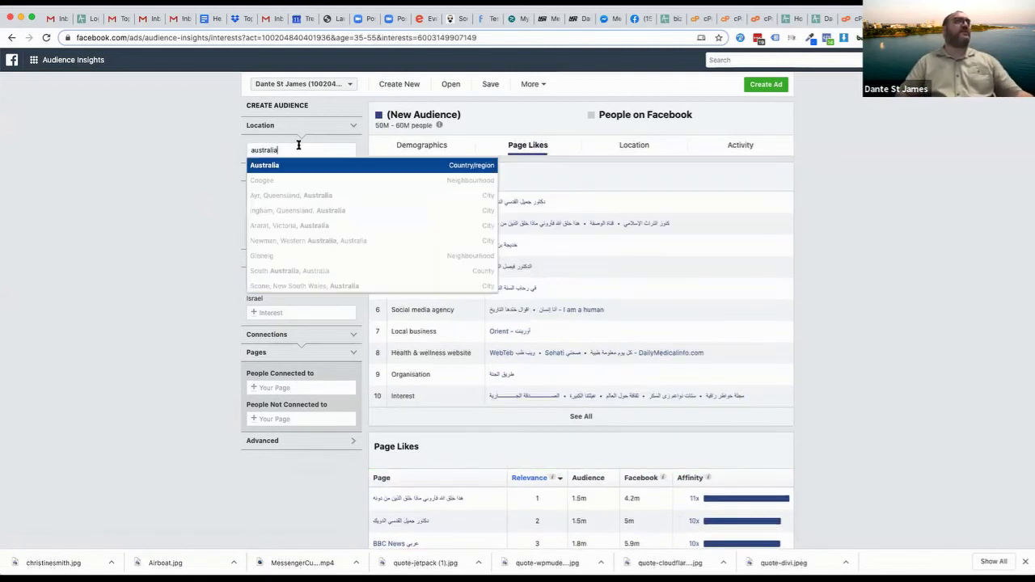
{"action": "left_click", "coordinate": [263, 167]}
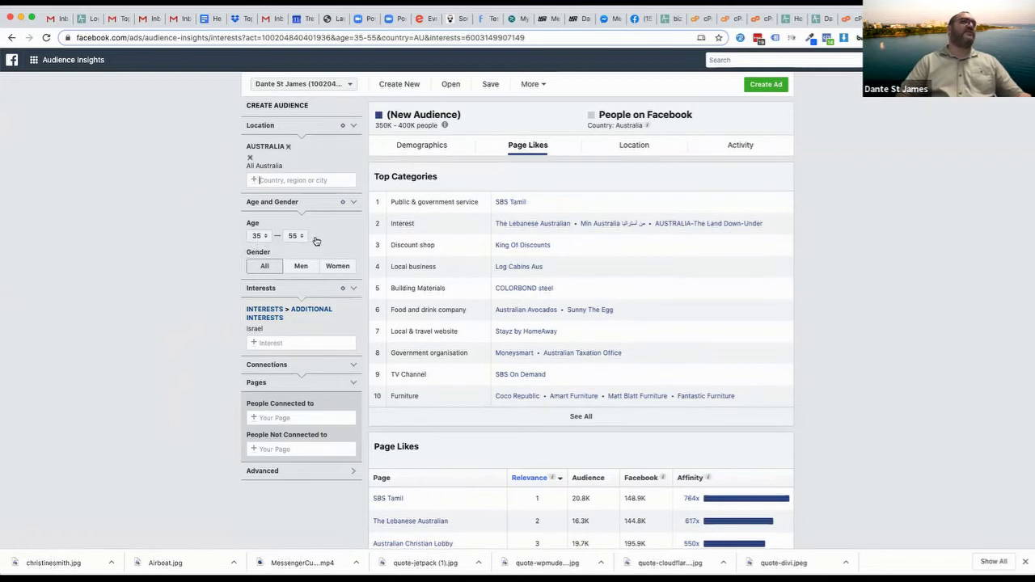
{"action": "left_click", "coordinate": [337, 267]}
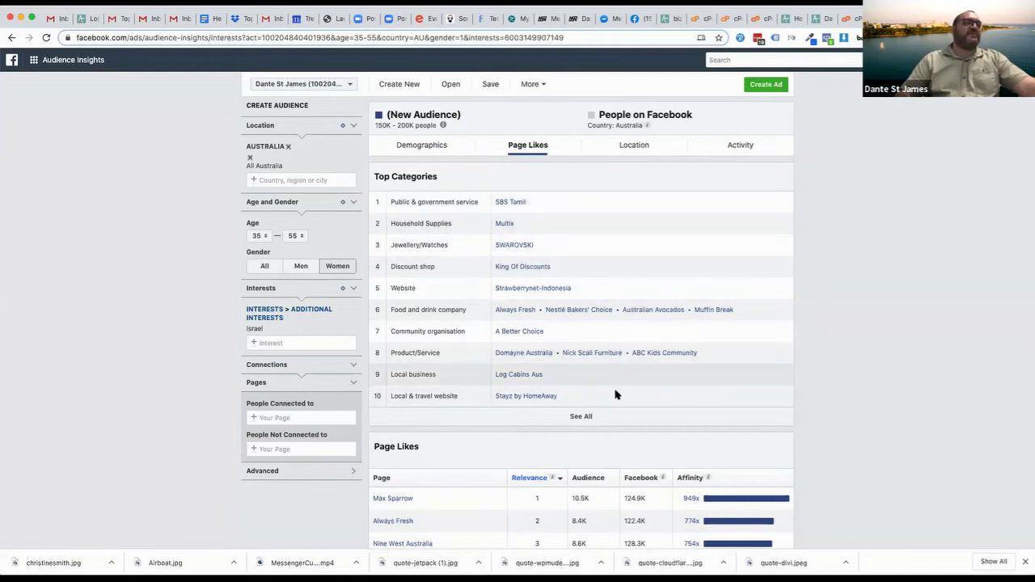
{"action": "scroll", "coordinate": [831, 464], "scroll_direction": "down", "scroll_amount": 1}
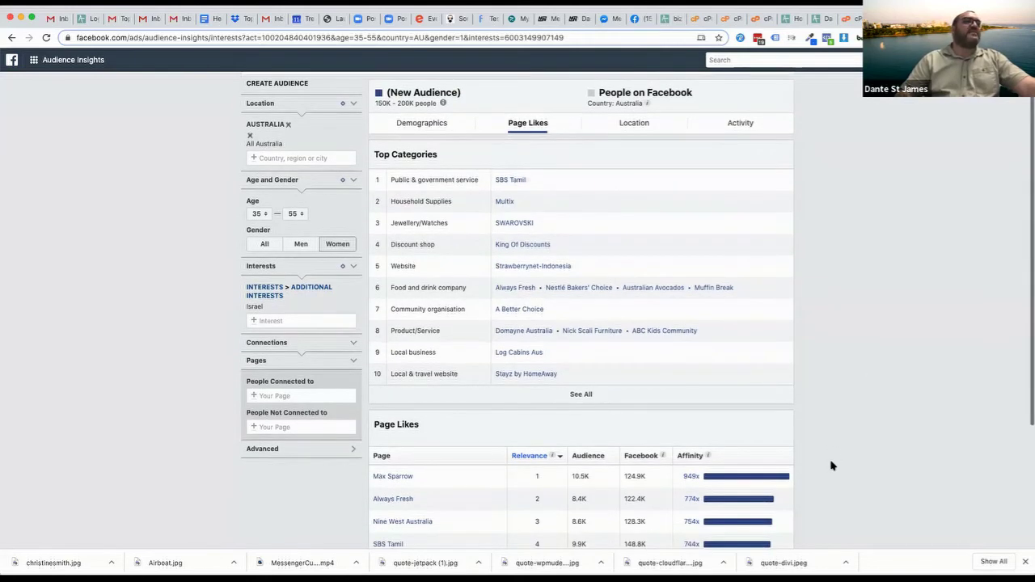
{"action": "scroll", "coordinate": [832, 466], "scroll_direction": "up", "scroll_amount": 1}
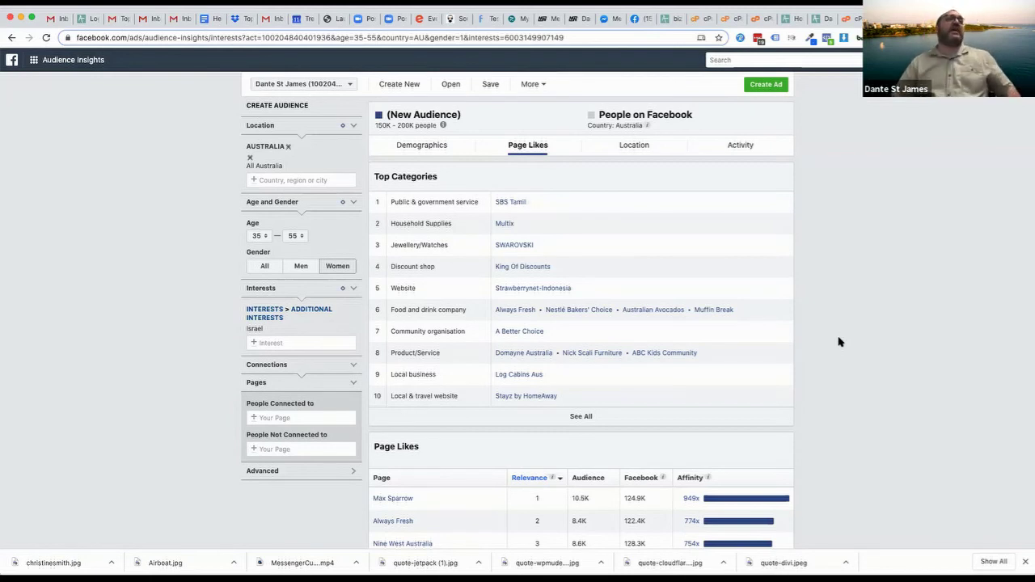
Search 'judaism' and add Judaism as a second interest next to Israel, reaching 300K–350K
{"action": "left_click", "coordinate": [281, 341]}
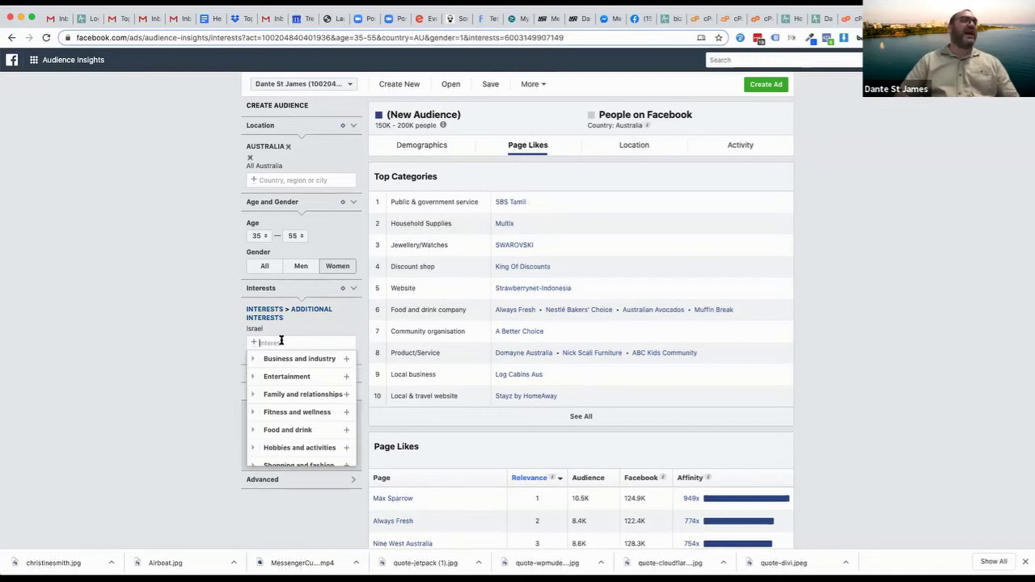
{"action": "type", "text": "ju"}
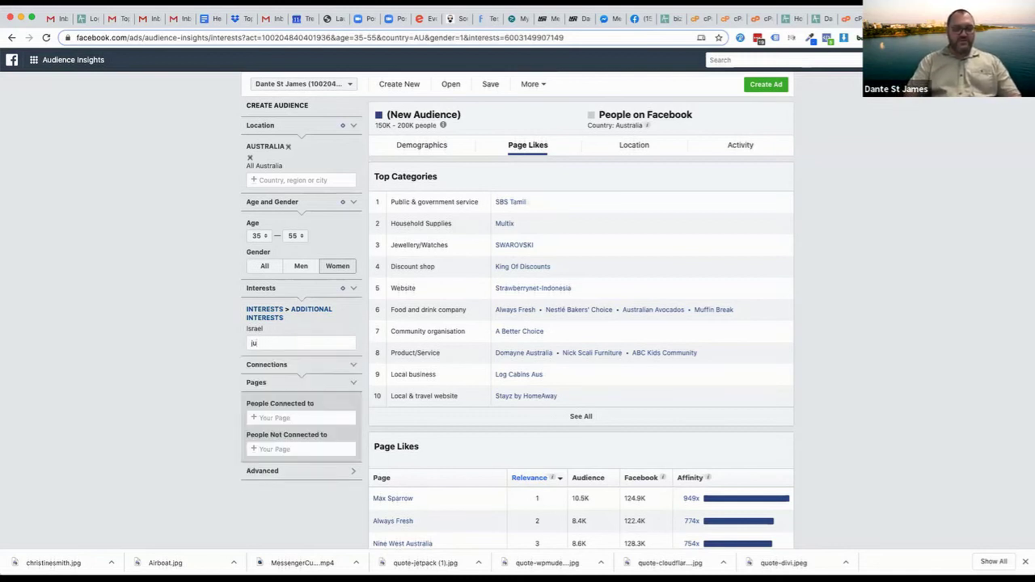
{"action": "type", "text": "daism"}
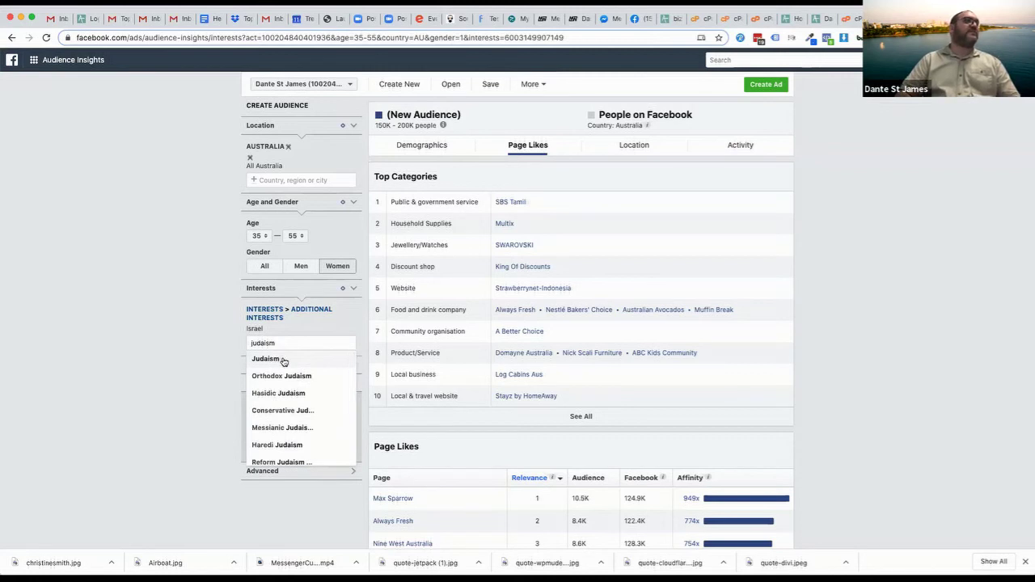
{"action": "scroll", "coordinate": [284, 365], "scroll_direction": "down", "scroll_amount": 2}
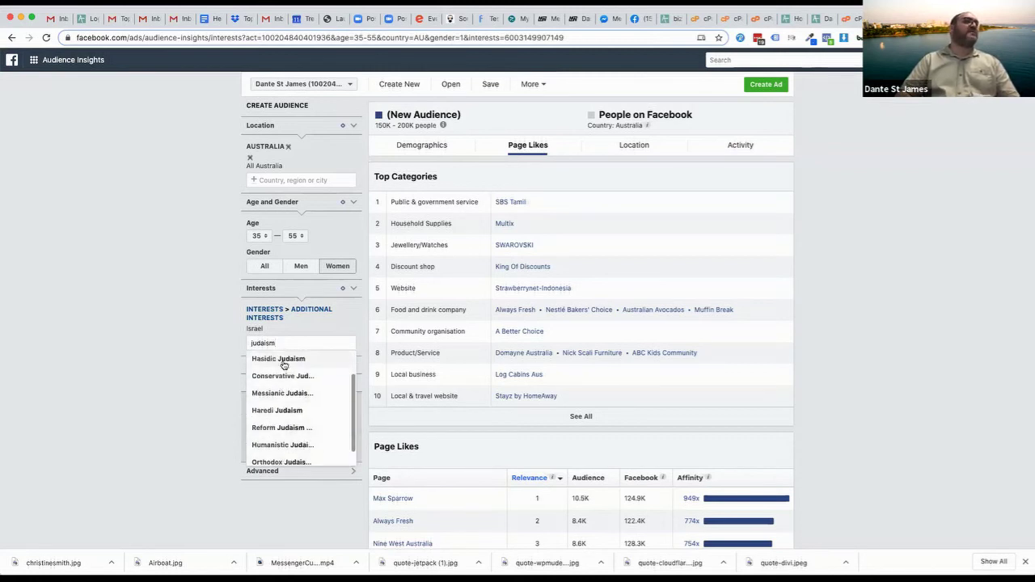
{"action": "scroll", "coordinate": [283, 364], "scroll_direction": "up", "scroll_amount": 2}
{"action": "left_click", "coordinate": [267, 360]}
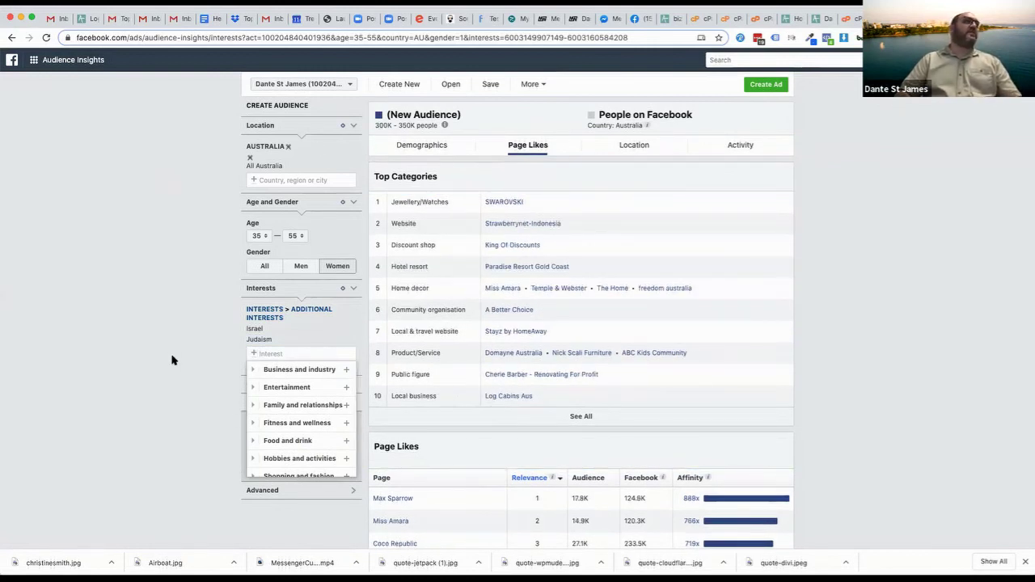
{"action": "left_click", "coordinate": [202, 394]}
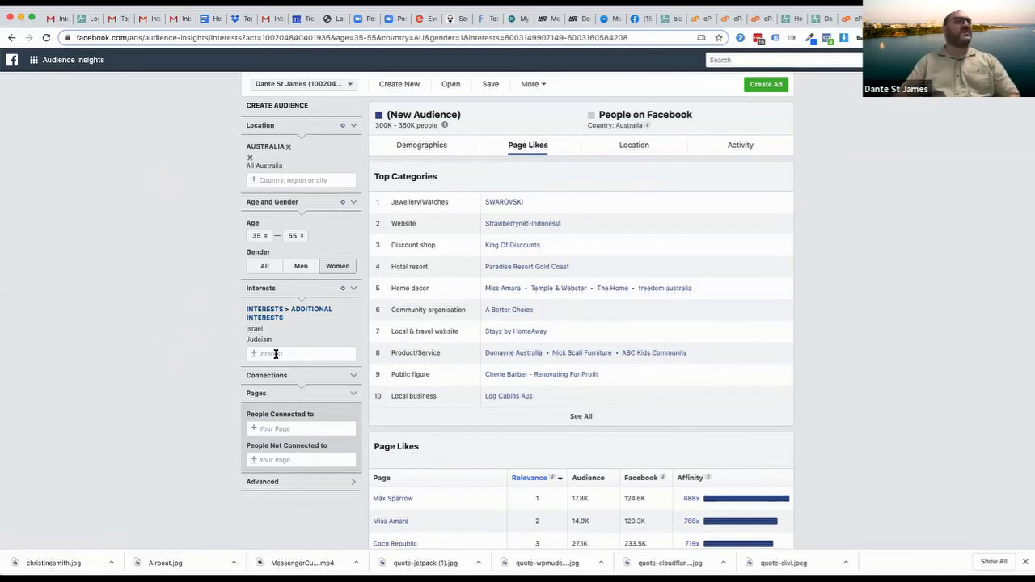
Replace the 'christian' interest search with 'pentecostal' and add Pentecostalism as a third interest
{"action": "left_click", "coordinate": [276, 354]}
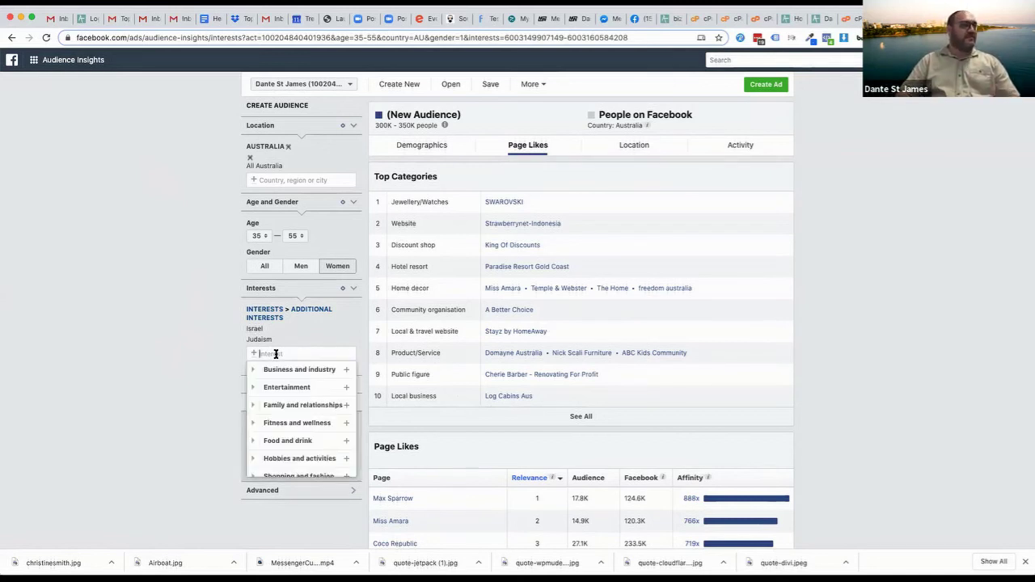
{"action": "type", "text": "christian"}
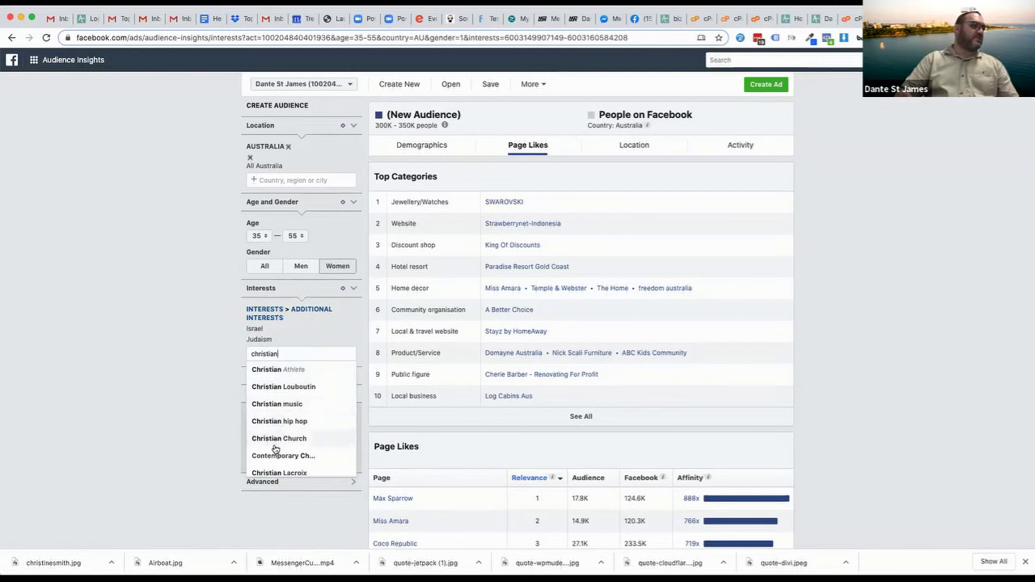
{"action": "scroll", "coordinate": [273, 450], "scroll_direction": "down", "scroll_amount": 1}
{"action": "scroll", "coordinate": [273, 450], "scroll_direction": "down", "scroll_amount": 1}
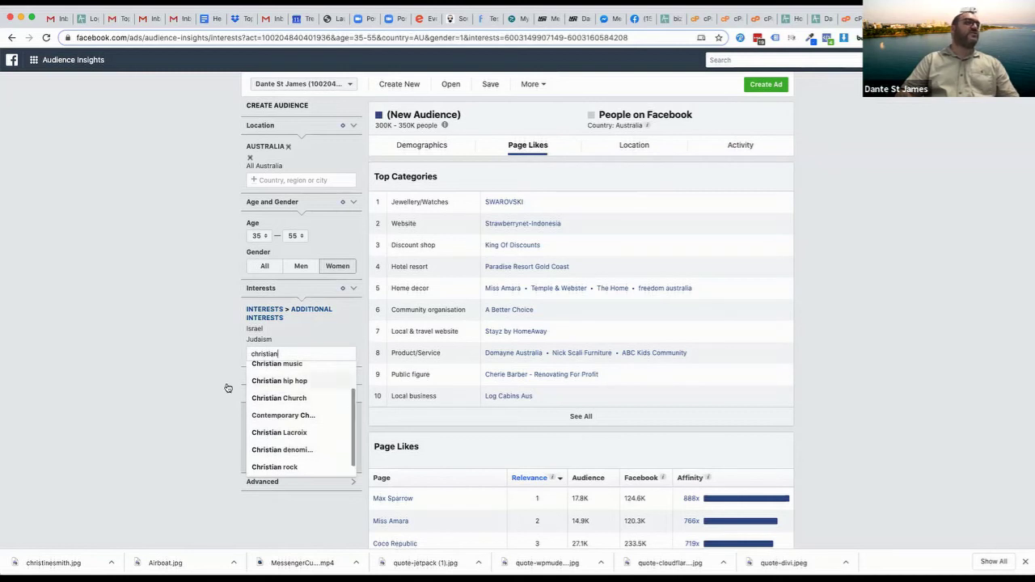
{"action": "left_click", "coordinate": [283, 353]}
{"action": "double_click", "coordinate": [283, 353]}
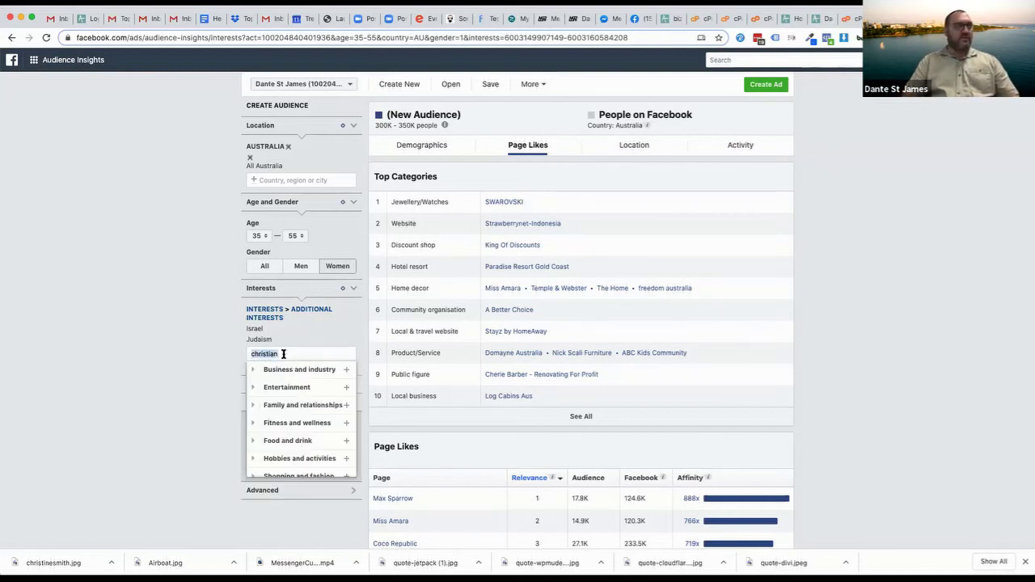
{"action": "type", "text": "pentacostal"}
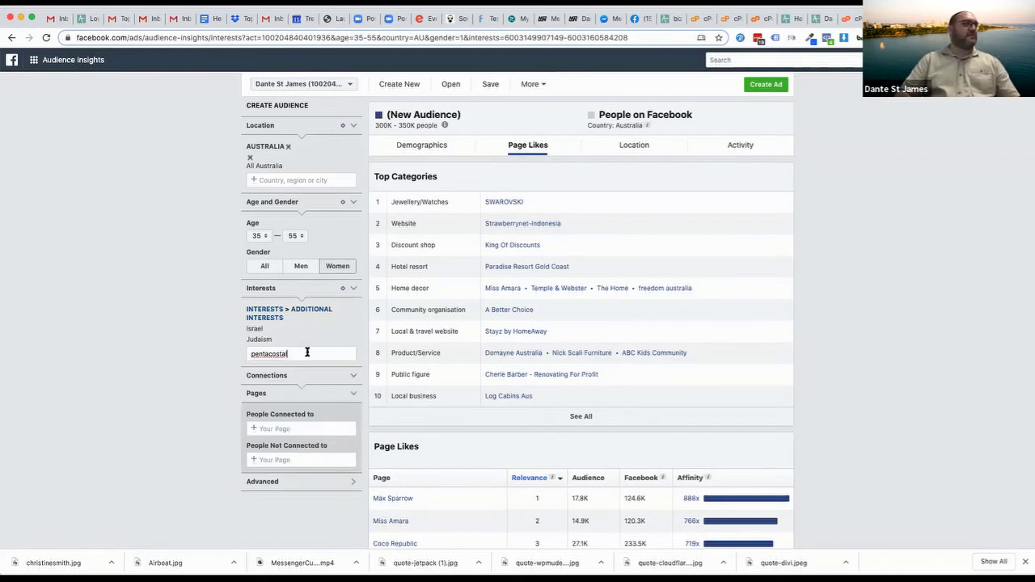
{"action": "key", "text": "BackSpace"}
{"action": "key", "text": "BackSpace"}
{"action": "key", "text": "BackSpace"}
{"action": "key", "text": "BackSpace"}
{"action": "key", "text": "BackSpace"}
{"action": "key", "text": "BackSpace"}
{"action": "key", "text": "BackSpace"}
{"action": "type", "text": "e"}
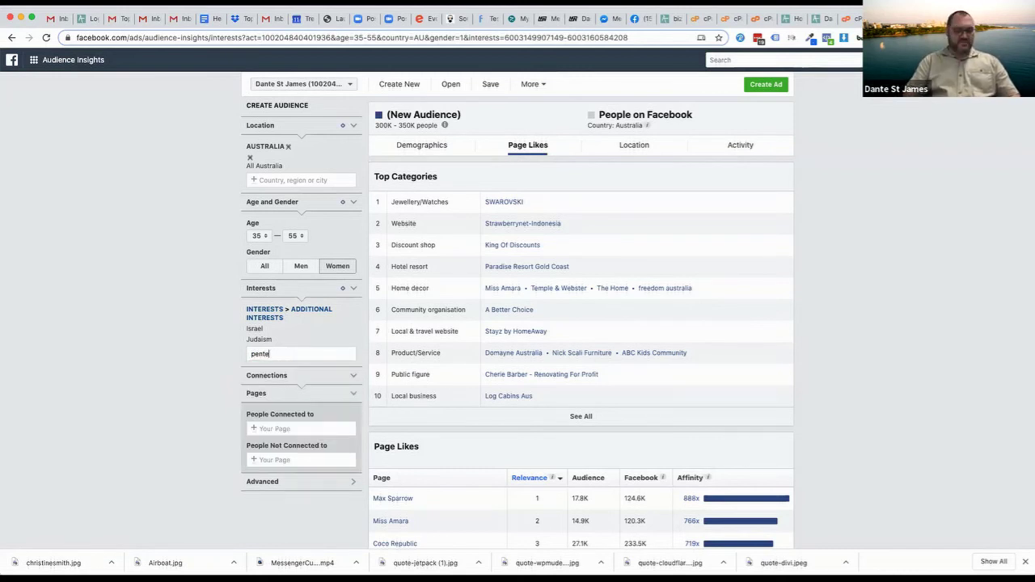
{"action": "type", "text": "costal"}
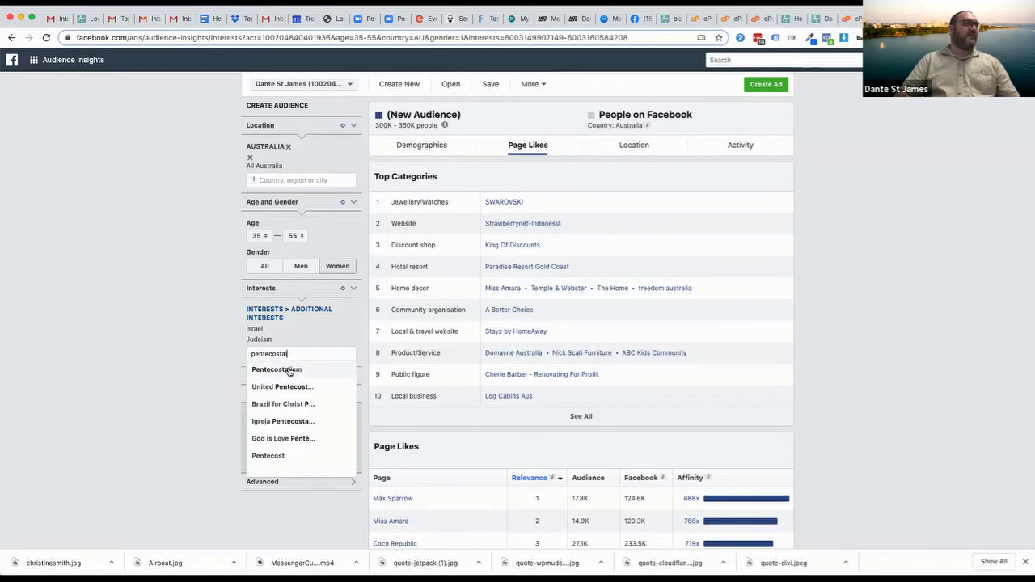
{"action": "left_click", "coordinate": [288, 371]}
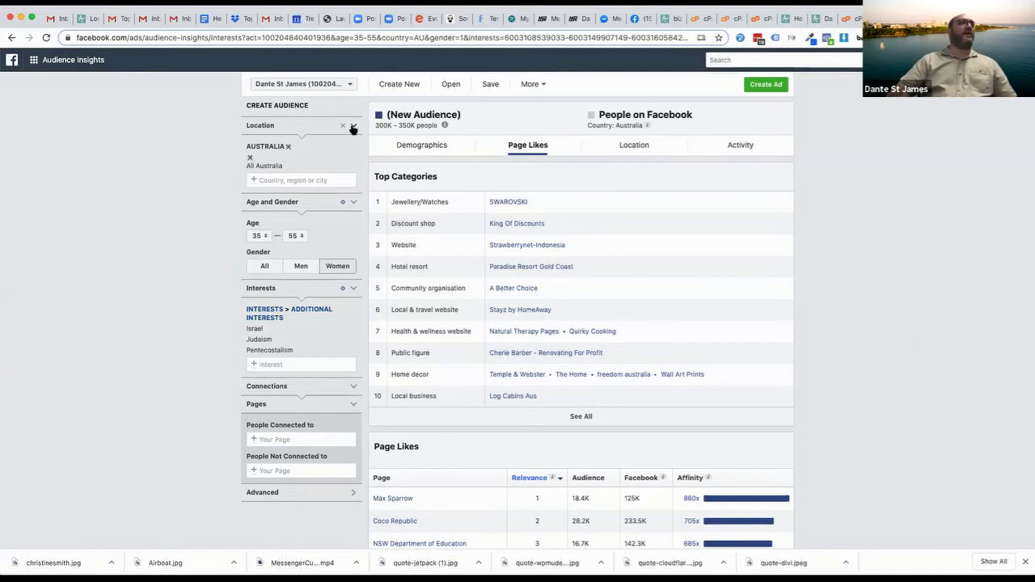
Clear the Australia location, set gender to All and the age range to 18–65+
{"action": "left_click", "coordinate": [288, 146]}
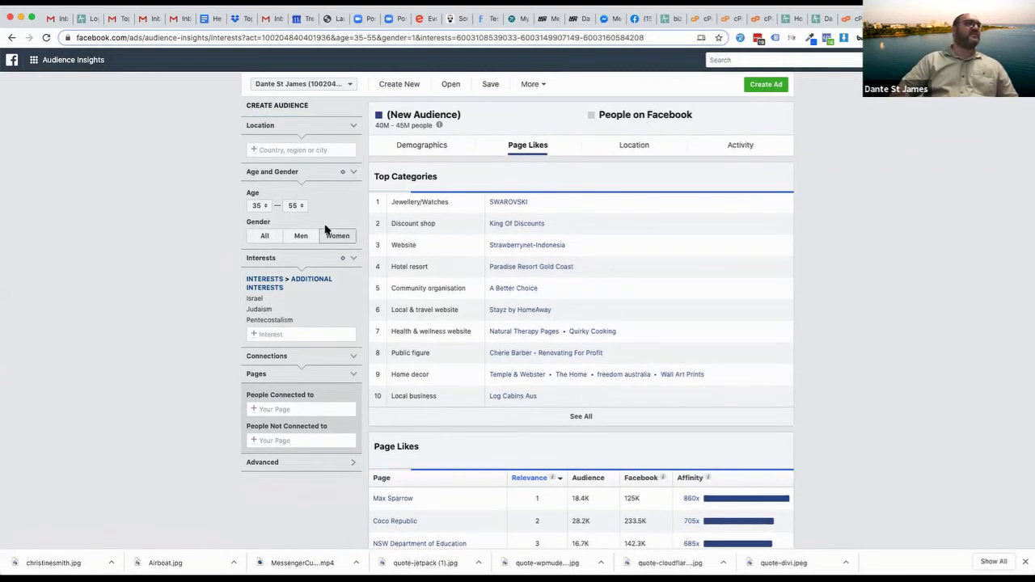
{"action": "left_click", "coordinate": [263, 236]}
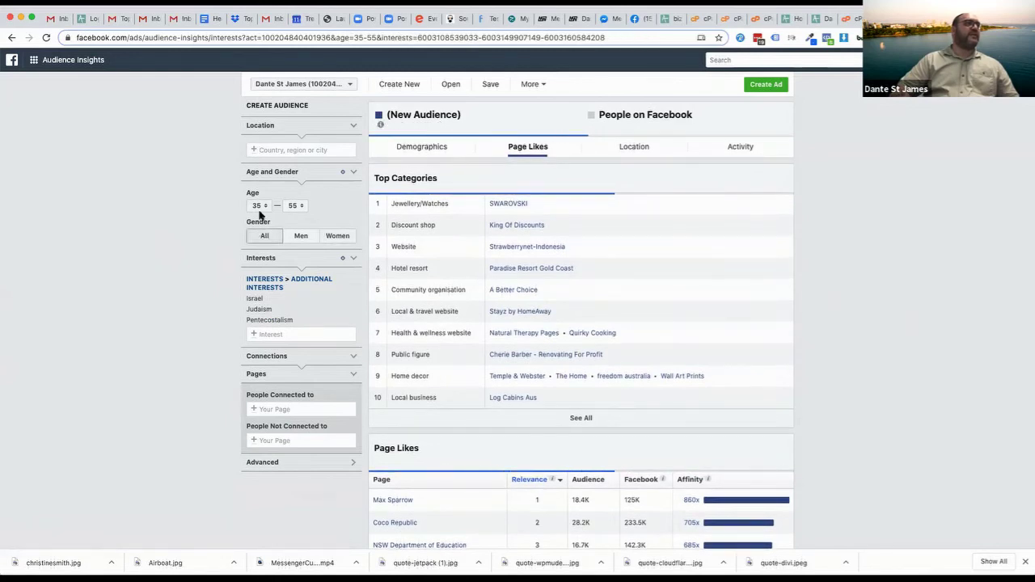
{"action": "left_click", "coordinate": [261, 208]}
{"action": "scroll", "coordinate": [258, 203], "scroll_direction": "up", "scroll_amount": 5}
{"action": "left_click", "coordinate": [256, 154]}
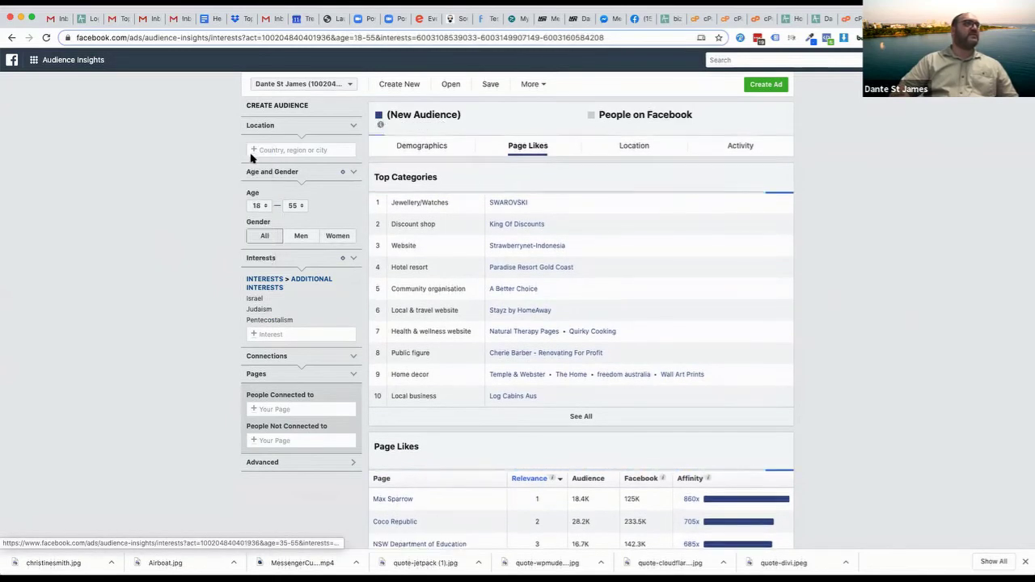
{"action": "left_click", "coordinate": [292, 206]}
{"action": "scroll", "coordinate": [288, 270], "scroll_direction": "down", "scroll_amount": 3}
{"action": "scroll", "coordinate": [288, 267], "scroll_direction": "up", "scroll_amount": 3}
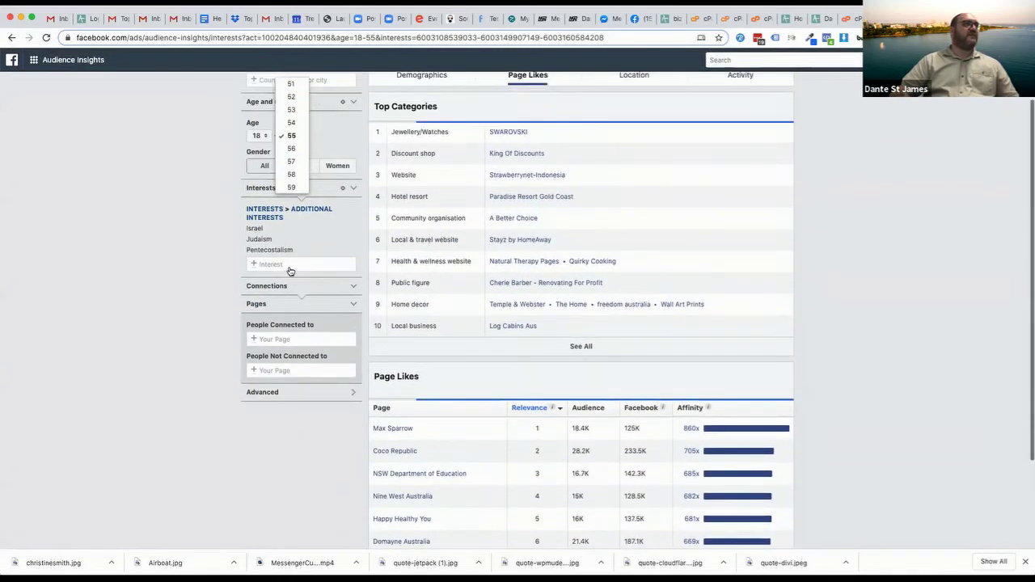
{"action": "scroll", "coordinate": [293, 245], "scroll_direction": "down", "scroll_amount": 2}
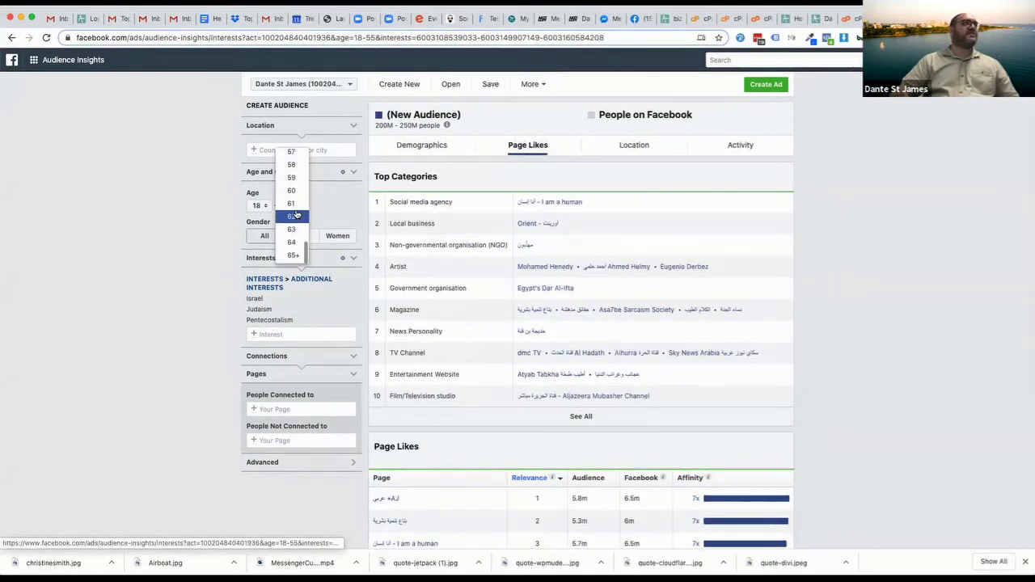
{"action": "left_click", "coordinate": [293, 255]}
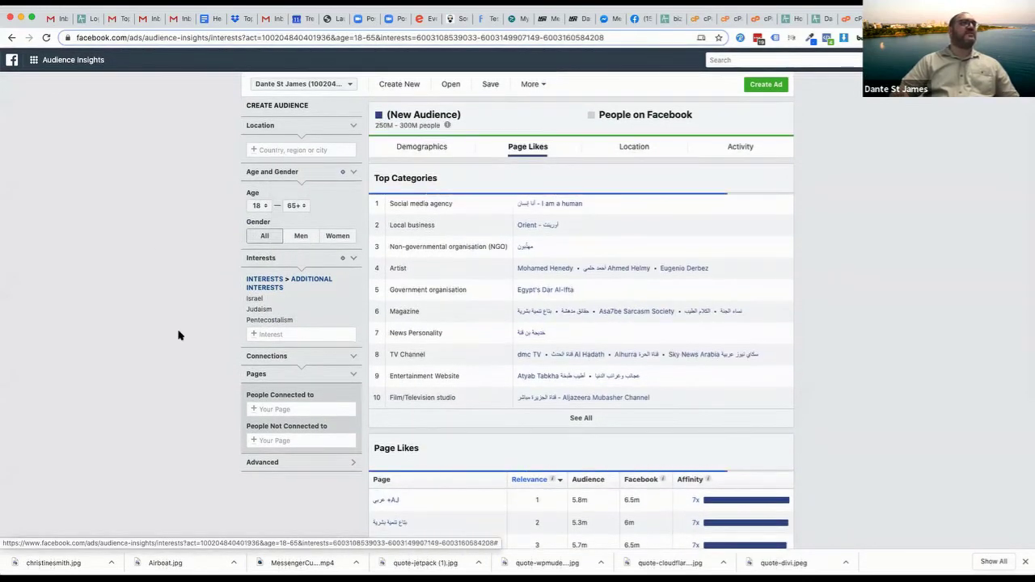
Remove the Pentecostalism, Judaism and Israel interests and set the location back to Australia
{"action": "left_click", "coordinate": [354, 320]}
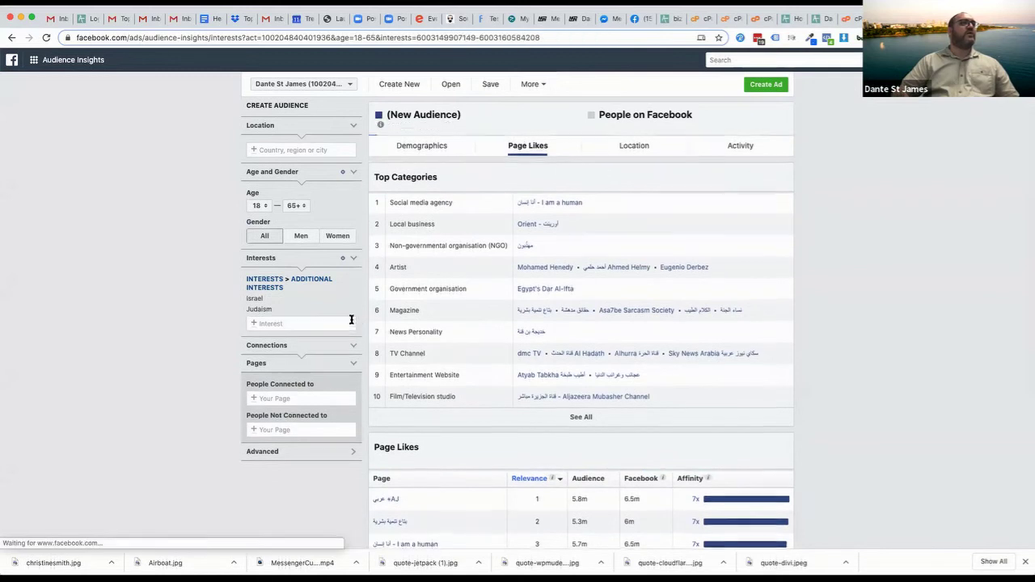
{"action": "left_click", "coordinate": [354, 310]}
{"action": "left_click", "coordinate": [354, 299]}
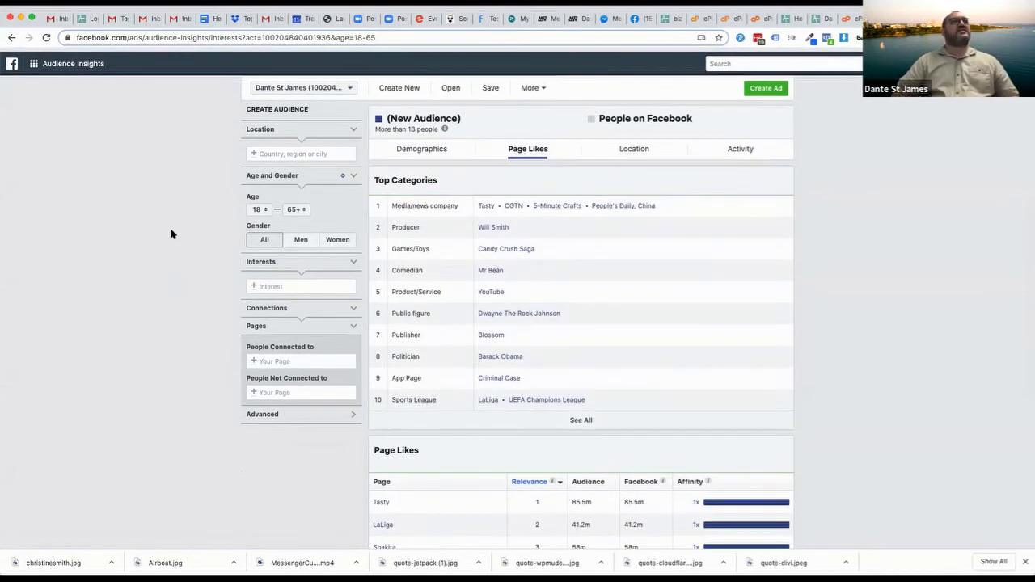
{"action": "left_click", "coordinate": [285, 148]}
{"action": "type", "text": "ausrtalia"}
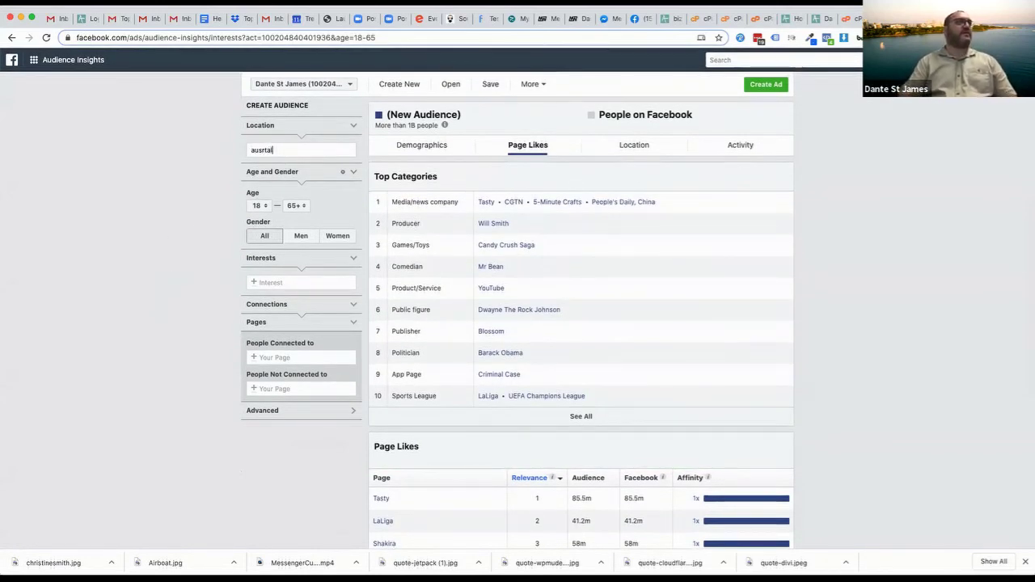
{"action": "key", "text": "BackSpace"}
{"action": "key", "text": "BackSpace"}
{"action": "key", "text": "BackSpace"}
{"action": "key", "text": "BackSpace"}
{"action": "type", "text": "tral"}
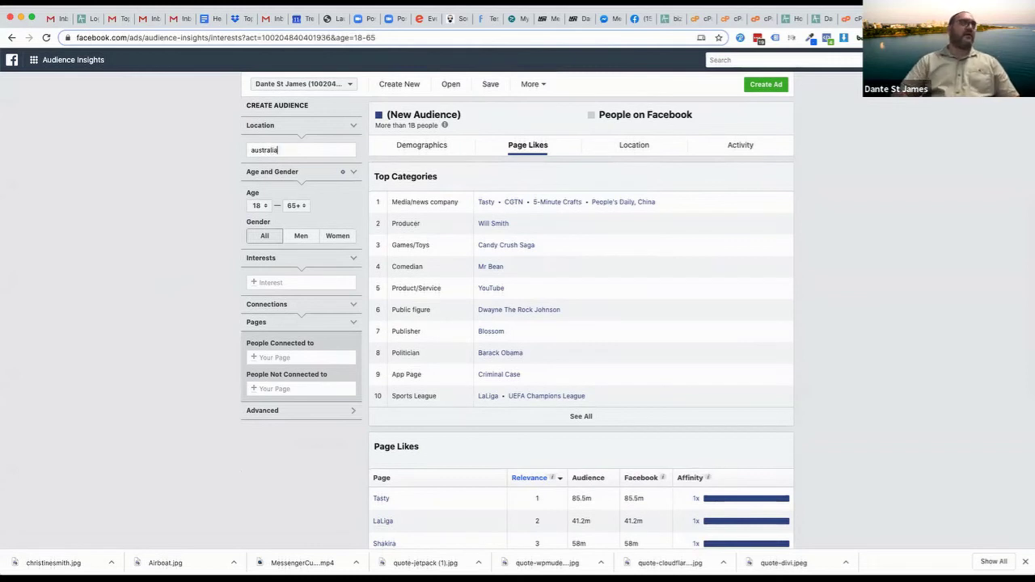
{"action": "left_click", "coordinate": [267, 165]}
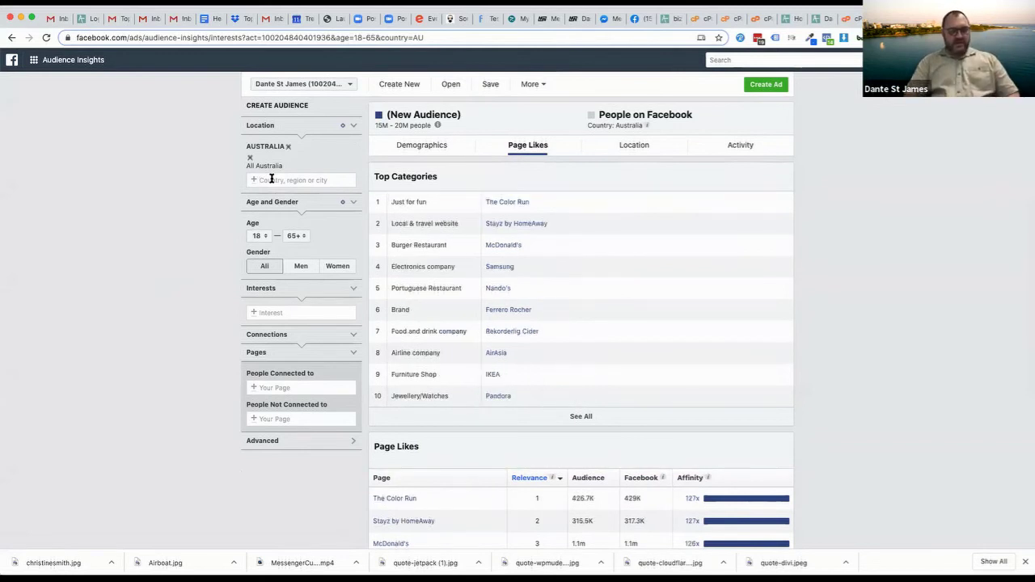
Set the location to Mandurah, Western Australia and check the 30K–35K audience estimate
{"action": "type", "text": "mandurah"}
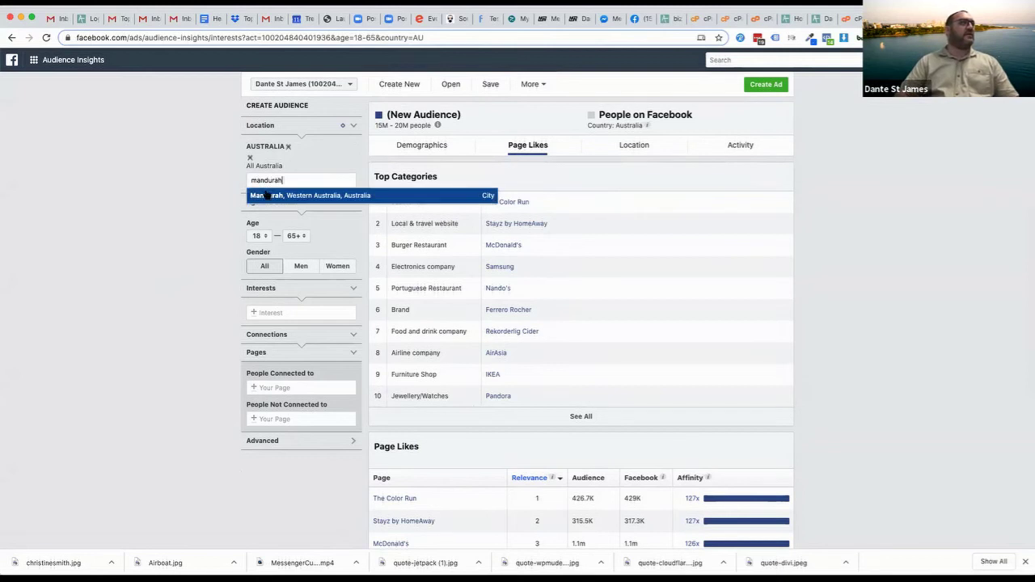
{"action": "key", "text": "Return"}
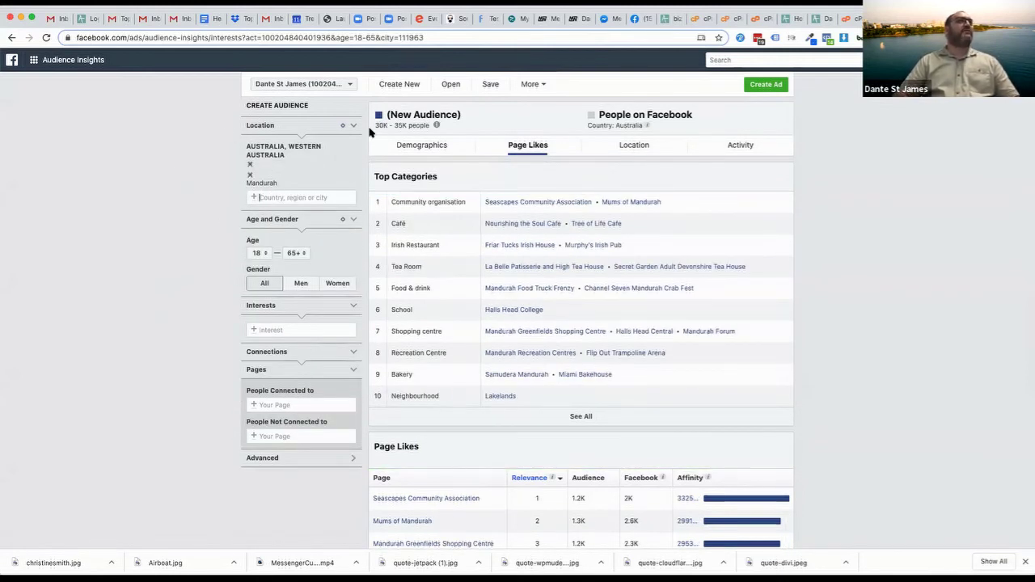
{"action": "left_click_drag", "start_coordinate": [375, 125], "coordinate": [512, 122]}
{"action": "left_click", "coordinate": [450, 128]}
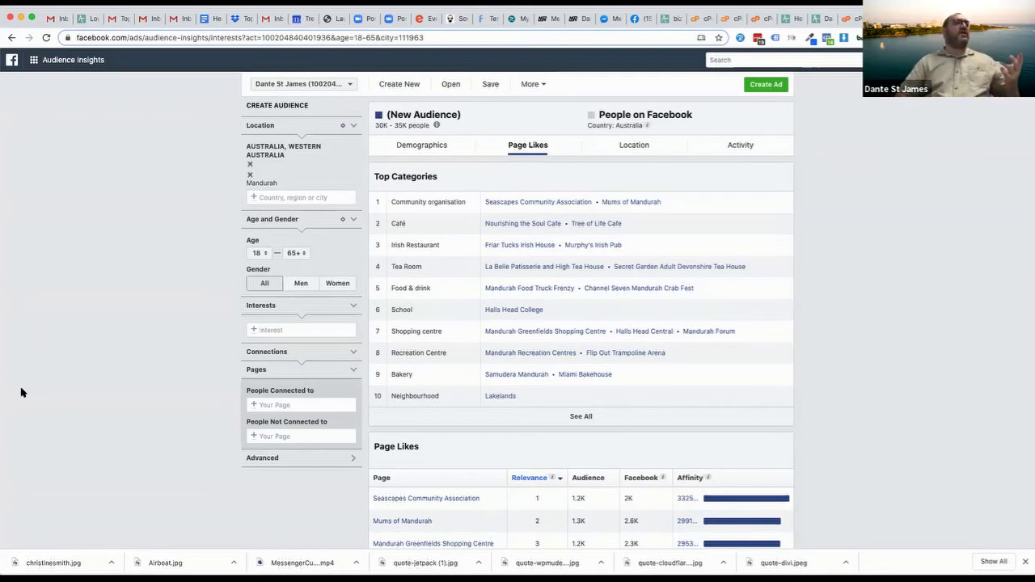
Add the Engaged shoppers interest to the Mandurah audience and show its Demographics
{"action": "left_click", "coordinate": [288, 330]}
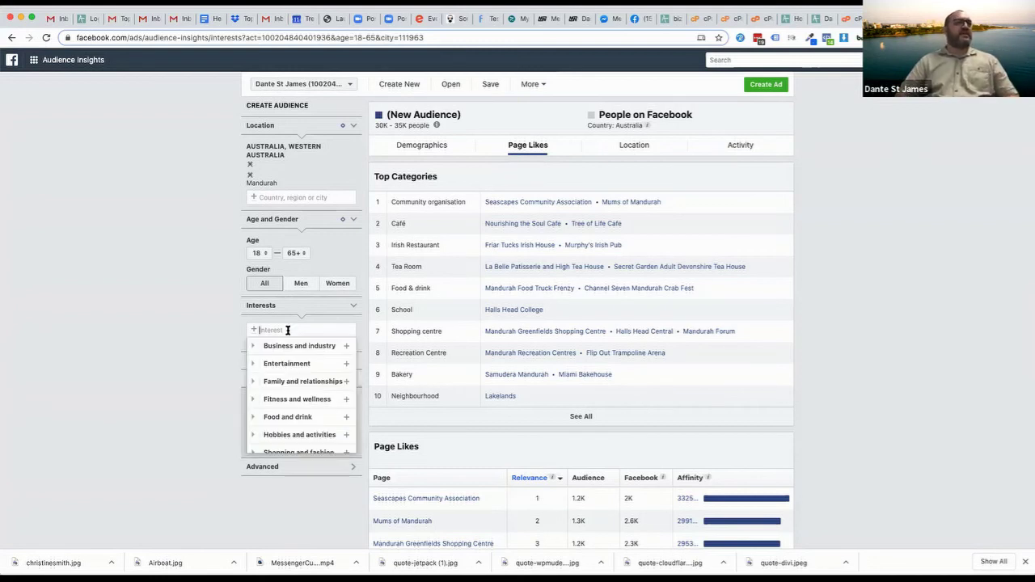
{"action": "type", "text": "engaged"}
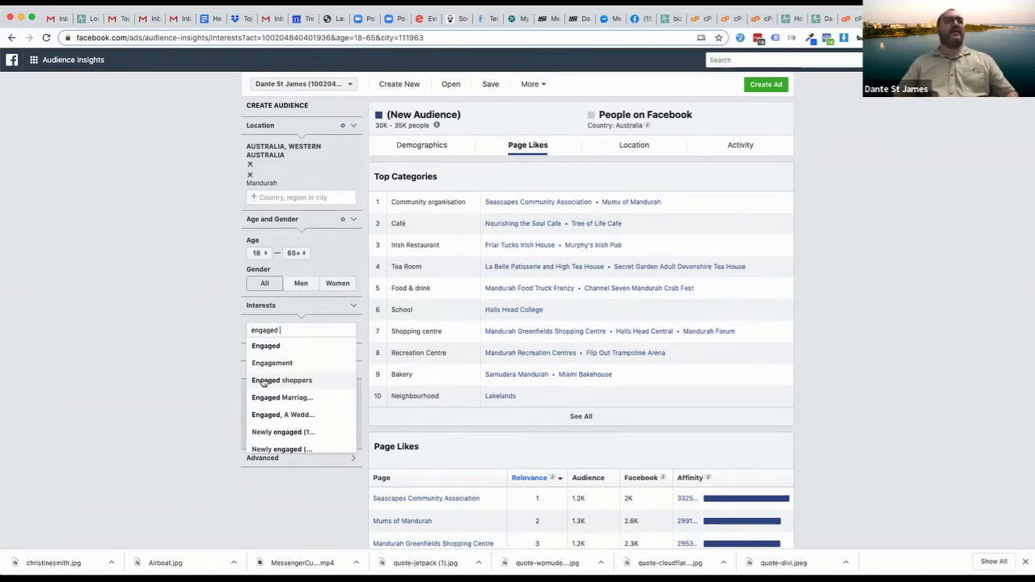
{"action": "left_click", "coordinate": [281, 380]}
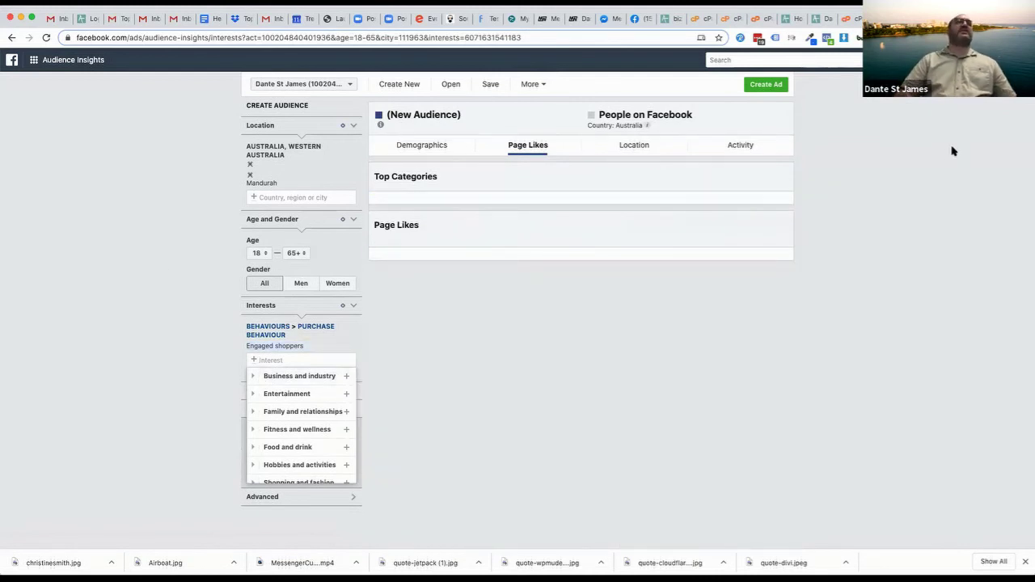
{"action": "left_click", "coordinate": [188, 293]}
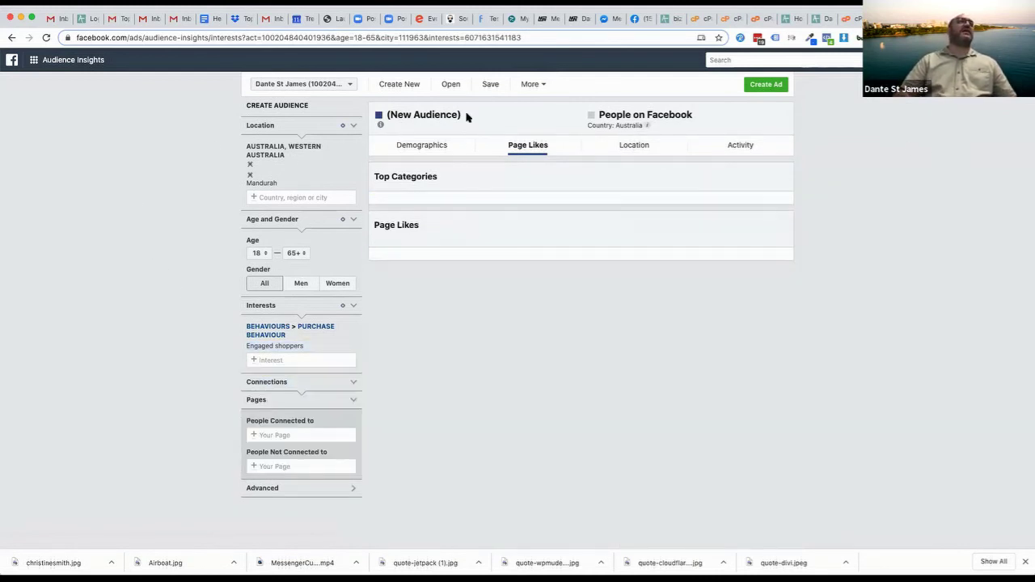
{"action": "left_click", "coordinate": [439, 144]}
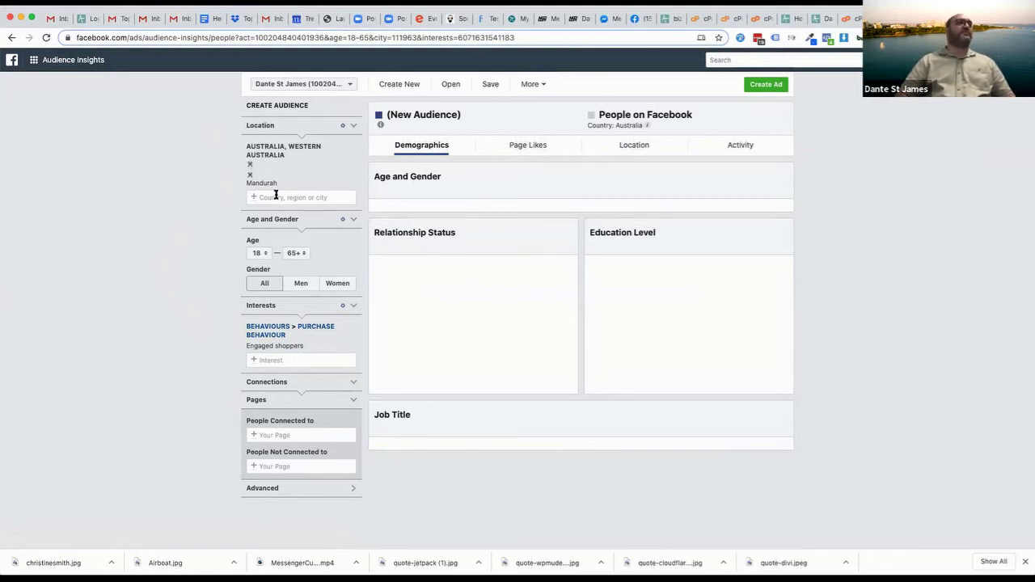
Replace Mandurah with Perth, Western Australia as the audience location
{"action": "left_click", "coordinate": [250, 175]}
{"action": "left_click", "coordinate": [259, 151]}
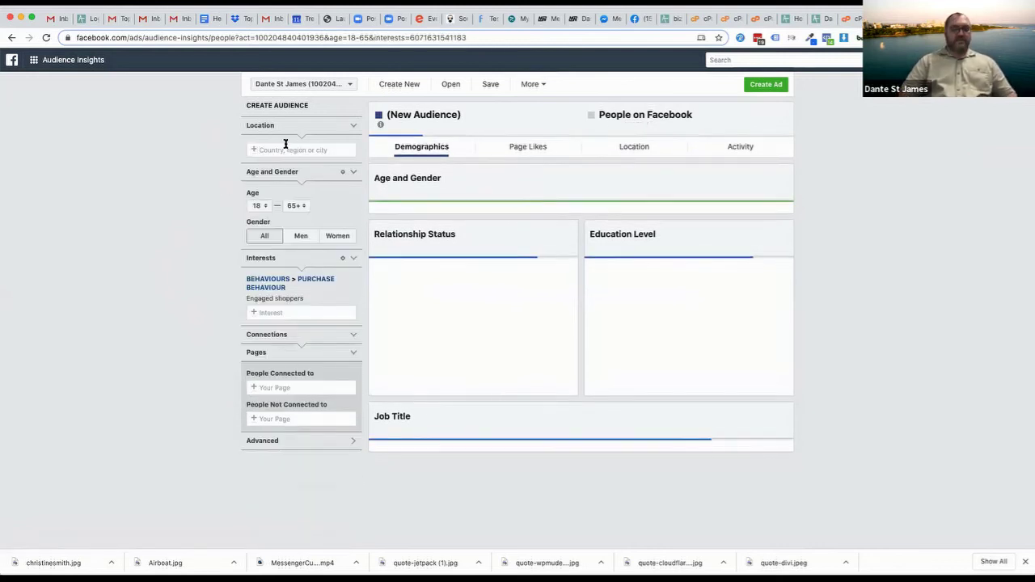
{"action": "type", "text": "perth"}
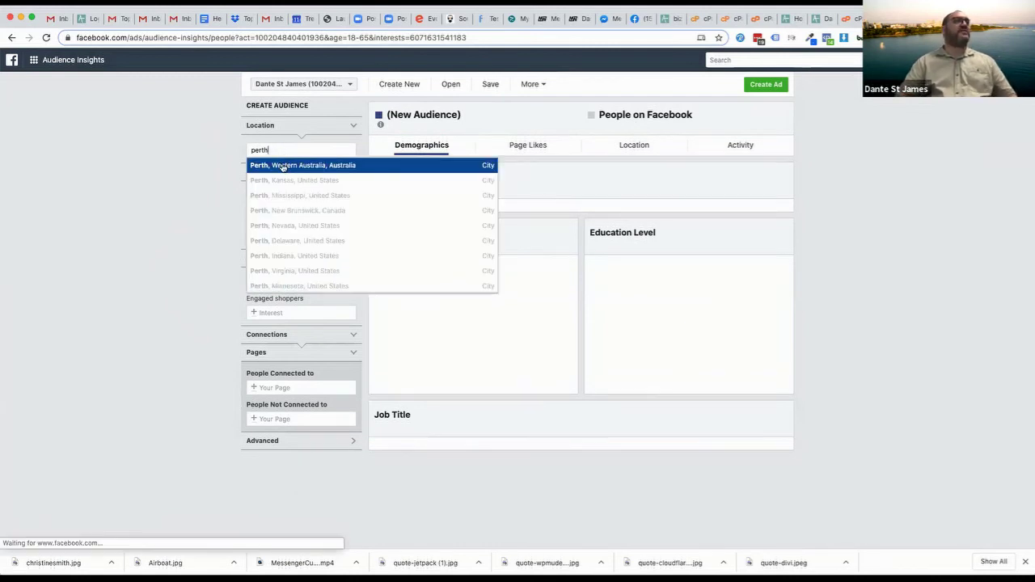
{"action": "left_click", "coordinate": [280, 166]}
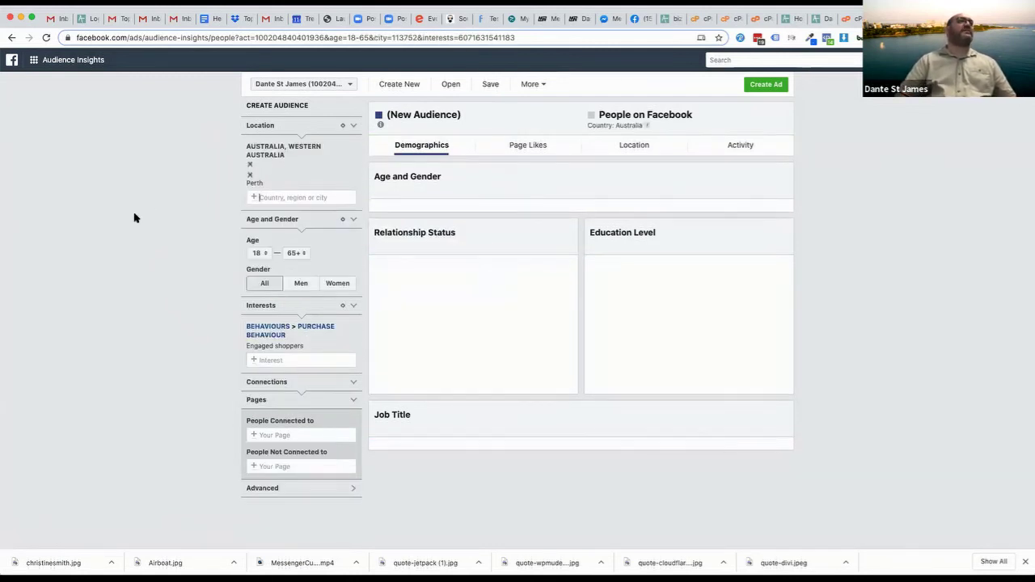
Check Page Likes and Demographics for the Perth audience, then open the interest category list
{"action": "left_click", "coordinate": [513, 143]}
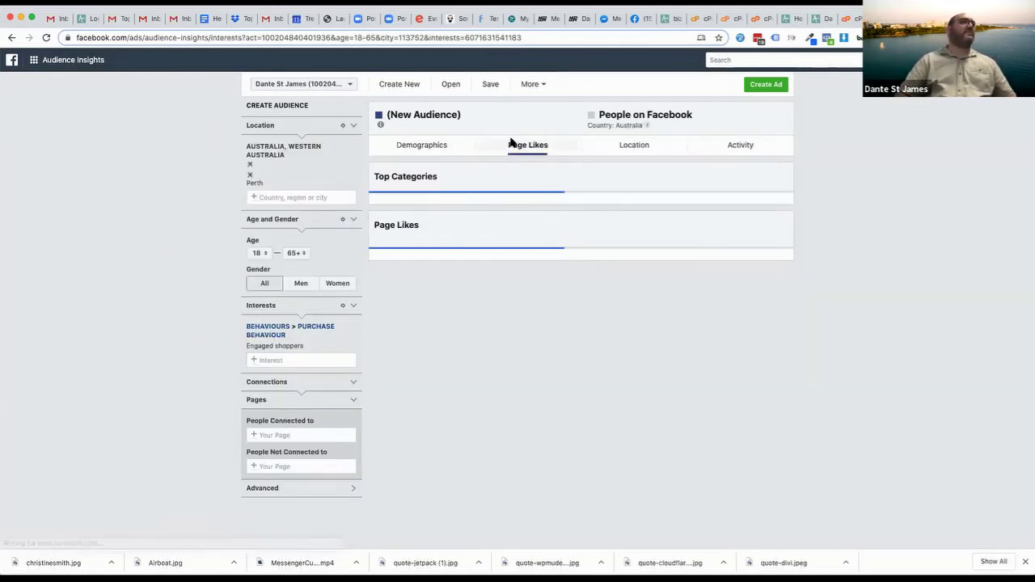
{"action": "left_click", "coordinate": [418, 148]}
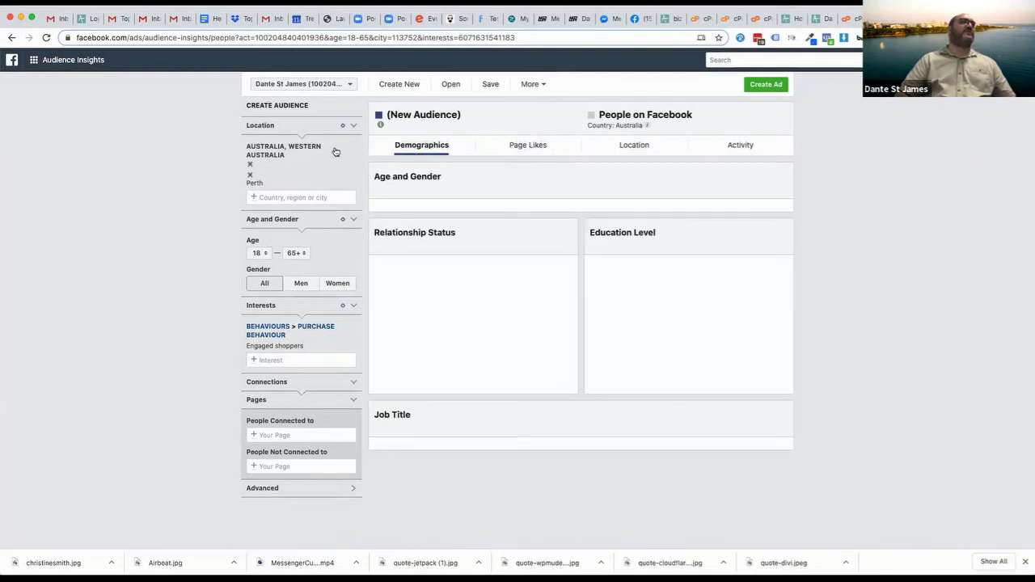
{"action": "left_click", "coordinate": [270, 360]}
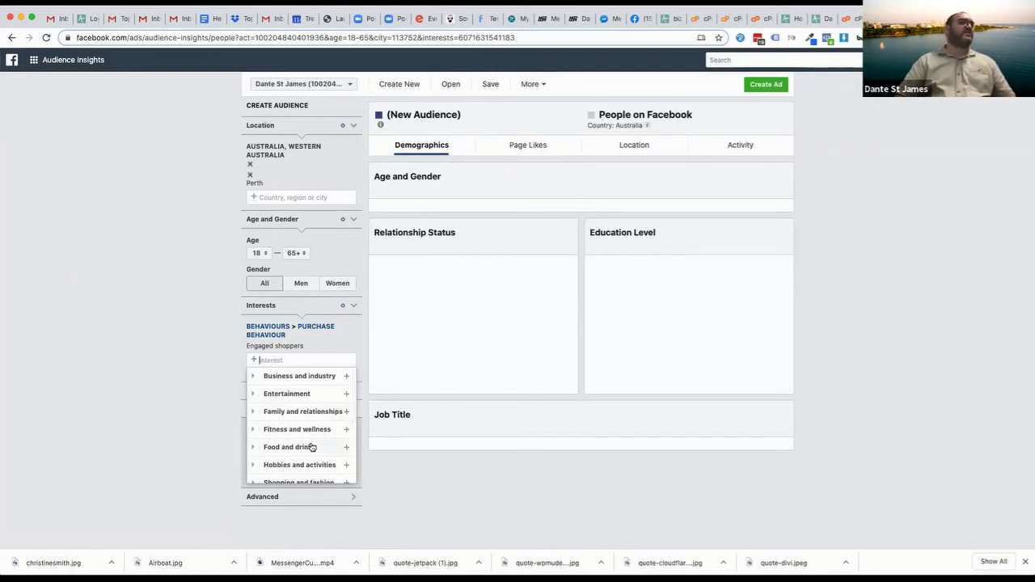
Replace the Engaged shoppers targeting with the Fitness and wellness interest, giving about 900K–1M people
{"action": "left_click", "coordinate": [346, 430]}
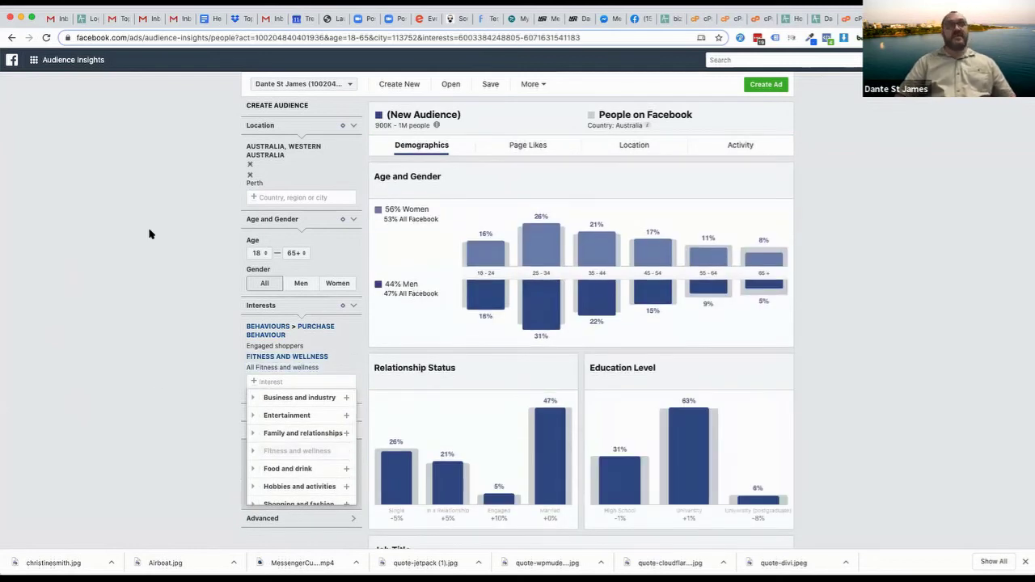
{"action": "left_click", "coordinate": [144, 261]}
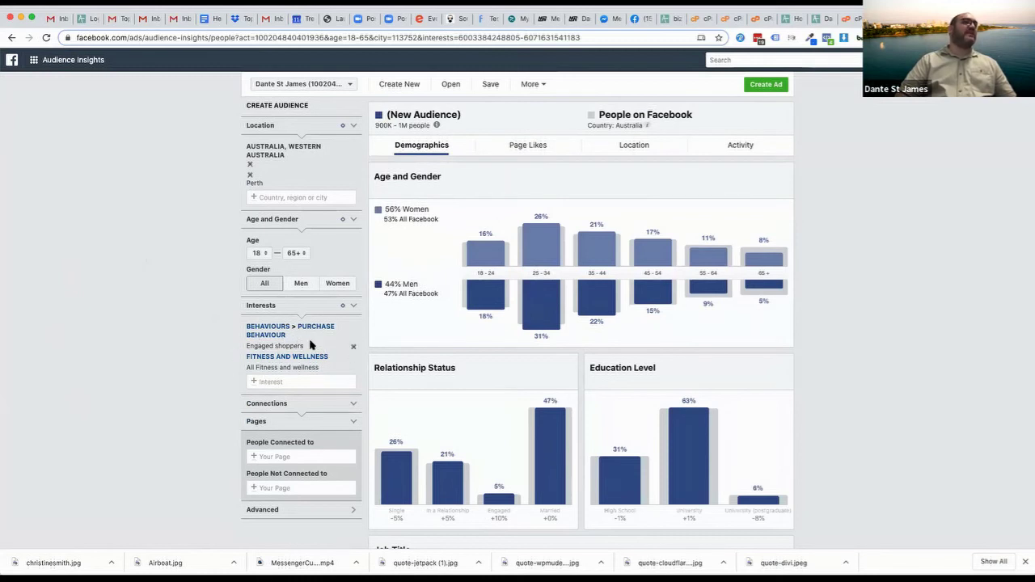
{"action": "left_click", "coordinate": [352, 327]}
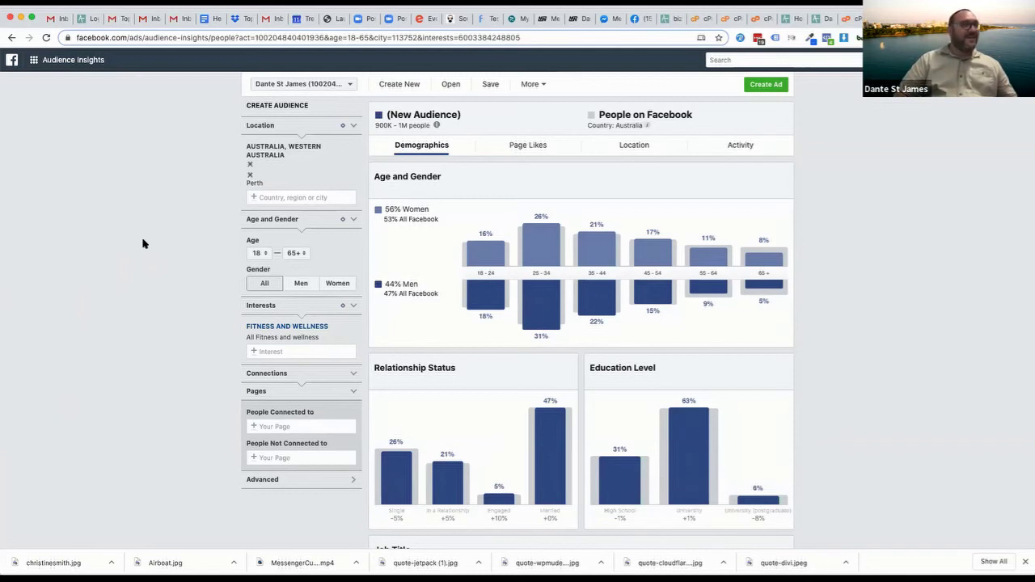
{"action": "left_click", "coordinate": [274, 350]}
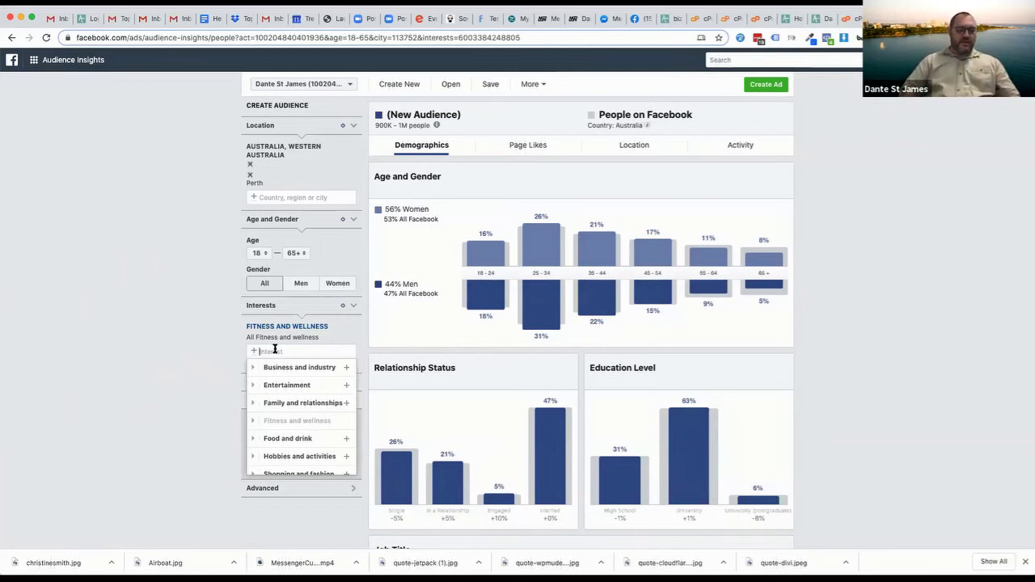
Narrow the interest to Yoga, cutting the Perth audience to 500K–600K people
{"action": "type", "text": "yoga"}
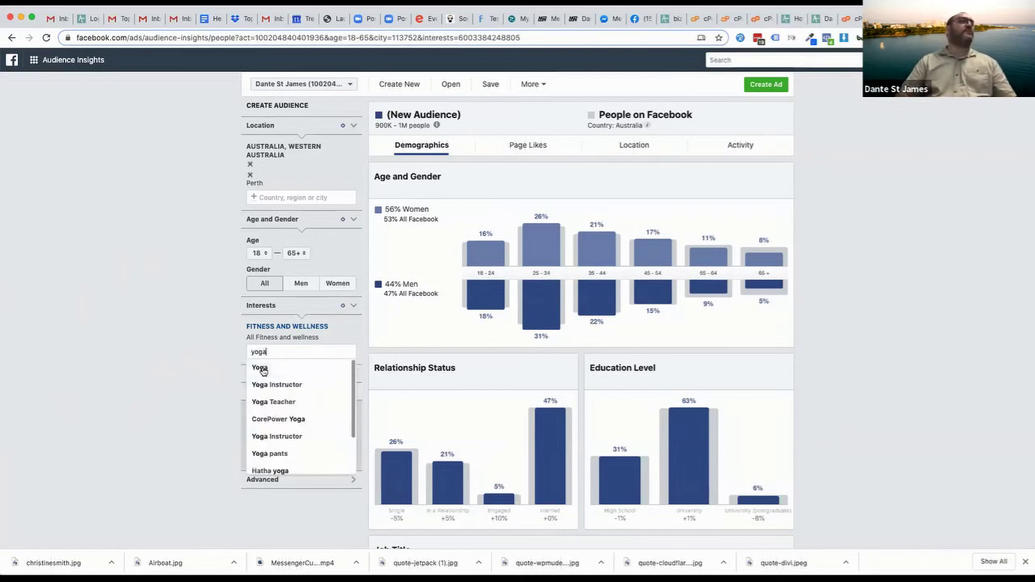
{"action": "left_click", "coordinate": [263, 370]}
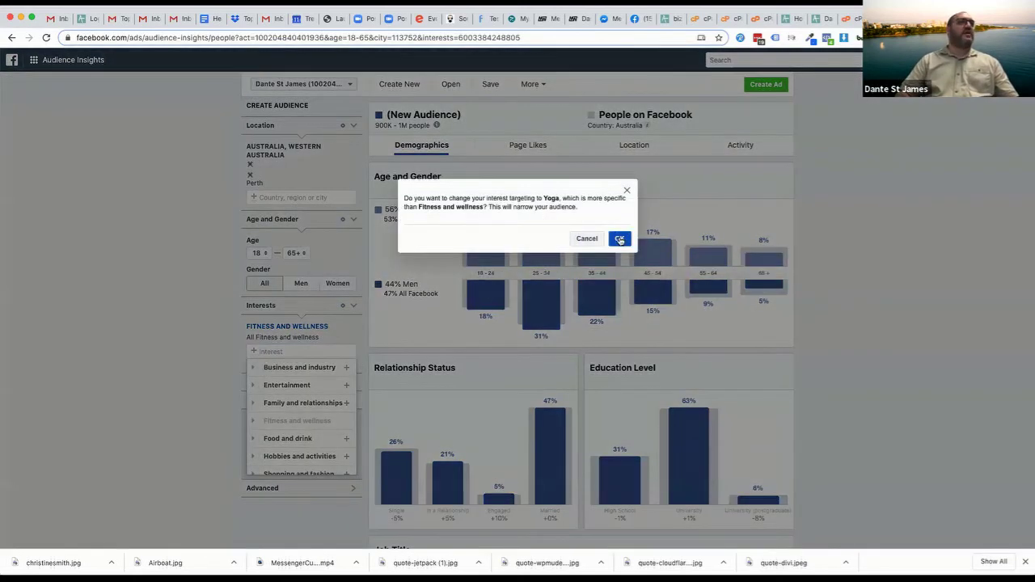
{"action": "left_click", "coordinate": [618, 238]}
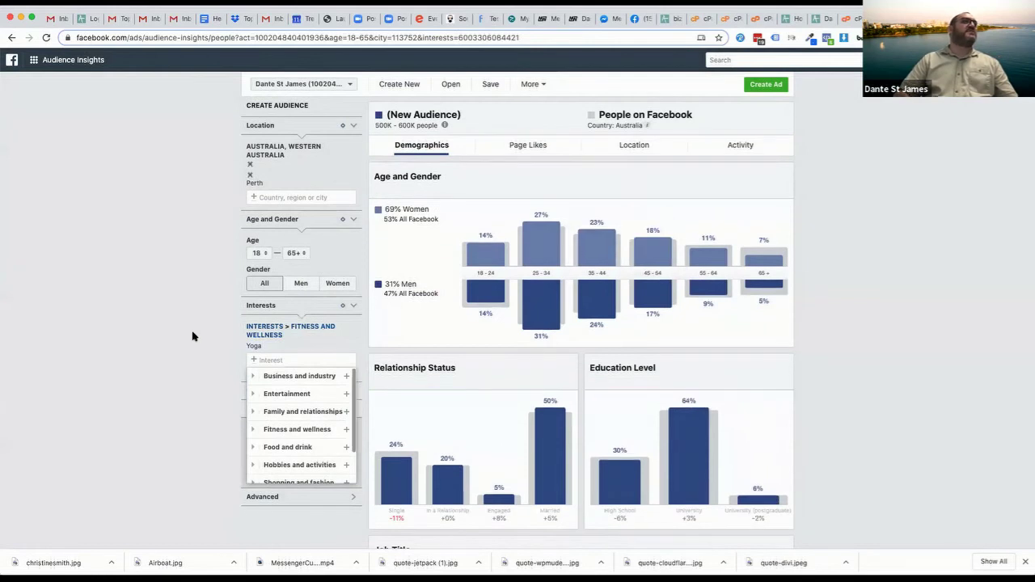
{"action": "left_click", "coordinate": [195, 340]}
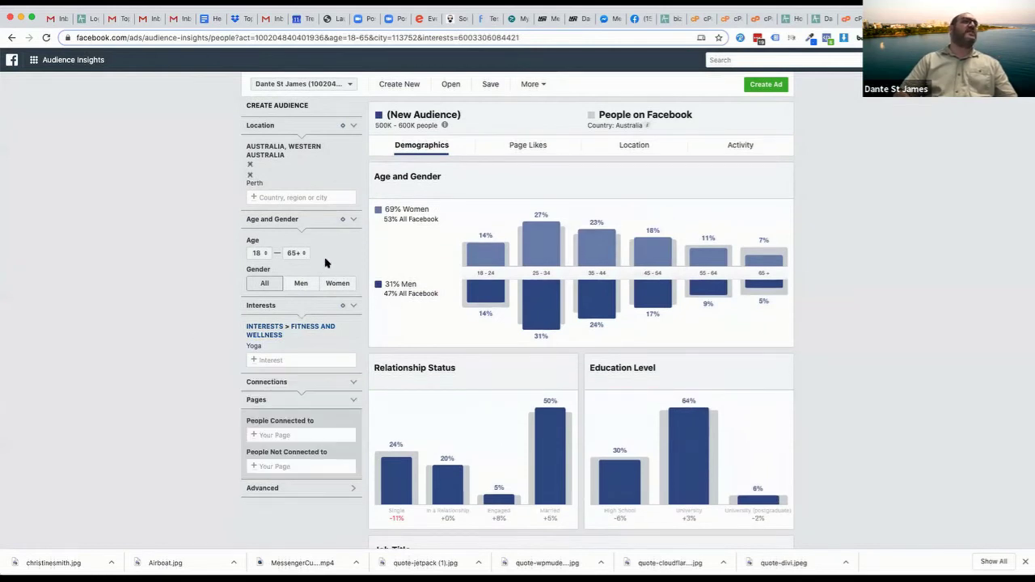
{"action": "left_click_drag", "start_coordinate": [374, 125], "coordinate": [416, 126]}
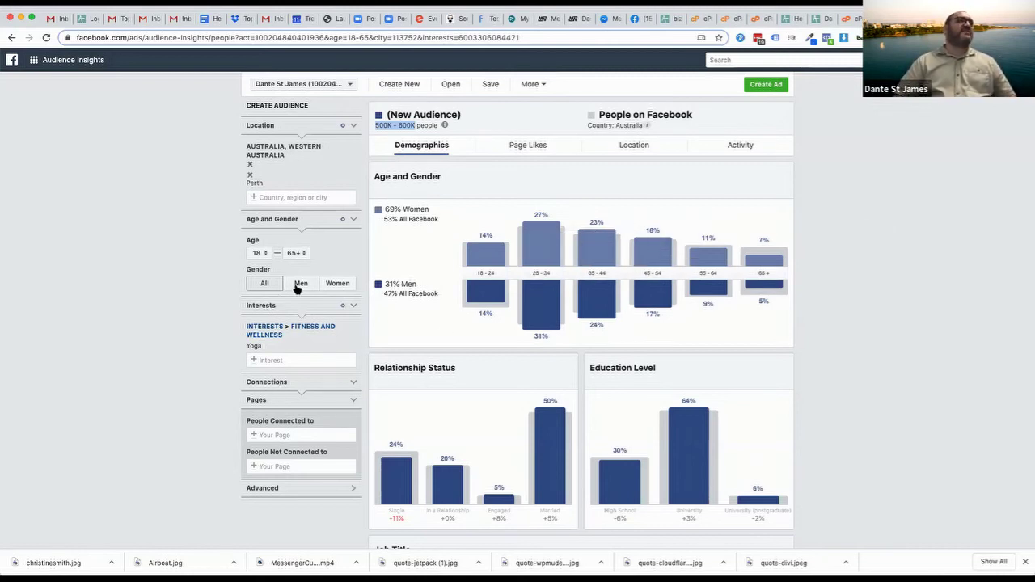
Limit the Yoga audience to women aged 30 to 55
{"action": "left_click", "coordinate": [337, 283]}
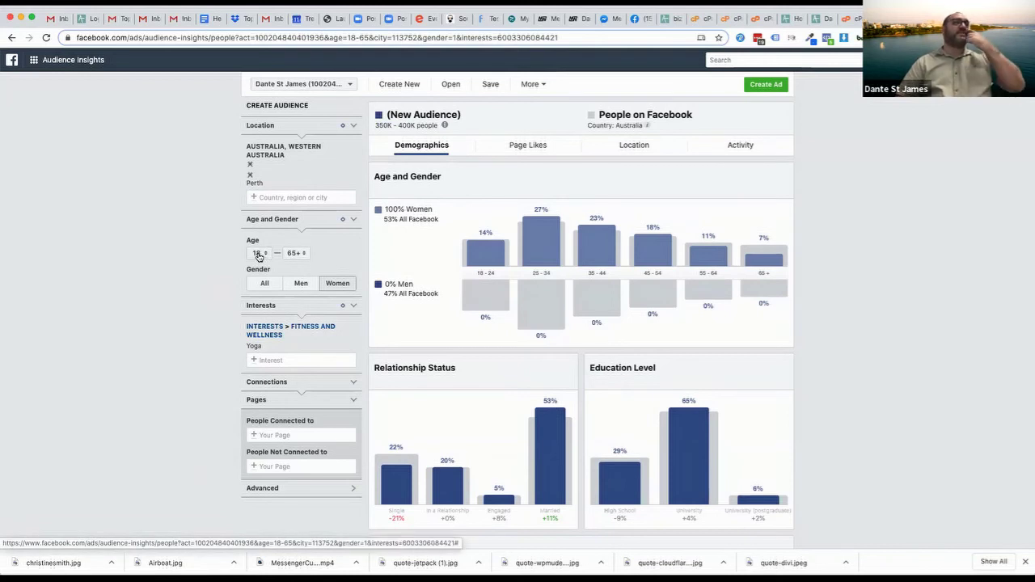
{"action": "left_click", "coordinate": [258, 254]}
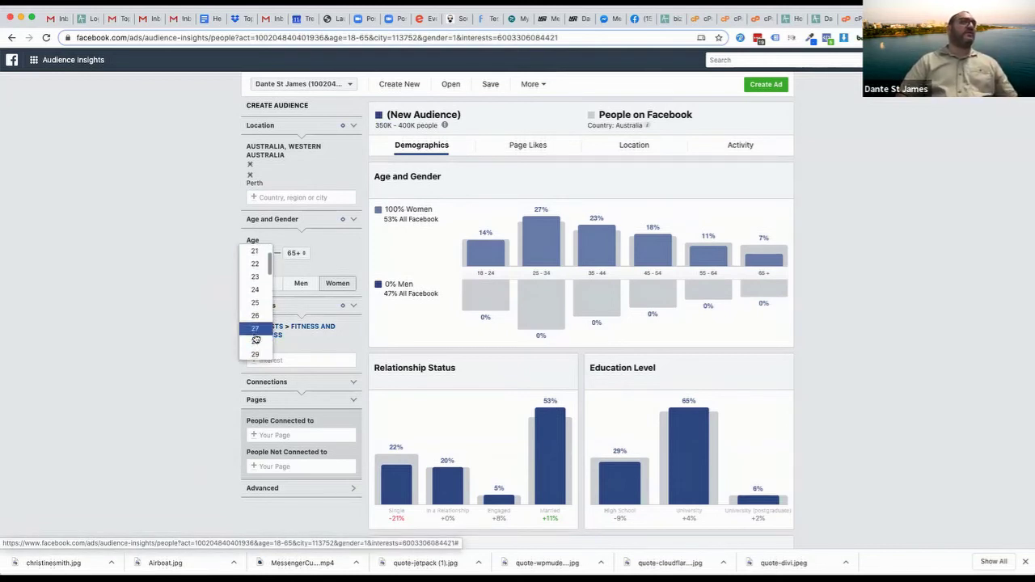
{"action": "scroll", "coordinate": [255, 336], "scroll_direction": "down", "scroll_amount": 2}
{"action": "left_click", "coordinate": [256, 340]}
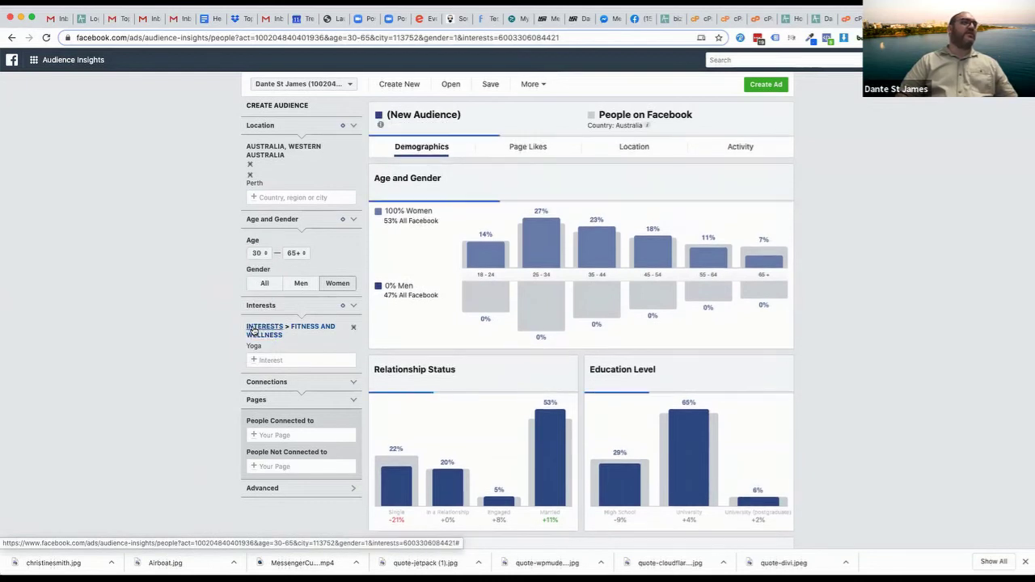
{"action": "left_click", "coordinate": [296, 254]}
{"action": "scroll", "coordinate": [295, 195], "scroll_direction": "up", "scroll_amount": 3}
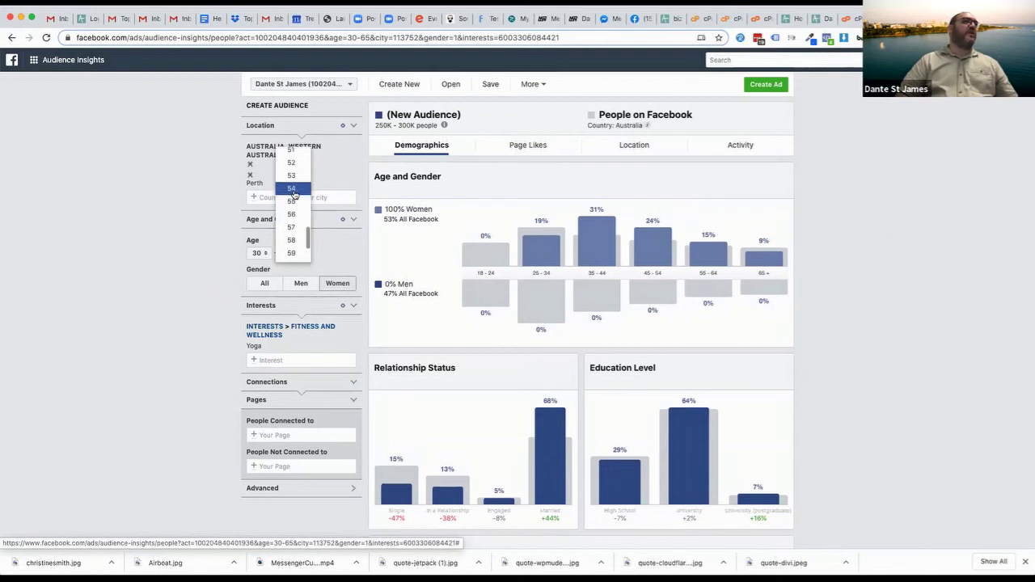
{"action": "left_click", "coordinate": [291, 247]}
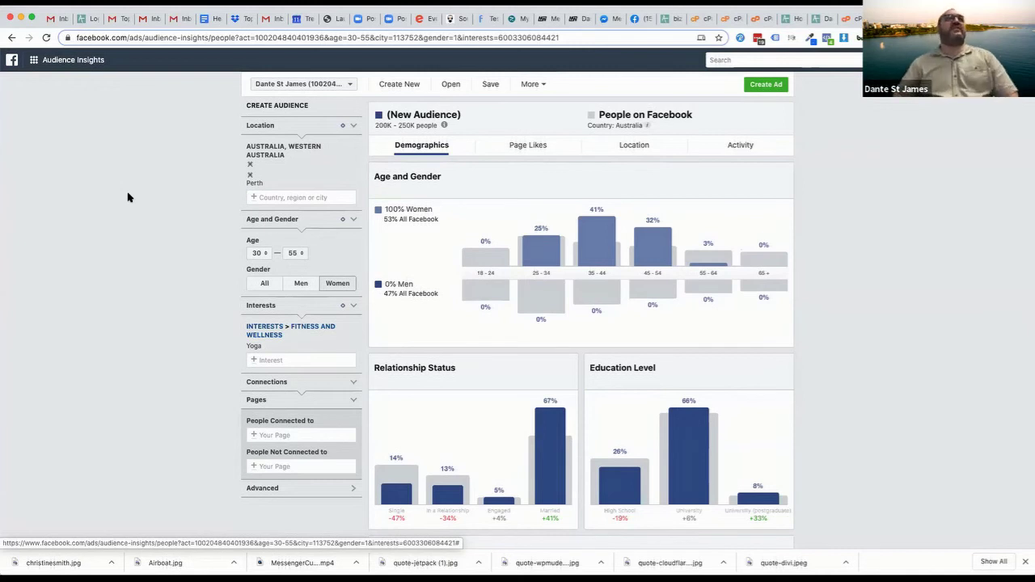
Review the 200K–250K audience estimate note, then show the Page Likes breakdown
{"action": "left_click_drag", "start_coordinate": [374, 125], "coordinate": [437, 125]}
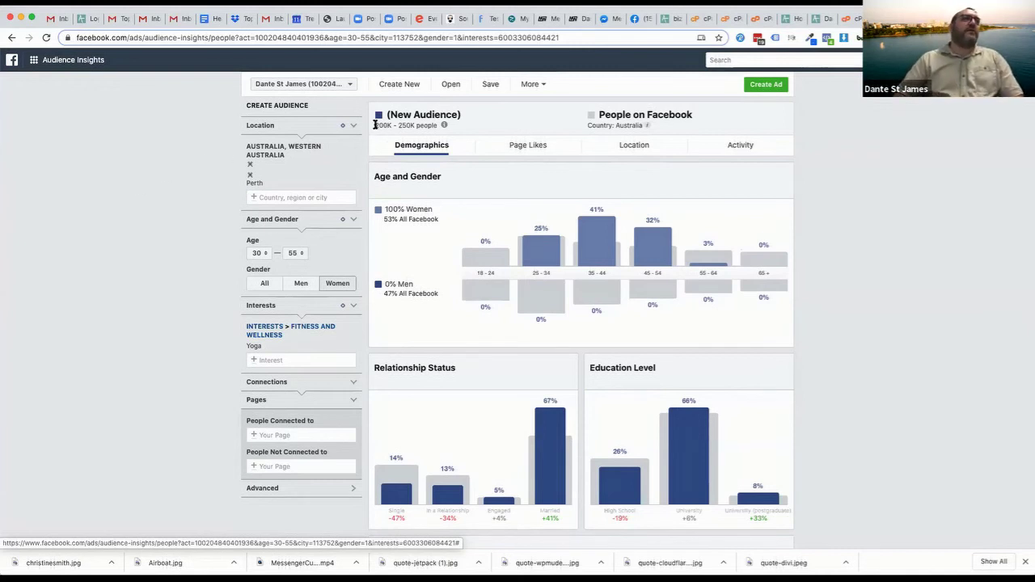
{"action": "right_click", "coordinate": [437, 126]}
{"action": "left_click", "coordinate": [494, 132]}
{"action": "mouse_move", "coordinate": [444, 125]}
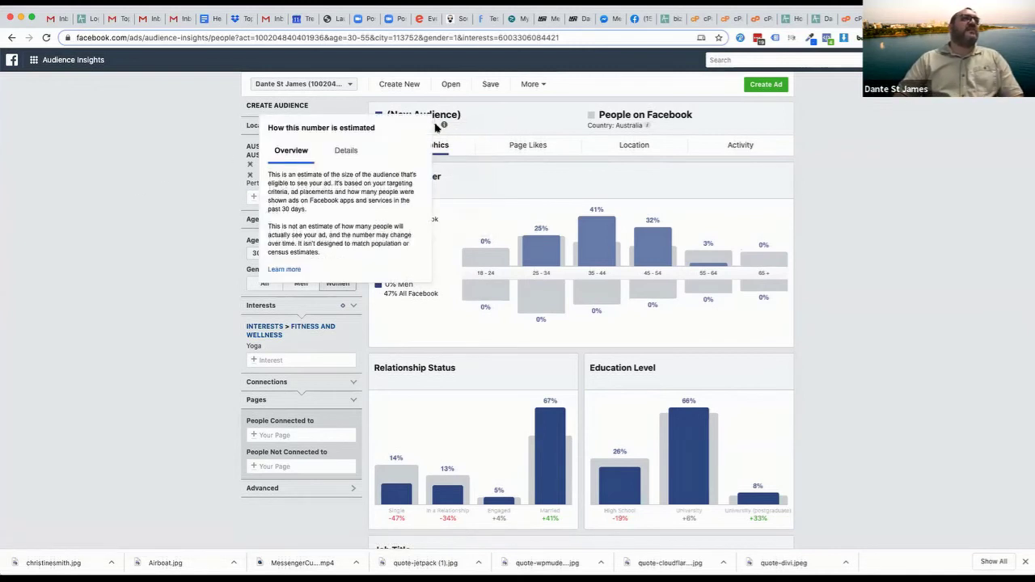
{"action": "left_click_drag", "start_coordinate": [437, 125], "coordinate": [408, 125]}
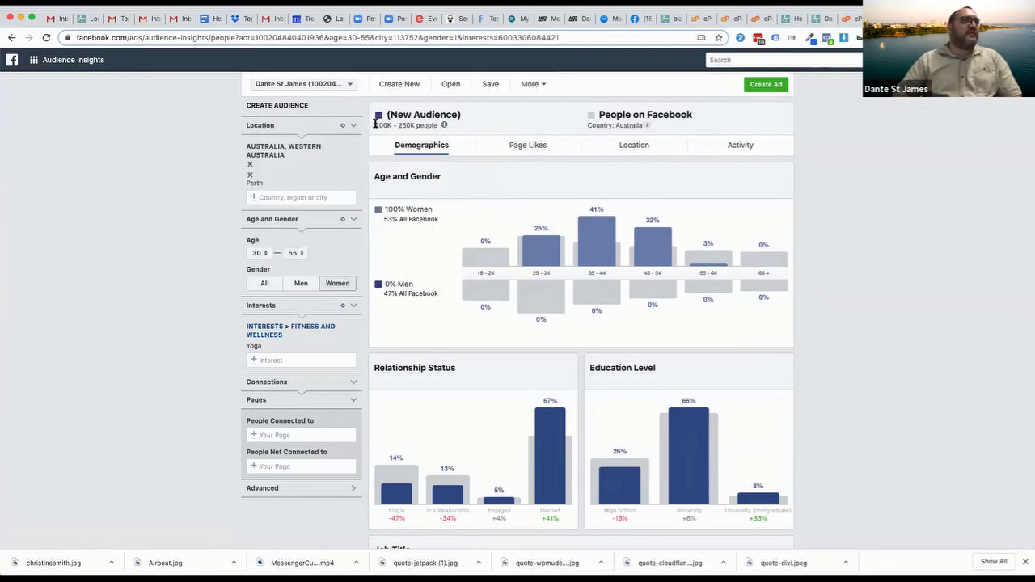
{"action": "left_click_drag", "start_coordinate": [374, 125], "coordinate": [436, 125]}
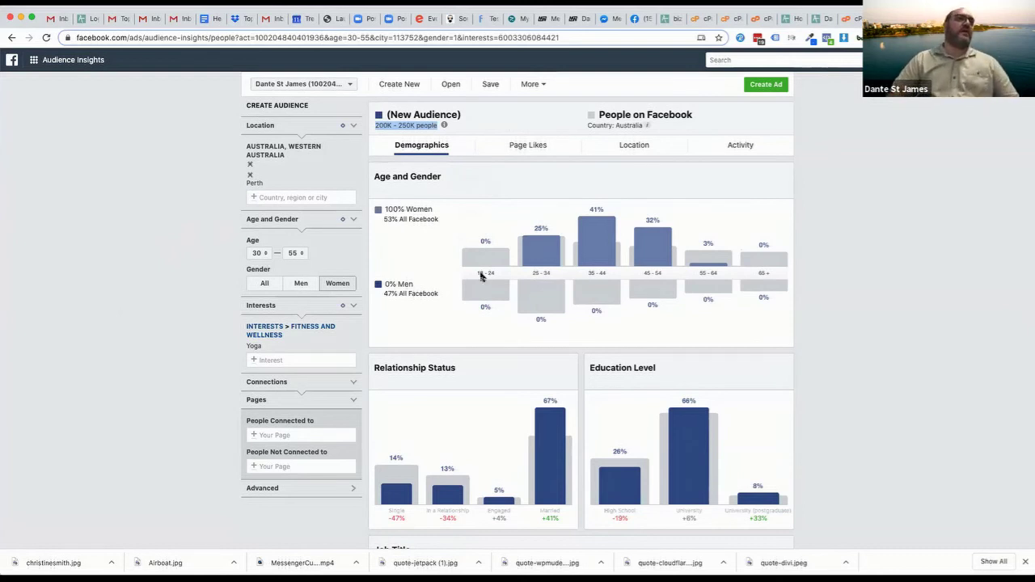
{"action": "left_click", "coordinate": [526, 147]}
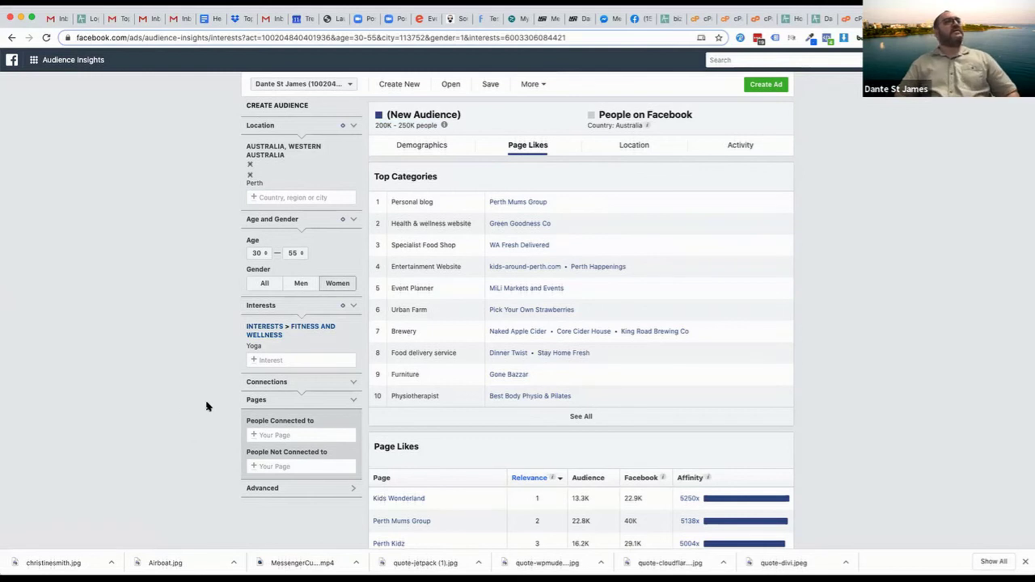
Add Married, Engaged and In a relationship as relationship statuses in the Interest box
{"action": "left_click", "coordinate": [282, 363]}
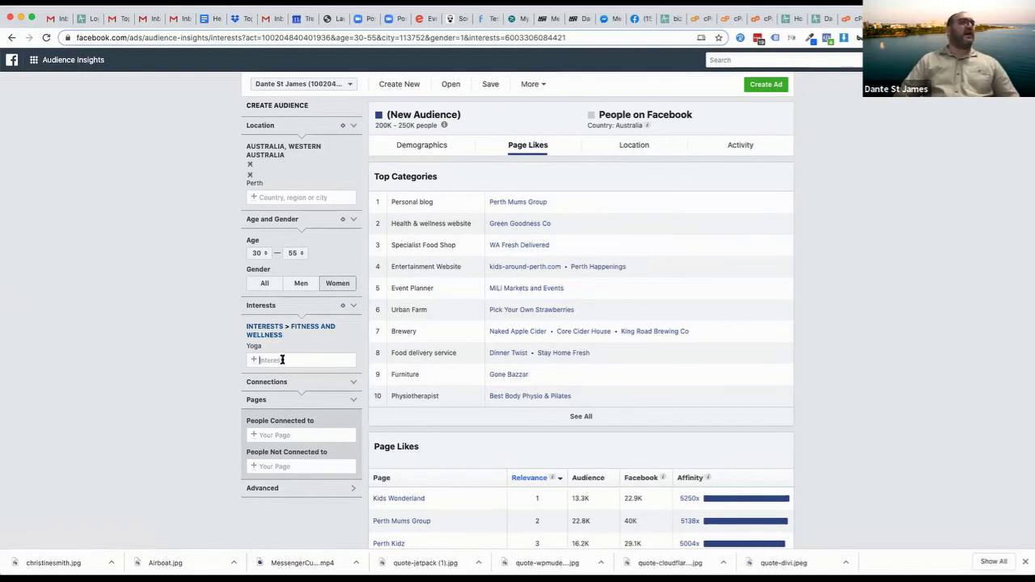
{"action": "type", "text": "marrie"}
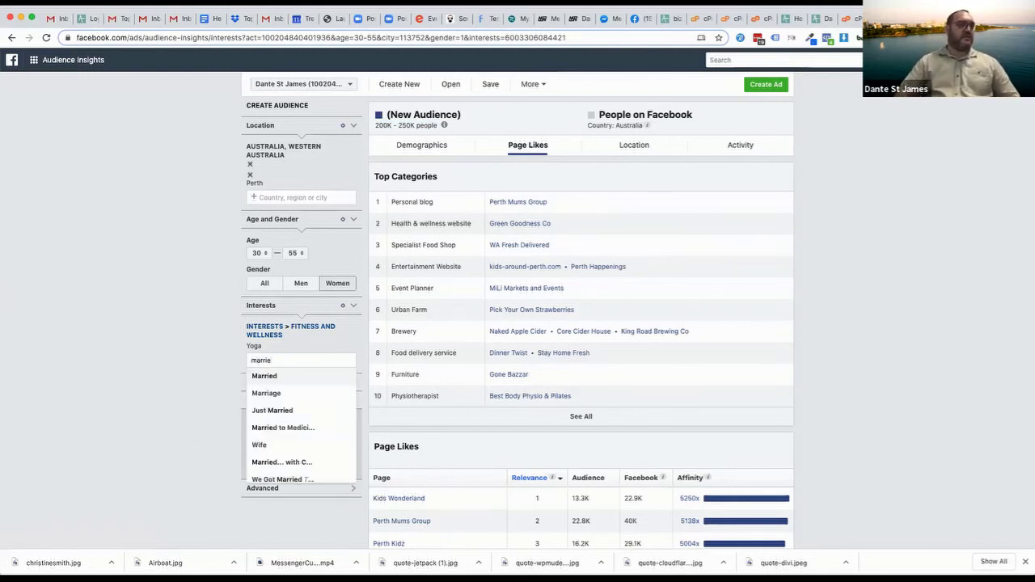
{"action": "left_click", "coordinate": [270, 377]}
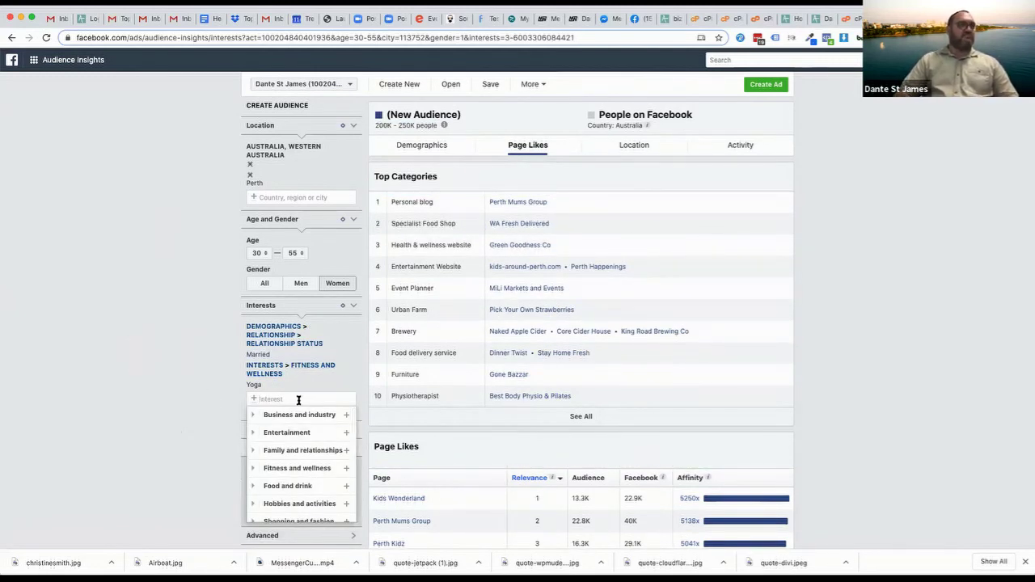
{"action": "type", "text": "engaged"}
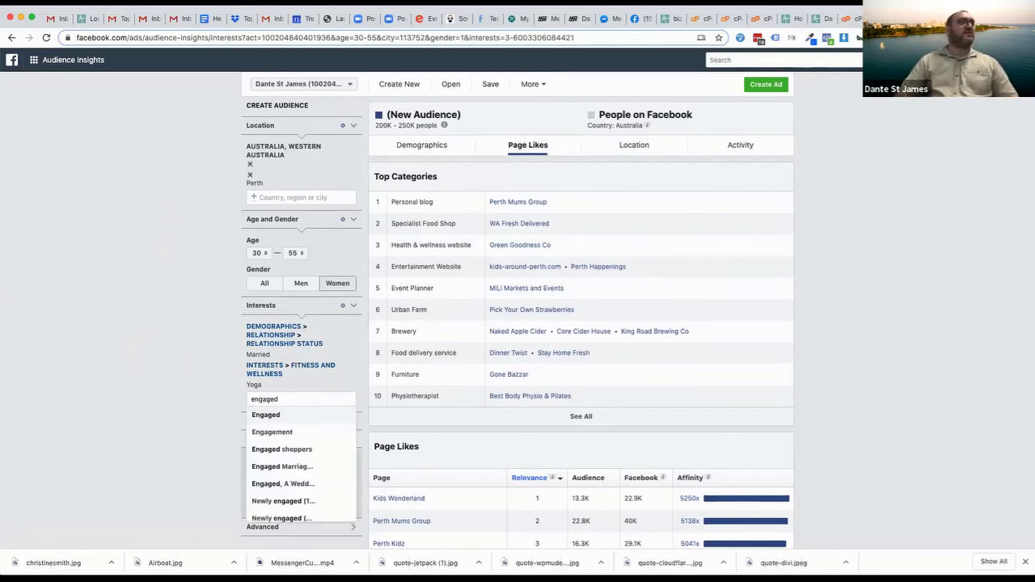
{"action": "left_click", "coordinate": [287, 413]}
{"action": "type", "text": "in"}
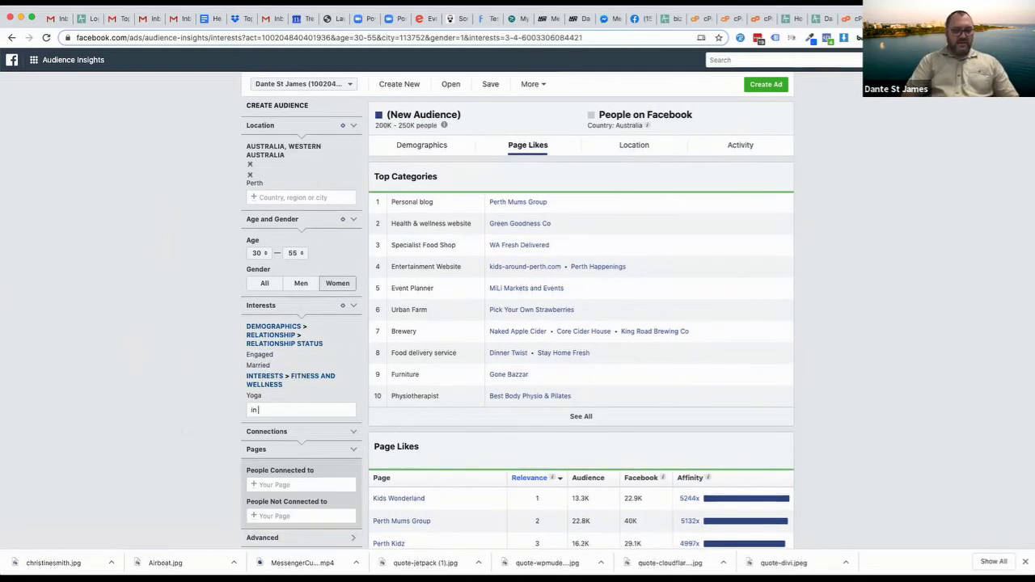
{"action": "type", "text": " a relation"}
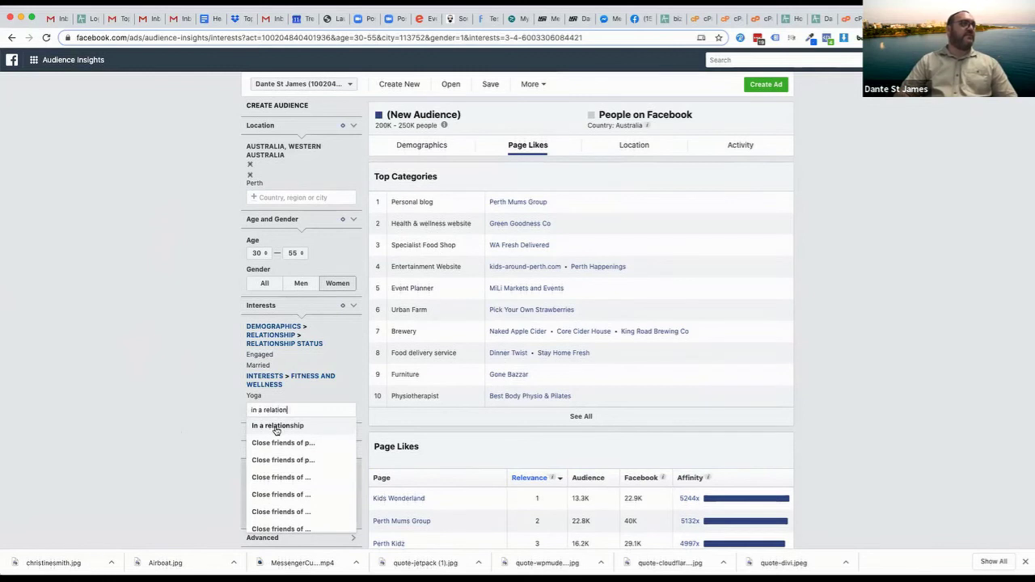
{"action": "left_click", "coordinate": [279, 427]}
{"action": "left_click", "coordinate": [115, 347]}
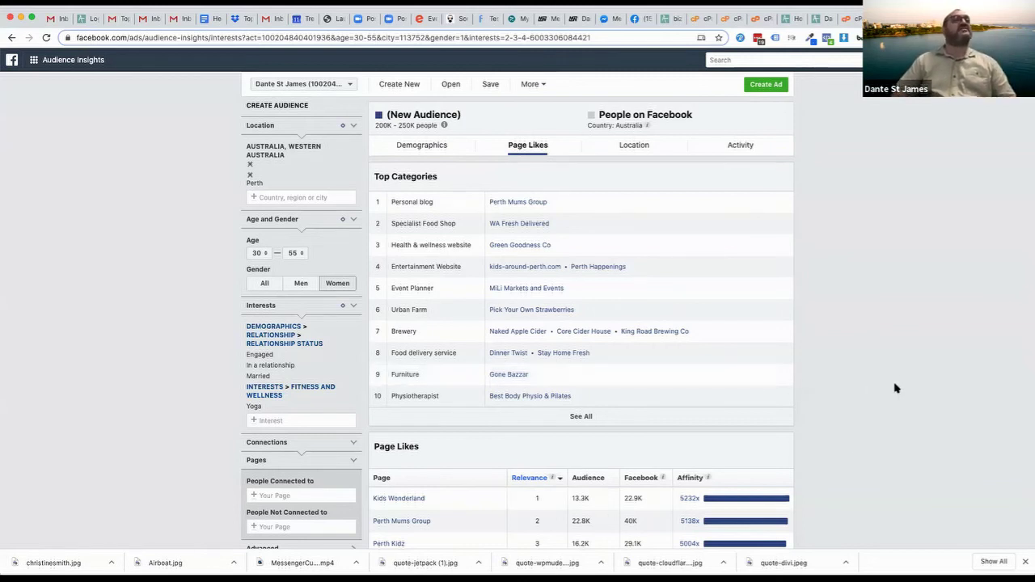
{"action": "right_click", "coordinate": [832, 484]}
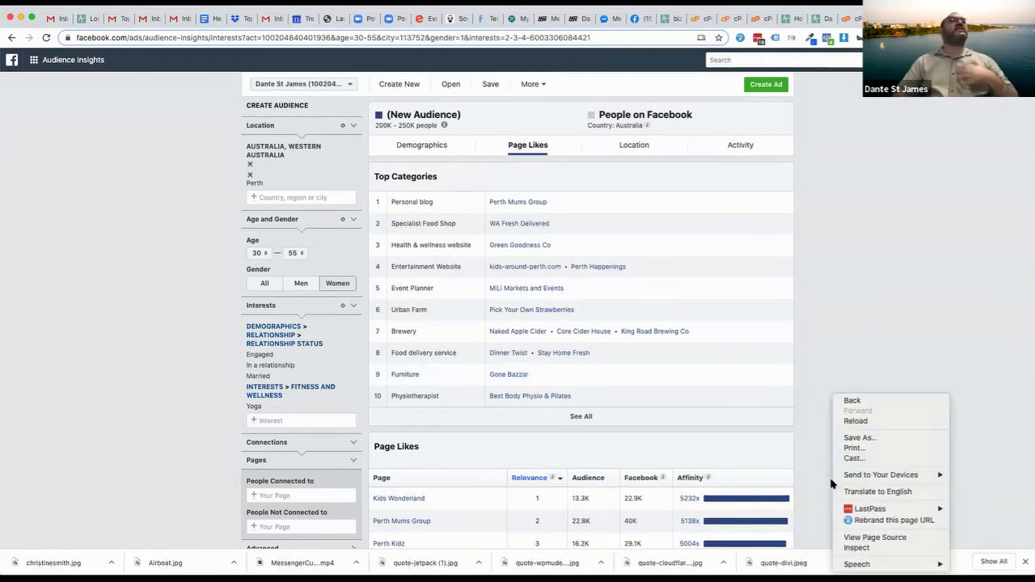
{"action": "left_click", "coordinate": [834, 274]}
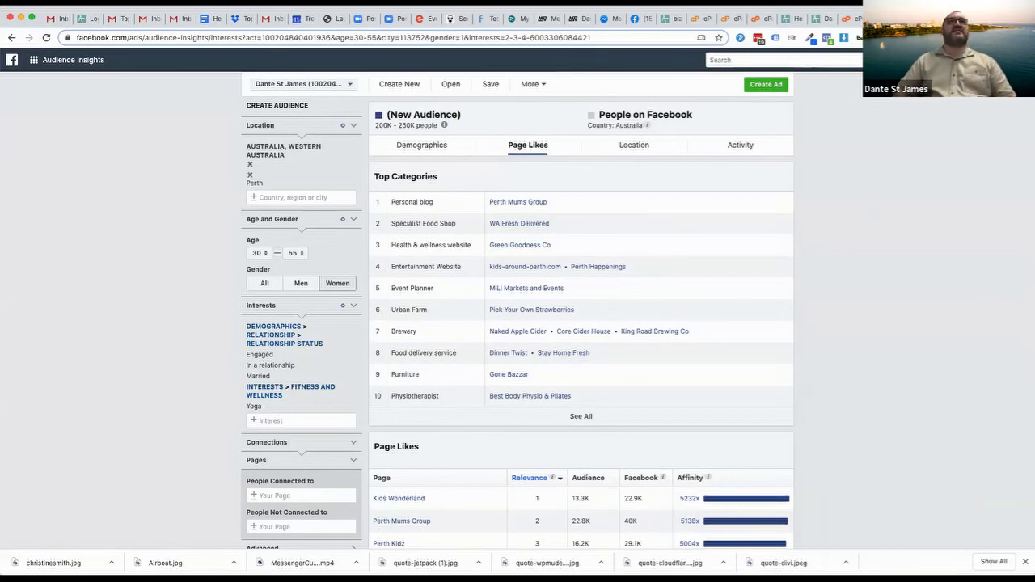
Start a new blank Instagram Post design in Canva
{"action": "key", "text": "ctrl+Tab"}
{"action": "left_click", "coordinate": [69, 113]}
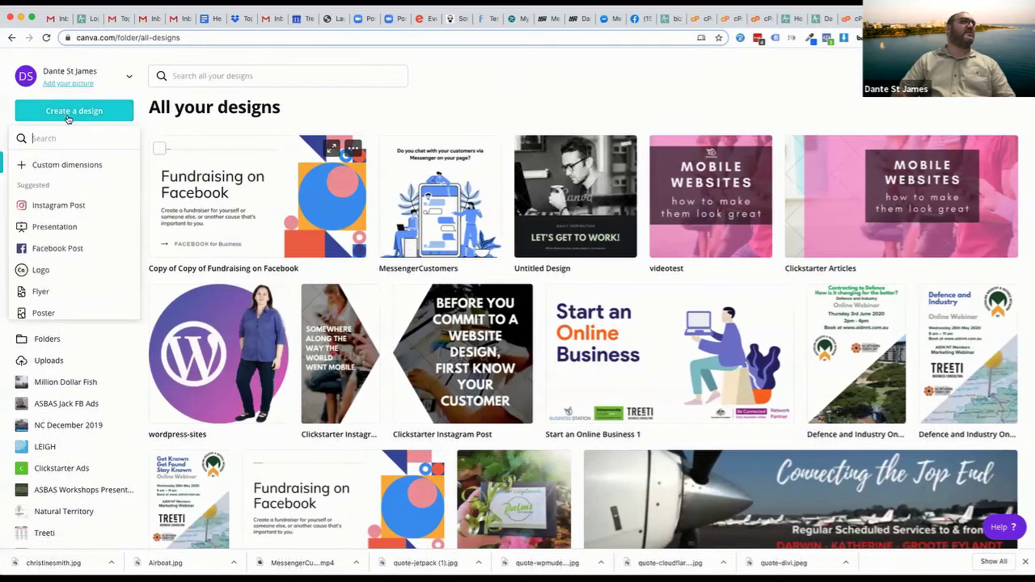
{"action": "left_click", "coordinate": [51, 207]}
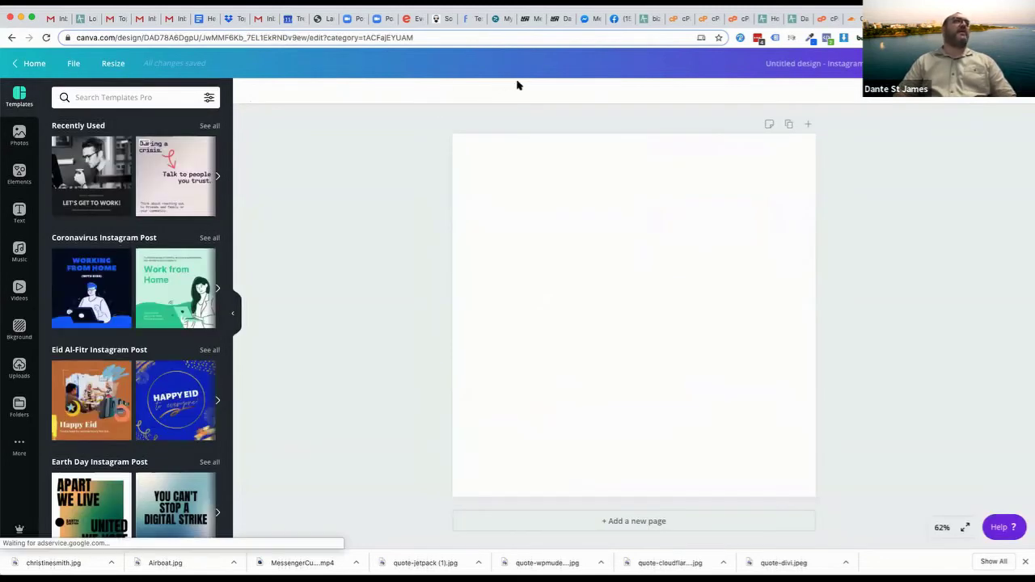
Search the templates for 'mum' and browse the Instagram post results
{"action": "left_click", "coordinate": [113, 96]}
{"action": "type", "text": "1mum"}
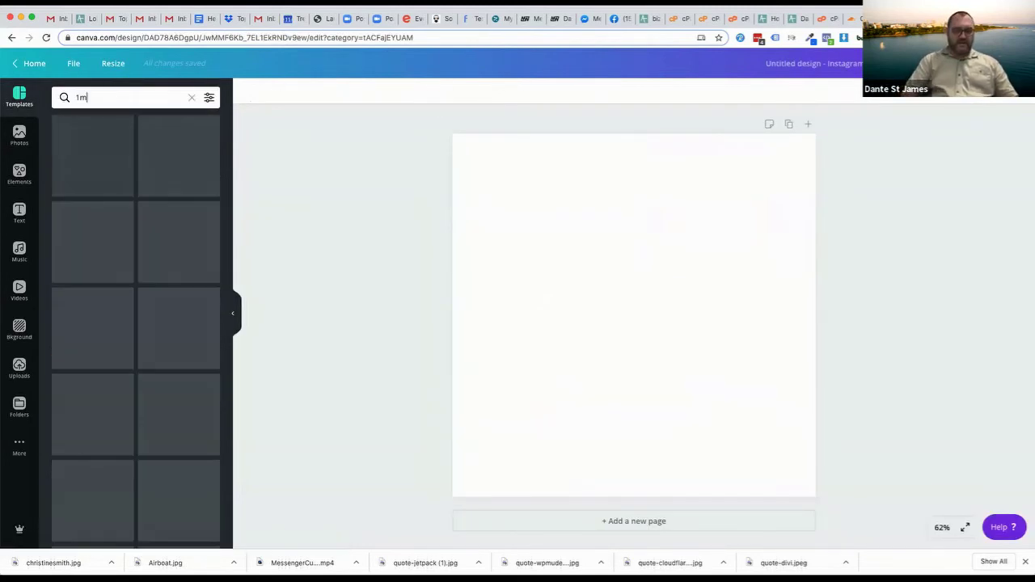
{"action": "key", "text": "BackSpace"}
{"action": "key", "text": "BackSpace"}
{"action": "key", "text": "BackSpace"}
{"action": "key", "text": "BackSpace"}
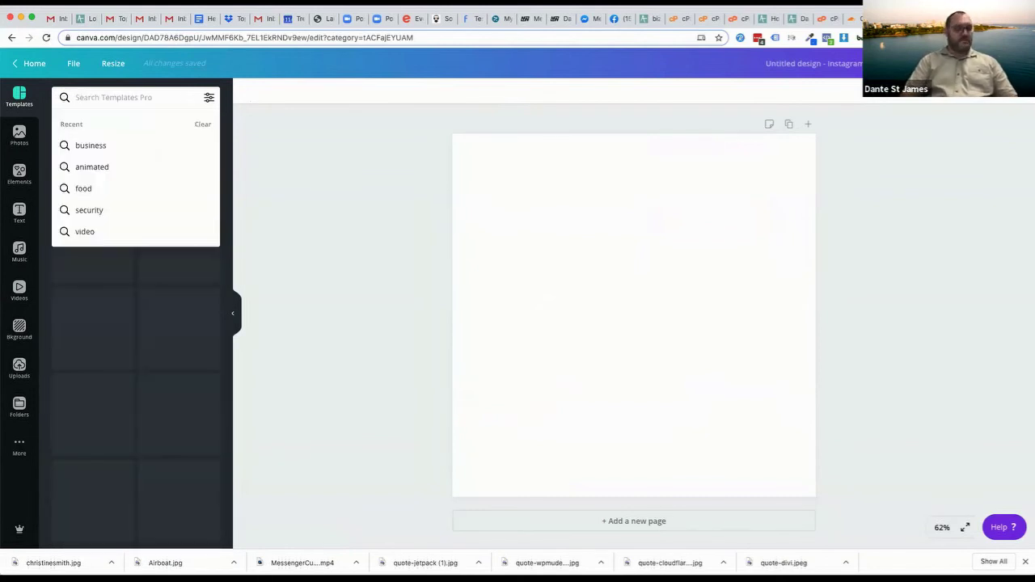
{"action": "type", "text": "mum"}
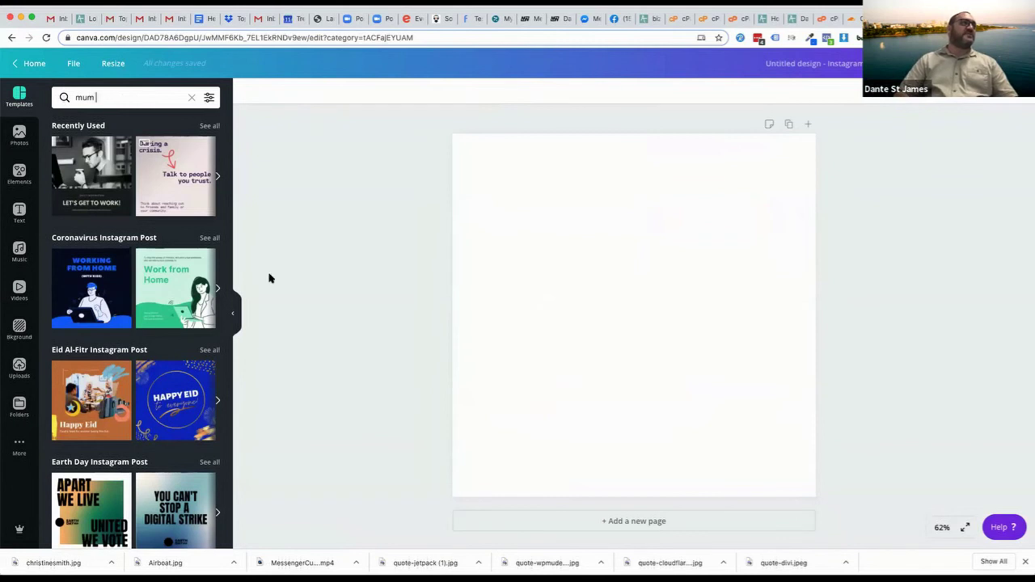
{"action": "scroll", "coordinate": [159, 432], "scroll_direction": "down", "scroll_amount": 5}
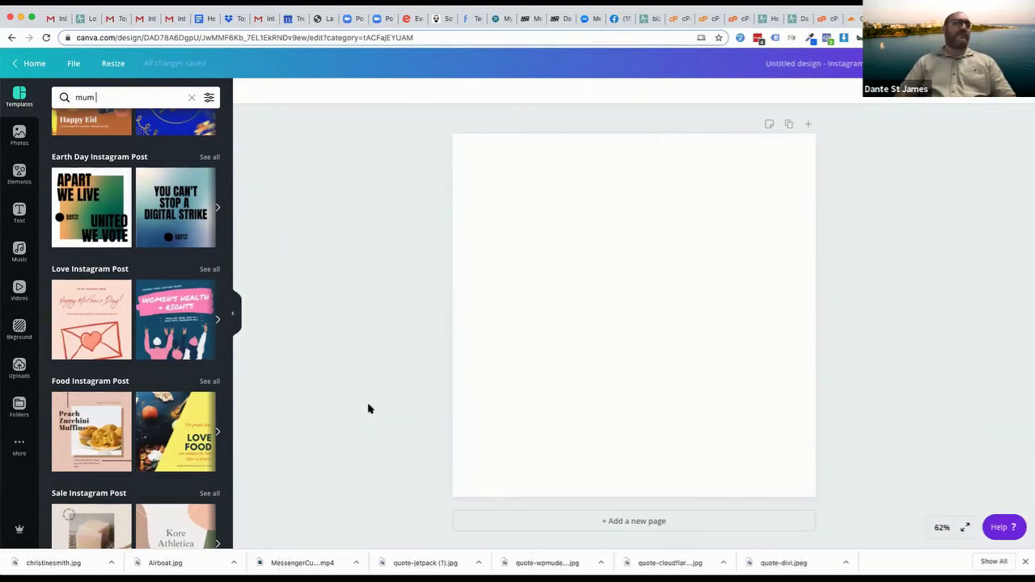
{"action": "scroll", "coordinate": [189, 446], "scroll_direction": "down", "scroll_amount": 5}
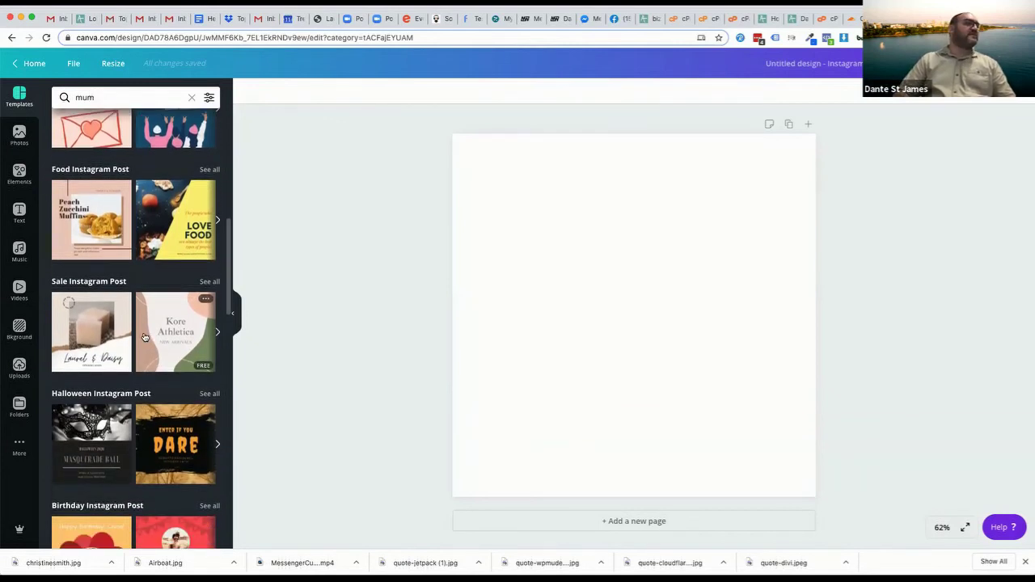
Apply the Kore Athletica template and retitle its headline 'MyYoga' above NEW ARRIVALS
{"action": "left_click", "coordinate": [162, 344]}
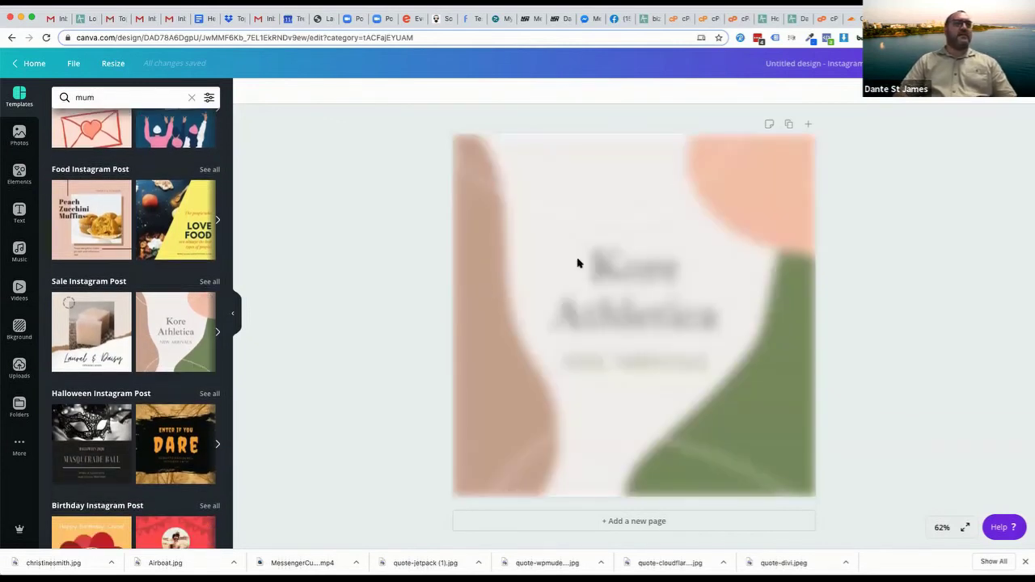
{"action": "double_click", "coordinate": [622, 275]}
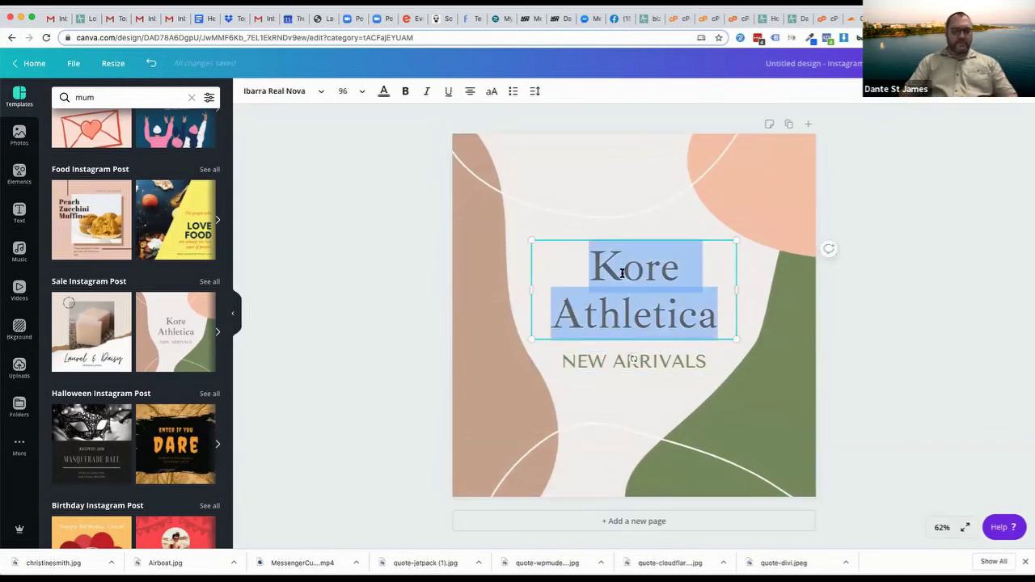
{"action": "type", "text": "MyYoga"}
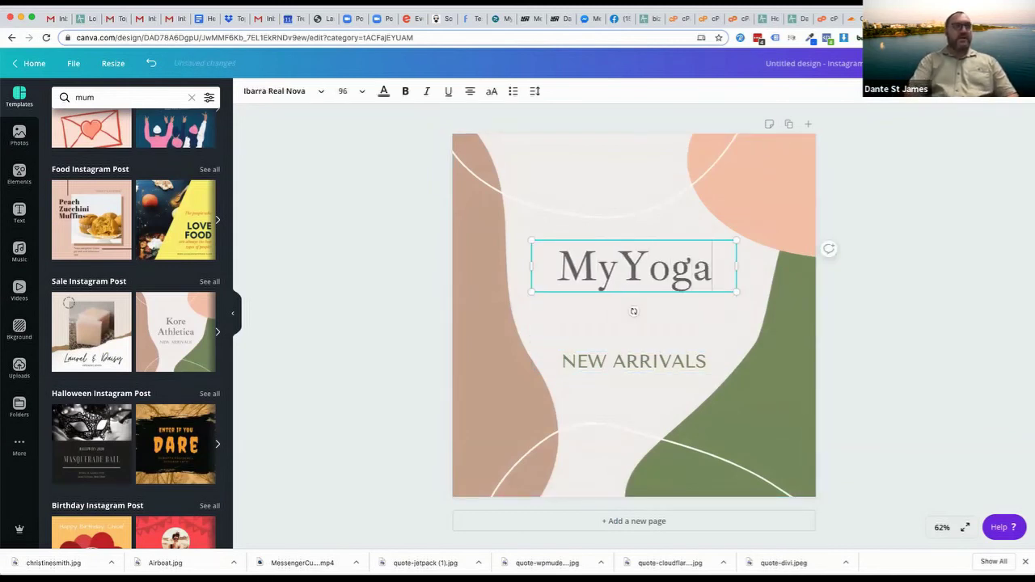
{"action": "left_click", "coordinate": [610, 361]}
{"action": "left_click", "coordinate": [609, 360]}
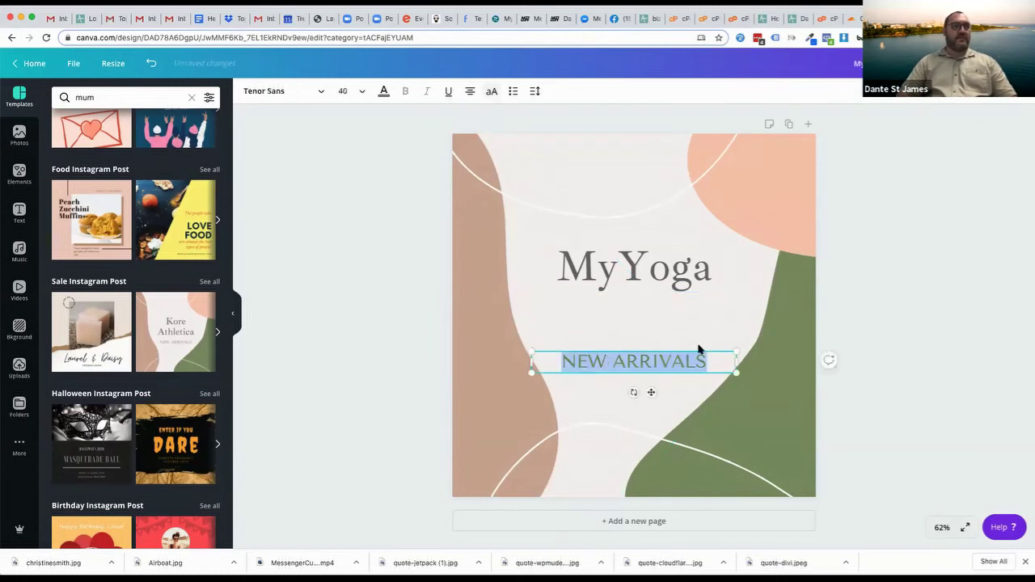
{"action": "left_click", "coordinate": [886, 299]}
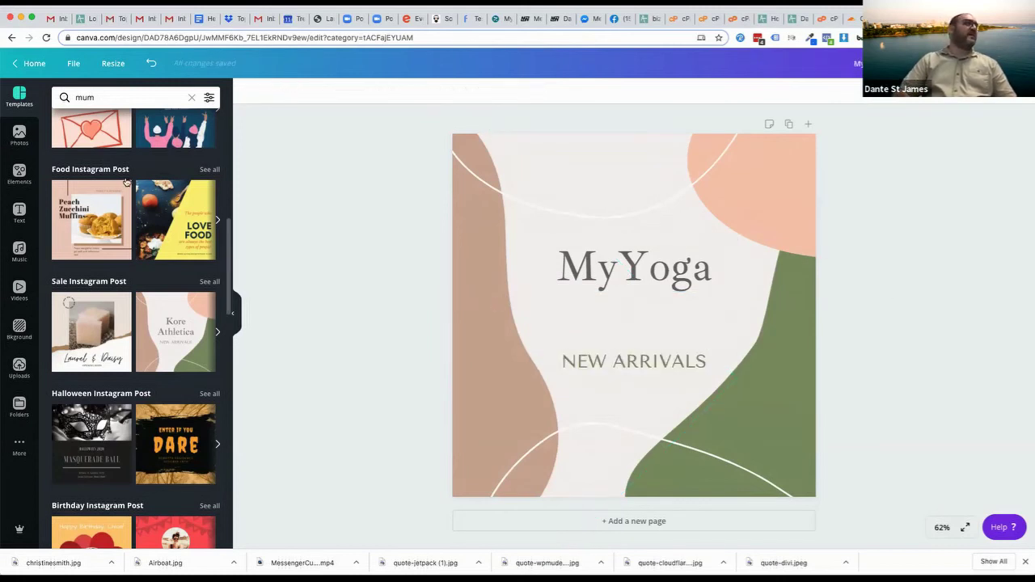
{"action": "left_click", "coordinate": [22, 142]}
Search photos for 'yoga pose' and place an enlarged tree-pose photo on the post
{"action": "left_click", "coordinate": [132, 95]}
{"action": "type", "text": "y"}
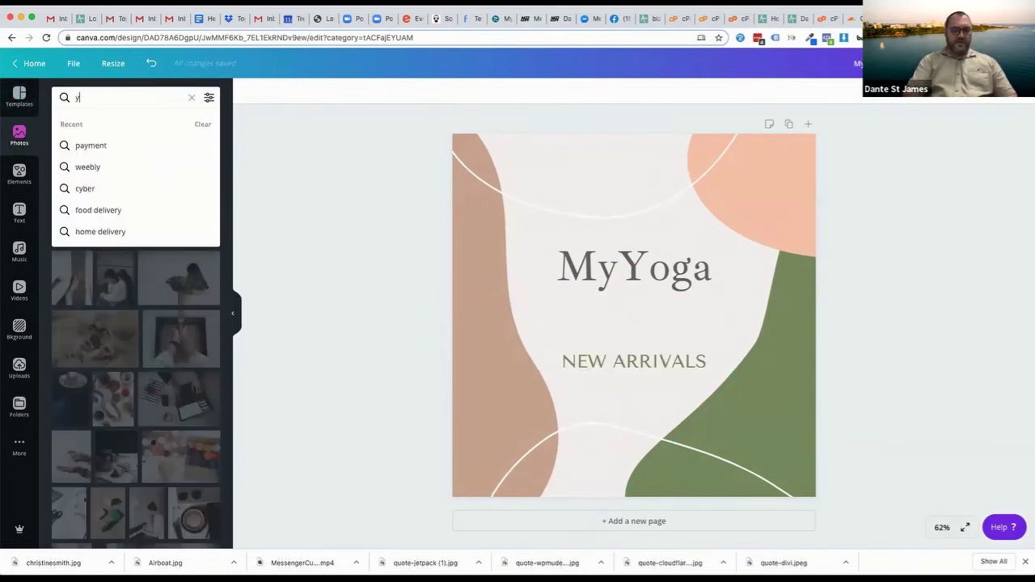
{"action": "type", "text": "oga pose"}
{"action": "key", "text": "Return"}
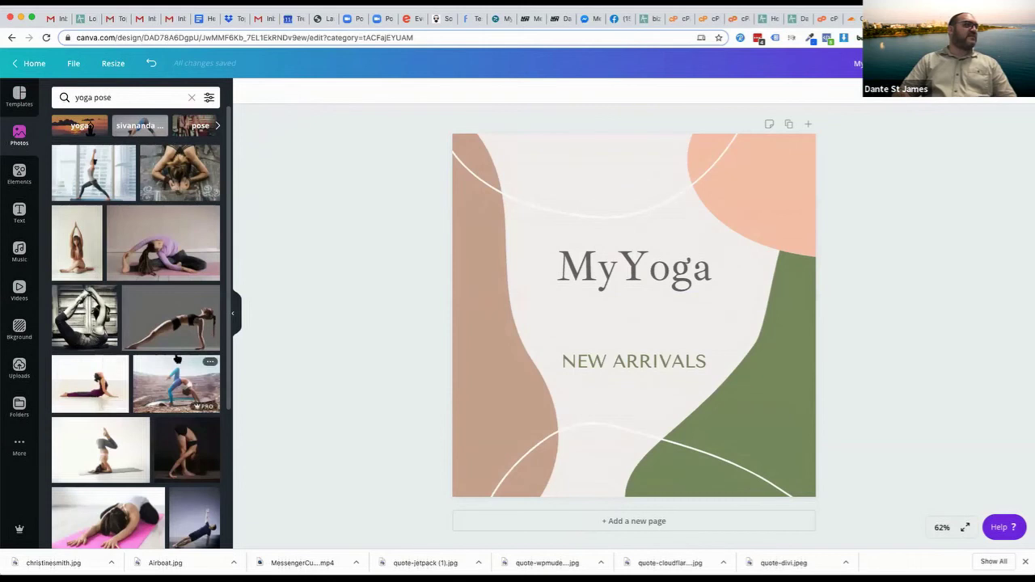
{"action": "scroll", "coordinate": [78, 429], "scroll_direction": "down", "scroll_amount": 5}
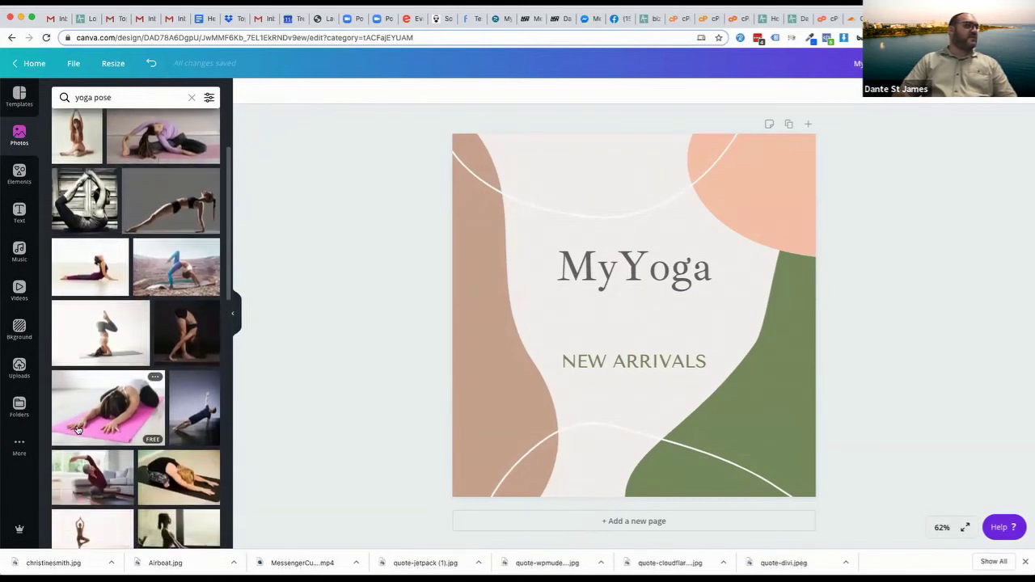
{"action": "scroll", "coordinate": [78, 430], "scroll_direction": "down", "scroll_amount": 3}
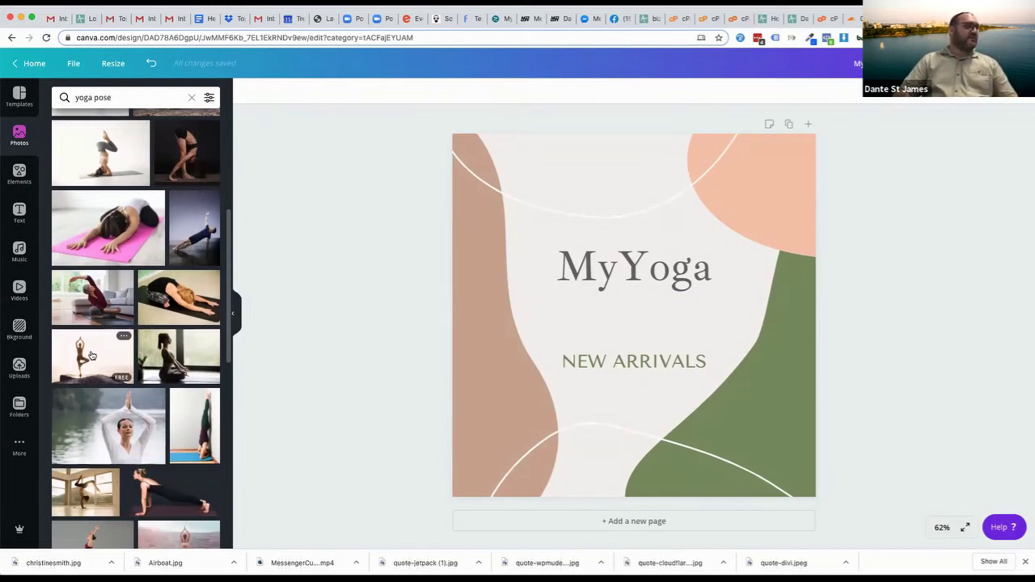
{"action": "left_click_drag", "start_coordinate": [91, 355], "coordinate": [553, 333]}
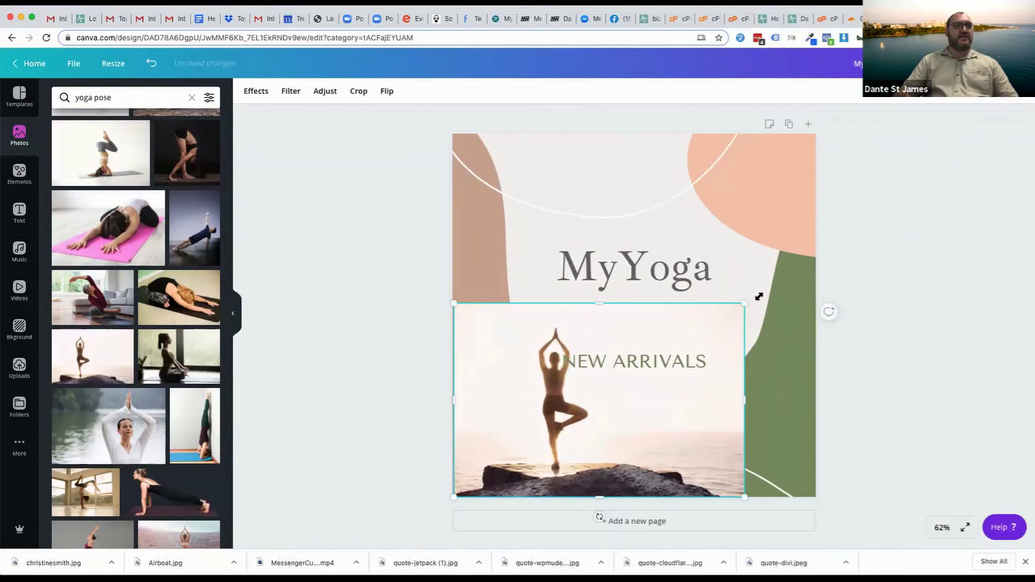
{"action": "left_click_drag", "start_coordinate": [759, 297], "coordinate": [834, 268]}
Send the yoga photo back behind the decorative shapes and text
{"action": "left_click", "coordinate": [931, 218]}
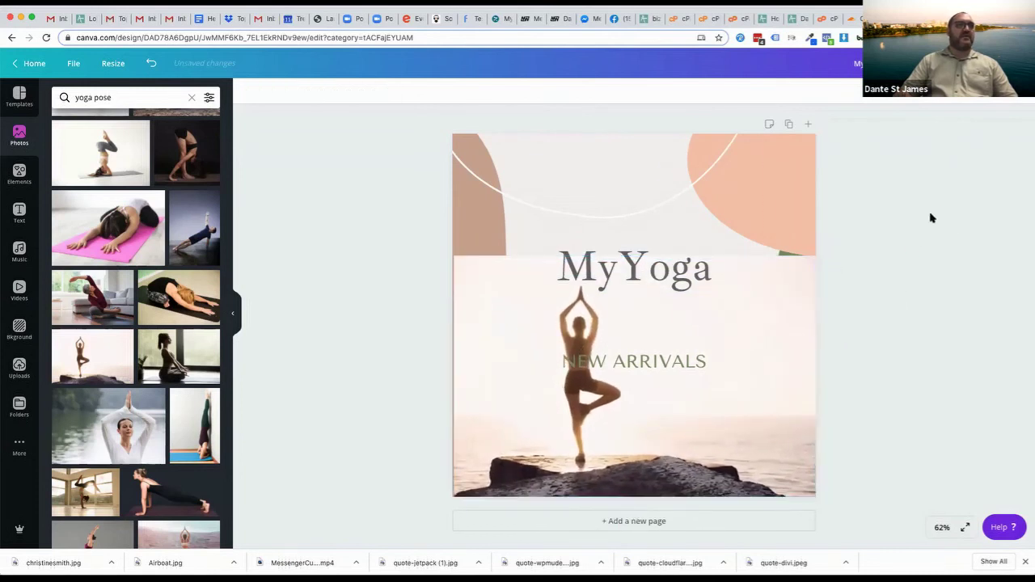
{"action": "left_click", "coordinate": [759, 384]}
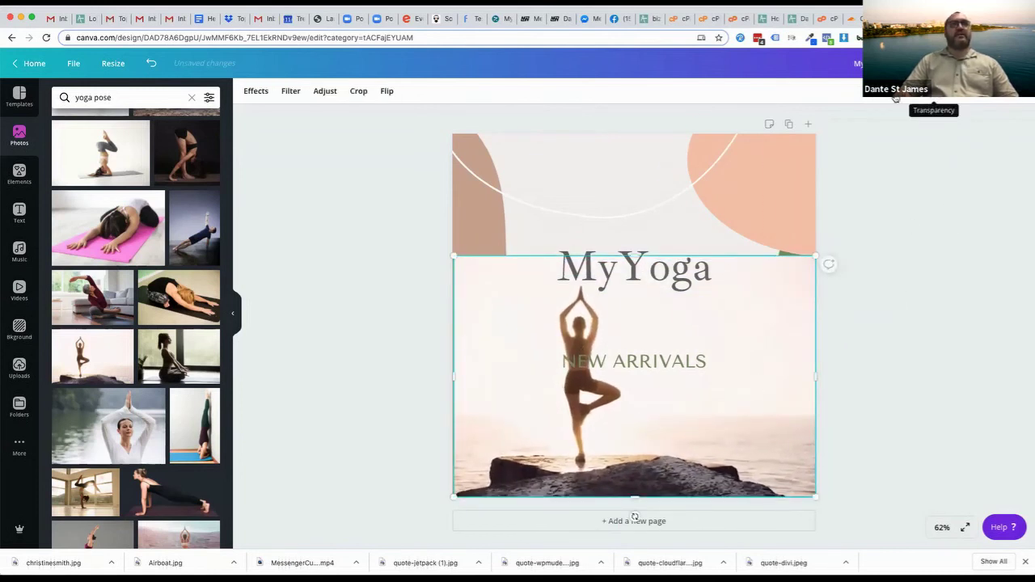
{"action": "left_click", "coordinate": [921, 91]}
{"action": "left_click", "coordinate": [850, 125]}
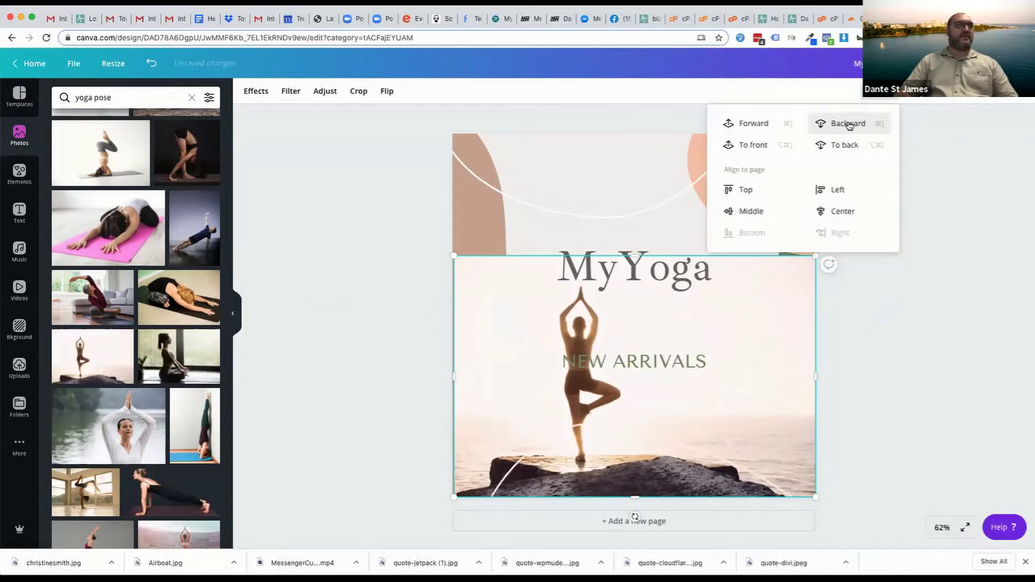
{"action": "left_click", "coordinate": [849, 124]}
{"action": "left_click", "coordinate": [848, 123]}
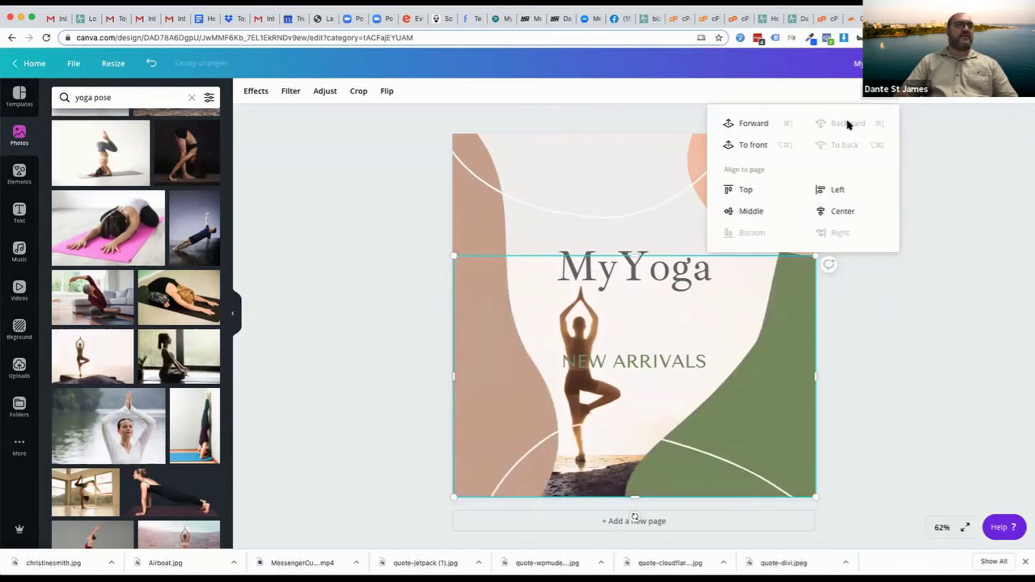
{"action": "left_click", "coordinate": [877, 301]}
Inspect the white arc and rotated shape, check Audience Insights, then return to the design
{"action": "left_click", "coordinate": [612, 169]}
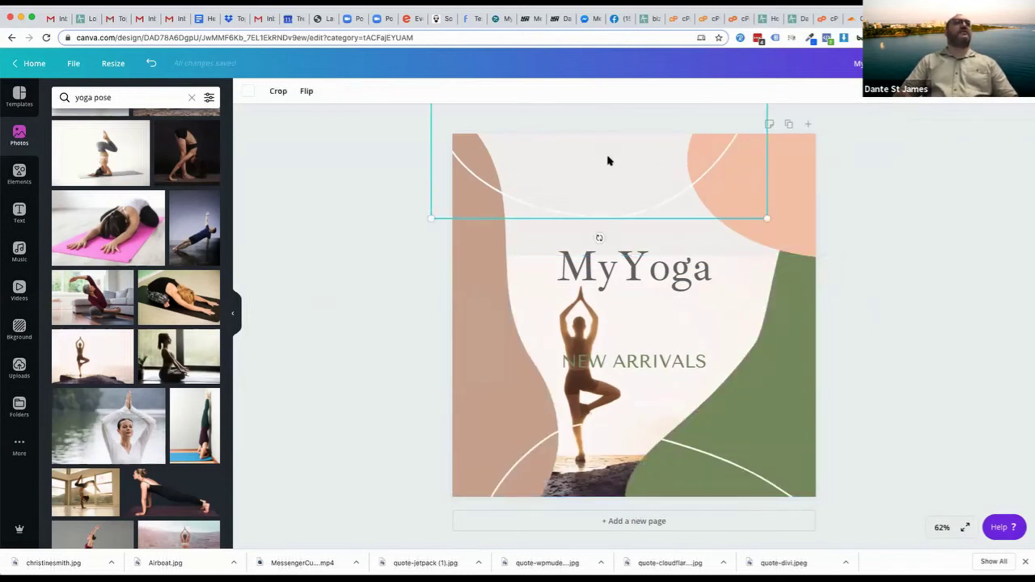
{"action": "left_click", "coordinate": [547, 225]}
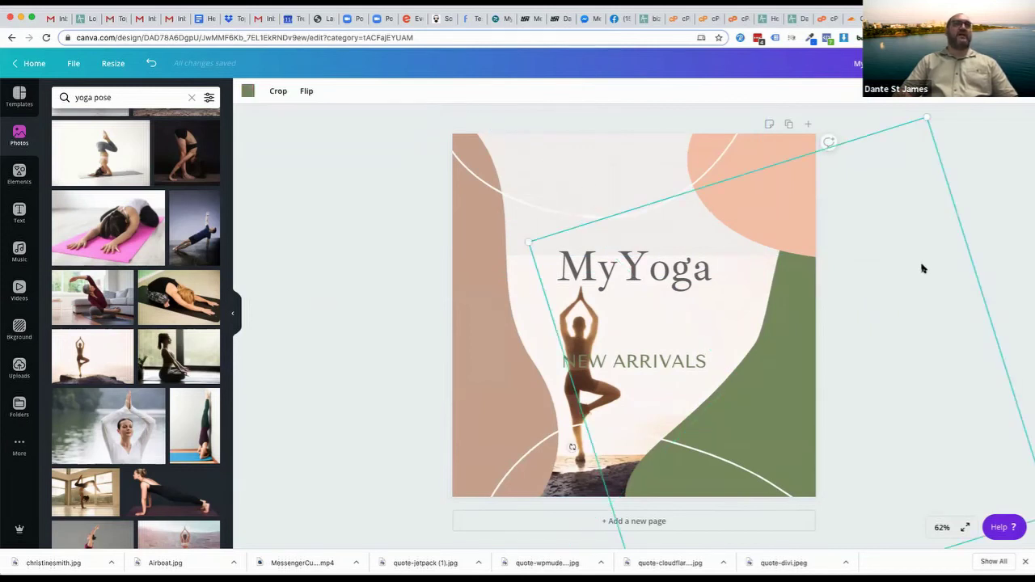
{"action": "left_click", "coordinate": [995, 165]}
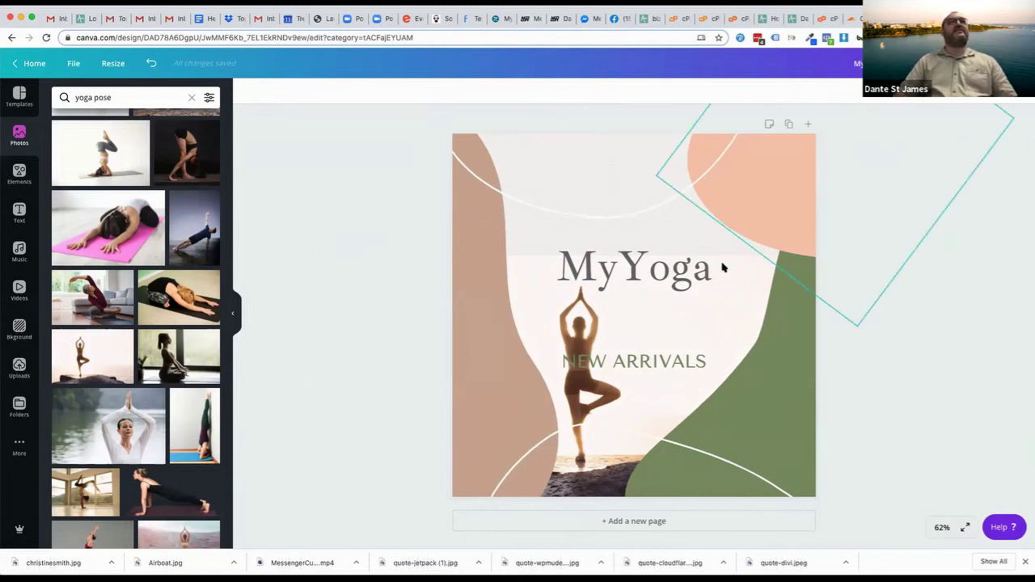
{"action": "key", "text": "ctrl+Tab"}
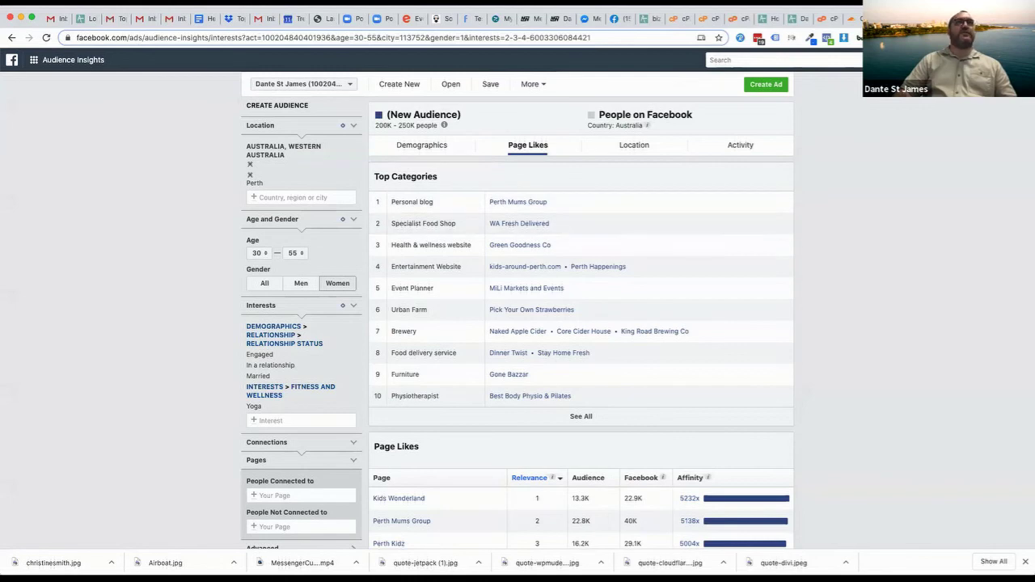
{"action": "key", "text": "ctrl+shift+Tab"}
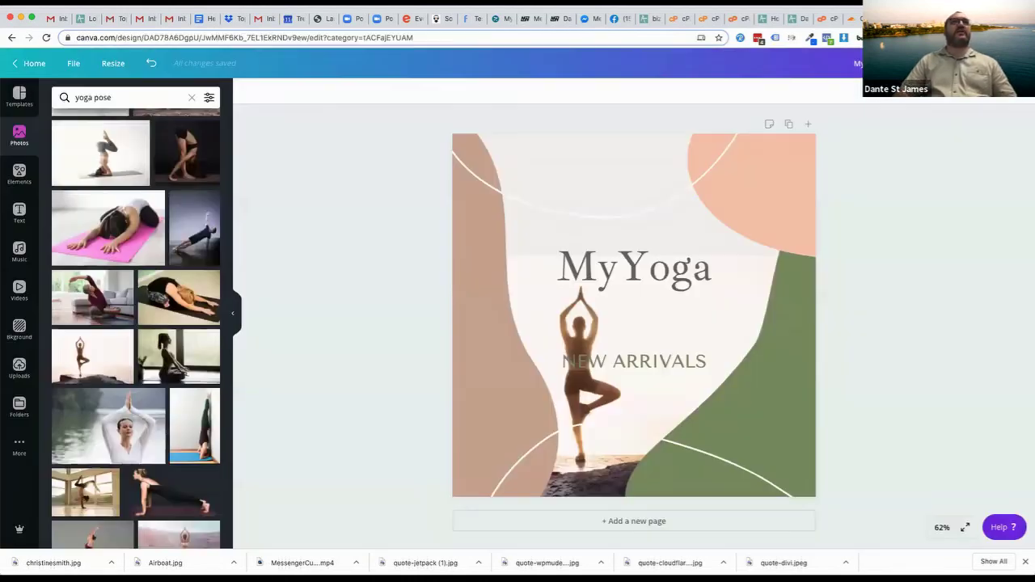
{"action": "left_click", "coordinate": [19, 173]}
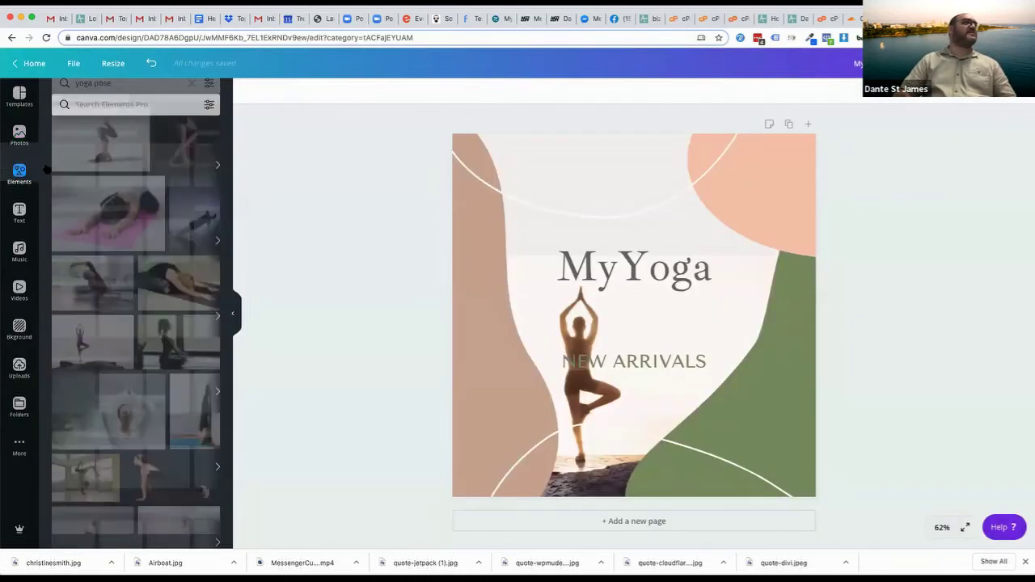
{"action": "left_click", "coordinate": [144, 96]}
{"action": "type", "text": "food"}
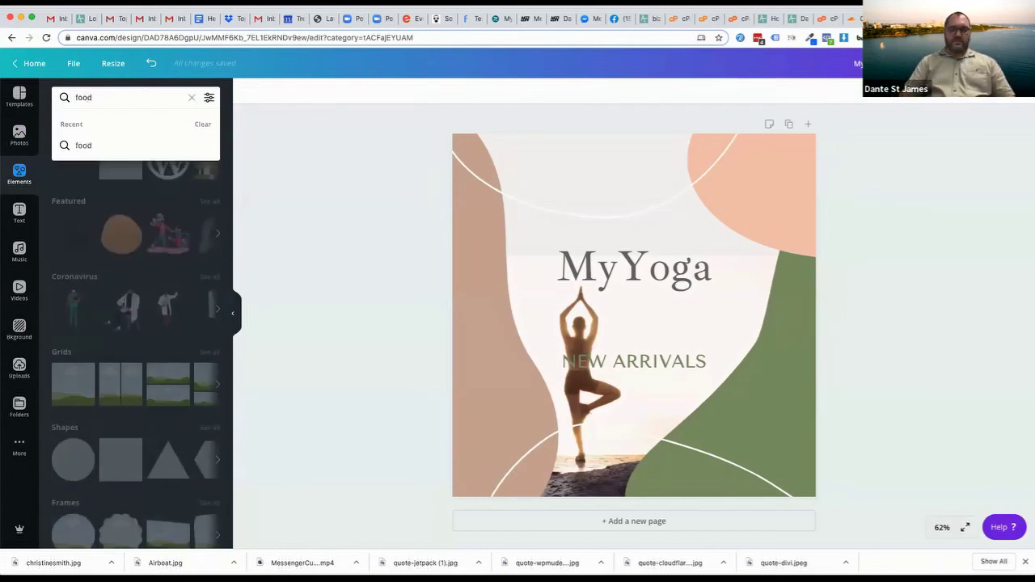
{"action": "key", "text": "Return"}
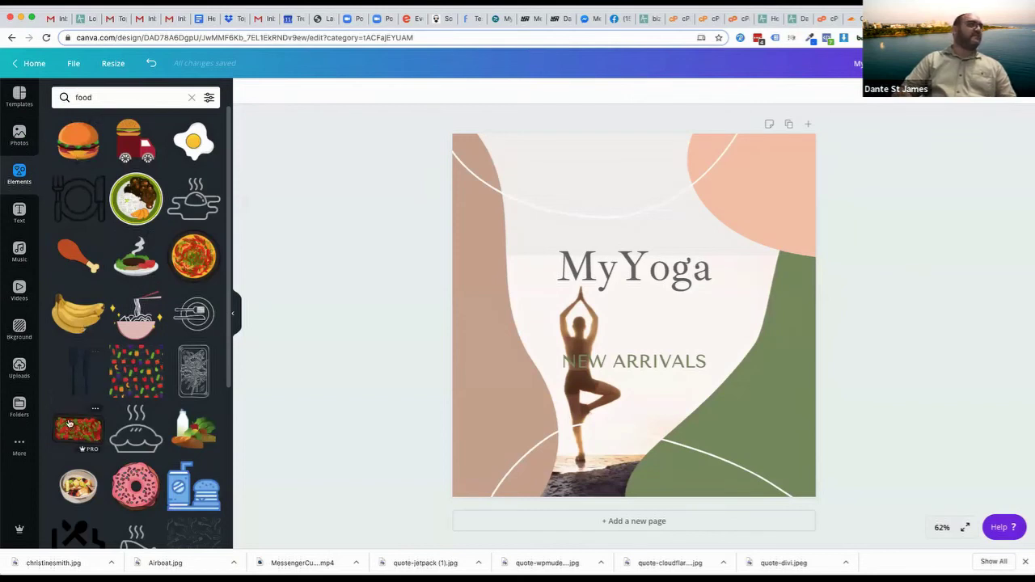
{"action": "scroll", "coordinate": [73, 428], "scroll_direction": "down", "scroll_amount": 3}
{"action": "scroll", "coordinate": [69, 422], "scroll_direction": "down", "scroll_amount": 10}
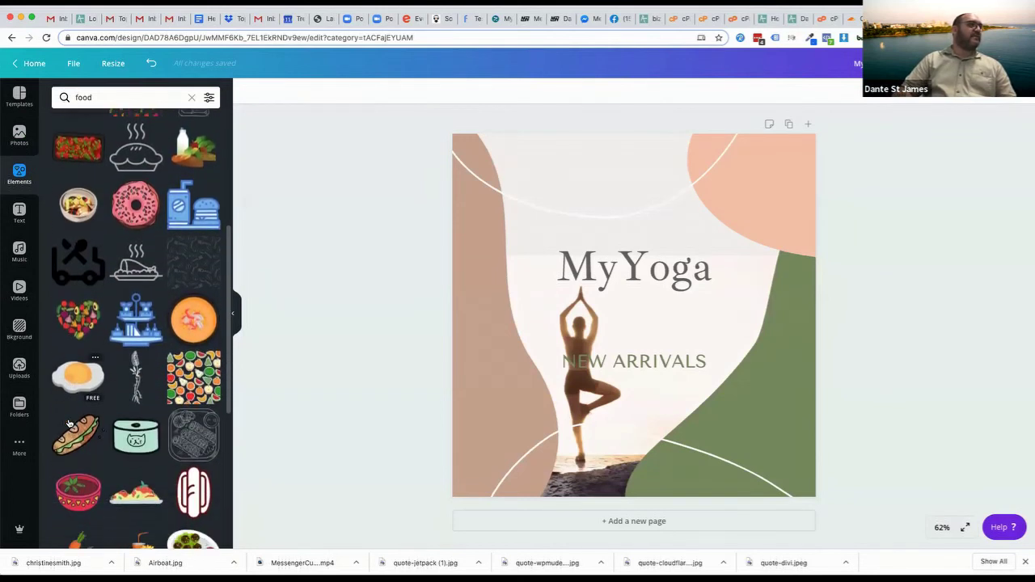
{"action": "scroll", "coordinate": [68, 422], "scroll_direction": "down", "scroll_amount": 3}
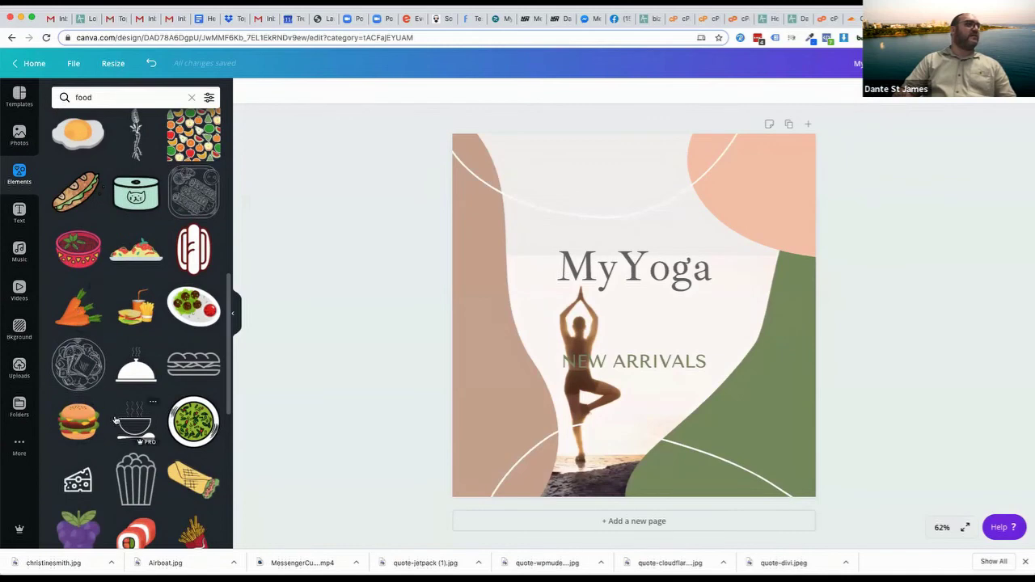
{"action": "scroll", "coordinate": [114, 419], "scroll_direction": "down", "scroll_amount": 3}
{"action": "scroll", "coordinate": [115, 420], "scroll_direction": "down", "scroll_amount": 3}
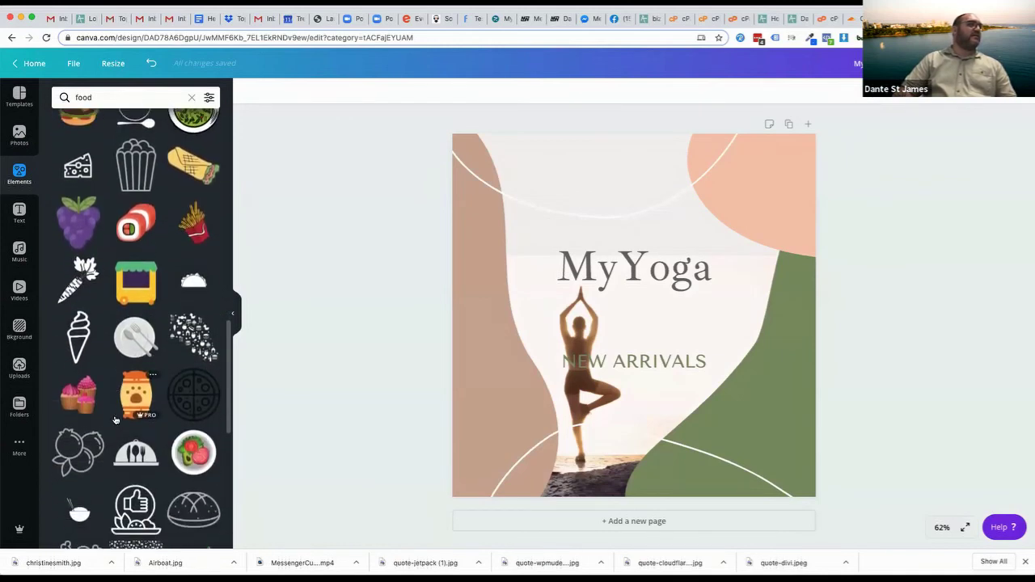
{"action": "scroll", "coordinate": [115, 405], "scroll_direction": "up", "scroll_amount": 15}
{"action": "left_click", "coordinate": [20, 135]}
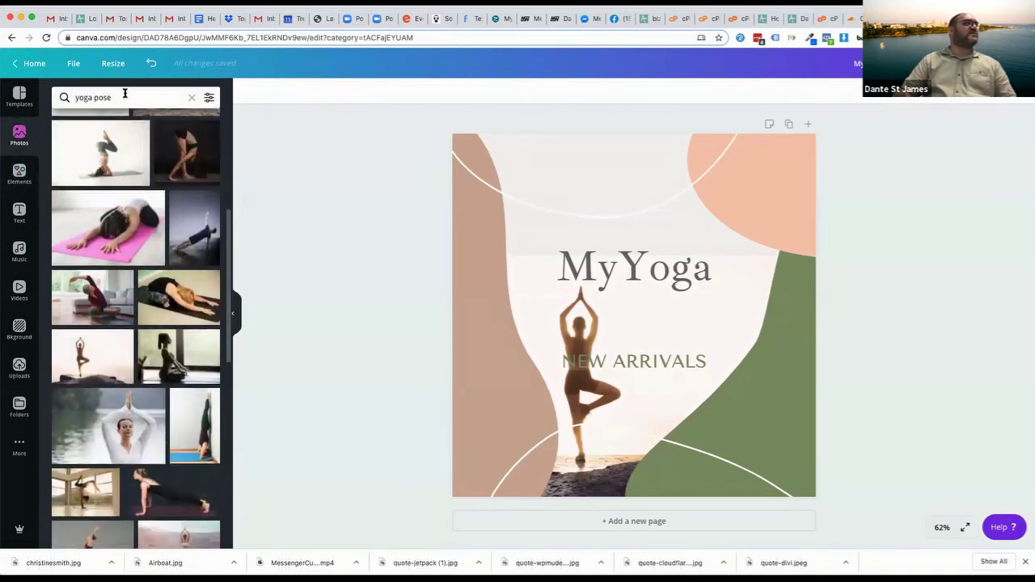
Search photos for 'health food' and place a shrunken juice-bottle photo at bottom-left
{"action": "left_click", "coordinate": [124, 97]}
{"action": "type", "text": "health food"}
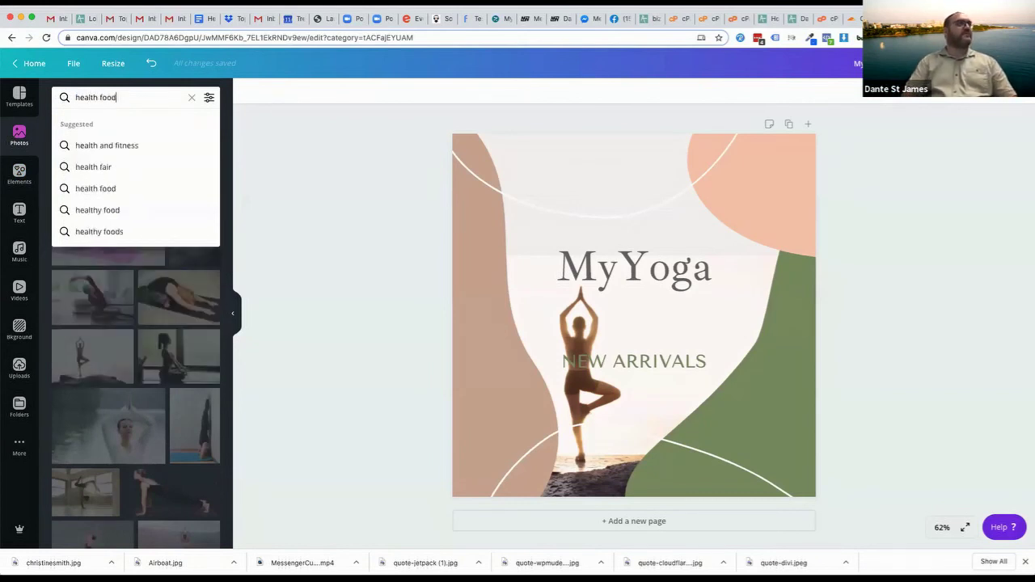
{"action": "key", "text": "Return"}
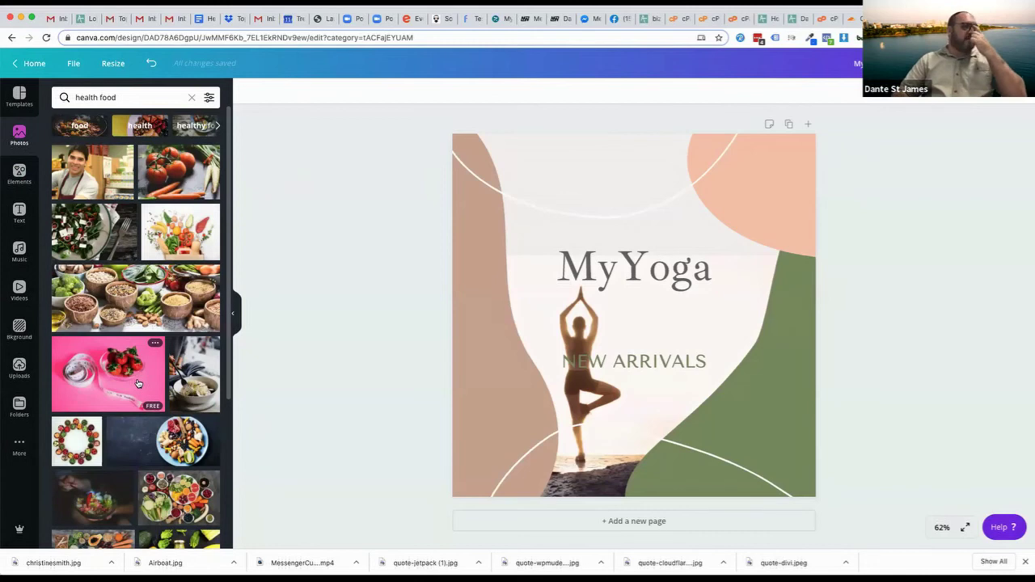
{"action": "scroll", "coordinate": [115, 380], "scroll_direction": "down", "scroll_amount": 10}
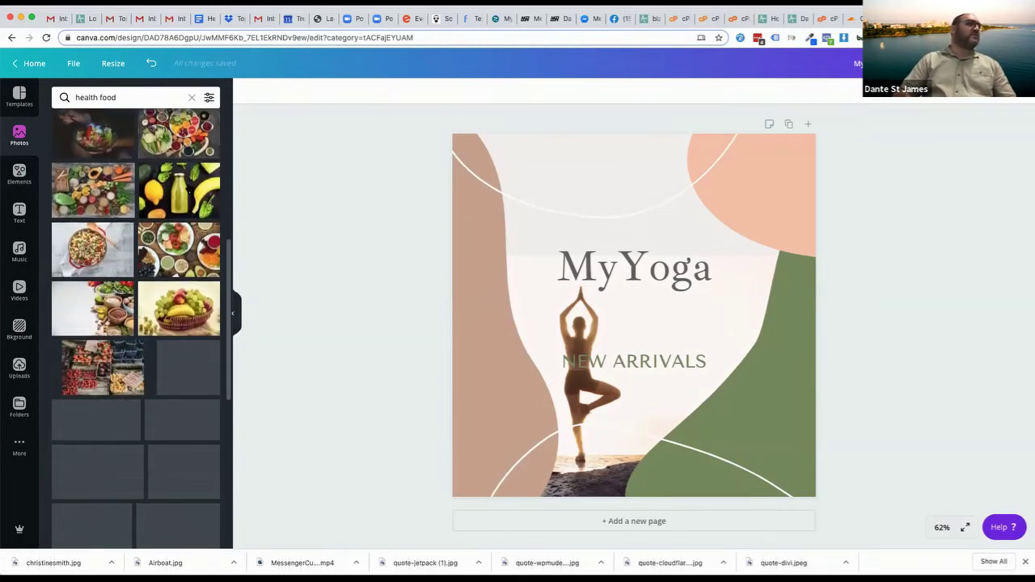
{"action": "left_click_drag", "start_coordinate": [154, 194], "coordinate": [469, 170]}
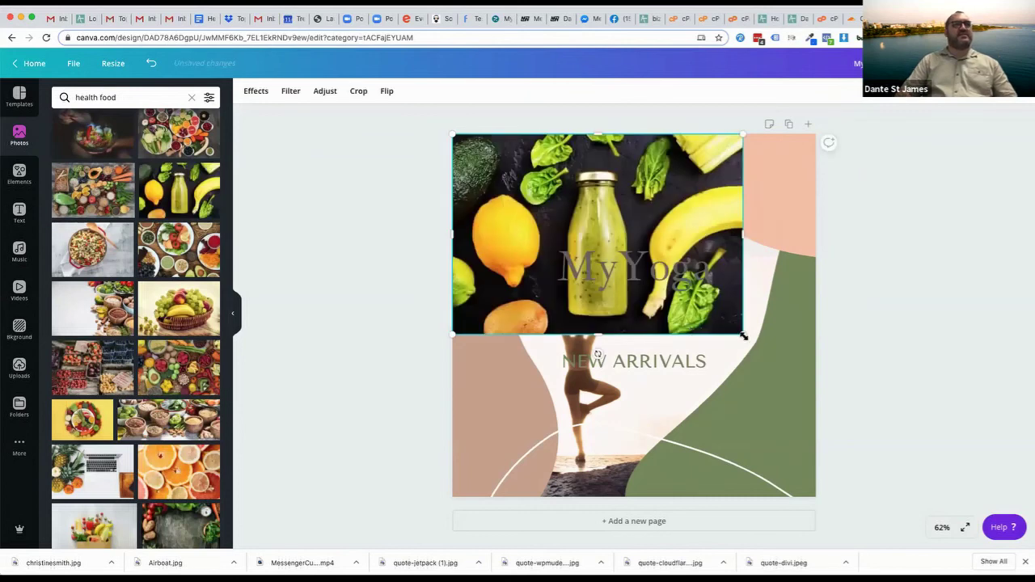
{"action": "left_click_drag", "start_coordinate": [815, 361], "coordinate": [546, 202]}
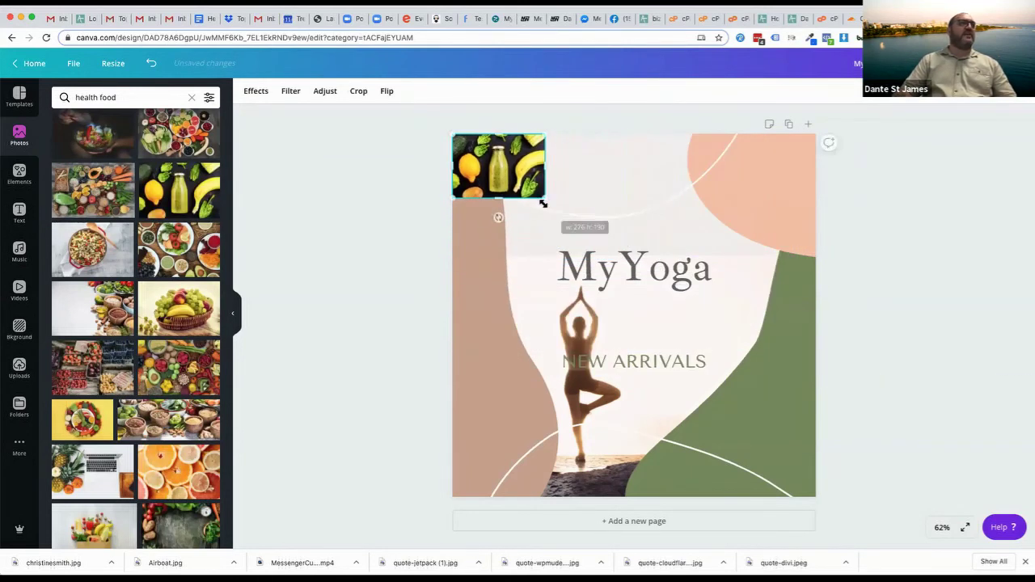
{"action": "left_click_drag", "start_coordinate": [495, 158], "coordinate": [504, 458]}
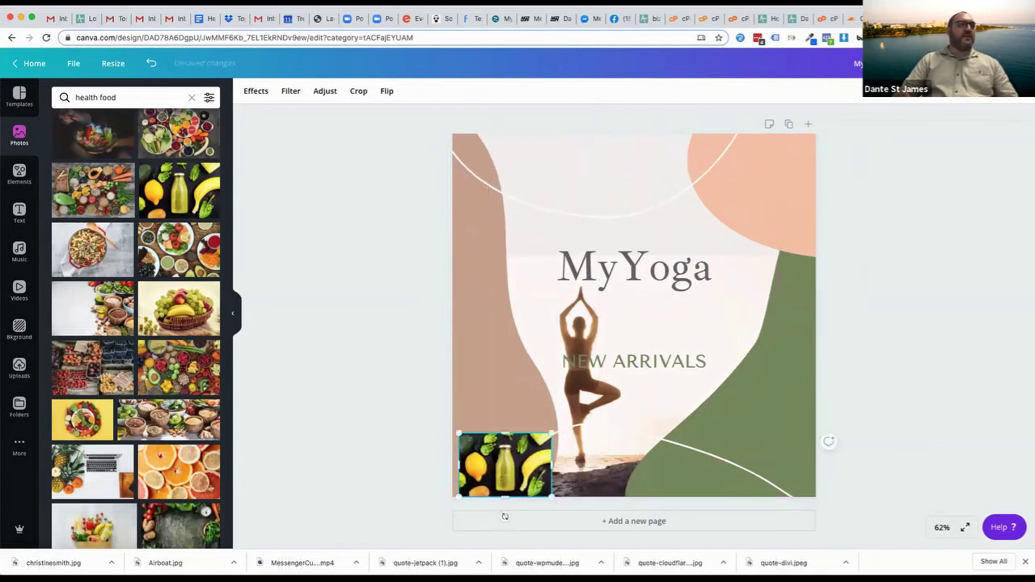
Delete the juice-bottle photo and drag the brown curve off the page
{"action": "key", "text": "Delete"}
{"action": "left_click", "coordinate": [462, 421]}
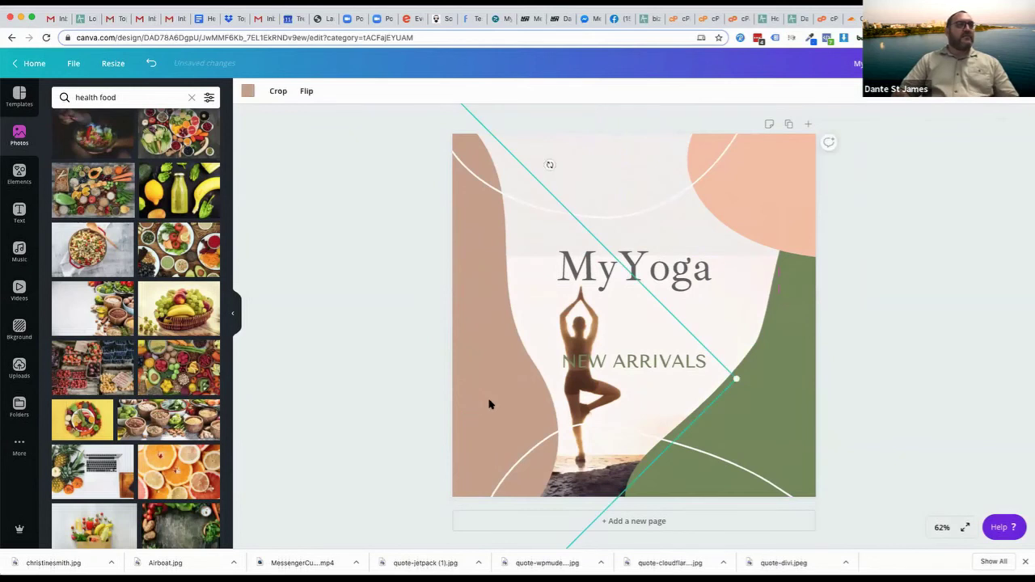
{"action": "left_click_drag", "start_coordinate": [450, 402], "coordinate": [271, 393]}
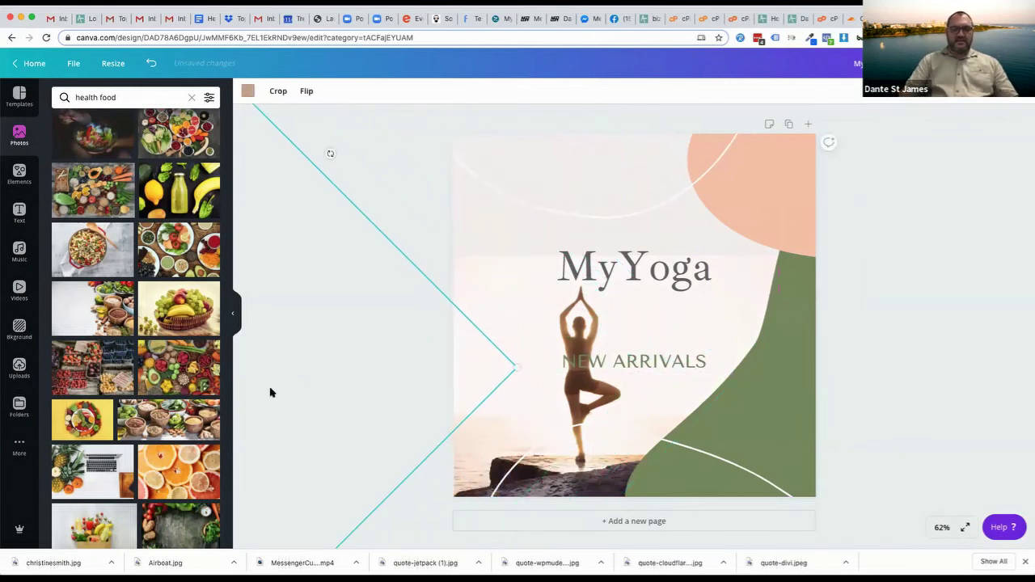
{"action": "key", "text": "Delete"}
Delete the peach blob and the green curve shape
{"action": "left_click", "coordinate": [807, 197]}
{"action": "key", "text": "Delete"}
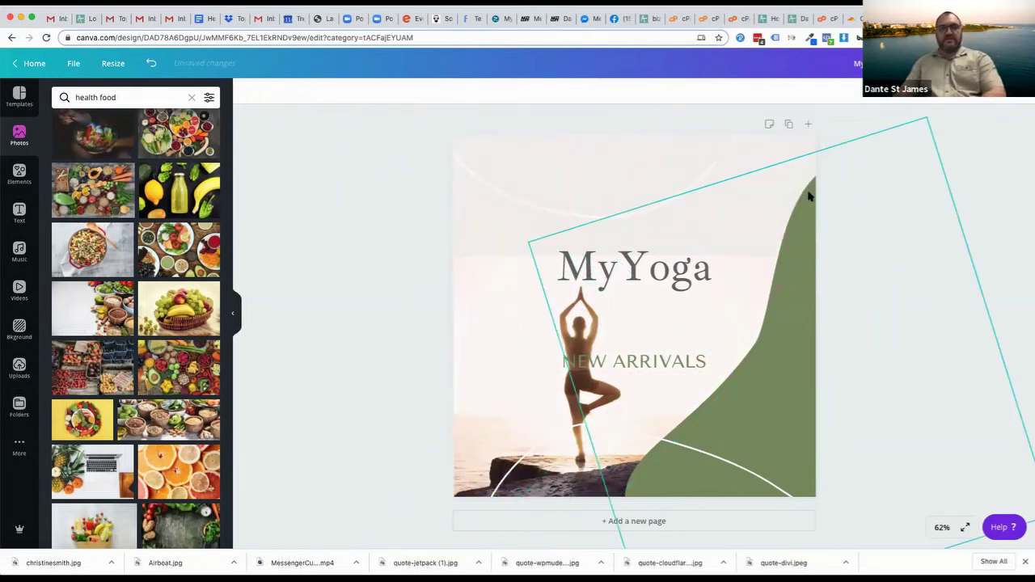
{"action": "left_click", "coordinate": [808, 368]}
{"action": "key", "text": "Delete"}
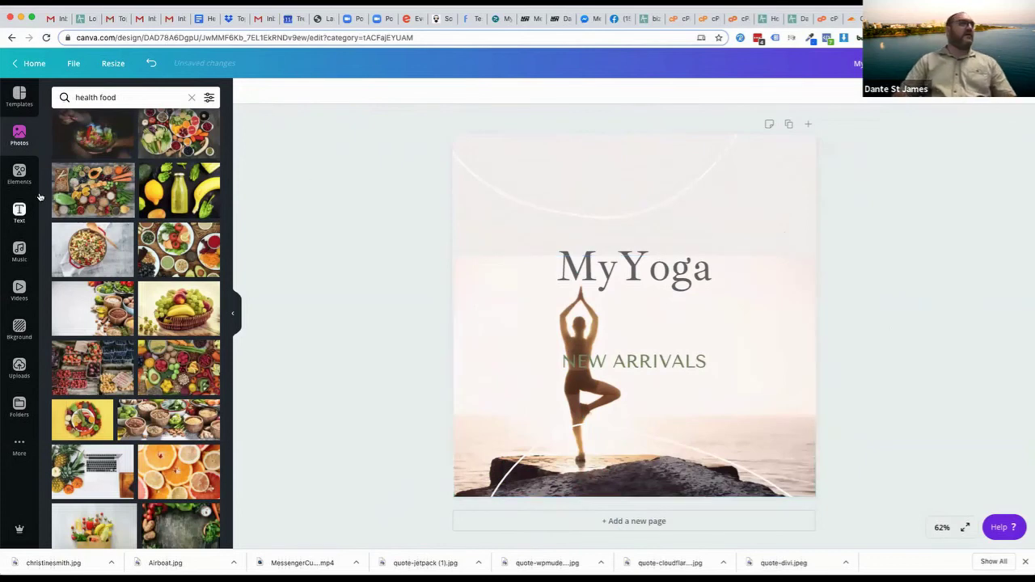
{"action": "scroll", "coordinate": [96, 434], "scroll_direction": "down", "scroll_amount": 5}
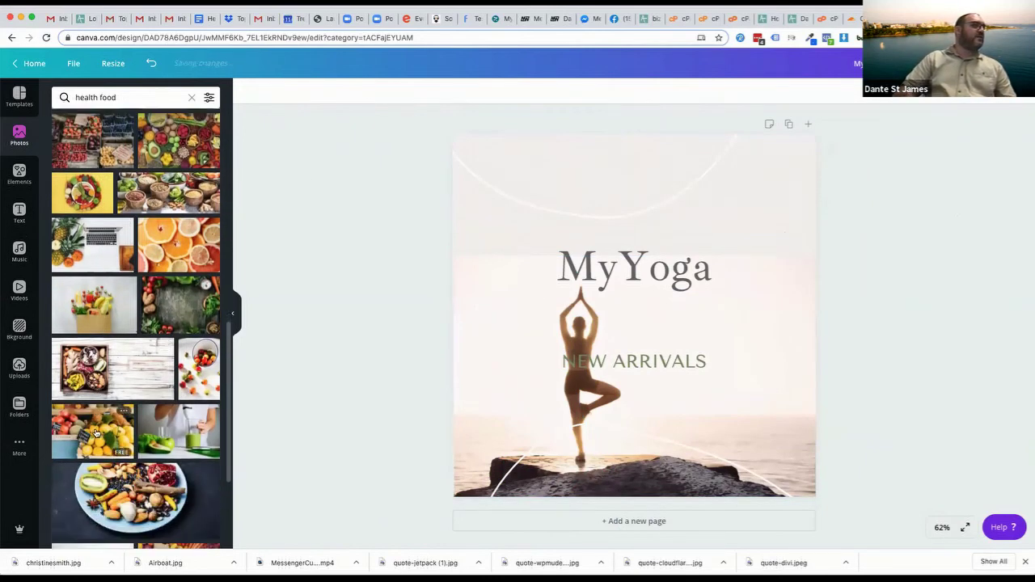
{"action": "scroll", "coordinate": [95, 434], "scroll_direction": "down", "scroll_amount": 2}
{"action": "scroll", "coordinate": [93, 429], "scroll_direction": "down", "scroll_amount": 4}
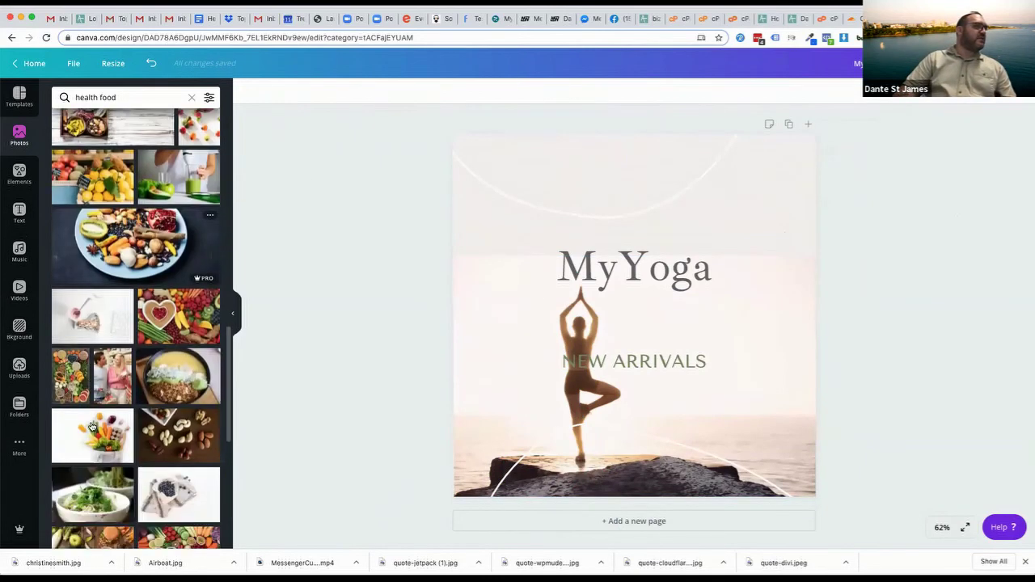
{"action": "scroll", "coordinate": [91, 426], "scroll_direction": "down", "scroll_amount": 4}
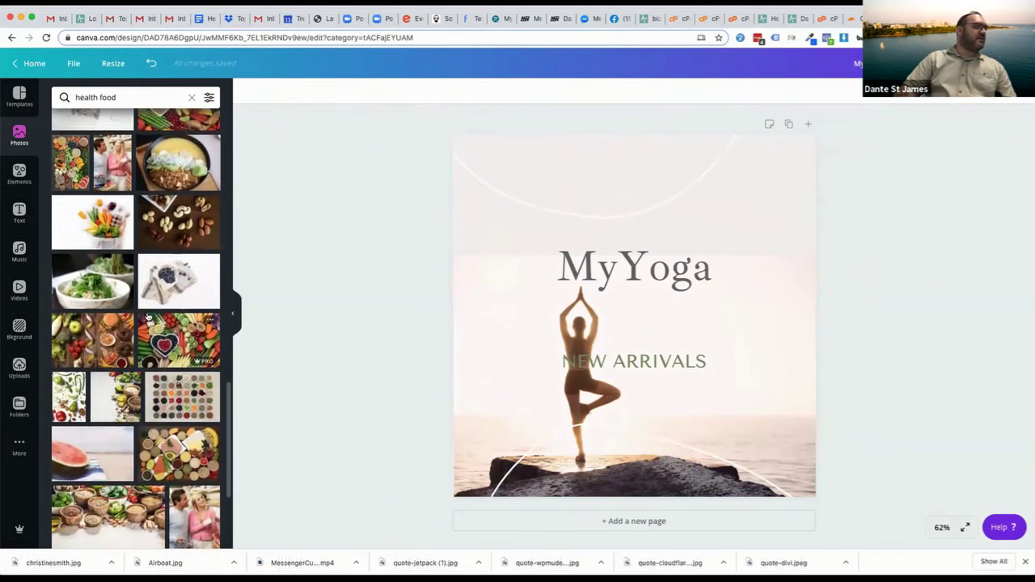
Swap the yoga background for an enlarged blueberries-on-napkin photo and lower the MyYoga title beside NEW ARRIVALS
{"action": "left_click_drag", "start_coordinate": [157, 290], "coordinate": [627, 356]}
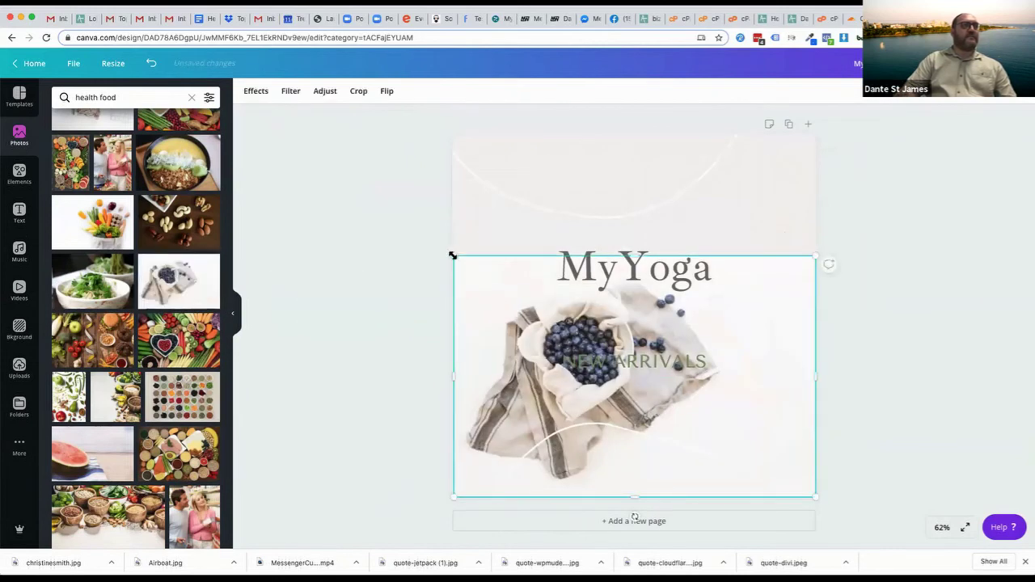
{"action": "left_click_drag", "start_coordinate": [452, 256], "coordinate": [234, 135]}
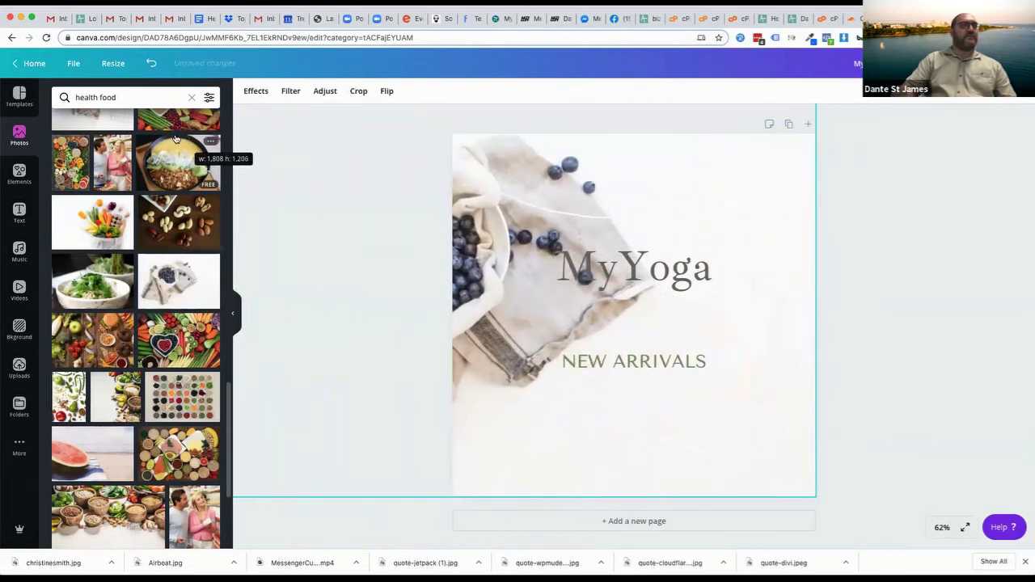
{"action": "left_click", "coordinate": [874, 278]}
{"action": "left_click_drag", "start_coordinate": [630, 276], "coordinate": [629, 325]}
{"action": "left_click", "coordinate": [888, 257]}
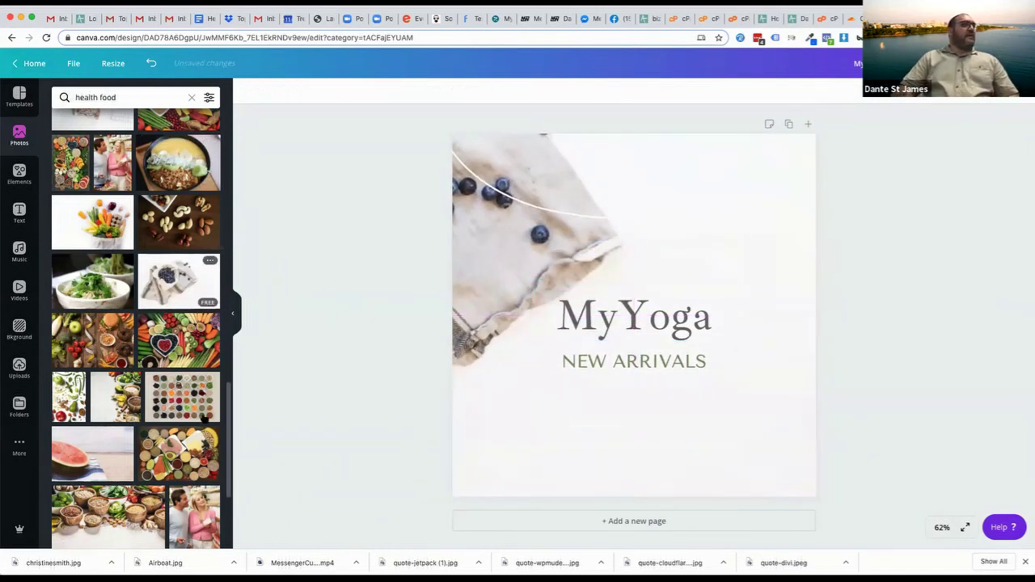
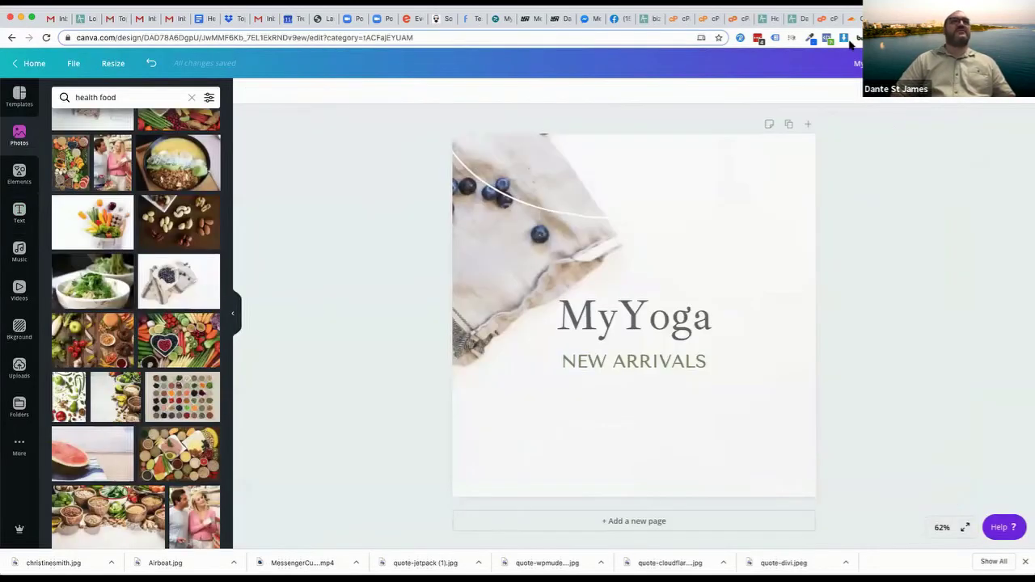
Search Photos for 'strawberrie' and make the strawberry bowl photo the background
{"action": "left_click", "coordinate": [114, 97]}
{"action": "key", "text": "ctrl+a"}
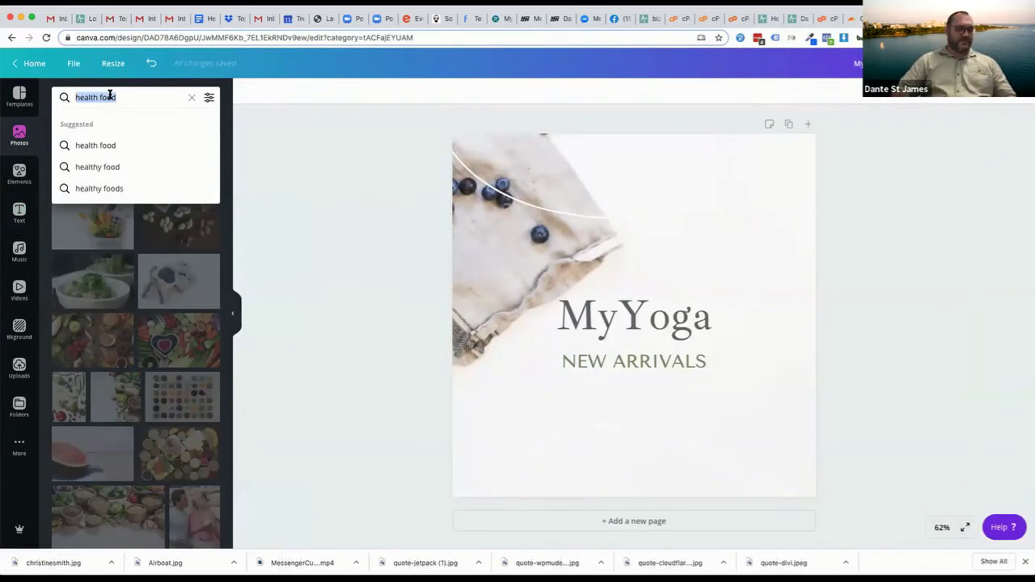
{"action": "type", "text": "strawberrie"}
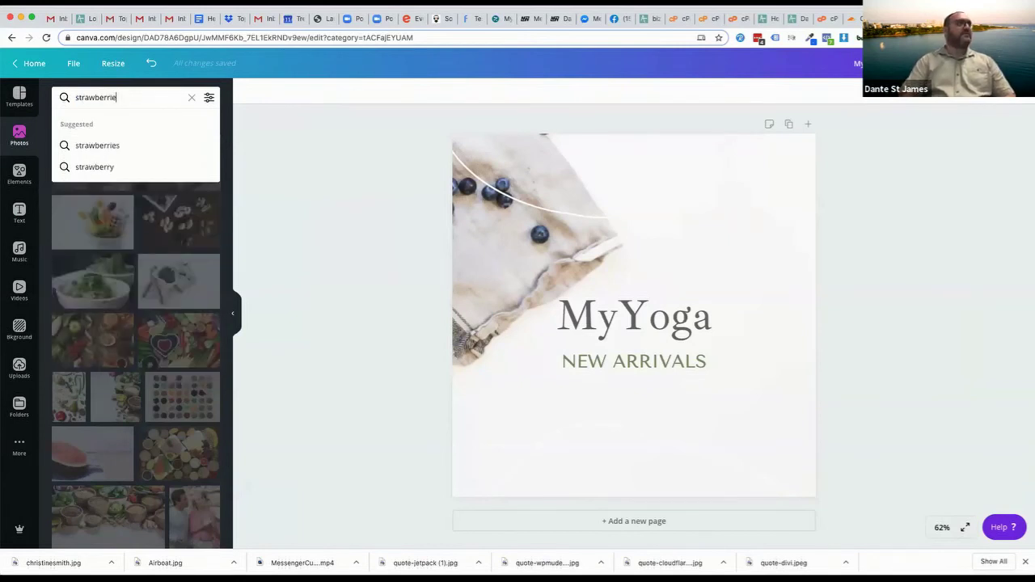
{"action": "key", "text": "Return"}
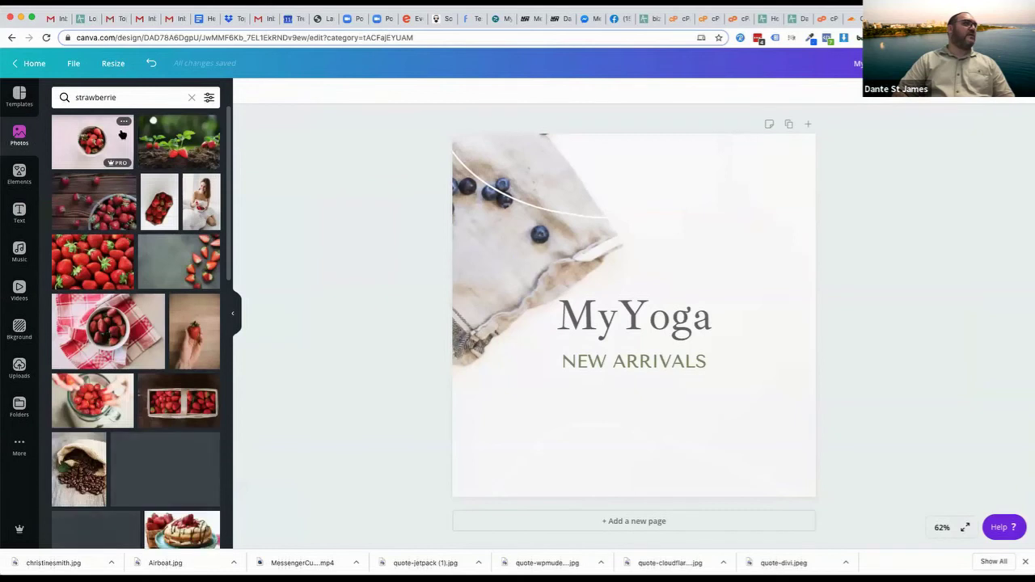
{"action": "left_click_drag", "start_coordinate": [120, 129], "coordinate": [458, 166]}
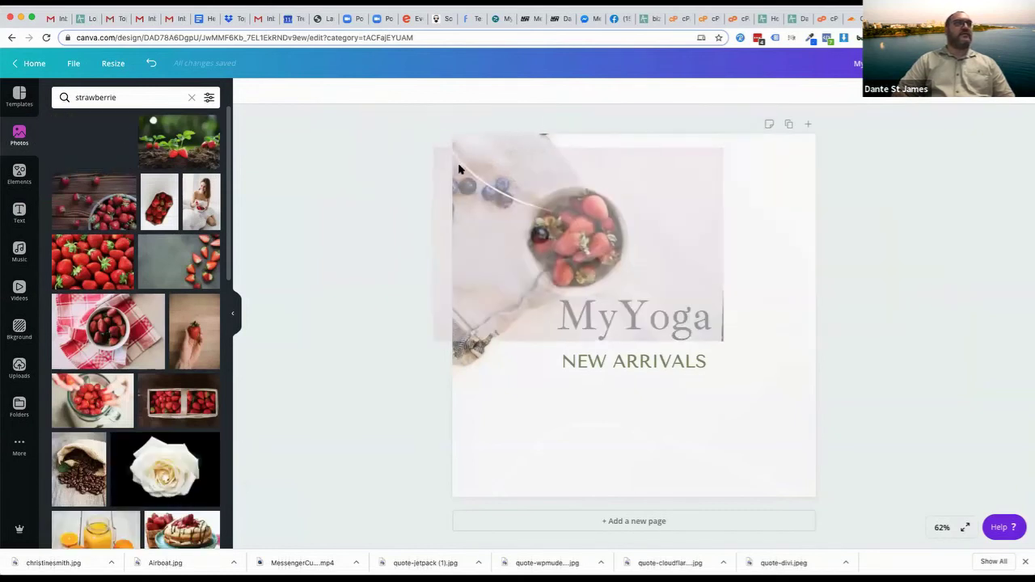
Move MyYoga to the top, centred, and NEW ARRIVALS to the bottom of the design
{"action": "left_click", "coordinate": [635, 319]}
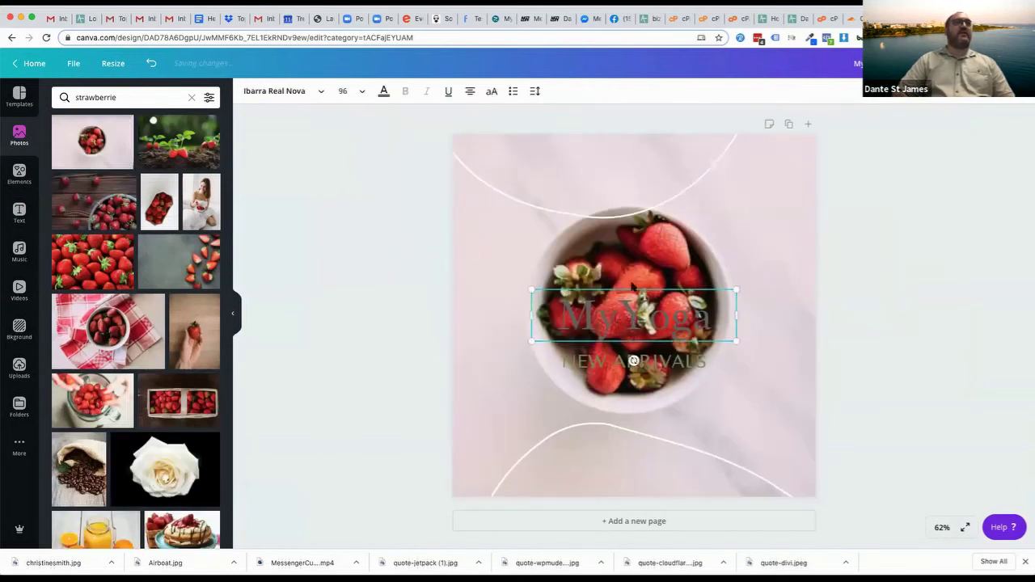
{"action": "left_click_drag", "start_coordinate": [633, 339], "coordinate": [627, 194]}
{"action": "left_click_drag", "start_coordinate": [615, 368], "coordinate": [610, 462]}
{"action": "left_click", "coordinate": [935, 363]}
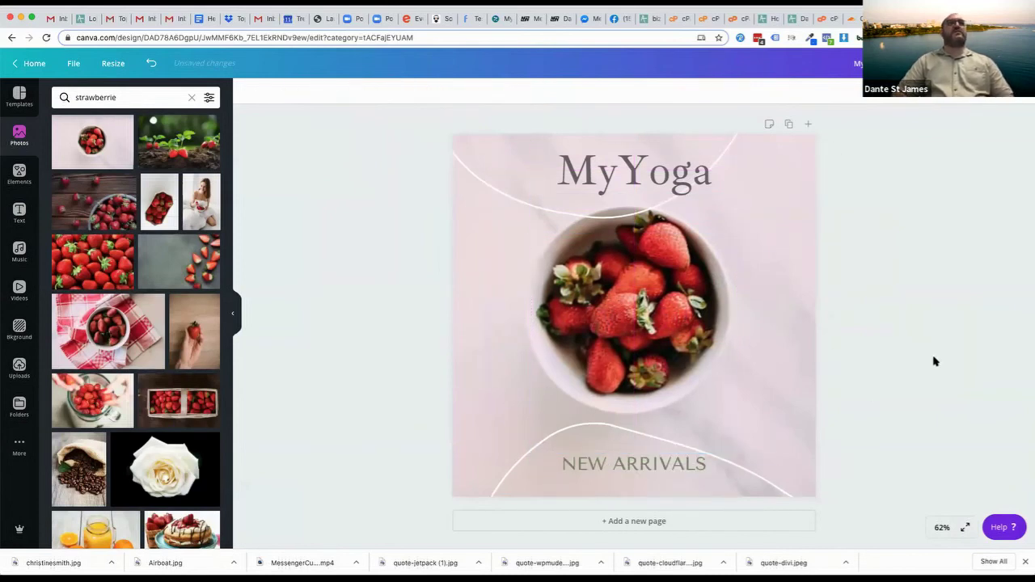
{"action": "left_click_drag", "start_coordinate": [605, 182], "coordinate": [568, 166]}
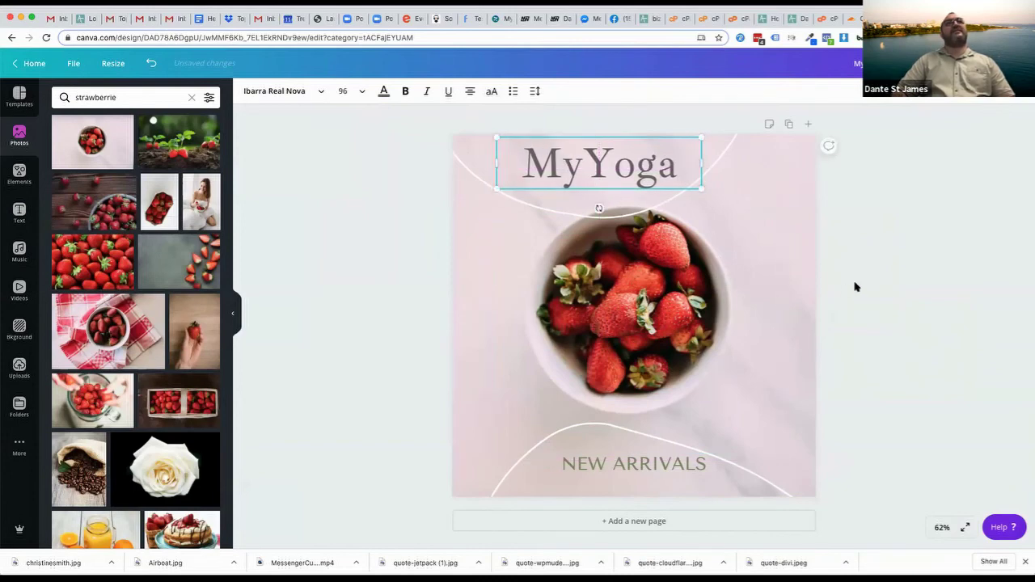
{"action": "left_click", "coordinate": [856, 287]}
{"action": "left_click_drag", "start_coordinate": [618, 472], "coordinate": [614, 482]}
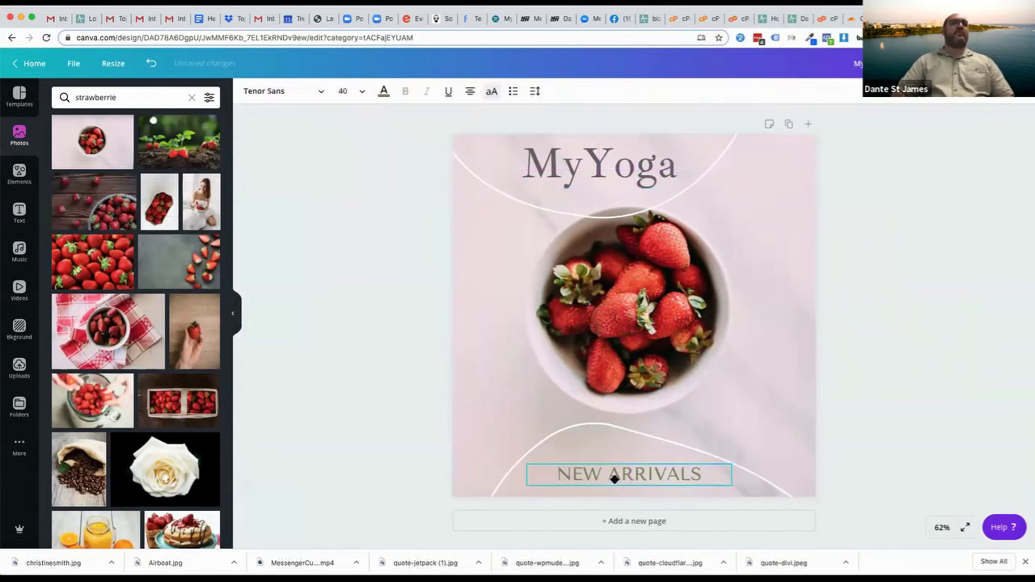
{"action": "left_click", "coordinate": [908, 377]}
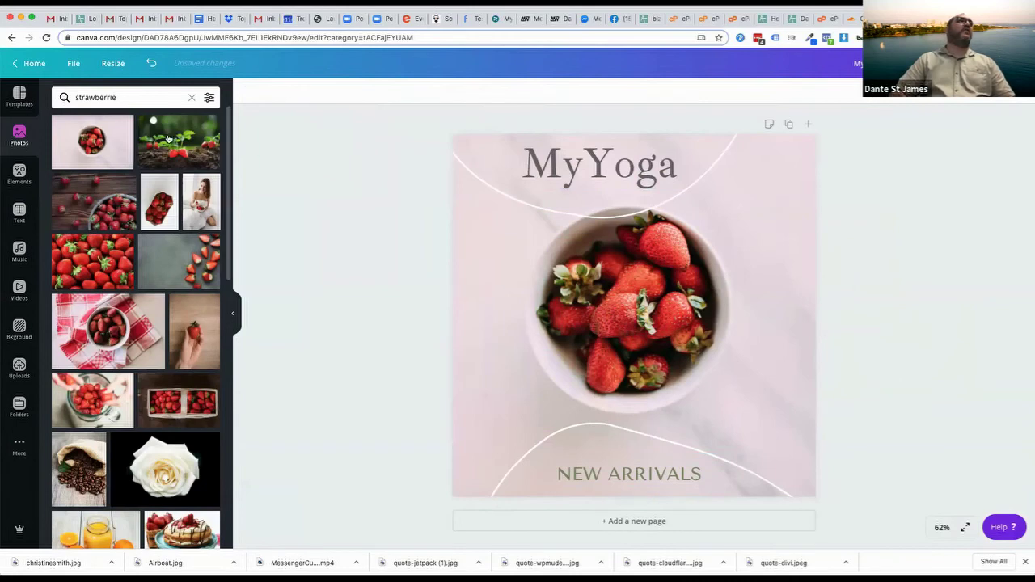
{"action": "left_click", "coordinate": [141, 97]}
Search Photos for 'yoga' and make the yoga-mat room photo the background
{"action": "type", "text": "yoga"}
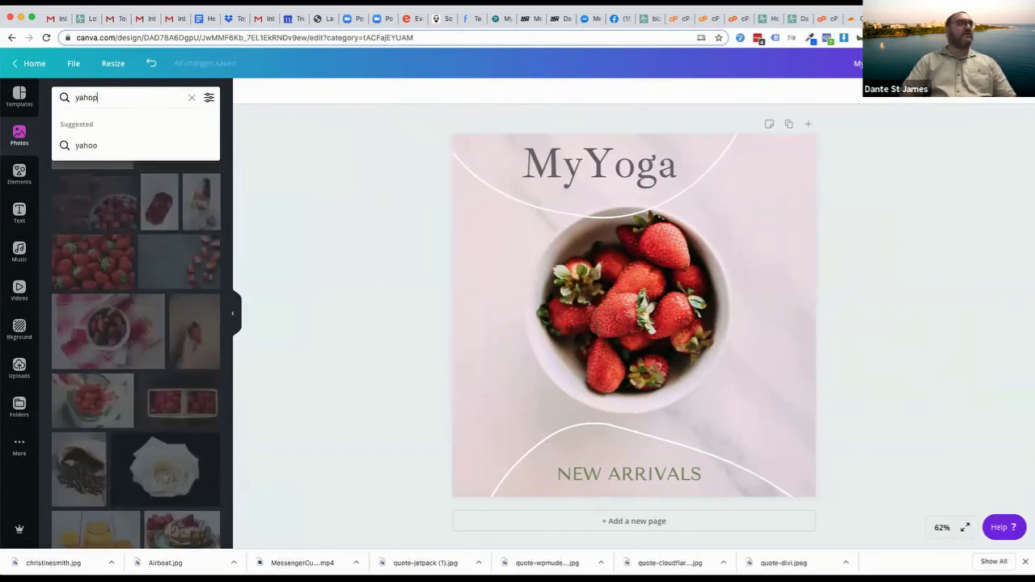
{"action": "key", "text": "BackSpace"}
{"action": "key", "text": "BackSpace"}
{"action": "key", "text": "BackSpace"}
{"action": "type", "text": "oga"}
{"action": "key", "text": "Return"}
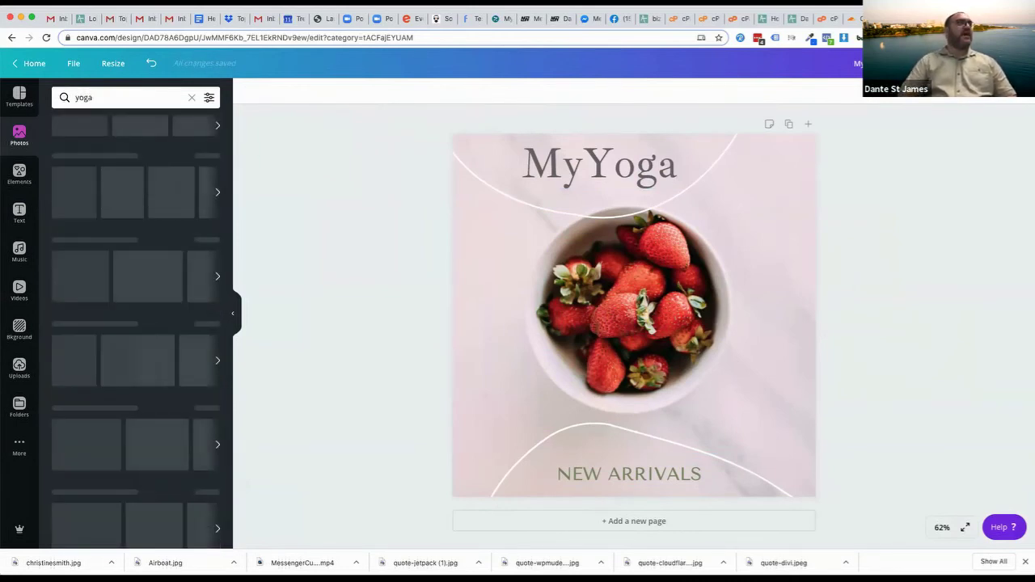
{"action": "left_click_drag", "start_coordinate": [165, 175], "coordinate": [482, 223]}
Place MyYoga mid-page with NEW ARRIVALS just beneath it, and make both white
{"action": "left_click_drag", "start_coordinate": [594, 166], "coordinate": [567, 318]}
{"action": "left_click_drag", "start_coordinate": [597, 473], "coordinate": [527, 350]}
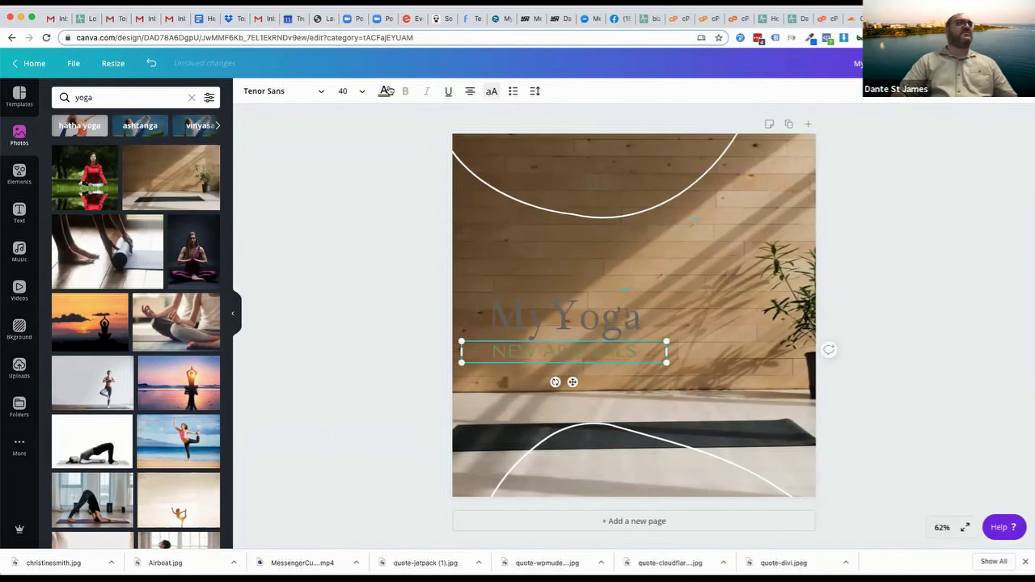
{"action": "left_click", "coordinate": [385, 90]}
{"action": "left_click", "coordinate": [154, 204]}
{"action": "left_click", "coordinate": [555, 327]}
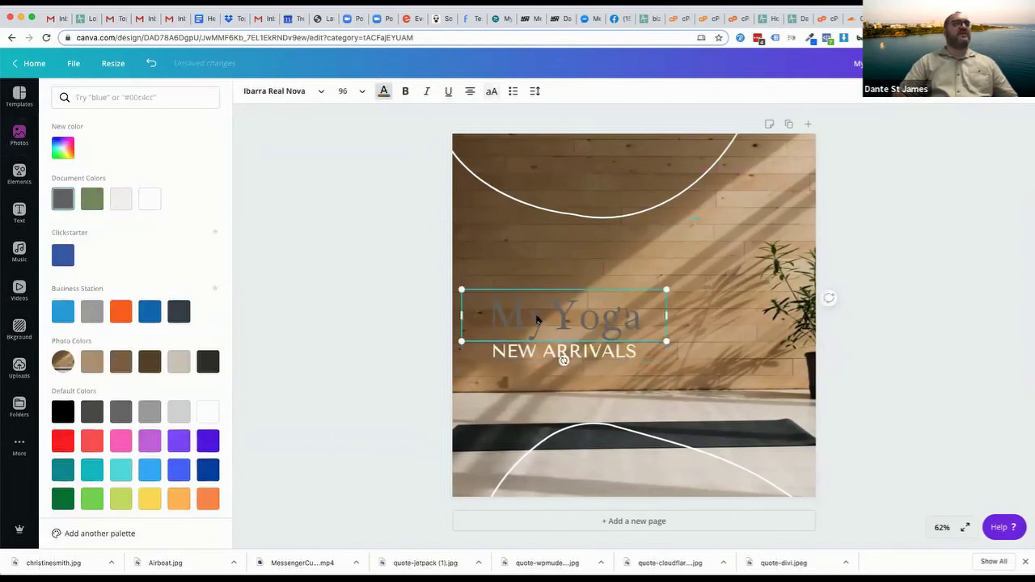
{"action": "left_click", "coordinate": [151, 201]}
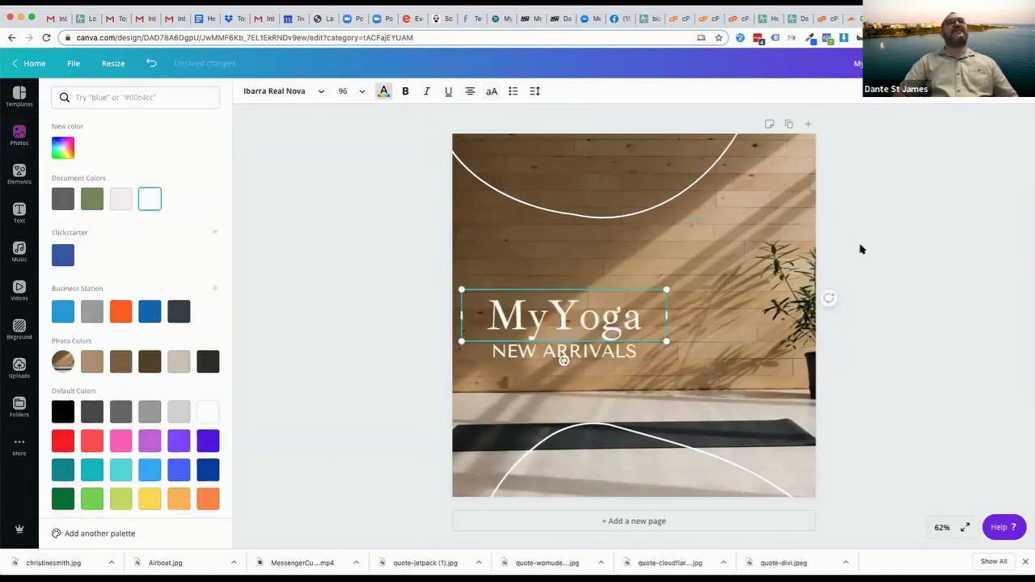
{"action": "left_click", "coordinate": [861, 248]}
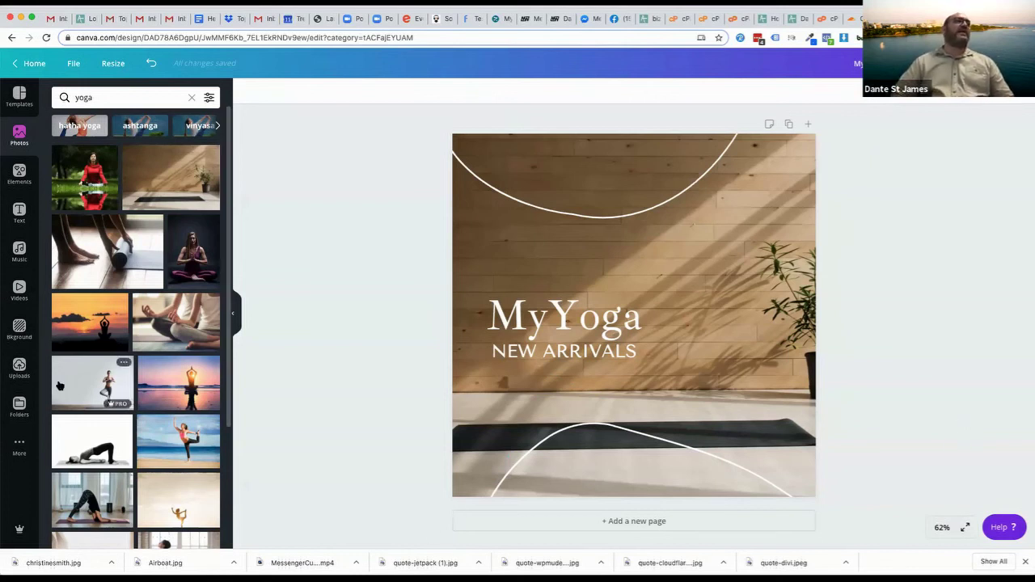
Make the standing yoga photo the background, then try the sunset yoga photo
{"action": "left_click_drag", "start_coordinate": [65, 387], "coordinate": [458, 254]}
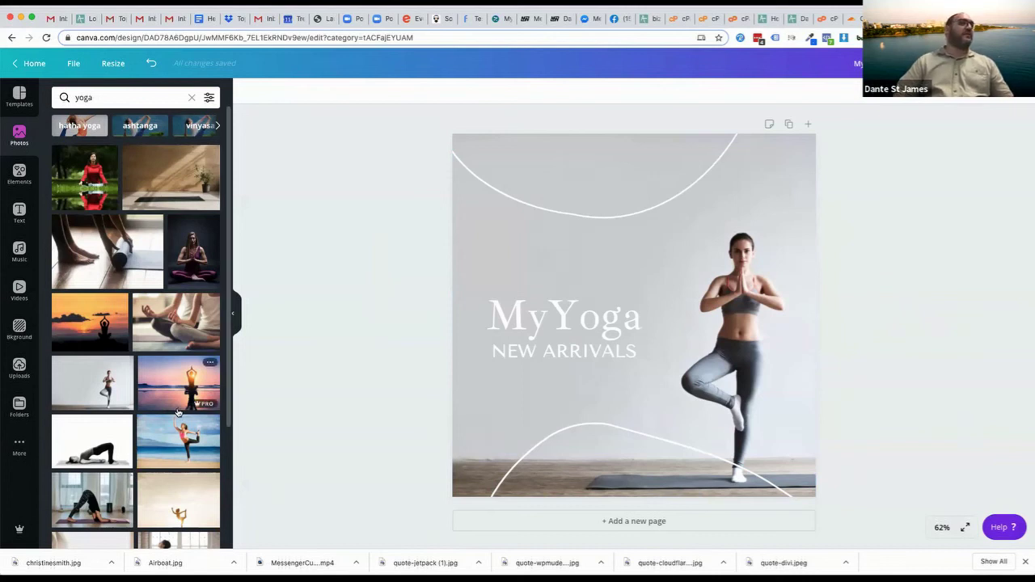
{"action": "left_click_drag", "start_coordinate": [158, 396], "coordinate": [458, 378]}
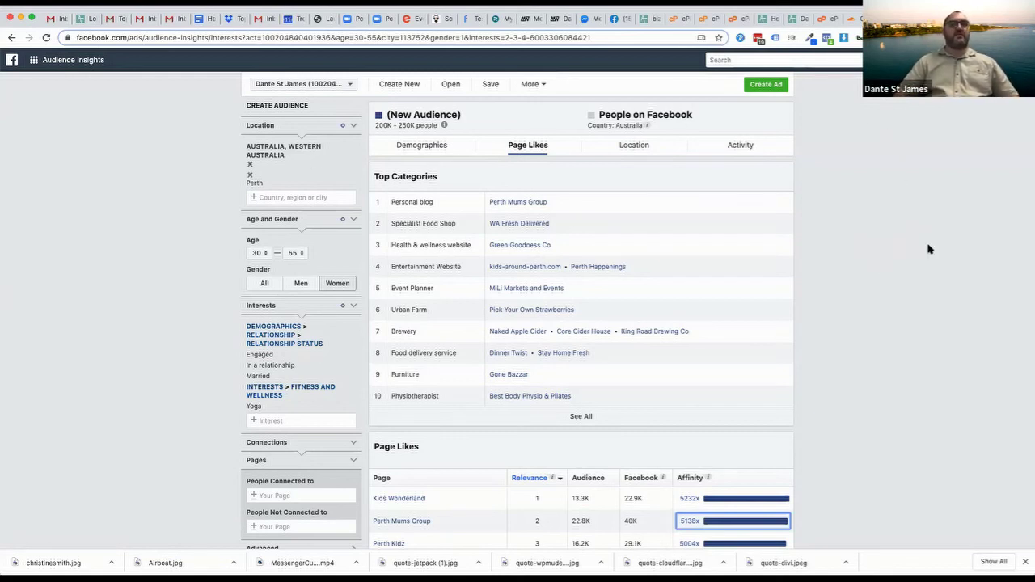
Remove the saved filters from the Audience Insights address and confirm leaving the unsaved audience
{"action": "left_click", "coordinate": [898, 202]}
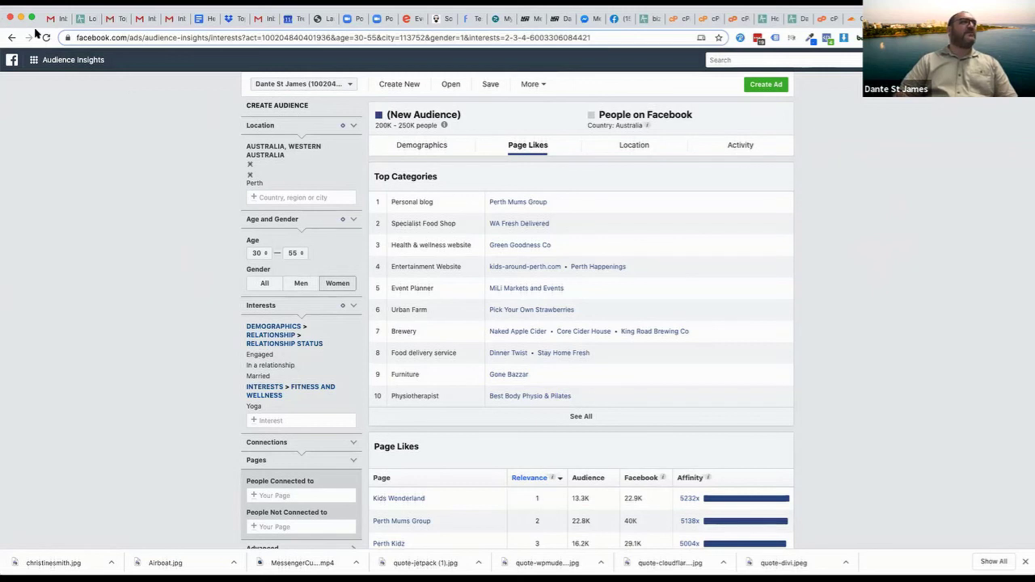
{"action": "left_click", "coordinate": [209, 37]}
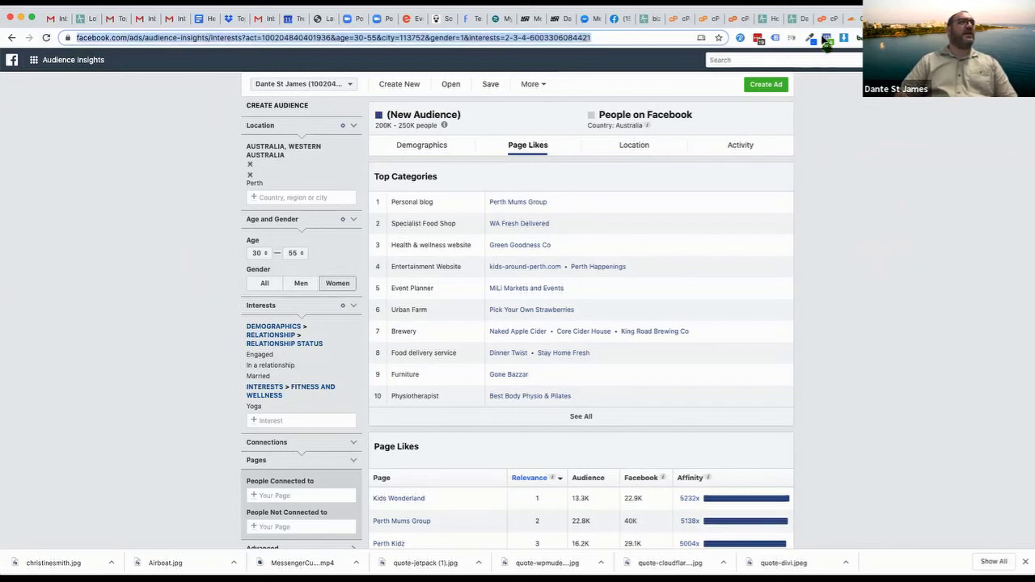
{"action": "key", "text": "Return"}
{"action": "key", "text": "Return"}
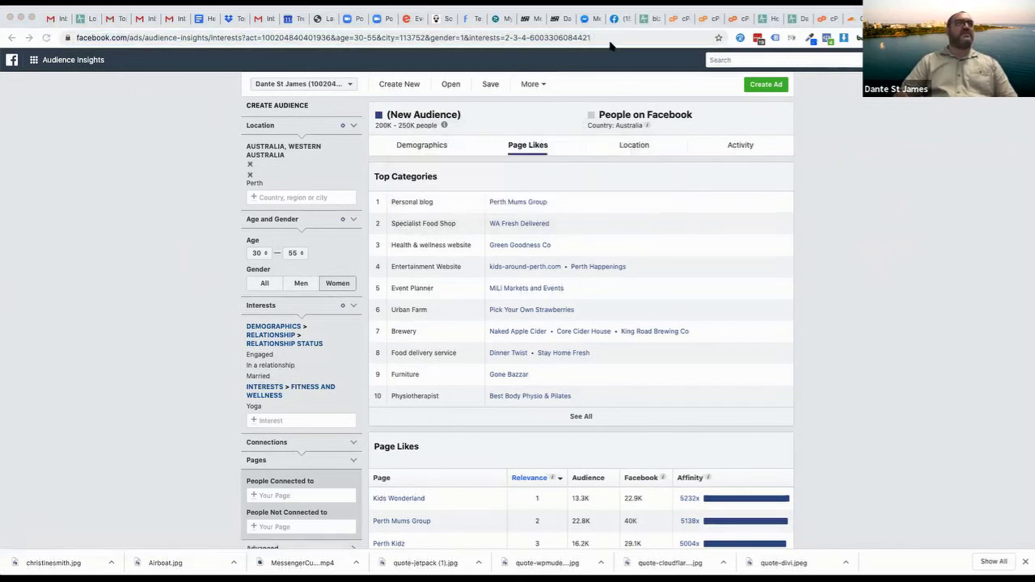
{"action": "left_click", "coordinate": [608, 37]}
{"action": "left_click_drag", "start_coordinate": [285, 44], "coordinate": [257, 34]}
{"action": "key", "text": "BackSpace"}
{"action": "key", "text": "Return"}
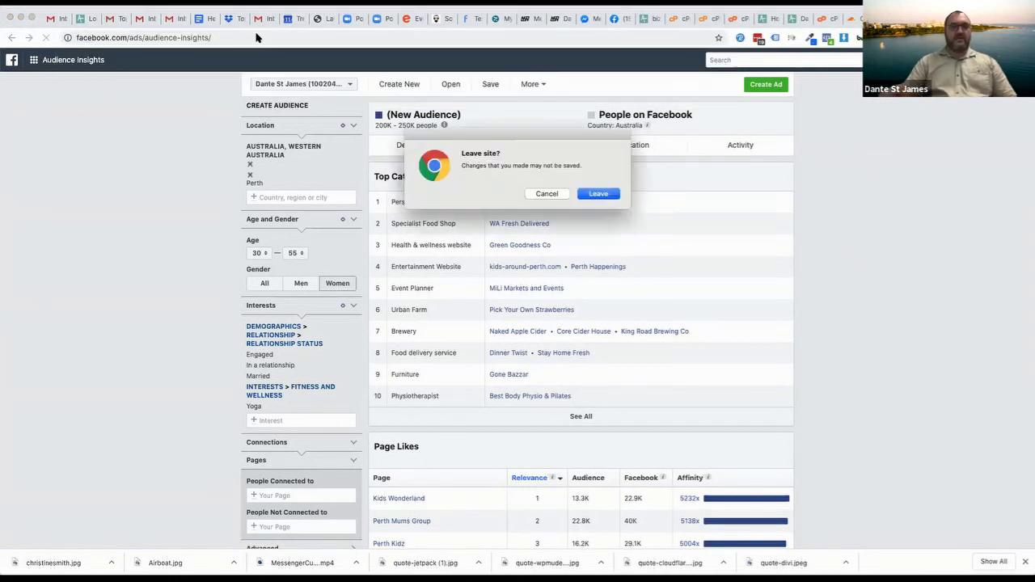
{"action": "left_click", "coordinate": [611, 193]}
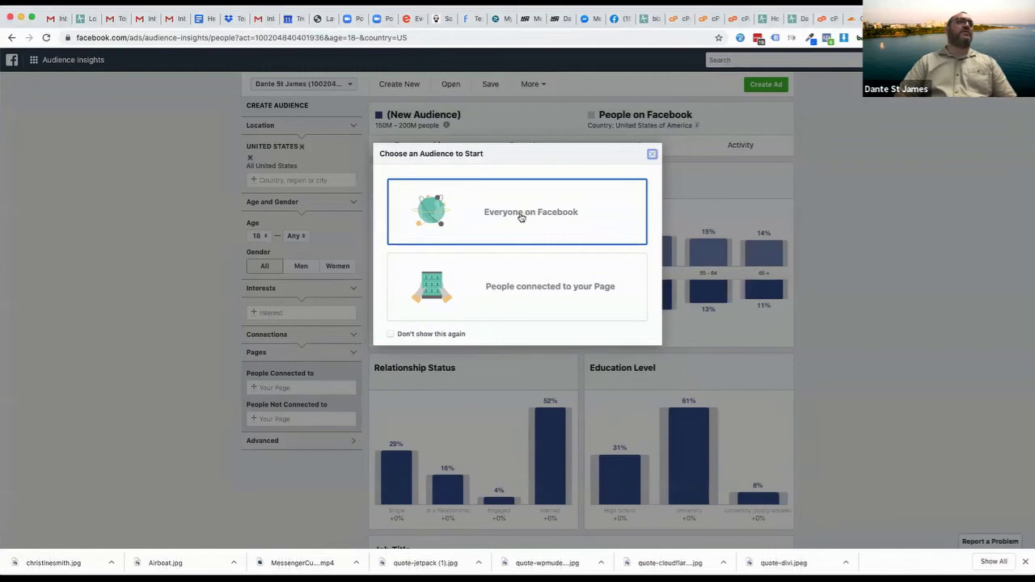
Start from everyone on Facebook and clear the Australia and United States locations
{"action": "left_click", "coordinate": [522, 216]}
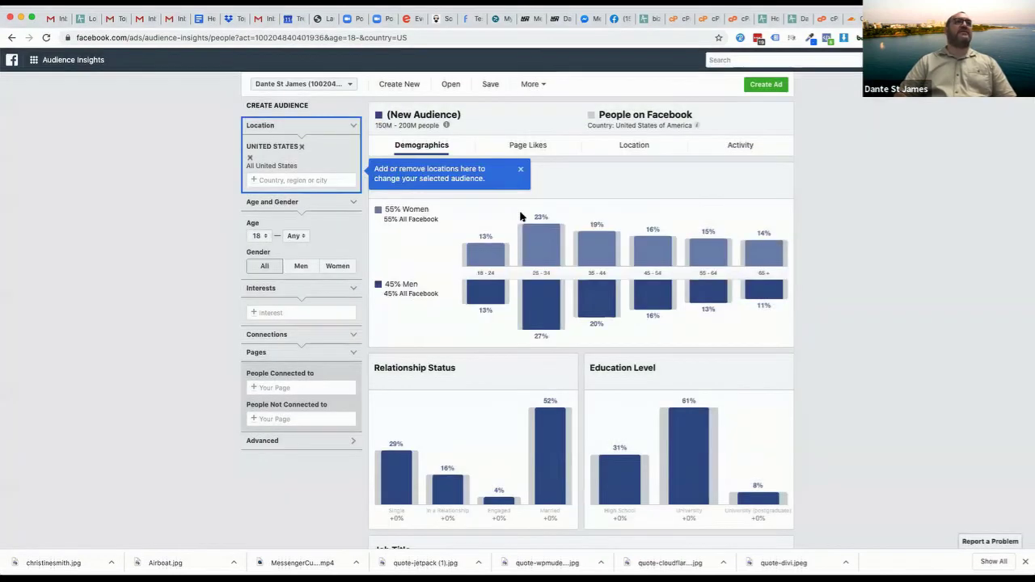
{"action": "left_click", "coordinate": [309, 180]}
{"action": "type", "text": "austra"}
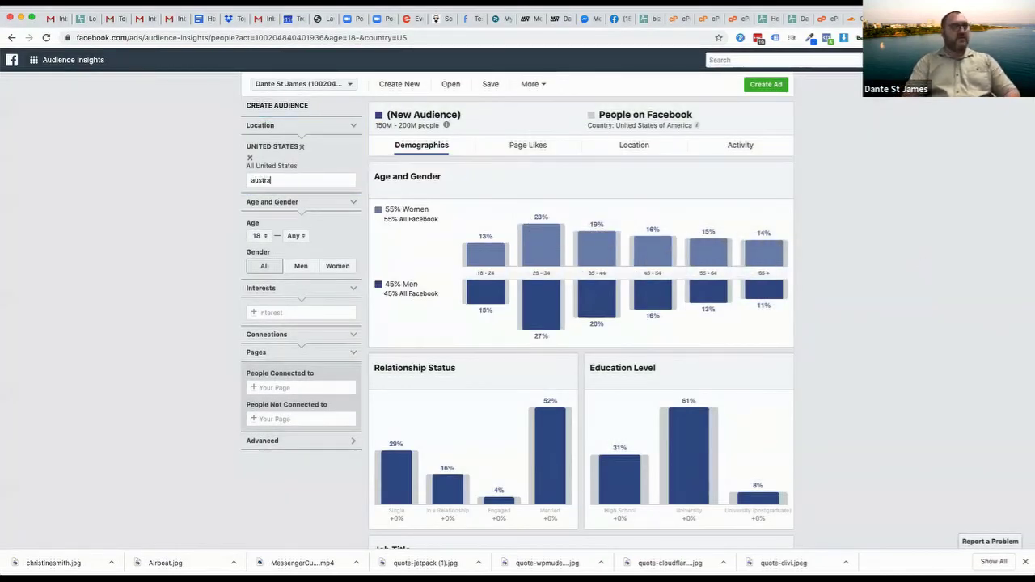
{"action": "type", "text": "lia"}
{"action": "key", "text": "Return"}
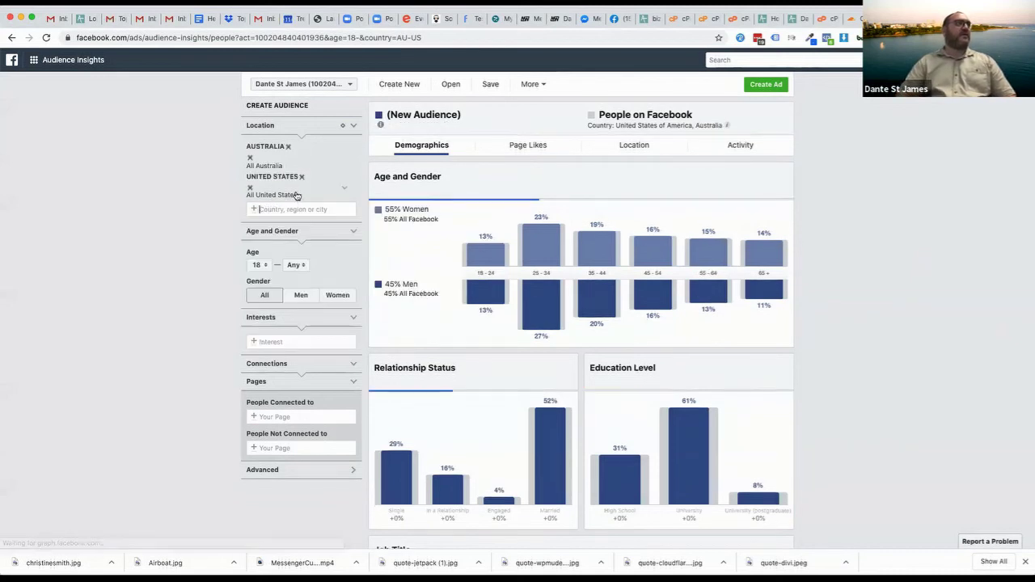
{"action": "left_click", "coordinate": [287, 146]}
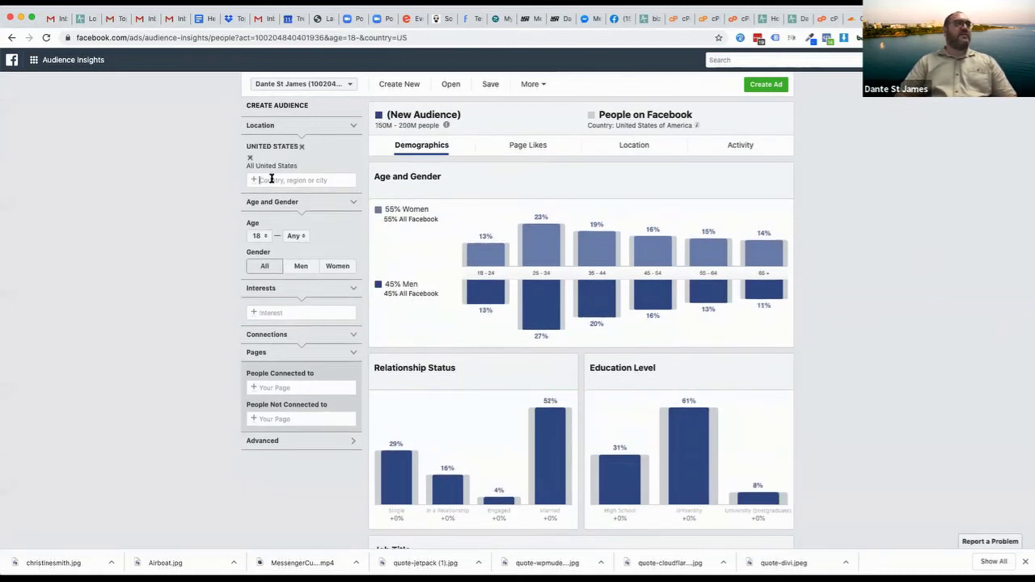
{"action": "left_click", "coordinate": [302, 147]}
Set Australia as the only location, then choose Gold Coast, Queensland
{"action": "left_click", "coordinate": [259, 151]}
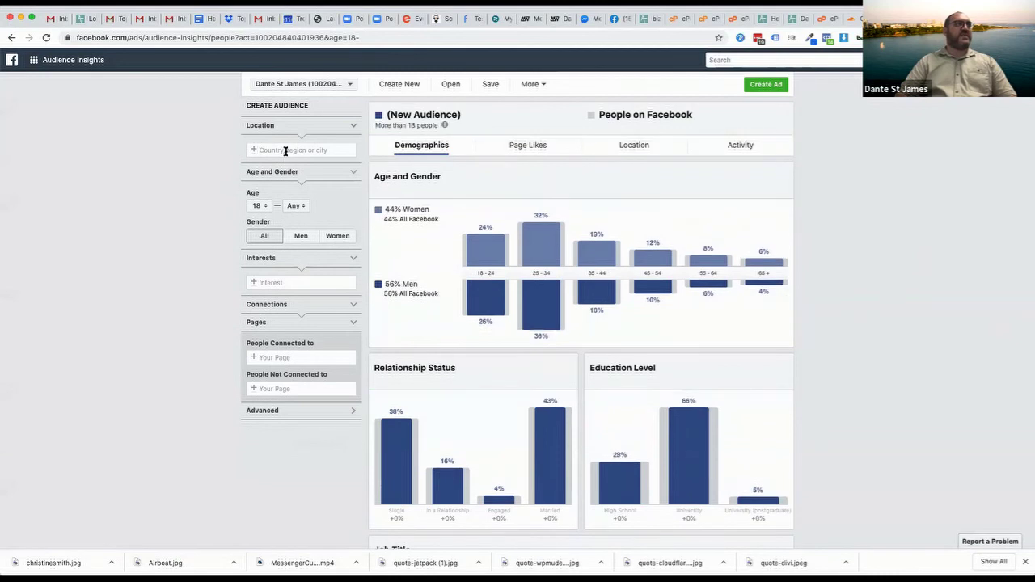
{"action": "type", "text": "australia"}
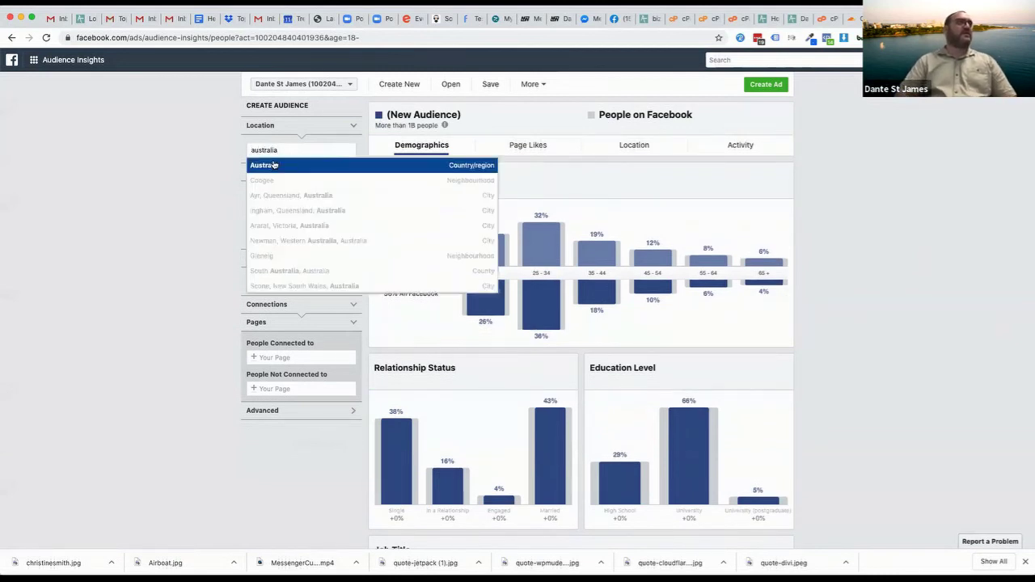
{"action": "left_click", "coordinate": [274, 164]}
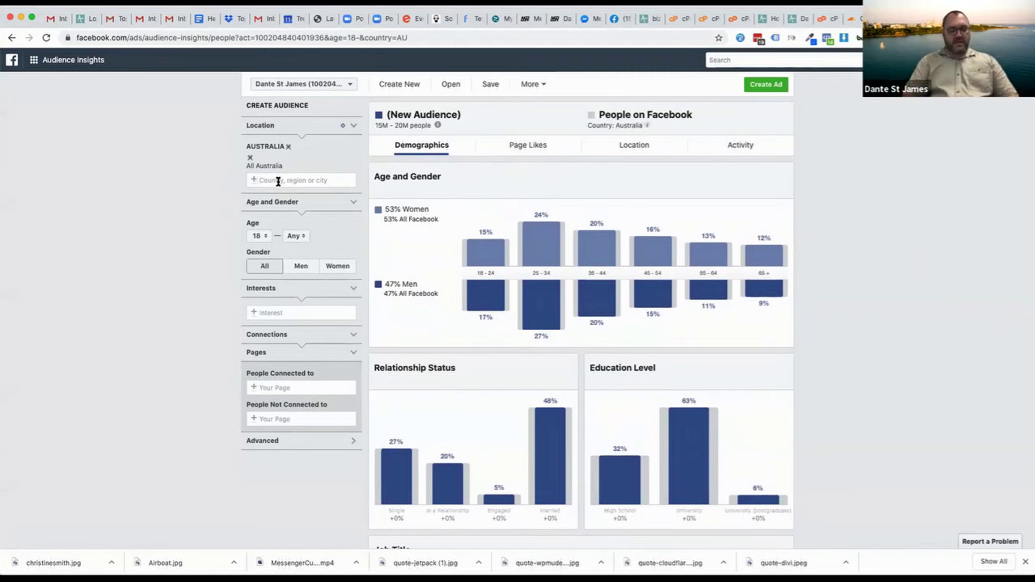
{"action": "type", "text": "gold coast"}
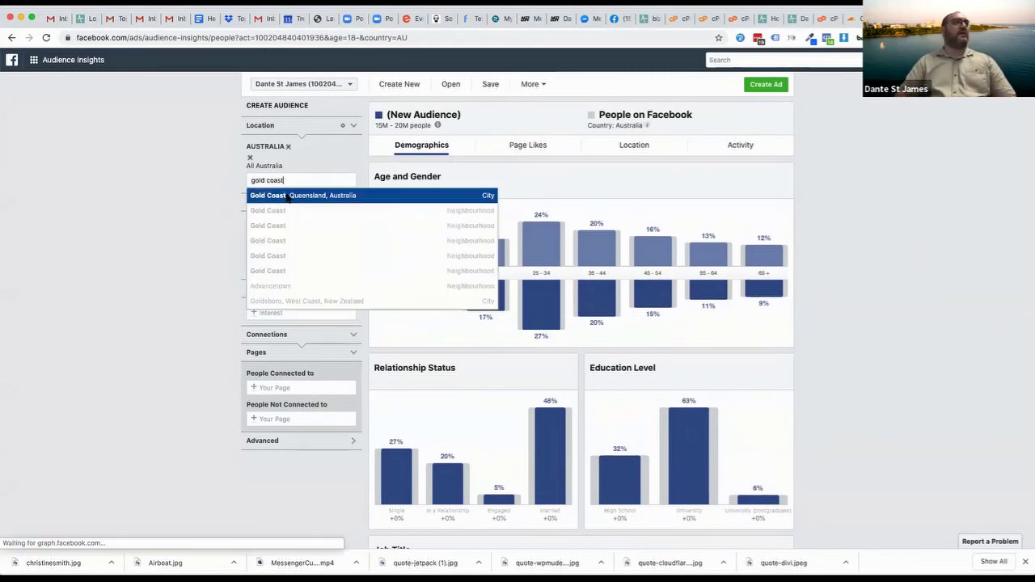
{"action": "left_click", "coordinate": [295, 196]}
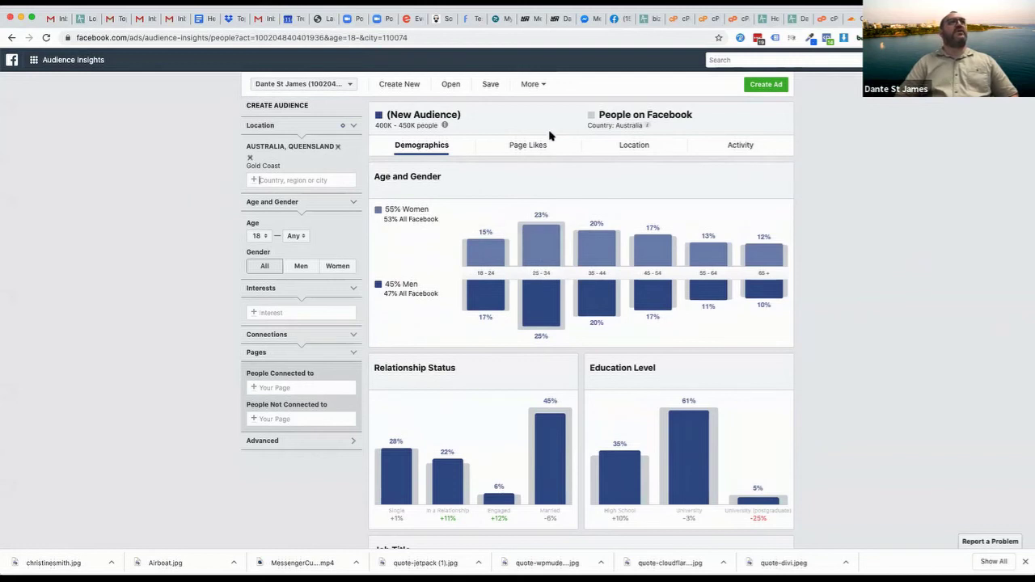
Show the Gold Coast audience's Page Likes, with top categories like Le Vintage Boutique Cafe
{"action": "left_click", "coordinate": [524, 146]}
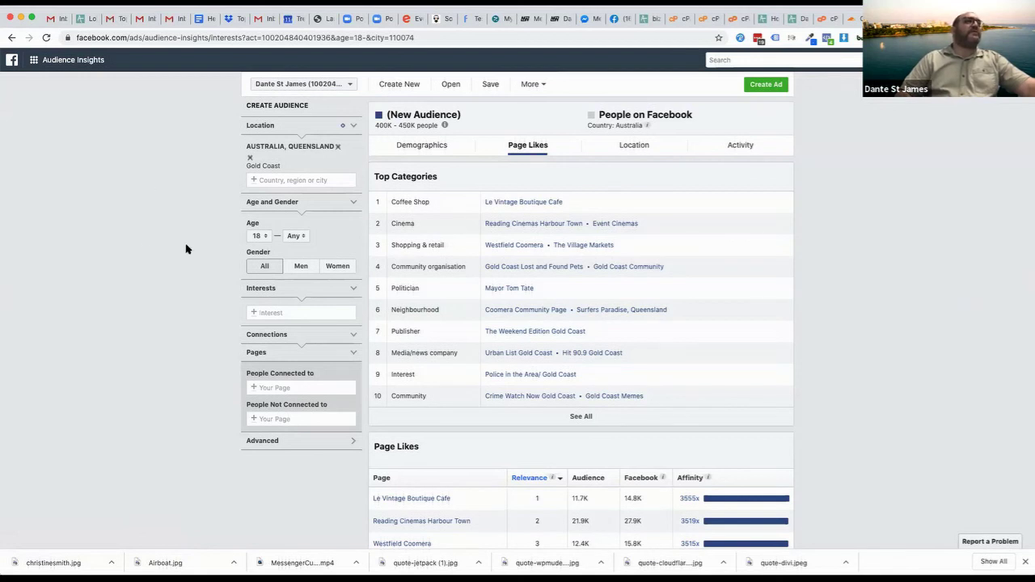
Limit the Gold Coast audience to men interested in Surfing, giving 80K–90K people
{"action": "left_click", "coordinate": [291, 273]}
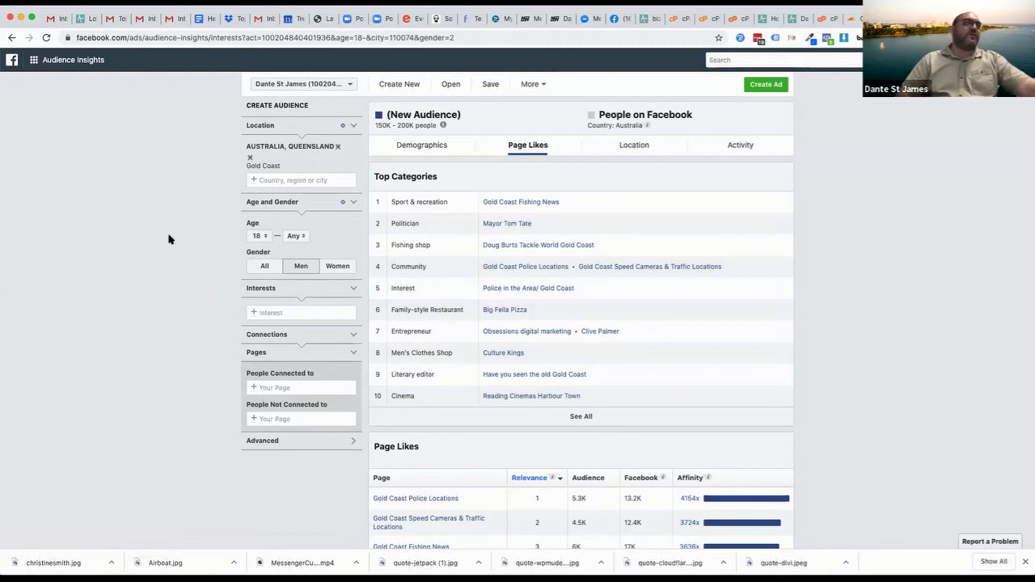
{"action": "left_click", "coordinate": [291, 310]}
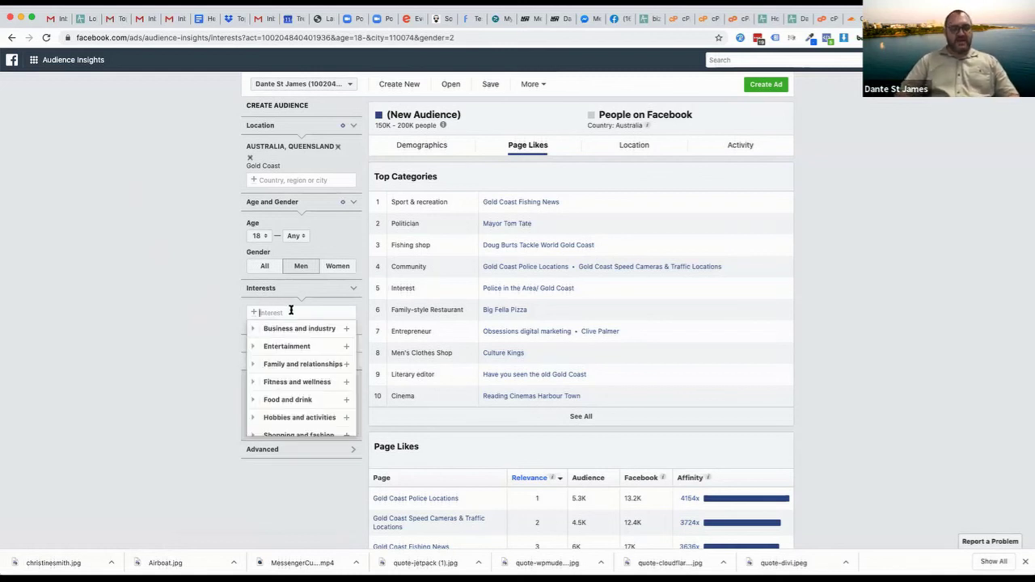
{"action": "type", "text": "surfing"}
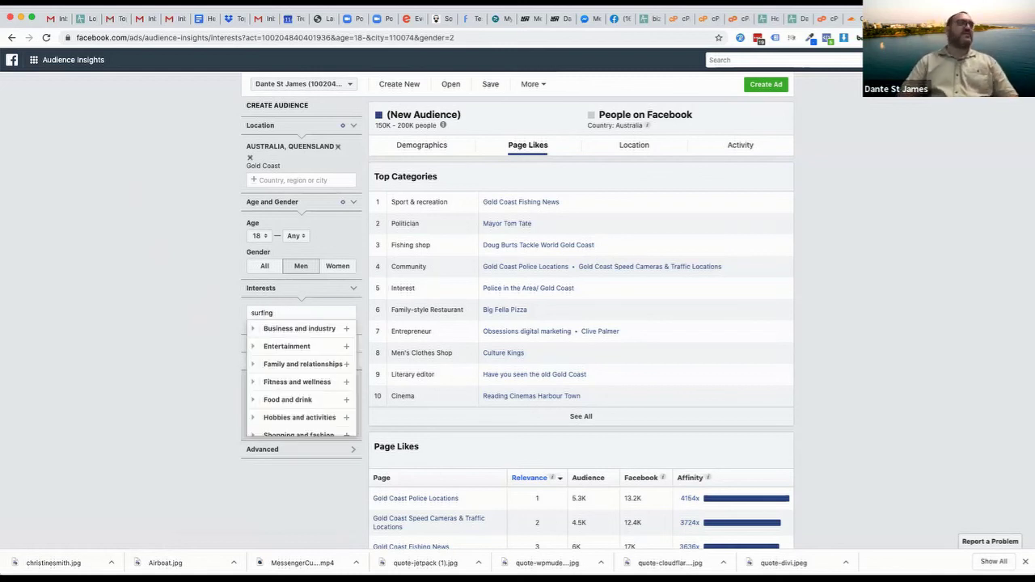
{"action": "left_click", "coordinate": [285, 328]}
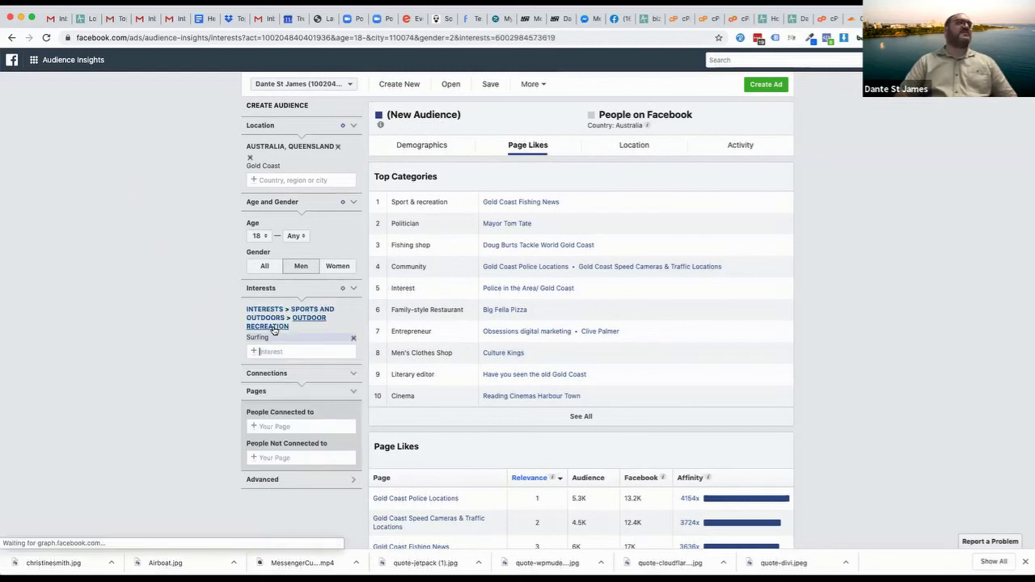
{"action": "left_click", "coordinate": [175, 254]}
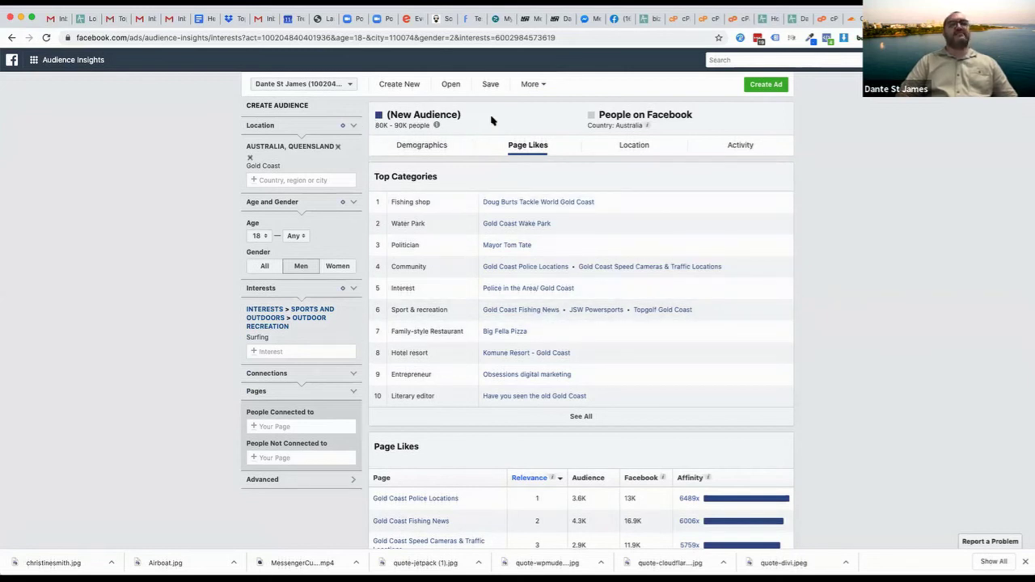
Show the surfing men's demographics and scroll down to the Job Title table
{"action": "left_click", "coordinate": [419, 146]}
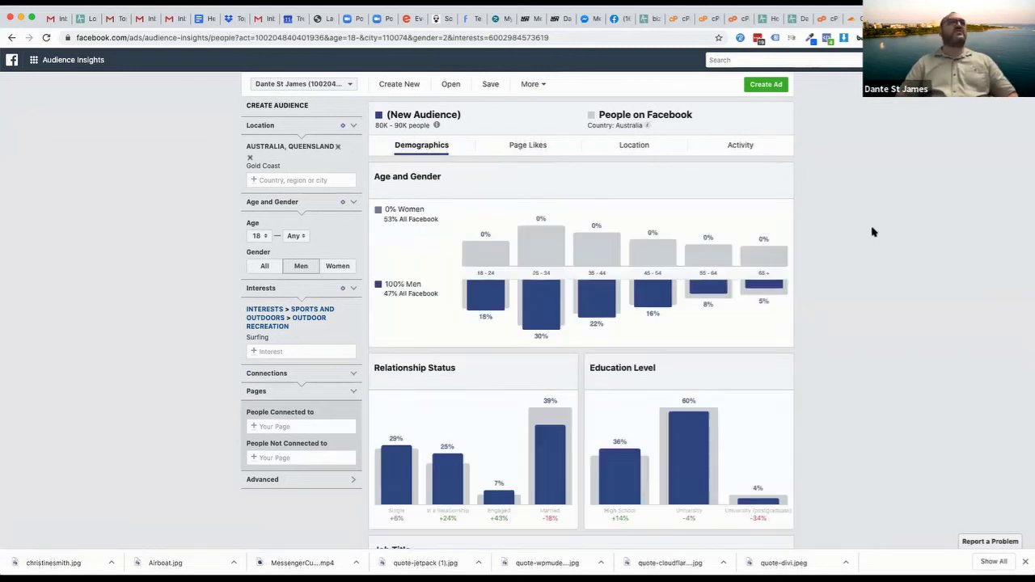
{"action": "mouse_move", "coordinate": [578, 325]}
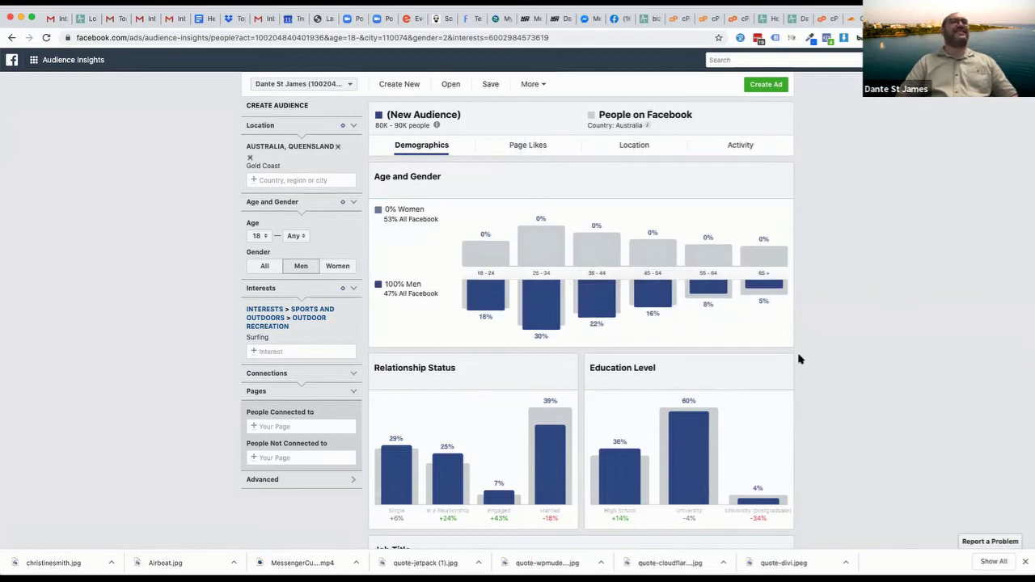
{"action": "scroll", "coordinate": [890, 359], "scroll_direction": "down", "scroll_amount": 3}
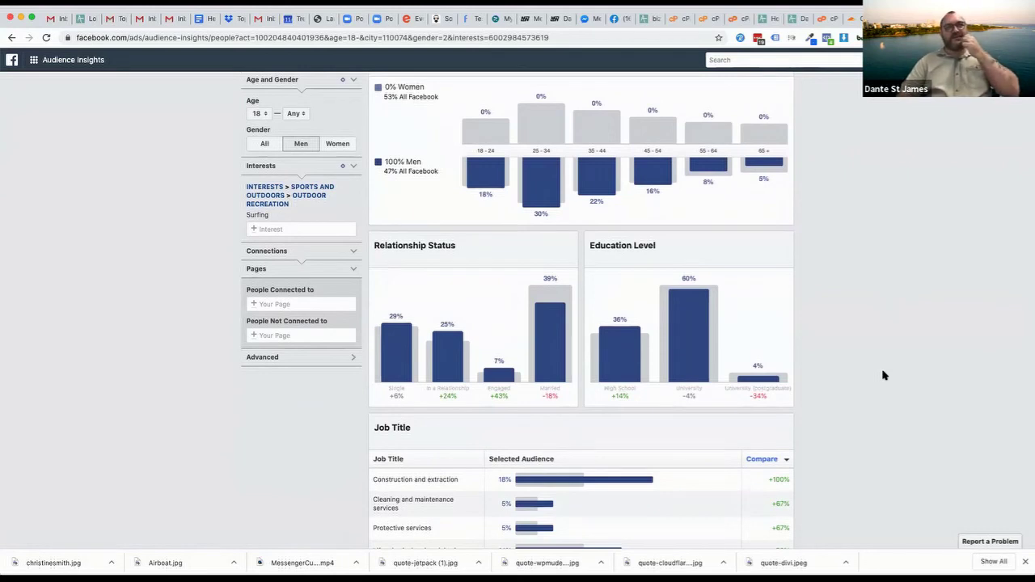
{"action": "mouse_move", "coordinate": [555, 280]}
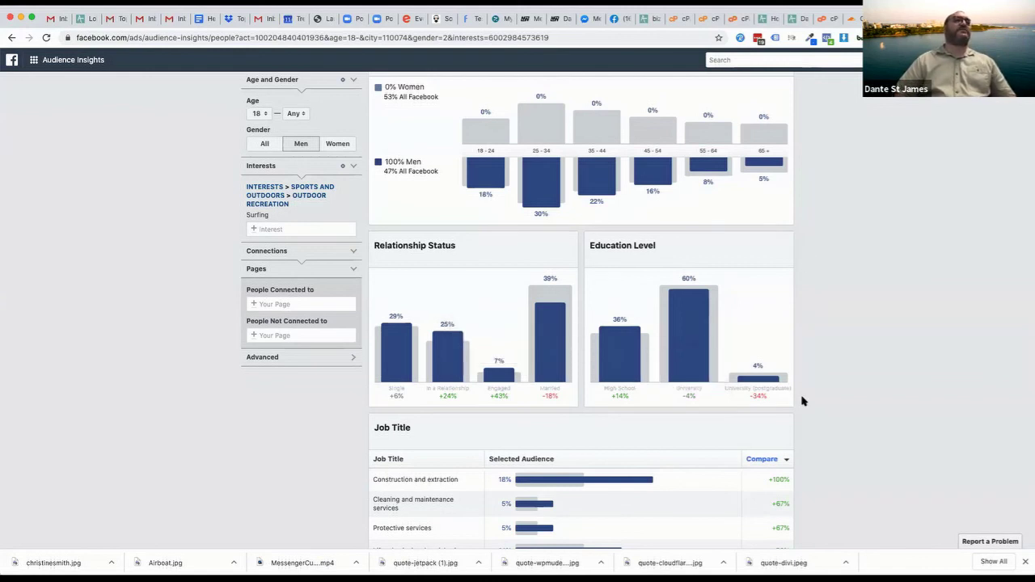
{"action": "scroll", "coordinate": [804, 401], "scroll_direction": "down", "scroll_amount": 3}
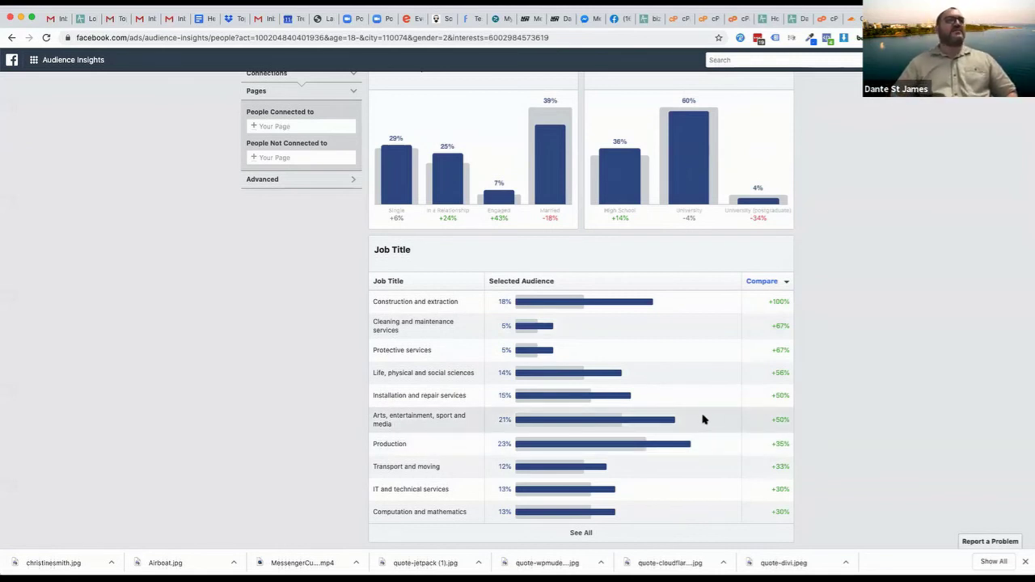
{"action": "mouse_move", "coordinate": [604, 424]}
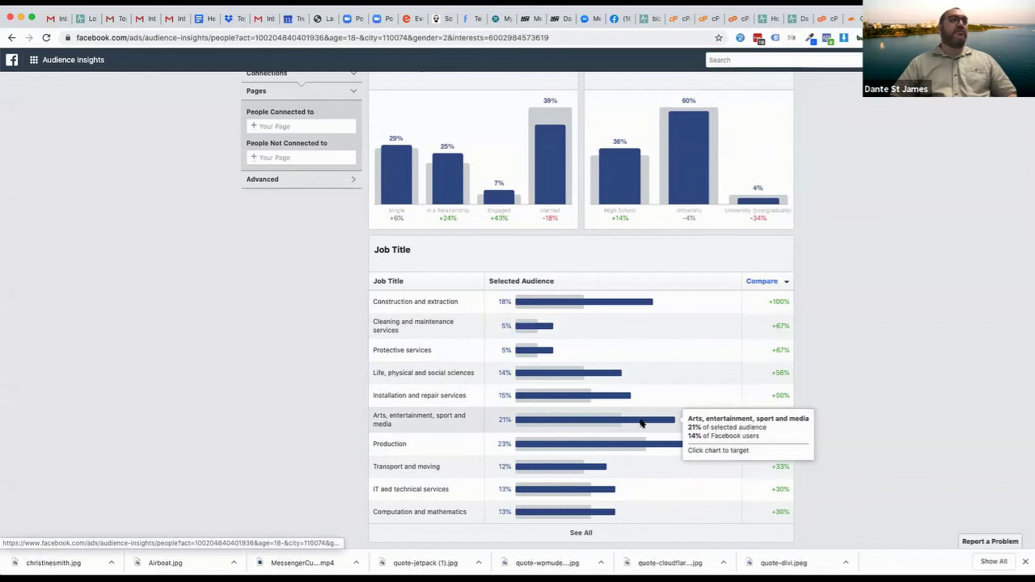
{"action": "mouse_move", "coordinate": [672, 444]}
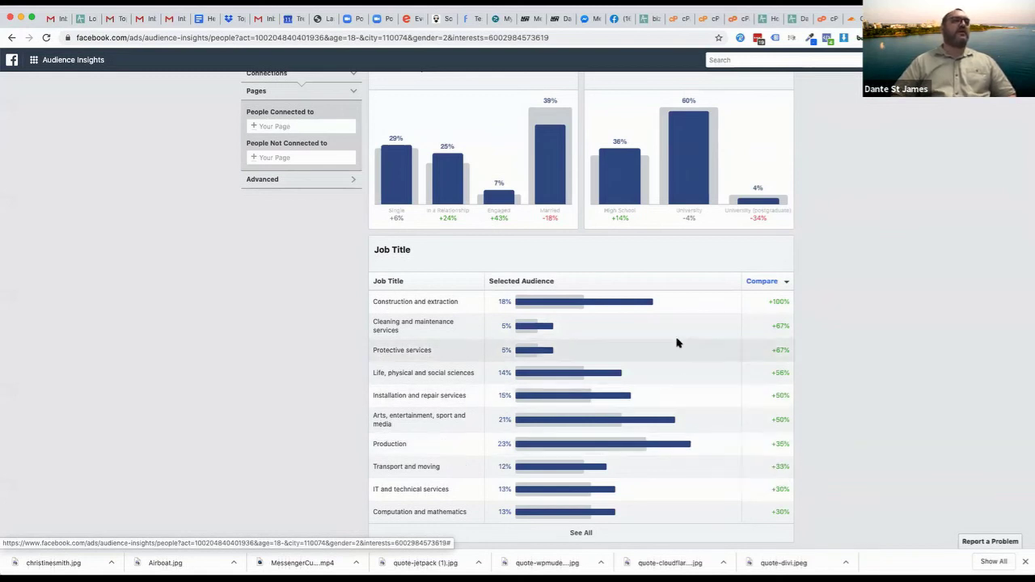
{"action": "mouse_move", "coordinate": [649, 306]}
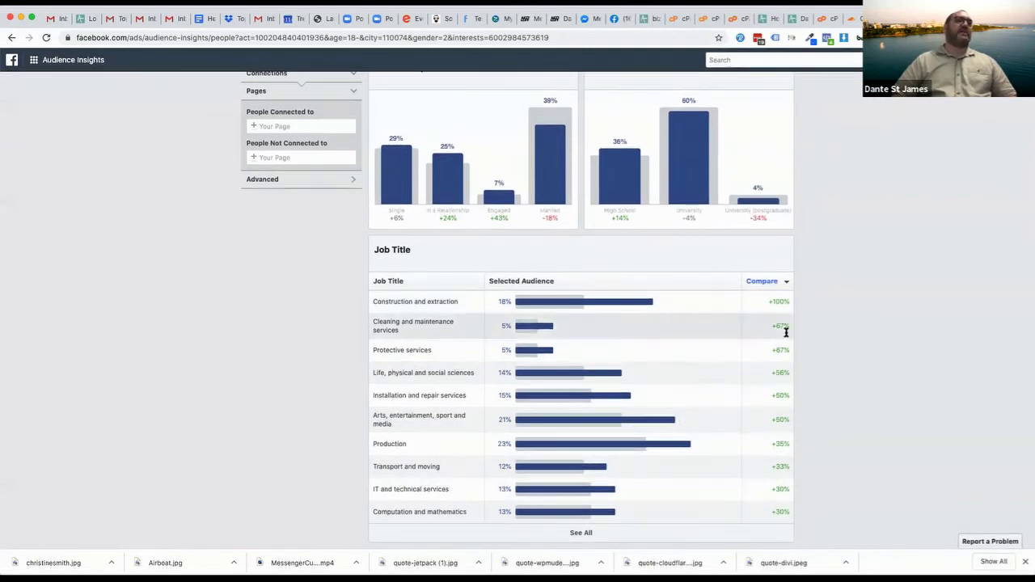
{"action": "scroll", "coordinate": [250, 364], "scroll_direction": "up", "scroll_amount": 4}
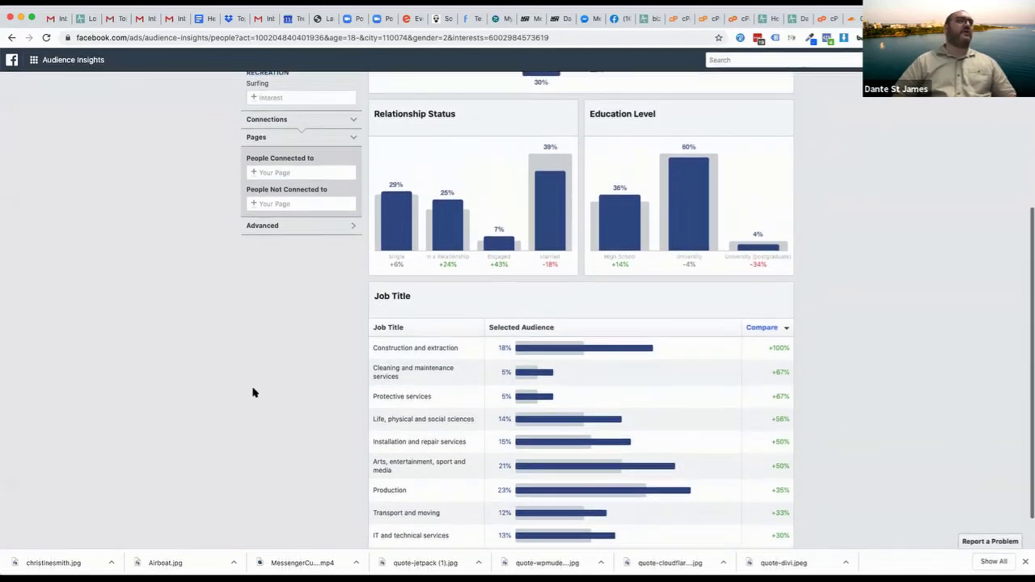
Return to Page Likes and scroll through the Top Categories and Page Likes tables
{"action": "left_click", "coordinate": [524, 145]}
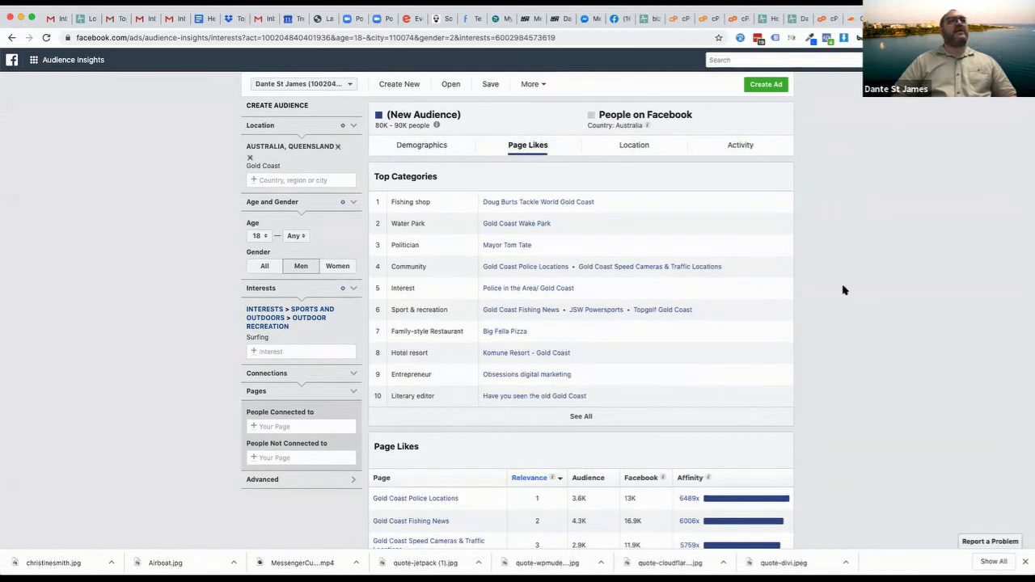
{"action": "scroll", "coordinate": [844, 290], "scroll_direction": "down", "scroll_amount": 1}
{"action": "scroll", "coordinate": [844, 289], "scroll_direction": "down", "scroll_amount": 1}
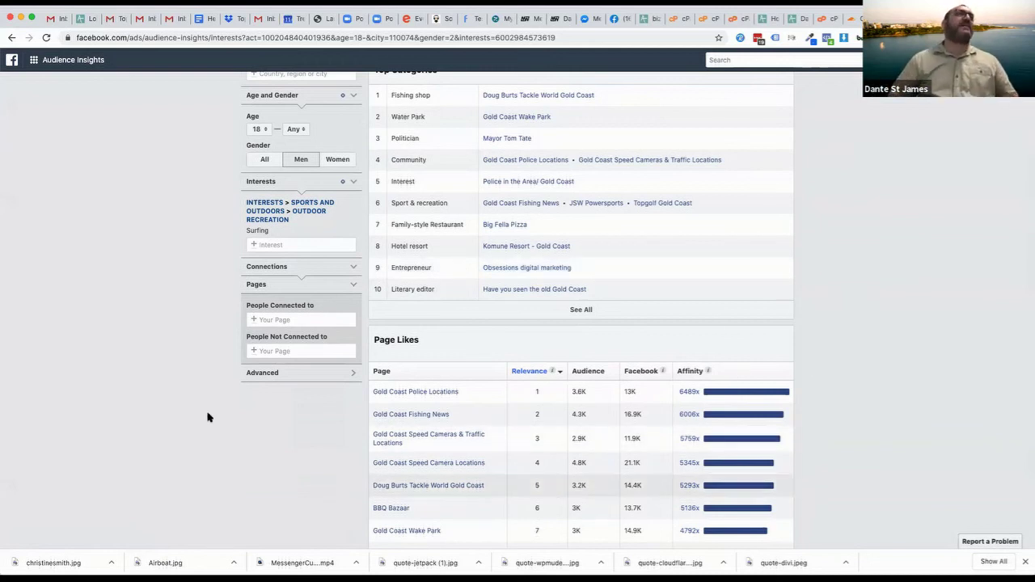
{"action": "scroll", "coordinate": [176, 247], "scroll_direction": "up", "scroll_amount": 2}
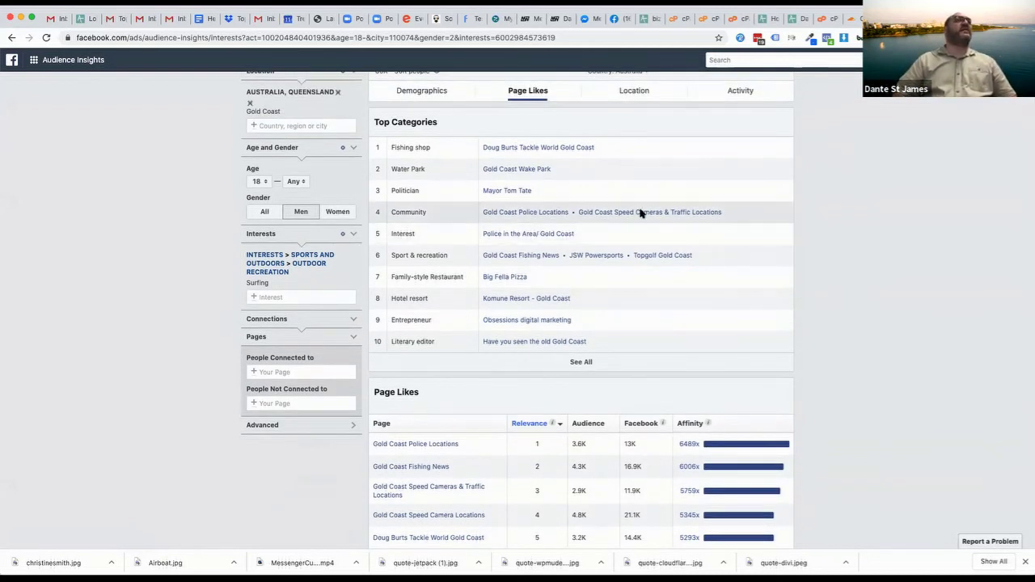
{"action": "scroll", "coordinate": [95, 234], "scroll_direction": "up", "scroll_amount": 2}
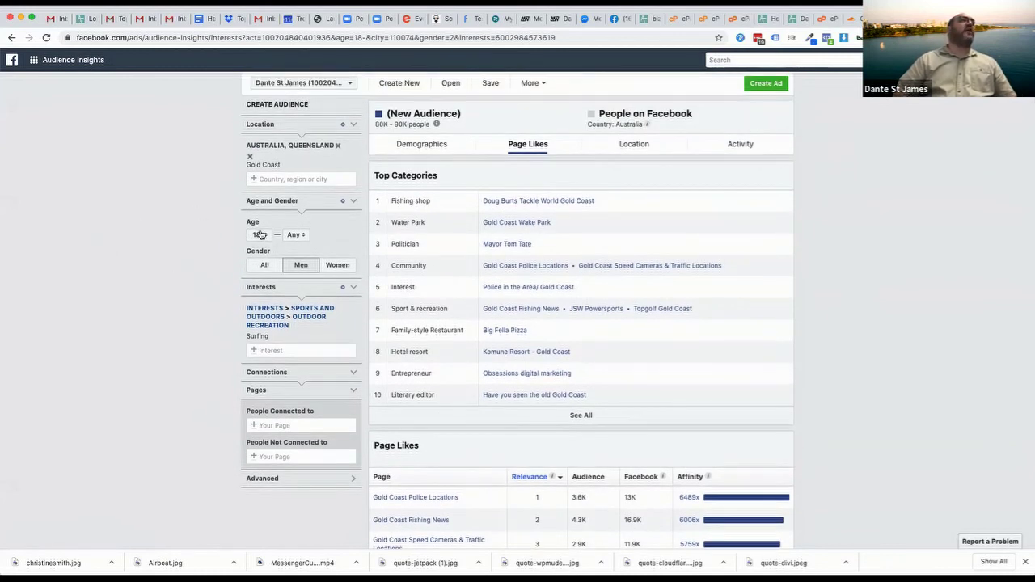
Set the audience age range to 30–55
{"action": "left_click", "coordinate": [257, 235]}
{"action": "scroll", "coordinate": [256, 312], "scroll_direction": "down", "scroll_amount": 3}
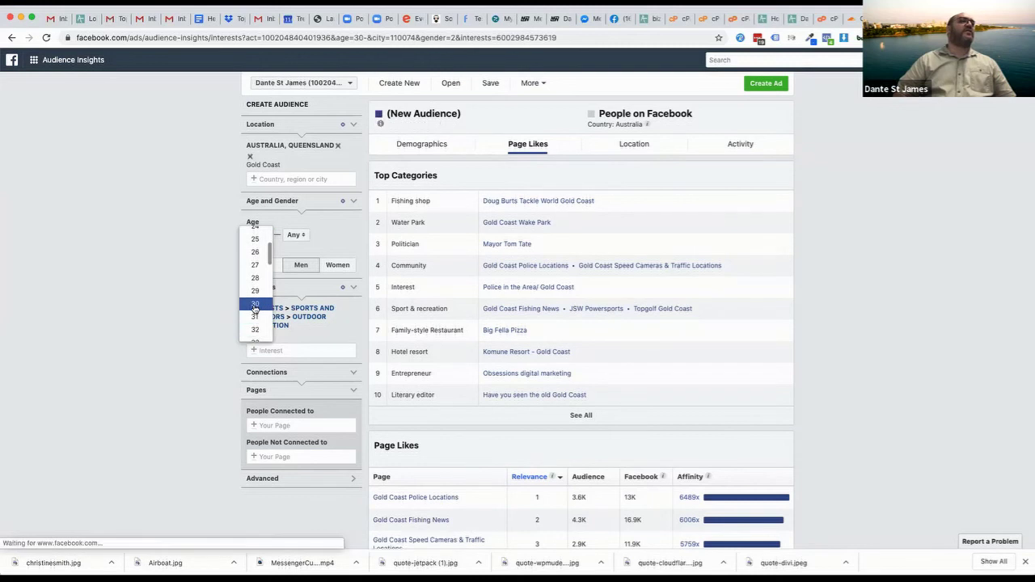
{"action": "left_click", "coordinate": [255, 305]}
{"action": "left_click", "coordinate": [295, 235]}
{"action": "scroll", "coordinate": [293, 305], "scroll_direction": "down", "scroll_amount": 3}
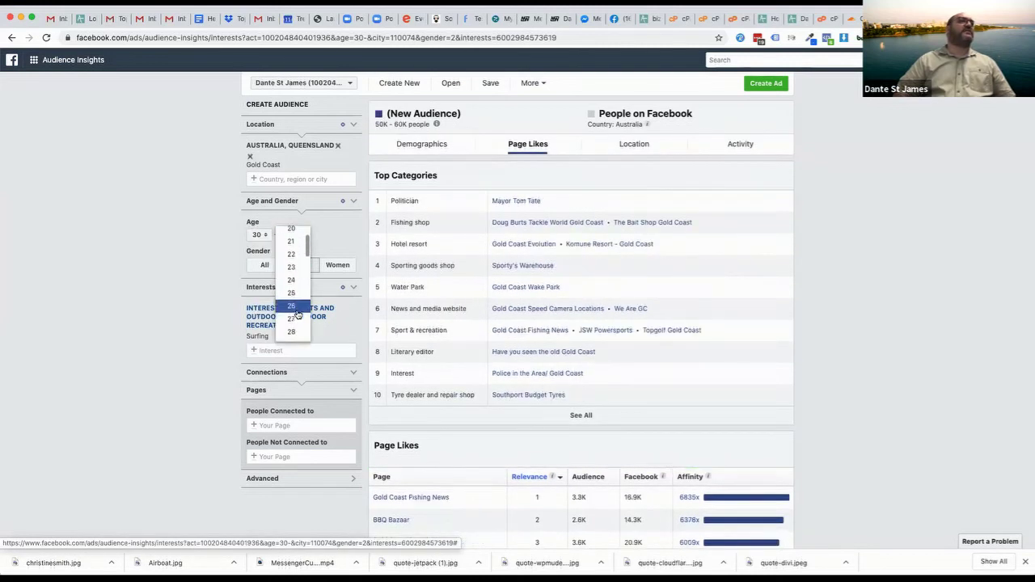
{"action": "scroll", "coordinate": [293, 306], "scroll_direction": "down", "scroll_amount": 5}
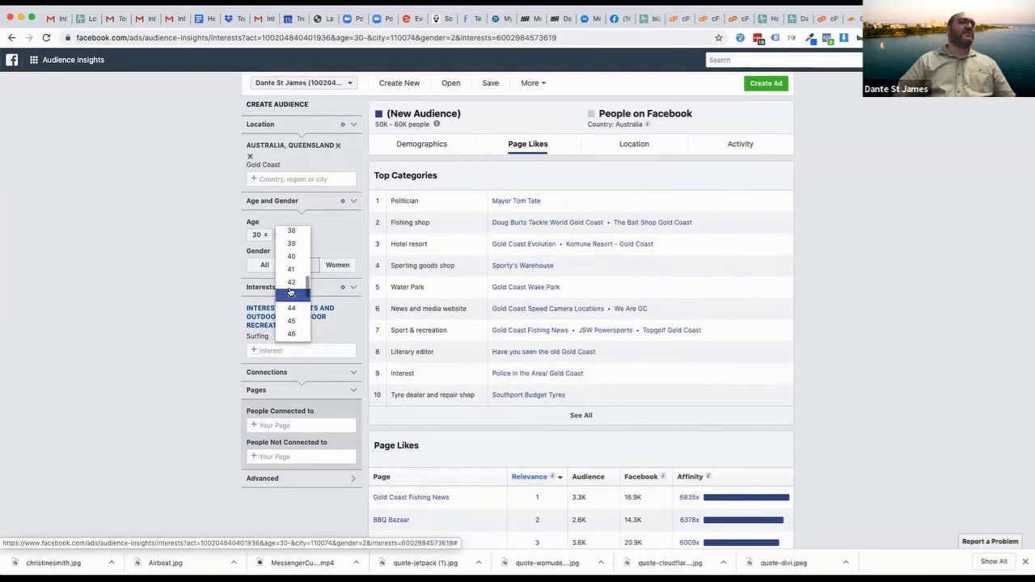
{"action": "scroll", "coordinate": [290, 311], "scroll_direction": "down", "scroll_amount": 5}
{"action": "scroll", "coordinate": [290, 315], "scroll_direction": "down", "scroll_amount": 2}
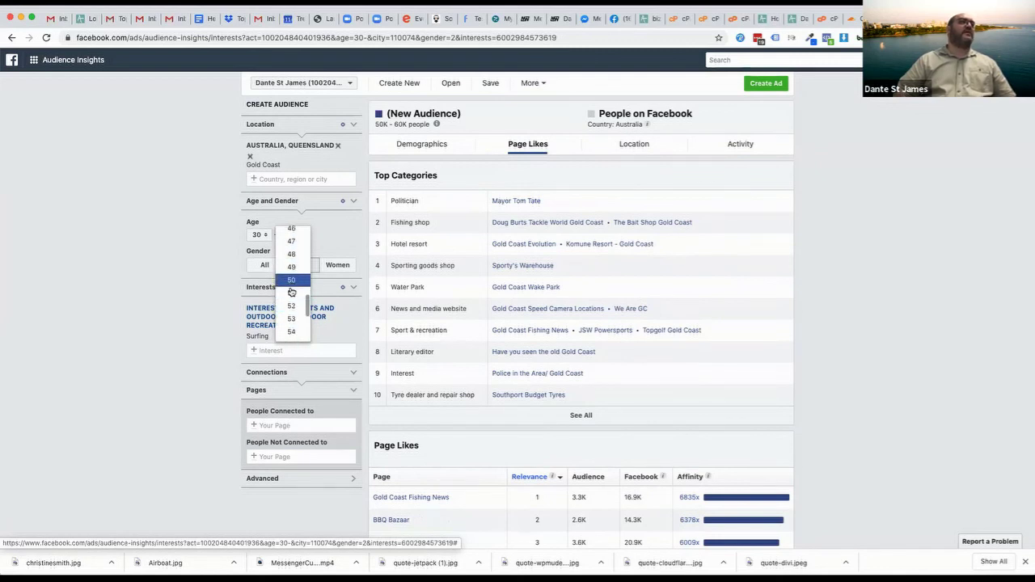
{"action": "left_click", "coordinate": [292, 327]}
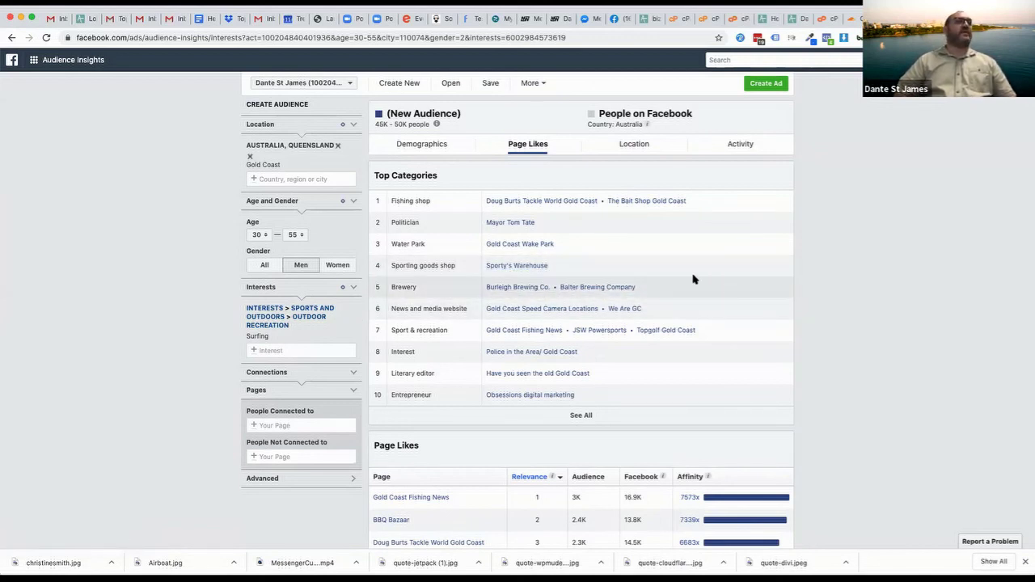
Lower the upper age limit to 45 and review the refreshed page likes
{"action": "scroll", "coordinate": [693, 277], "scroll_direction": "down", "scroll_amount": 1}
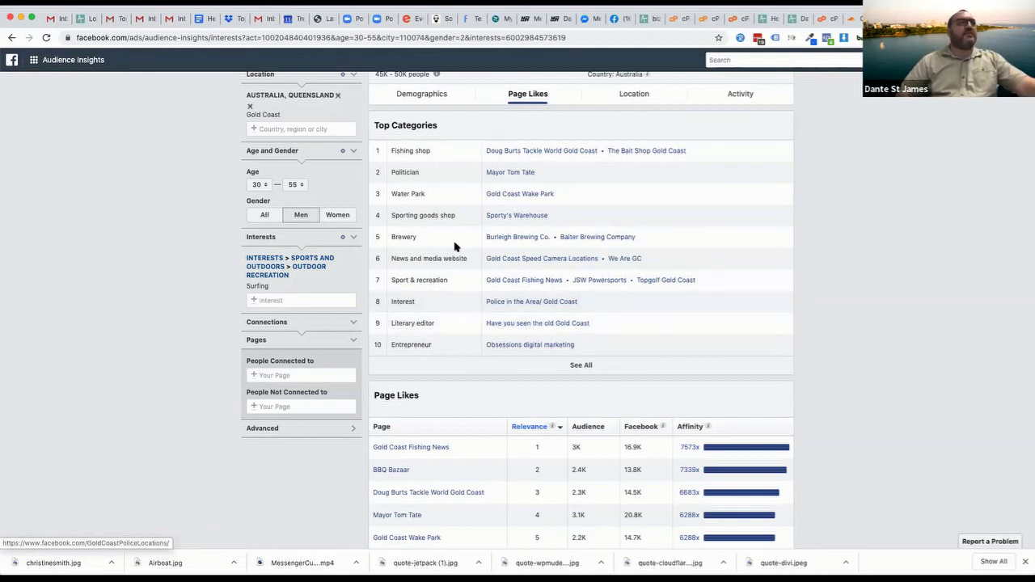
{"action": "left_click", "coordinate": [294, 186]}
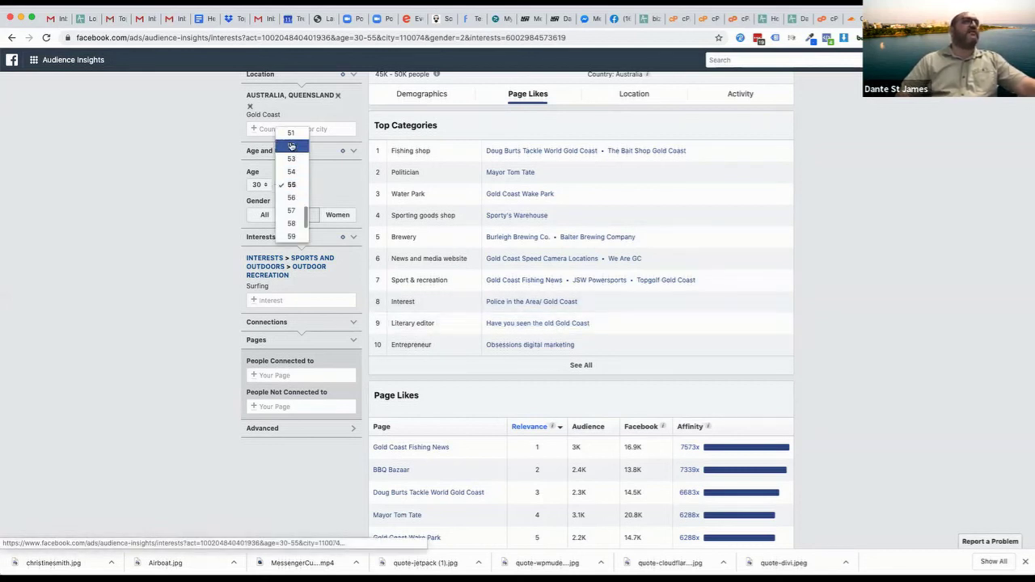
{"action": "scroll", "coordinate": [291, 154], "scroll_direction": "up", "scroll_amount": 4}
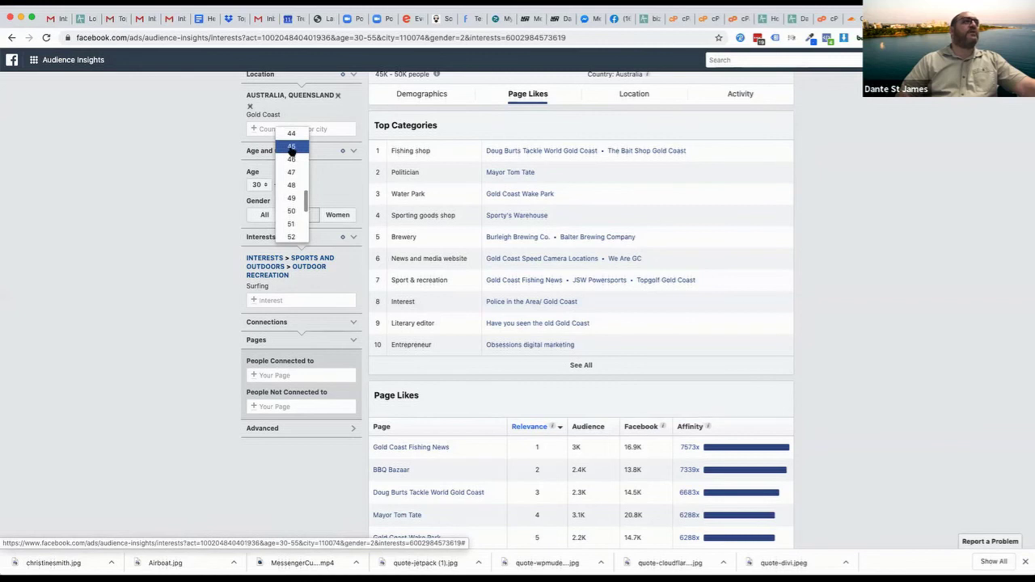
{"action": "left_click", "coordinate": [291, 147]}
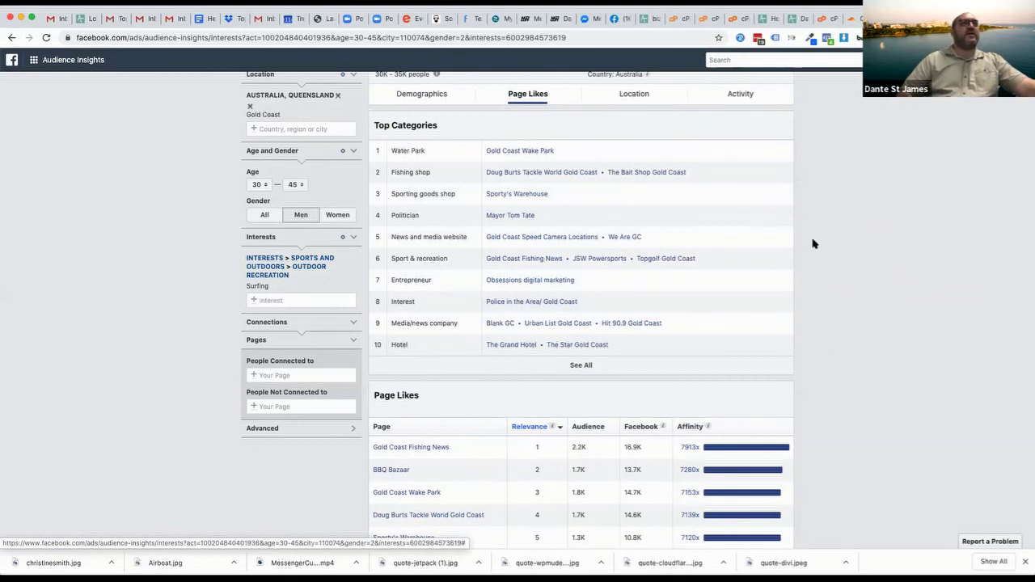
{"action": "scroll", "coordinate": [818, 224], "scroll_direction": "up", "scroll_amount": 1}
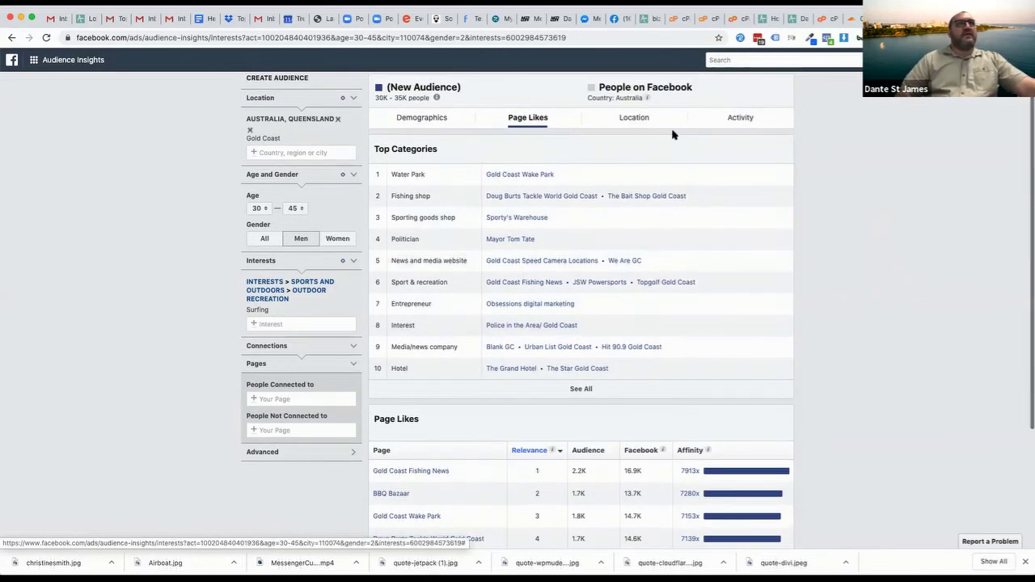
Review the audience's towns and cities, then its activity frequency and device usage charts
{"action": "left_click", "coordinate": [640, 118]}
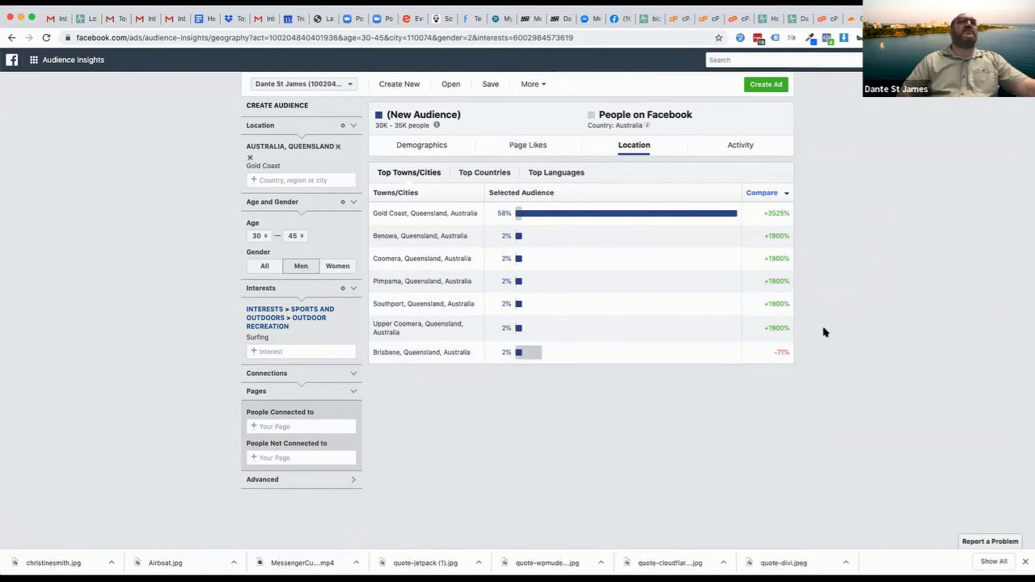
{"action": "left_click", "coordinate": [730, 151]}
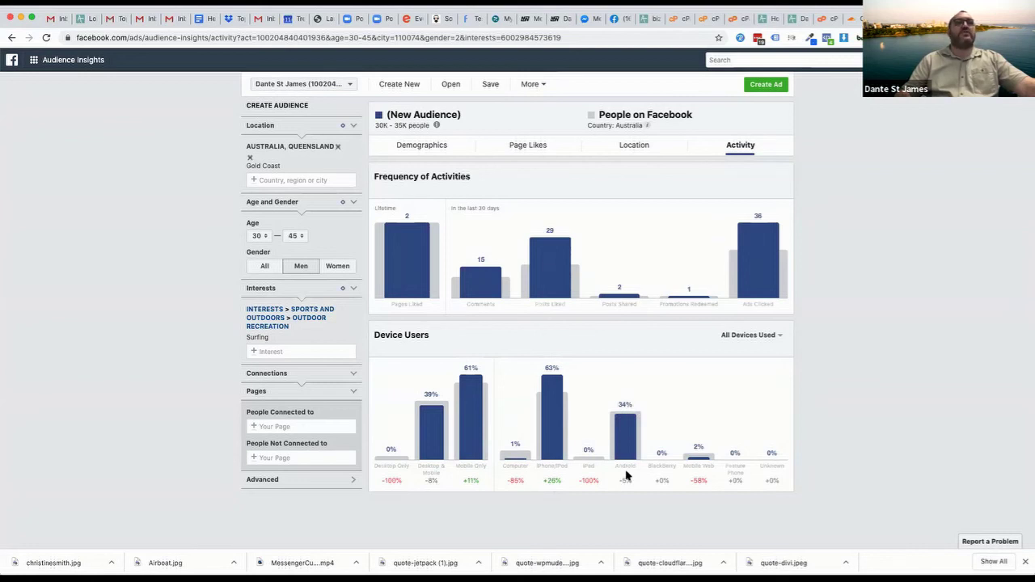
Widen the audience to all genders with ages 18 to 65+
{"action": "left_click", "coordinate": [295, 235]}
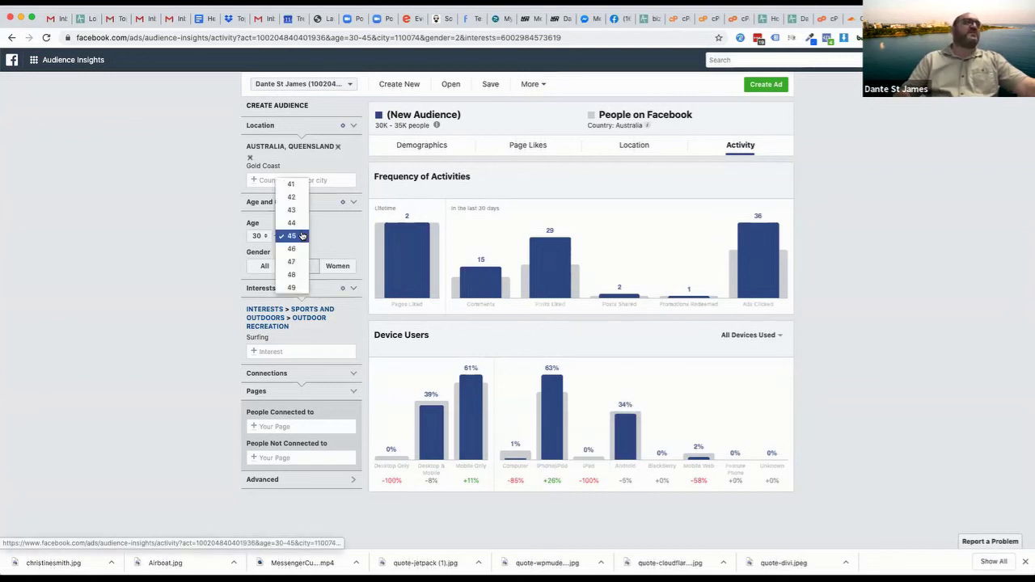
{"action": "scroll", "coordinate": [293, 285], "scroll_direction": "down", "scroll_amount": 5}
{"action": "left_click", "coordinate": [292, 286]}
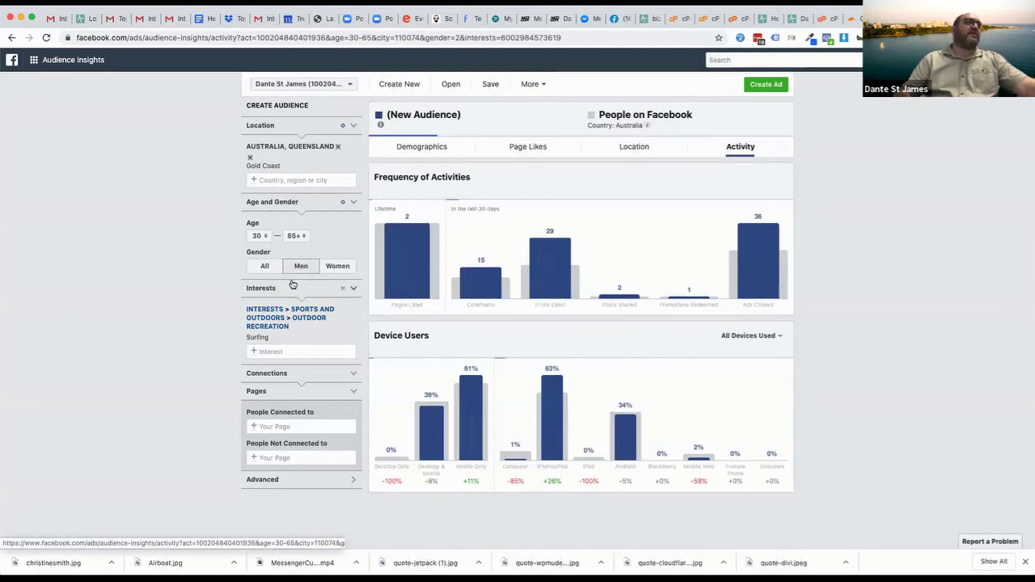
{"action": "left_click", "coordinate": [257, 235]}
{"action": "scroll", "coordinate": [257, 245], "scroll_direction": "up", "scroll_amount": 3}
{"action": "left_click", "coordinate": [256, 186]}
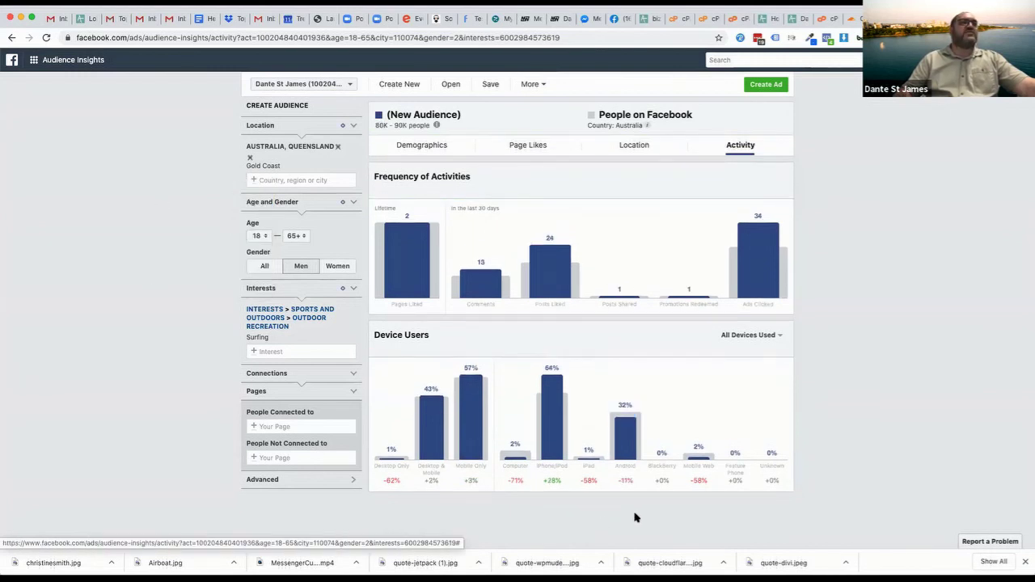
{"action": "mouse_move", "coordinate": [631, 457]}
{"action": "mouse_move", "coordinate": [553, 399]}
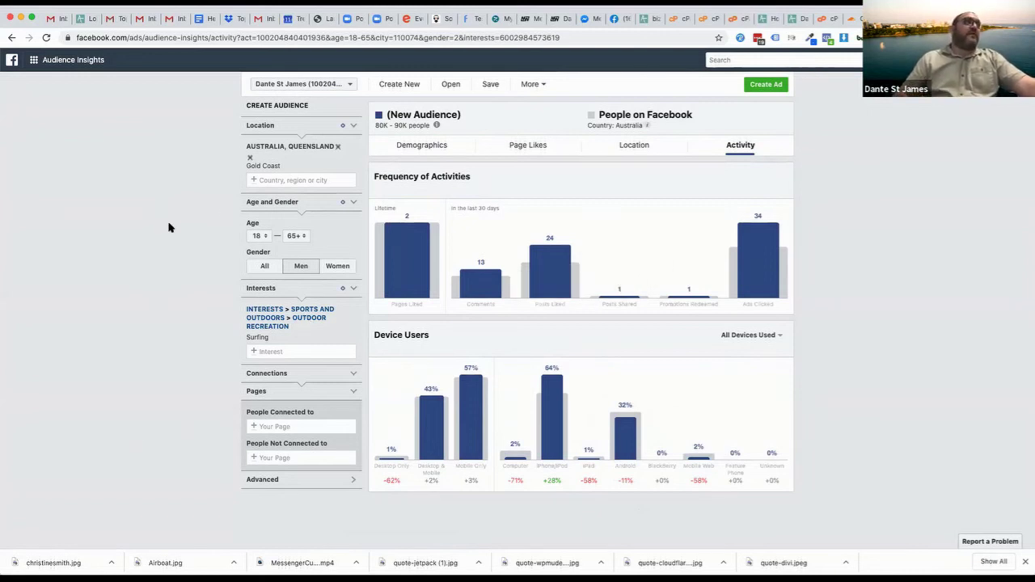
{"action": "left_click", "coordinate": [260, 267]}
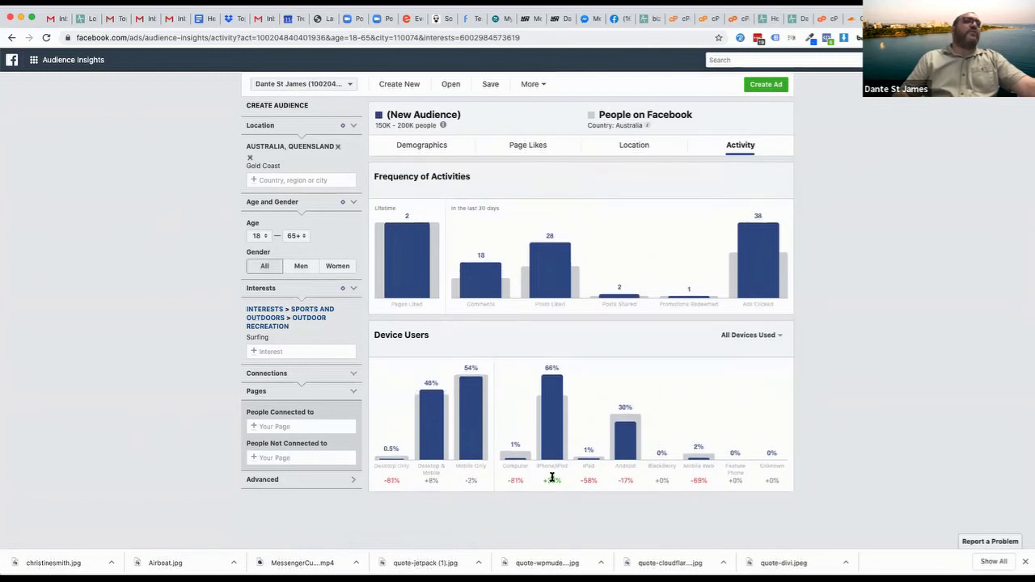
Add Business and industry > Retail as an interest alongside Surfing
{"action": "mouse_move", "coordinate": [553, 478]}
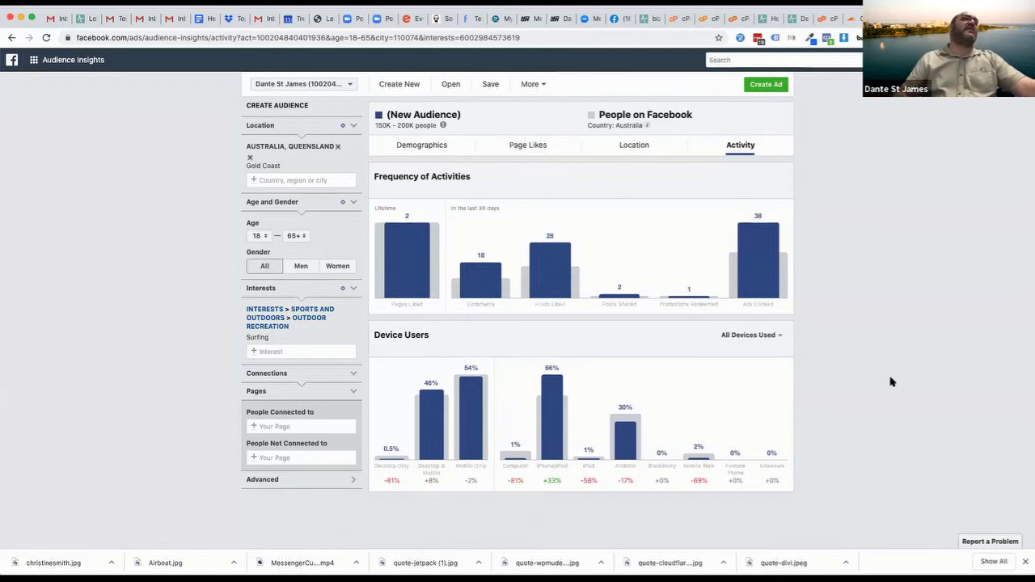
{"action": "left_click", "coordinate": [253, 351]}
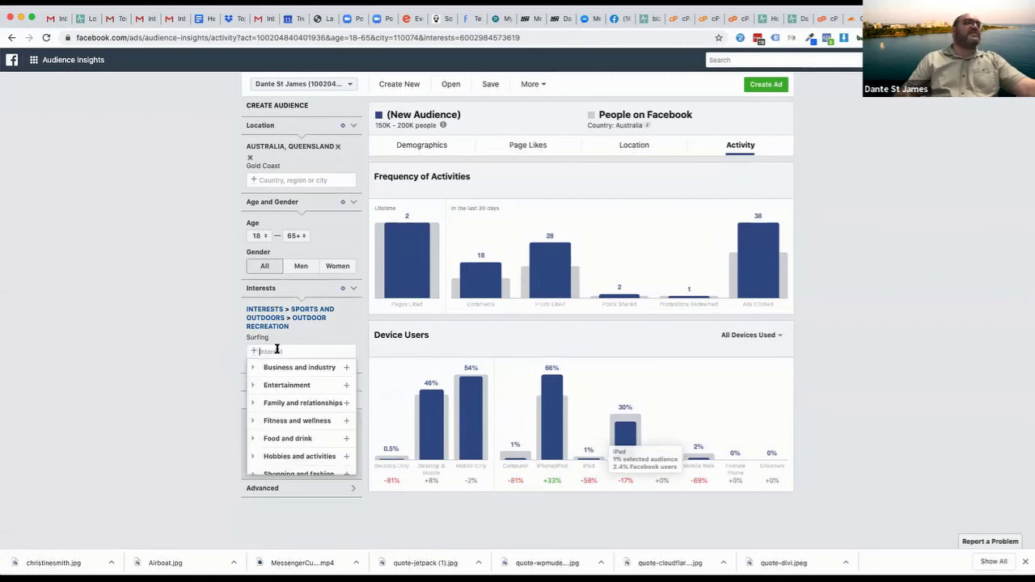
{"action": "left_click", "coordinate": [254, 368]}
{"action": "scroll", "coordinate": [289, 433], "scroll_direction": "down", "scroll_amount": 5}
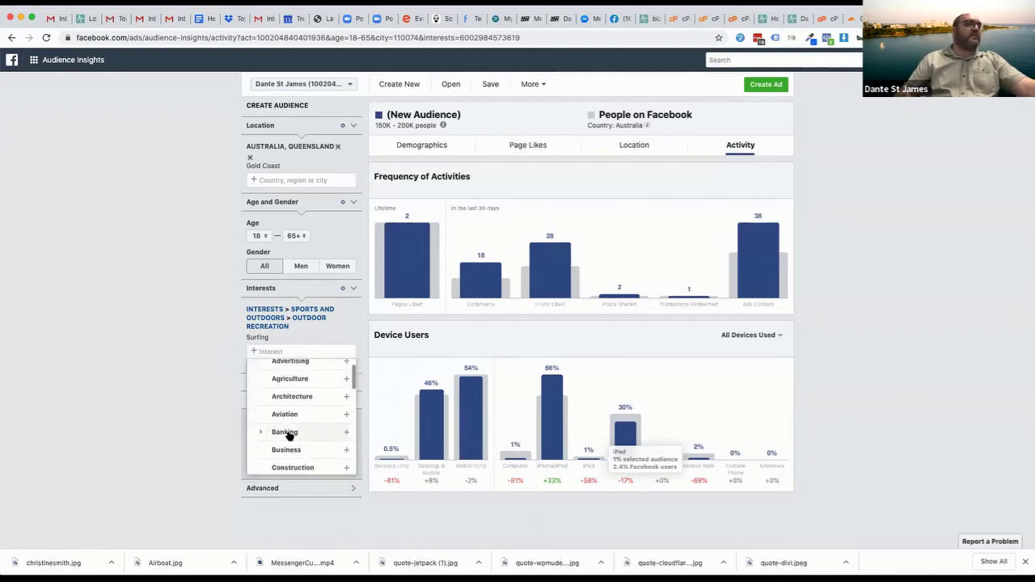
{"action": "scroll", "coordinate": [289, 436], "scroll_direction": "down", "scroll_amount": 1}
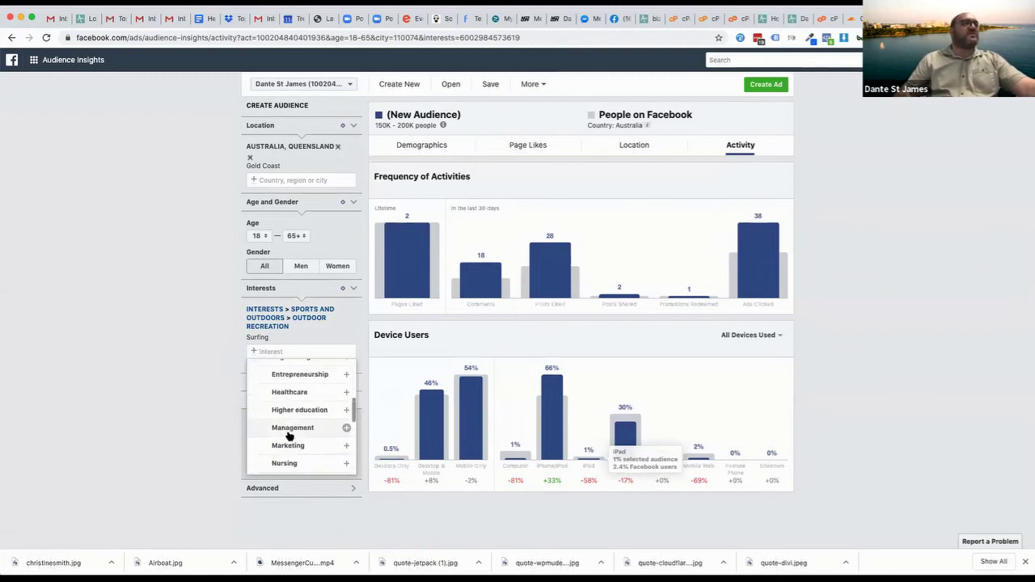
{"action": "scroll", "coordinate": [292, 417], "scroll_direction": "up", "scroll_amount": 2}
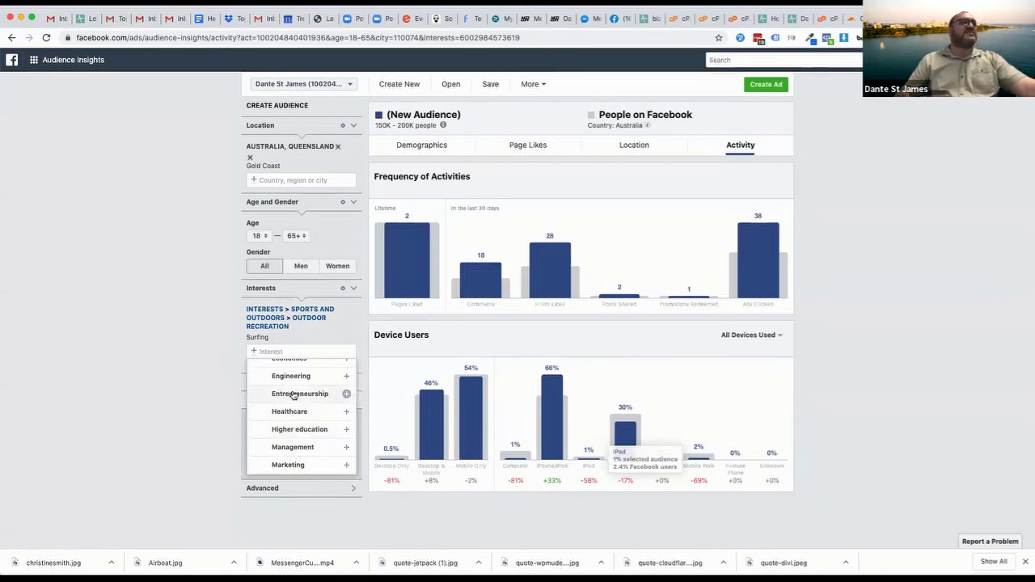
{"action": "scroll", "coordinate": [292, 396], "scroll_direction": "up", "scroll_amount": 4}
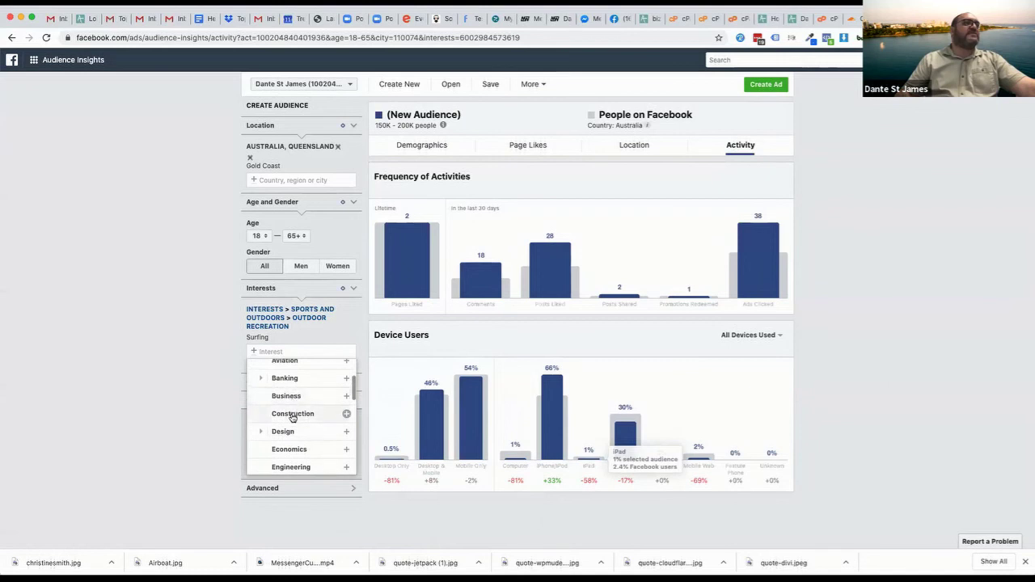
{"action": "left_click", "coordinate": [264, 432]}
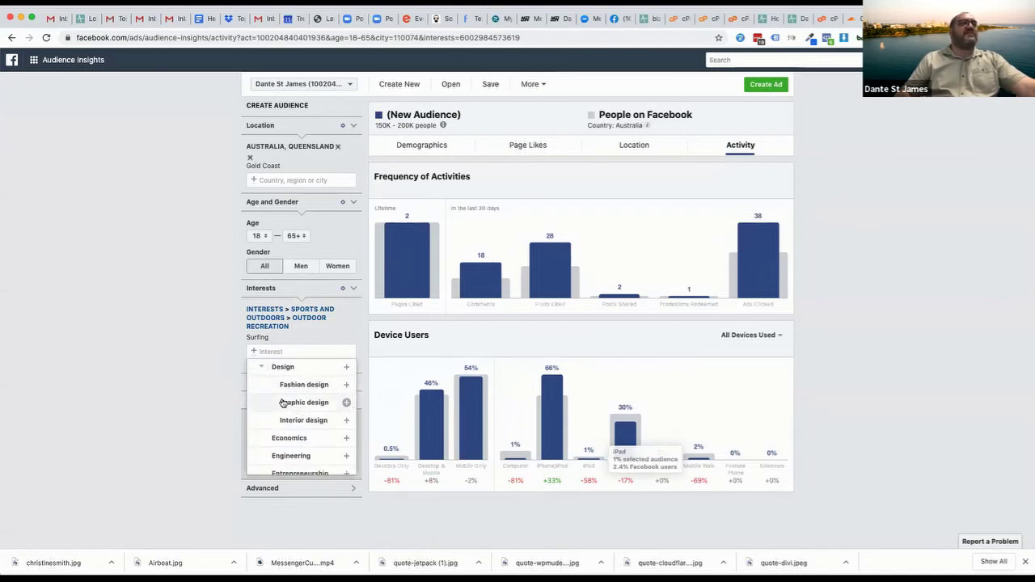
{"action": "scroll", "coordinate": [283, 408], "scroll_direction": "down", "scroll_amount": 5}
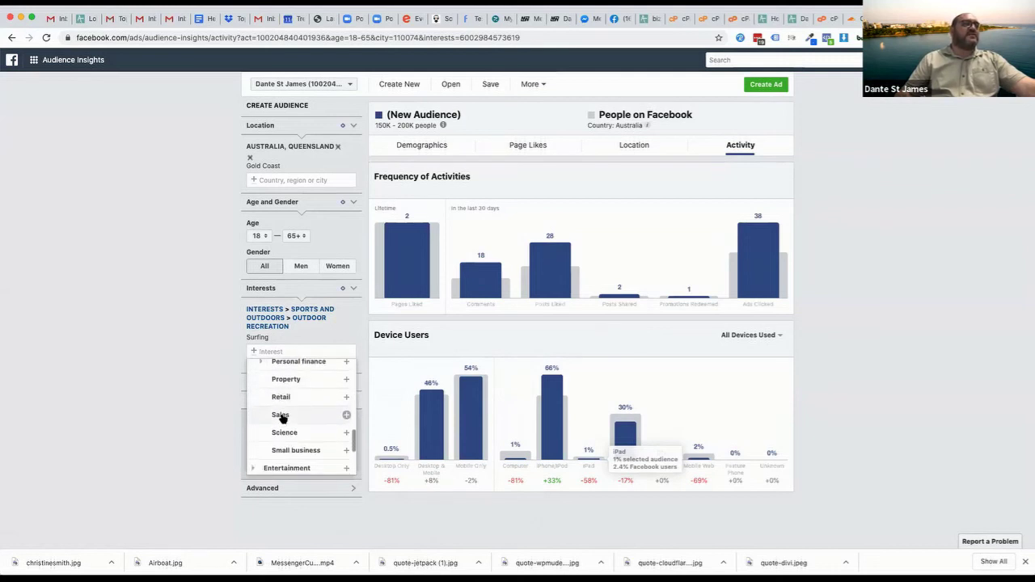
{"action": "scroll", "coordinate": [281, 417], "scroll_direction": "down", "scroll_amount": 2}
{"action": "left_click", "coordinate": [282, 369]}
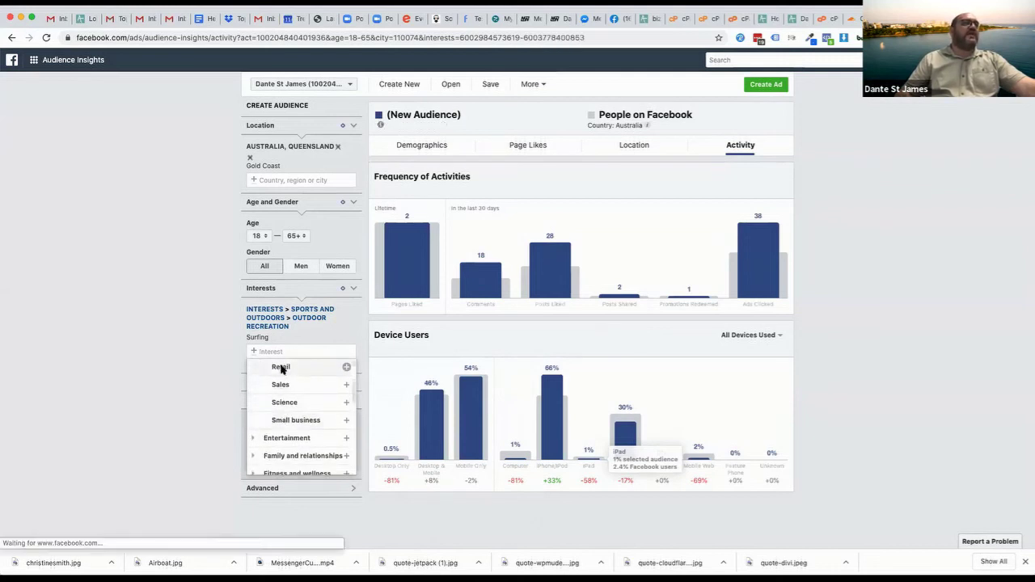
{"action": "scroll", "coordinate": [285, 413], "scroll_direction": "down", "scroll_amount": 2}
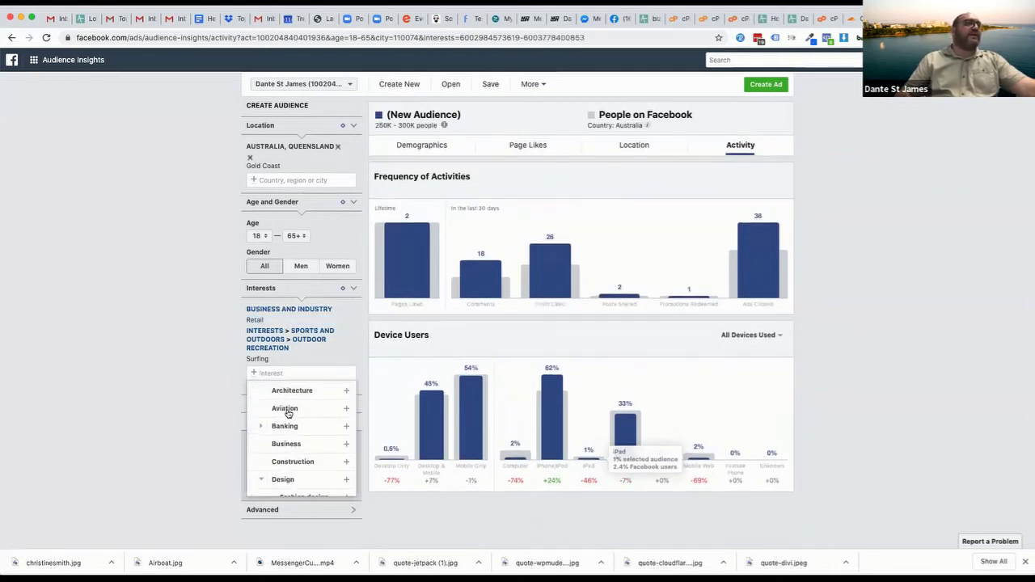
{"action": "scroll", "coordinate": [287, 414], "scroll_direction": "down", "scroll_amount": 3}
{"action": "left_click", "coordinate": [180, 363]}
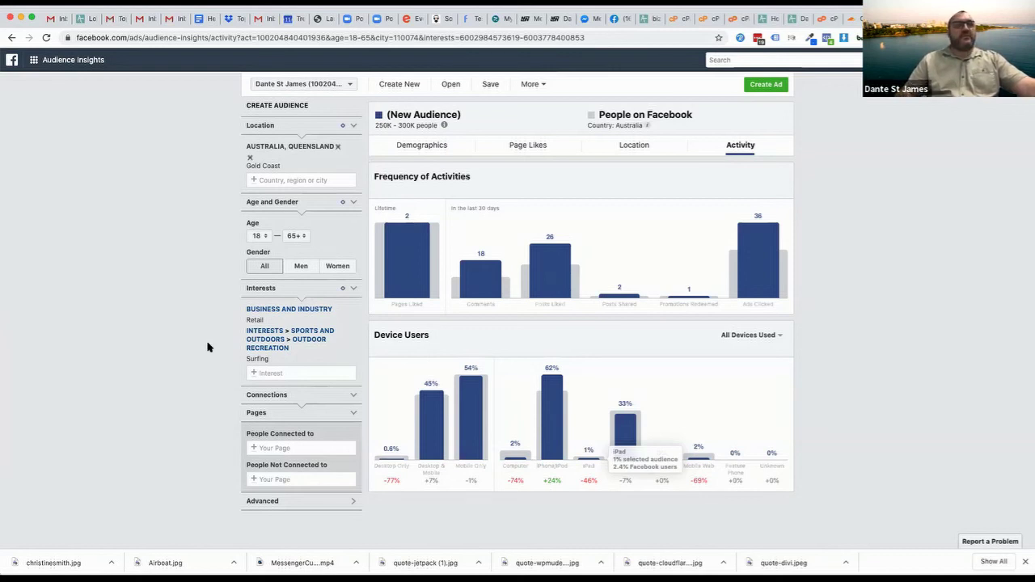
Limit the audience to single people using the advanced relationship status filter
{"action": "left_click", "coordinate": [262, 501]}
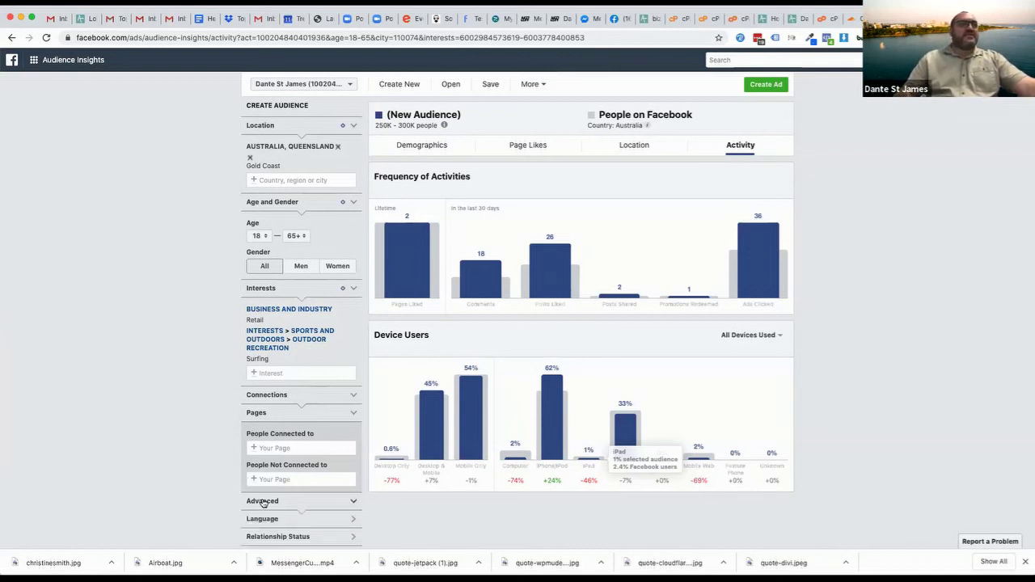
{"action": "scroll", "coordinate": [187, 495], "scroll_direction": "down", "scroll_amount": 3}
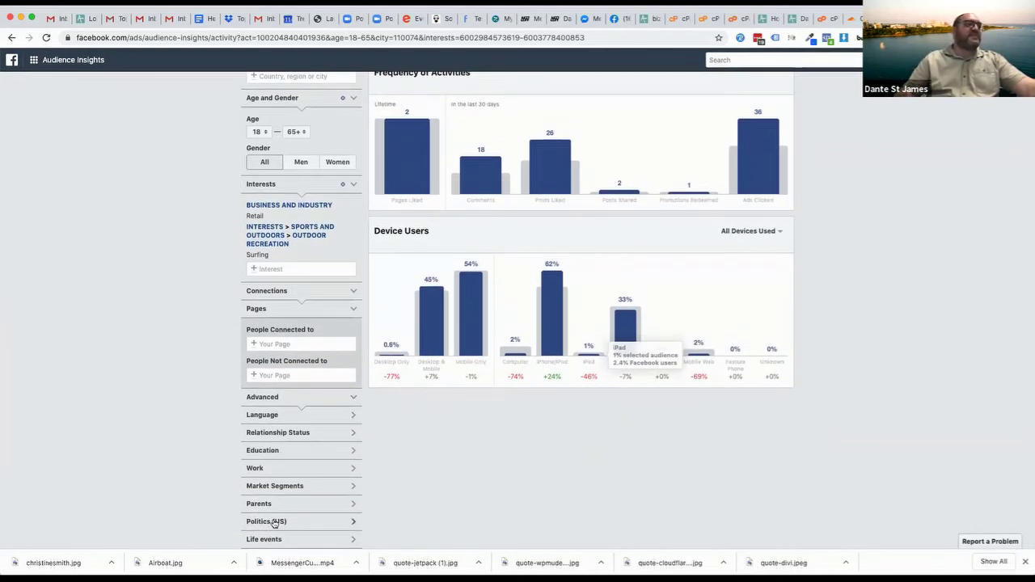
{"action": "left_click", "coordinate": [303, 487]}
{"action": "scroll", "coordinate": [305, 489], "scroll_direction": "down", "scroll_amount": 3}
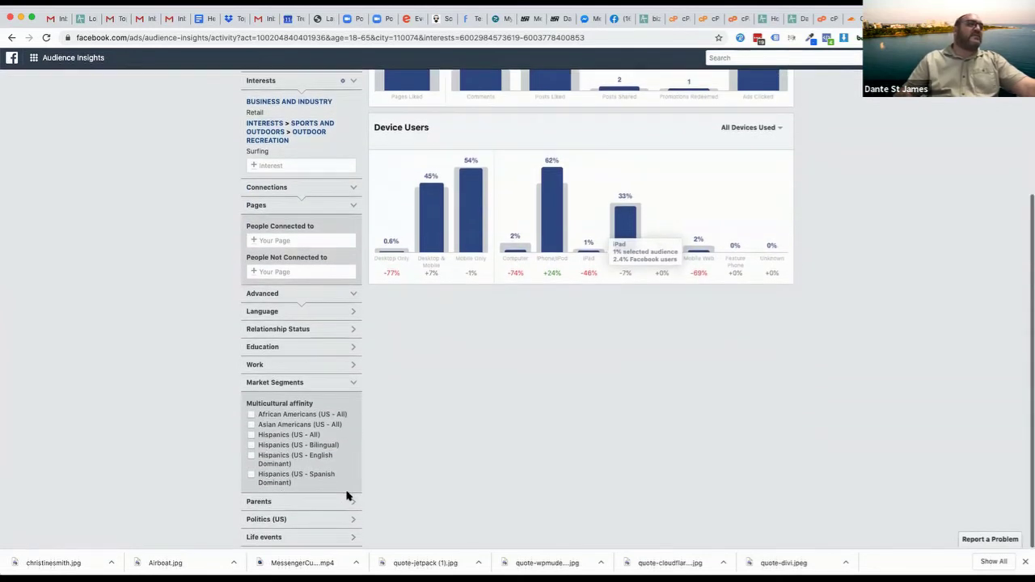
{"action": "left_click", "coordinate": [293, 386]}
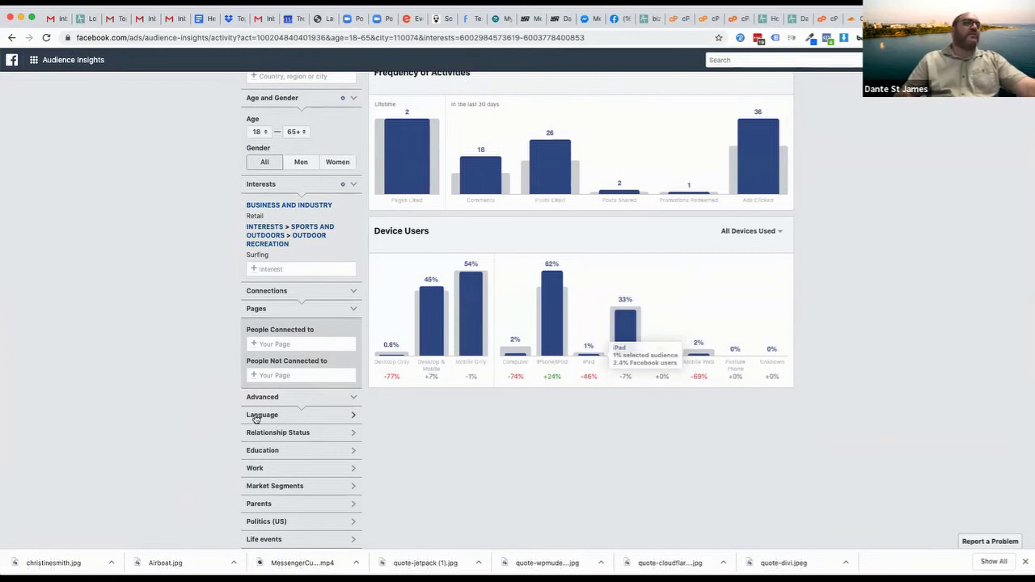
{"action": "left_click", "coordinate": [255, 415]}
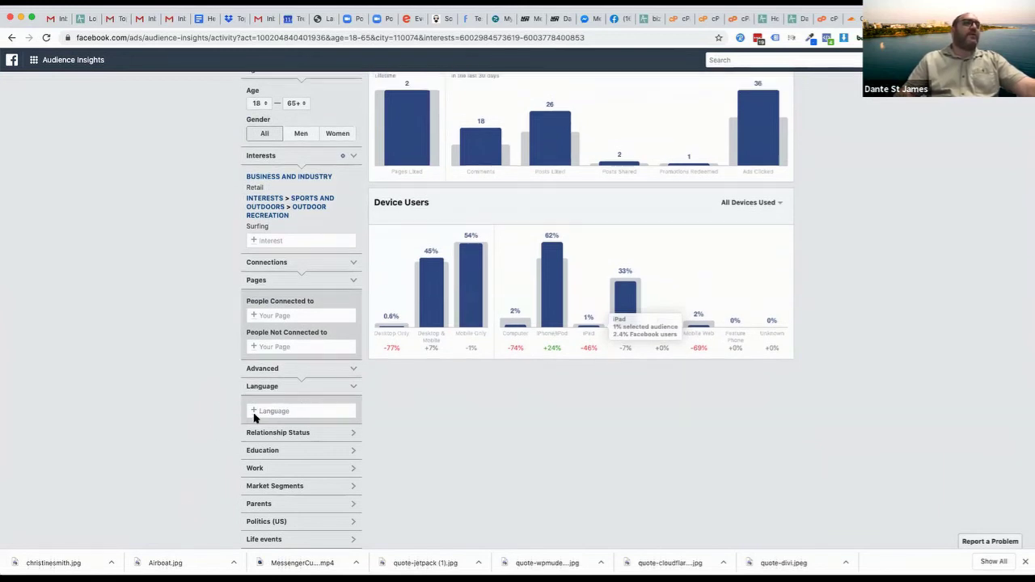
{"action": "left_click", "coordinate": [296, 431]}
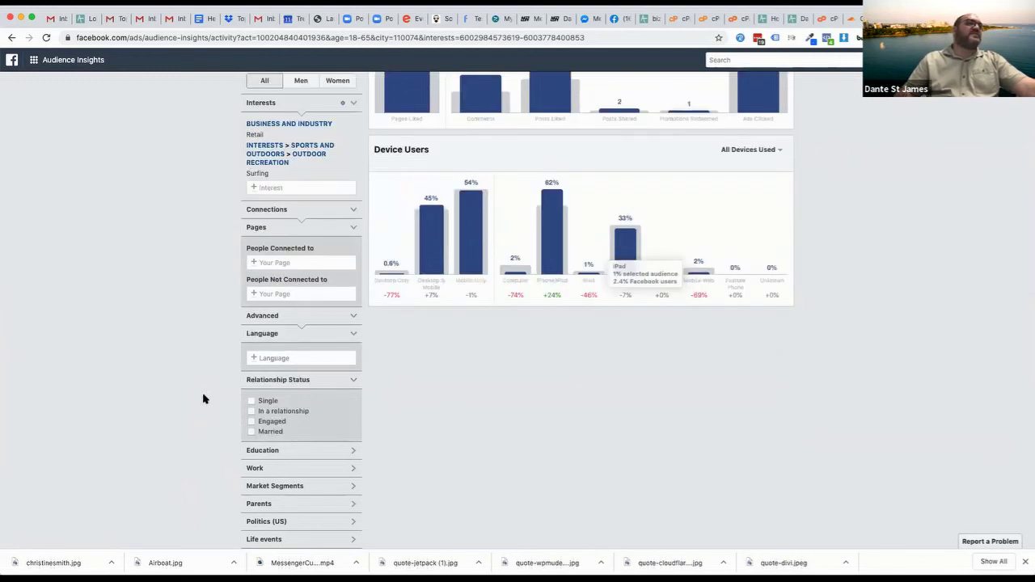
{"action": "left_click", "coordinate": [251, 402]}
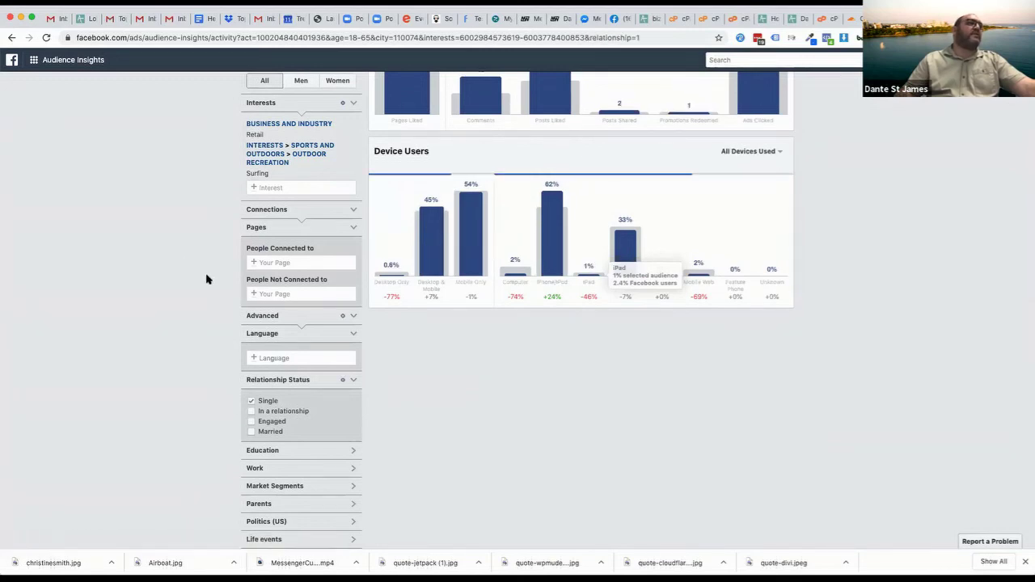
Remove the Retail interest so only Surfing remains
{"action": "scroll", "coordinate": [238, 229], "scroll_direction": "up", "scroll_amount": 2}
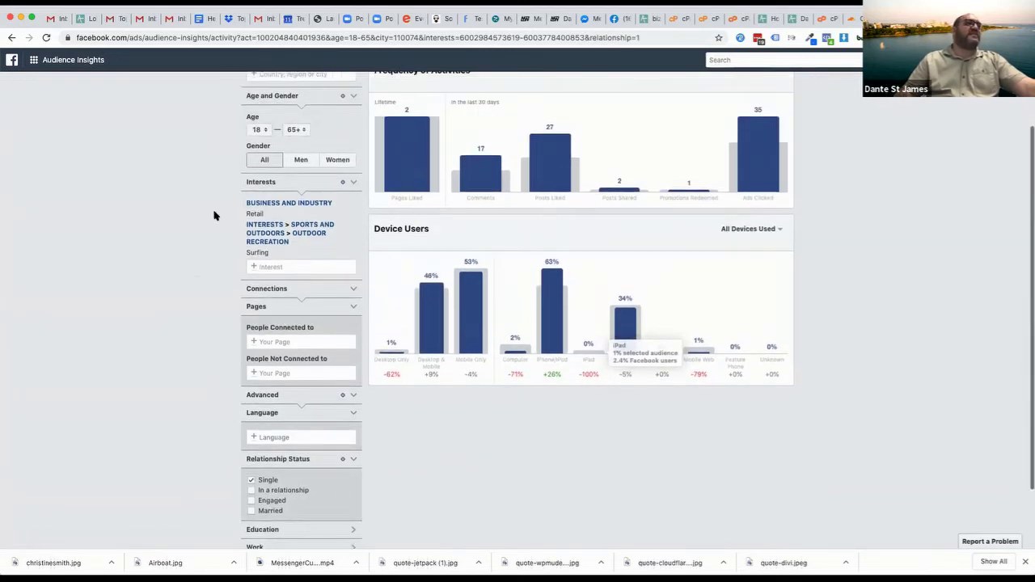
{"action": "scroll", "coordinate": [214, 215], "scroll_direction": "up", "scroll_amount": 3}
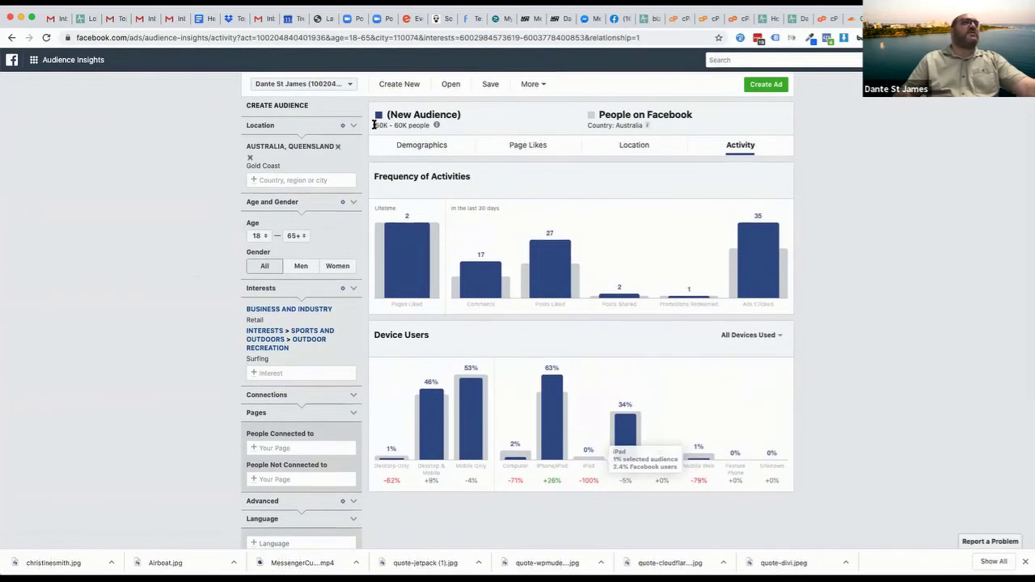
{"action": "scroll", "coordinate": [190, 413], "scroll_direction": "down", "scroll_amount": 3}
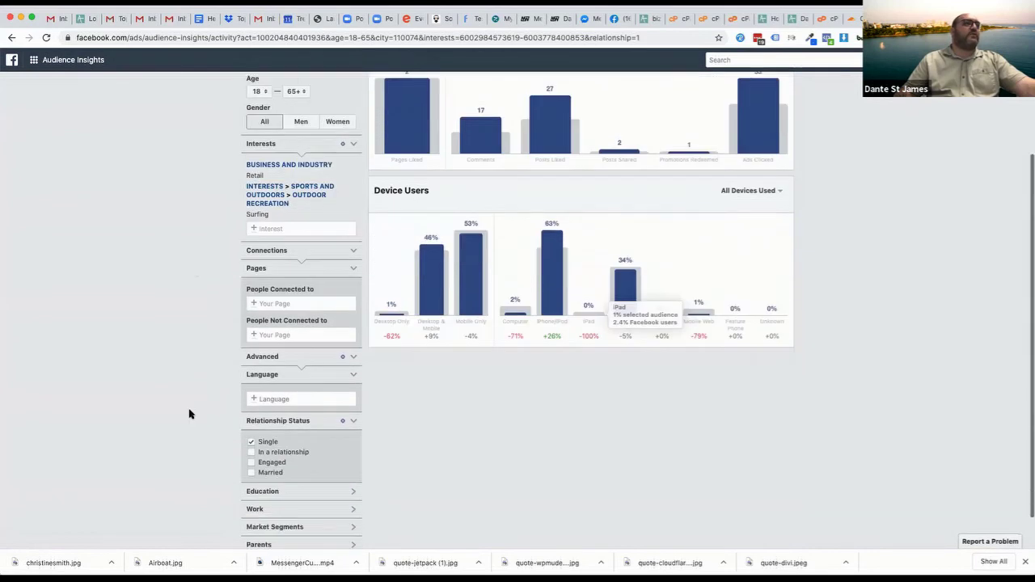
{"action": "scroll", "coordinate": [191, 416], "scroll_direction": "down", "scroll_amount": 1}
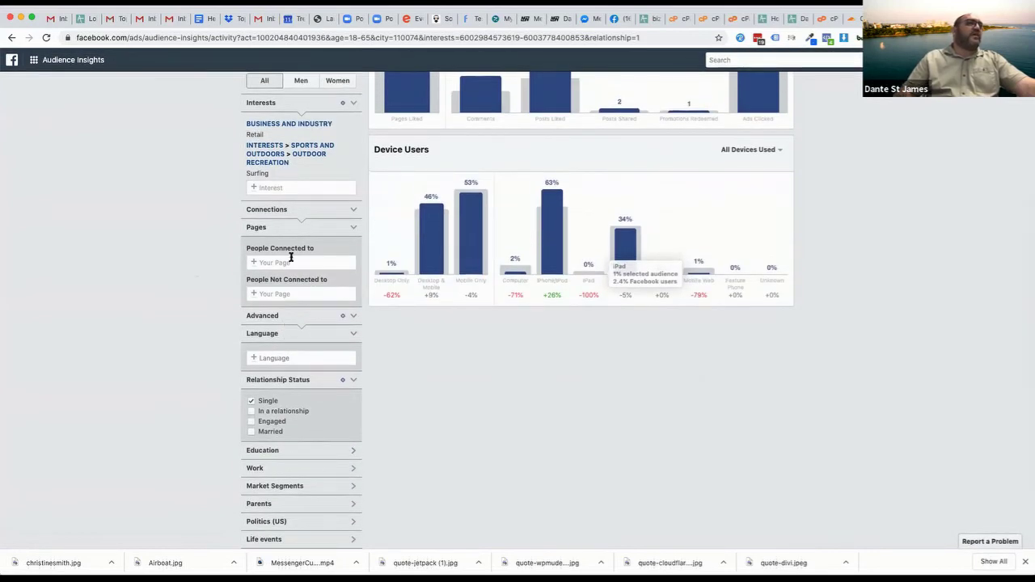
{"action": "scroll", "coordinate": [185, 273], "scroll_direction": "up", "scroll_amount": 2}
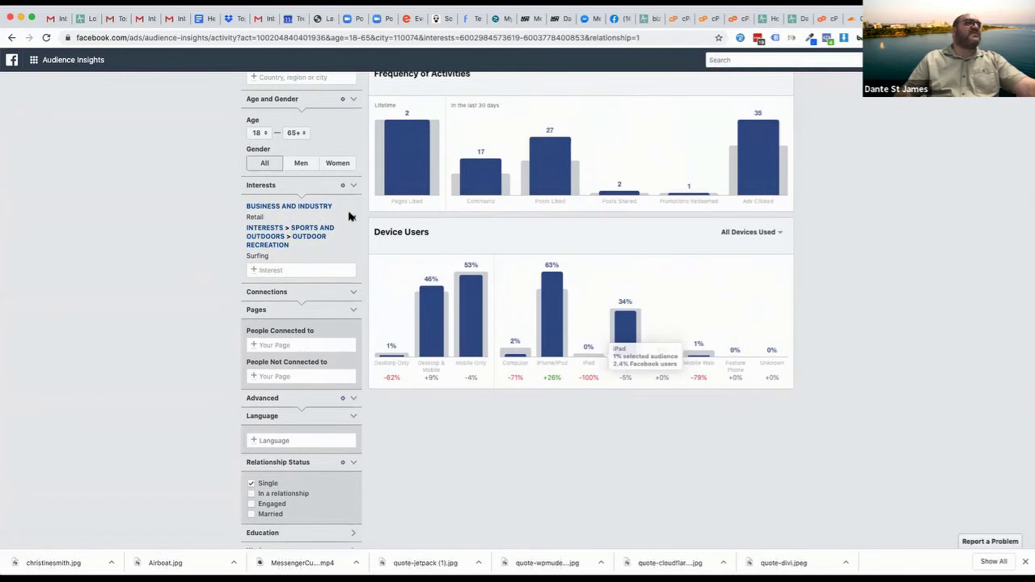
{"action": "left_click", "coordinate": [348, 216]}
{"action": "scroll", "coordinate": [186, 365], "scroll_direction": "down", "scroll_amount": 2}
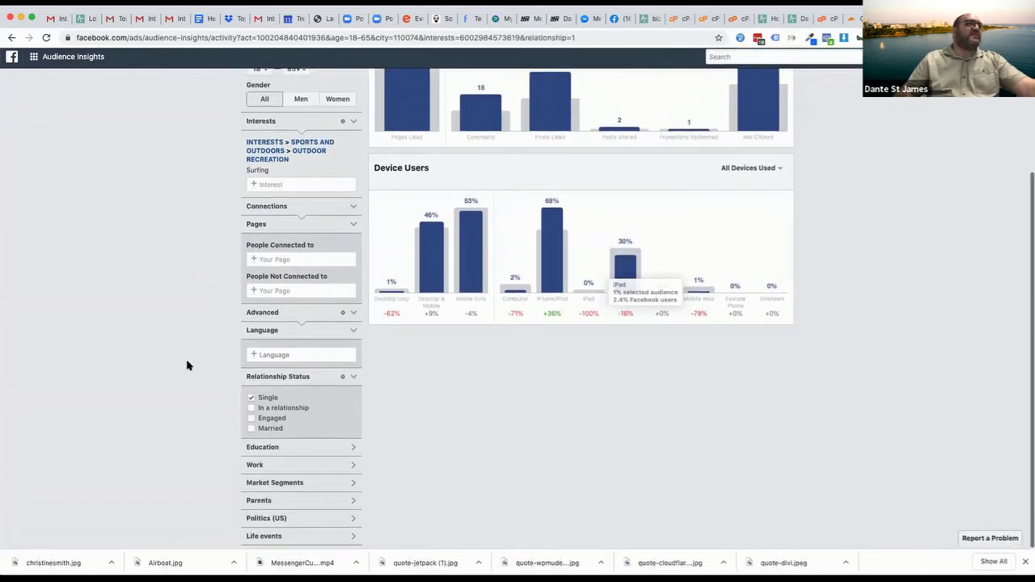
Try a Management job title filter, then remove it again
{"action": "left_click", "coordinate": [256, 470]}
{"action": "scroll", "coordinate": [196, 458], "scroll_direction": "down", "scroll_amount": 1}
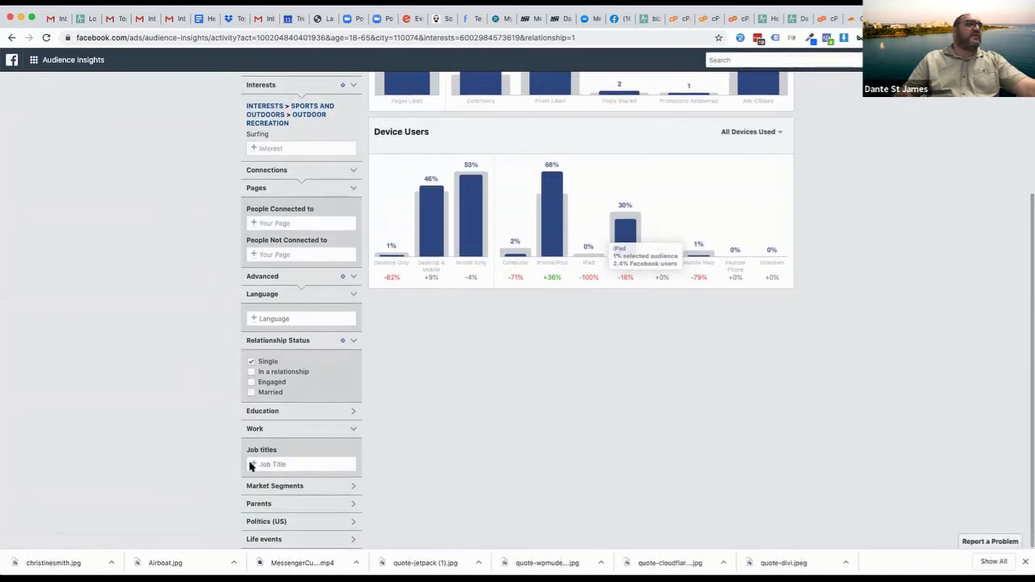
{"action": "type", "text": "manage"}
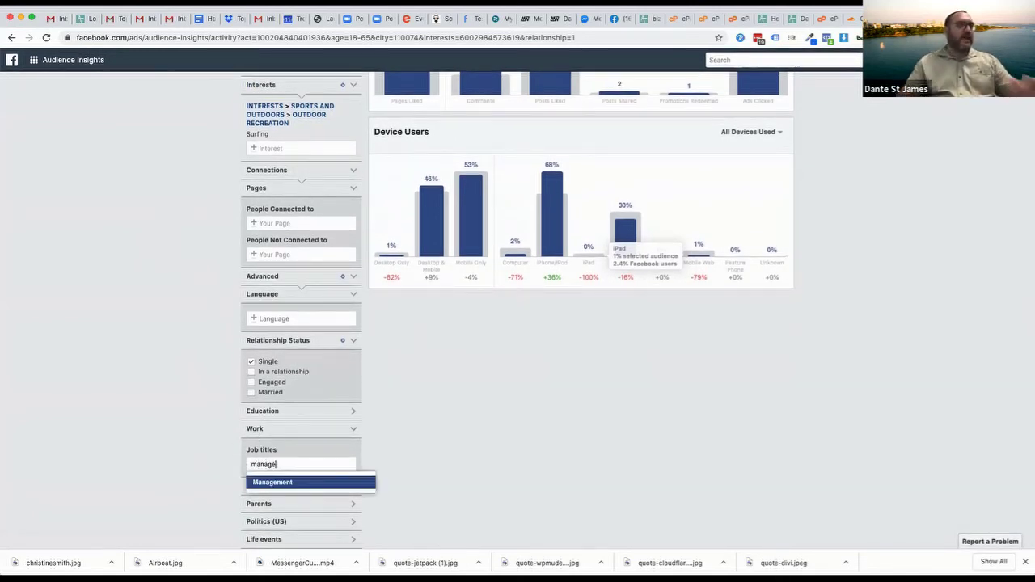
{"action": "left_click", "coordinate": [270, 484]}
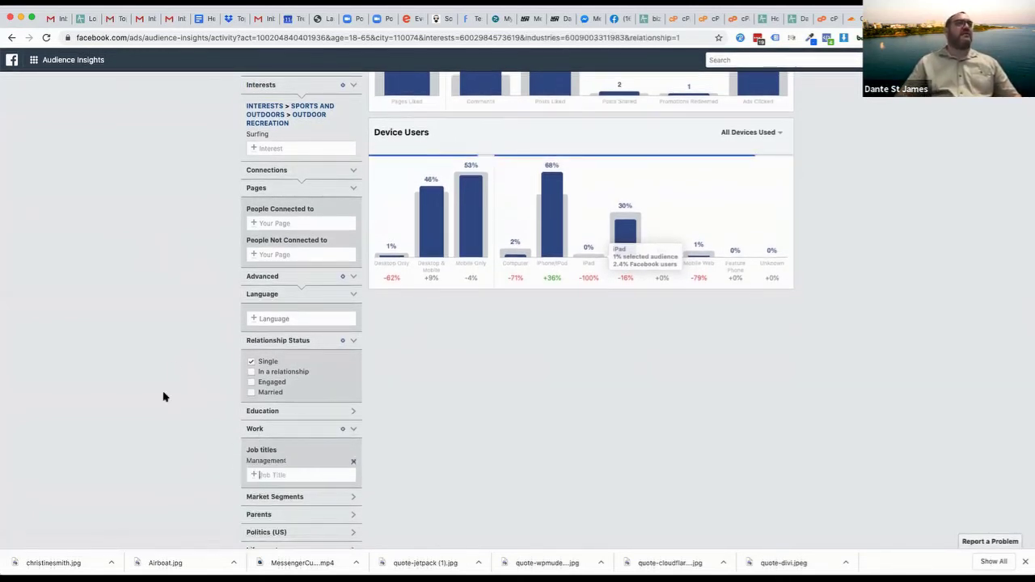
{"action": "scroll", "coordinate": [849, 229], "scroll_direction": "up", "scroll_amount": 5}
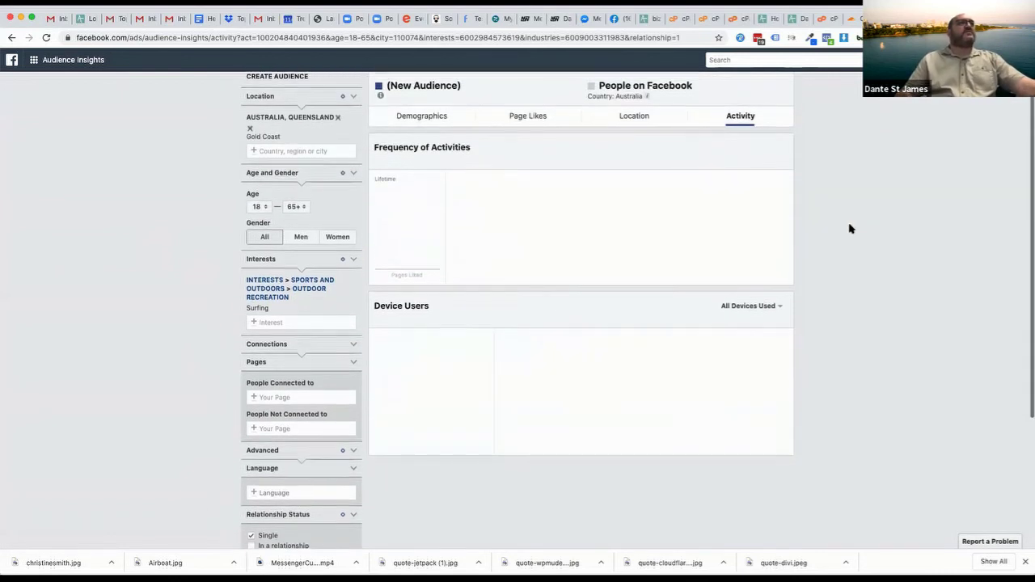
{"action": "scroll", "coordinate": [849, 229], "scroll_direction": "down", "scroll_amount": 5}
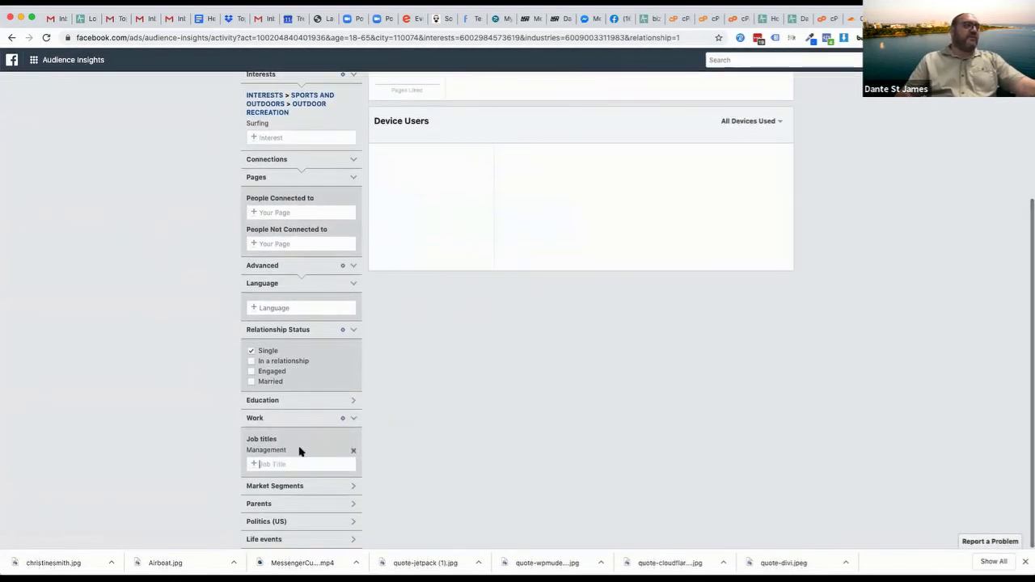
{"action": "left_click", "coordinate": [352, 450]}
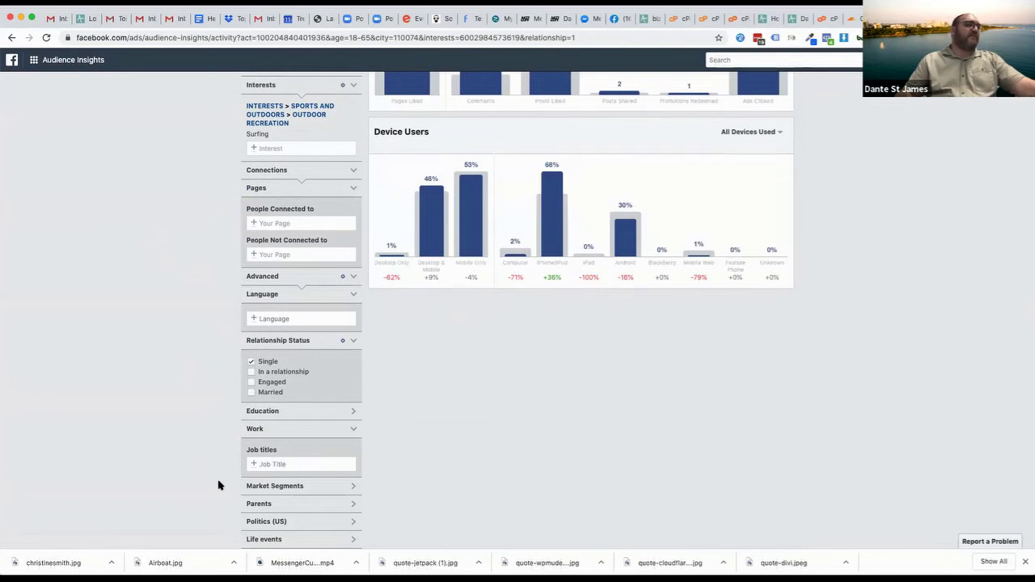
Switch relationship status from Single to In a relationship and add All parents
{"action": "left_click", "coordinate": [259, 505]}
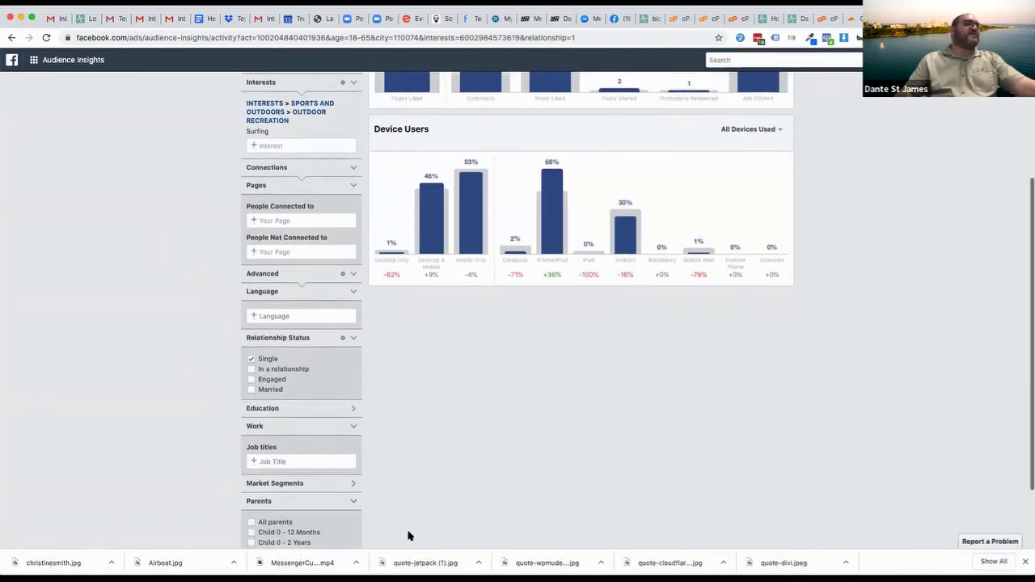
{"action": "scroll", "coordinate": [340, 502], "scroll_direction": "down", "scroll_amount": 2}
{"action": "left_click", "coordinate": [251, 276]}
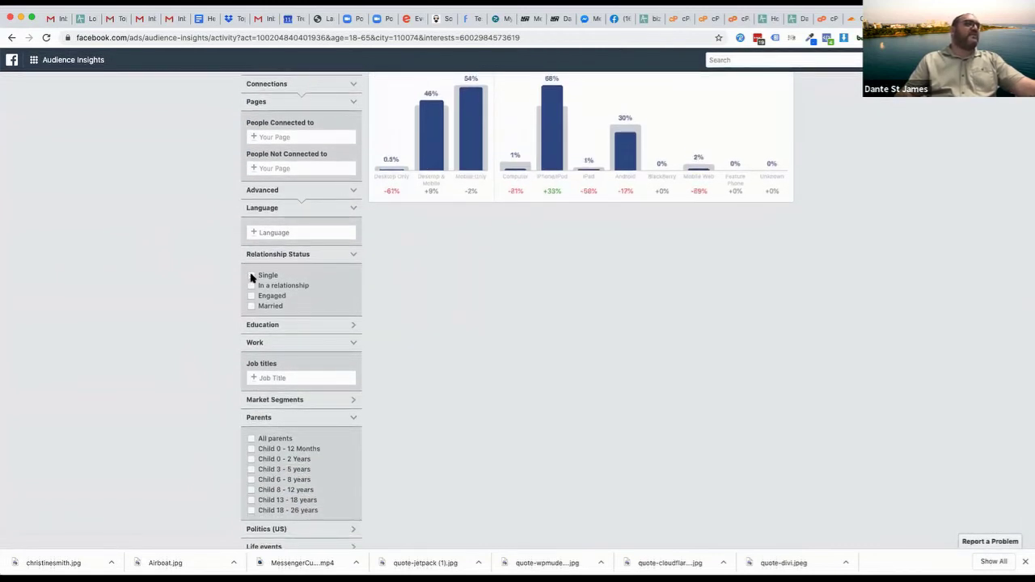
{"action": "left_click", "coordinate": [251, 286]}
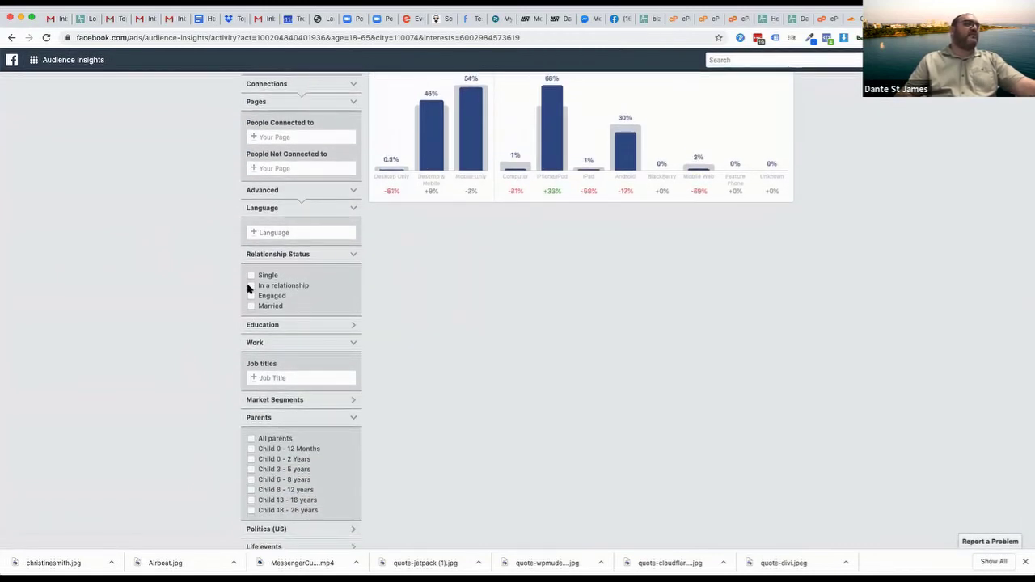
{"action": "left_click", "coordinate": [251, 438]}
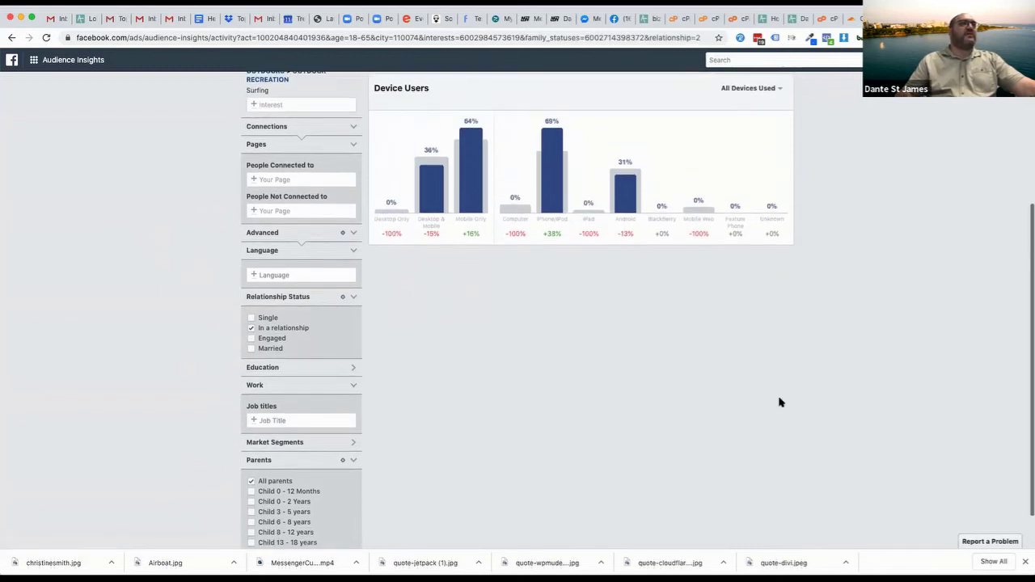
{"action": "scroll", "coordinate": [780, 402], "scroll_direction": "up", "scroll_amount": 5}
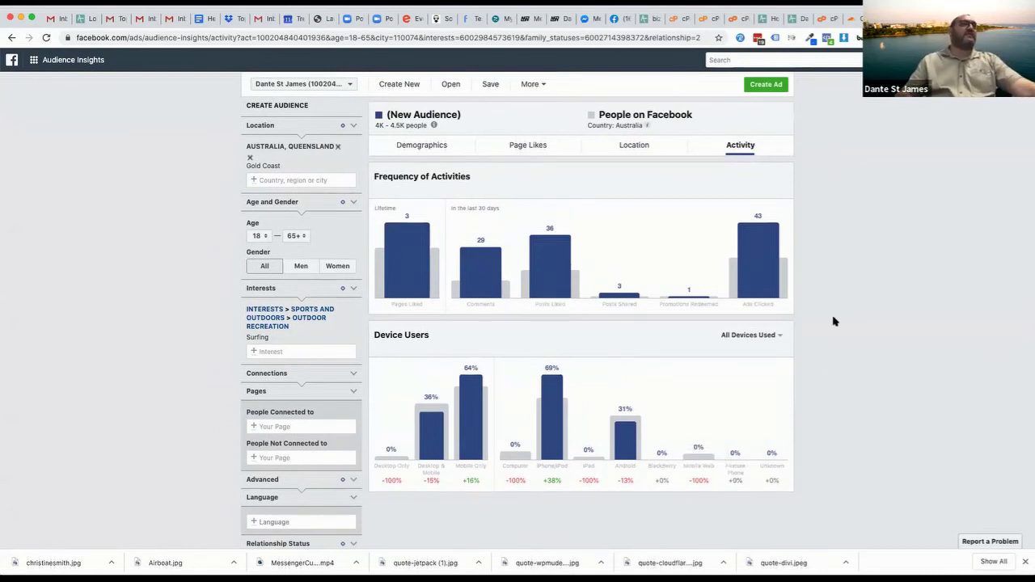
{"action": "mouse_move", "coordinate": [769, 262]}
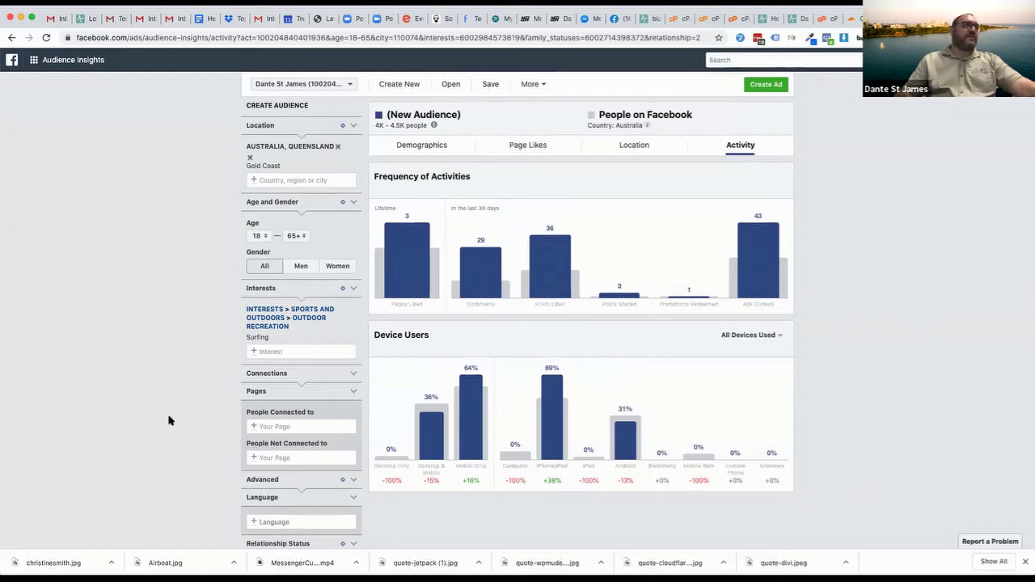
Check the audience's Page Likes, then leave for facebook.com/business without saving
{"action": "left_click", "coordinate": [519, 144]}
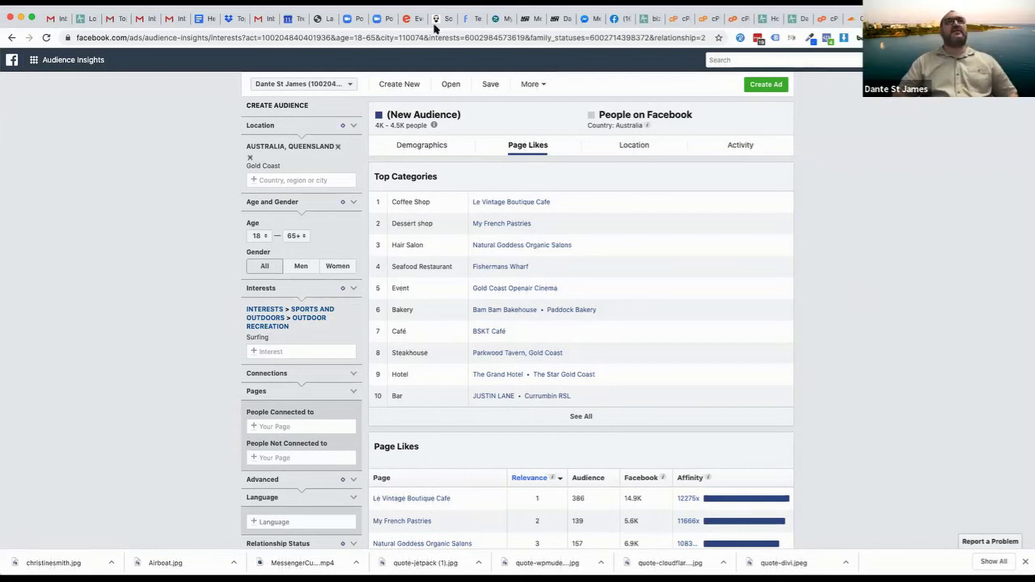
{"action": "left_click", "coordinate": [112, 37]}
{"action": "type", "text": "facebo"}
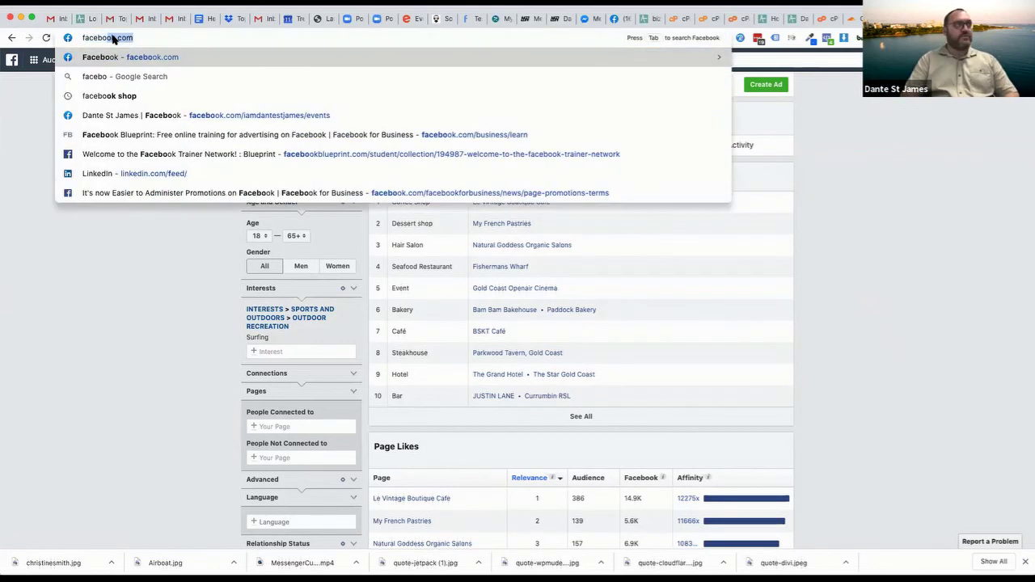
{"action": "type", "text": "ok.com/business"}
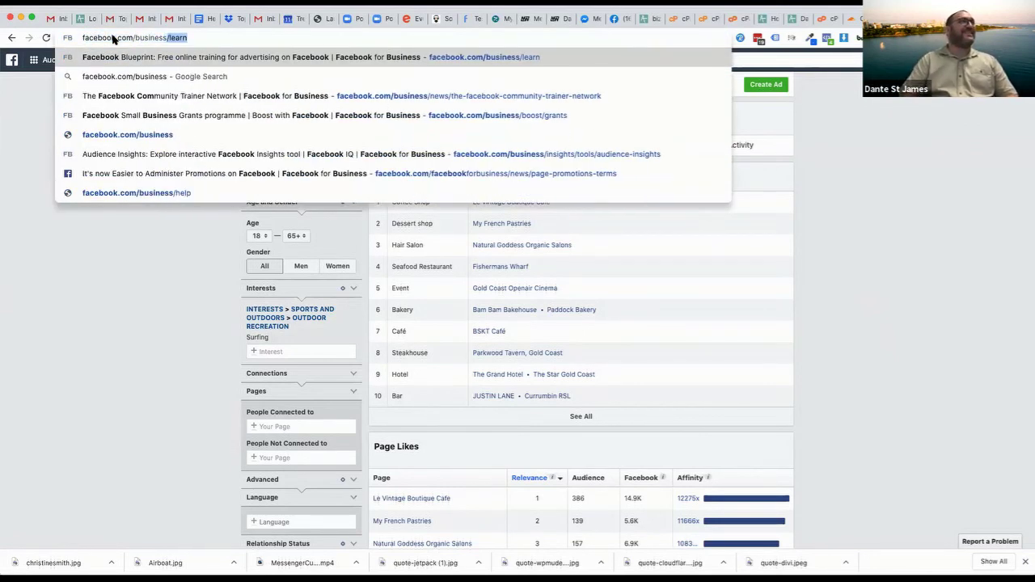
{"action": "key", "text": "Return"}
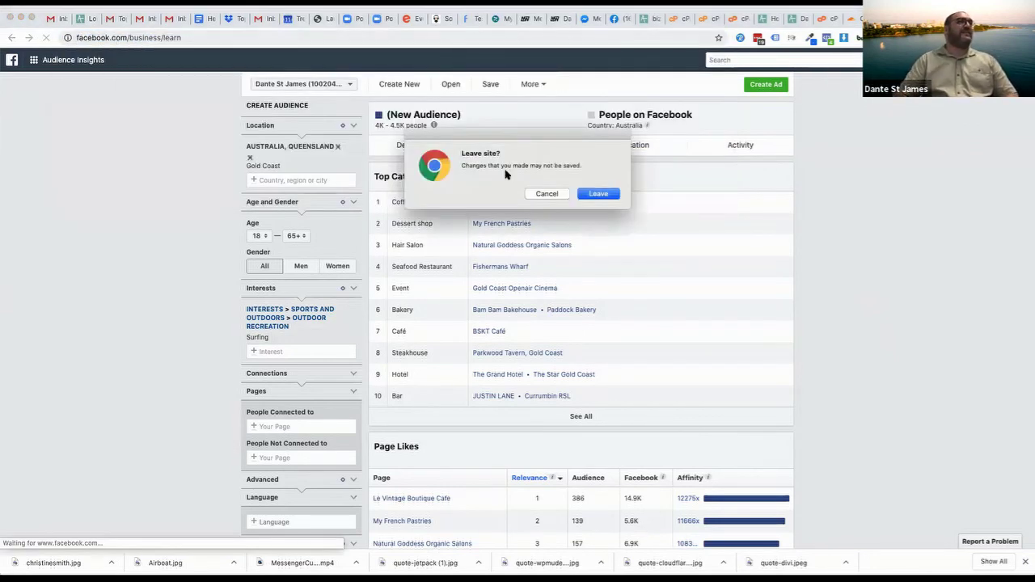
{"action": "left_click", "coordinate": [599, 194]}
Trim '/learn' from the address to load facebook.com/business and browse its Insights menu
{"action": "left_click", "coordinate": [162, 39]}
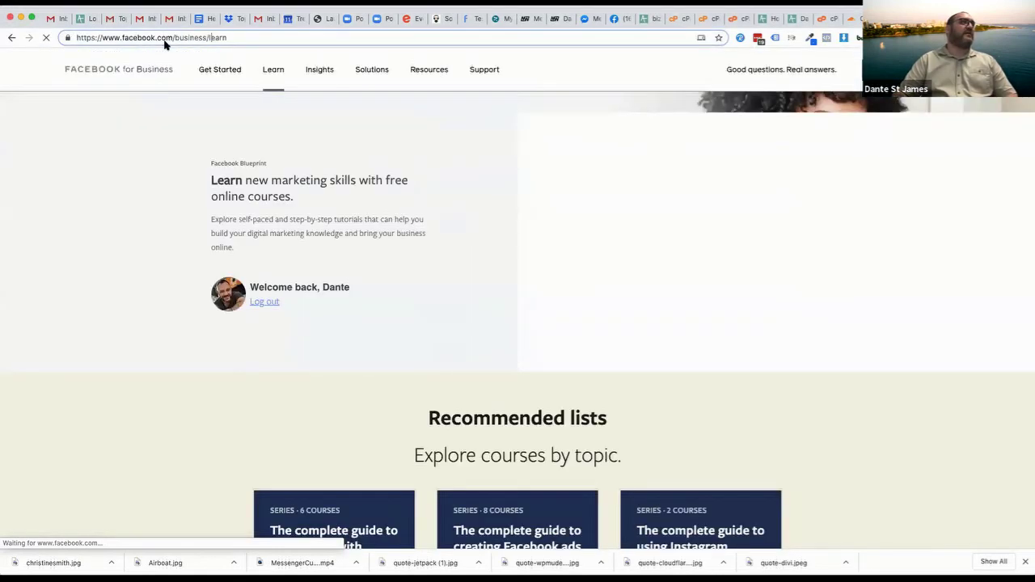
{"action": "left_click_drag", "start_coordinate": [208, 36], "coordinate": [312, 37]}
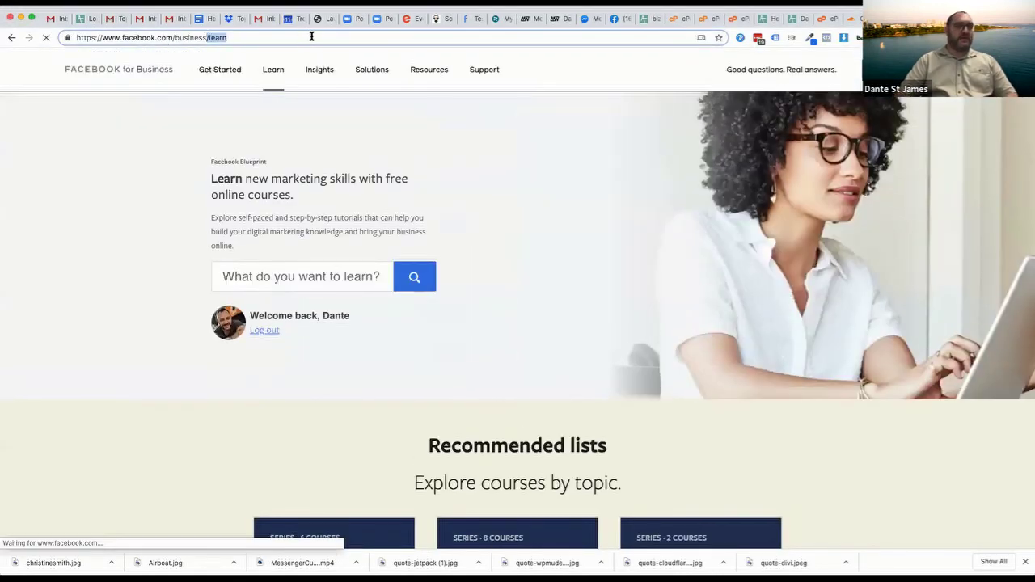
{"action": "key", "text": "BackSpace"}
{"action": "key", "text": "Return"}
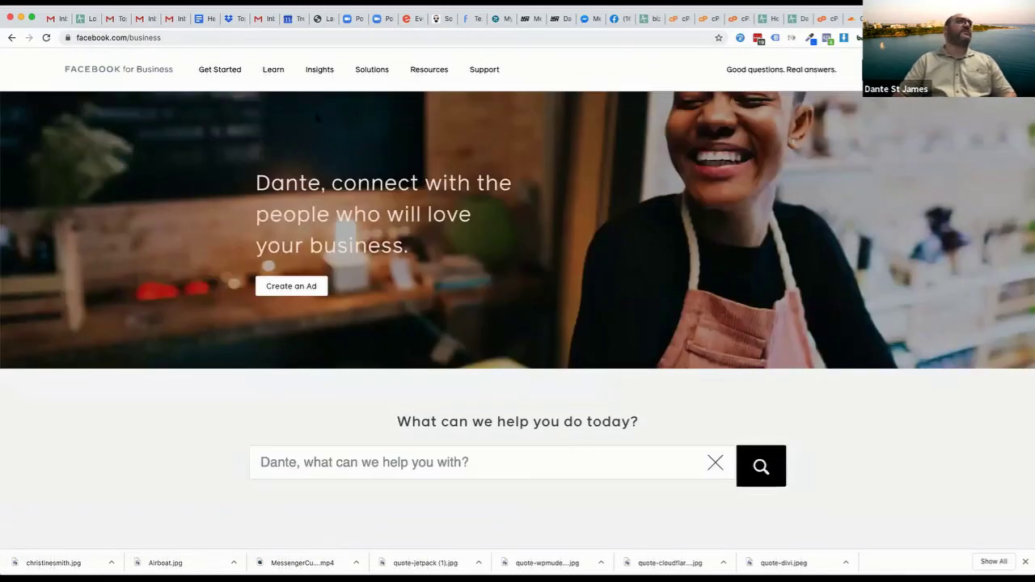
{"action": "left_click", "coordinate": [243, 37]}
{"action": "mouse_move", "coordinate": [328, 71]}
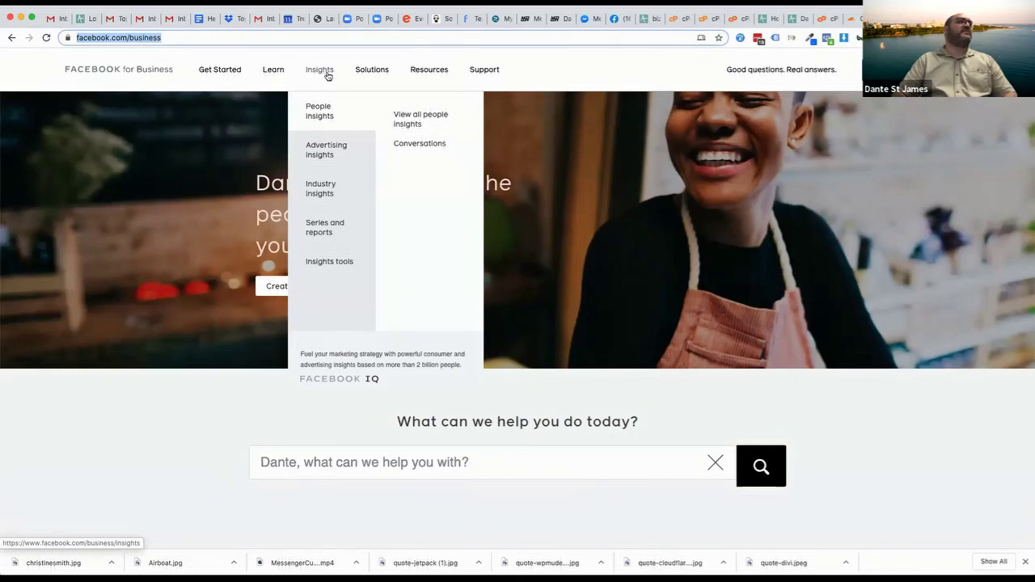
{"action": "mouse_move", "coordinate": [321, 263]}
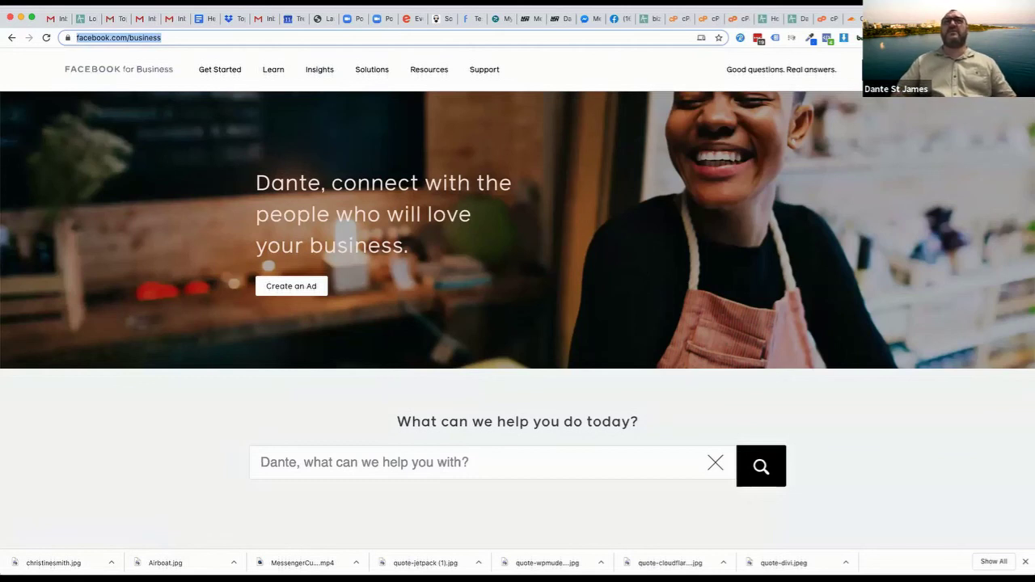
{"action": "key", "text": "super+Tab"}
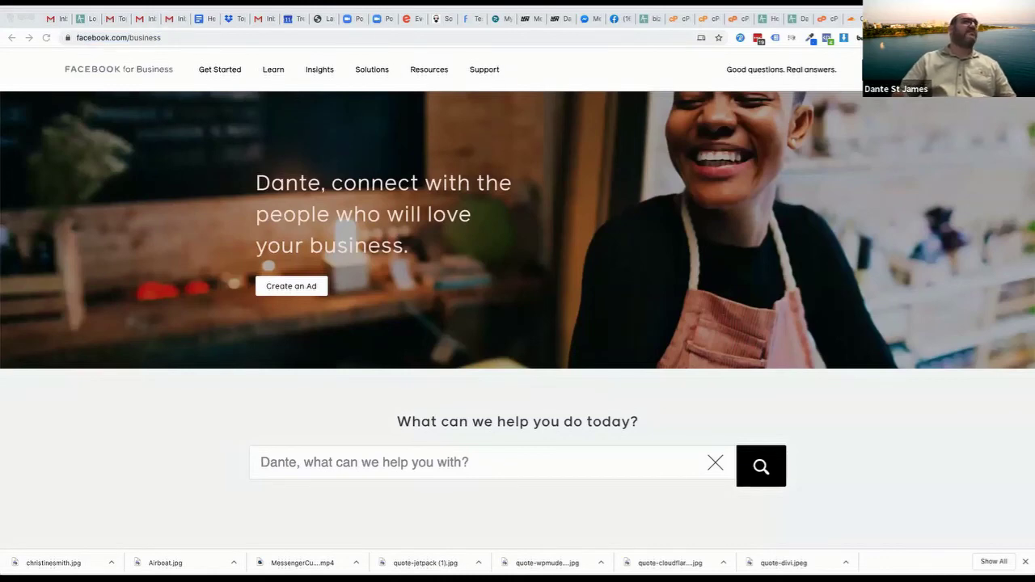
Load facebook.com in a new browser tab
{"action": "key", "text": "ctrl+t"}
{"action": "type", "text": "faceboo"}
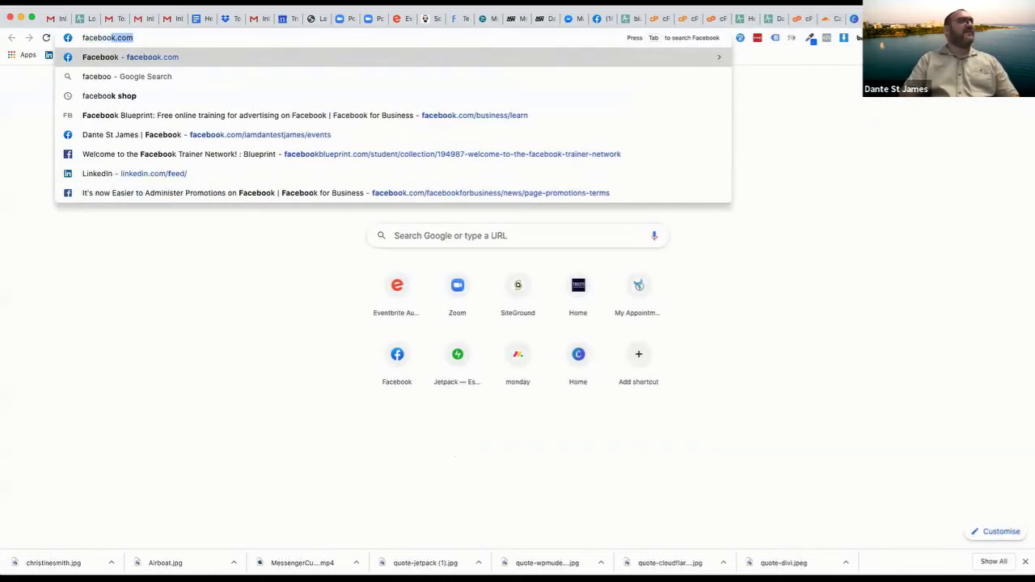
{"action": "key", "text": "Return"}
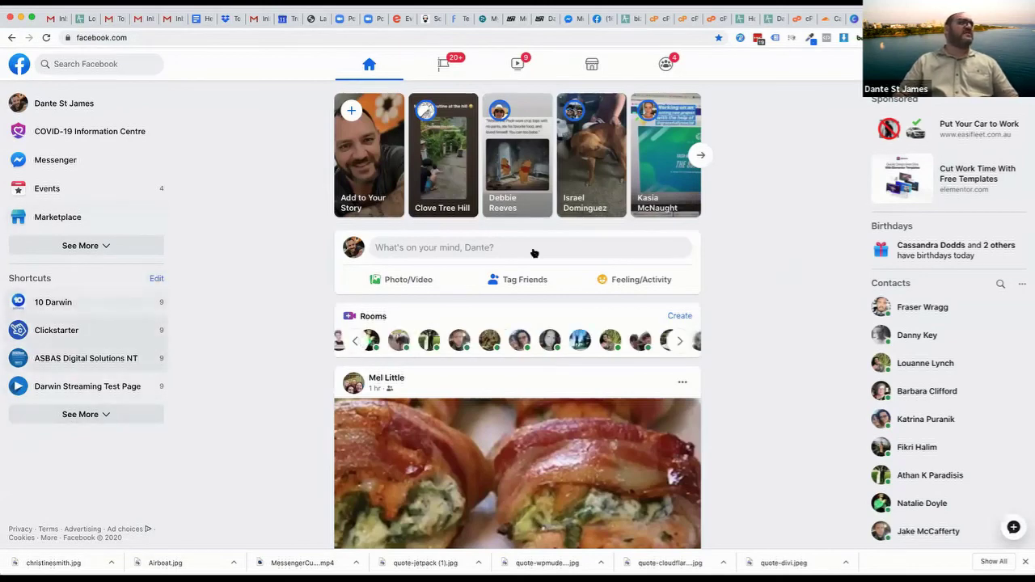
{"action": "left_click", "coordinate": [1011, 64]}
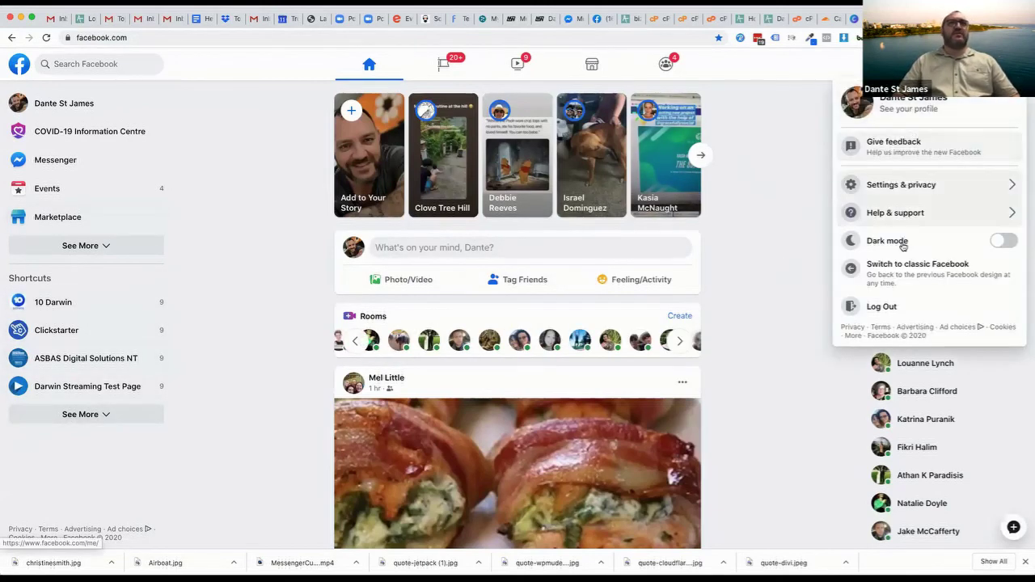
{"action": "left_click", "coordinate": [770, 211]}
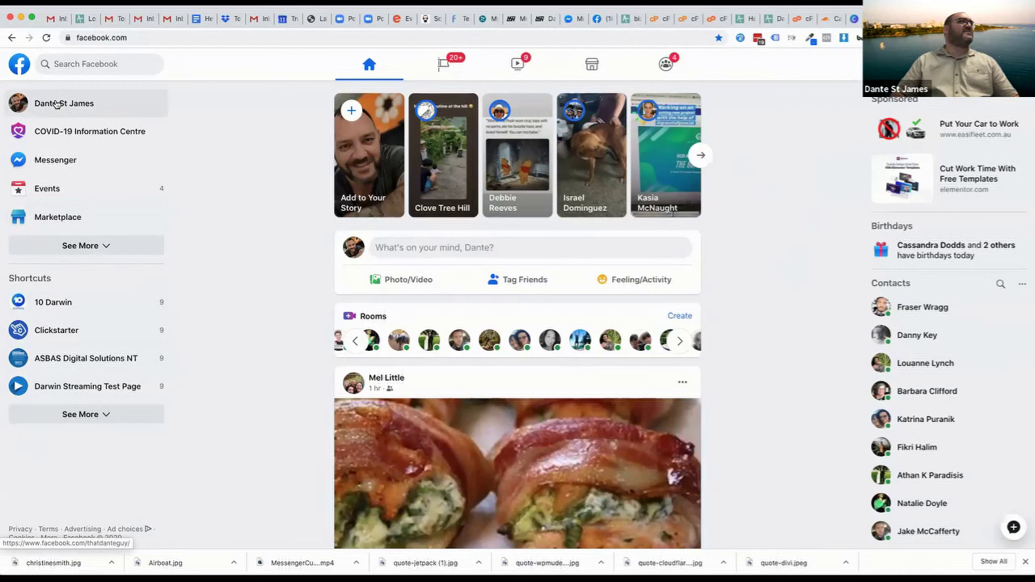
Type 'ad' after facebook.com/ and go to the Audience Insights suggestion
{"action": "left_click", "coordinate": [123, 39]}
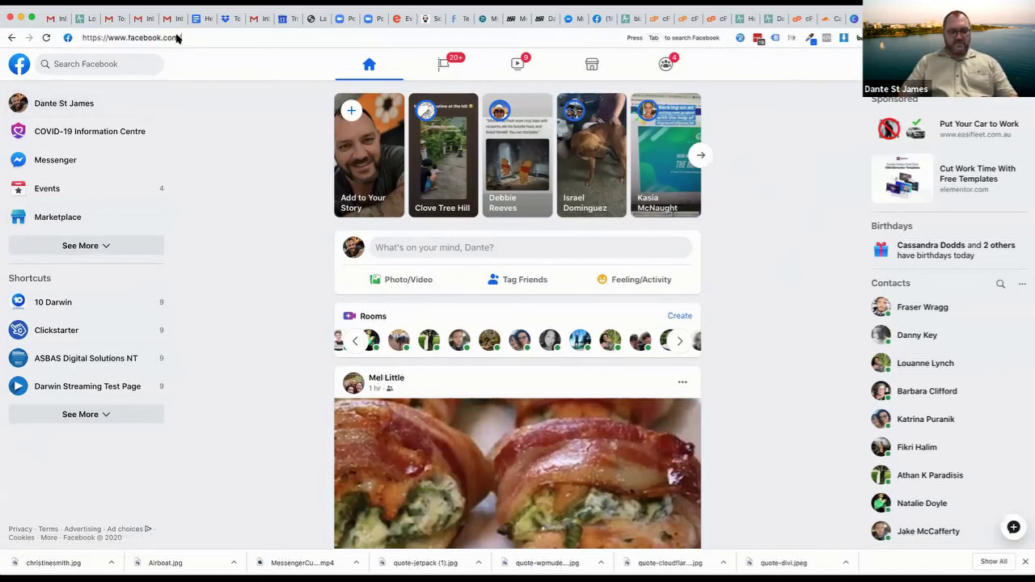
{"action": "type", "text": "ad"}
{"action": "key", "text": "Down"}
{"action": "key", "text": "Down"}
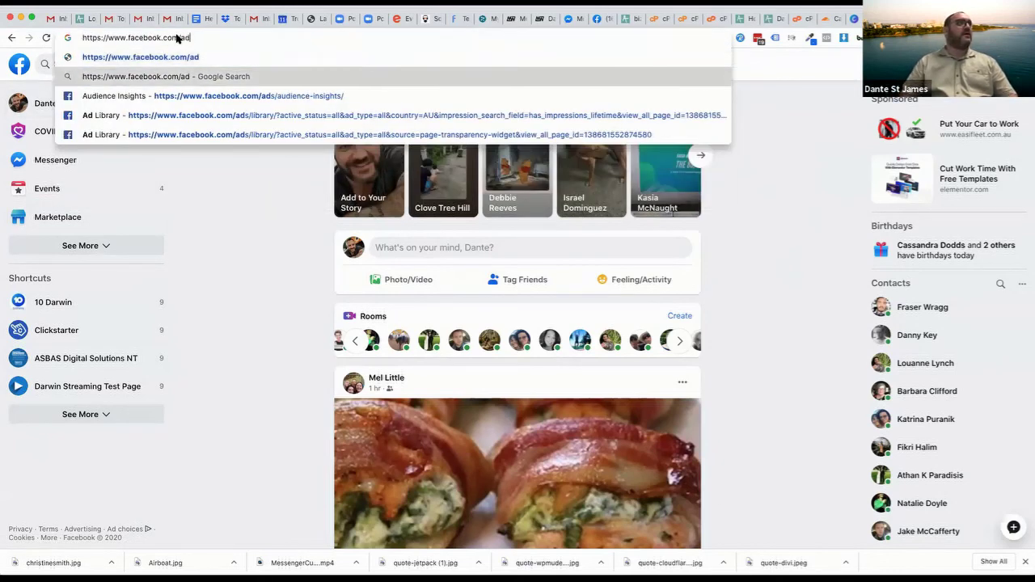
{"action": "key", "text": "Return"}
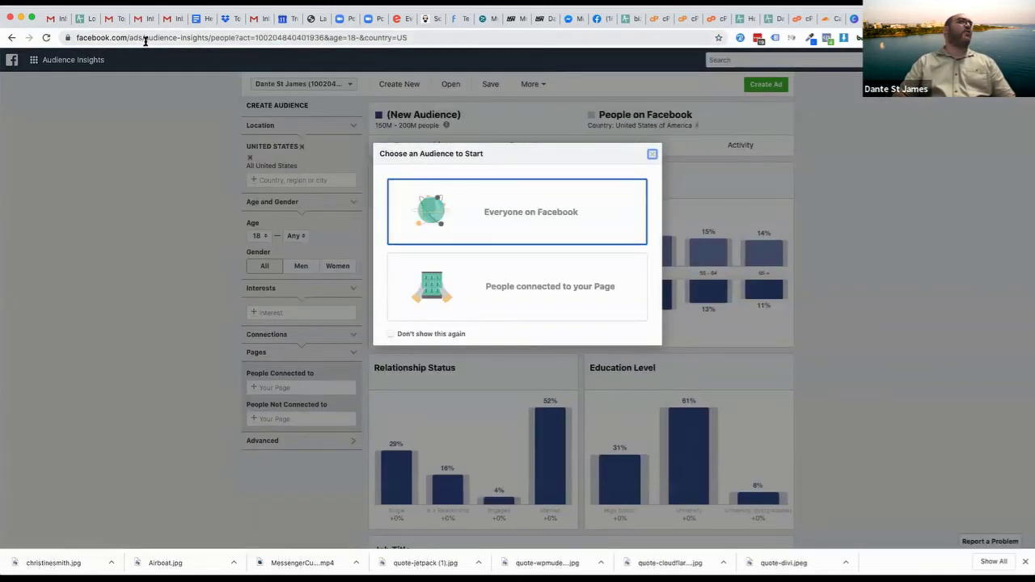
Strip the query string and reload Audience Insights at its plain /audience-insights/ address
{"action": "left_click_drag", "start_coordinate": [211, 38], "coordinate": [648, 36]}
{"action": "key", "text": "BackSpace"}
{"action": "key", "text": "BackSpace"}
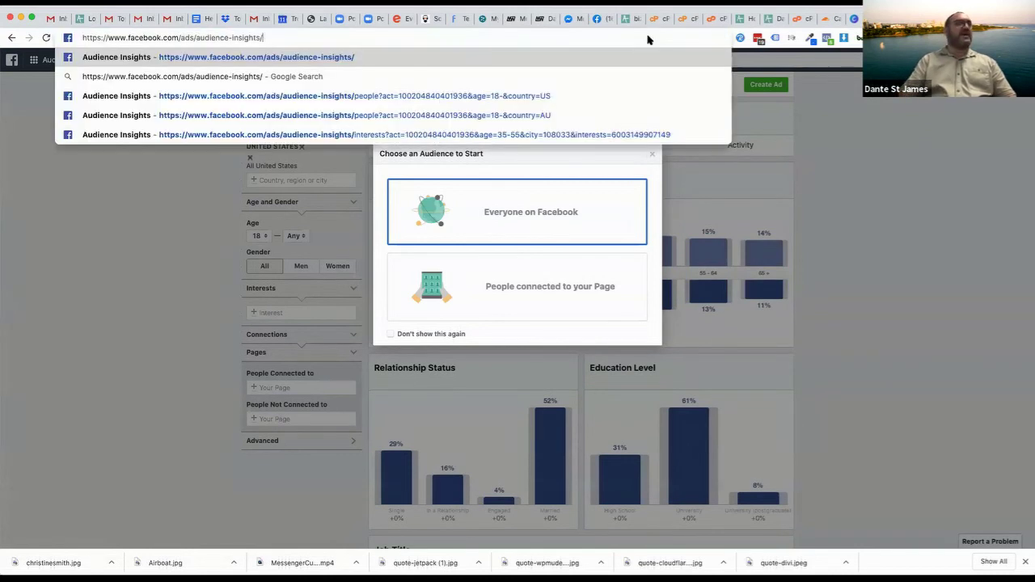
{"action": "triple_click", "coordinate": [314, 36]}
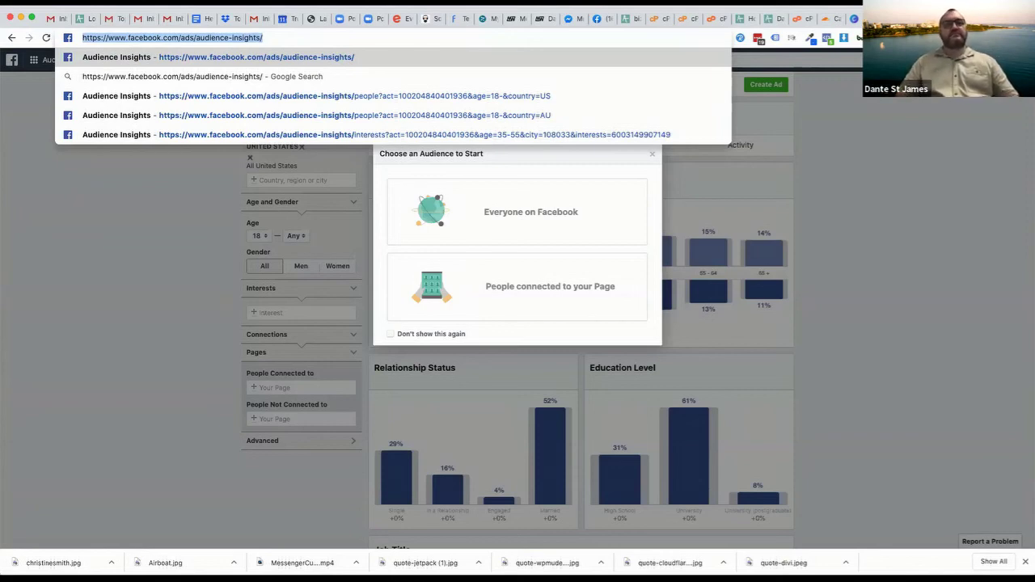
{"action": "key", "text": "Return"}
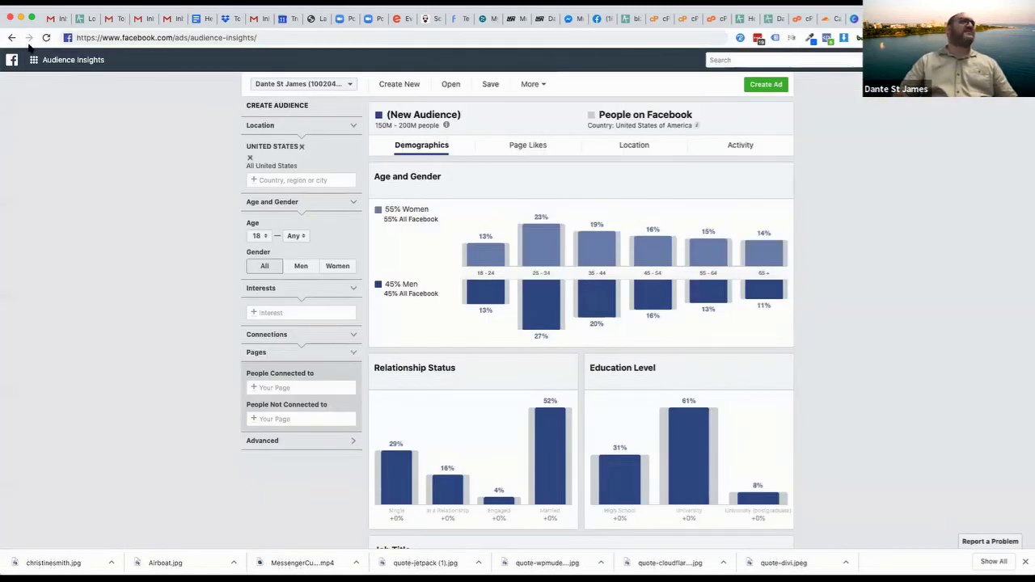
Check the business tools list and cut 'audience-insights' from the address
{"action": "left_click", "coordinate": [73, 59]}
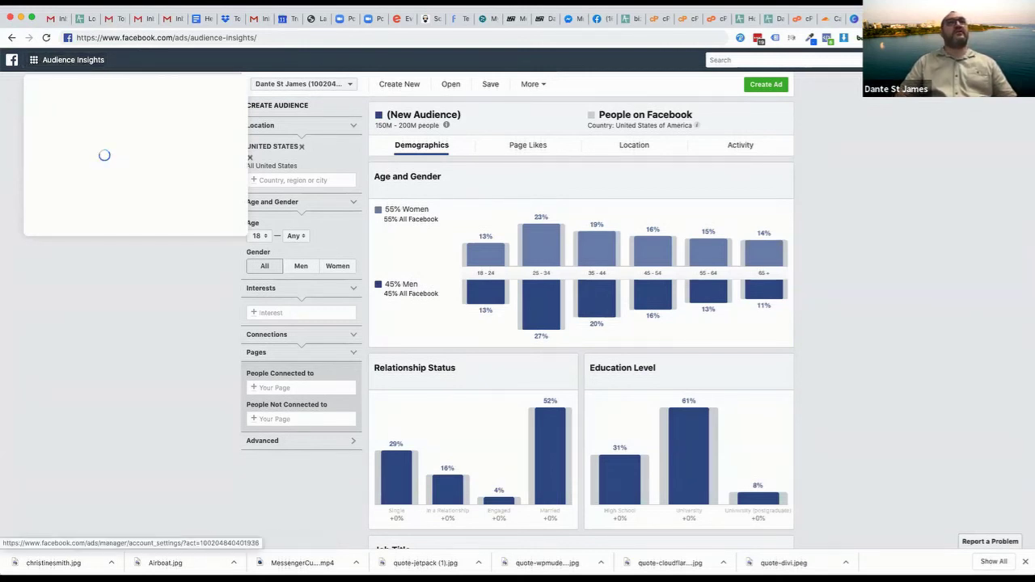
{"action": "left_click_drag", "start_coordinate": [174, 38], "coordinate": [257, 38]}
{"action": "key", "text": "BackSpace"}
Load facebook.com, then navigate to facebook.com/ads
{"action": "key", "text": "Return"}
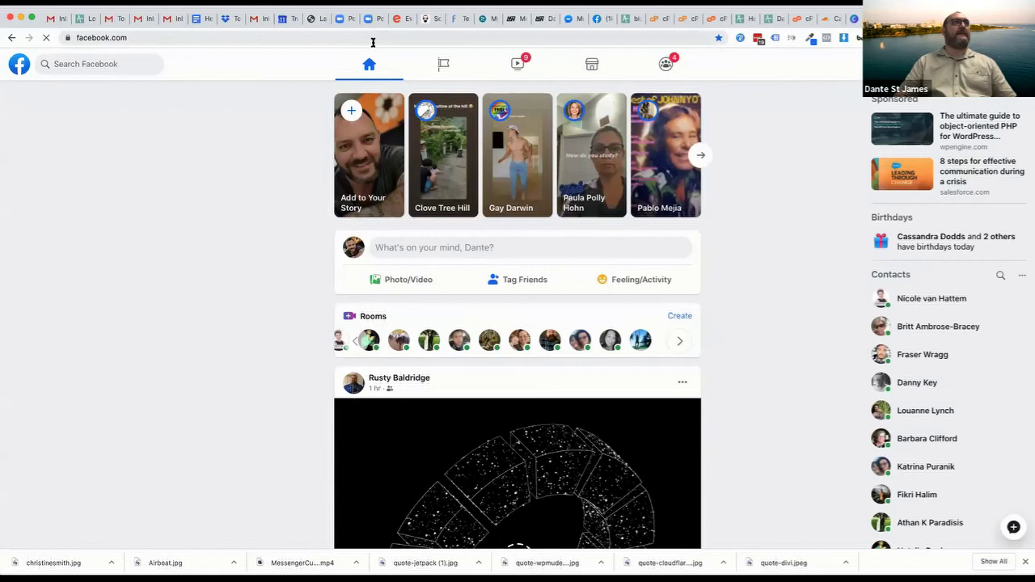
{"action": "left_click", "coordinate": [372, 39]}
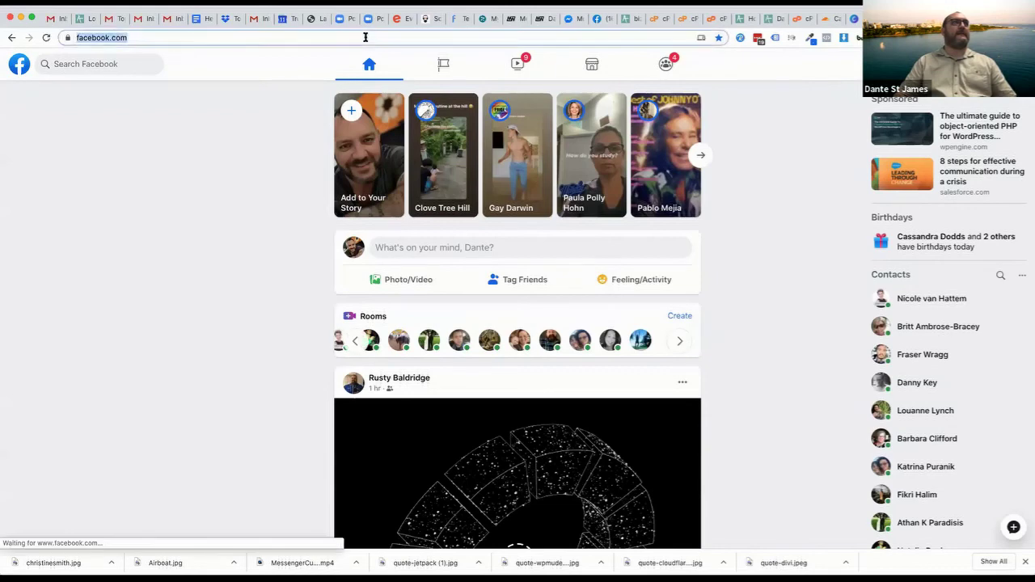
{"action": "left_click", "coordinate": [365, 39]}
{"action": "type", "text": "ads/"}
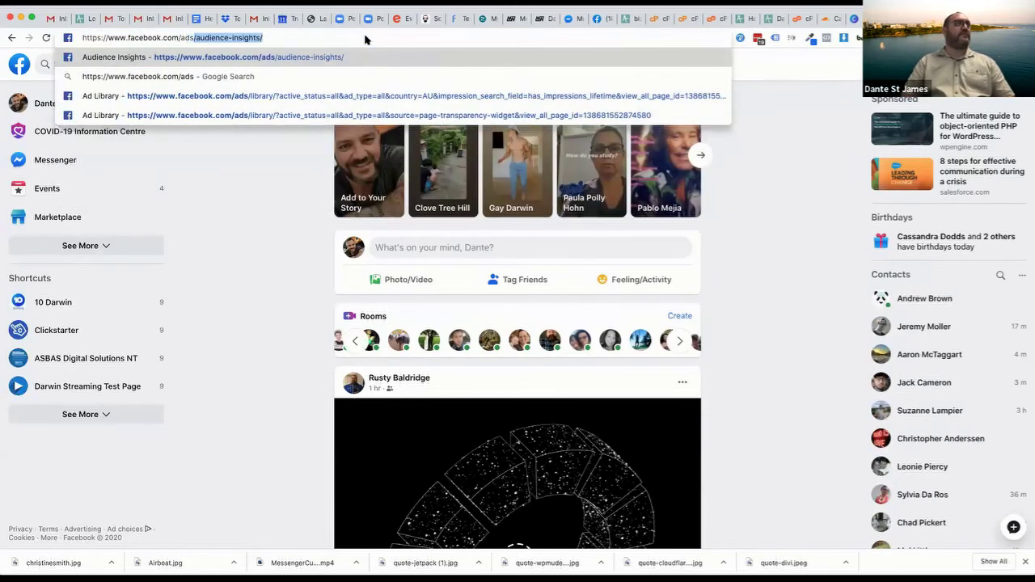
{"action": "key", "text": "BackSpace"}
{"action": "key", "text": "Return"}
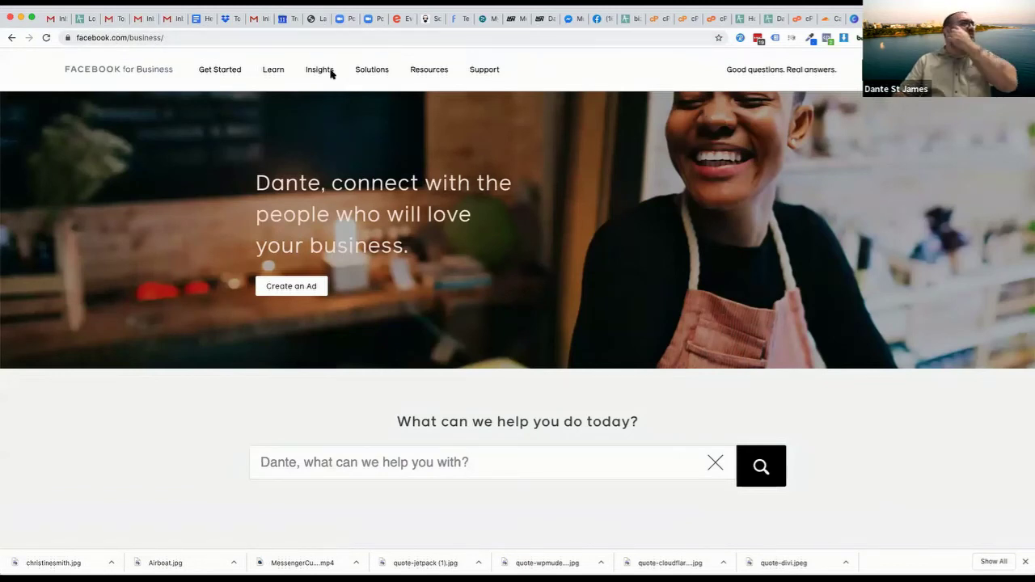
Cut 'business' from the address to return to the home feed and scroll its sidebar
{"action": "mouse_move", "coordinate": [324, 71]}
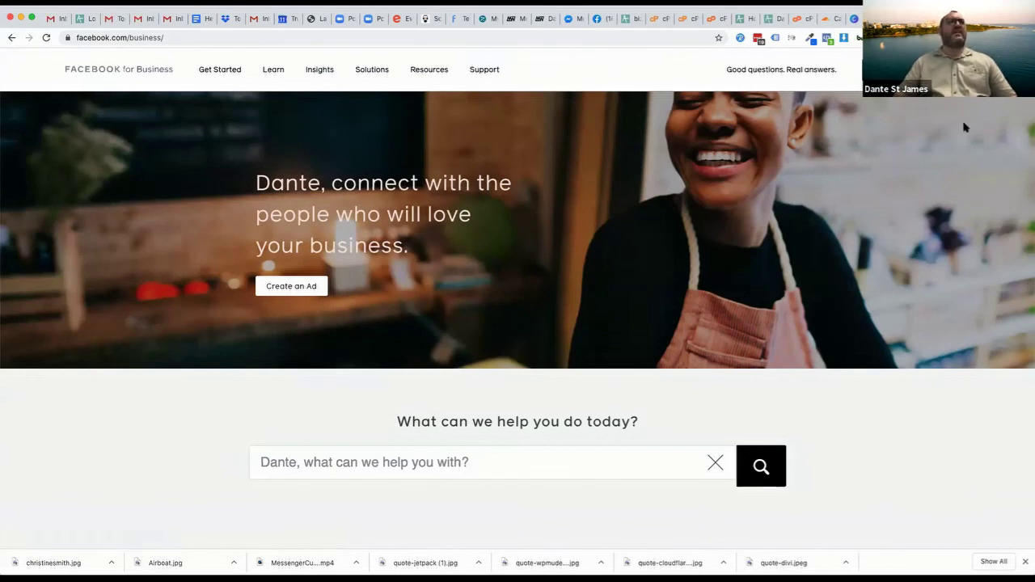
{"action": "left_click", "coordinate": [118, 38]}
{"action": "key", "text": "Return"}
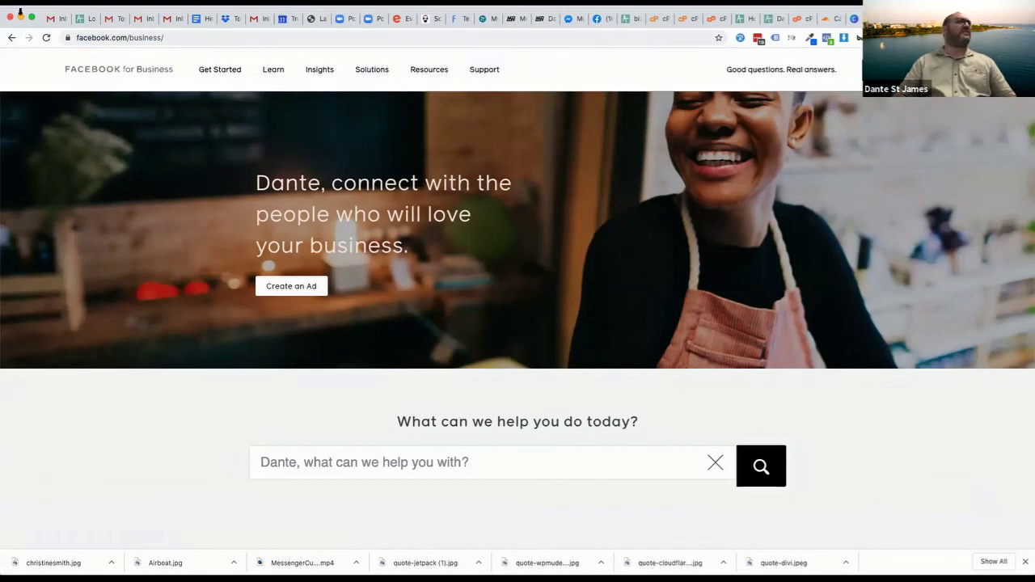
{"action": "left_click_drag", "start_coordinate": [128, 37], "coordinate": [455, 42]}
{"action": "key", "text": "BackSpace"}
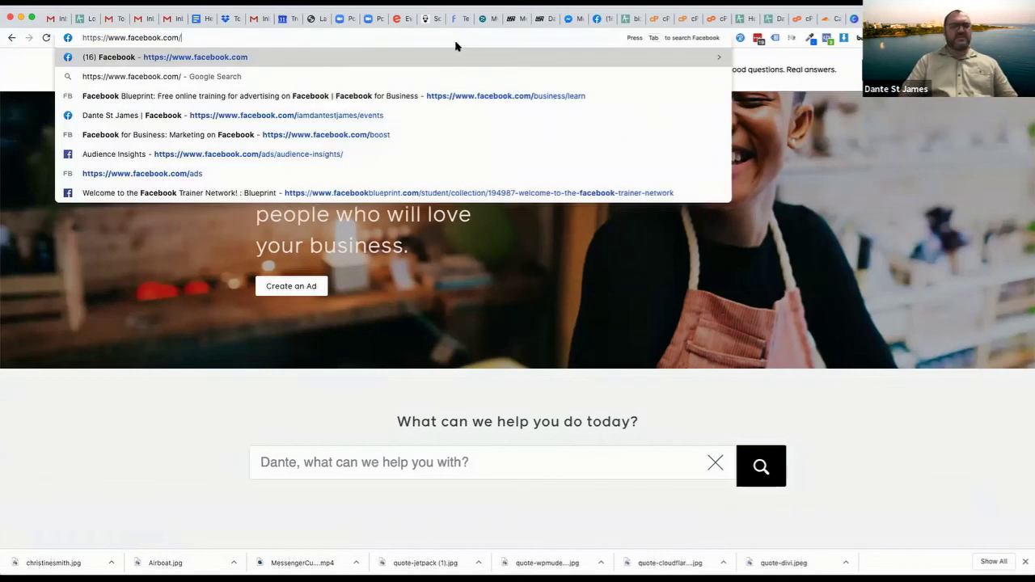
{"action": "key", "text": "Return"}
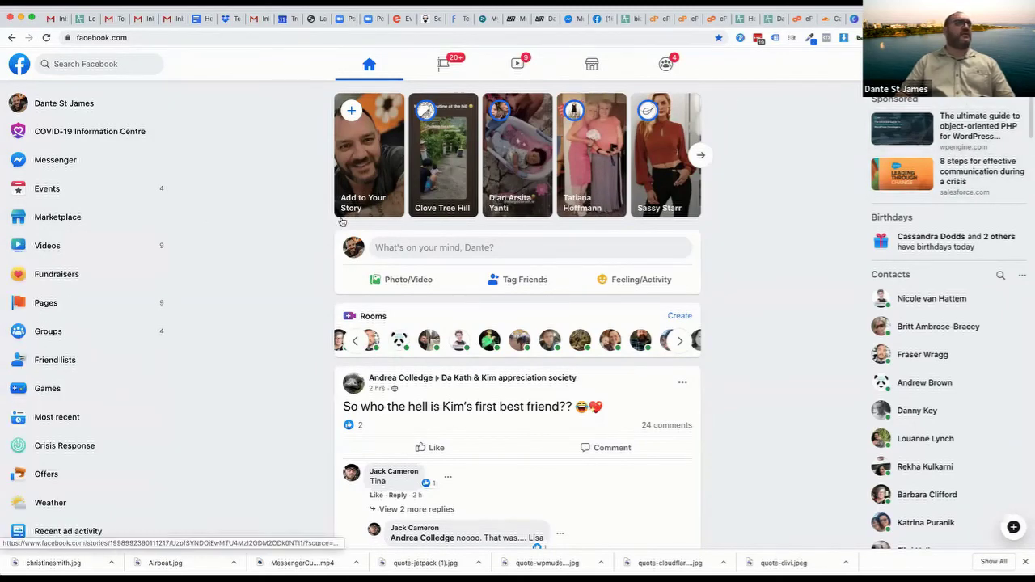
{"action": "scroll", "coordinate": [189, 467], "scroll_direction": "down", "scroll_amount": 1}
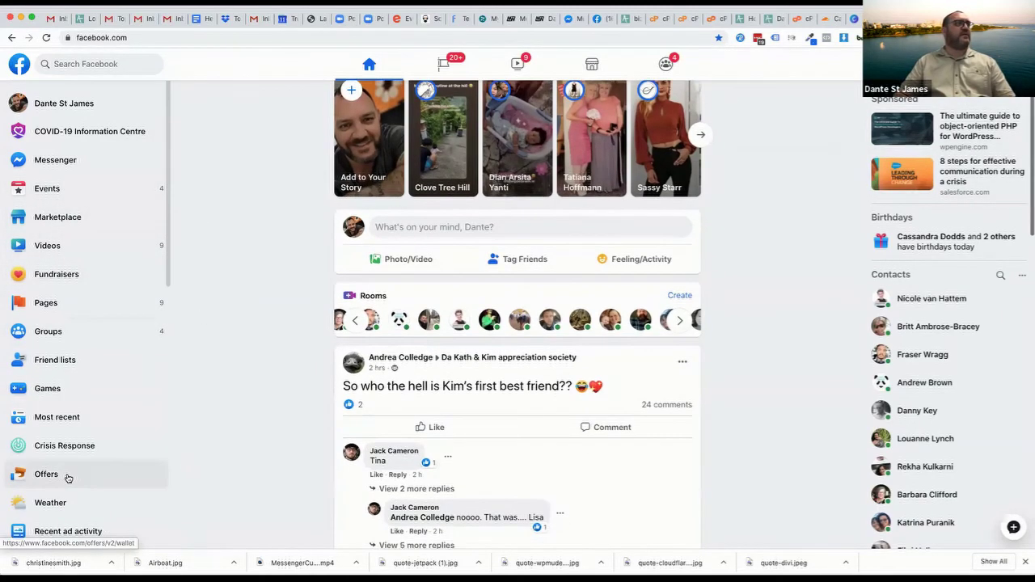
{"action": "scroll", "coordinate": [68, 478], "scroll_direction": "down", "scroll_amount": 3}
{"action": "scroll", "coordinate": [68, 477], "scroll_direction": "down", "scroll_amount": 5}
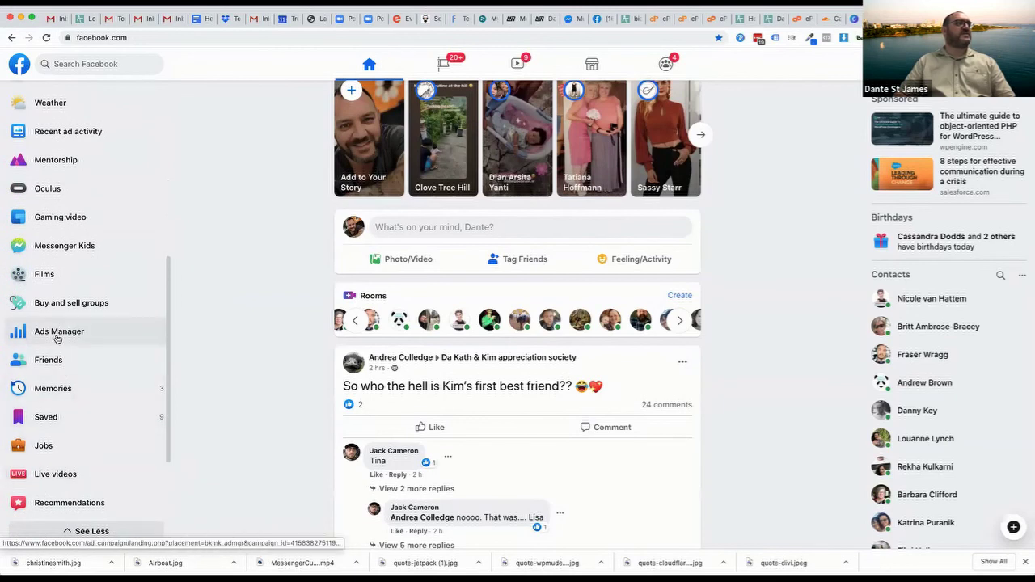
Open Ads Manager's Audiences list from its navigation menu and close the prohibited-account warning
{"action": "left_click", "coordinate": [57, 339]}
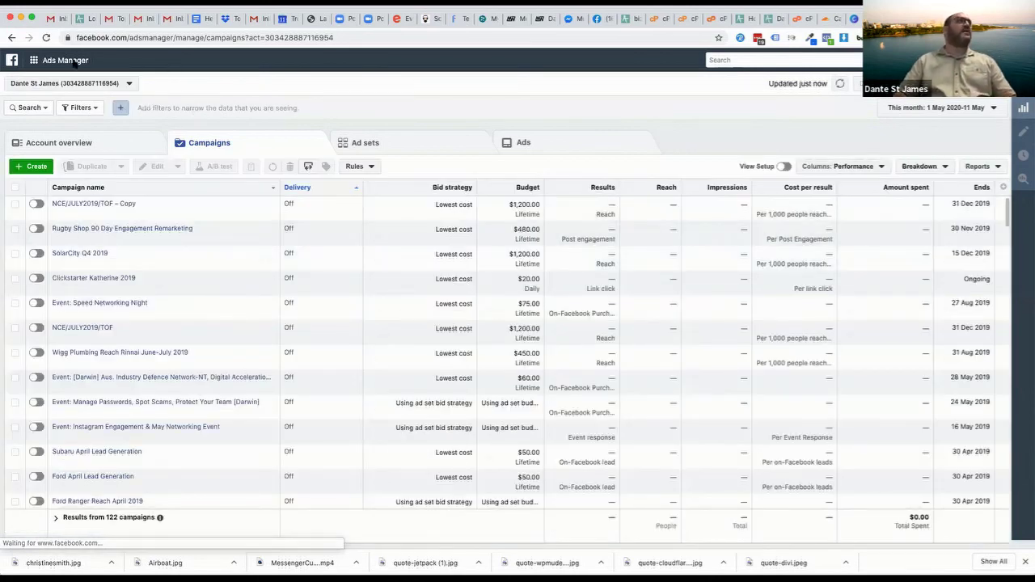
{"action": "left_click", "coordinate": [37, 62]}
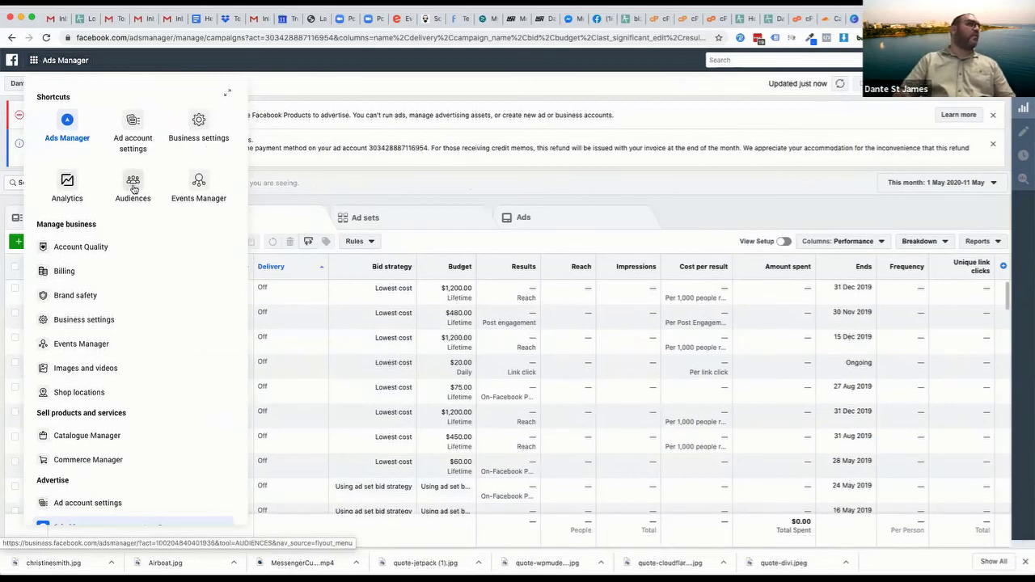
{"action": "scroll", "coordinate": [100, 421], "scroll_direction": "down", "scroll_amount": 3}
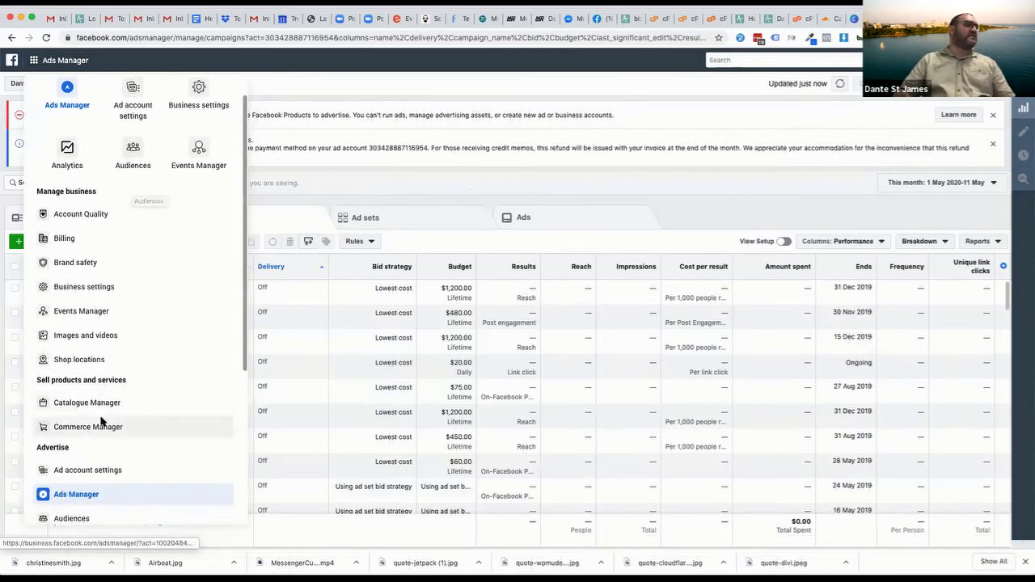
{"action": "scroll", "coordinate": [101, 421], "scroll_direction": "down", "scroll_amount": 3}
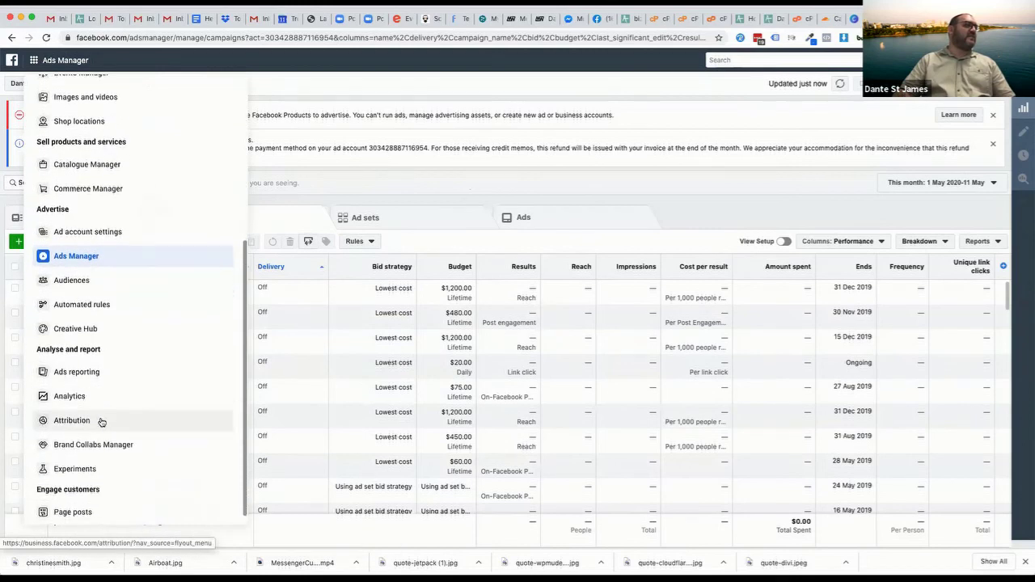
{"action": "scroll", "coordinate": [100, 422], "scroll_direction": "up", "scroll_amount": 6}
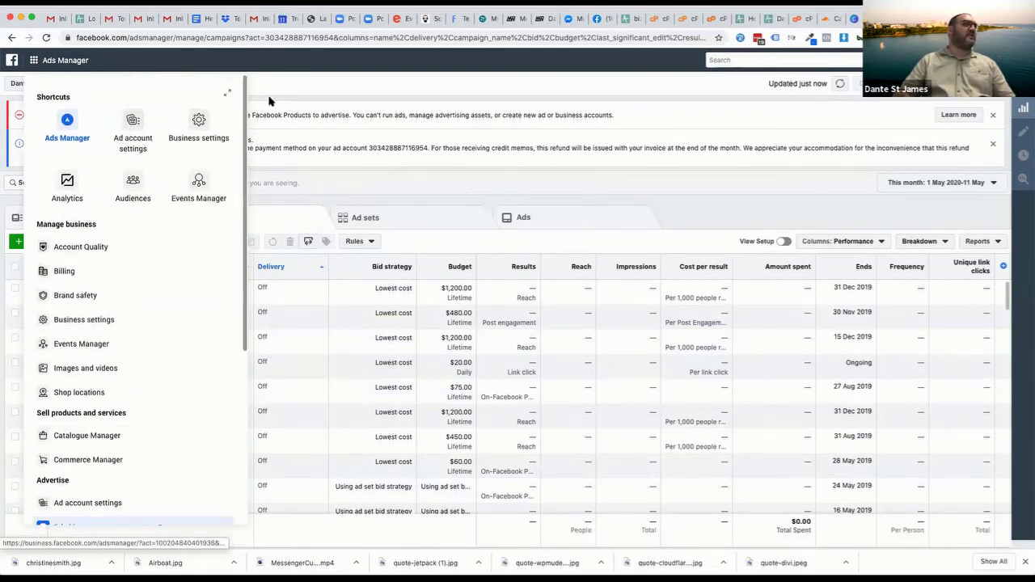
{"action": "left_click", "coordinate": [135, 184]}
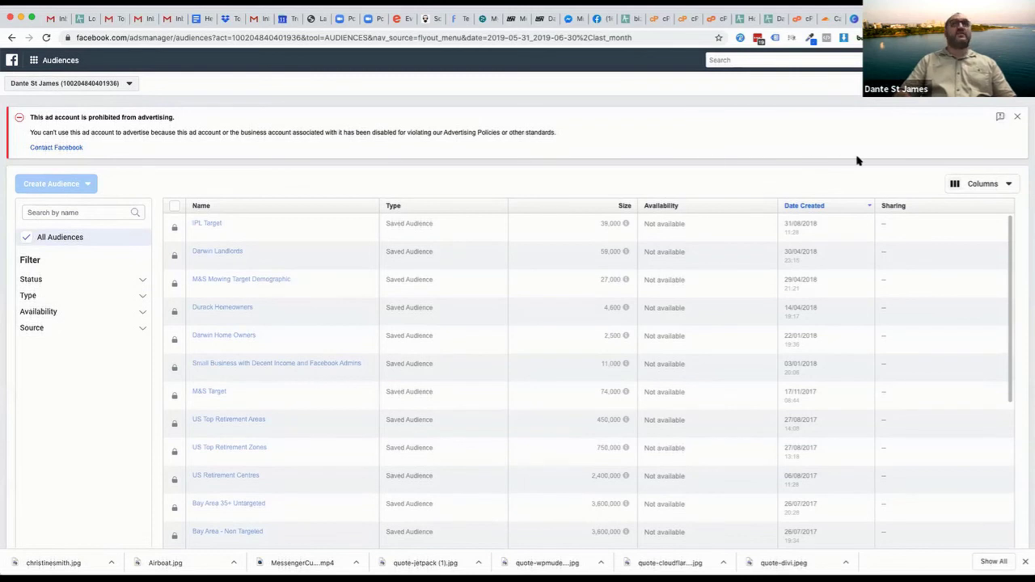
{"action": "left_click", "coordinate": [1020, 116]}
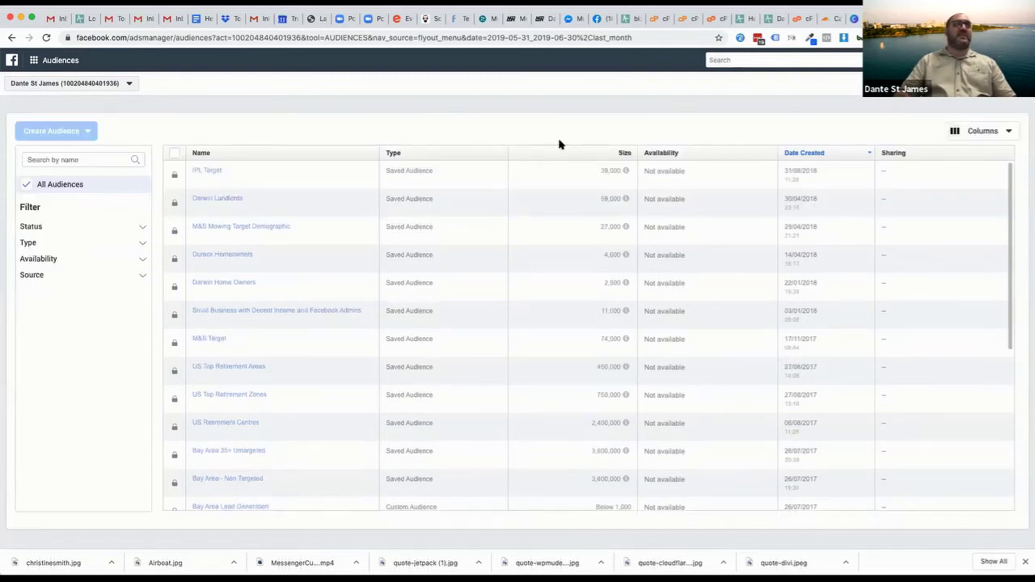